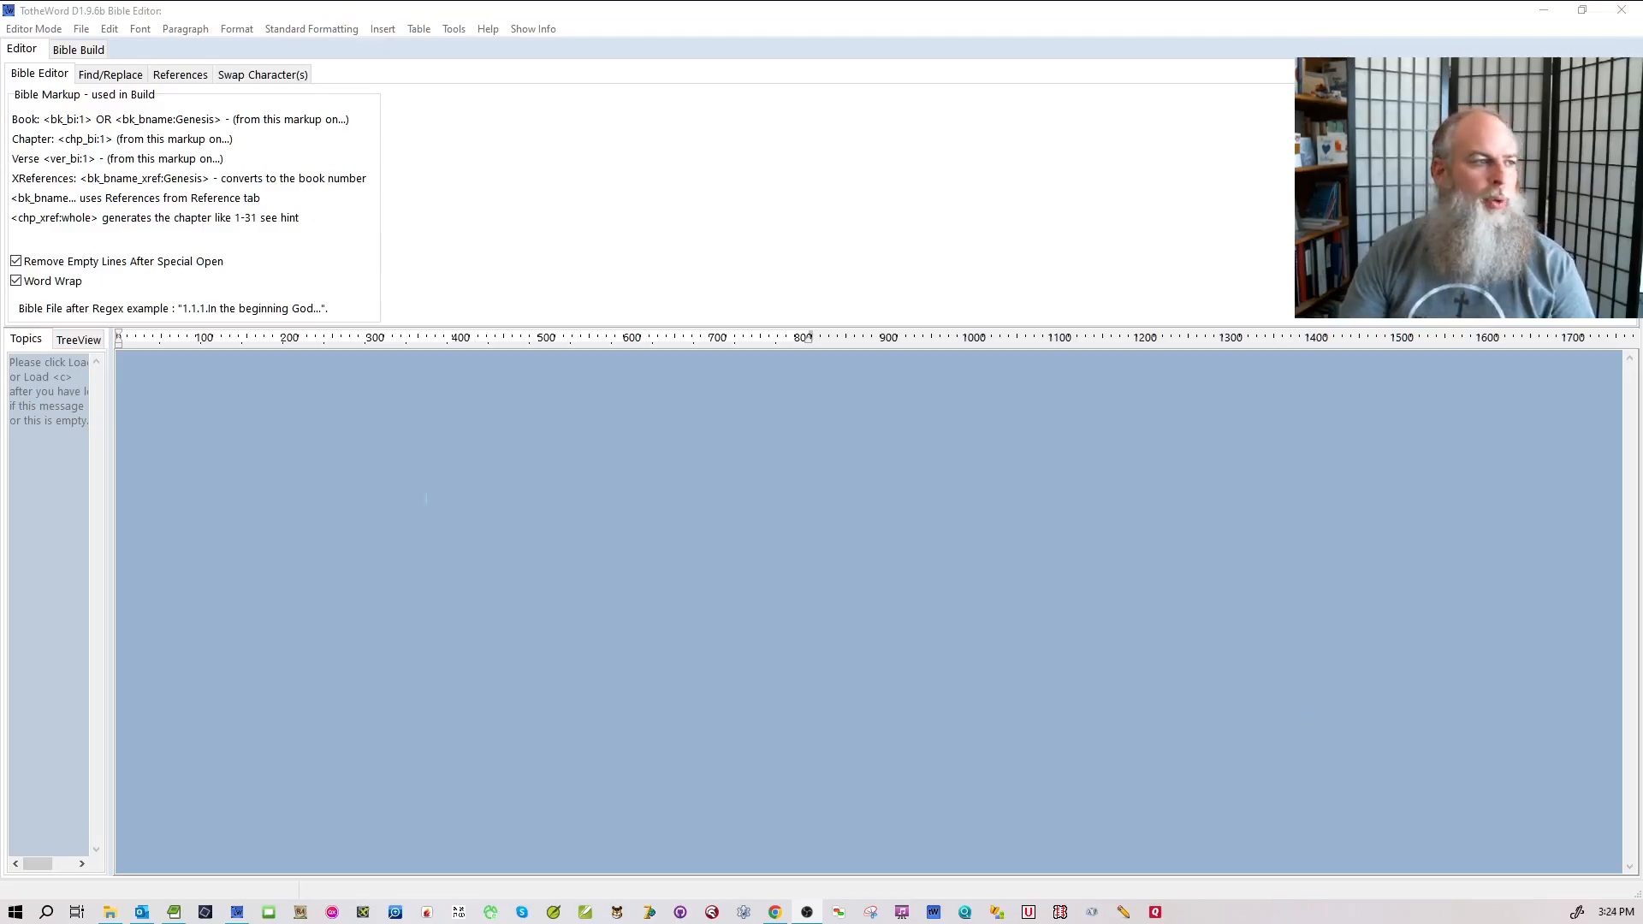
- Switch the editor mode to Book Editor
left_click(32, 31)
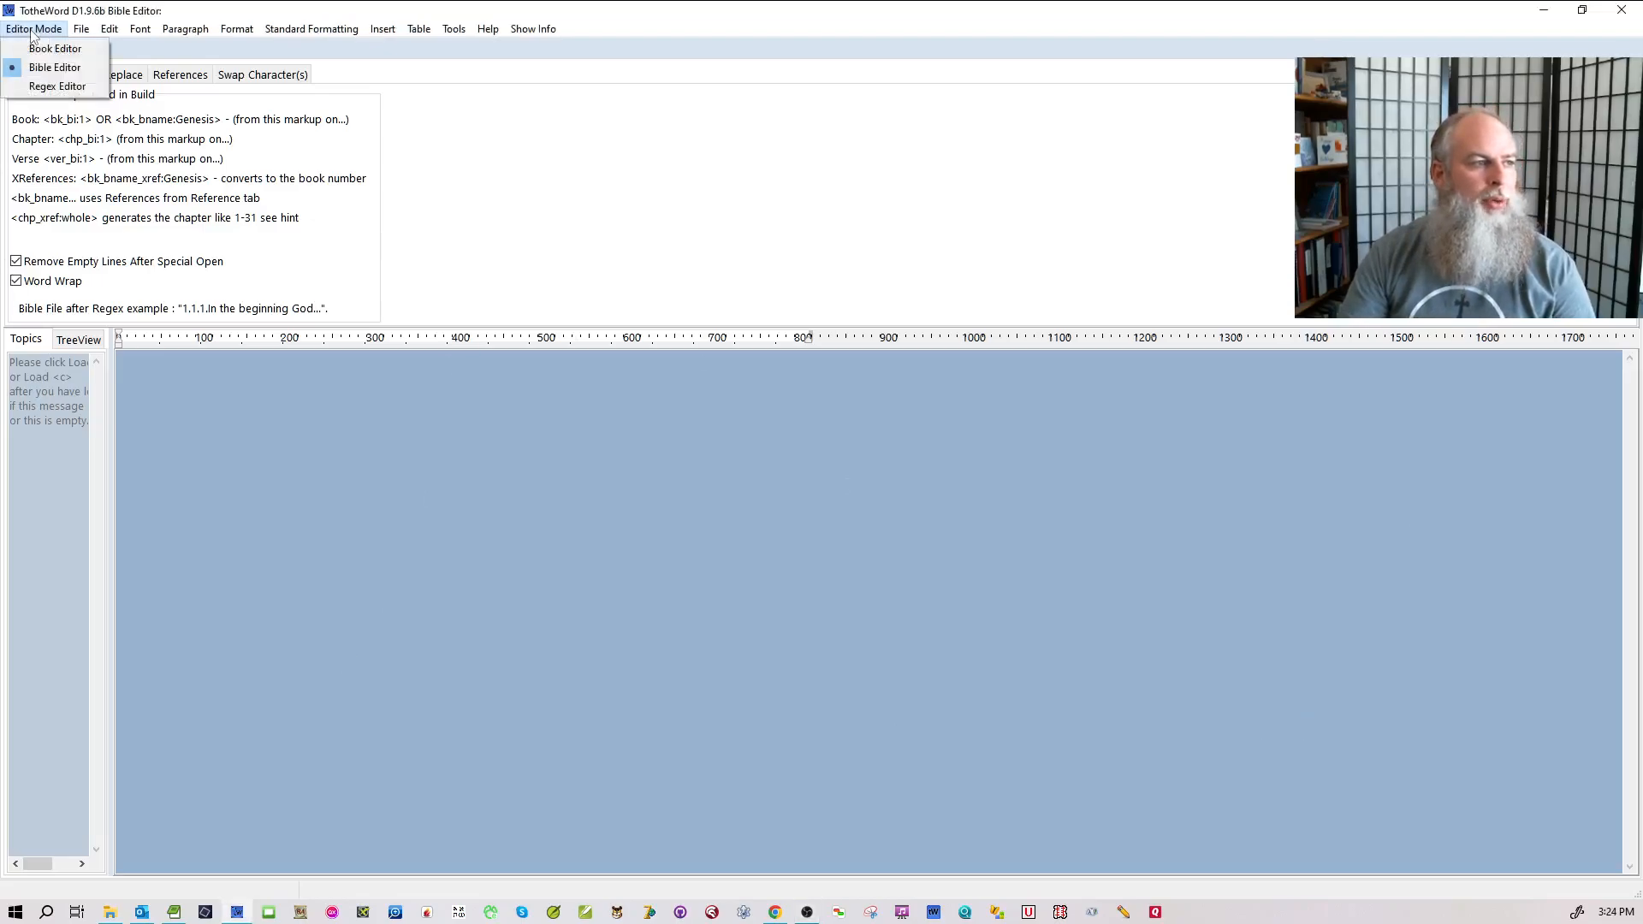
mouse_move(111, 28)
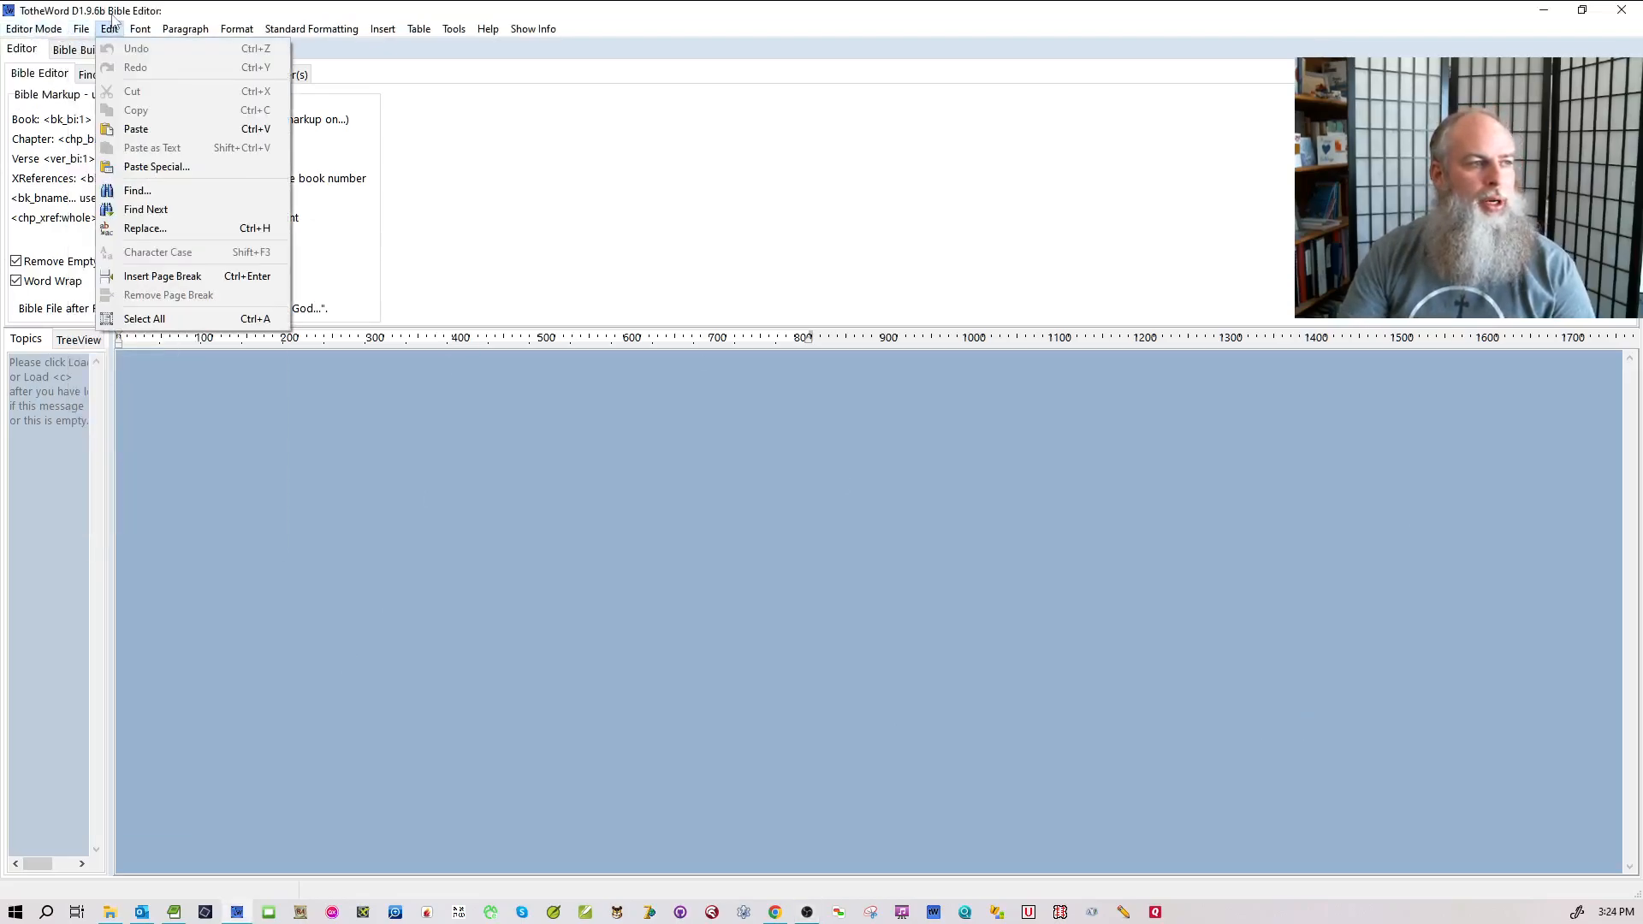
left_click(36, 49)
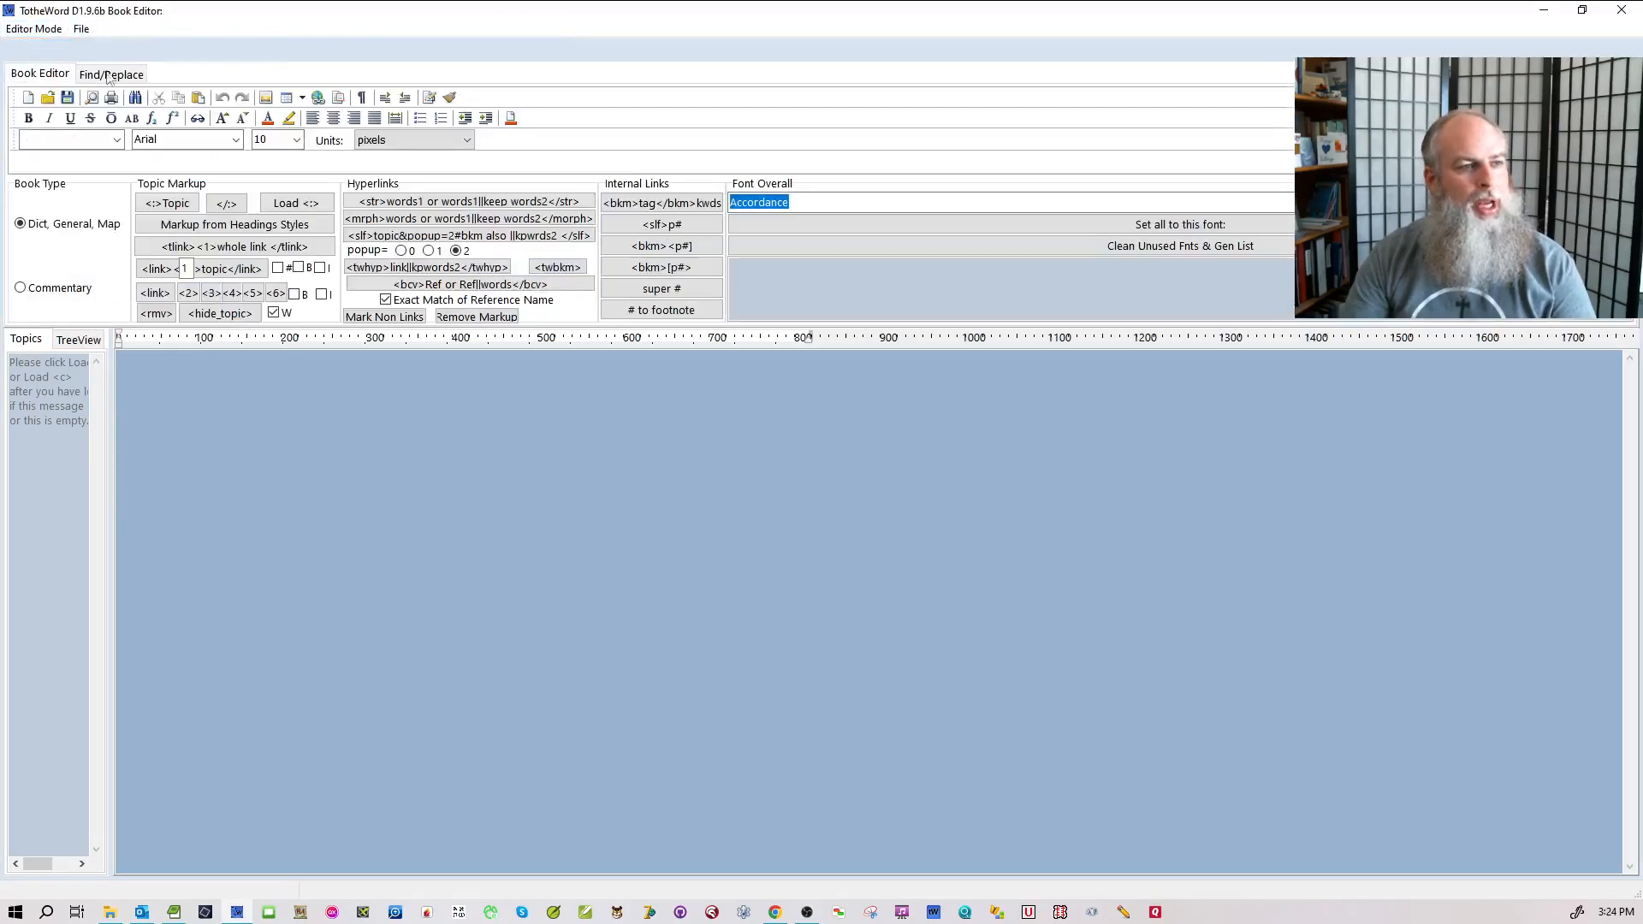
- Open the New Testament USFM files from the engtcent_usfm folder as plain text in the Book Editor, starting with 46-MATengtcent.usfm
left_click(78, 31)
mouse_move(82, 31)
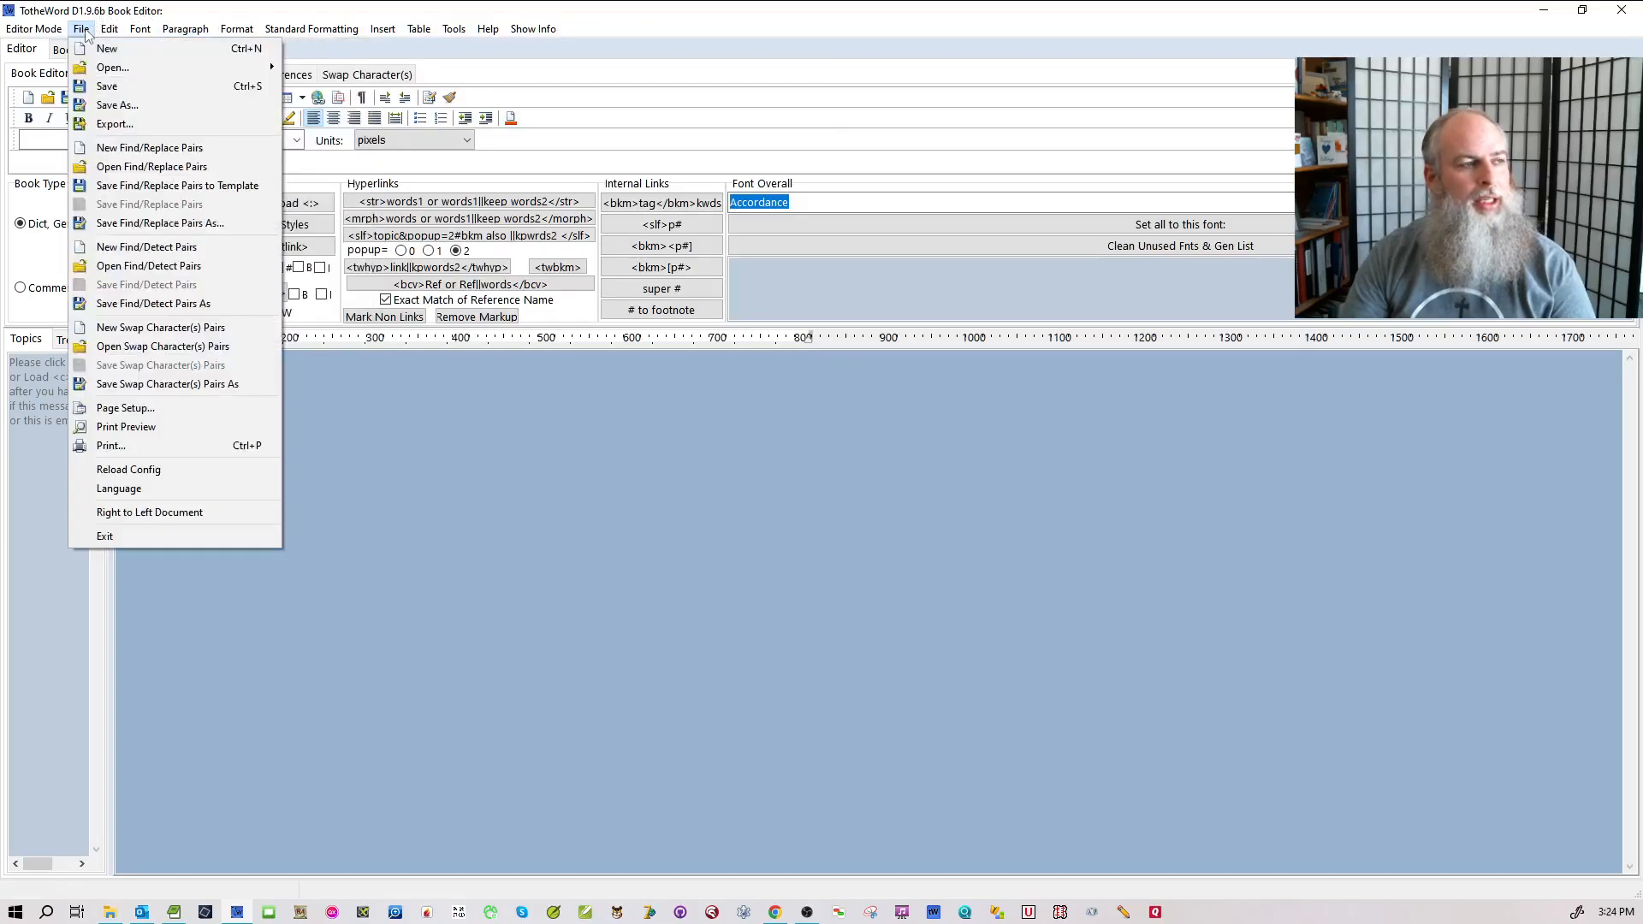
mouse_move(123, 67)
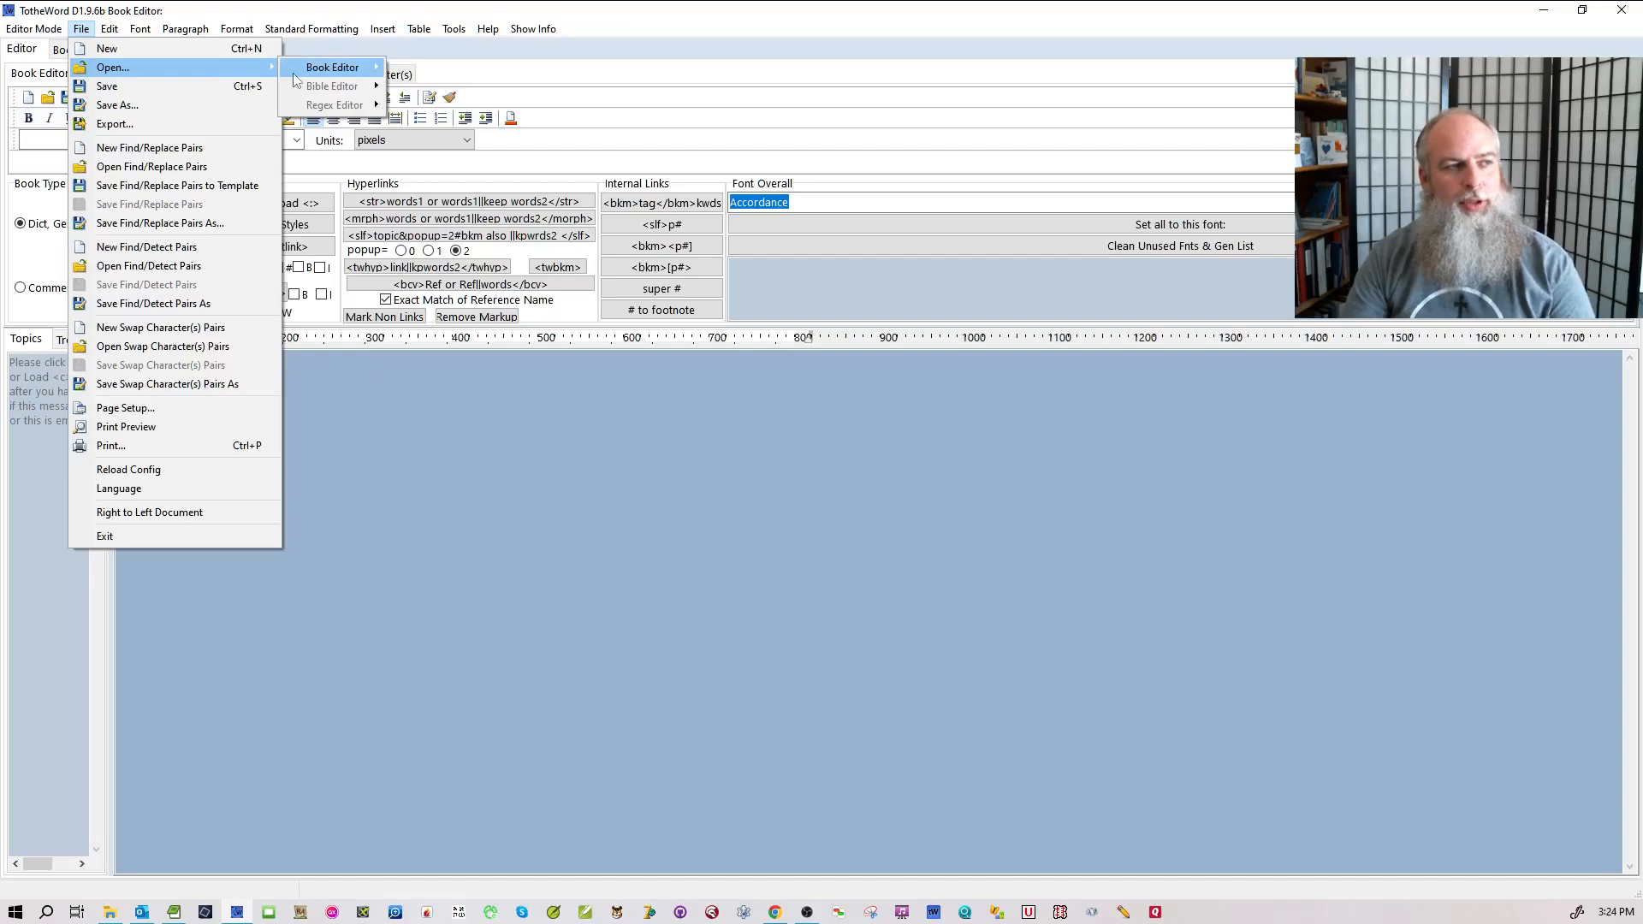
mouse_move(295, 76)
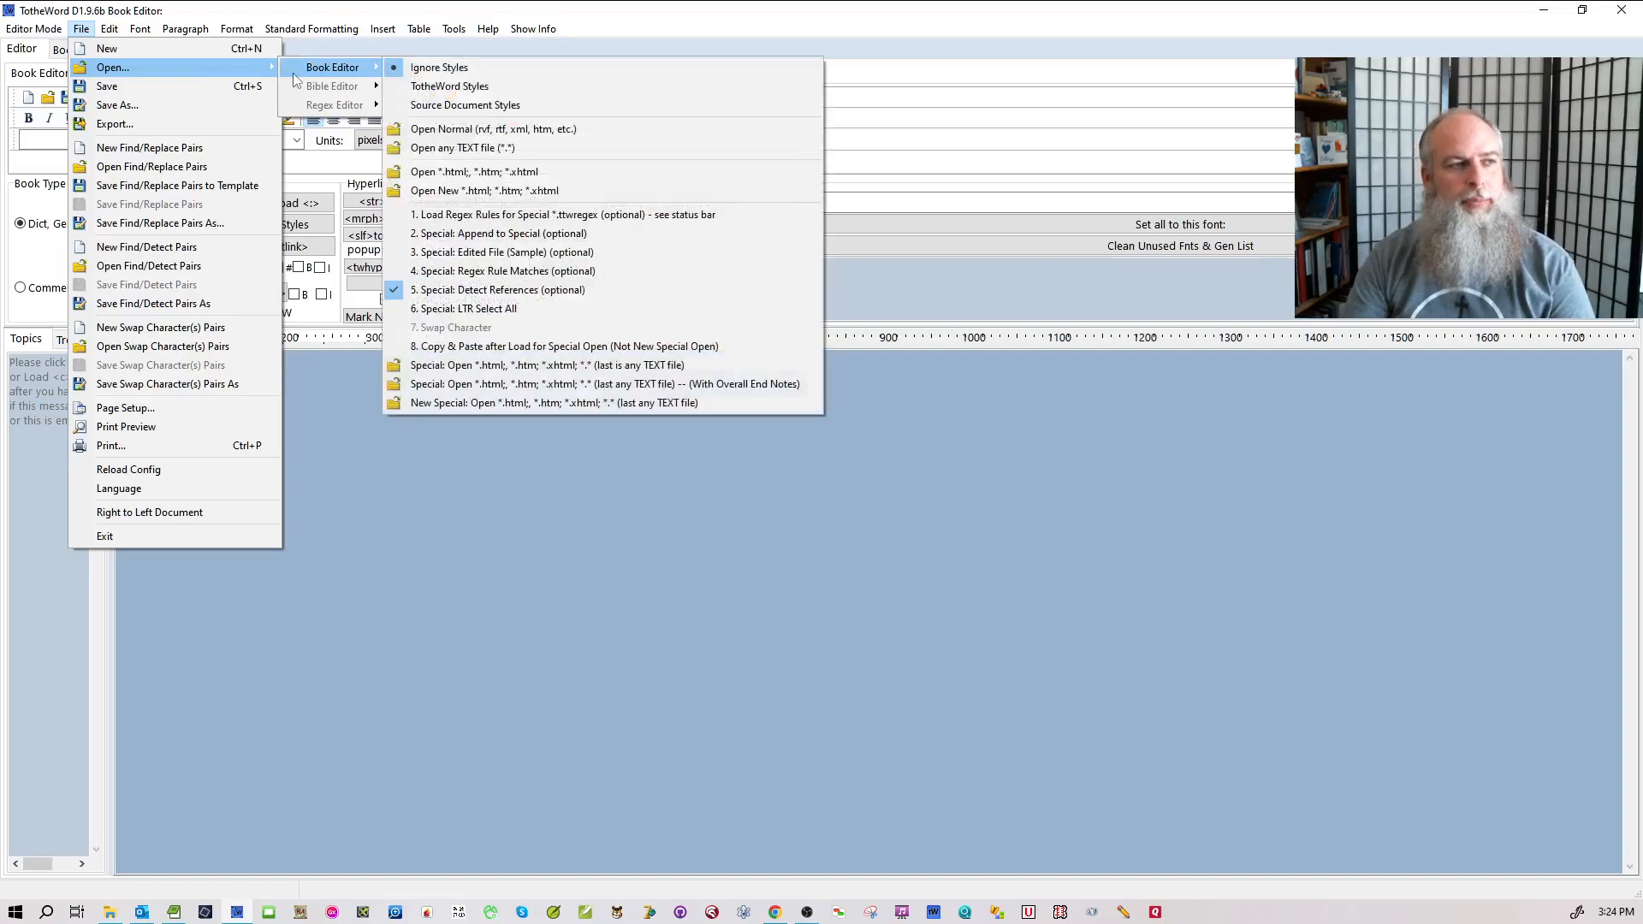
left_click(414, 153)
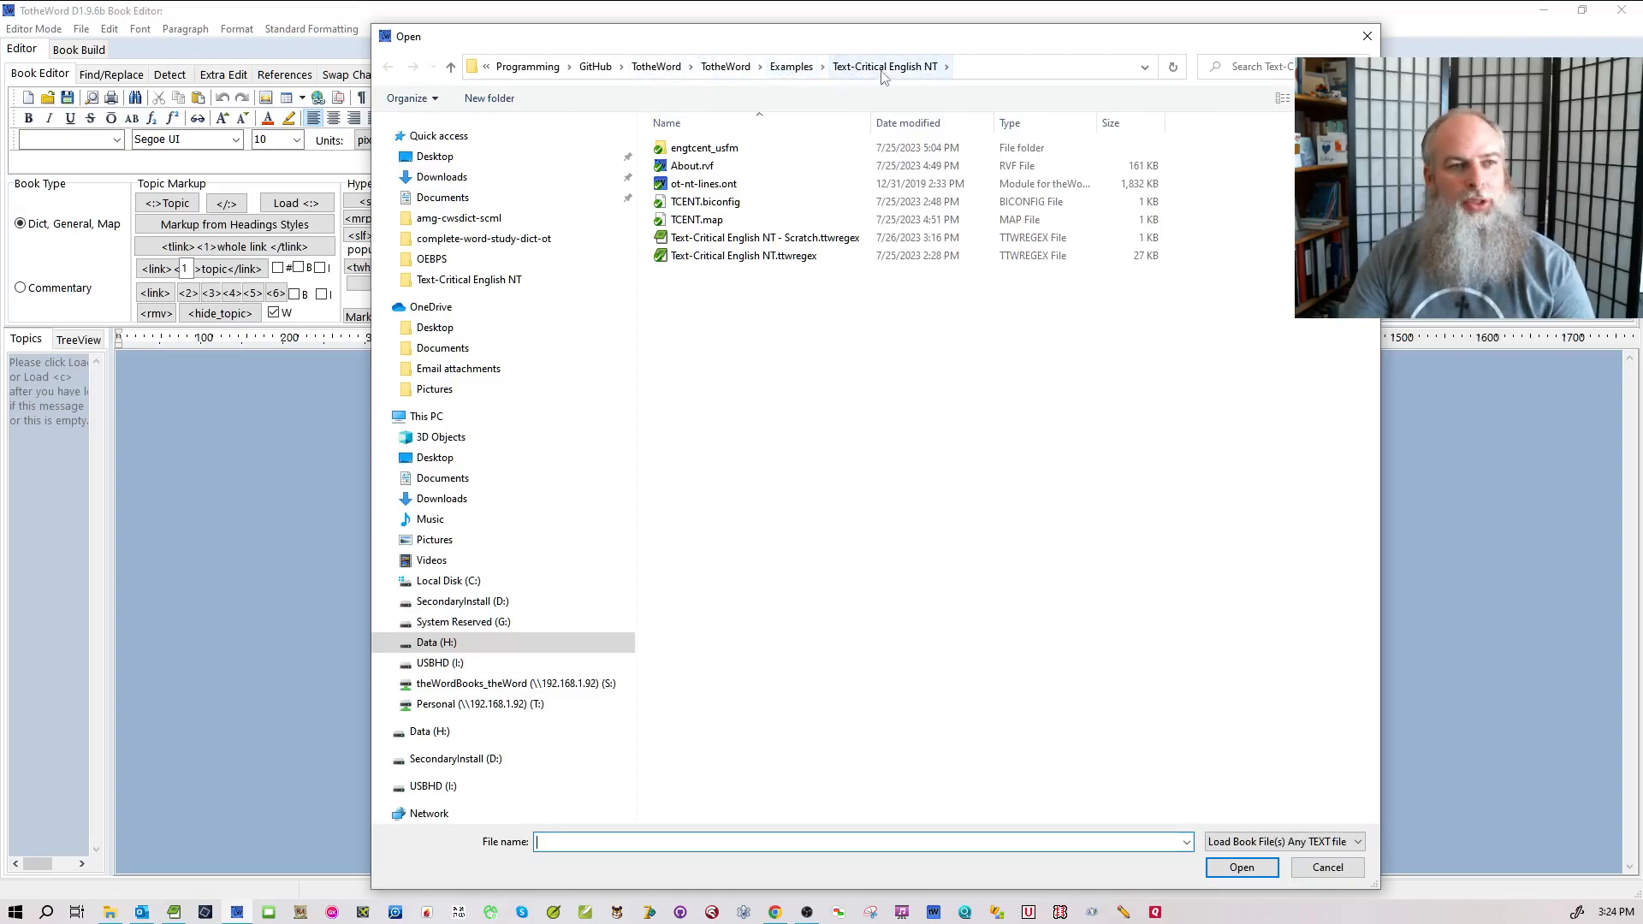
double_click(687, 152)
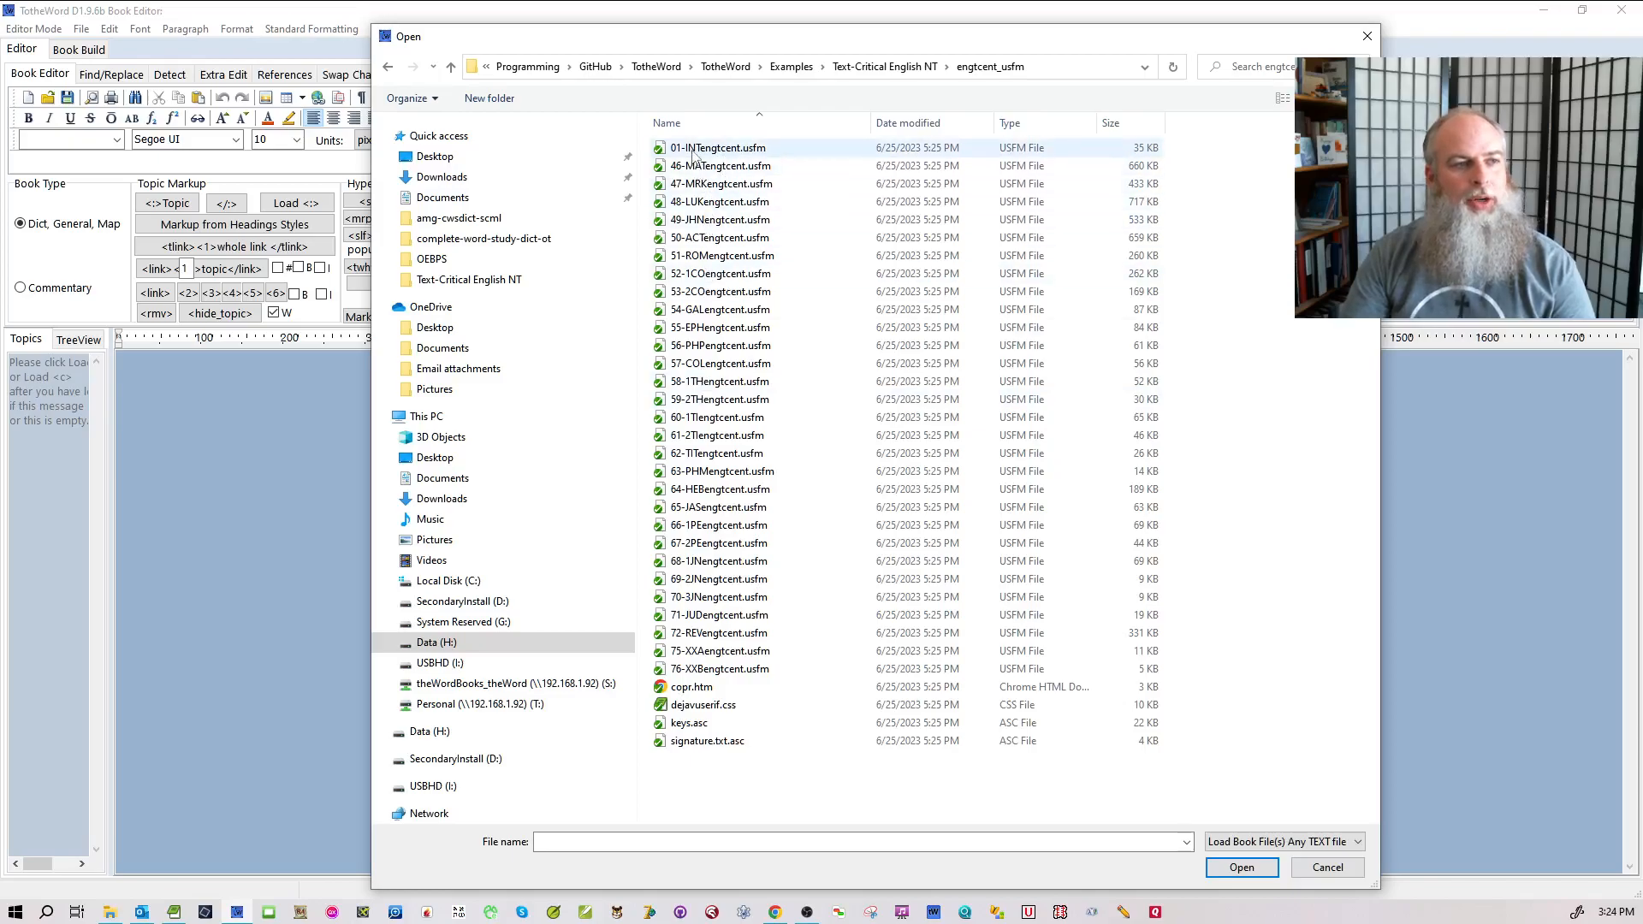
left_click(694, 151)
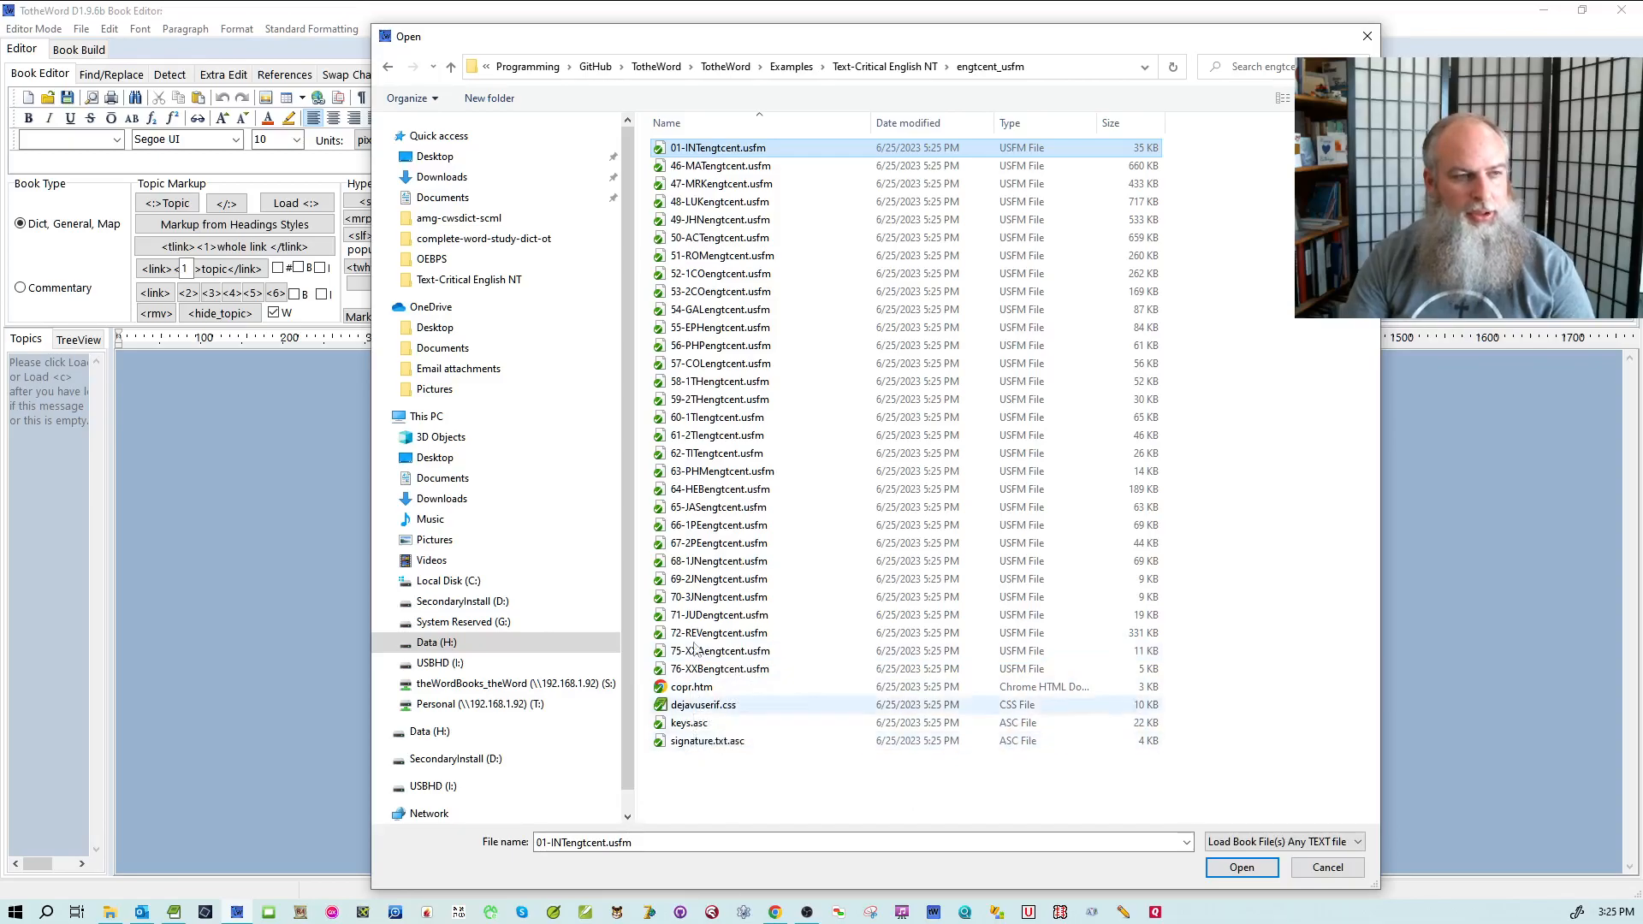
left_click(682, 169)
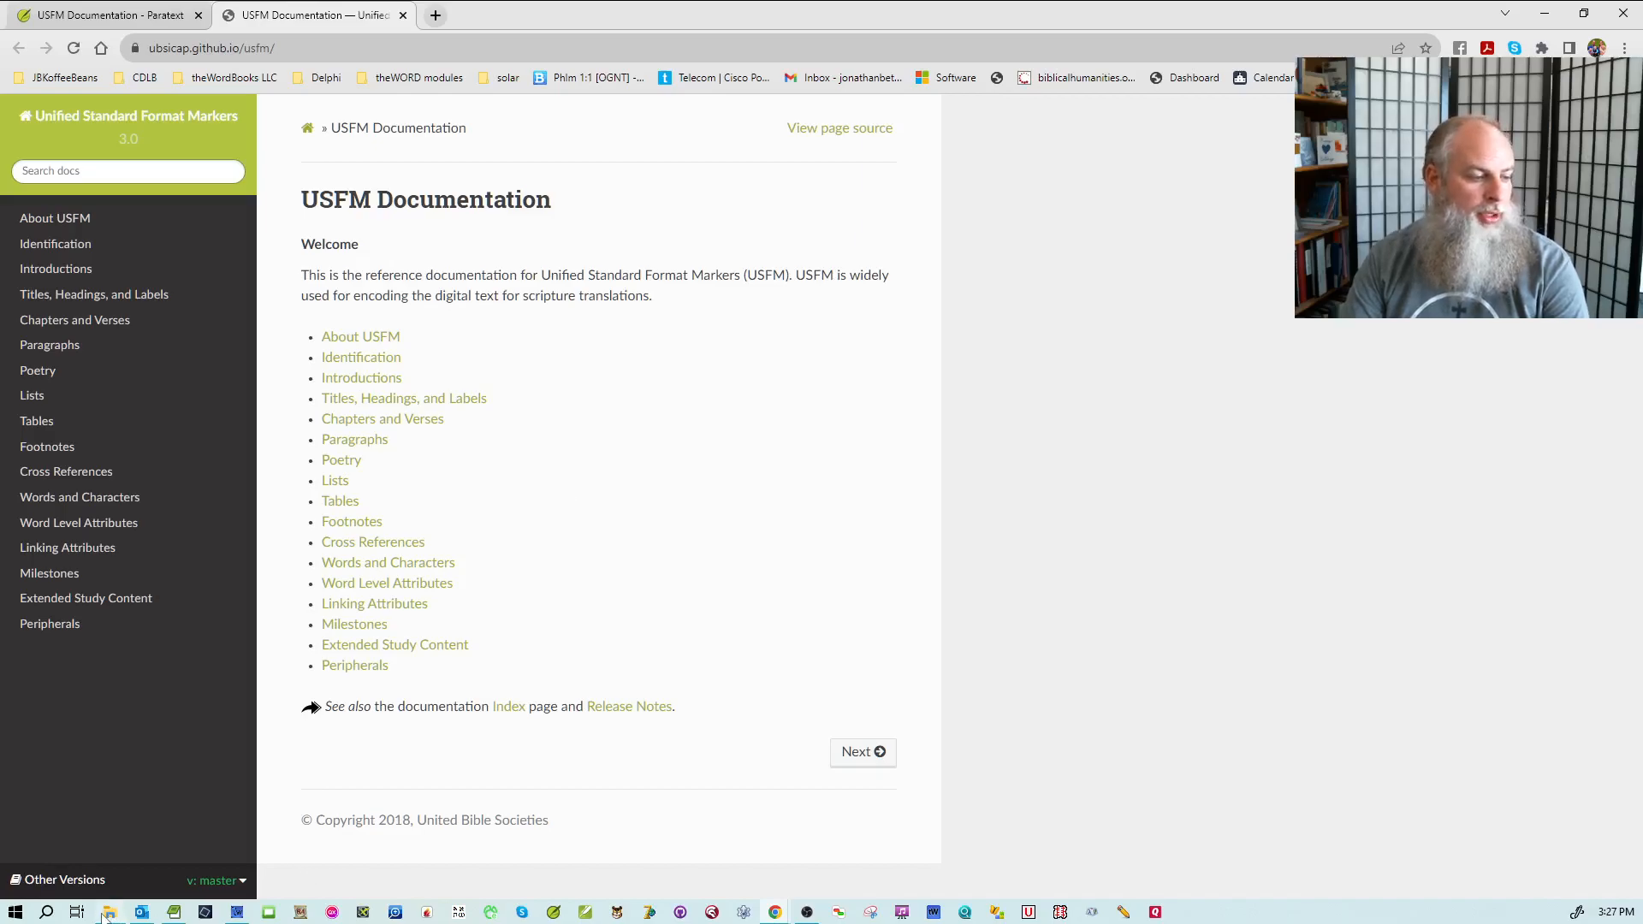
- View the raw introduction file 01-INTengtcent.usfm in Notepad++, close it and return to TotheWord
left_click(110, 912)
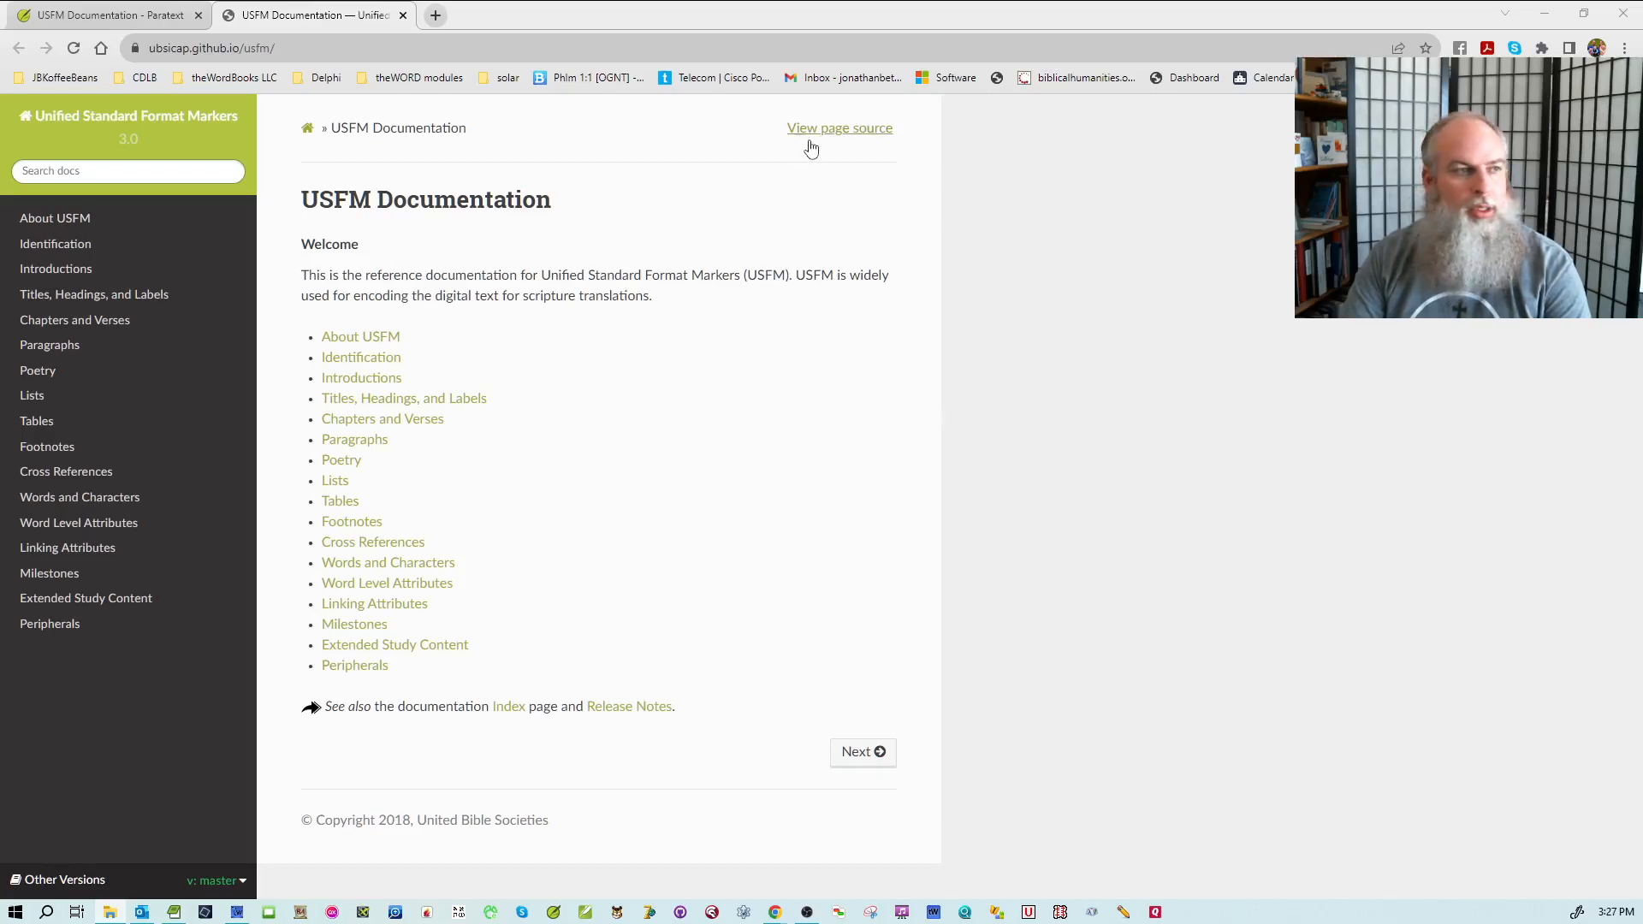
left_click(238, 912)
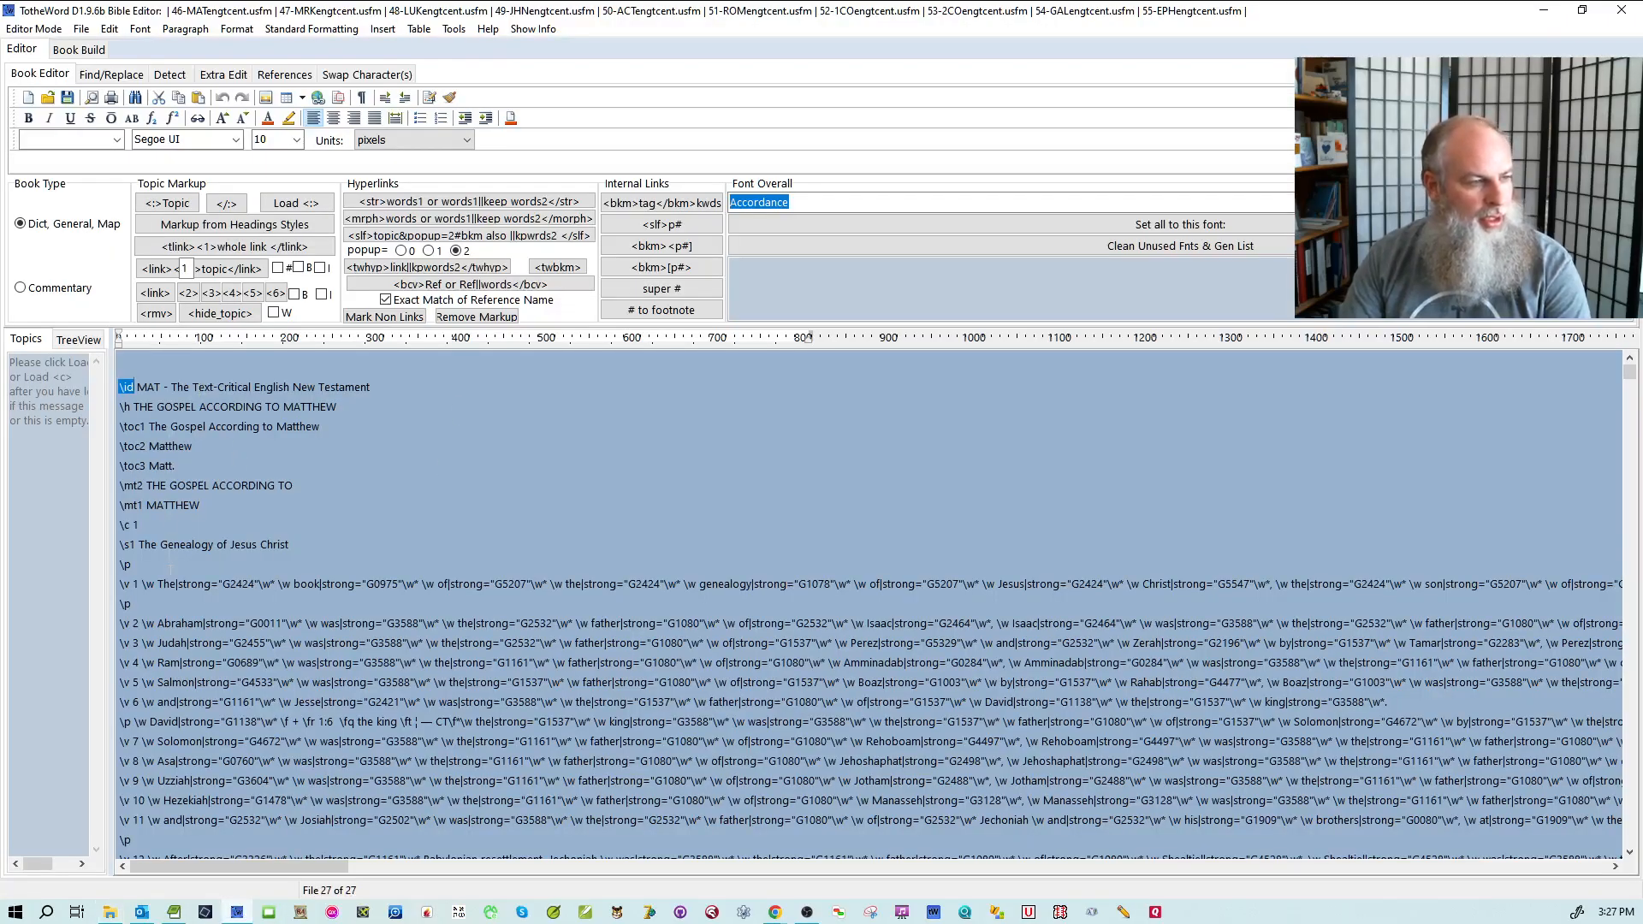
left_click(110, 912)
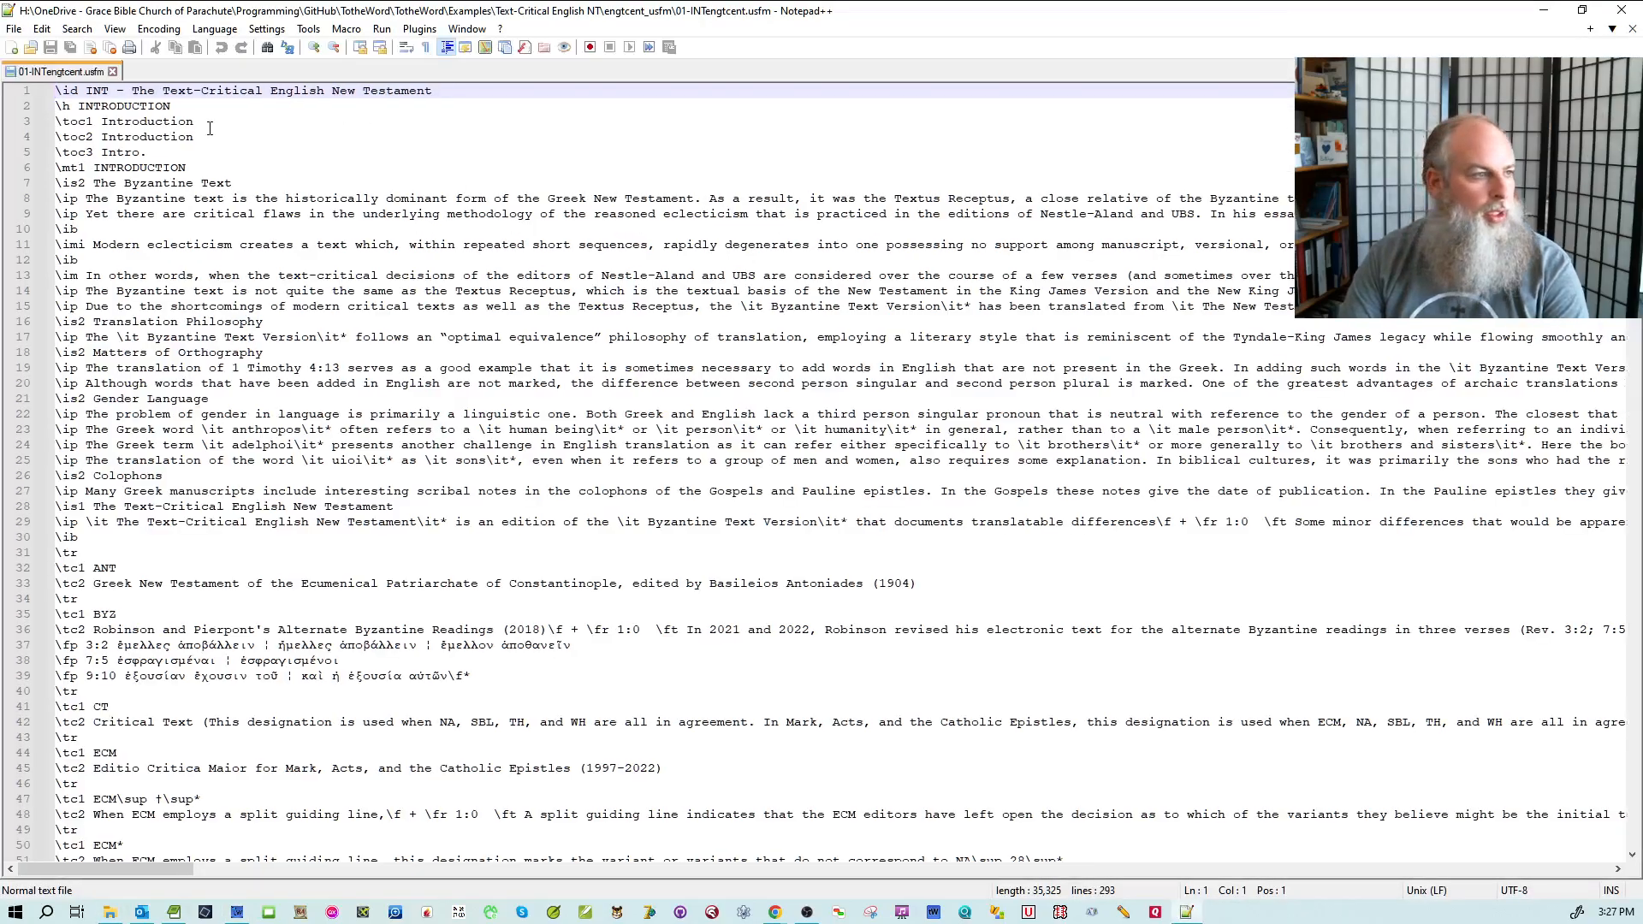
left_click(210, 128)
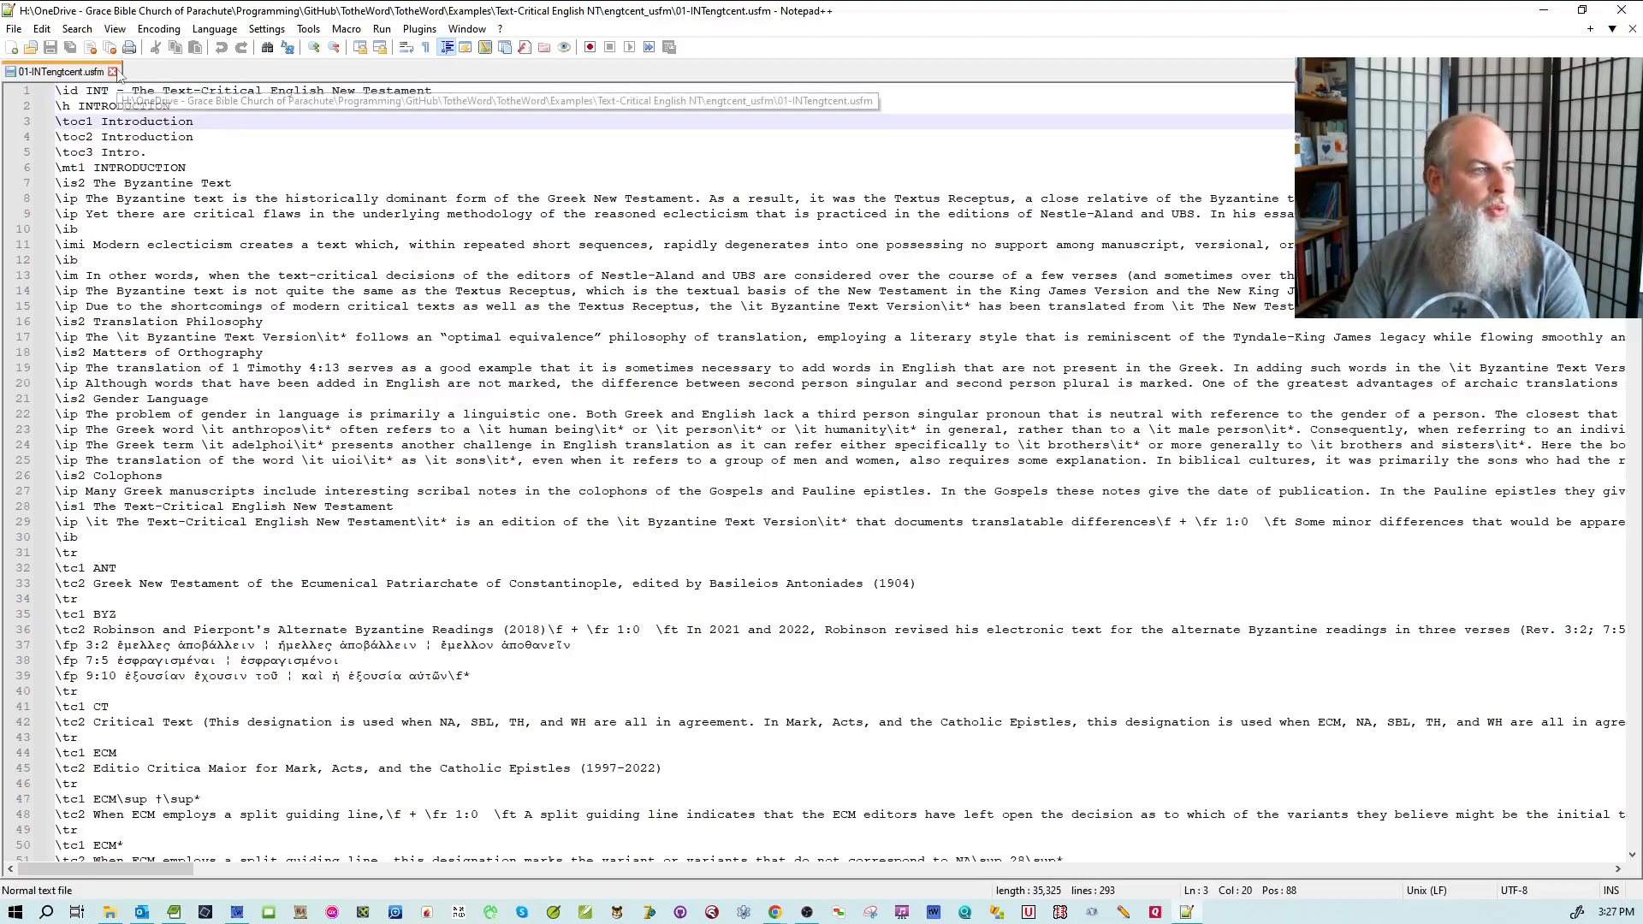
left_click(1621, 9)
left_click(955, 414)
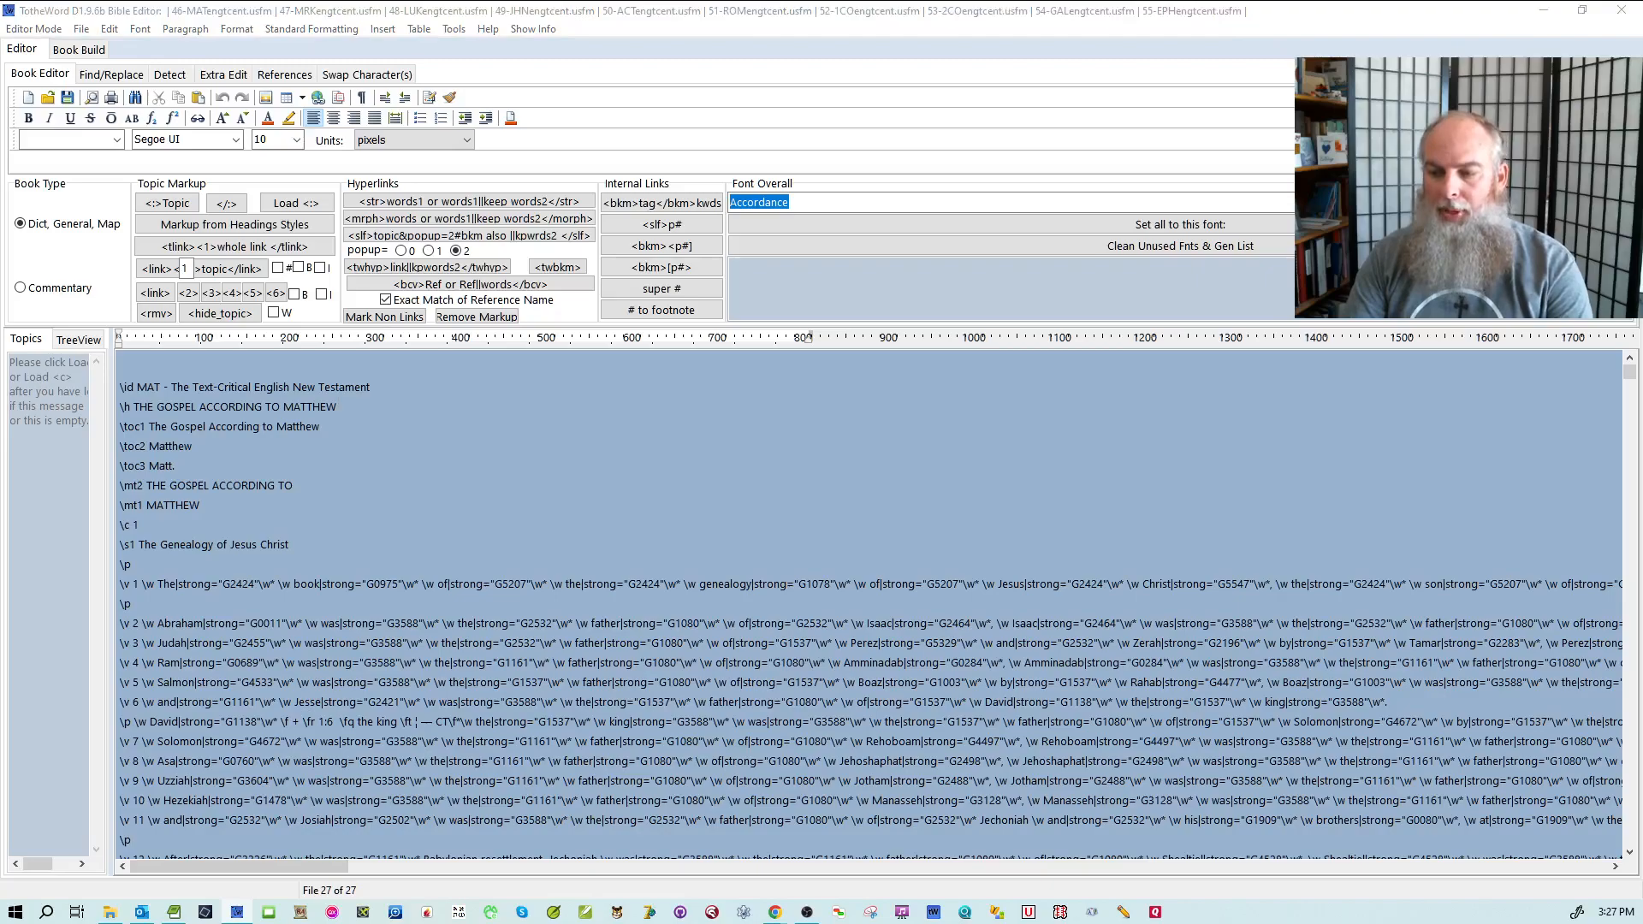
- Look up the \h marker under Identification in the USFM documentation in Chrome, and return to the \id line of Matthew in TotheWord
key("alt+Tab")
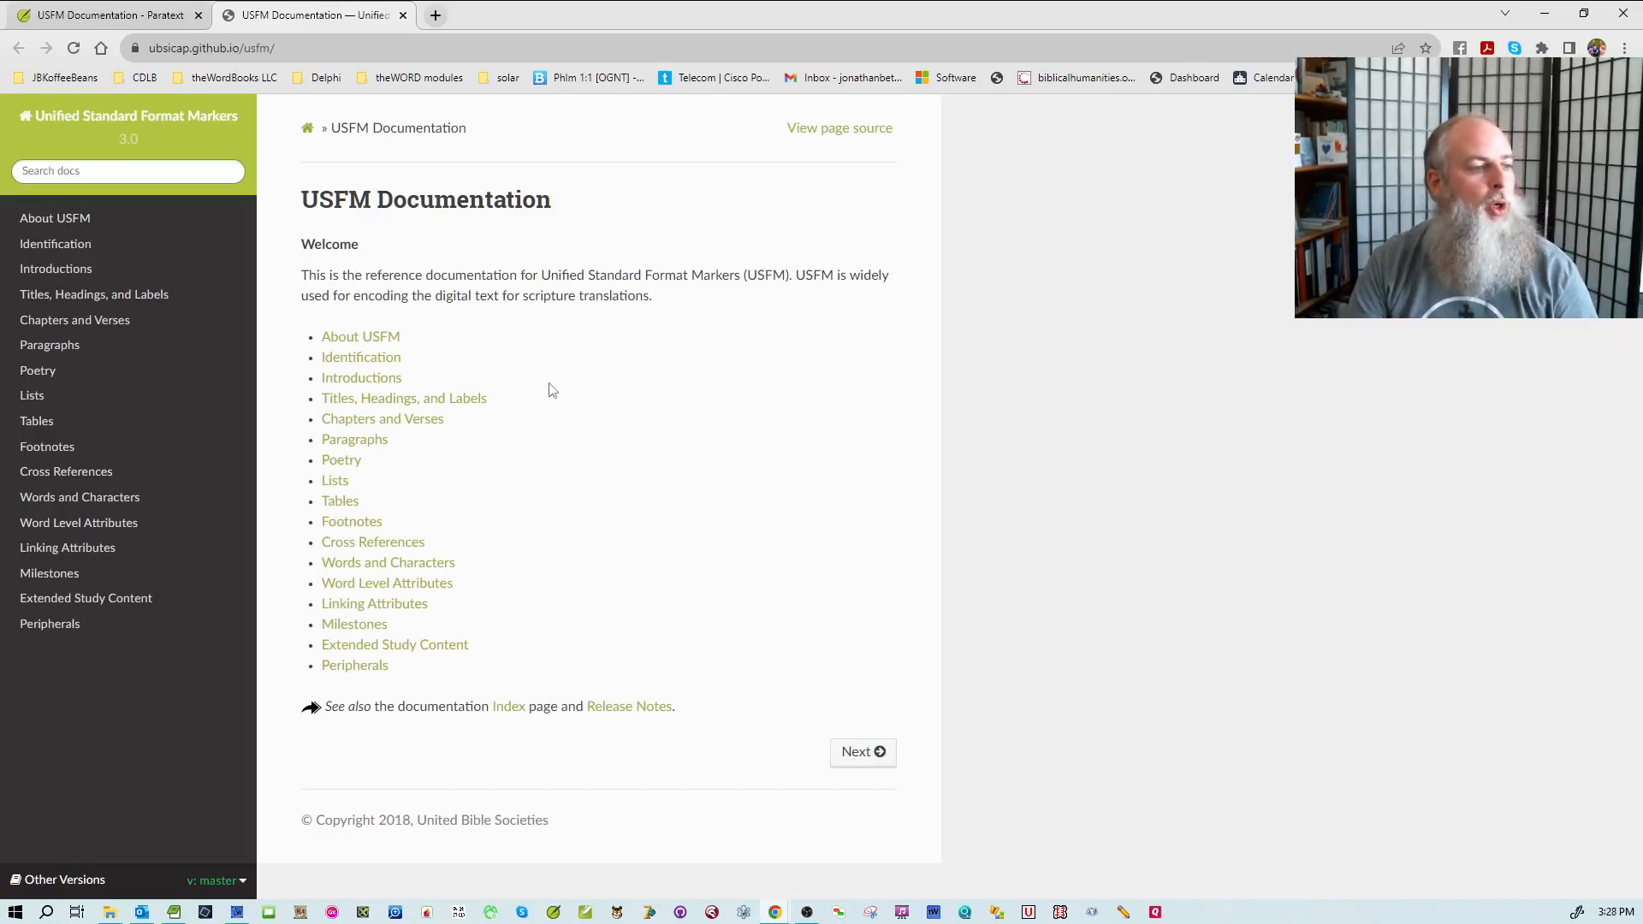
left_click(53, 252)
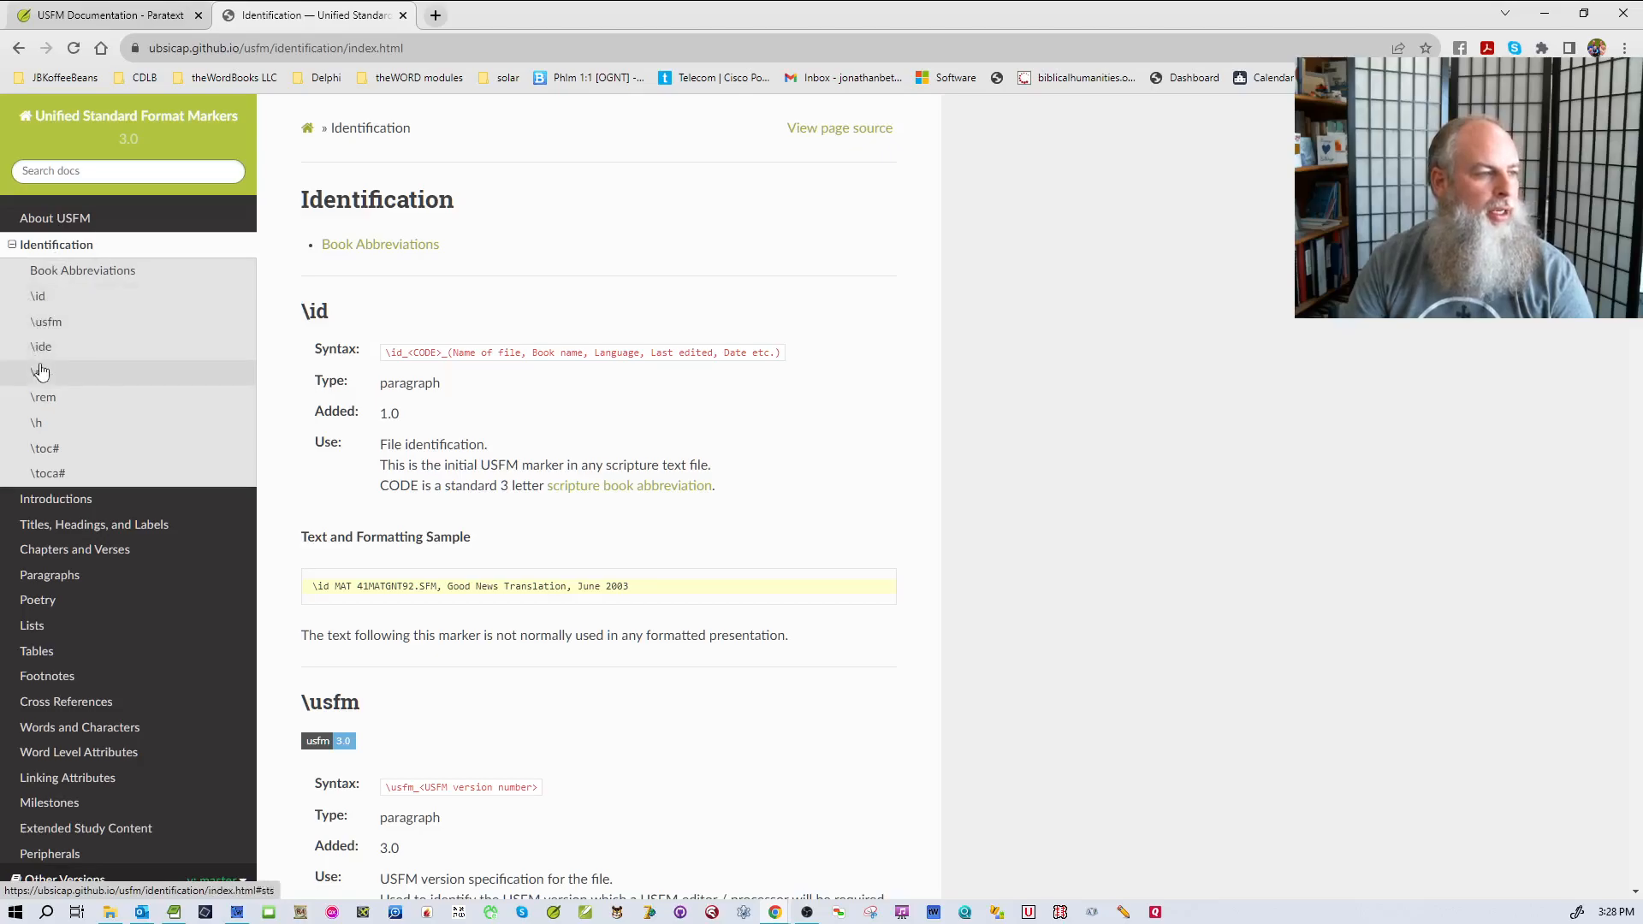
left_click(41, 425)
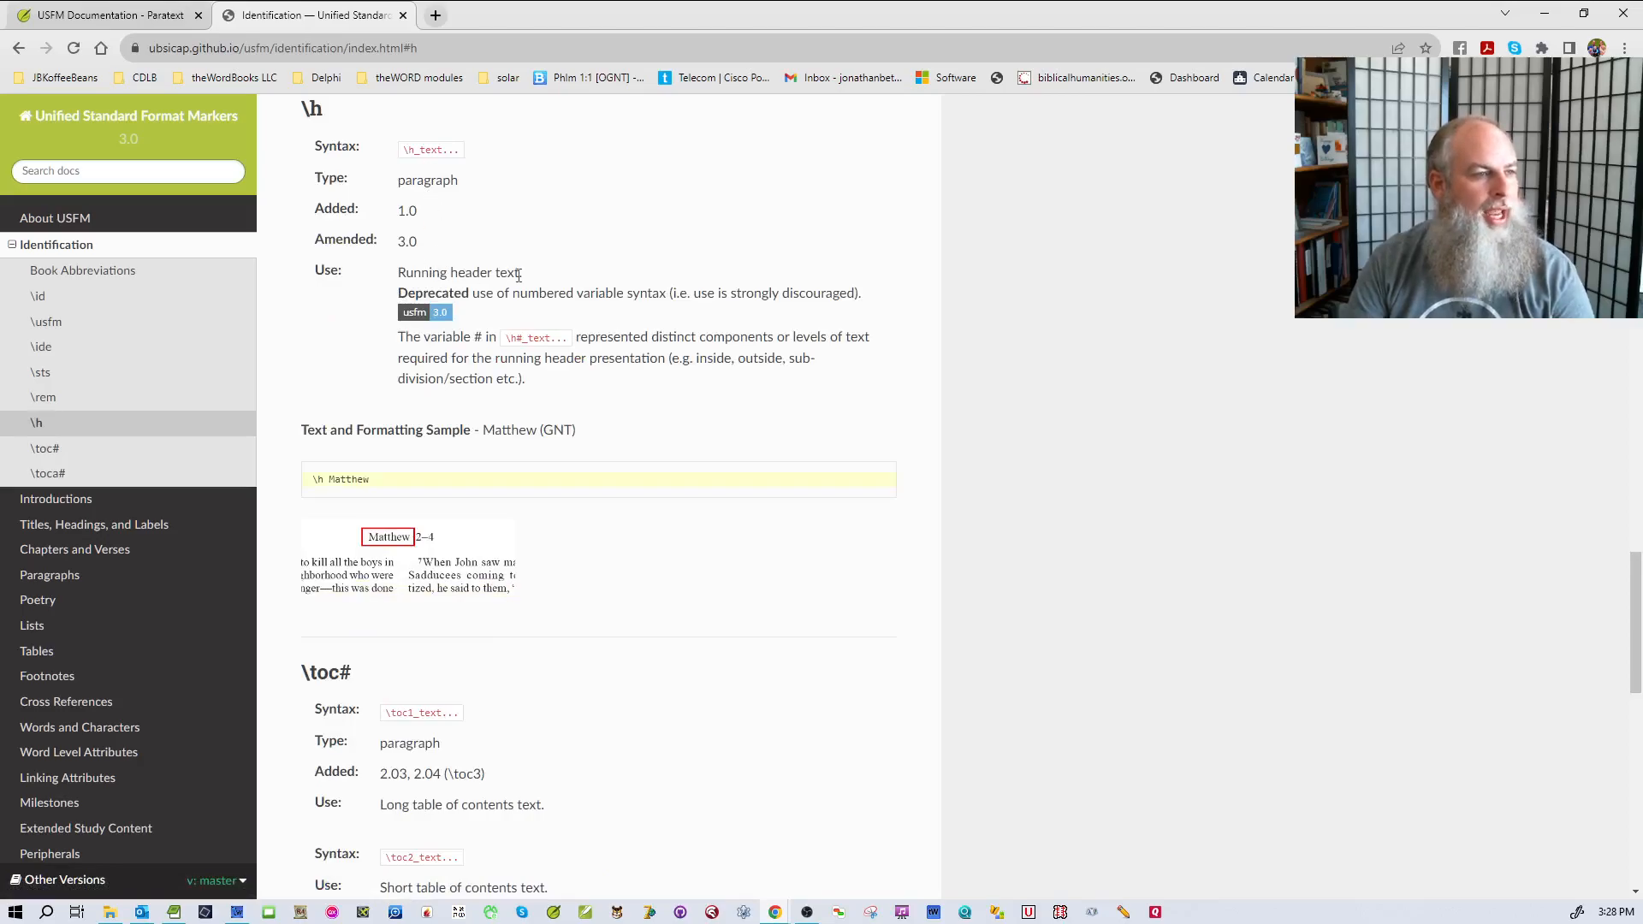
left_click(237, 912)
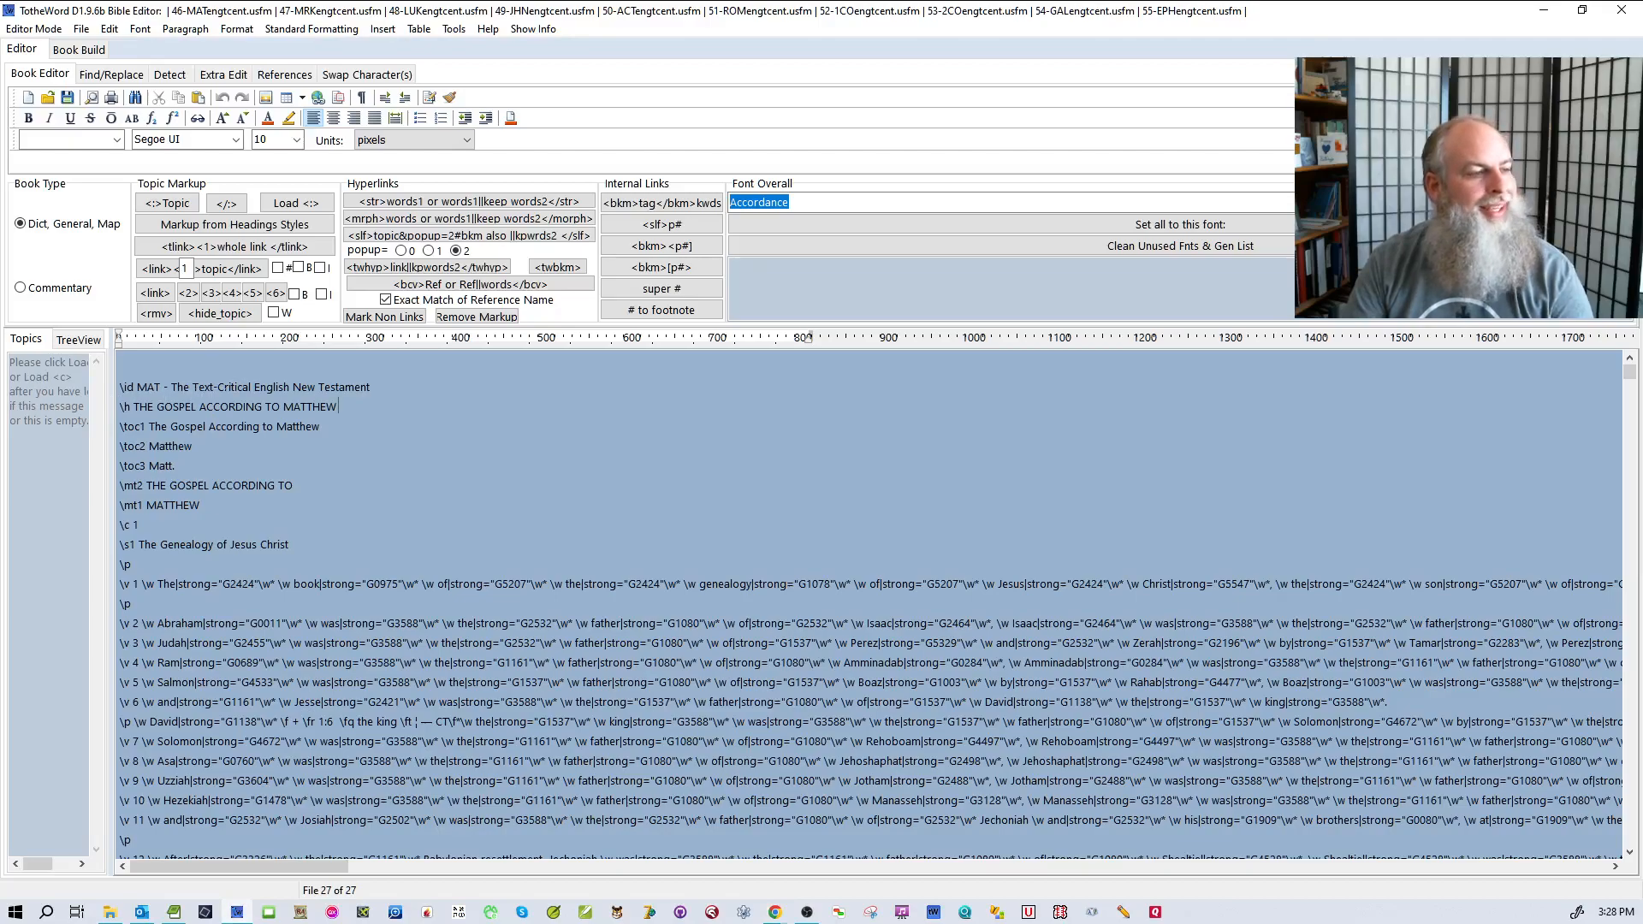
left_click(381, 387)
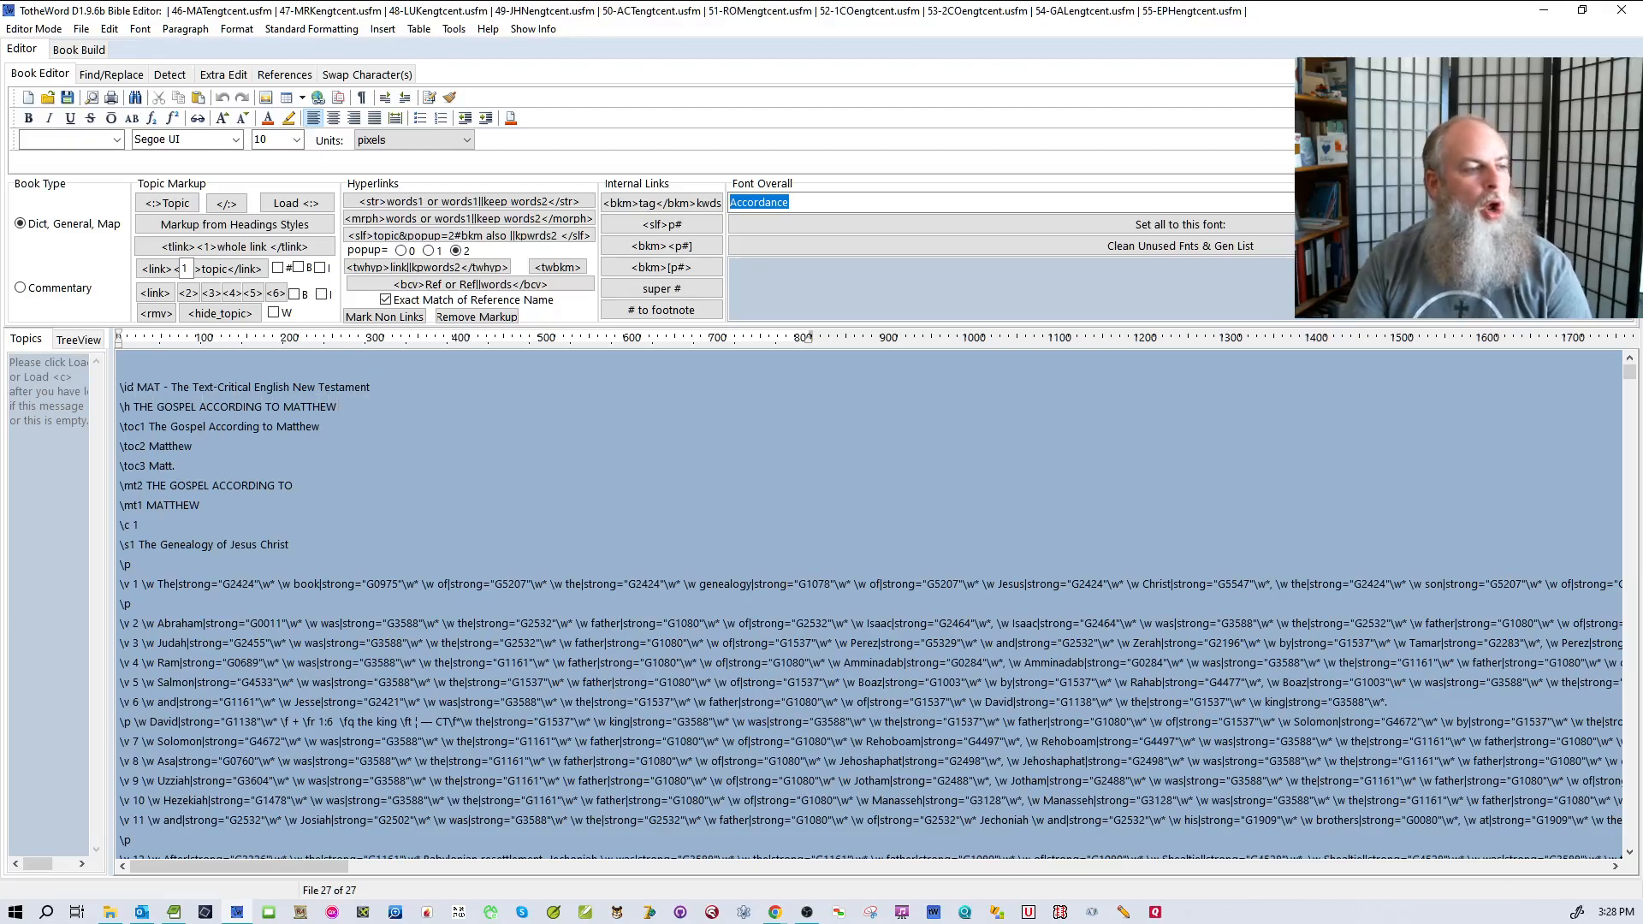
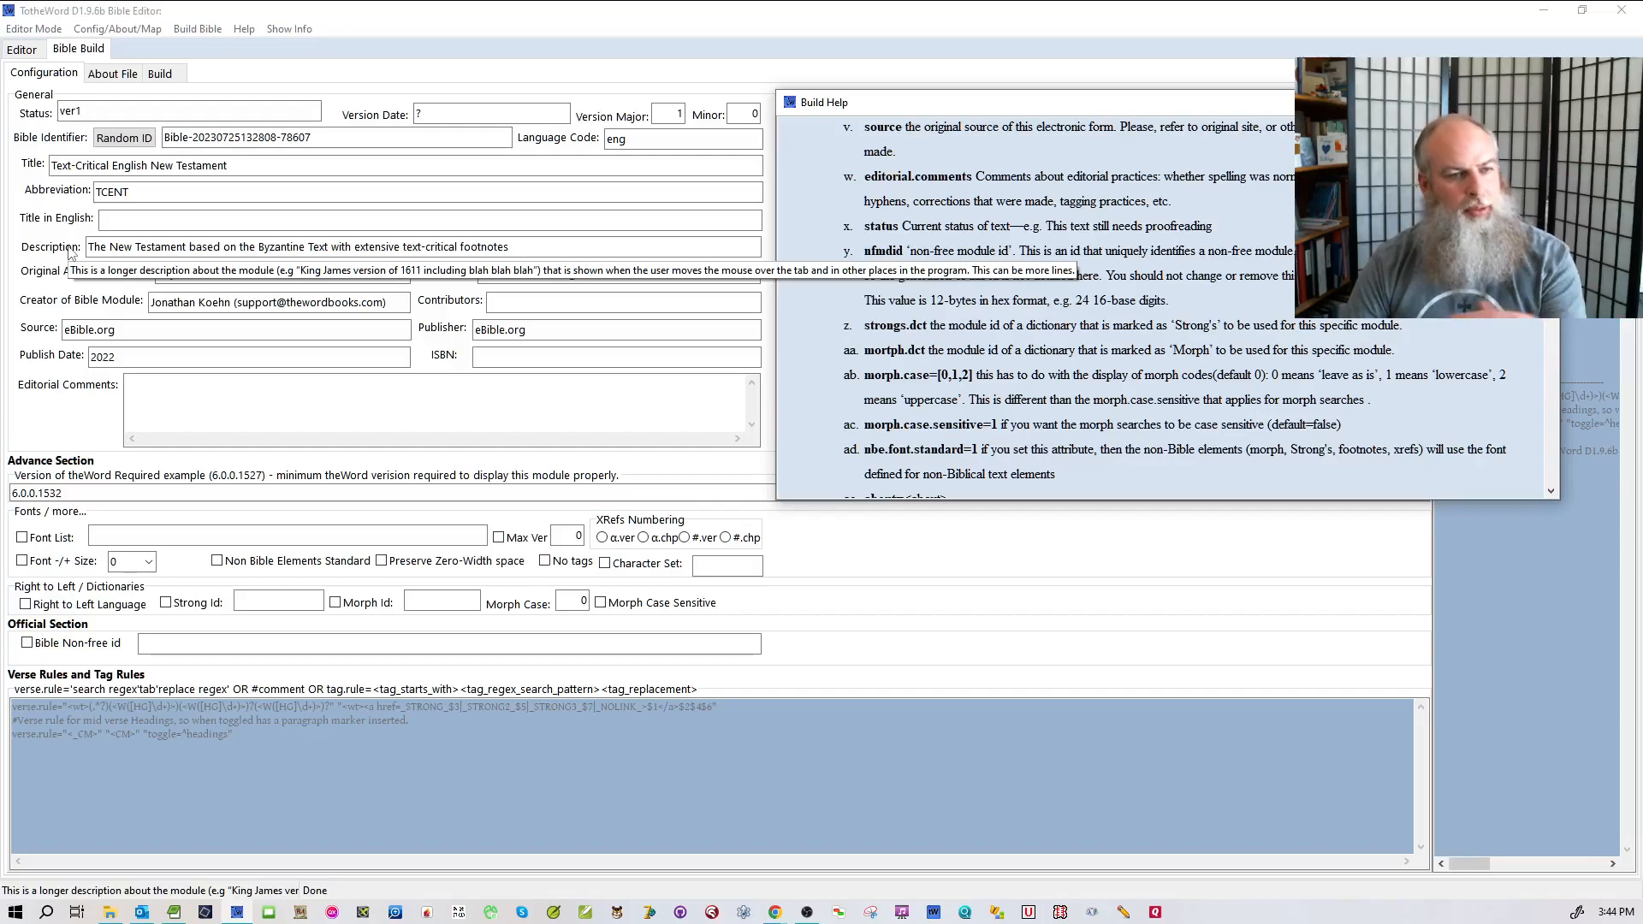
- Read the nfmdid, strongs.dct and morph attribute descriptions in the Build Help
scroll(989, 238, "down", 2)
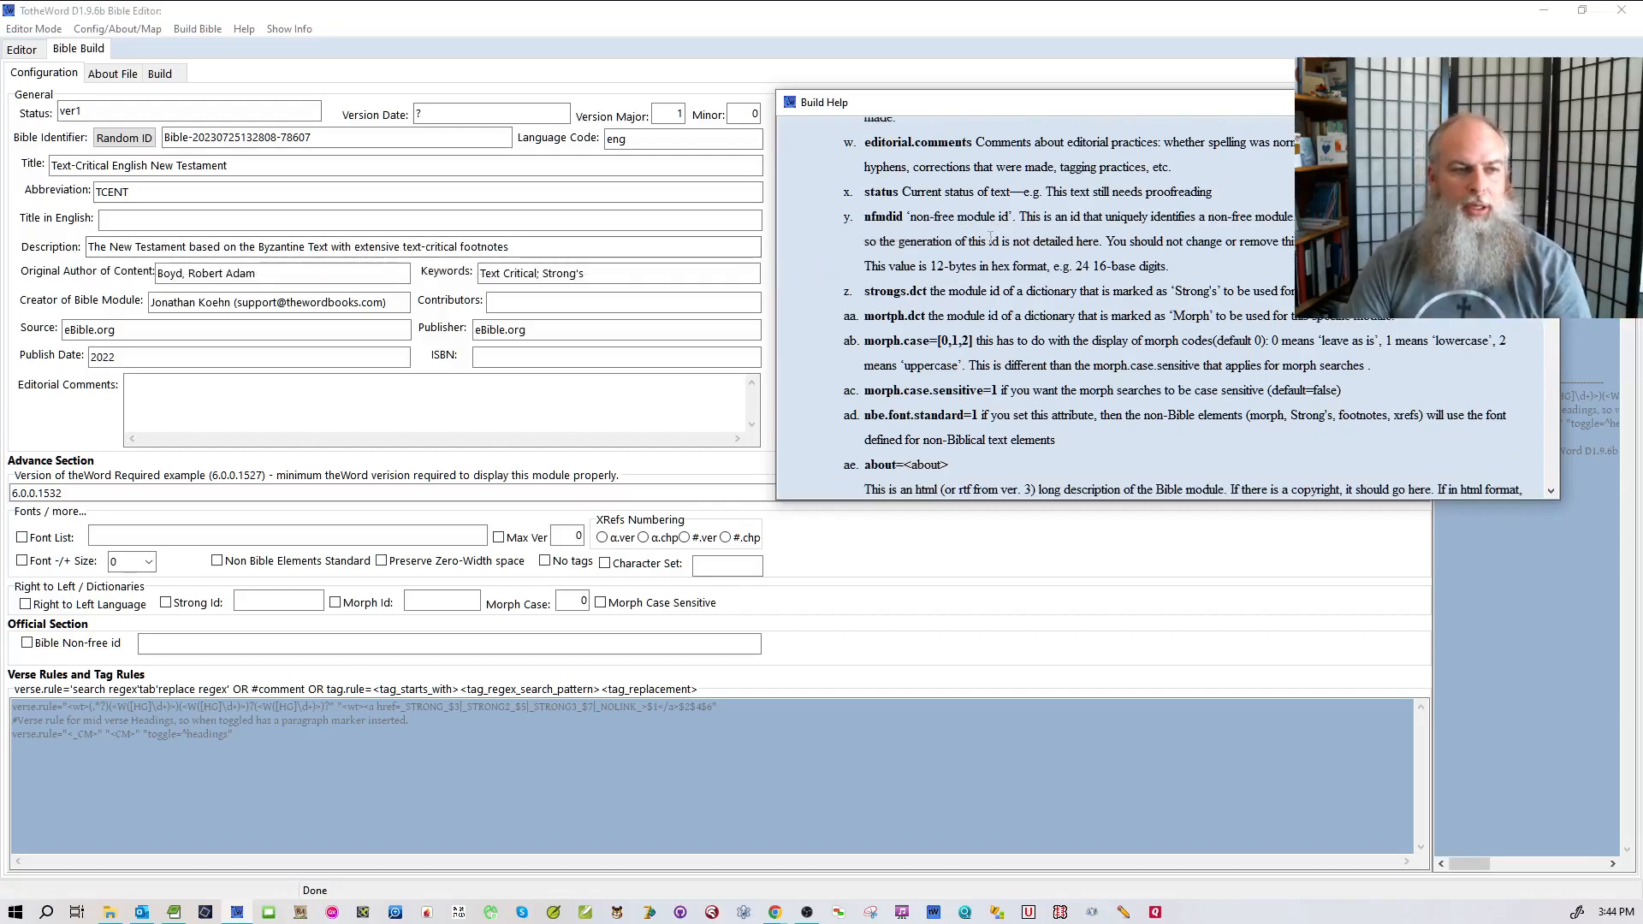
scroll(971, 244, "down", 1)
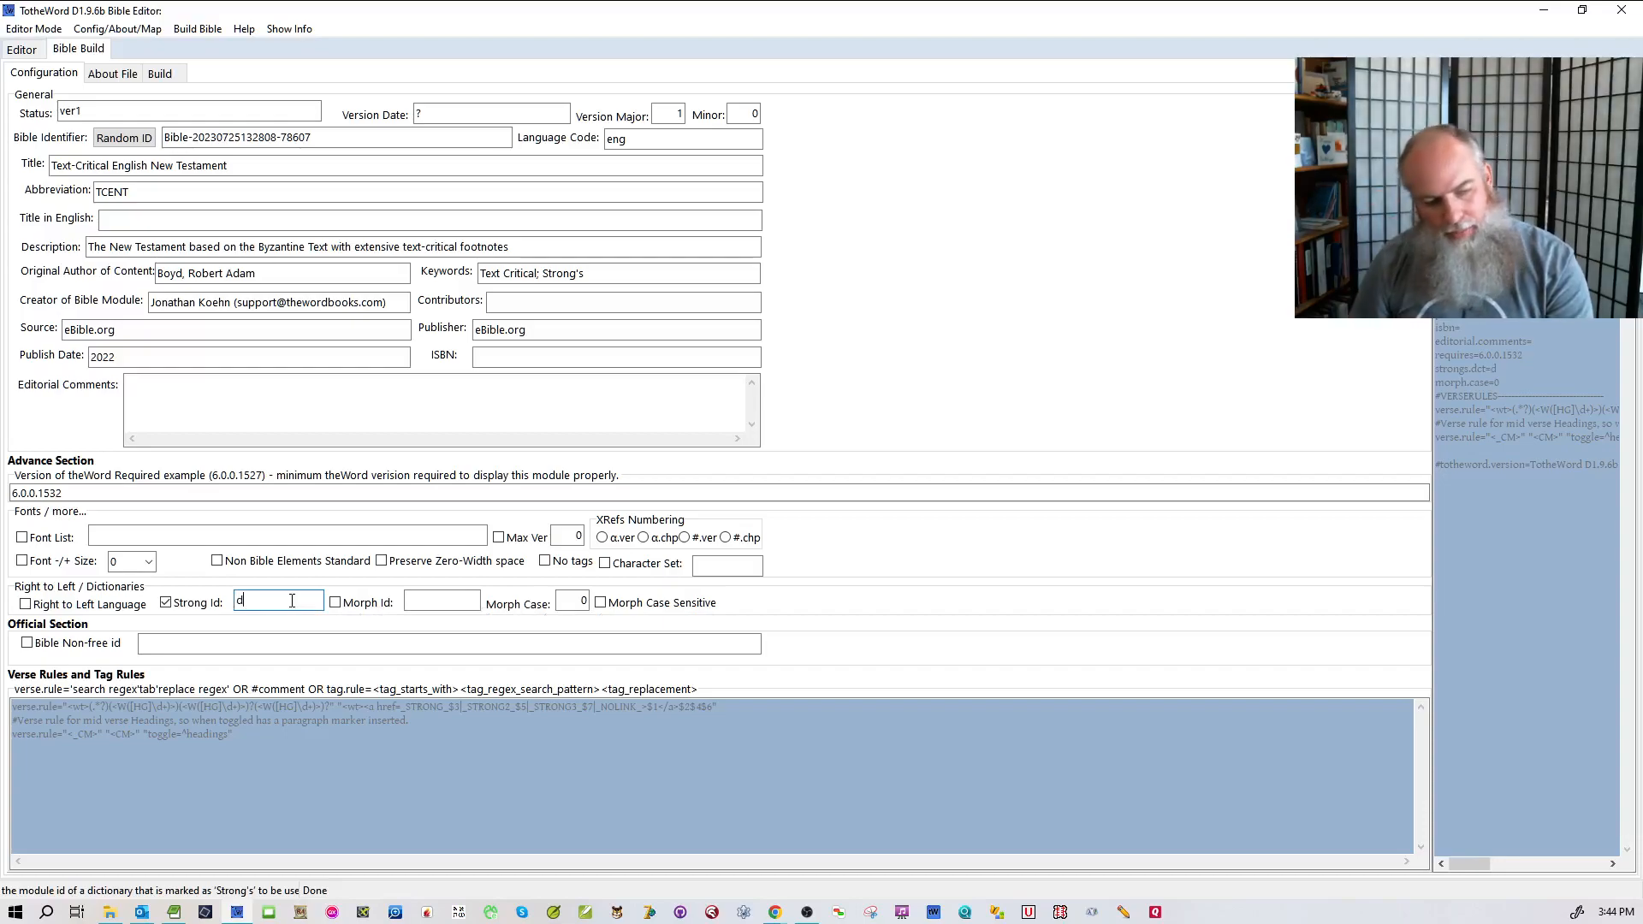
type("1")
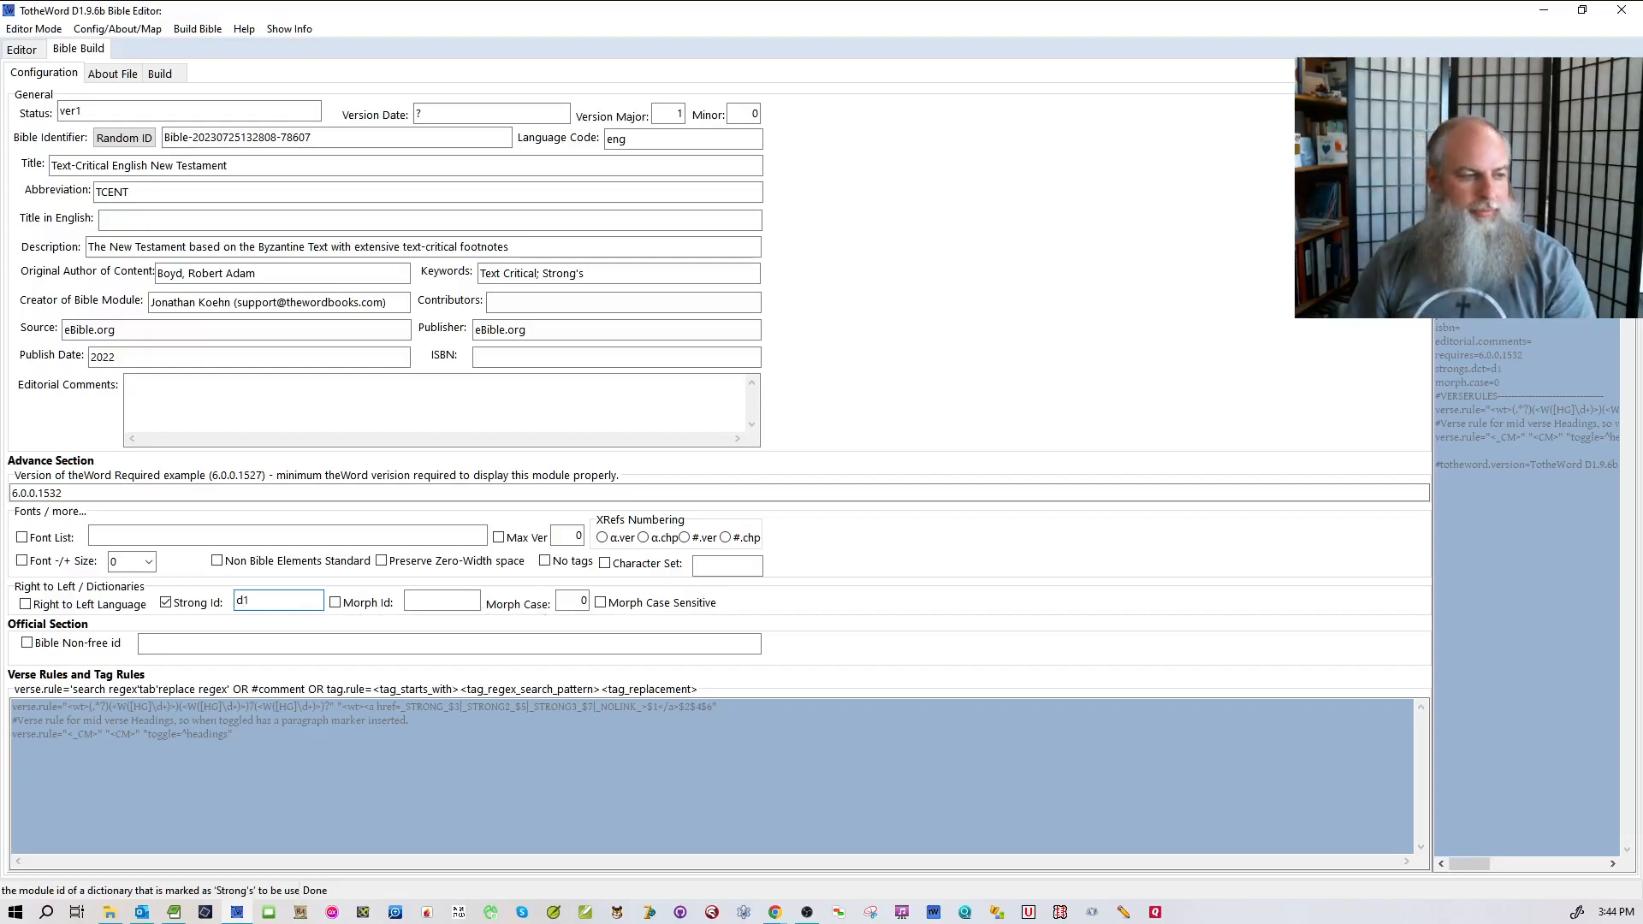
key("BackSpace")
key("BackSpace")
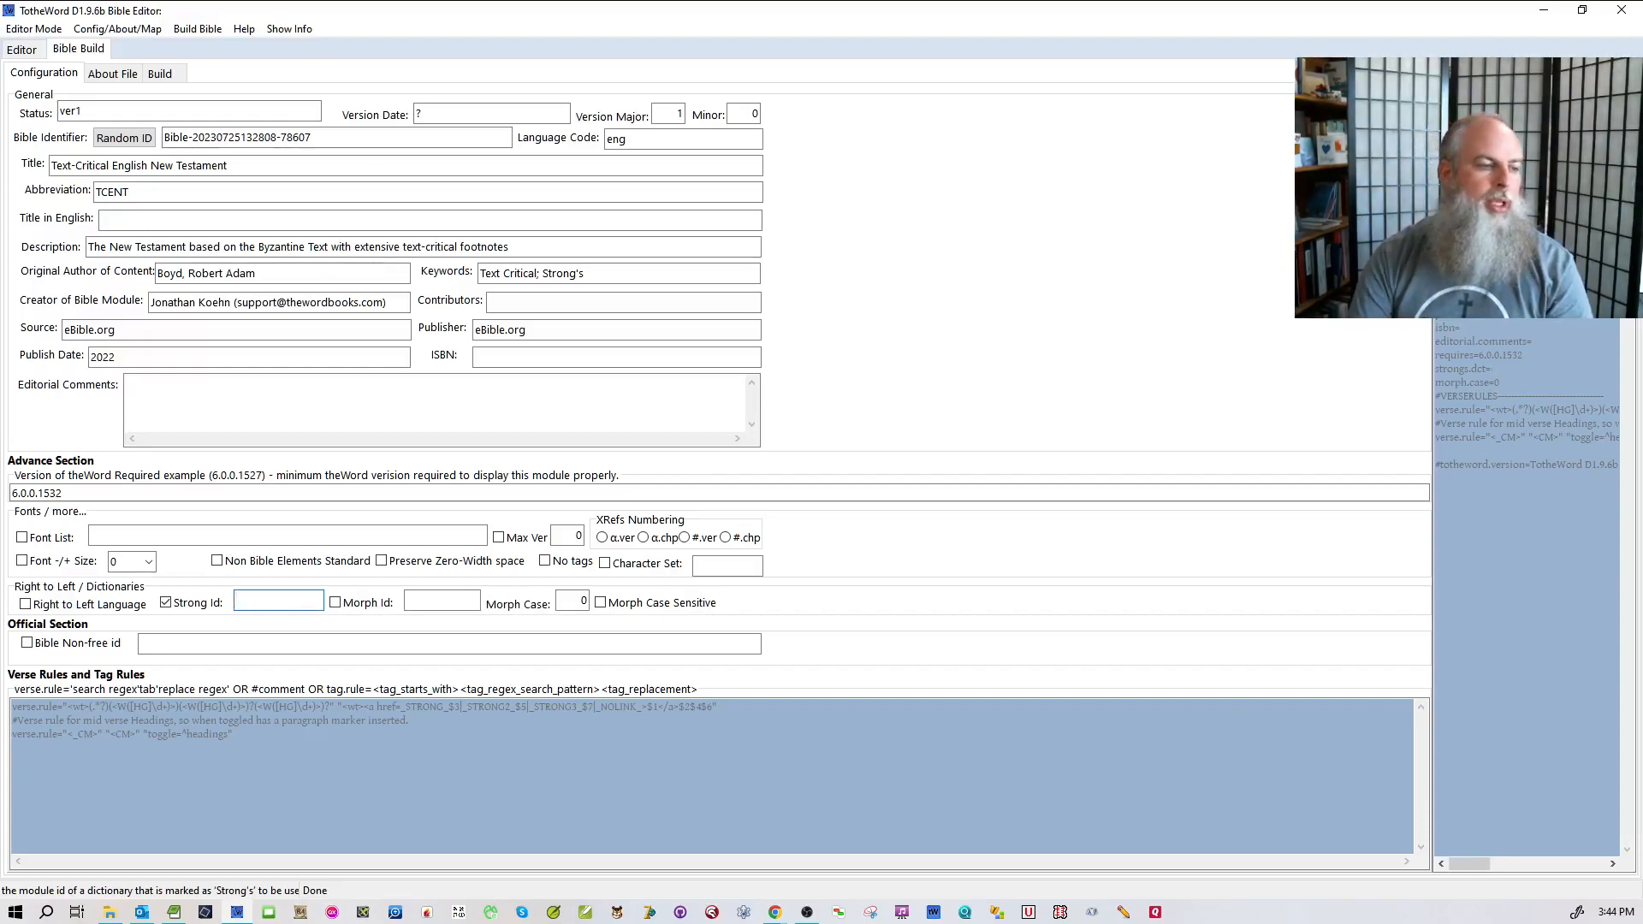
left_click(182, 609)
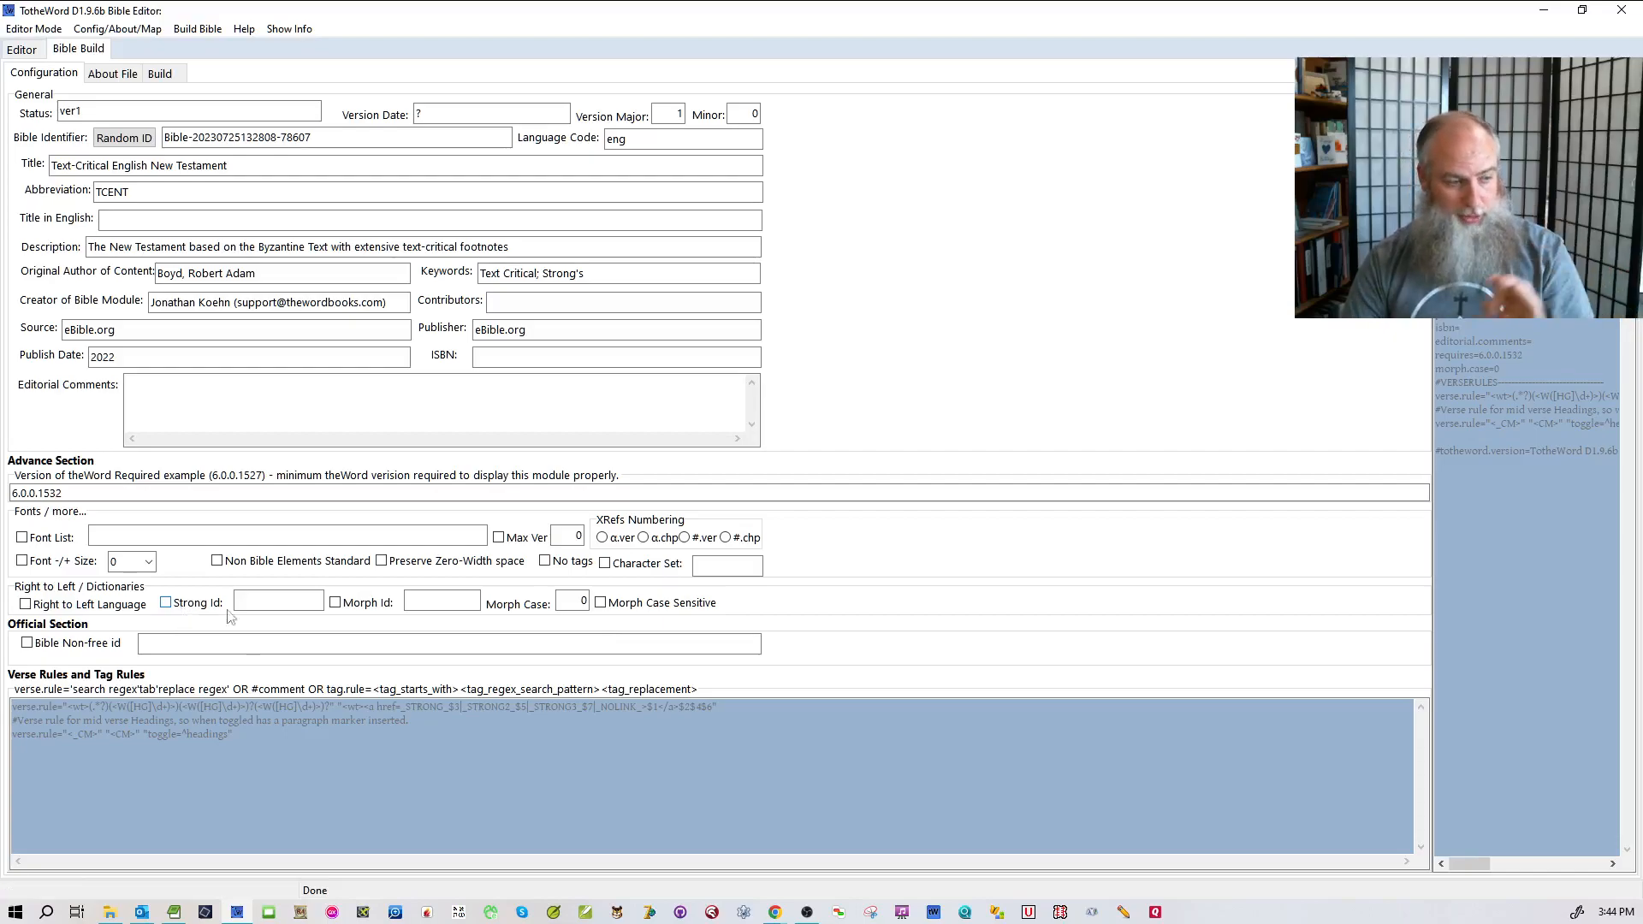
- Open the Bible Module Specifications help and read the about, preserve.zwnbsp, tag.rule, toggle and verse.rule attributes
left_click(235, 31)
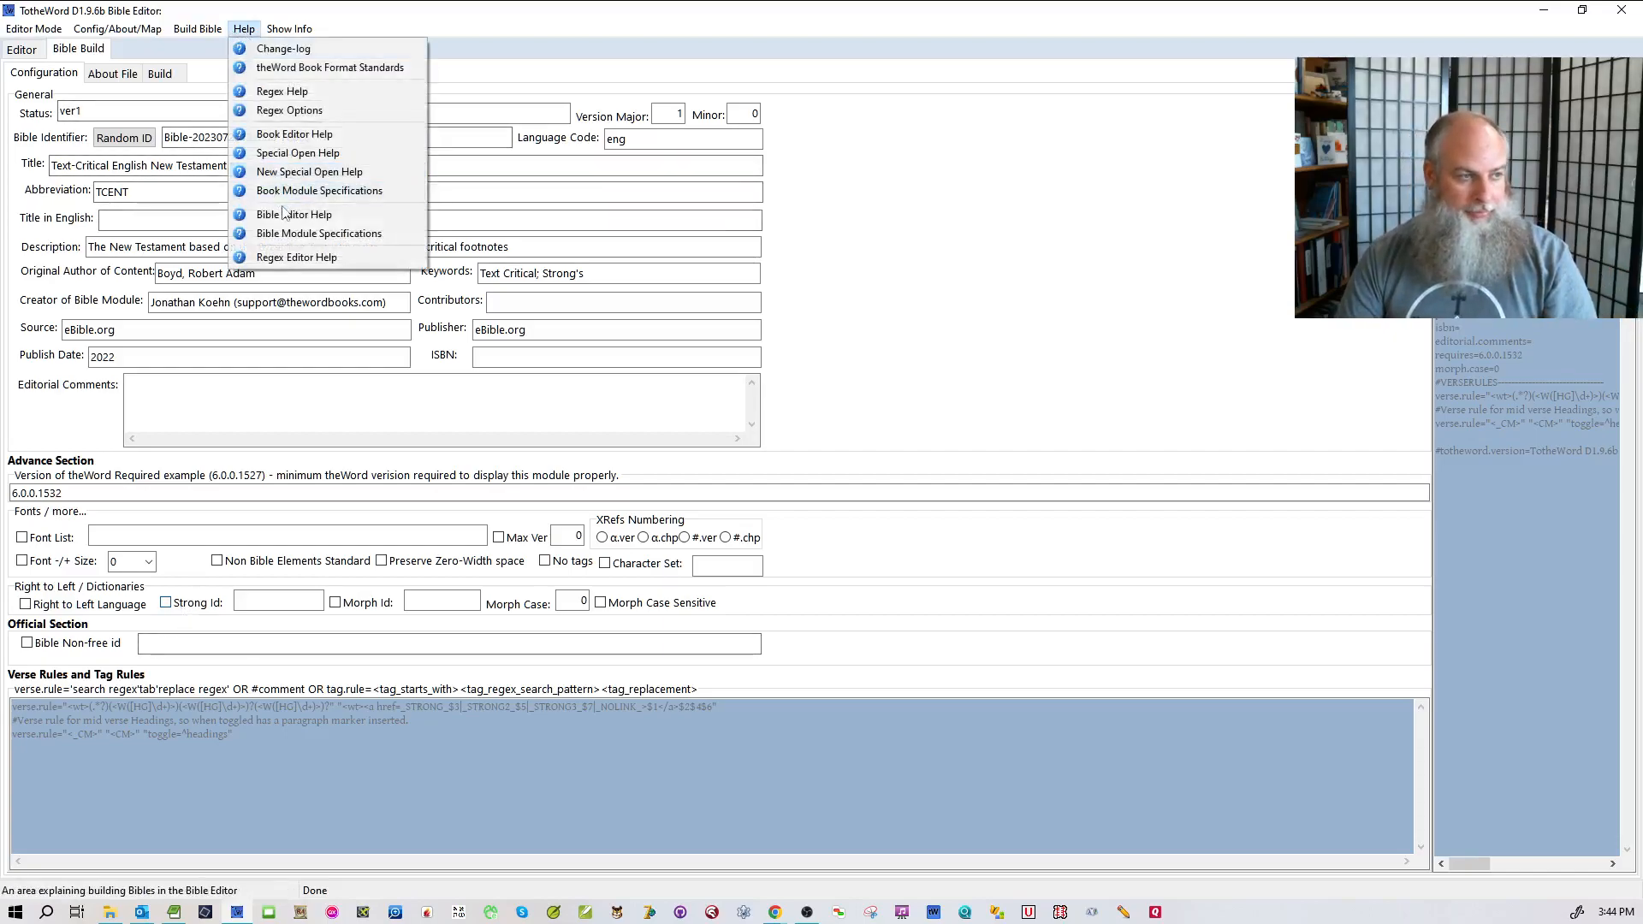
left_click(318, 233)
scroll(1114, 288, "down", 1)
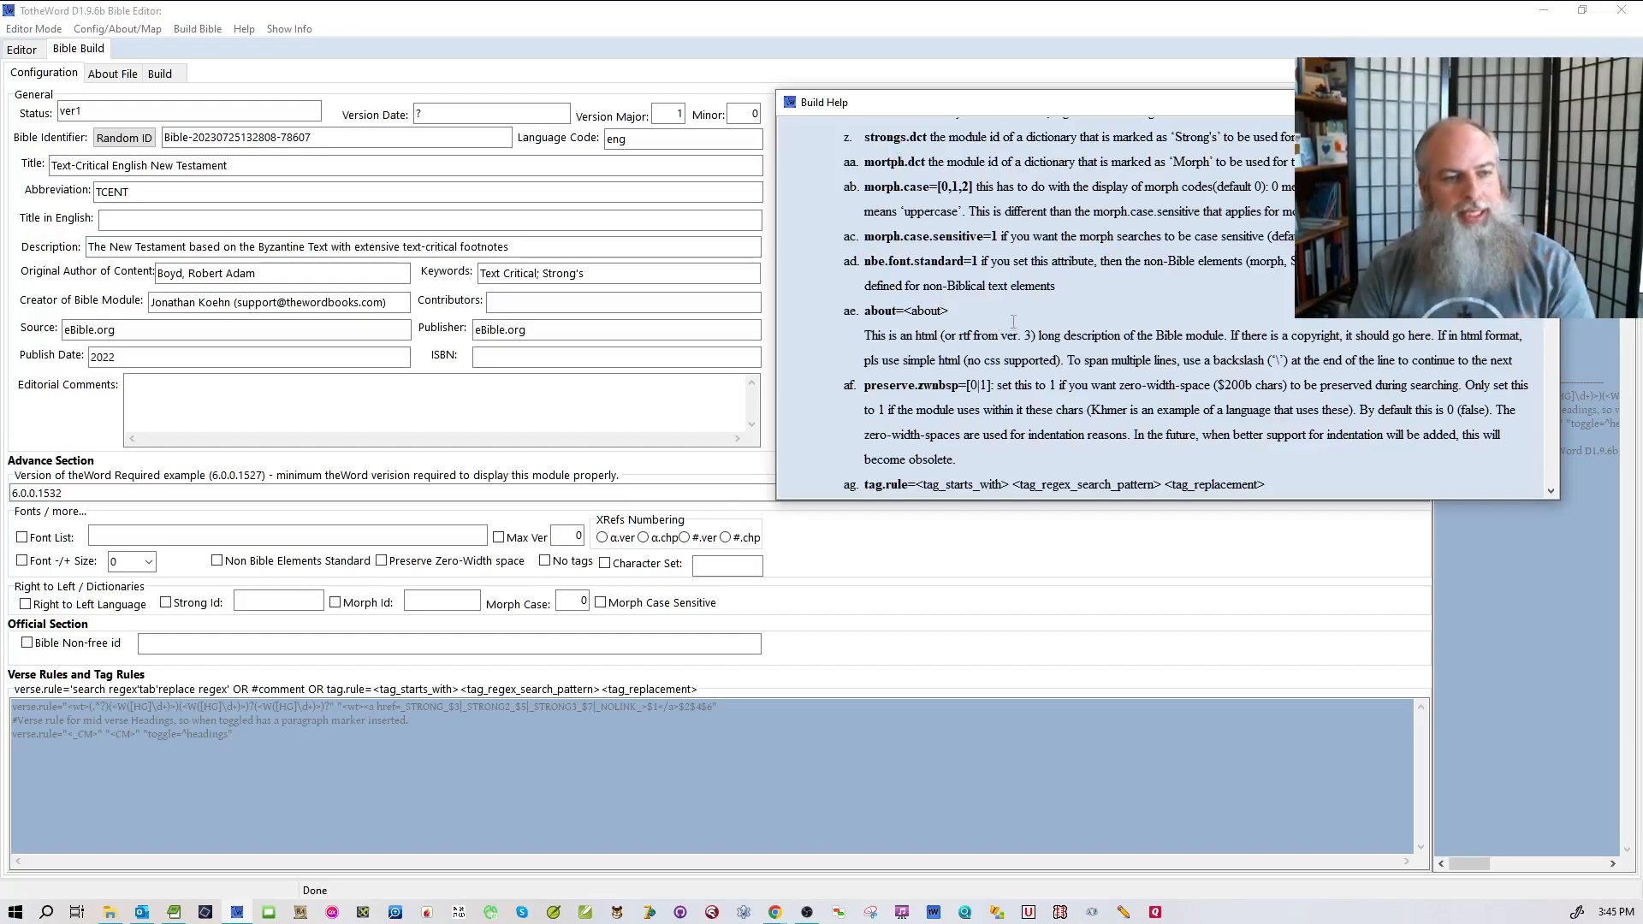
scroll(951, 288, "down", 1)
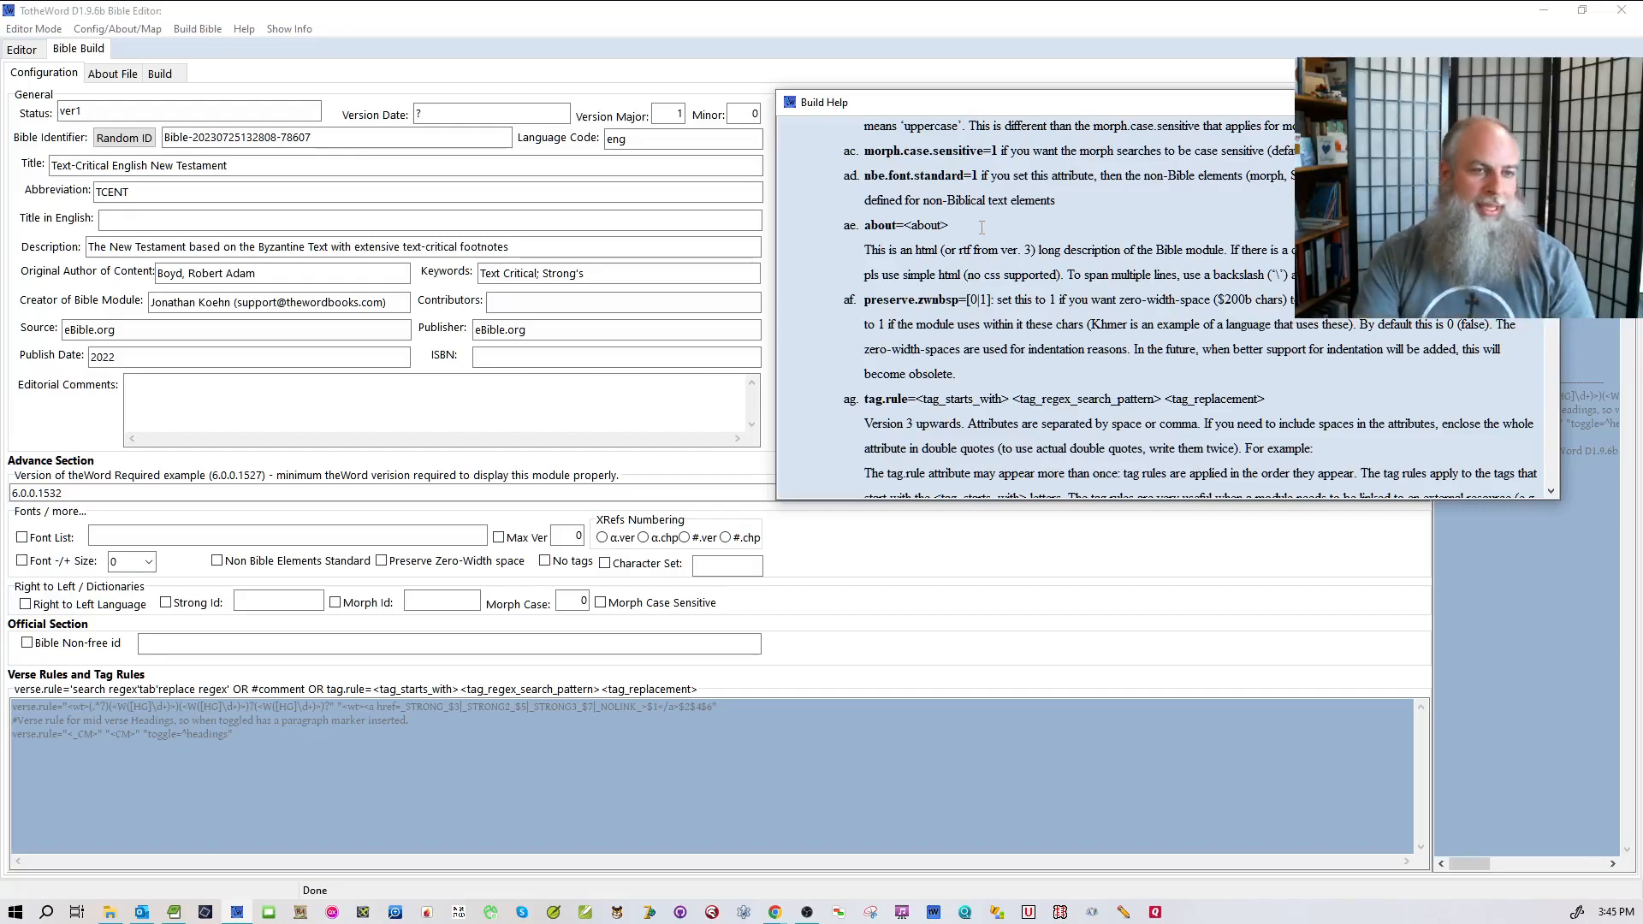
scroll(982, 227, "down", 3)
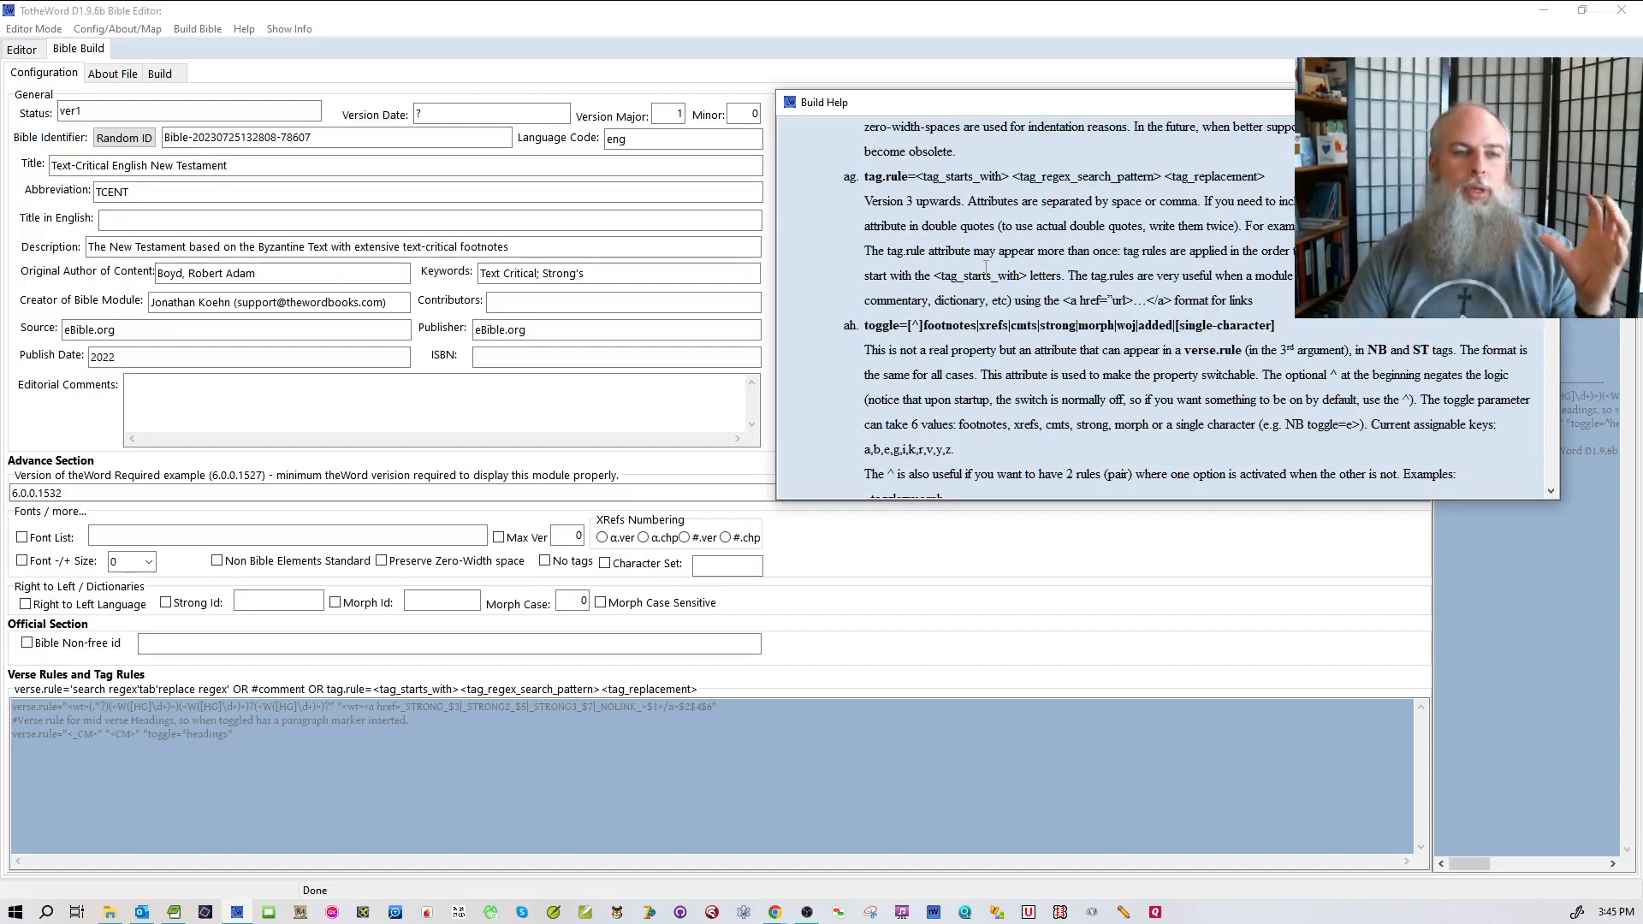
scroll(1001, 272, "down", 2)
scroll(1021, 274, "down", 1)
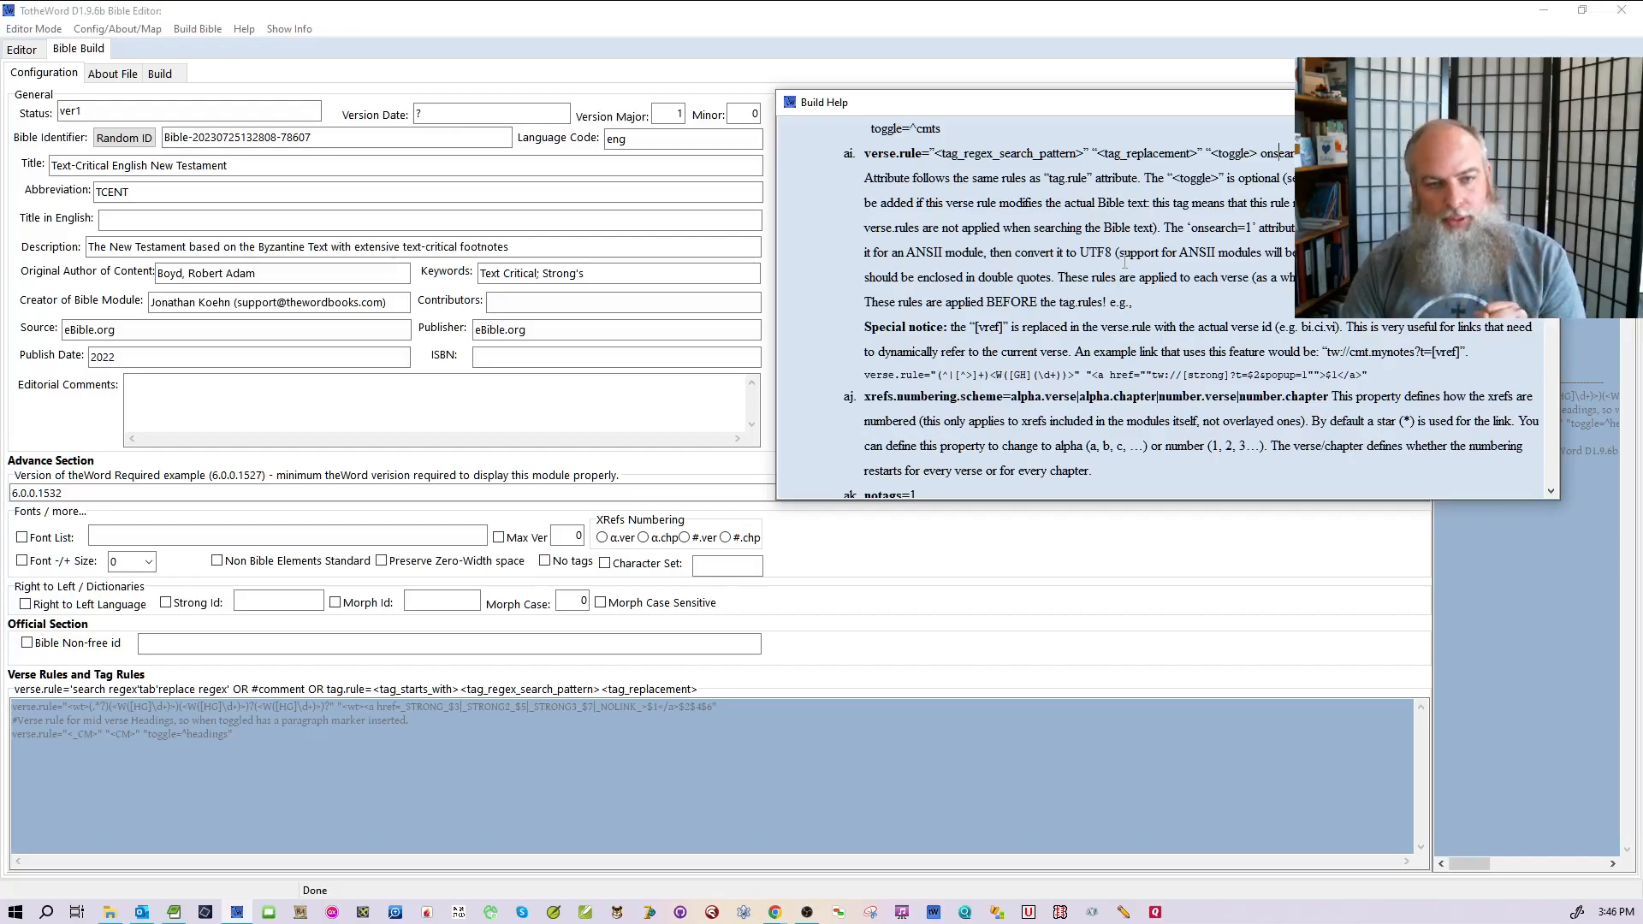
- Read the notags attribute and the HTML formatting tags recognized in Bible module files in the Build Help
scroll(1123, 264, "down", 5)
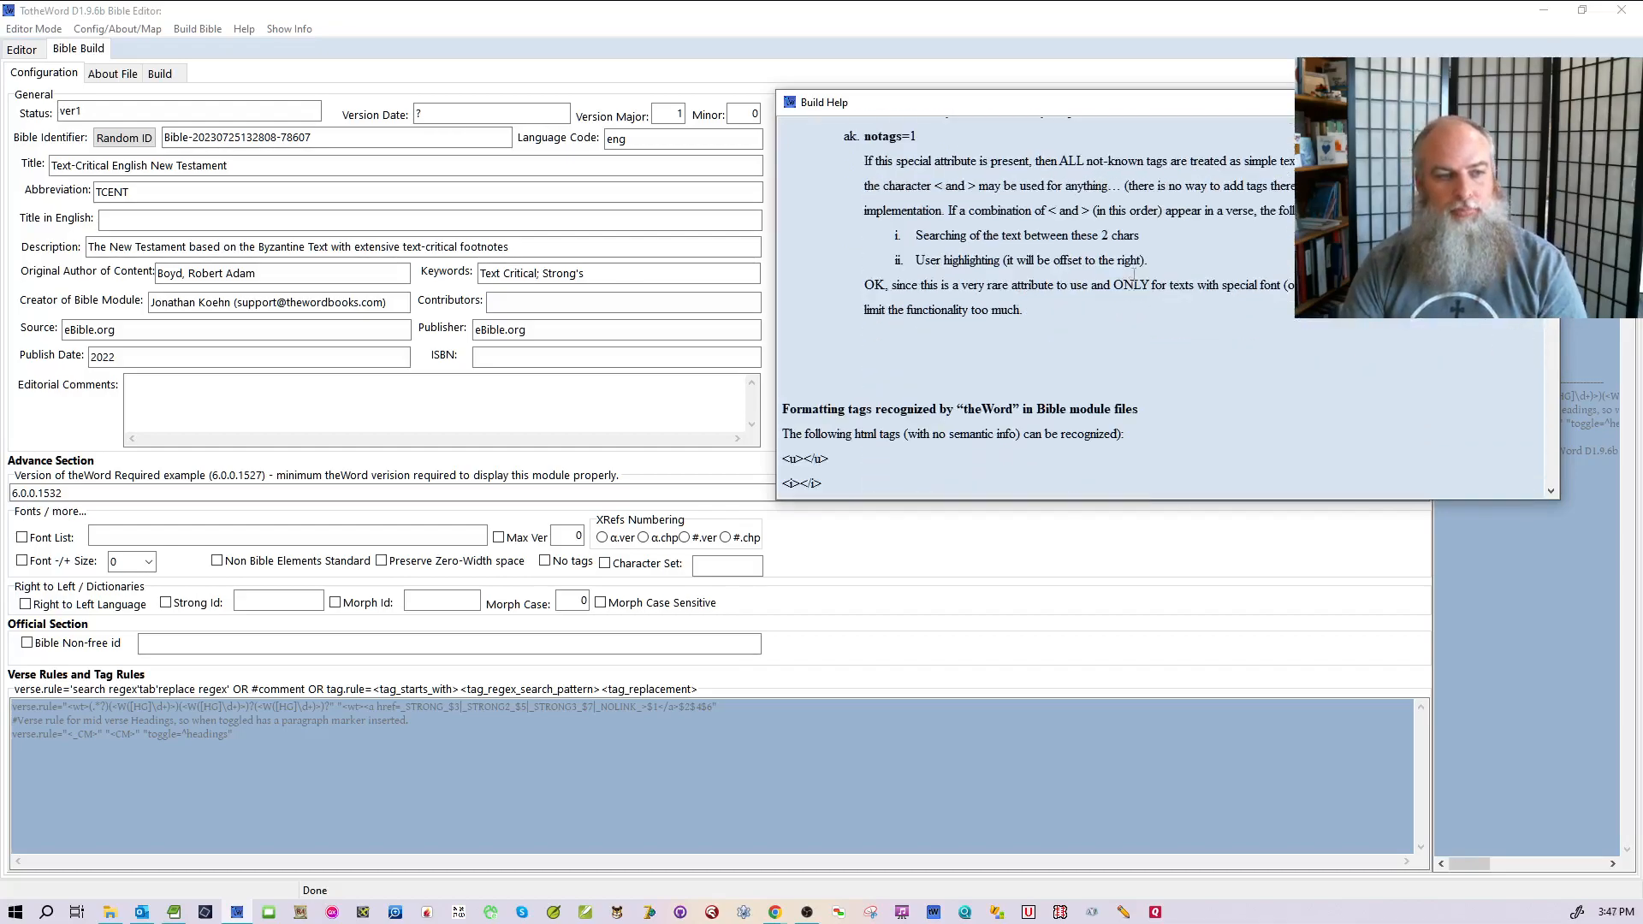
scroll(1134, 274, "down", 4)
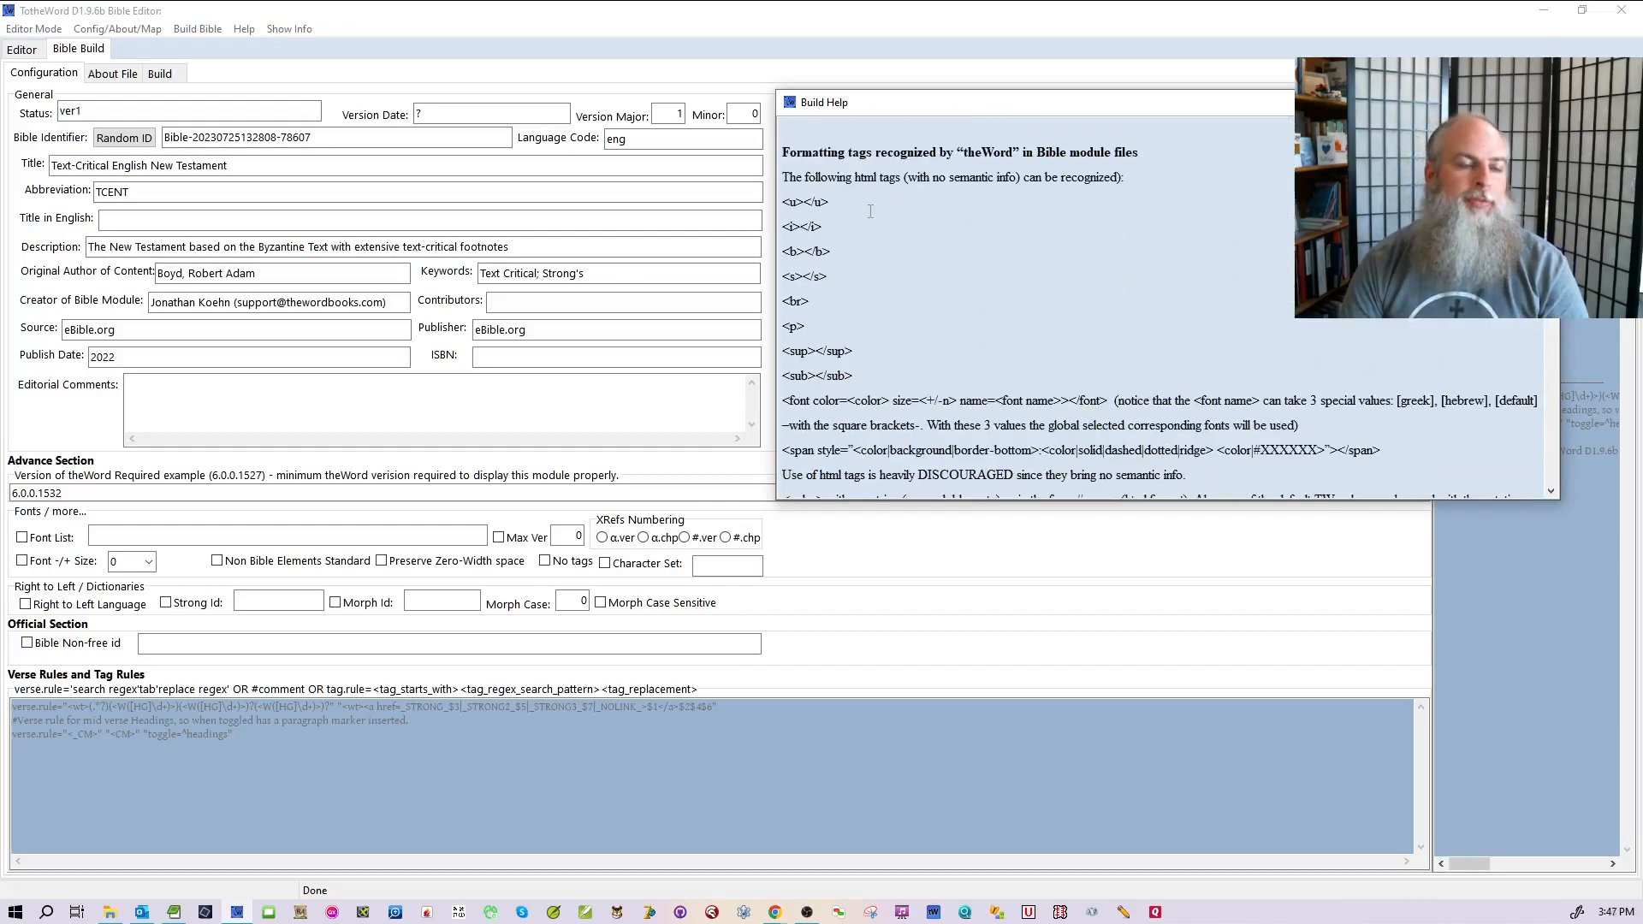
scroll(870, 210, "down", 1)
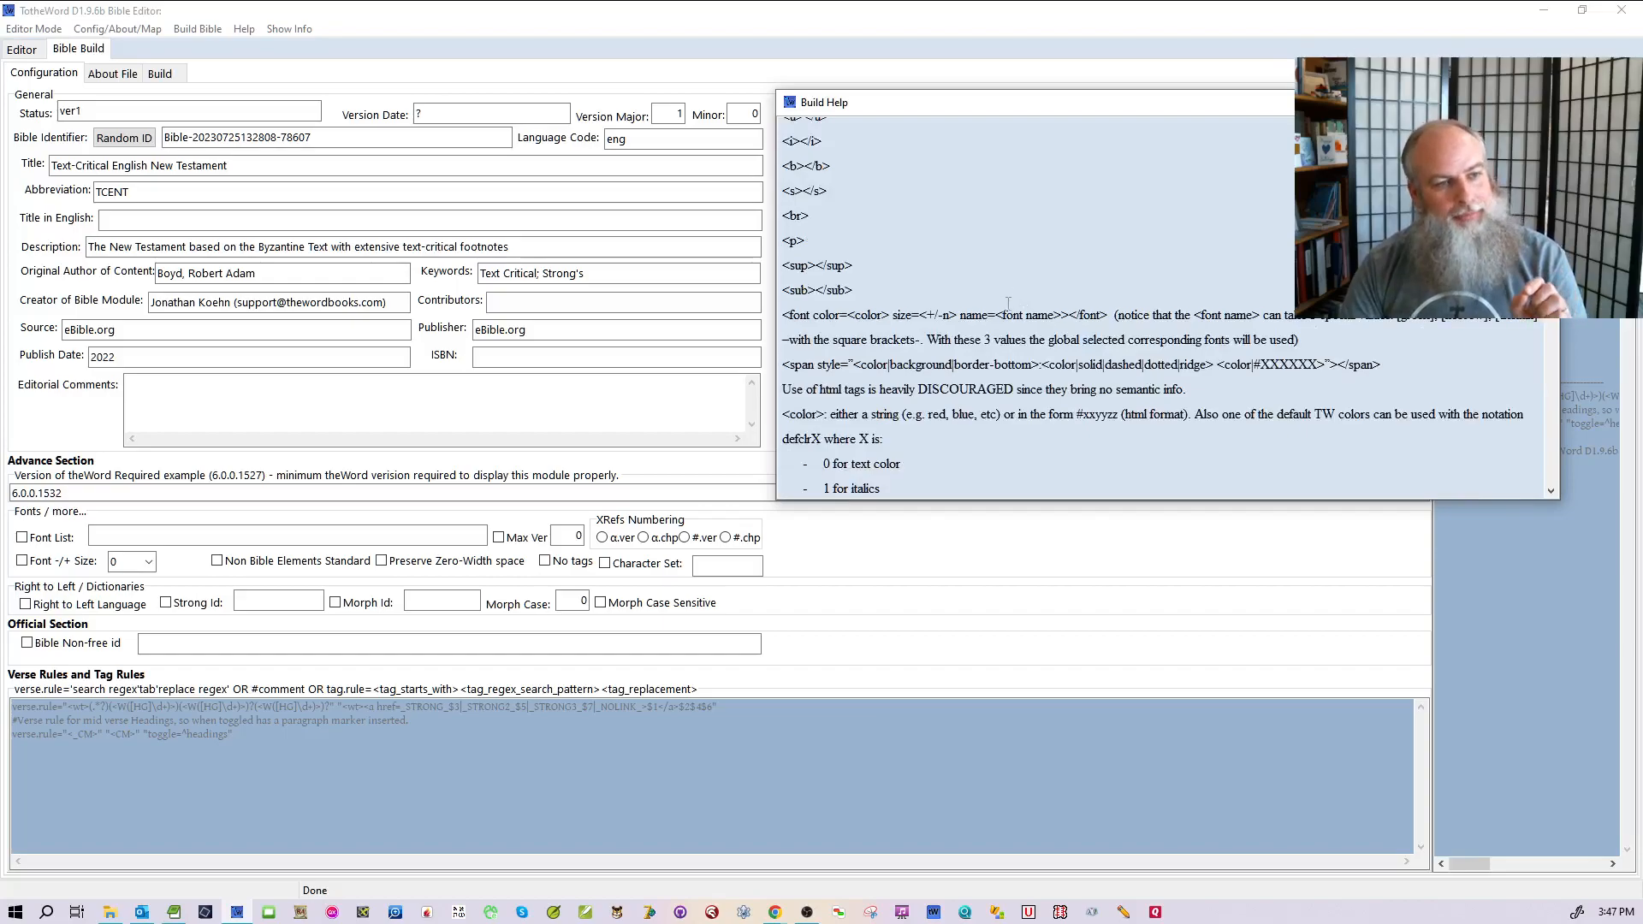
scroll(919, 147, "up", 1)
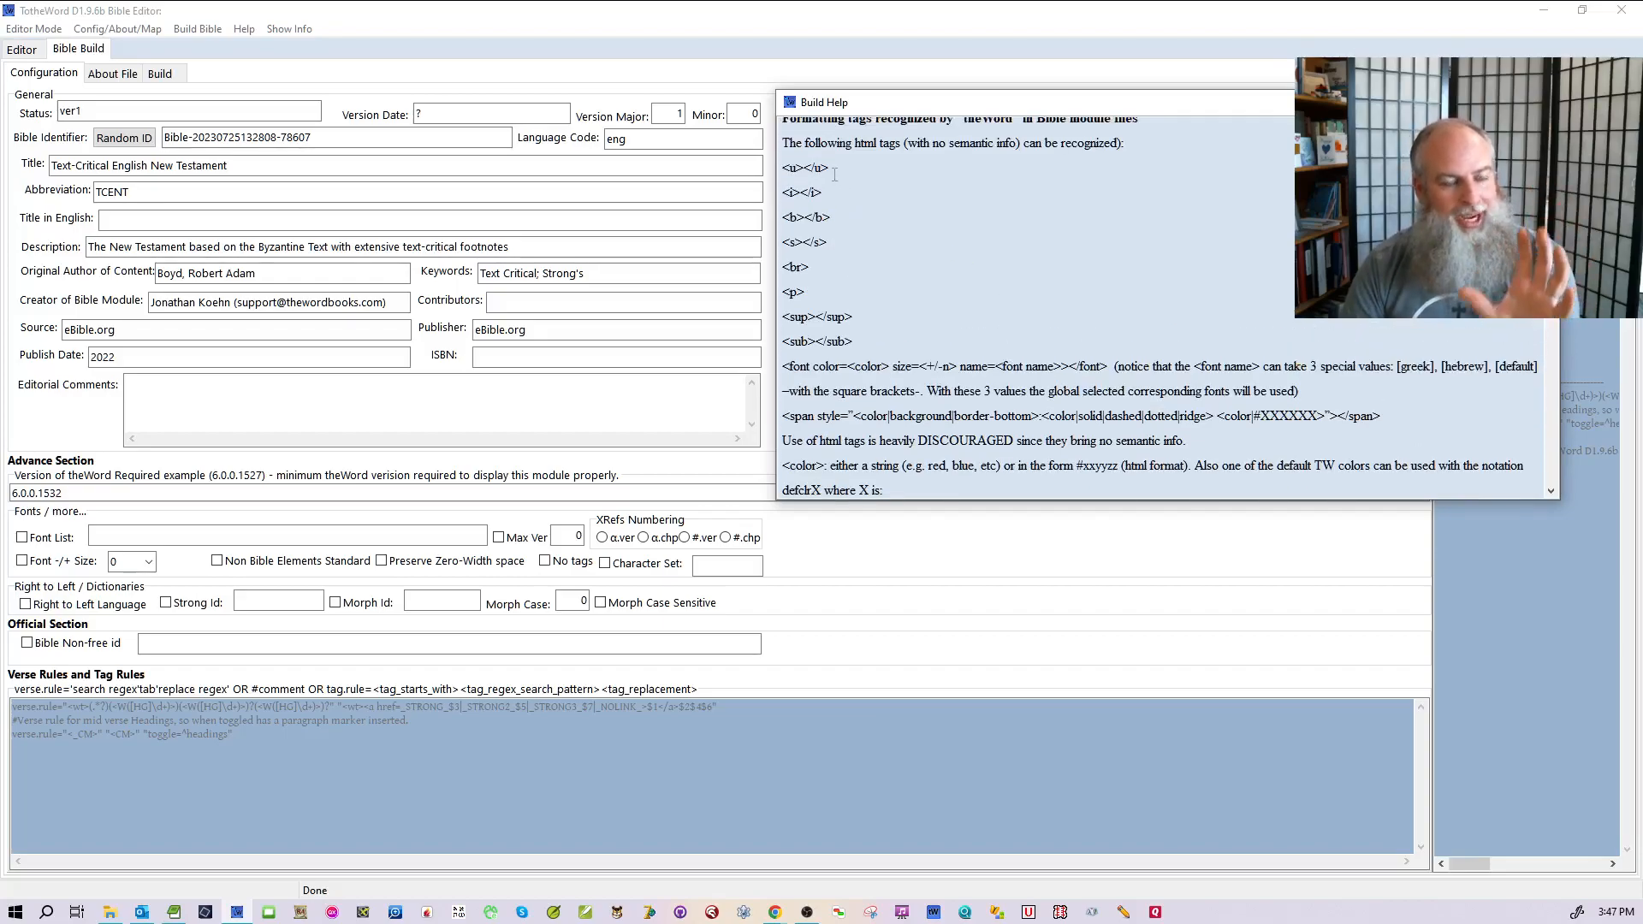
- Search the Matthew text in the Bible Editor for "i", and replace the find text with <i>
left_click(22, 48)
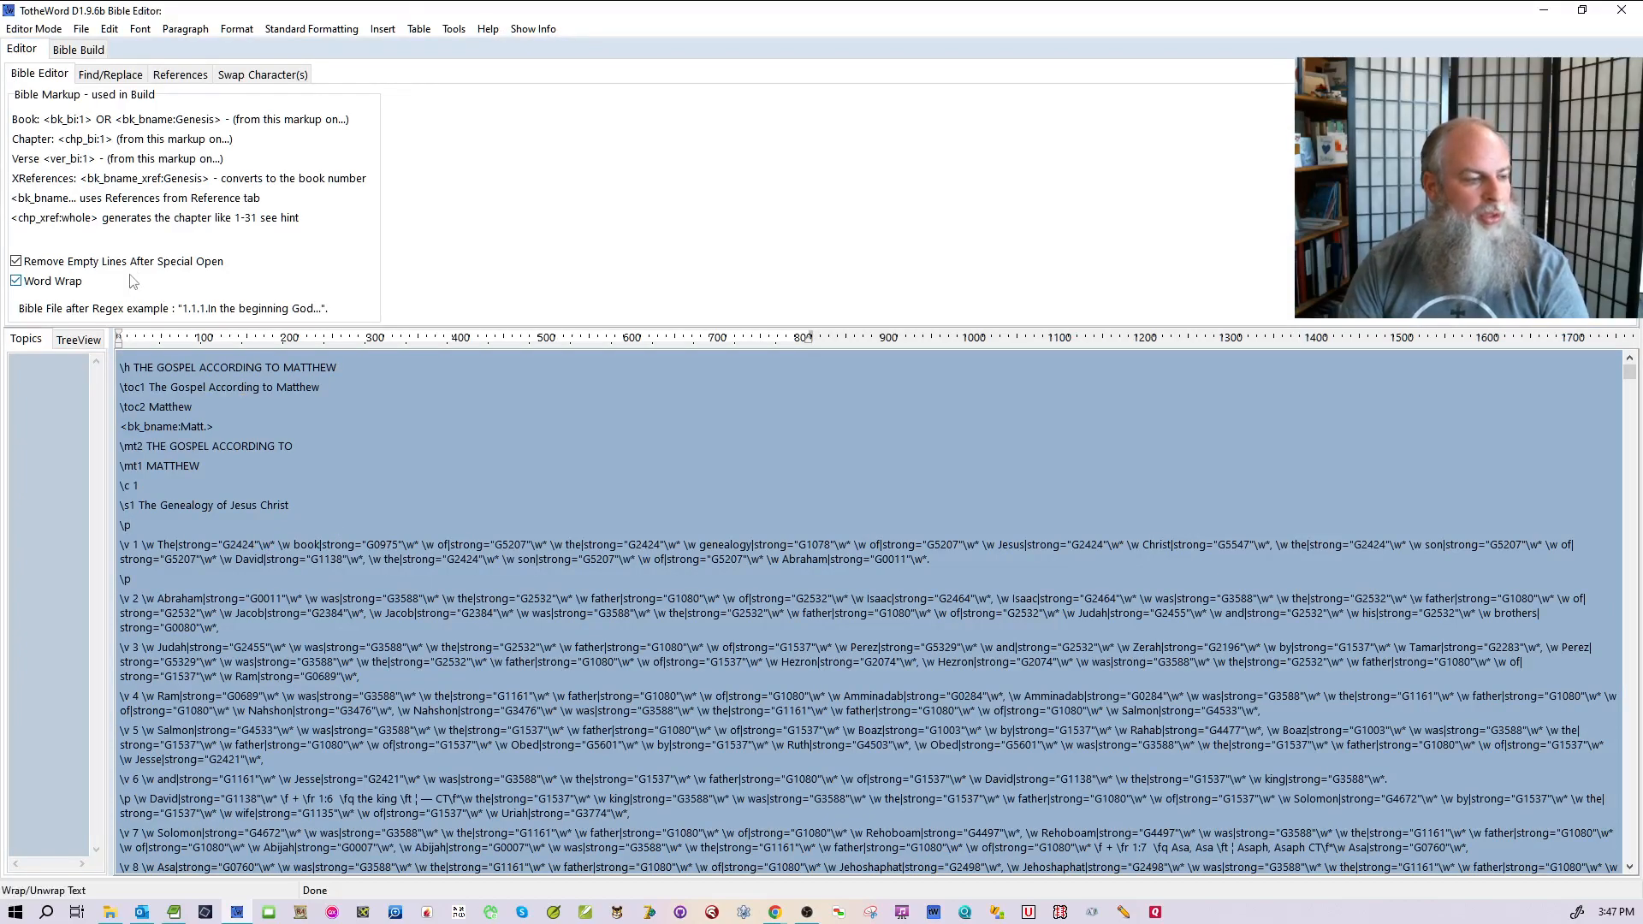
left_click(106, 75)
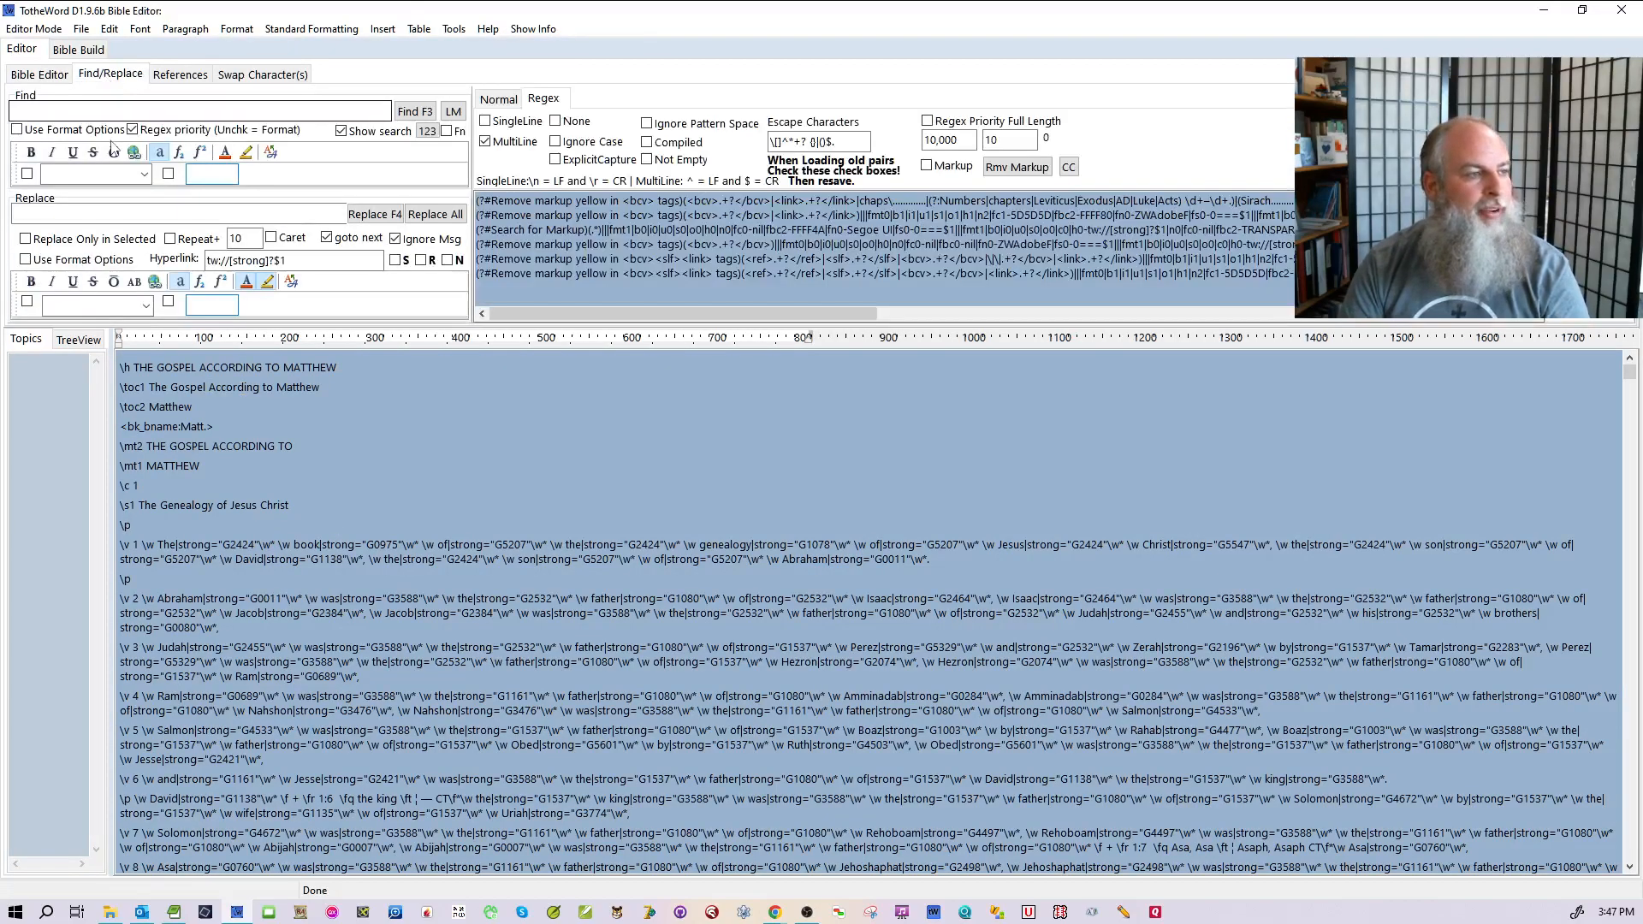
type("i")
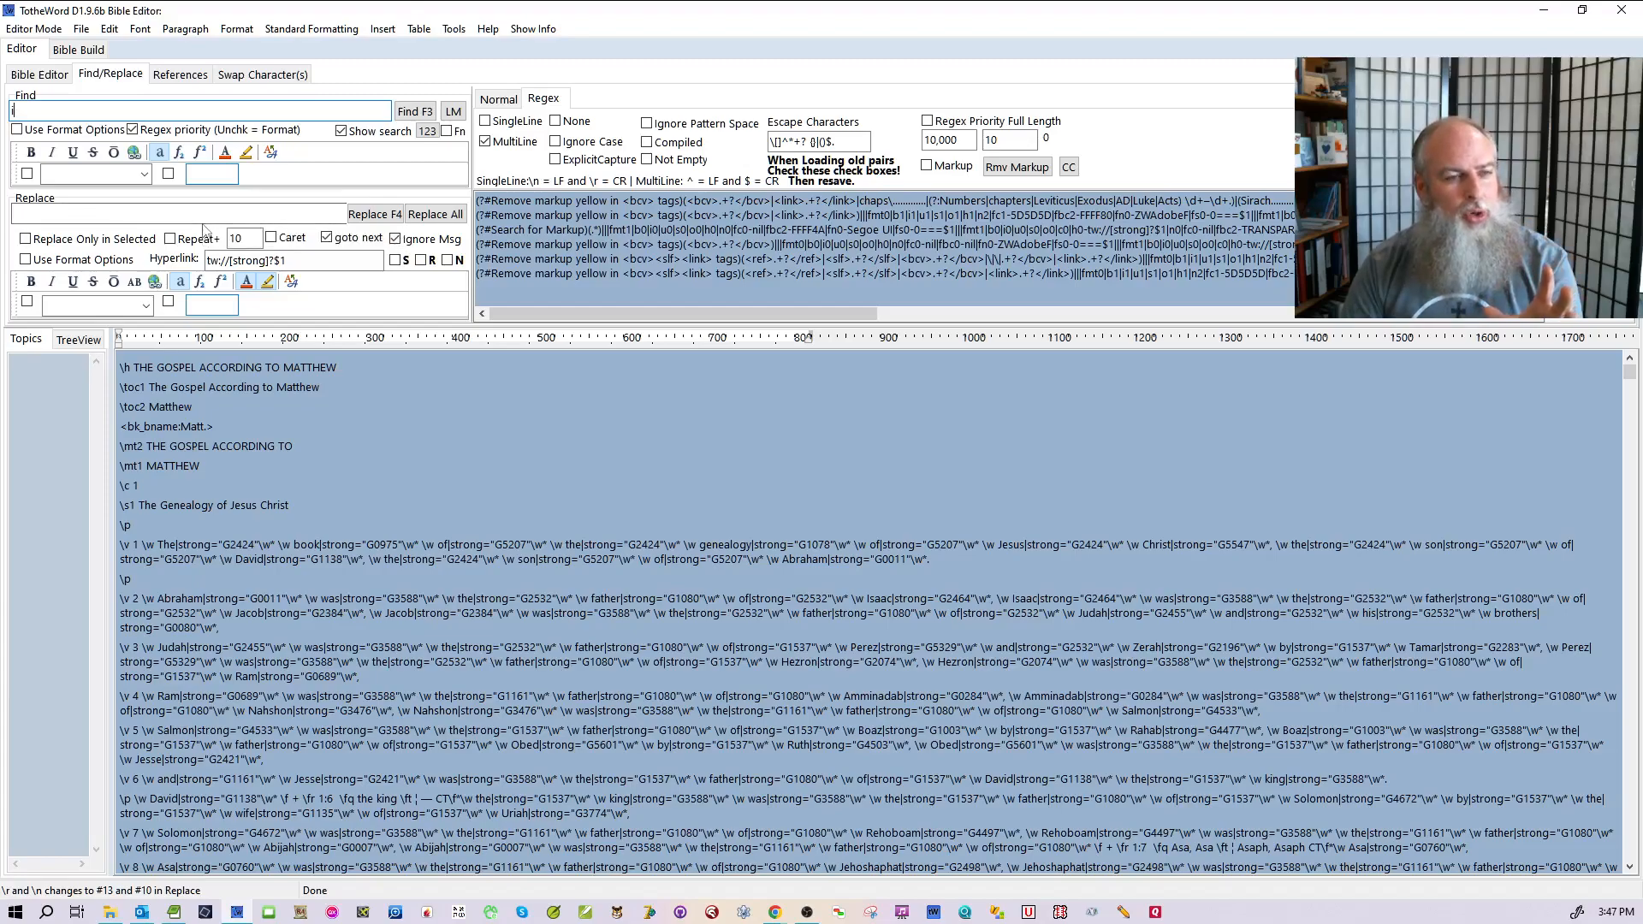
left_click(110, 30)
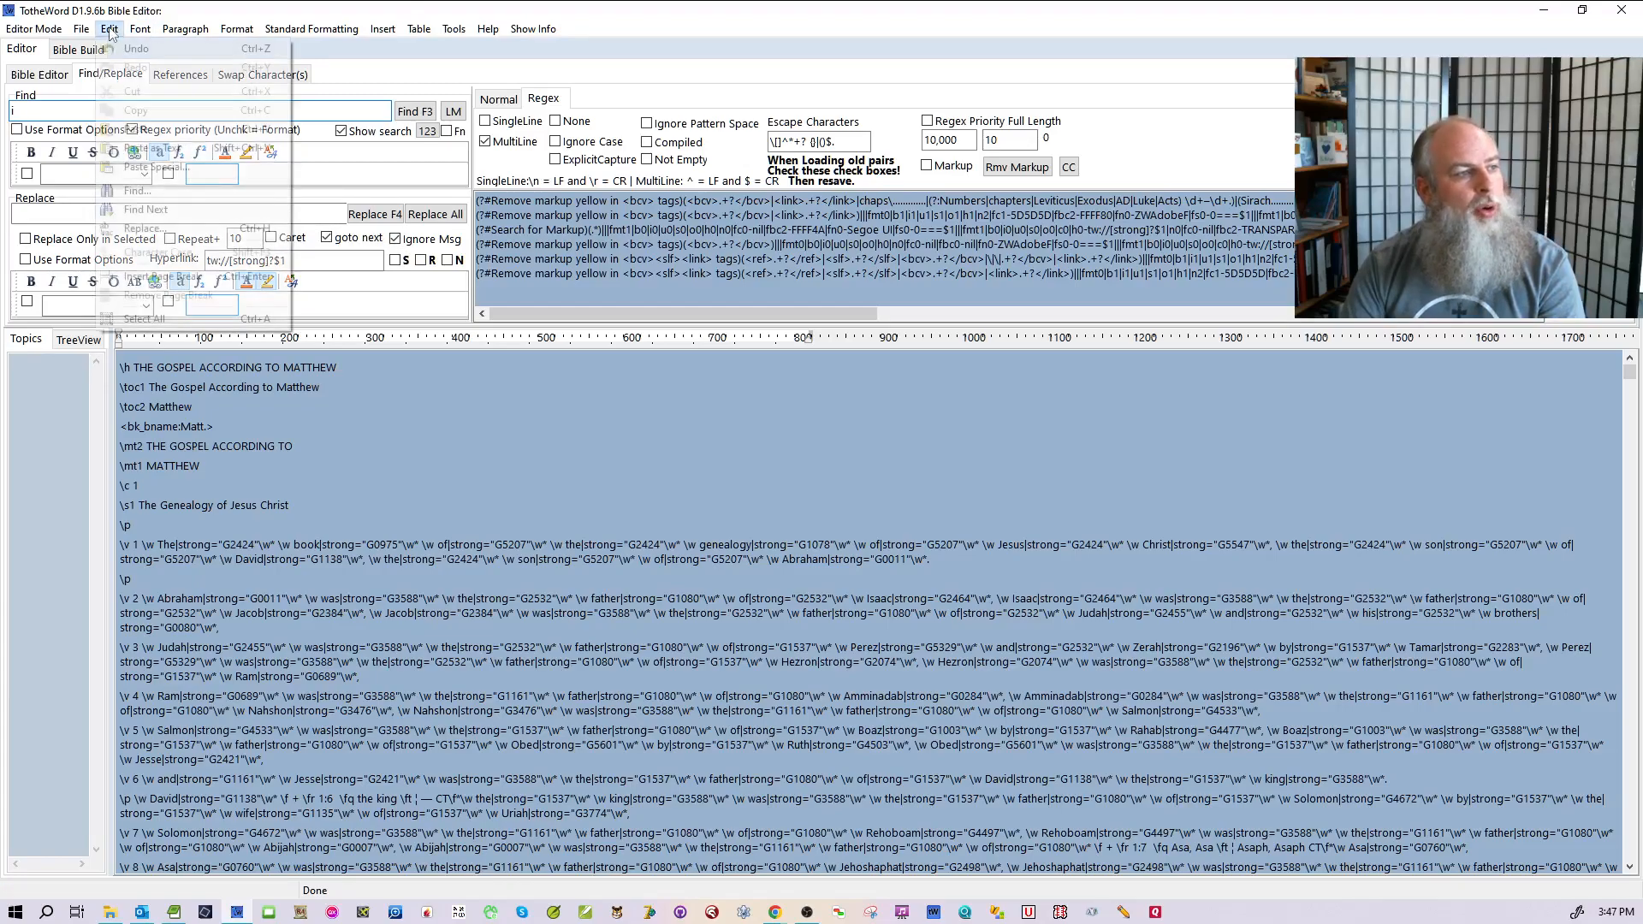
left_click(134, 191)
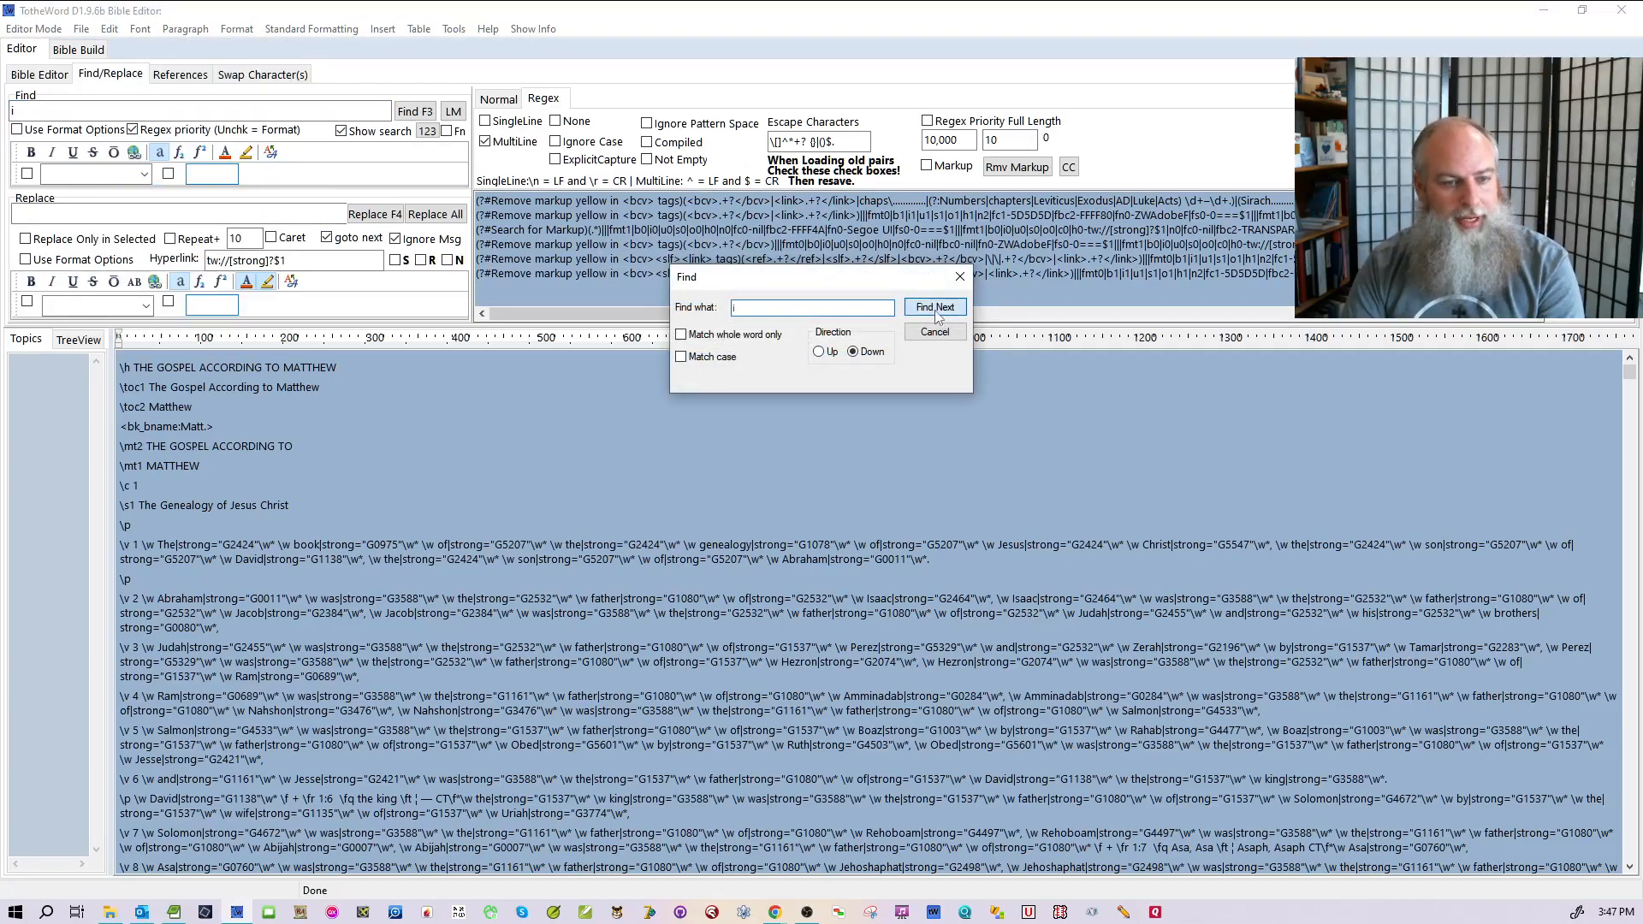
left_click(934, 307)
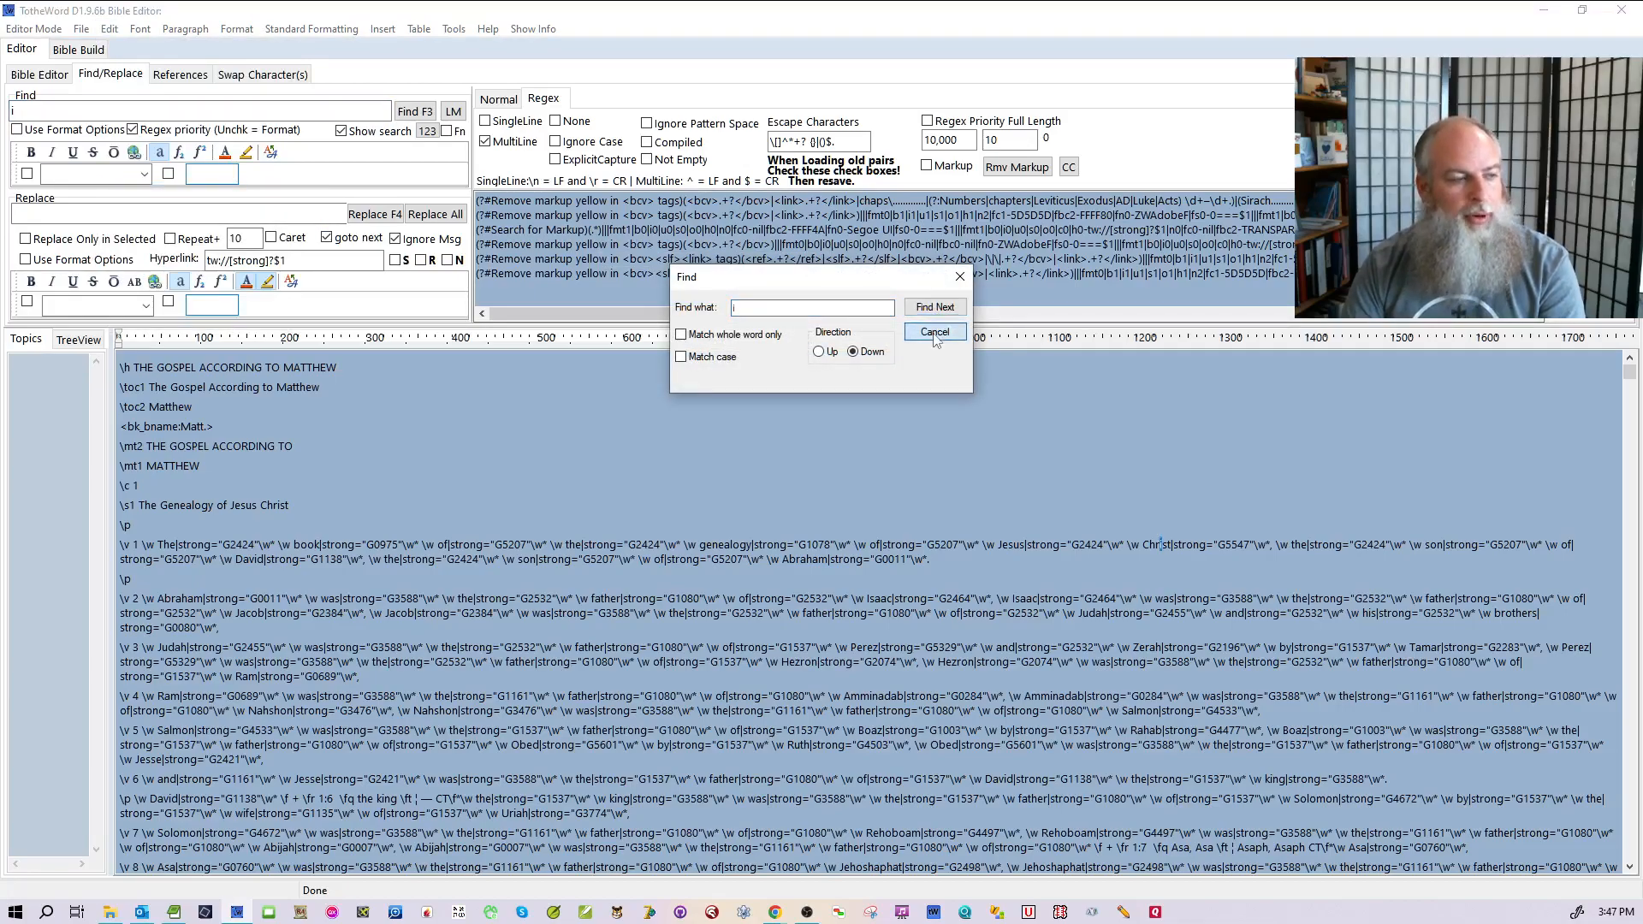
left_click(934, 332)
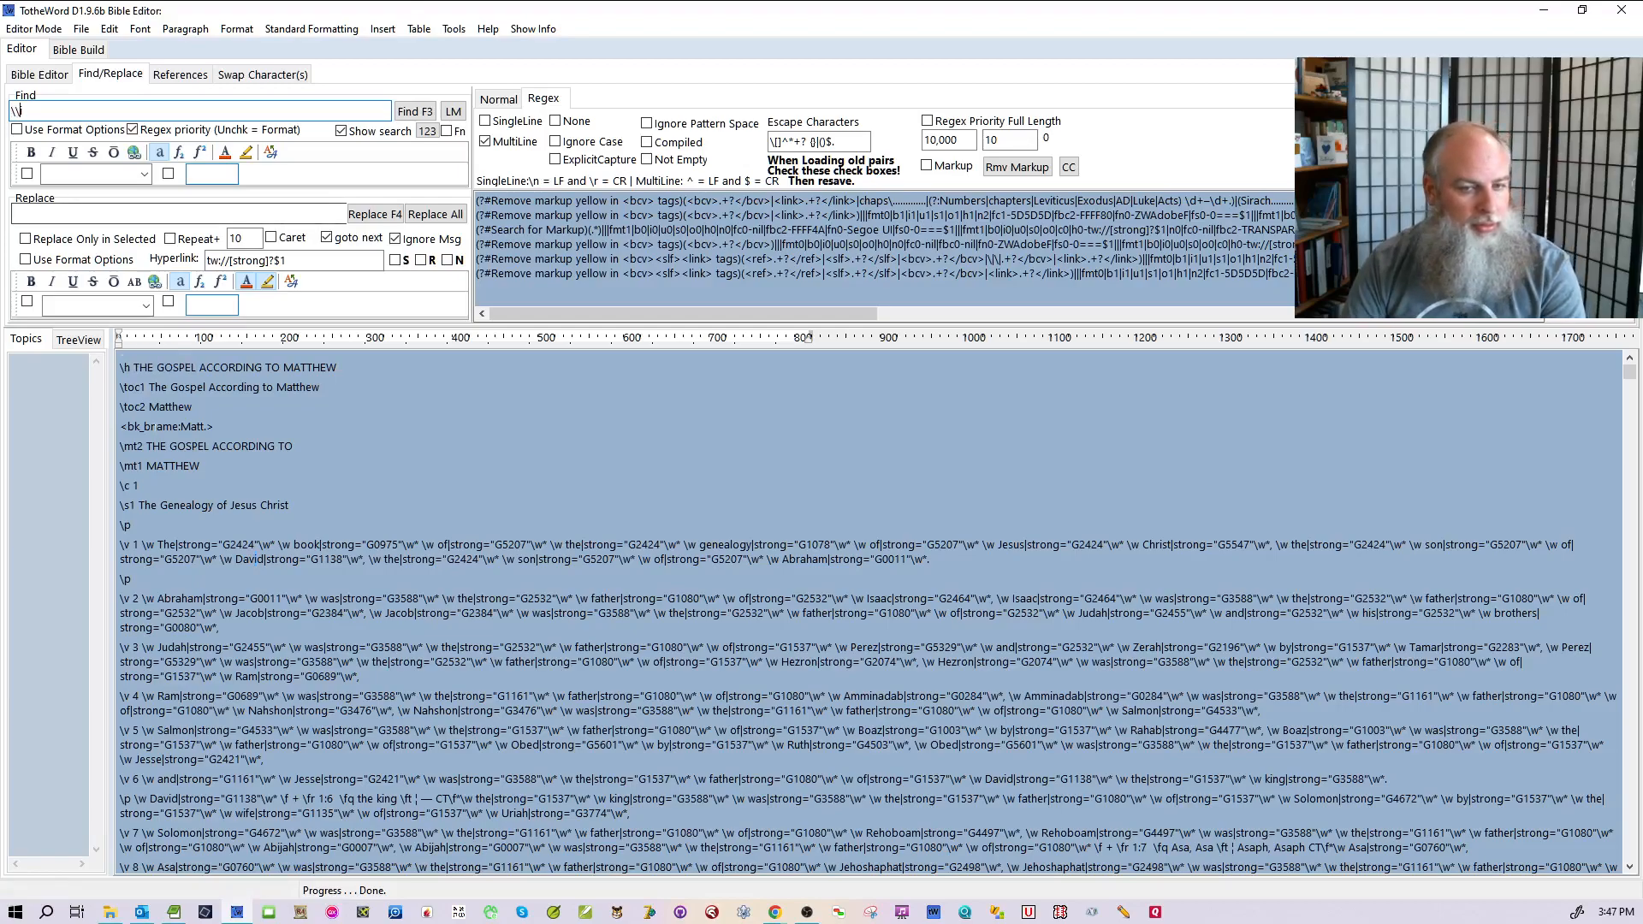
left_click_drag(34, 111, 3, 121)
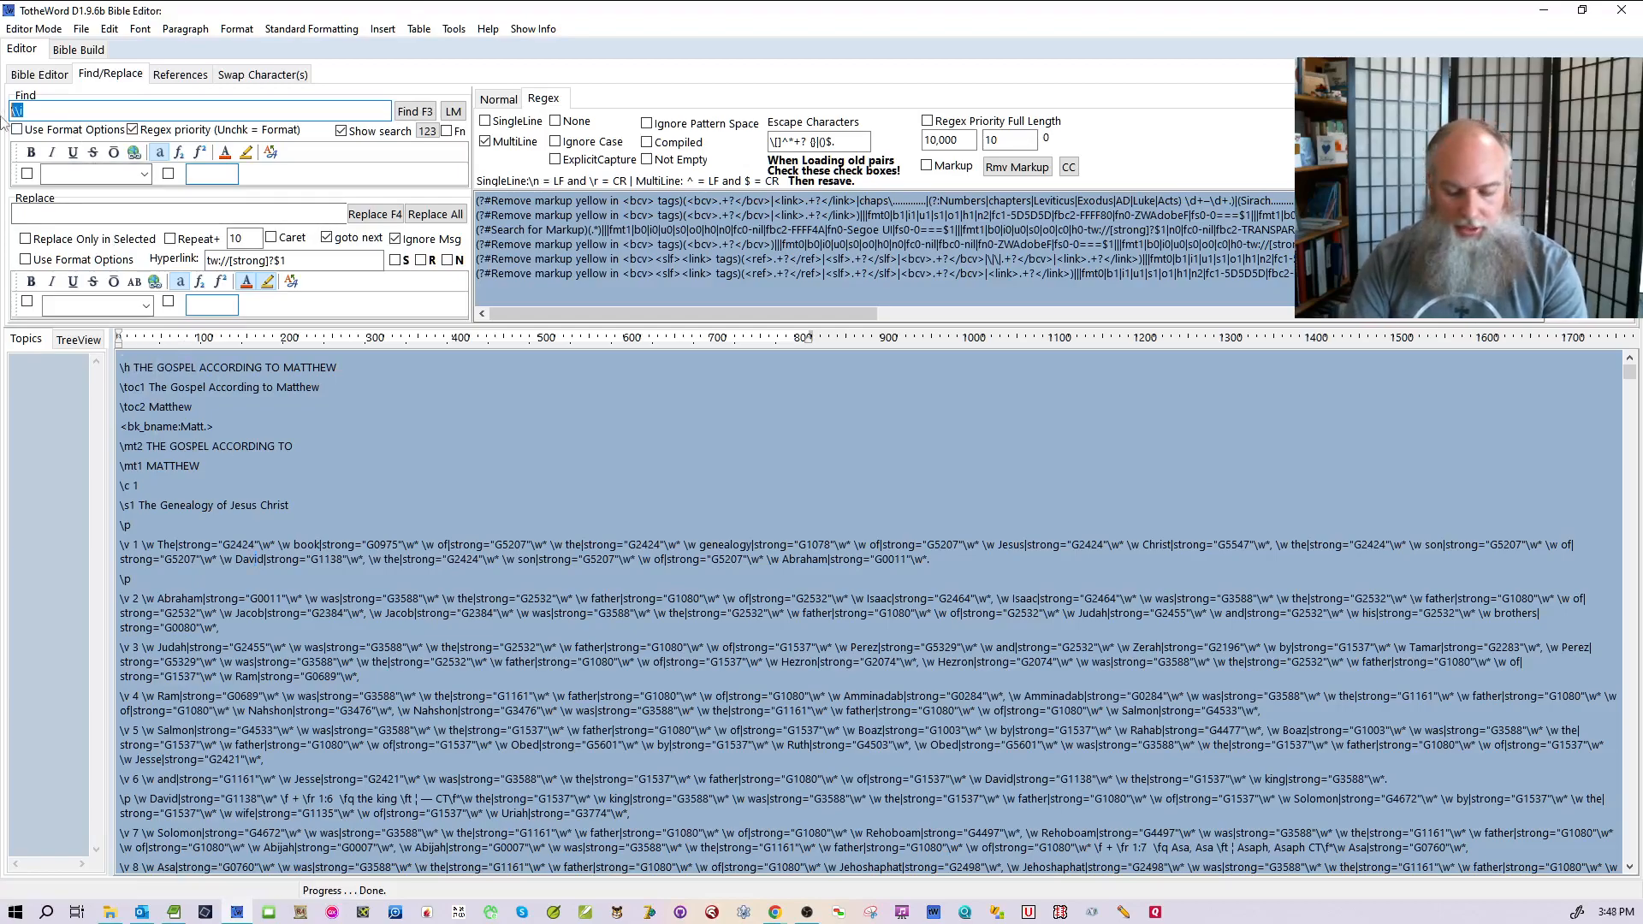
type("<i>")
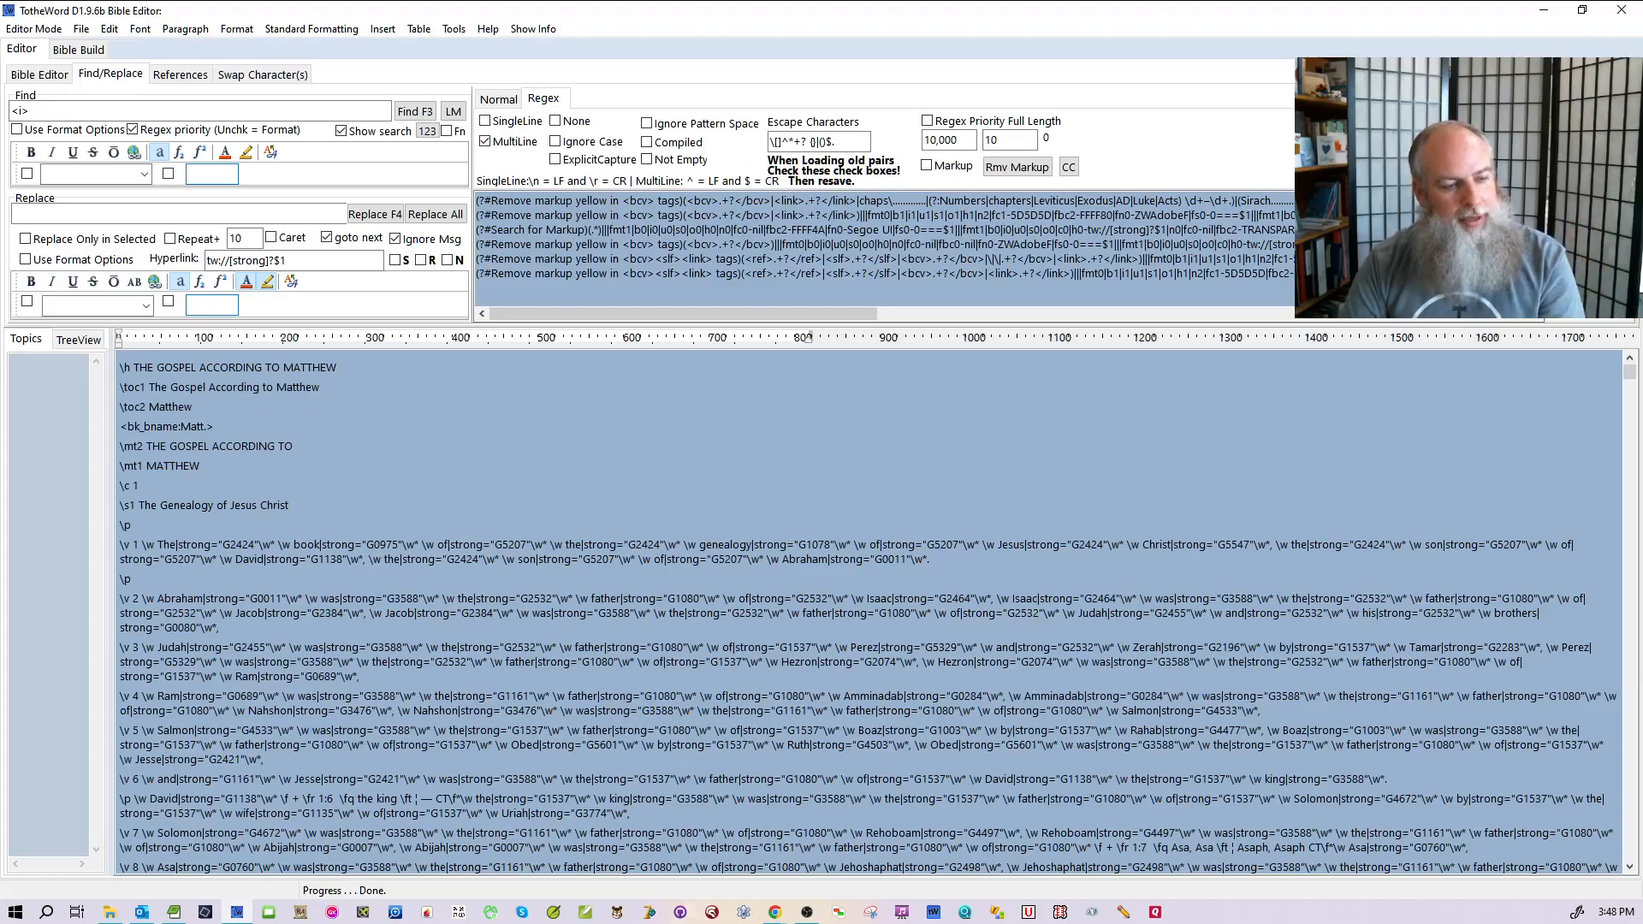
- Look up the \em marker under Character Styling in the Words and Characters section of the USFM documentation in Chrome
left_click(778, 913)
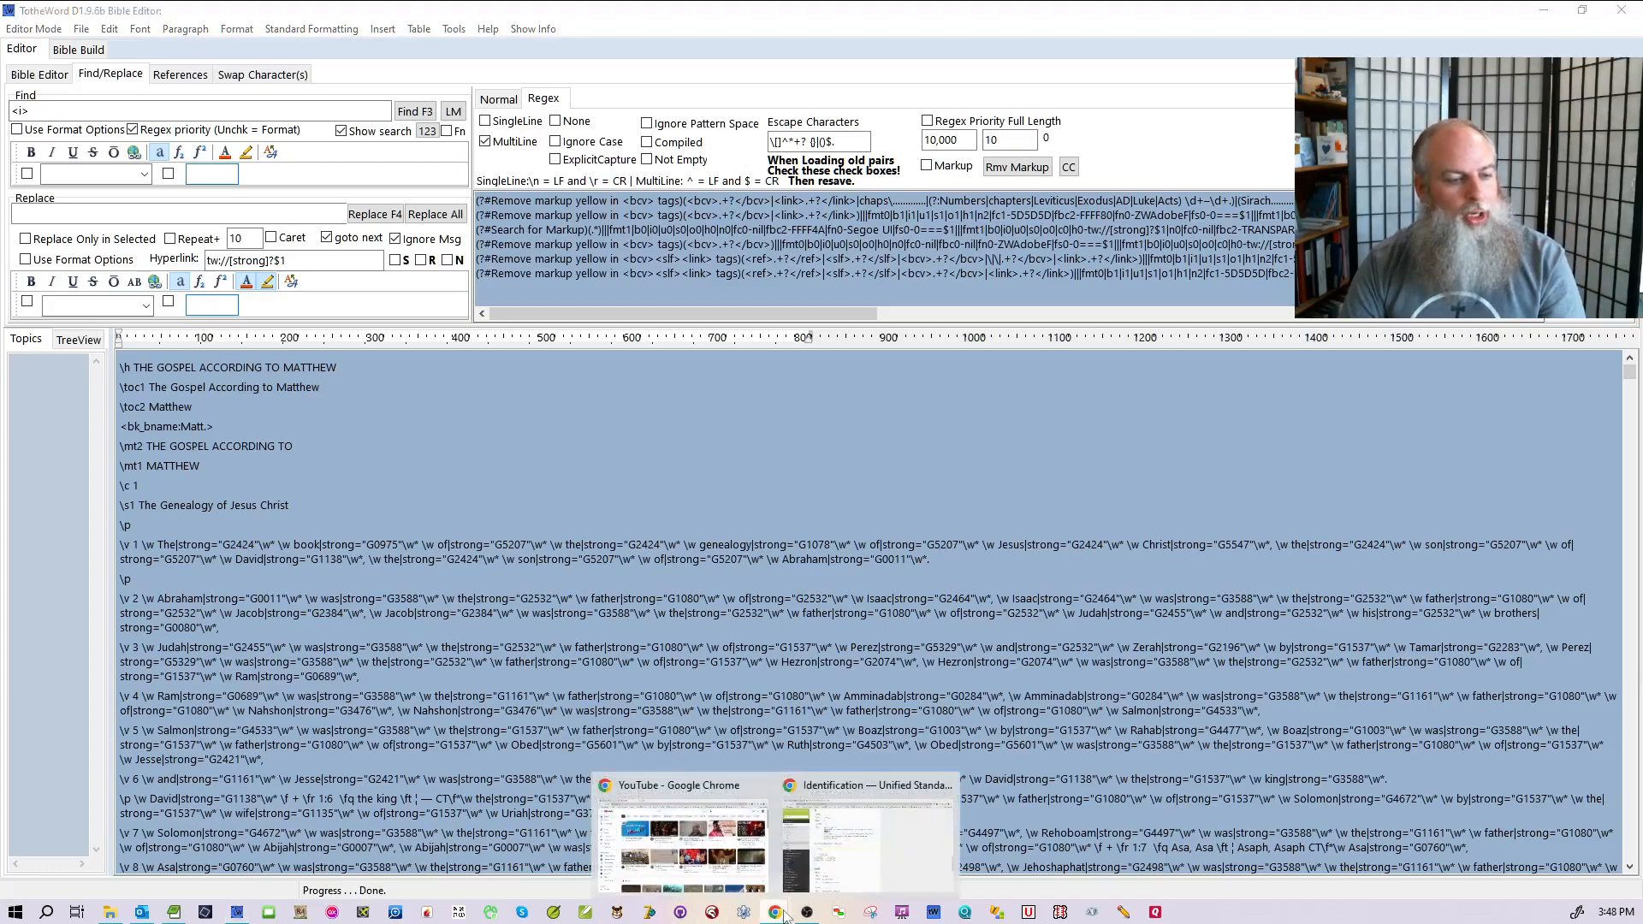
left_click(832, 880)
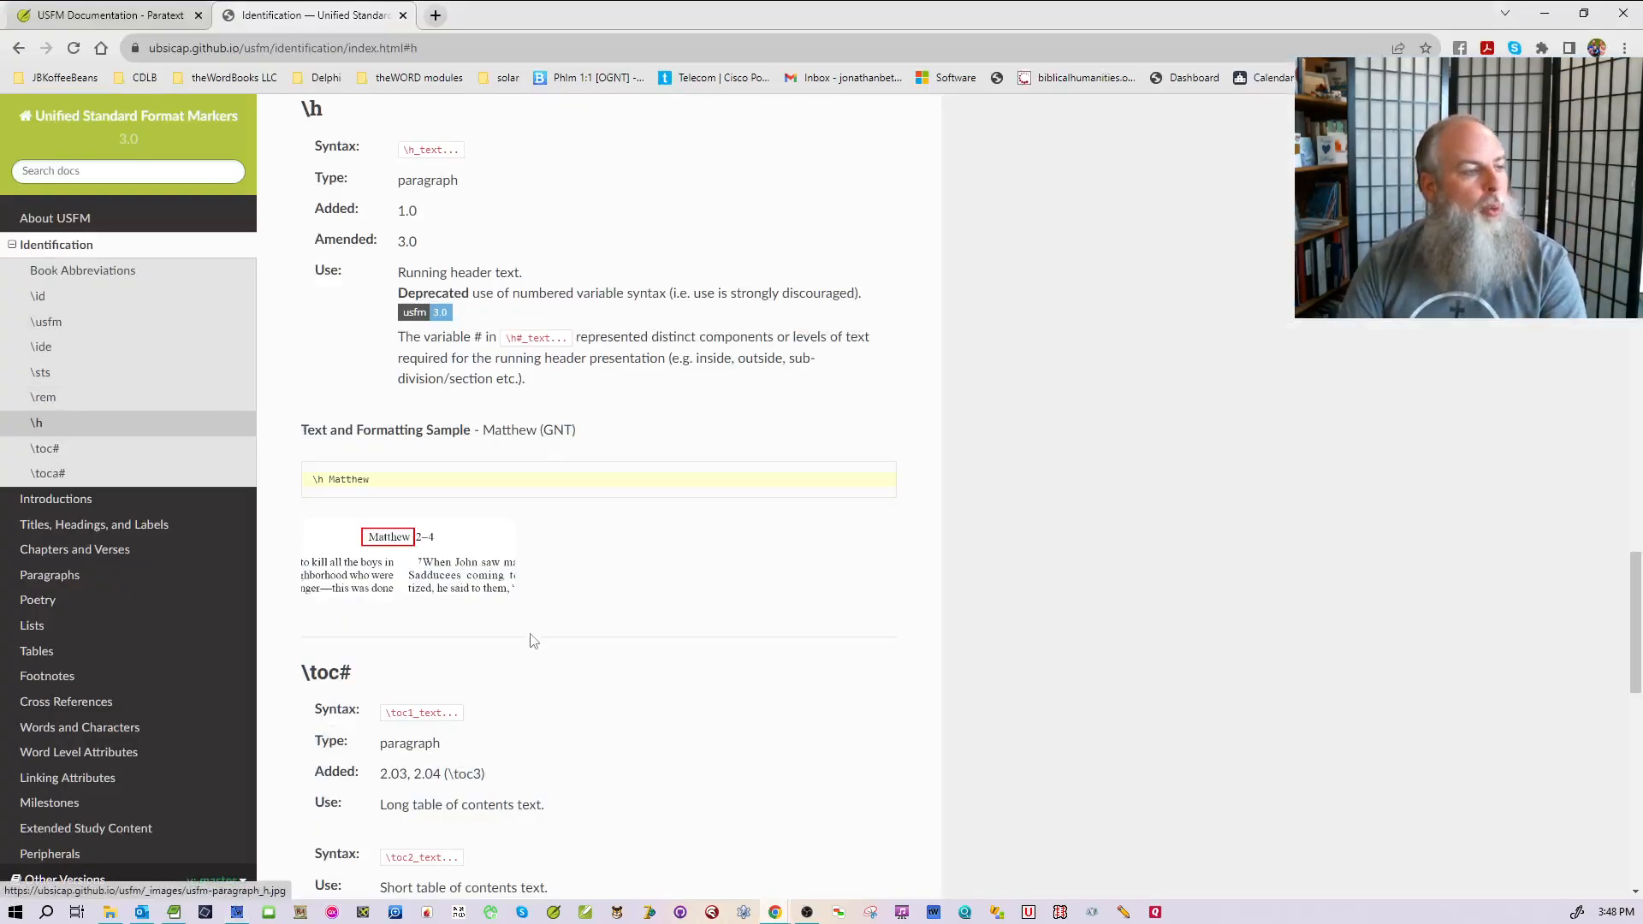
scroll(557, 575, "up", 9)
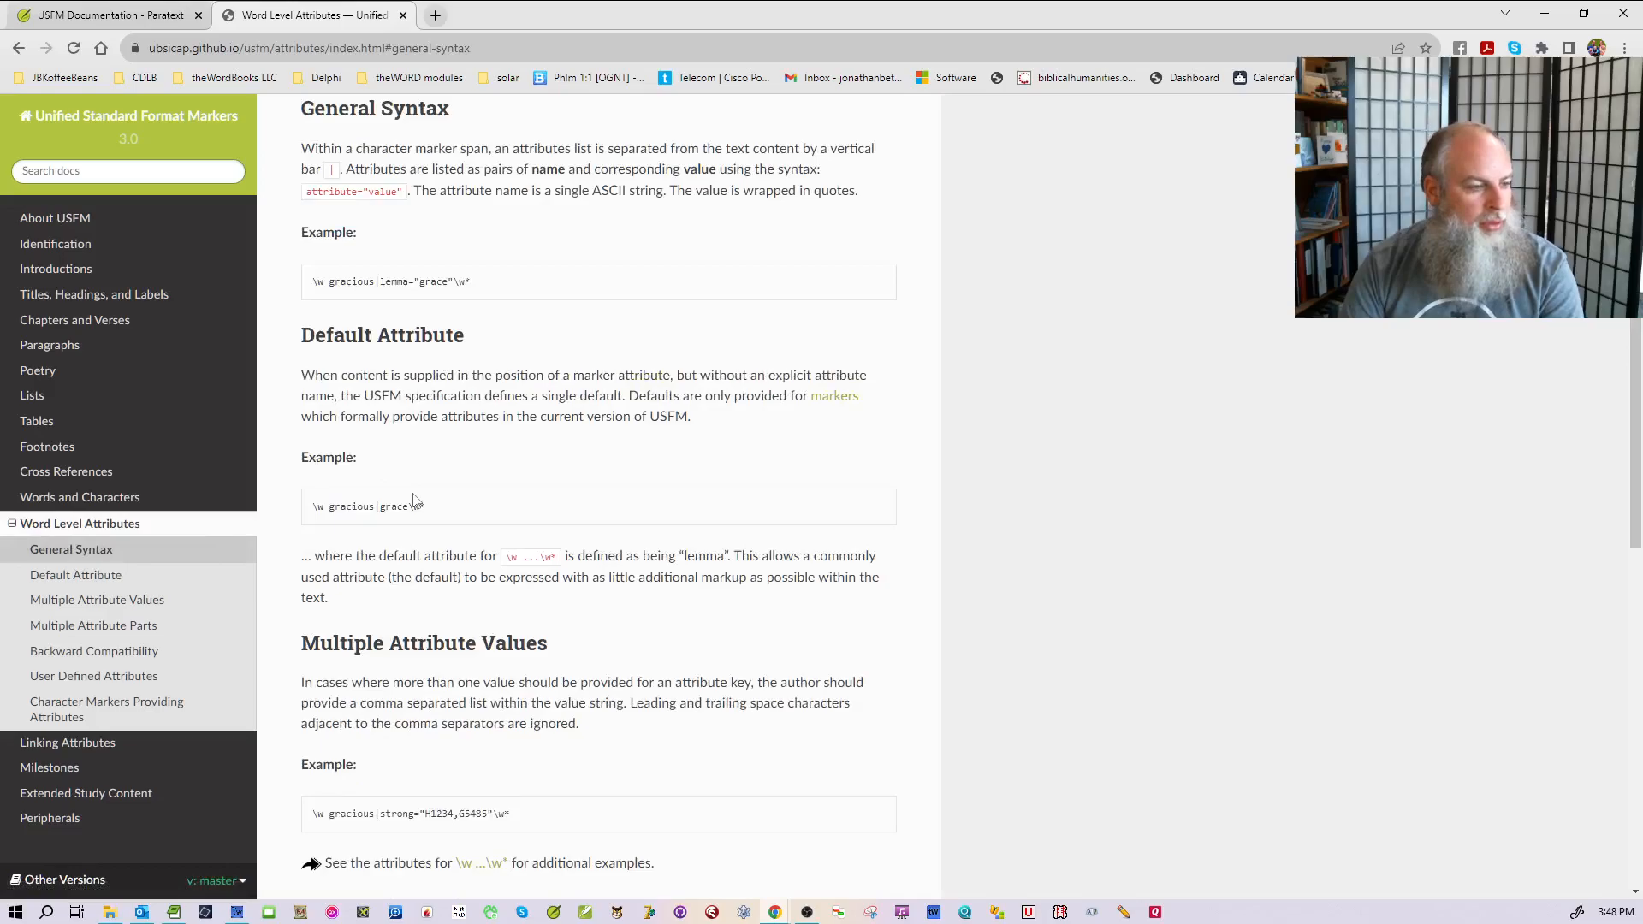
scroll(402, 492, "down", 6)
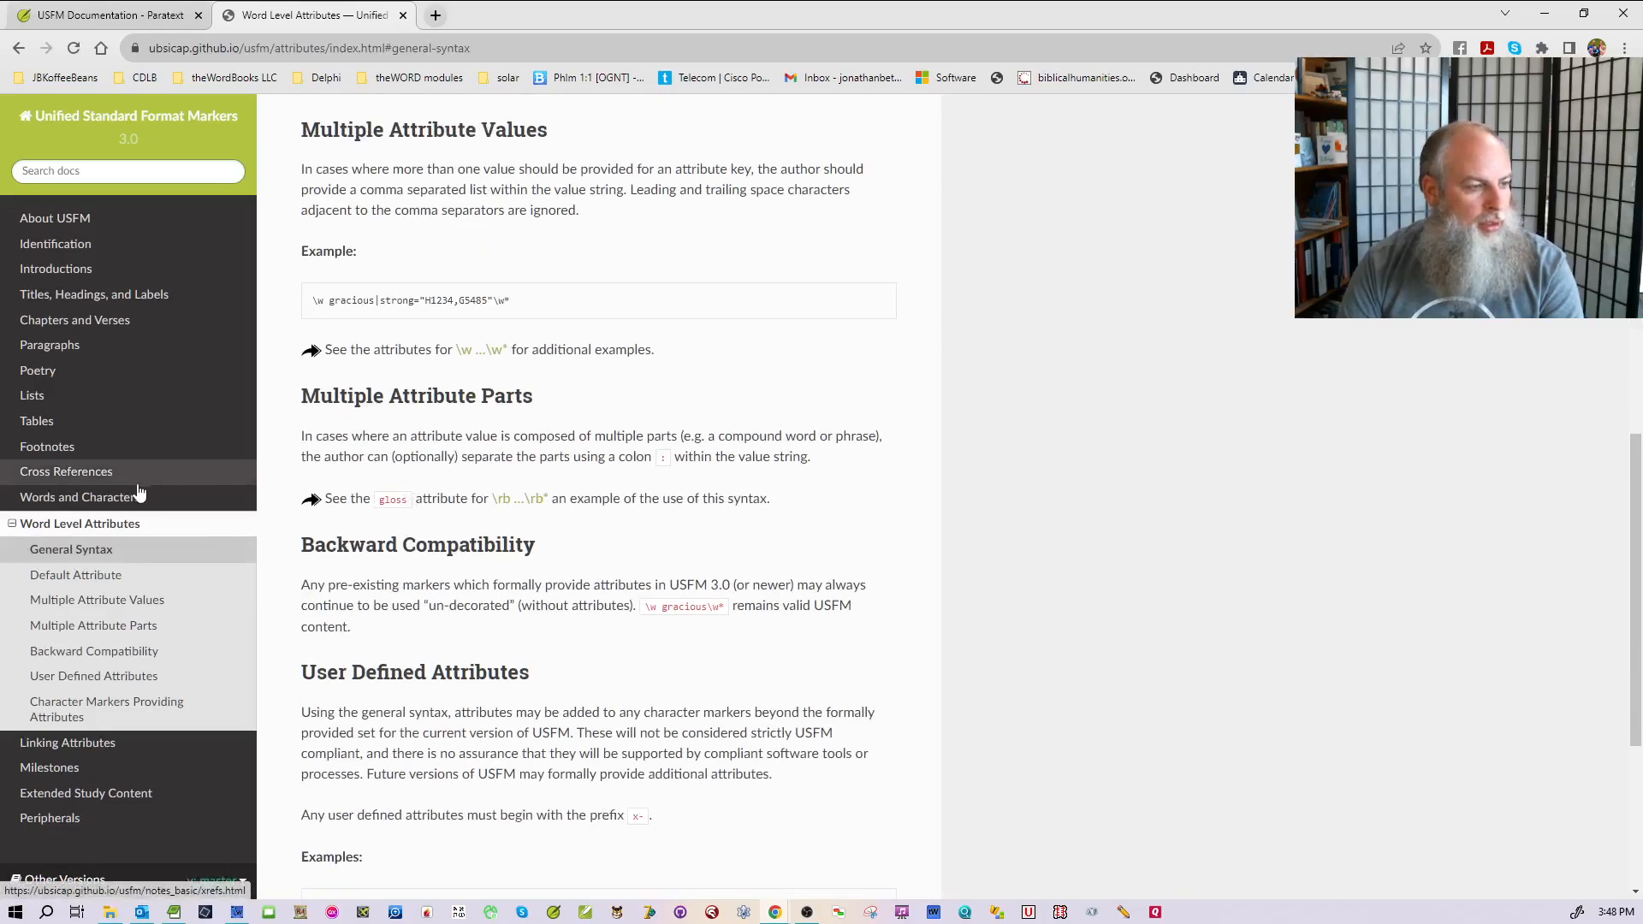
left_click(98, 505)
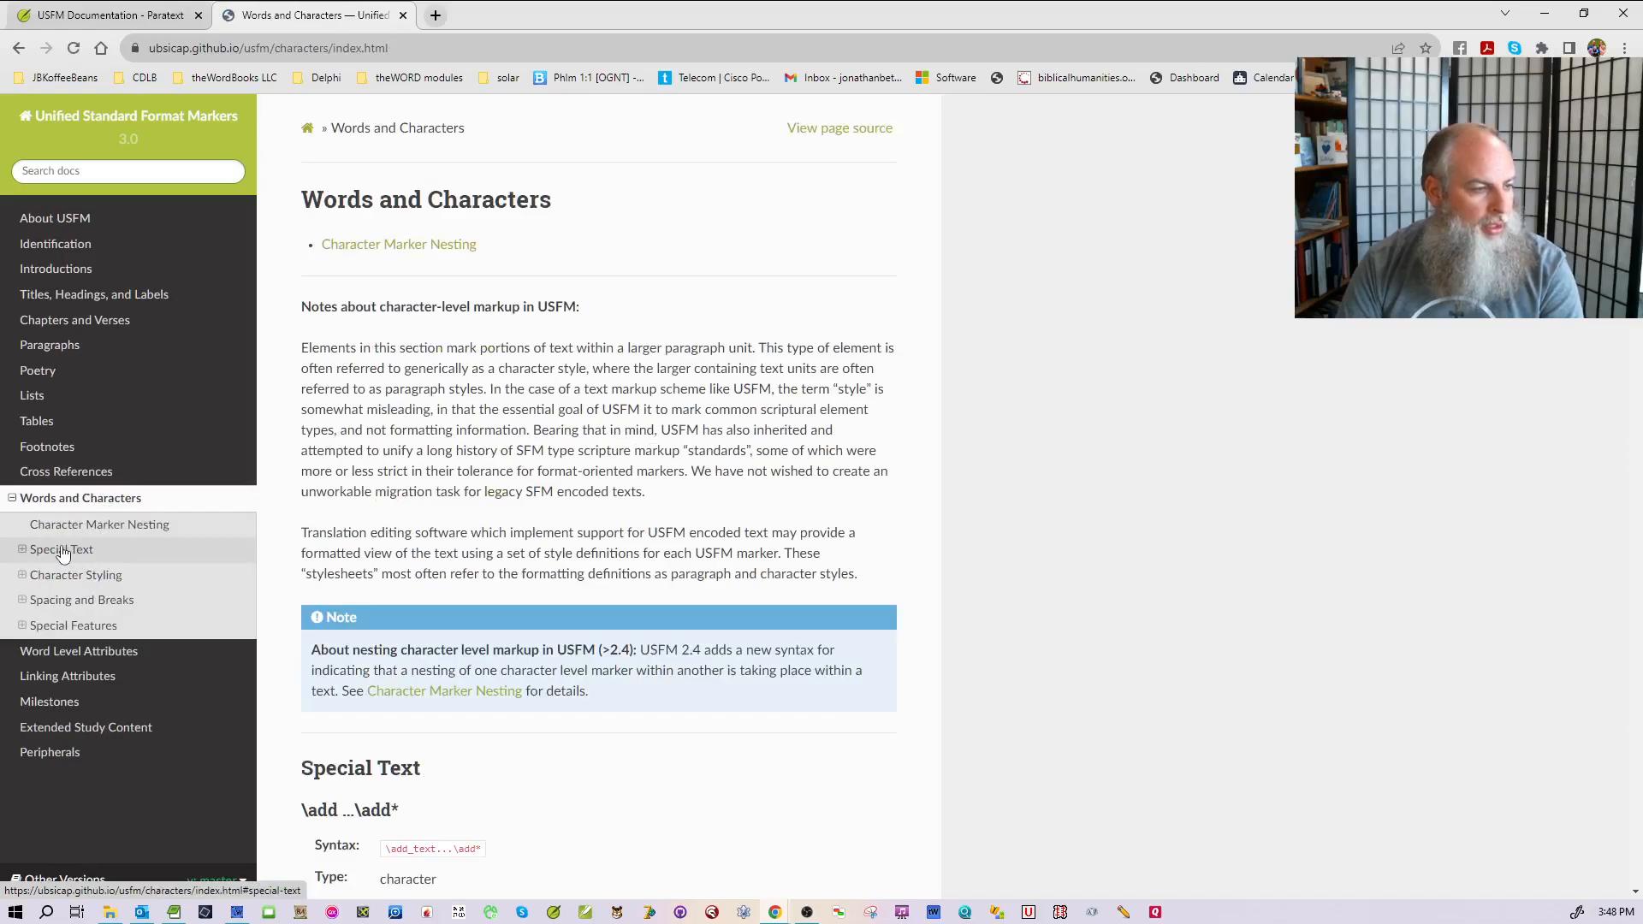
left_click(61, 550)
left_click(70, 682)
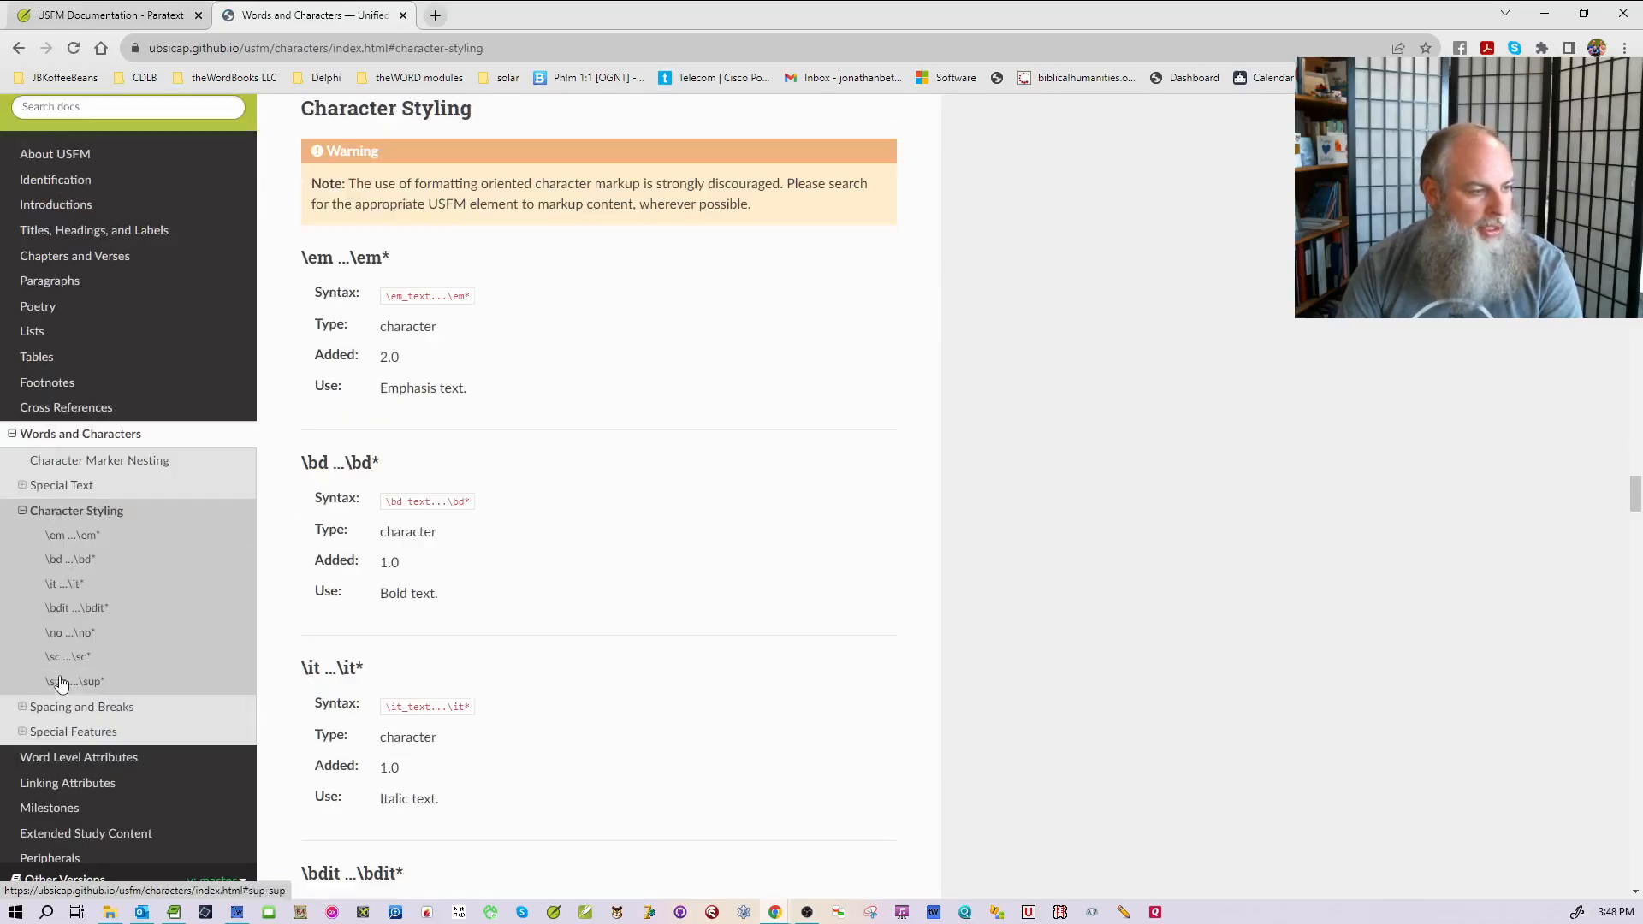
left_click(88, 538)
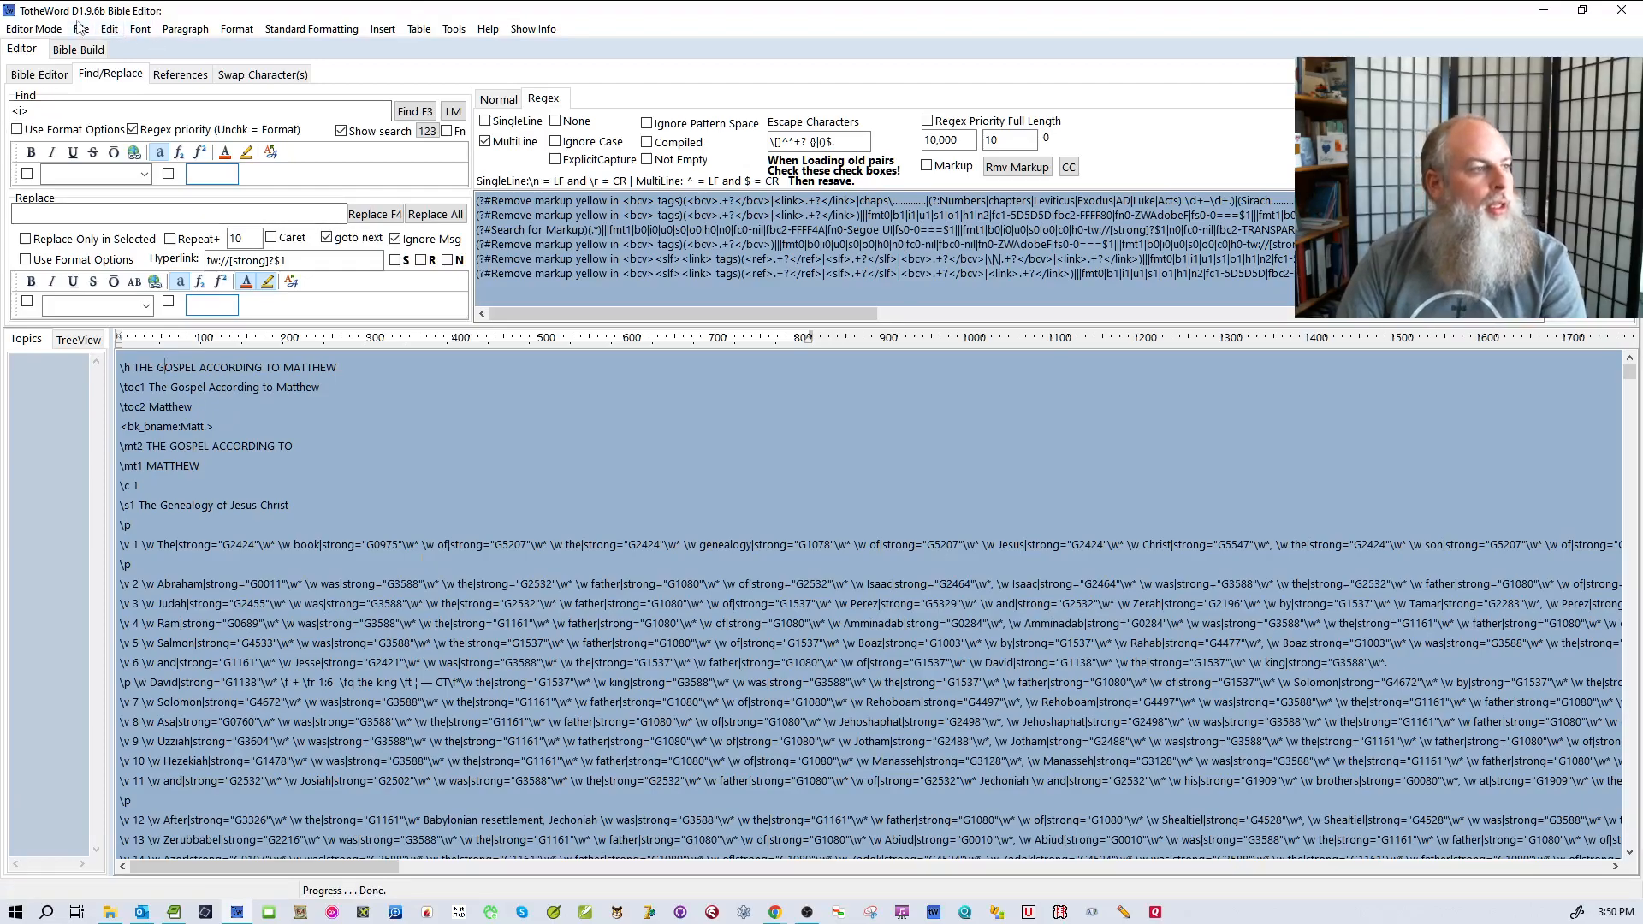
- Load the Gospel of Mark USFM file into TotheWord's Bible Editor with the special open that applies the regex rules
left_click(82, 28)
mouse_move(112, 70)
mouse_move(329, 85)
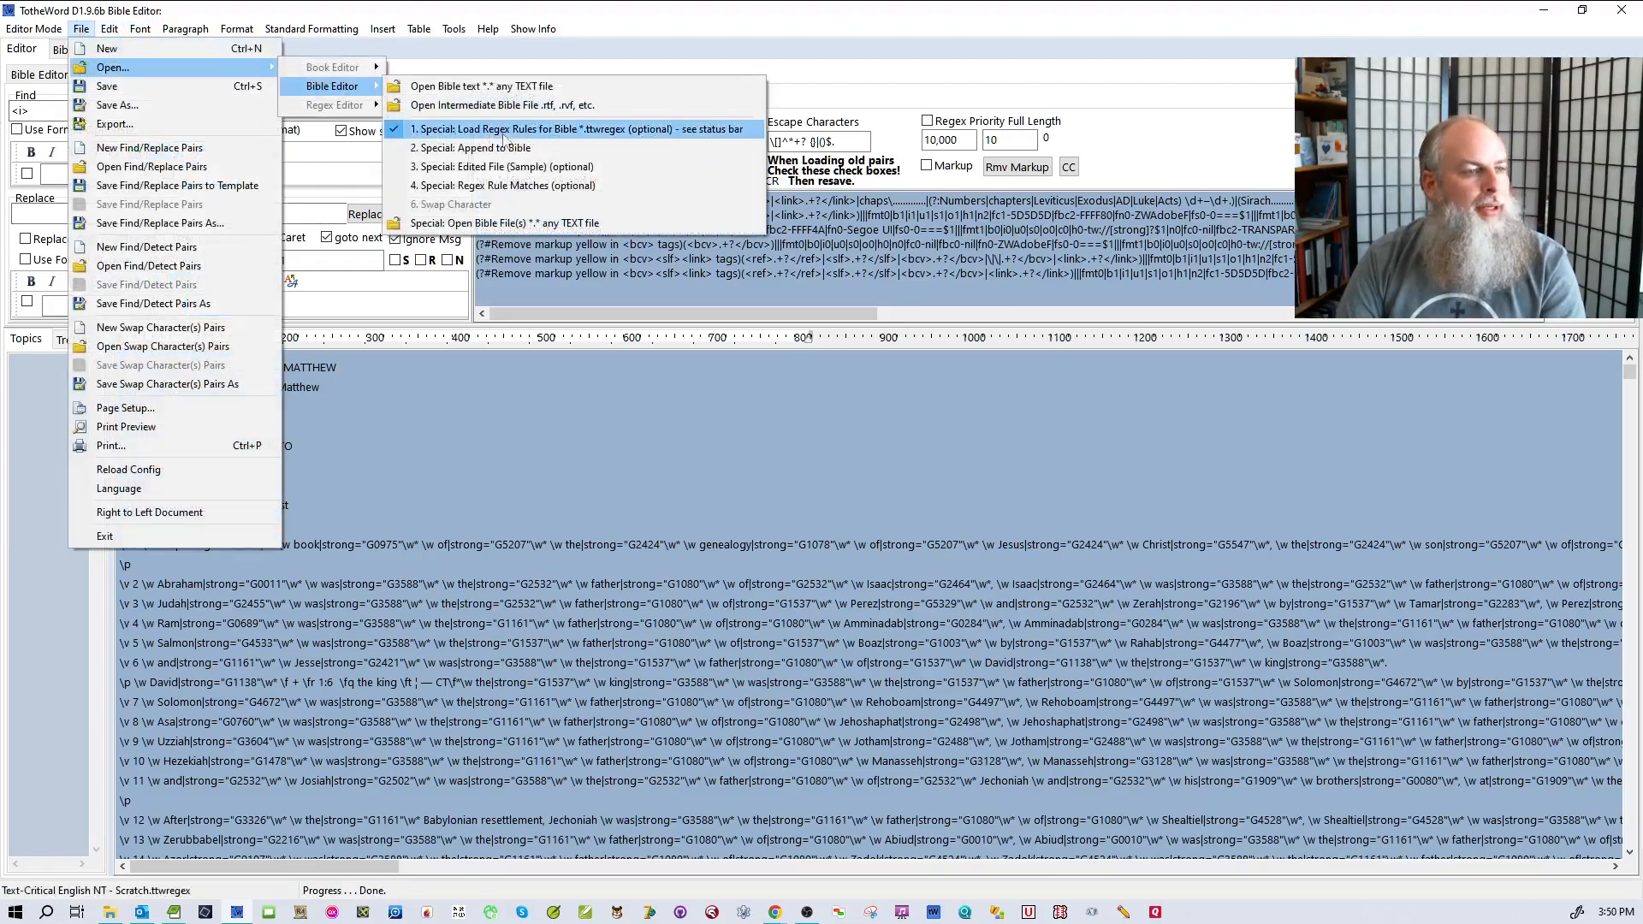
left_click(488, 223)
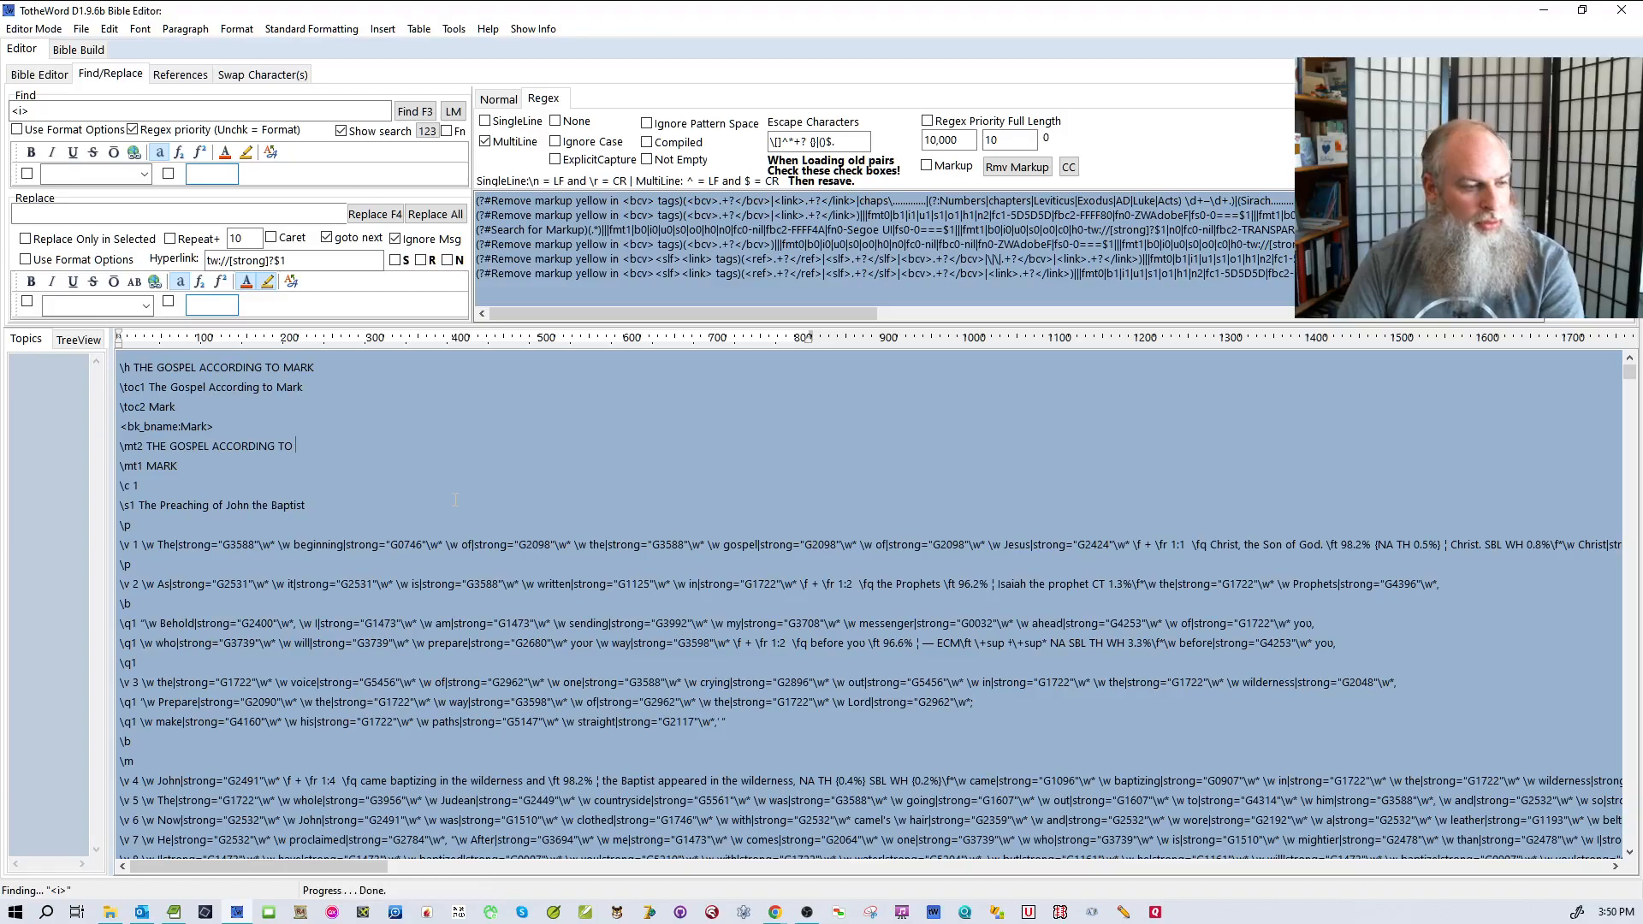
- Enter \\em as the find text for searching the Mark text
left_click_drag(39, 111, 2, 127)
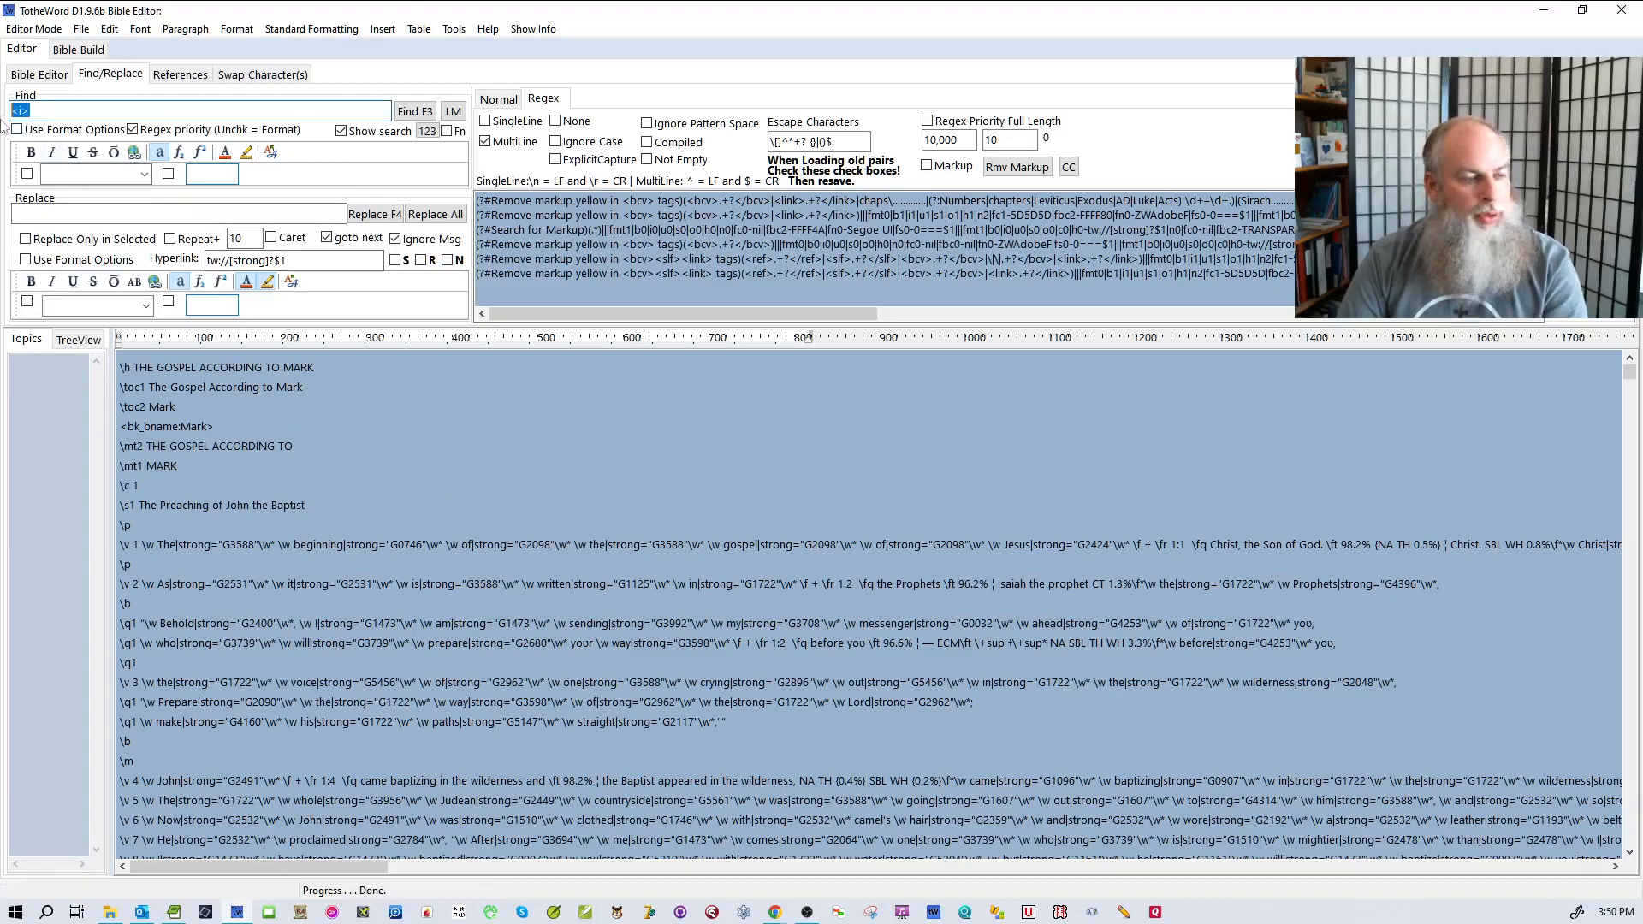
type("\\em")
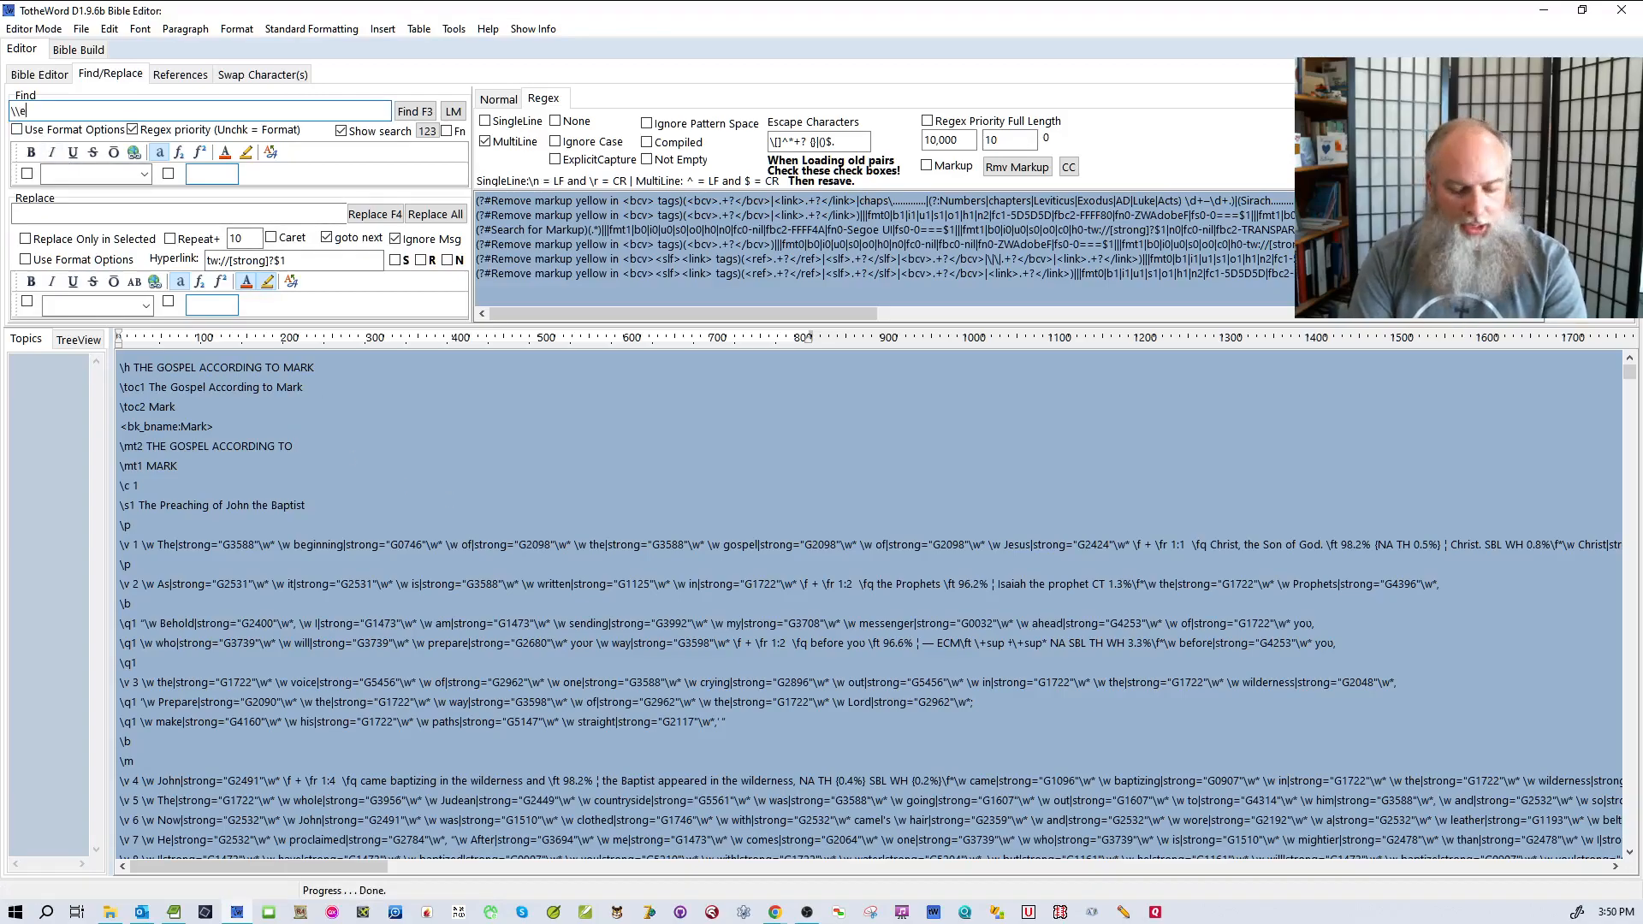
left_click(81, 31)
mouse_move(92, 70)
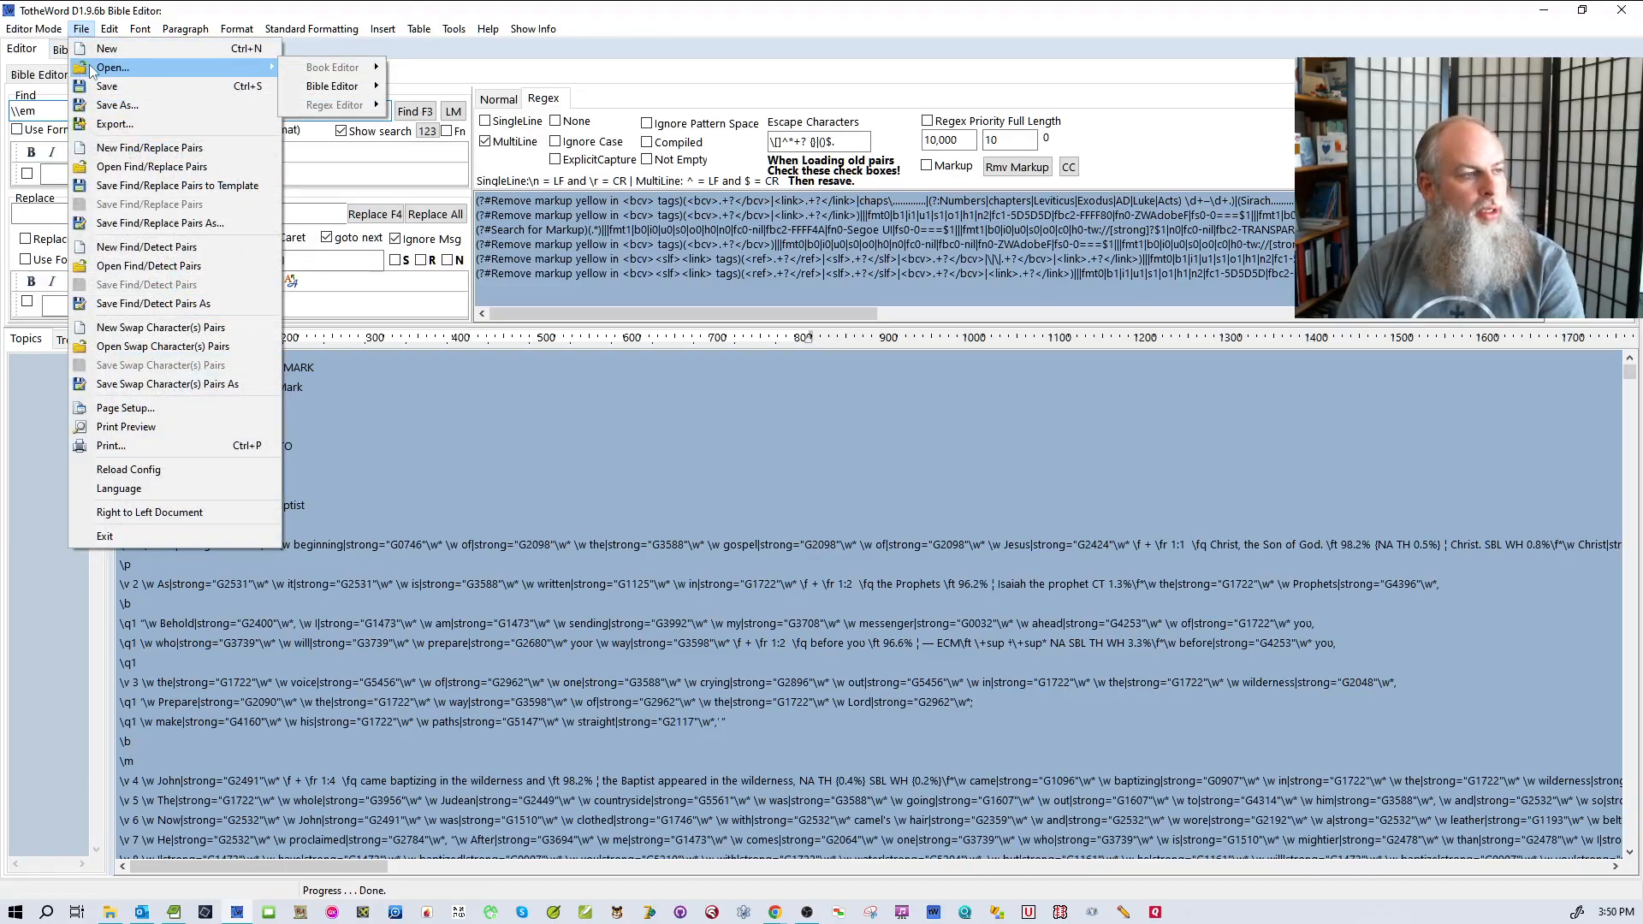
left_click(94, 10)
- Switch the editor mode to Book Editor and show its find and replace settings
left_click(37, 33)
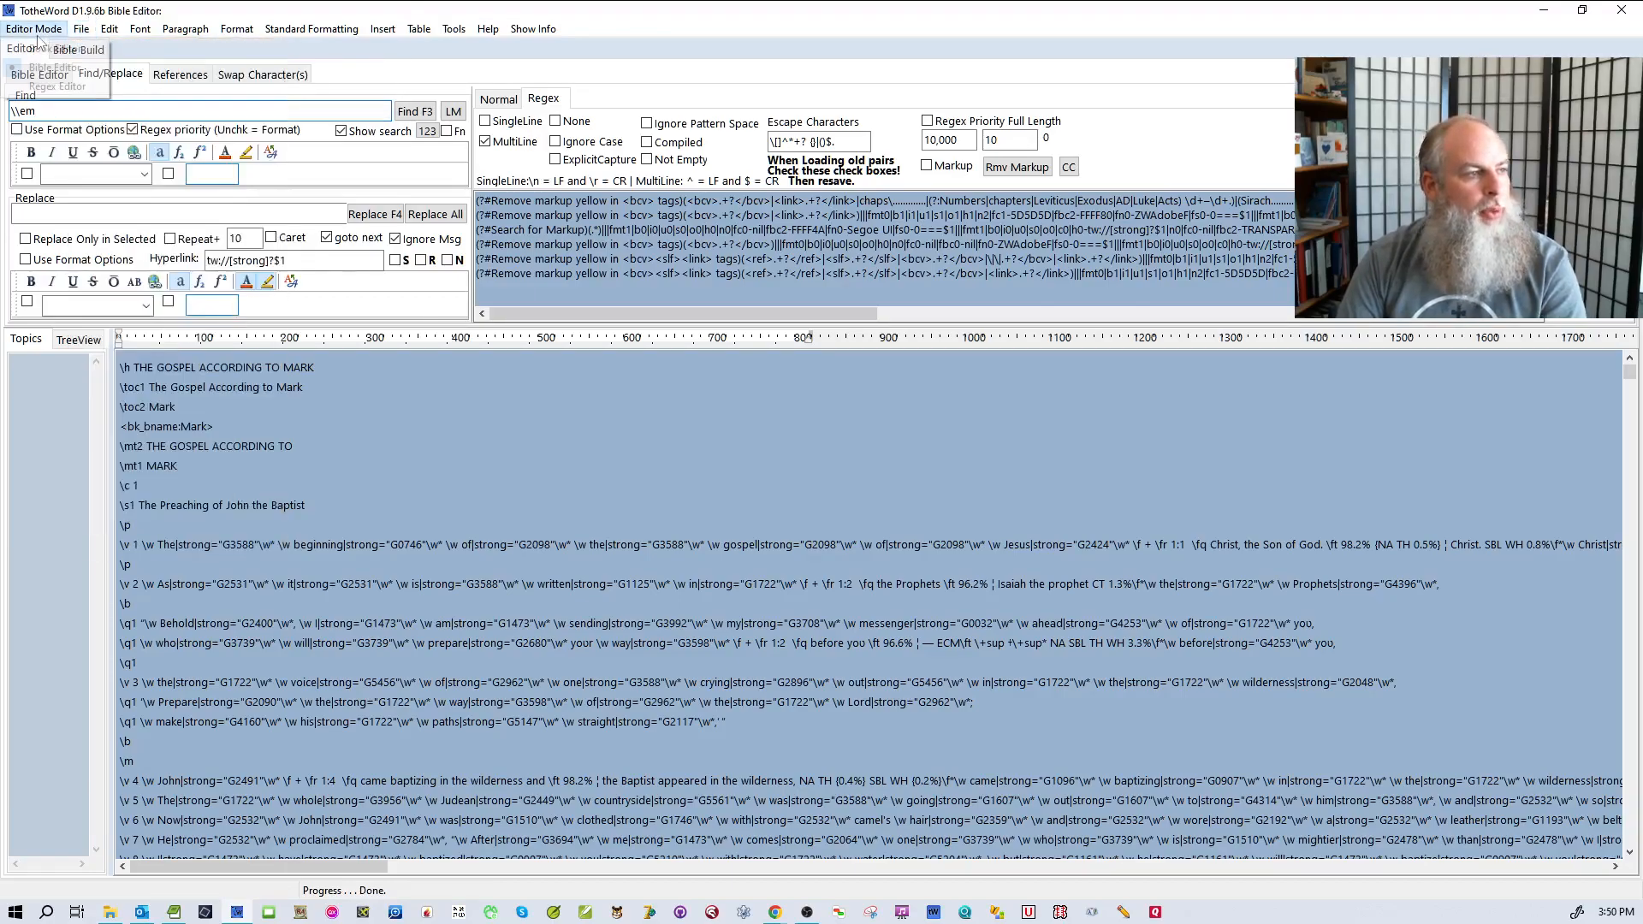
left_click(37, 49)
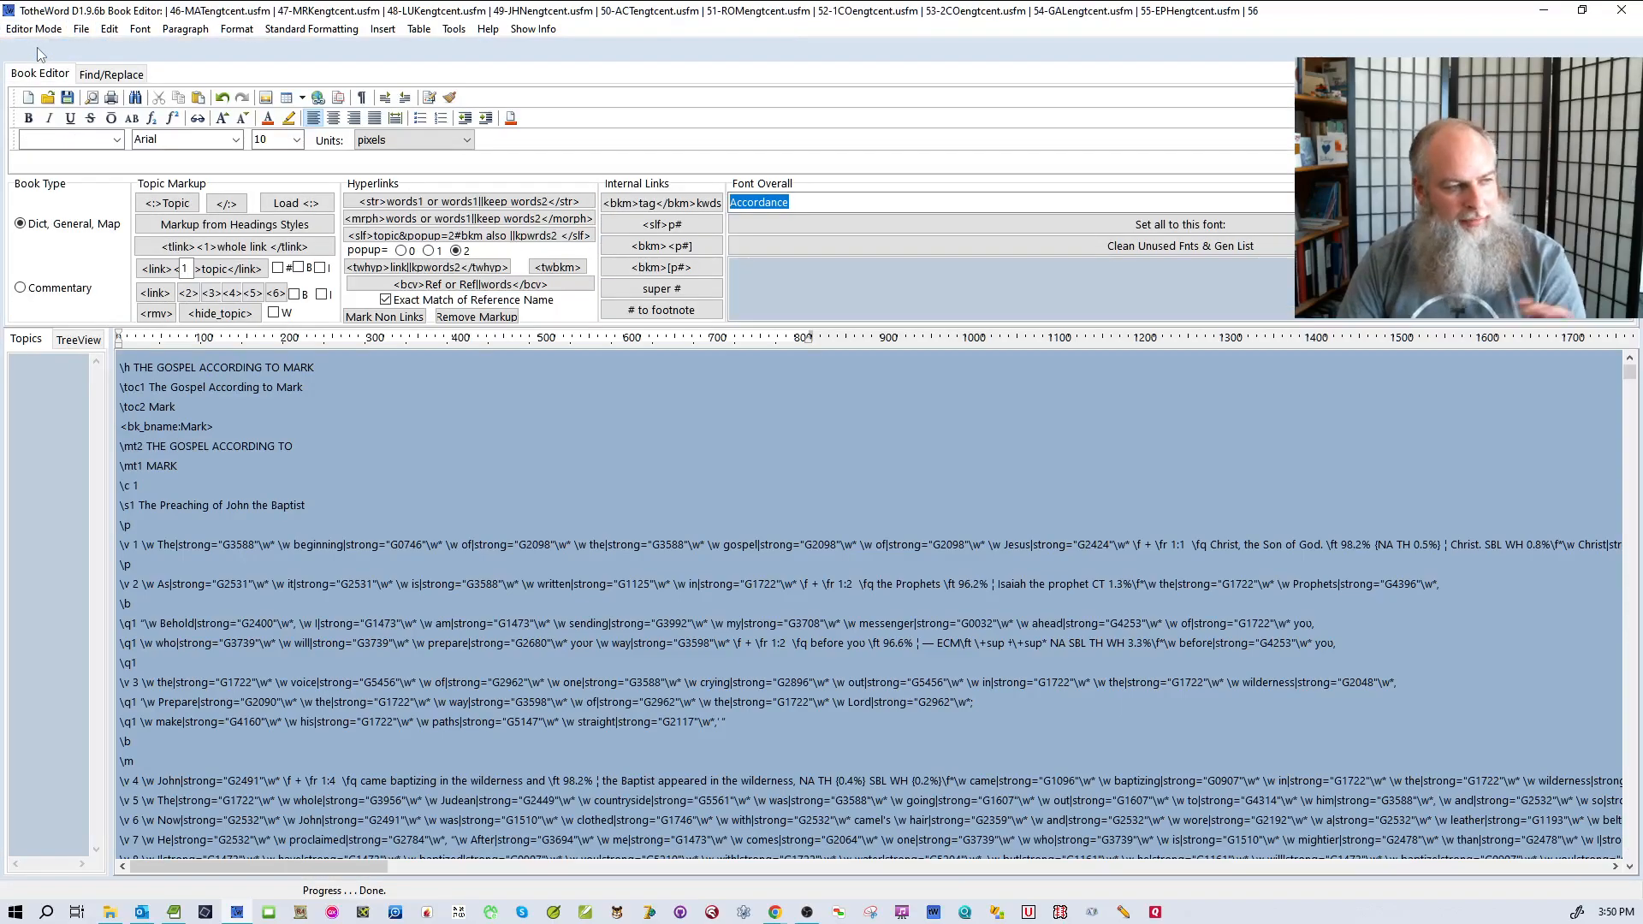
left_click(112, 74)
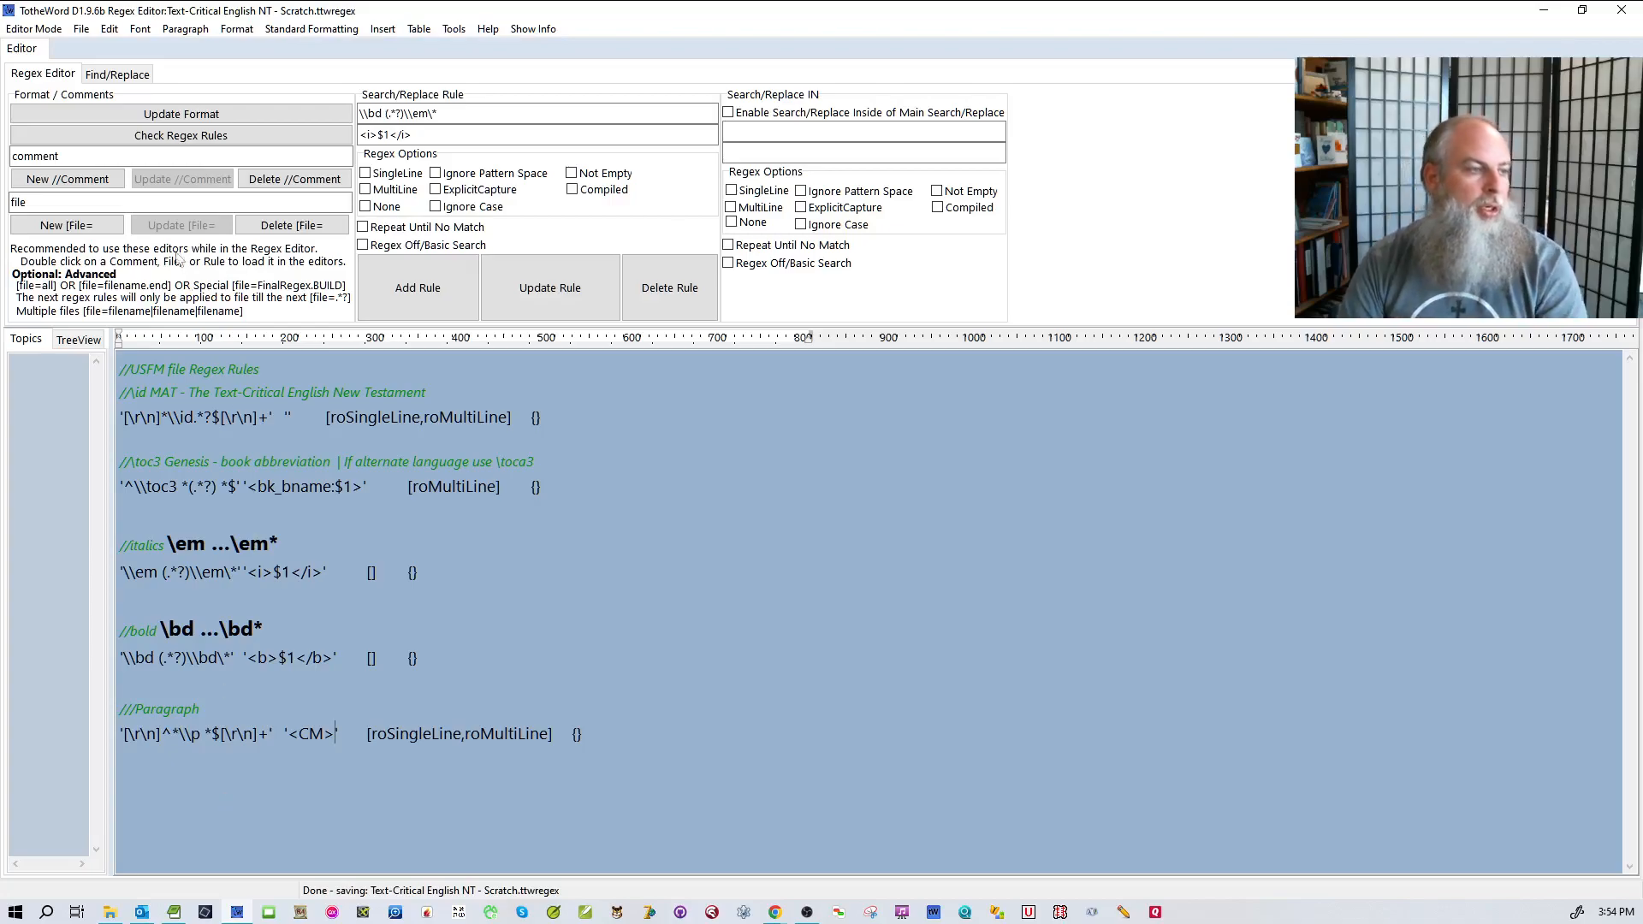
- Save the Text-Critical English NT - Scratch.ttwregex rules and load 46-MATengtcent.usfm into the Bible Editor with them applied
key("ctrl+s")
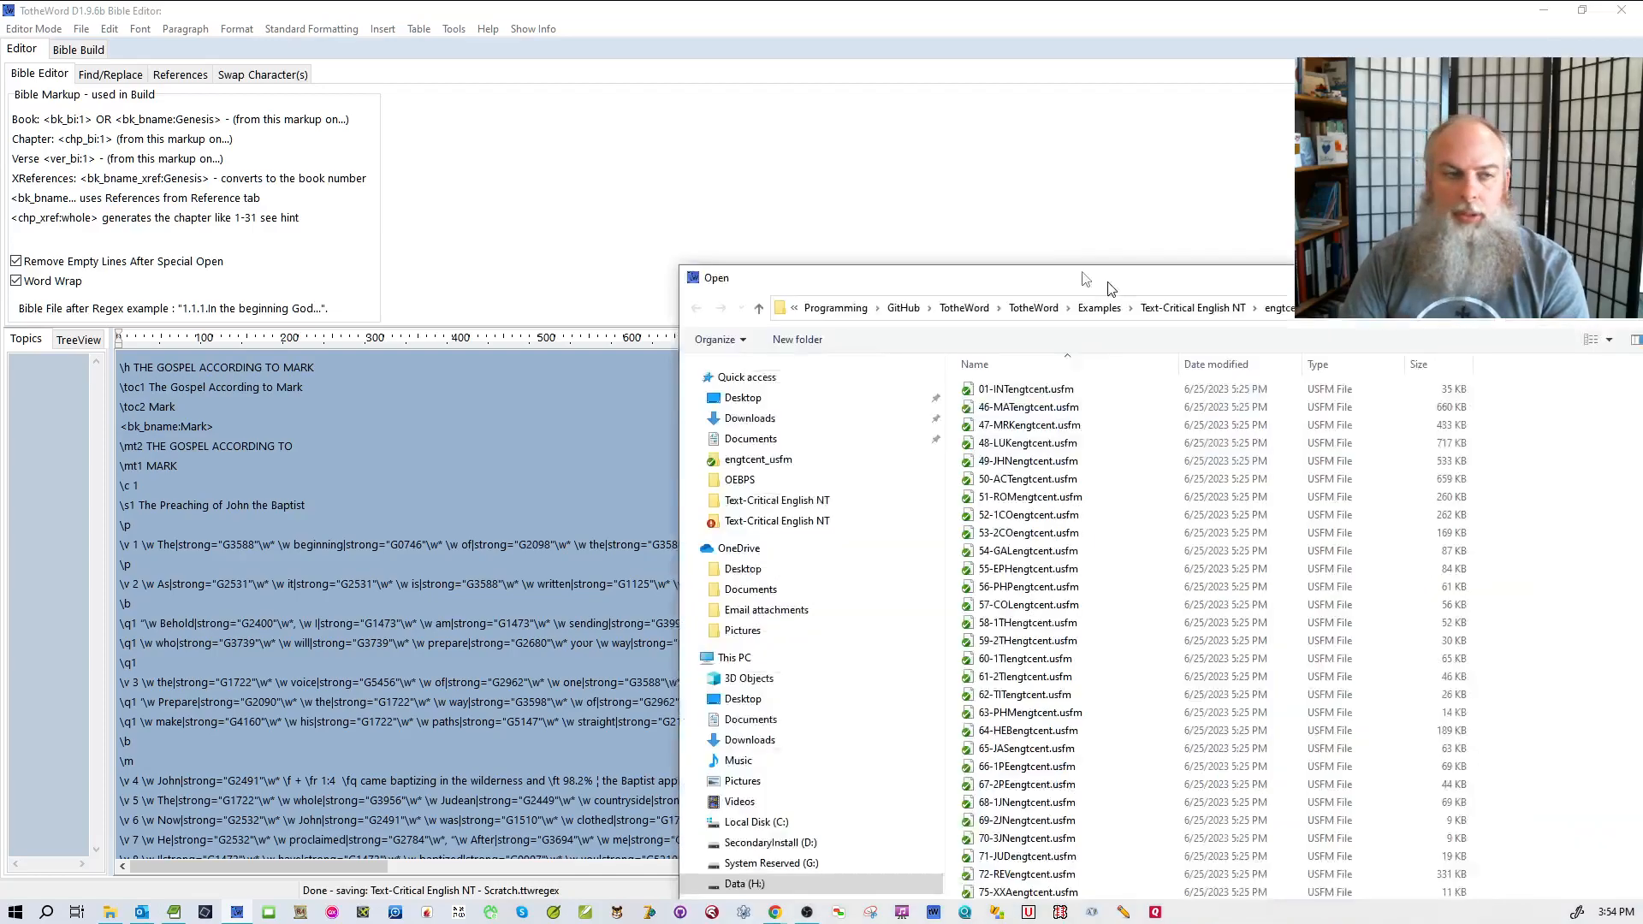
left_click_drag(1112, 285, 899, 54)
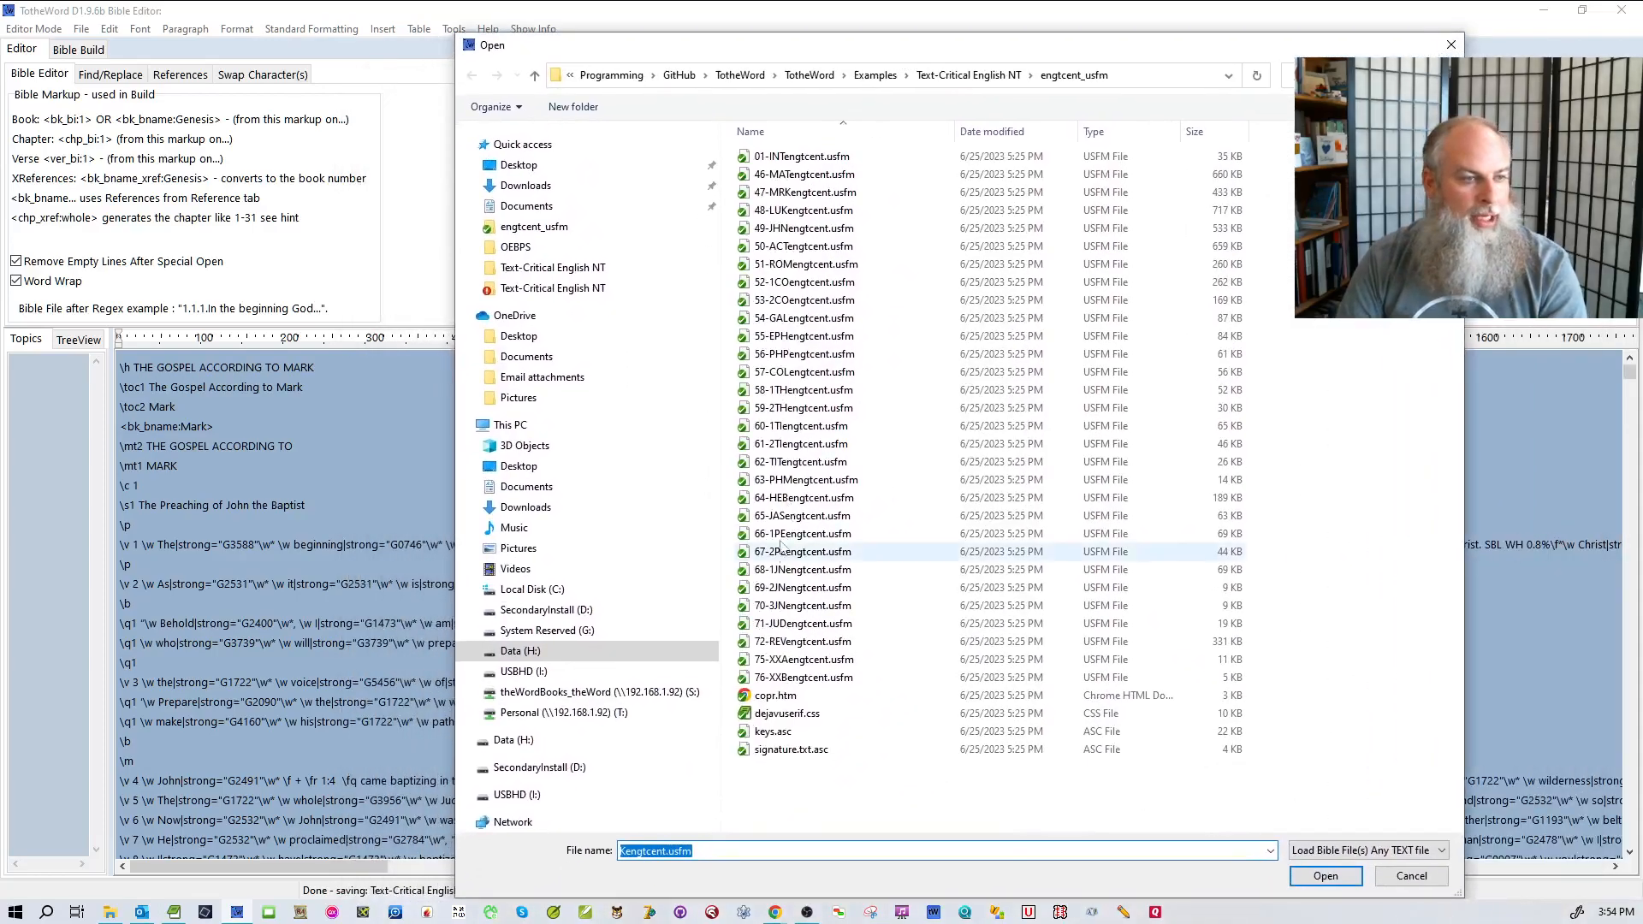
double_click(820, 177)
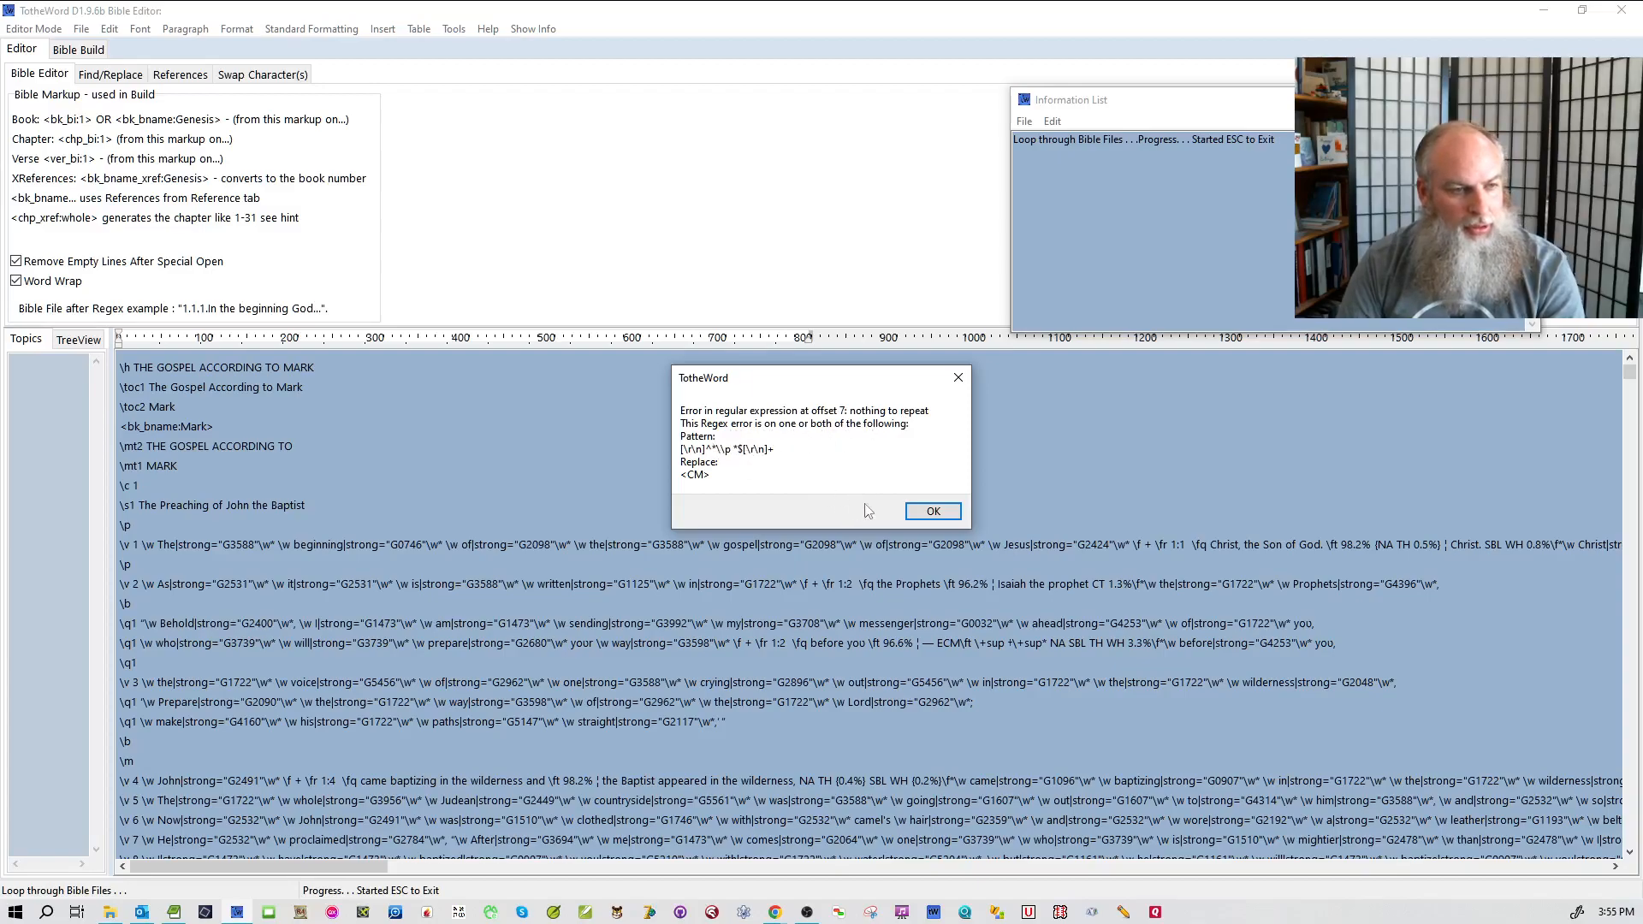
left_click(918, 524)
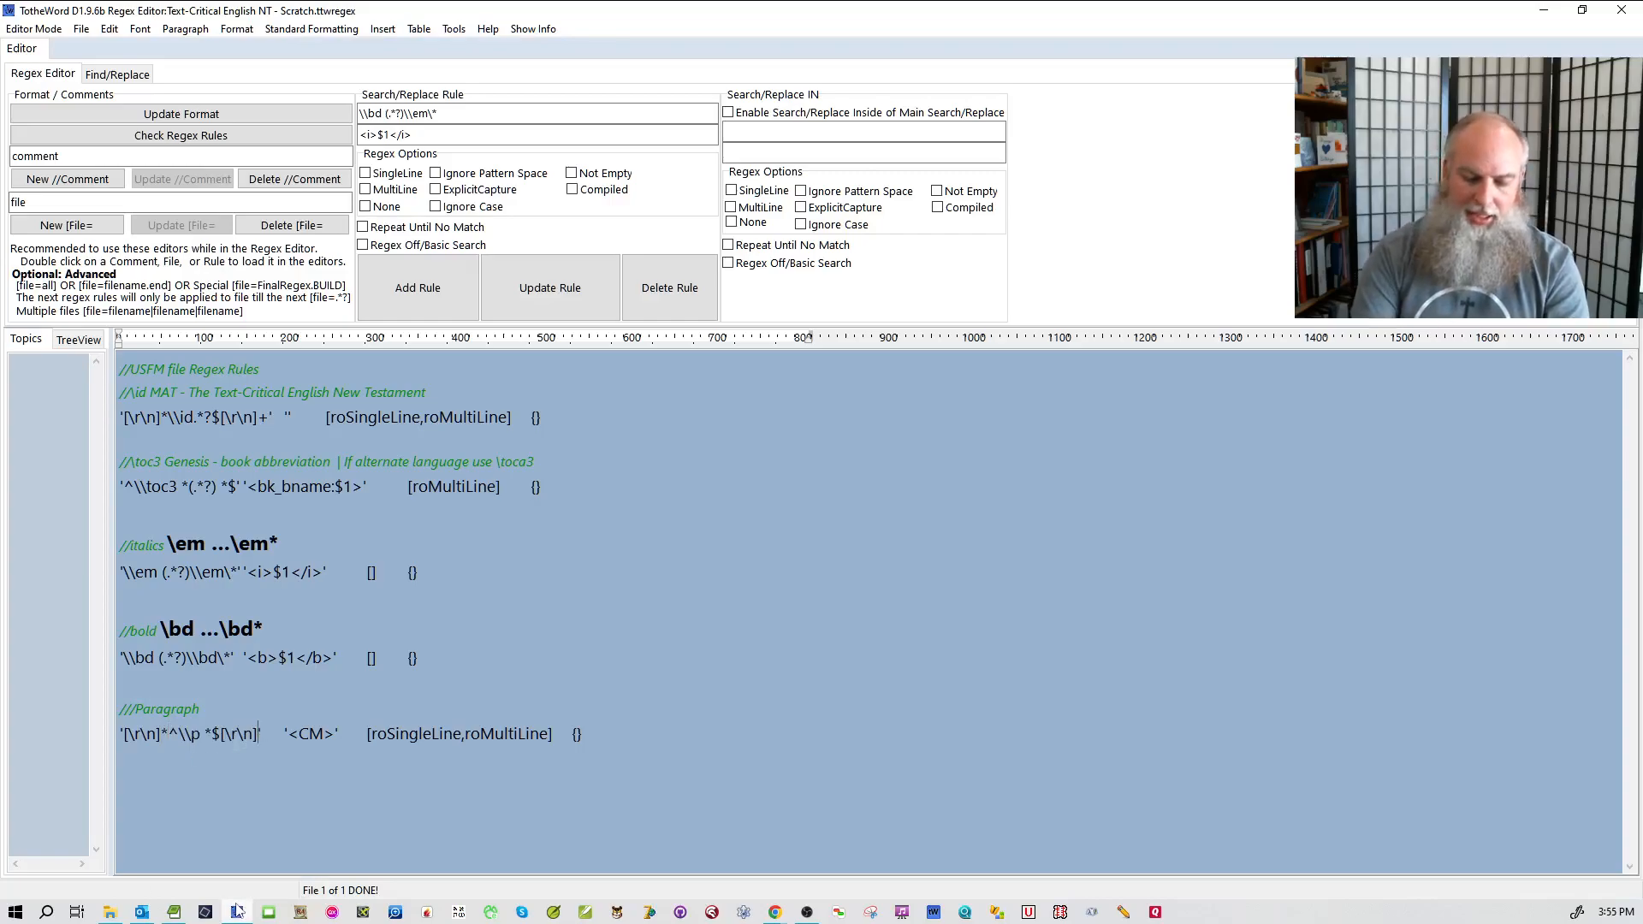
- Correct the paragraph rule's search pattern to [\r\n]*^\\p *$[\r\n]*, check the processed Matthew text, and return to the Regex Editor
type("*")
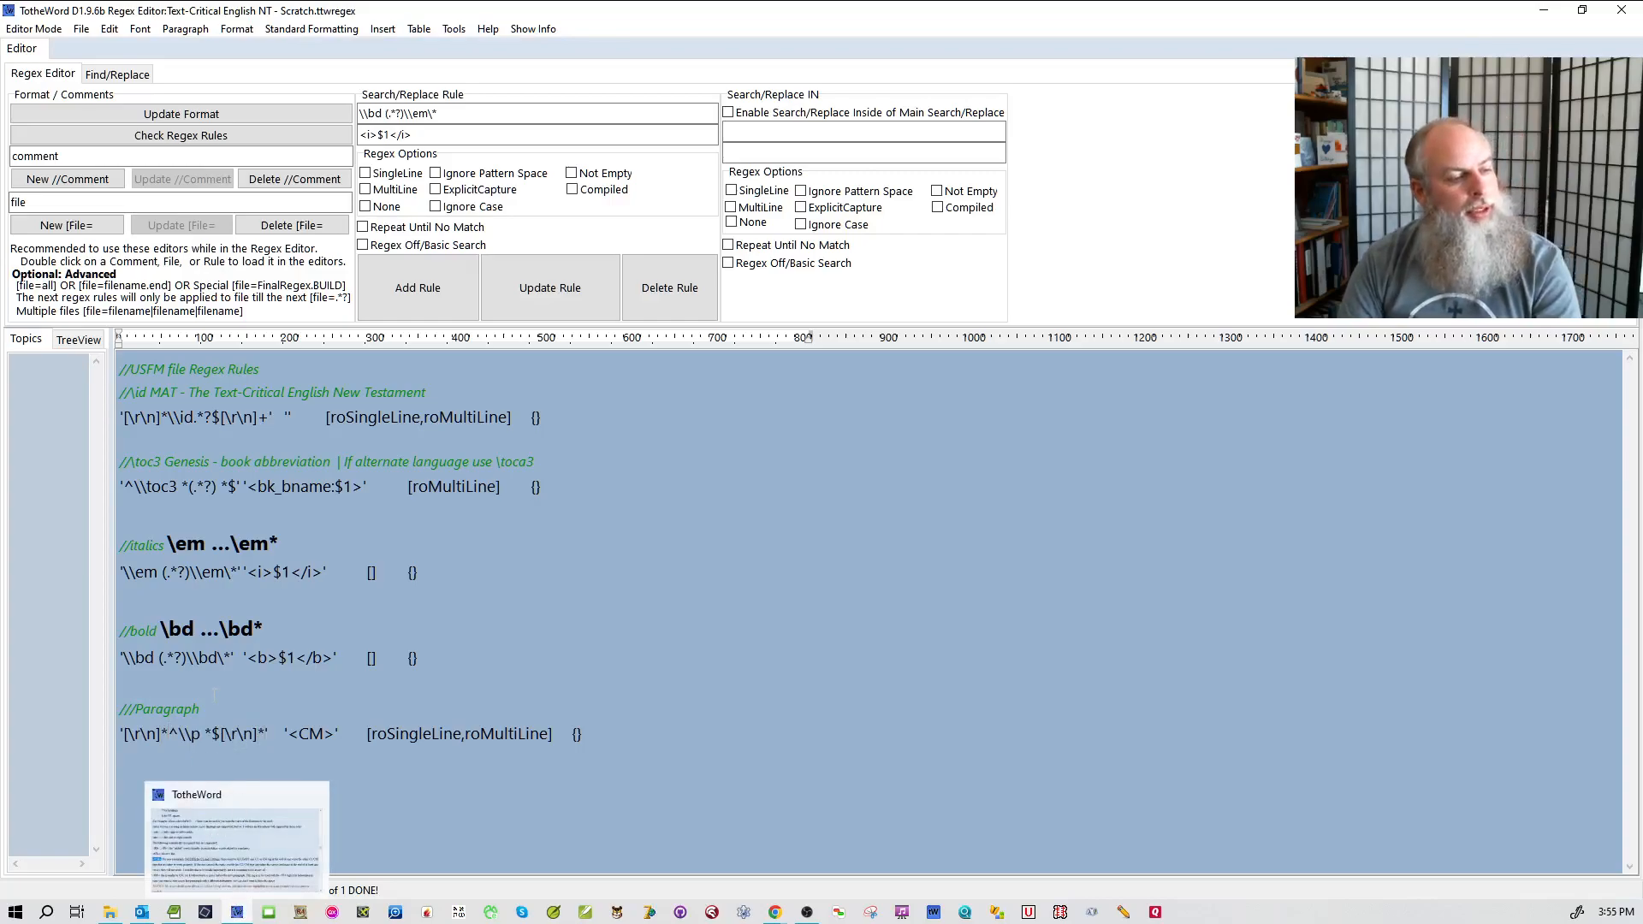
left_click(237, 847)
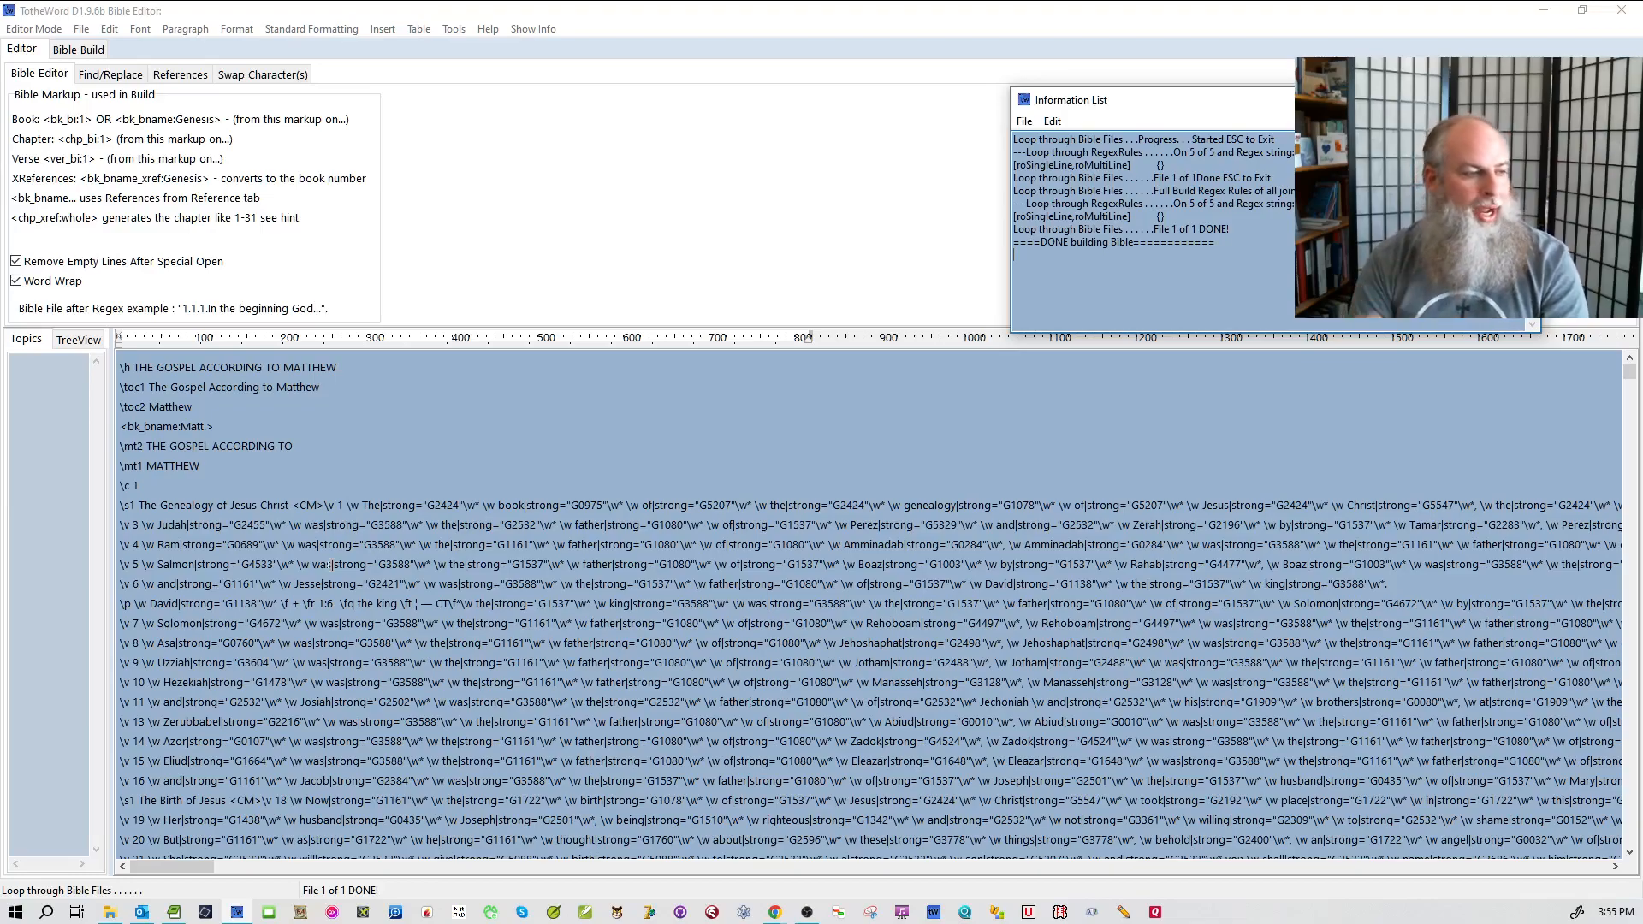
left_click(35, 28)
left_click(52, 86)
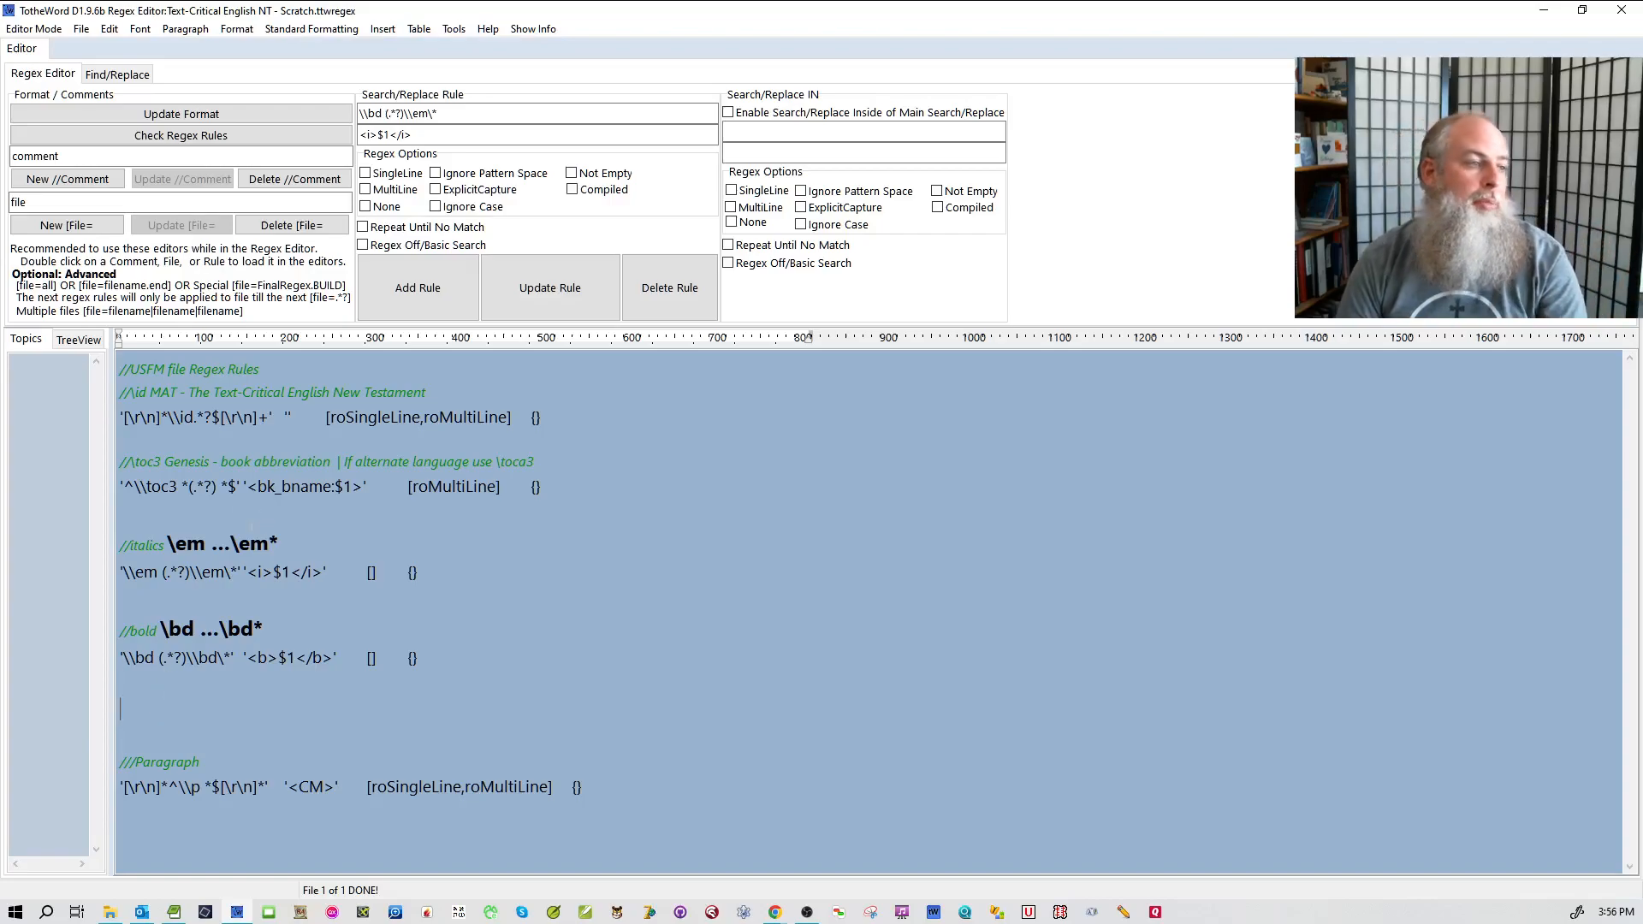
- Switch to the Book Editor without saving Untitled.rtf, and highlight the \s1 The Genealogy of Jesus Christ line in Matthew
left_click(28, 33)
left_click(38, 49)
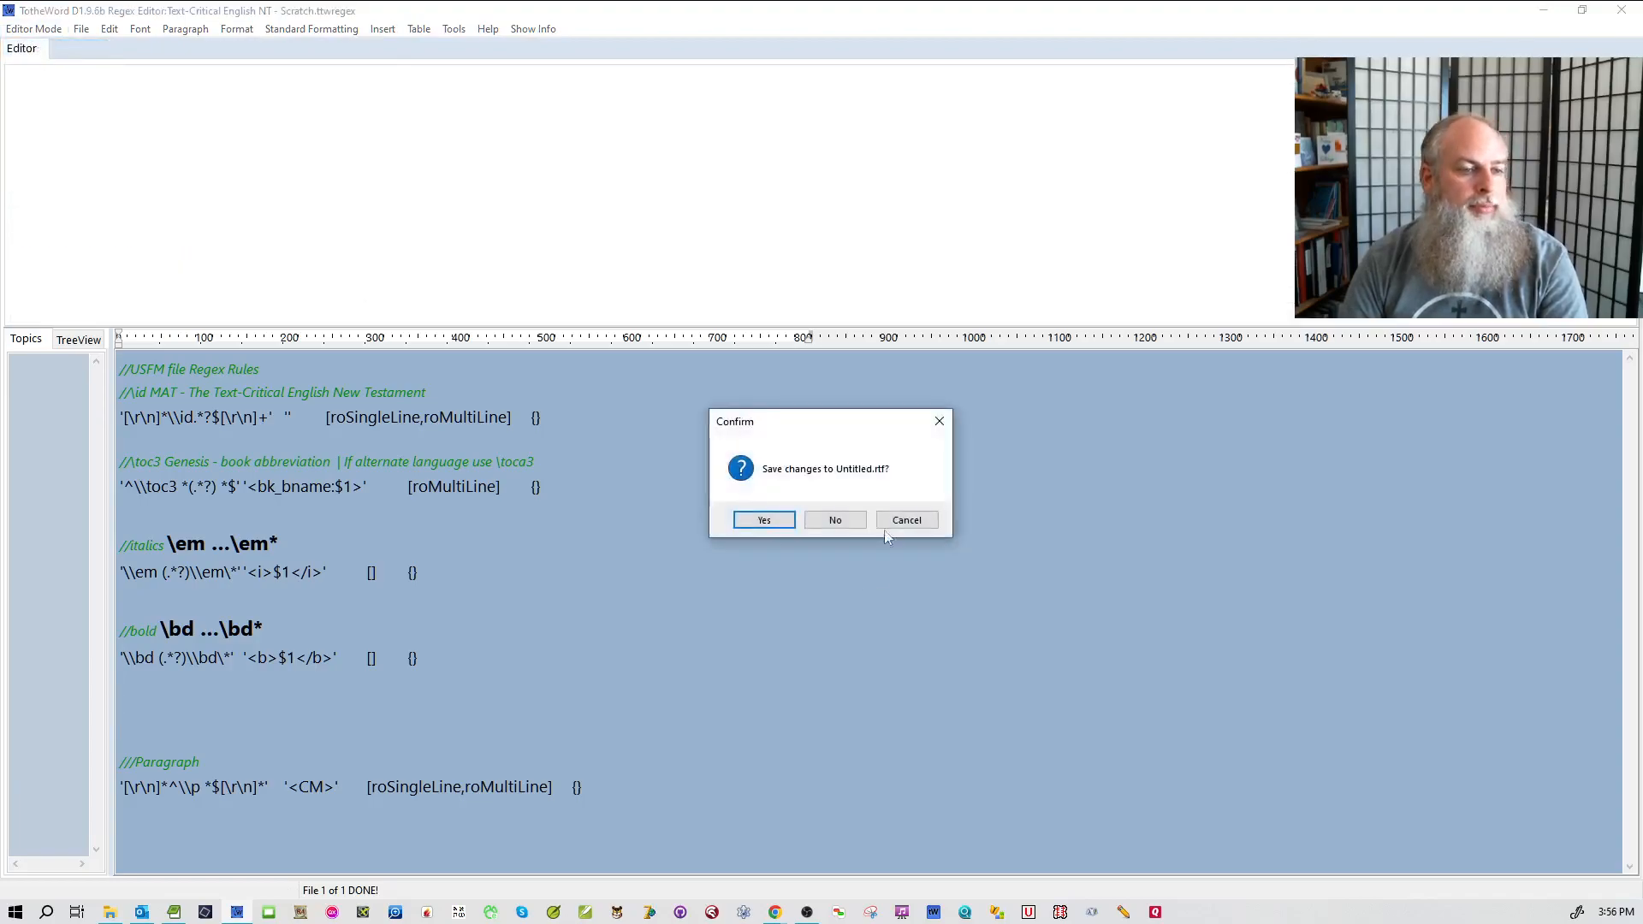
left_click(852, 519)
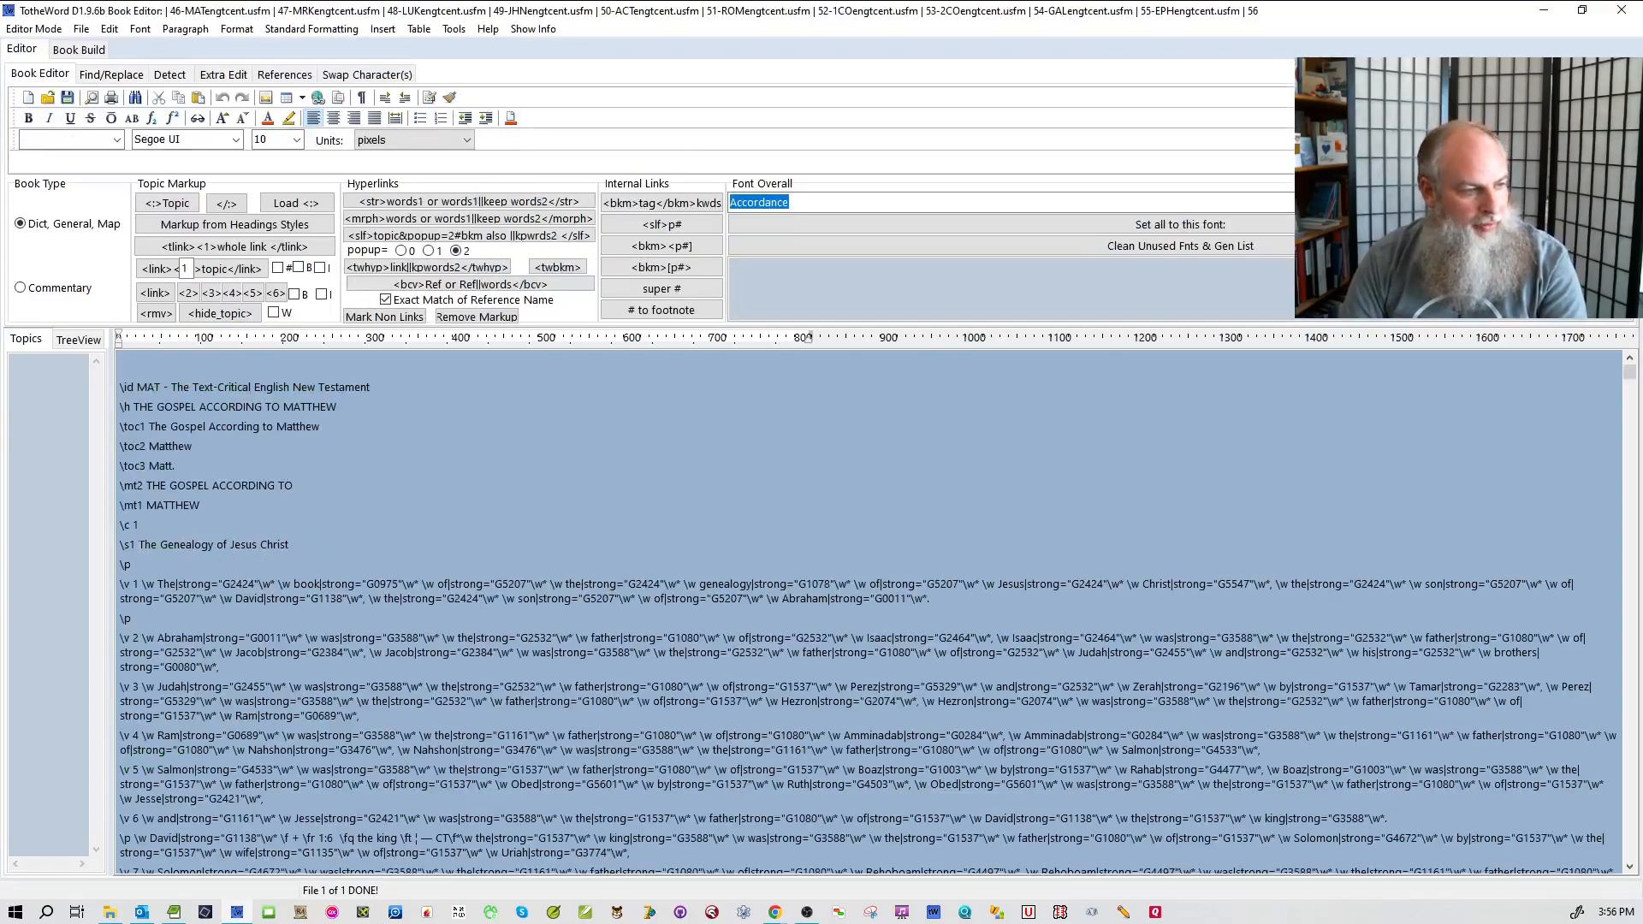
double_click(127, 544)
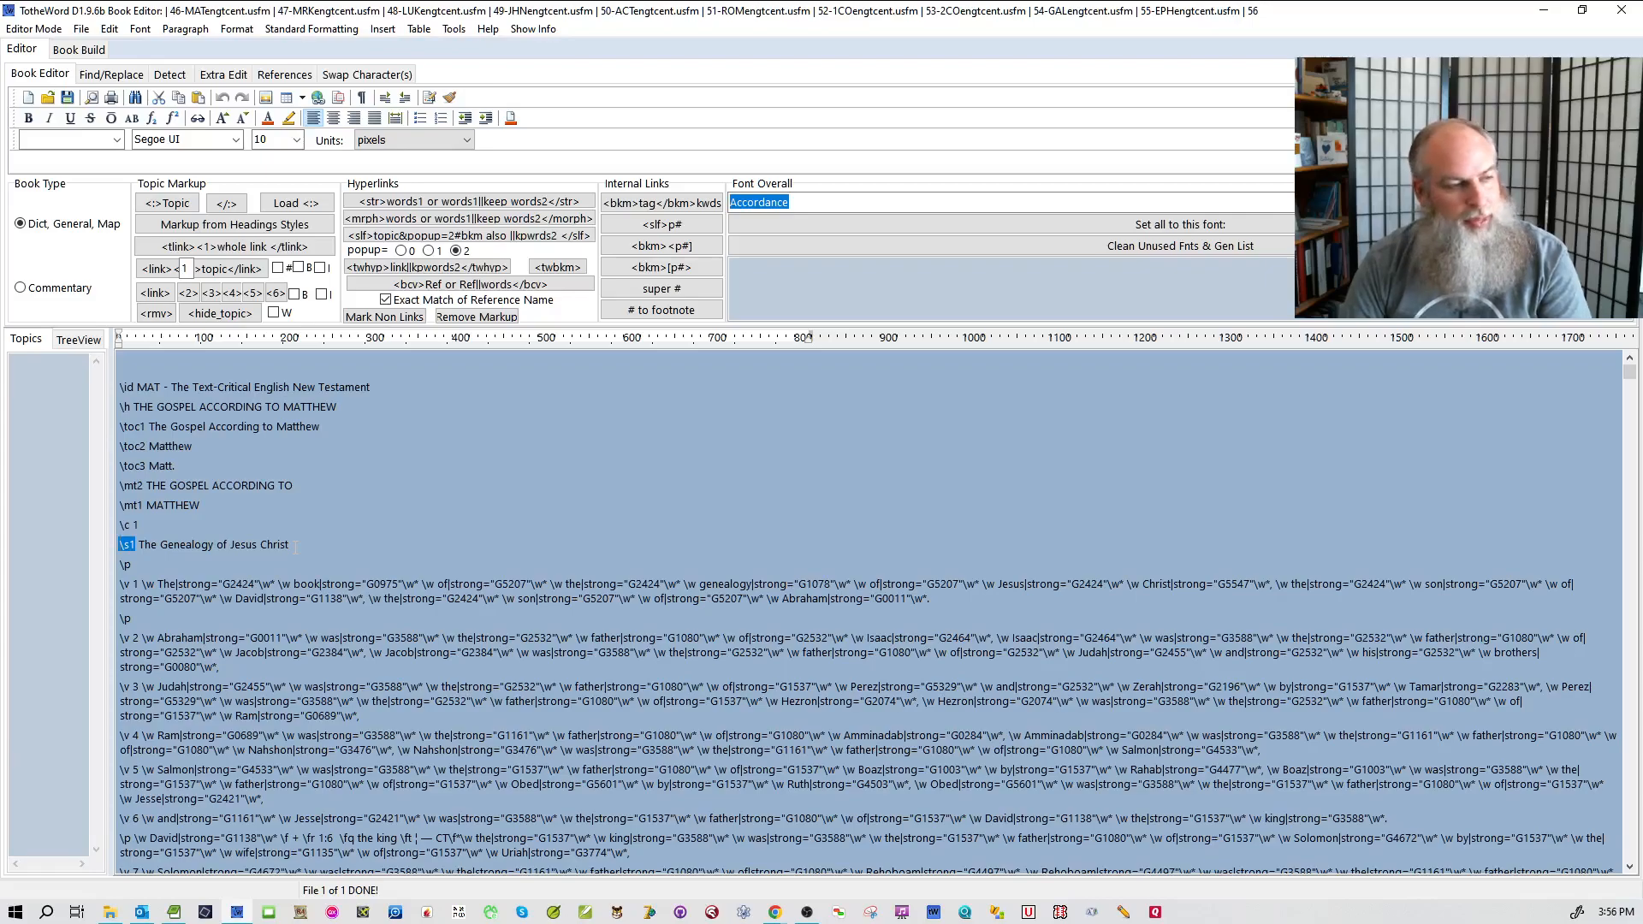
left_click_drag(292, 544, 106, 546)
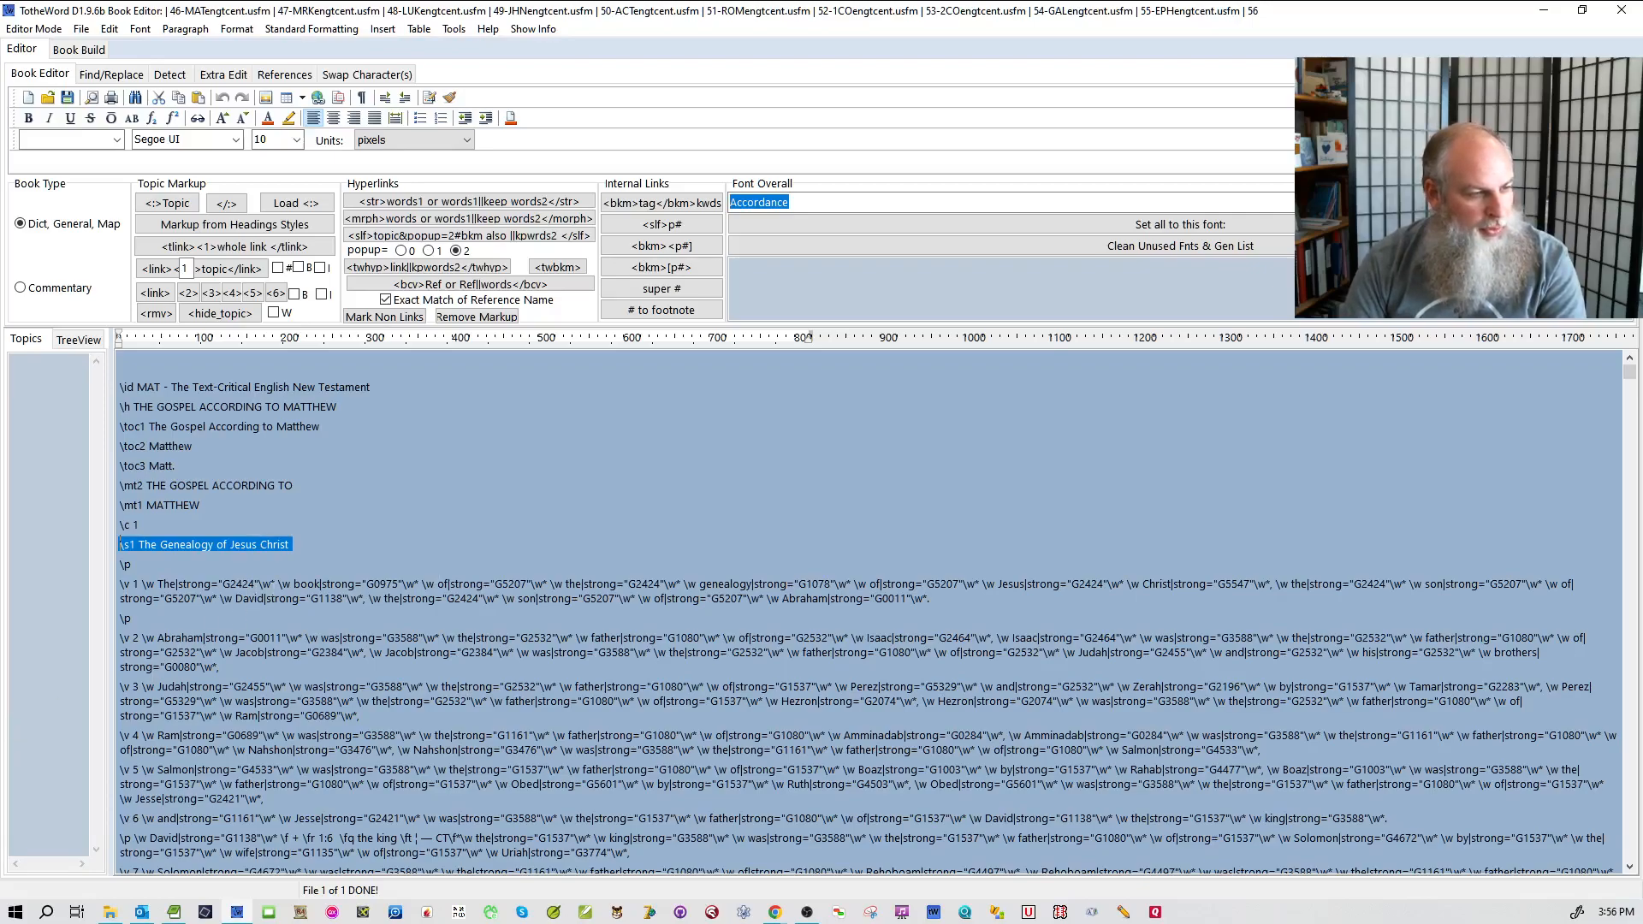
- Highlight the \w The|strong="G2424"\w* sample in Matthew verse 1 and start a //Word comment below the bold rule in the Regex Editor
left_click_drag(274, 583, 141, 584)
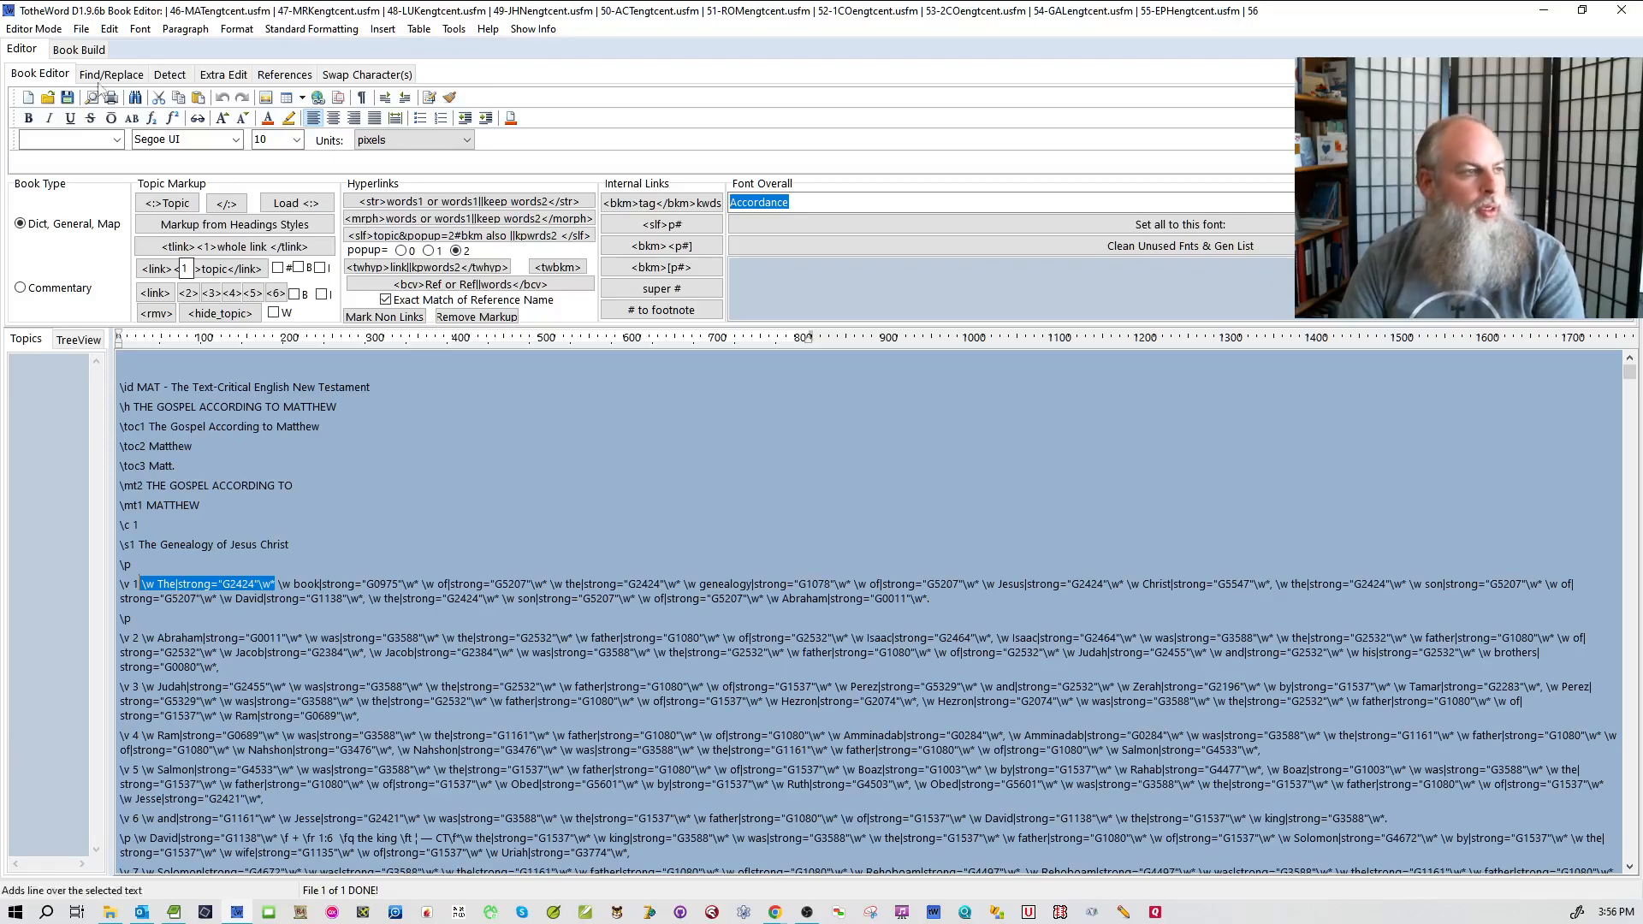
left_click(34, 28)
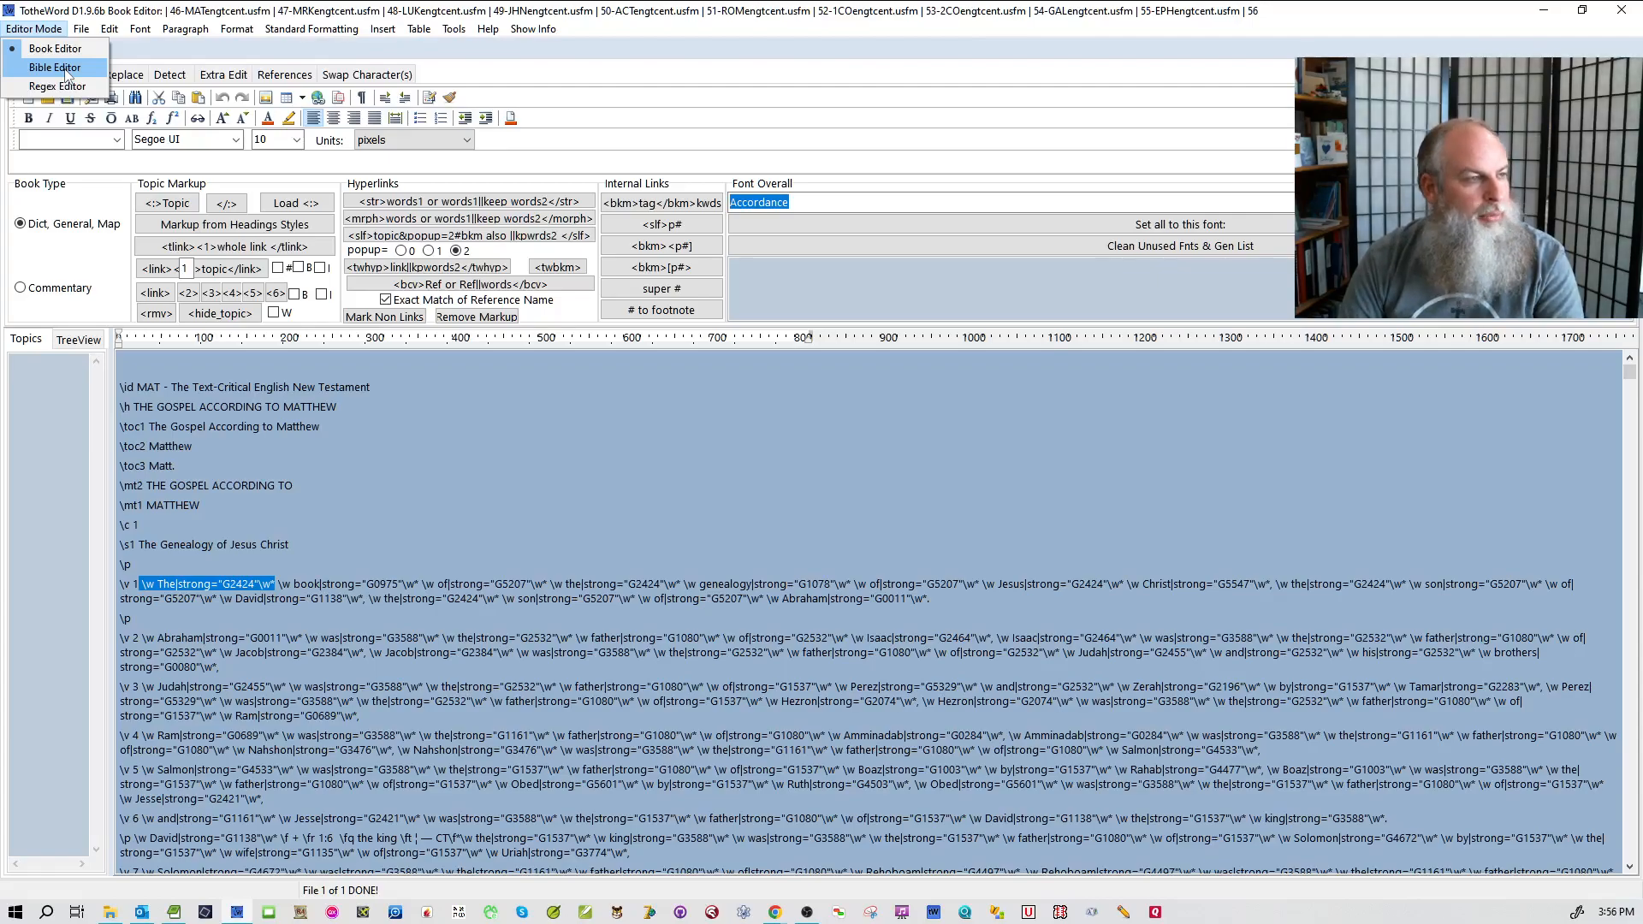
left_click(66, 73)
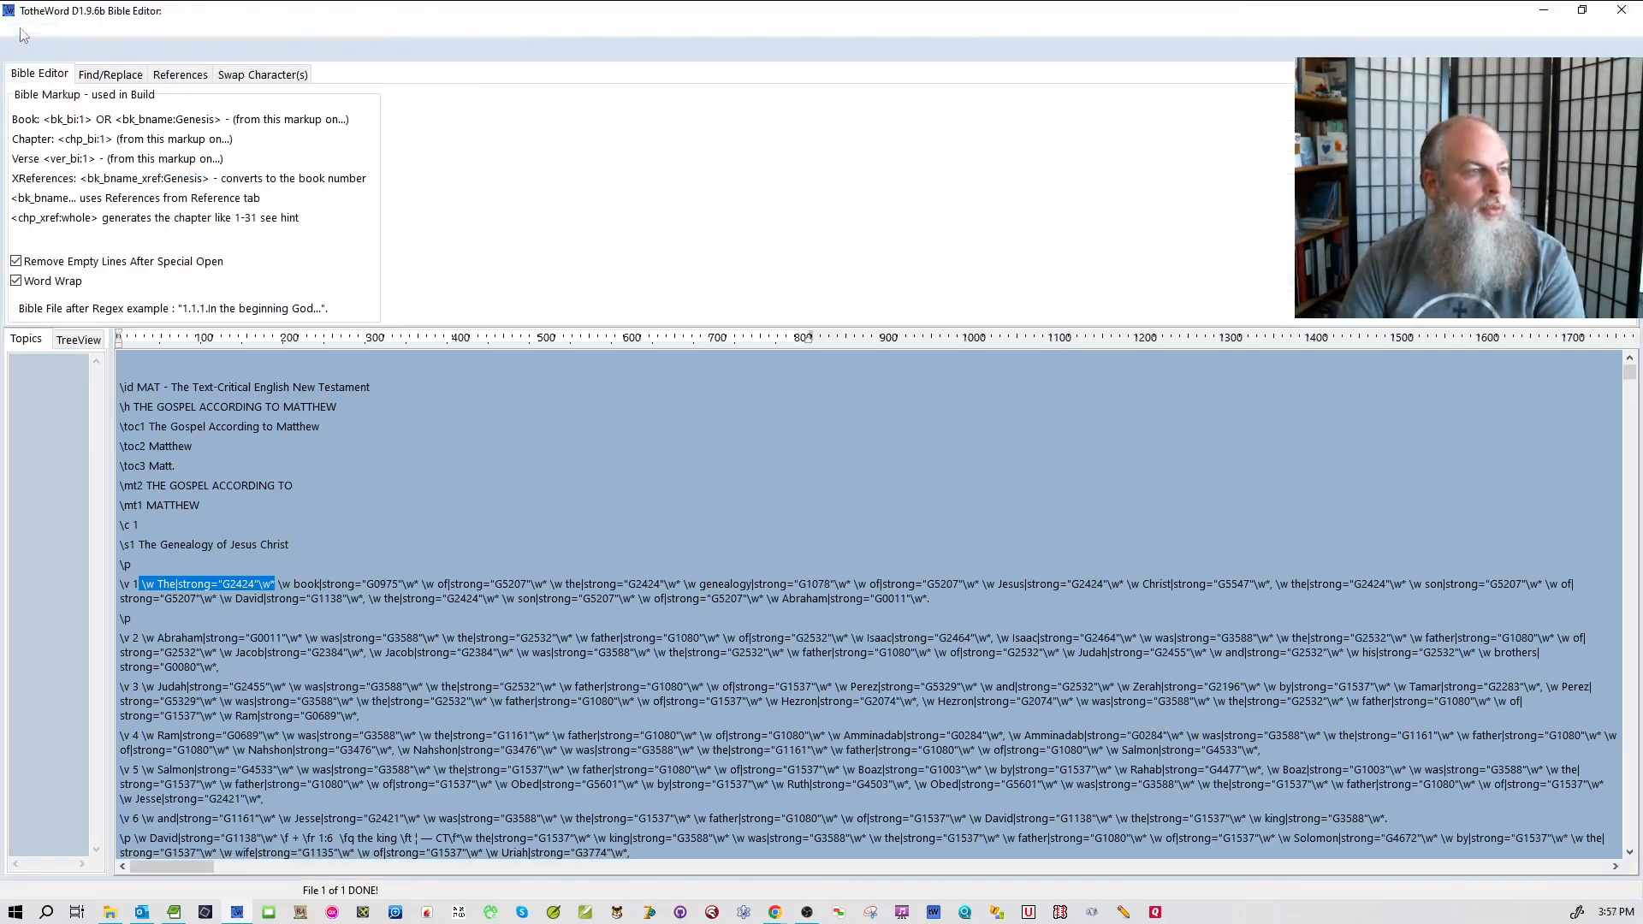
left_click(23, 30)
left_click(57, 86)
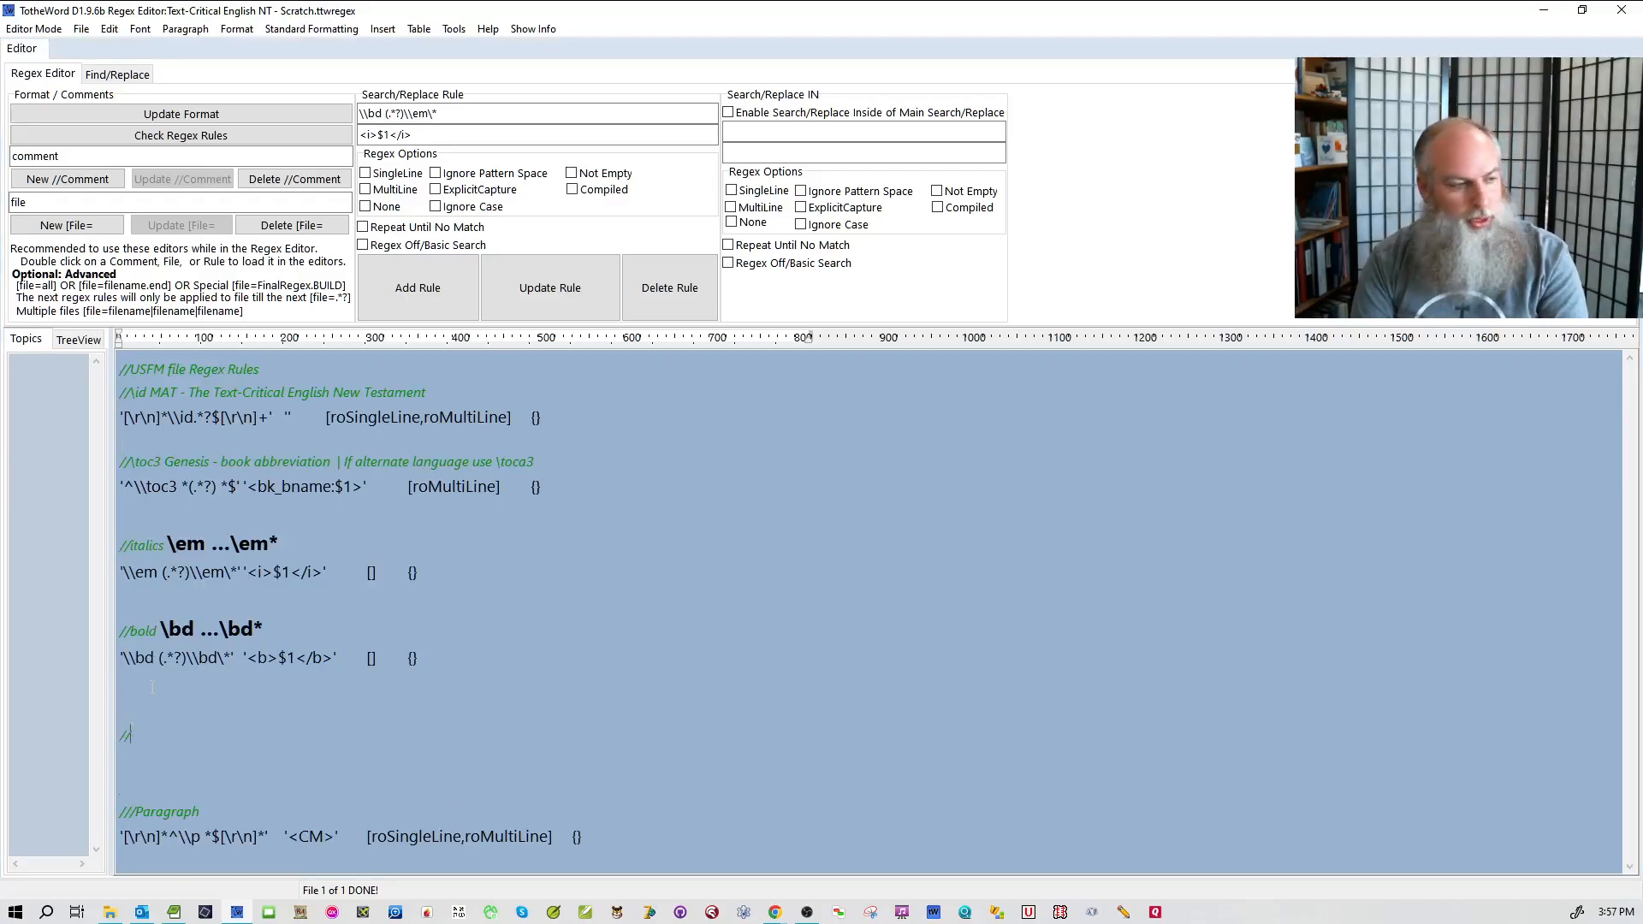
type("Word")
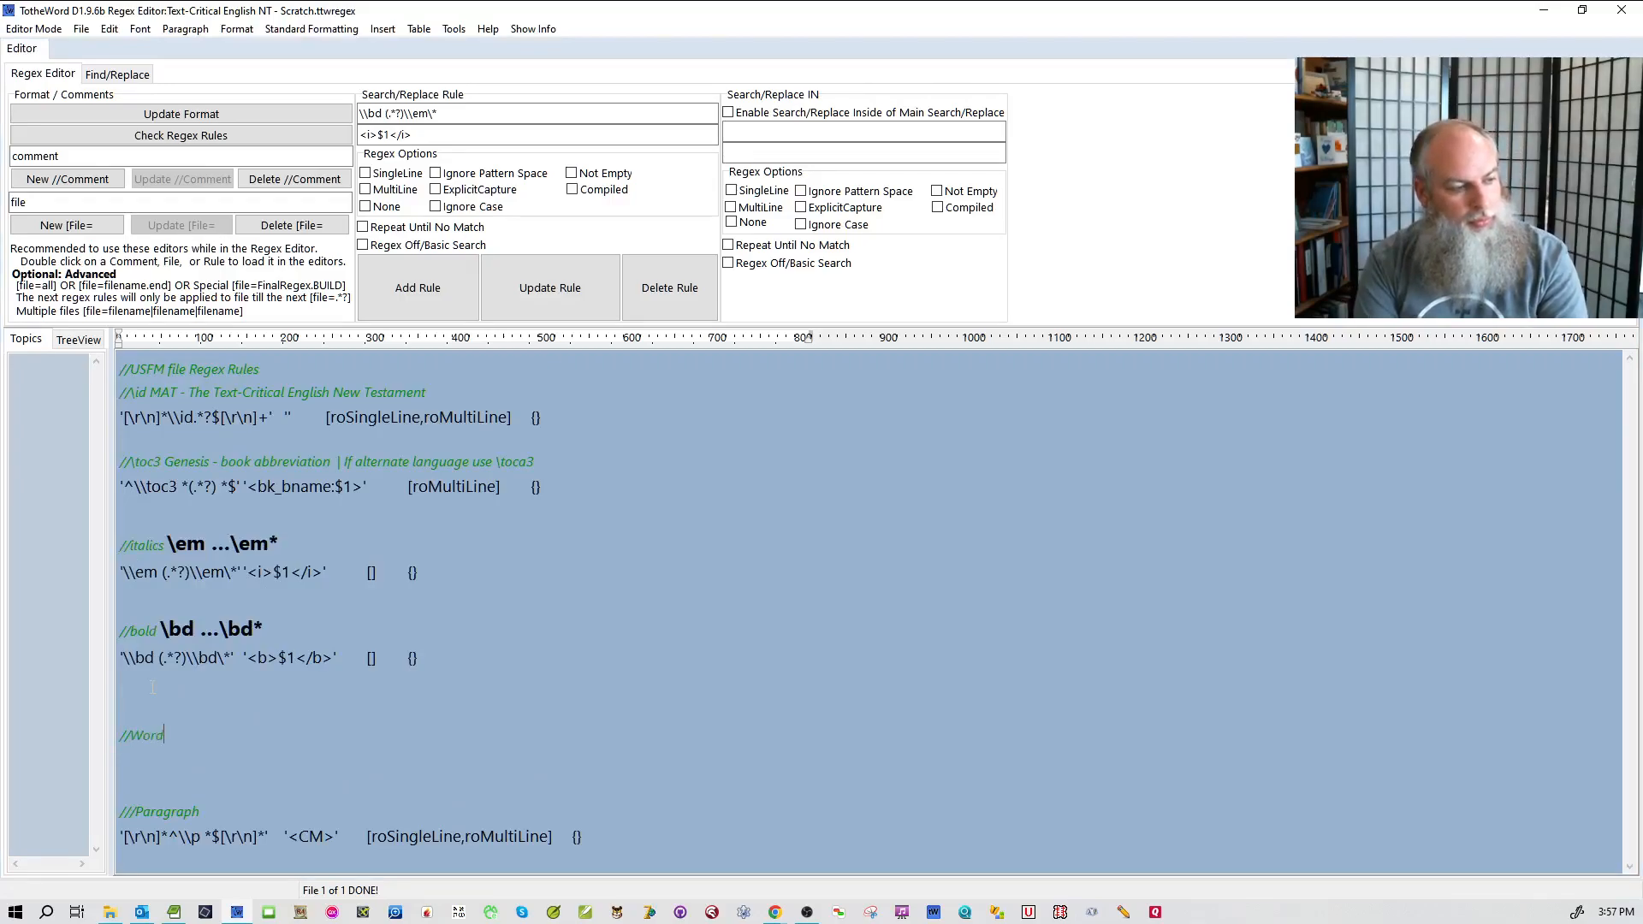
key("Return")
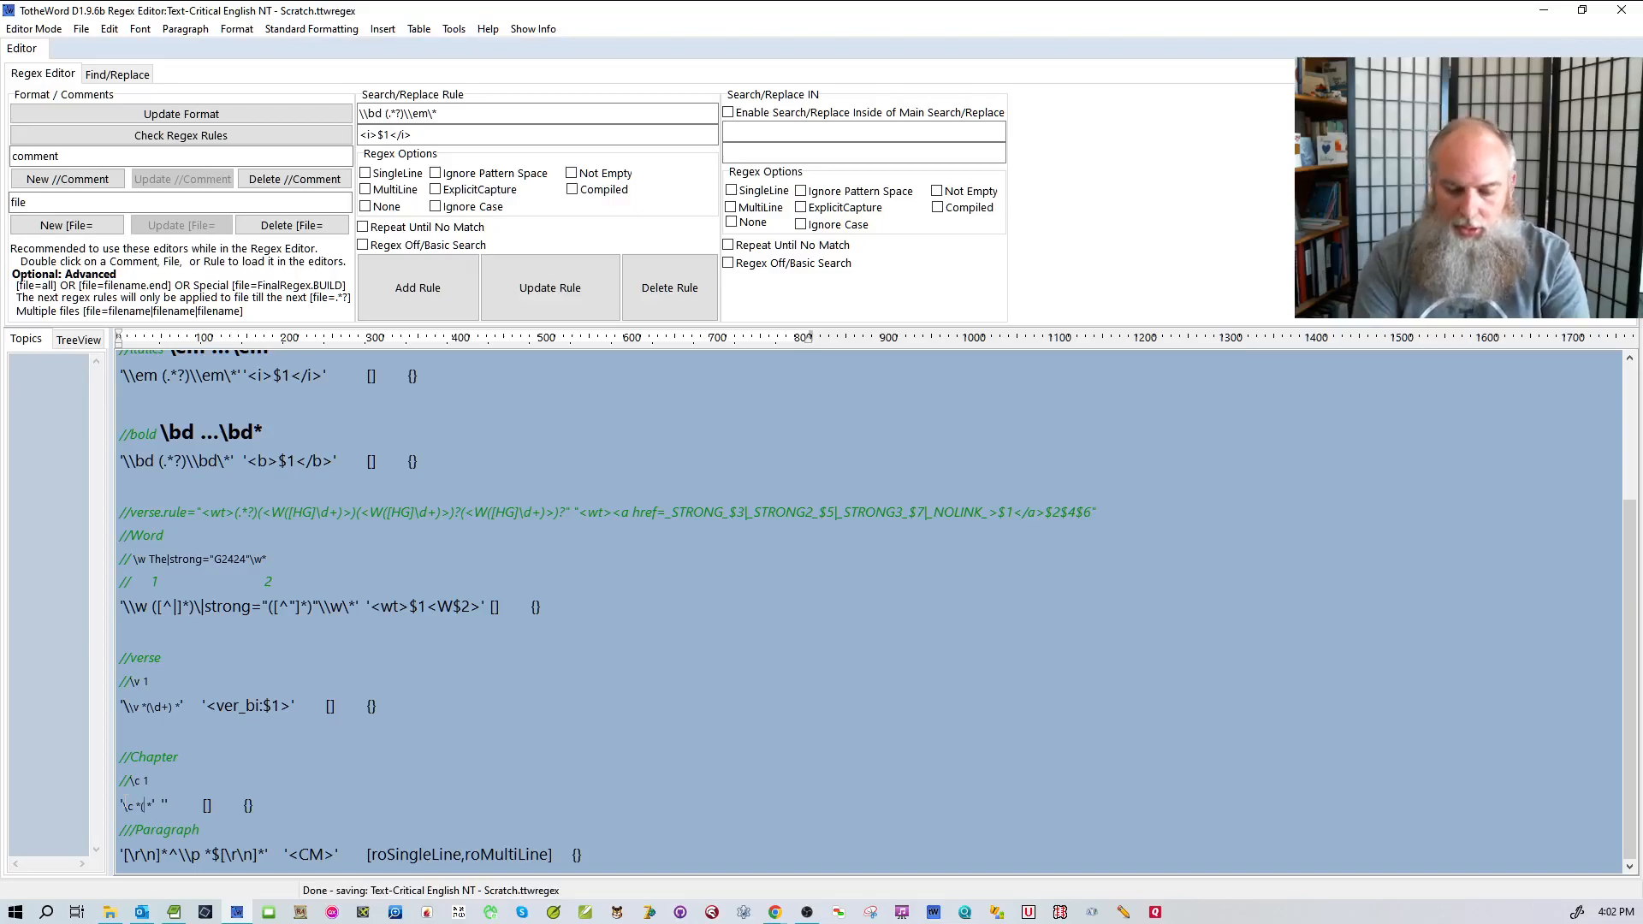
- Complete the chapter rule's search pattern as \c *(\d+) * and copy the verse rule's <ver_bi:$1> into it as the replacement
type("\\d+) *")
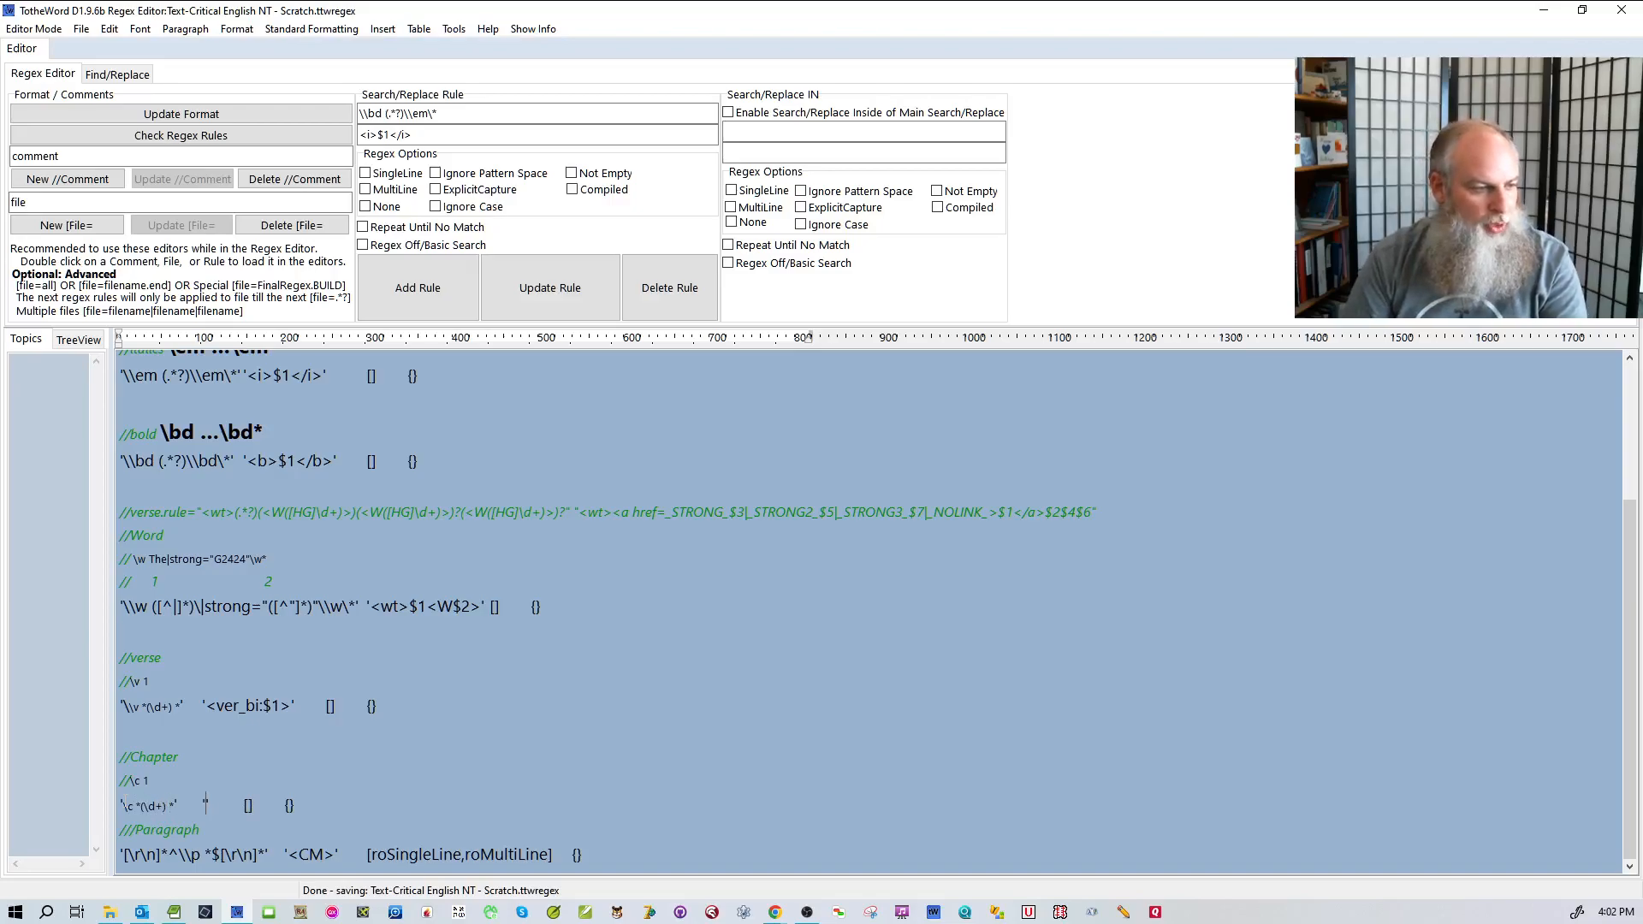
type("'    '")
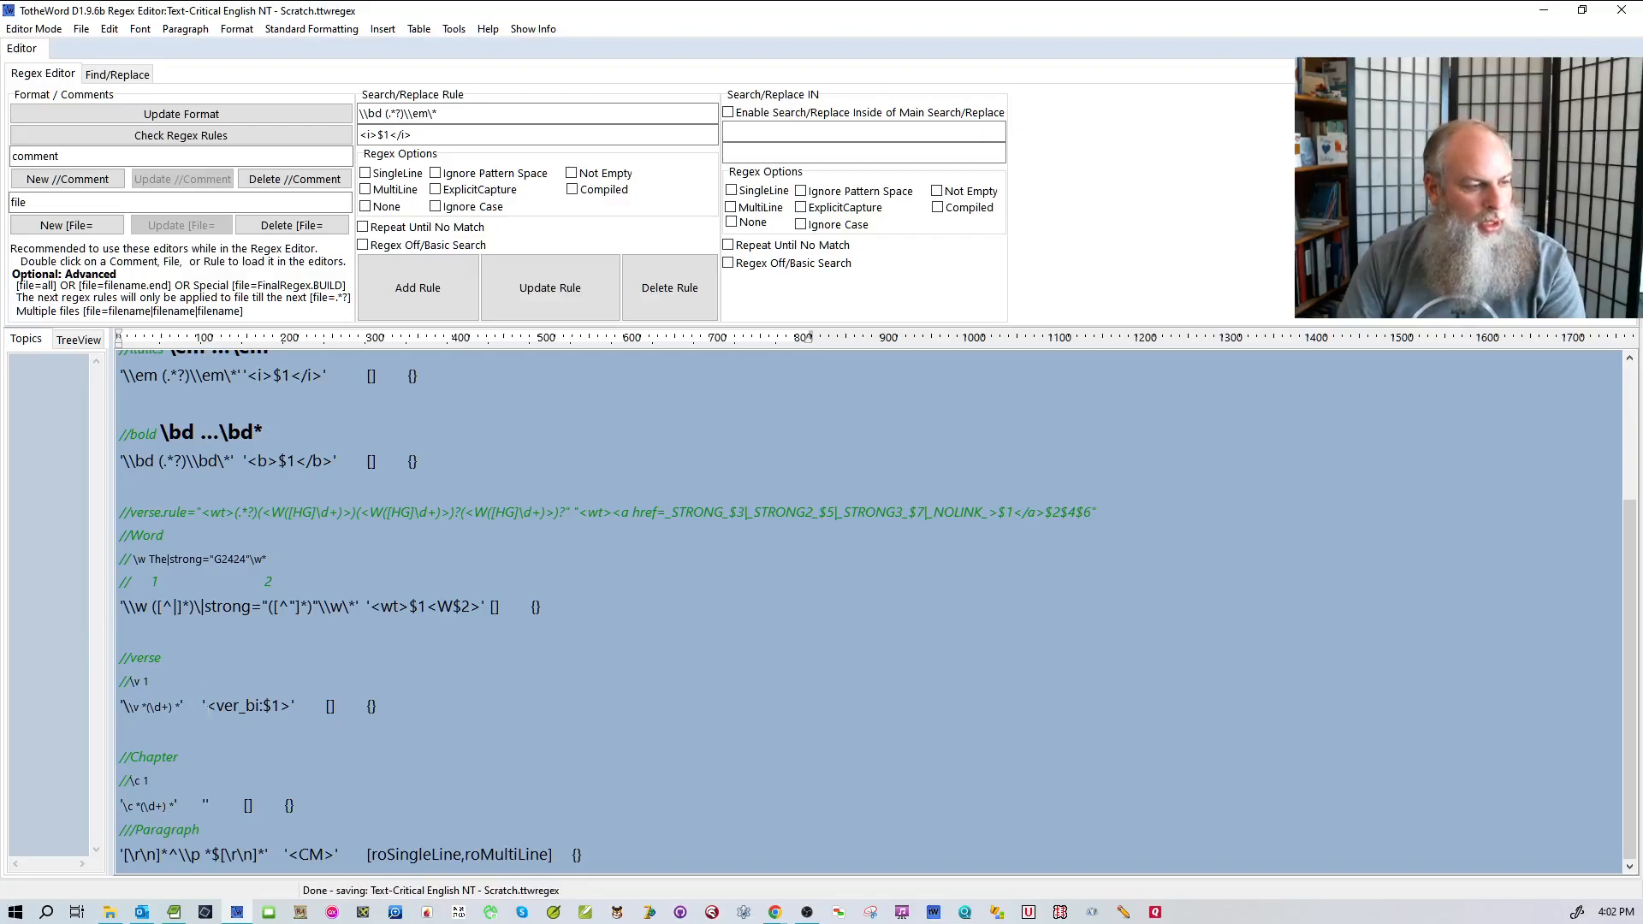
left_click_drag(206, 705, 292, 705)
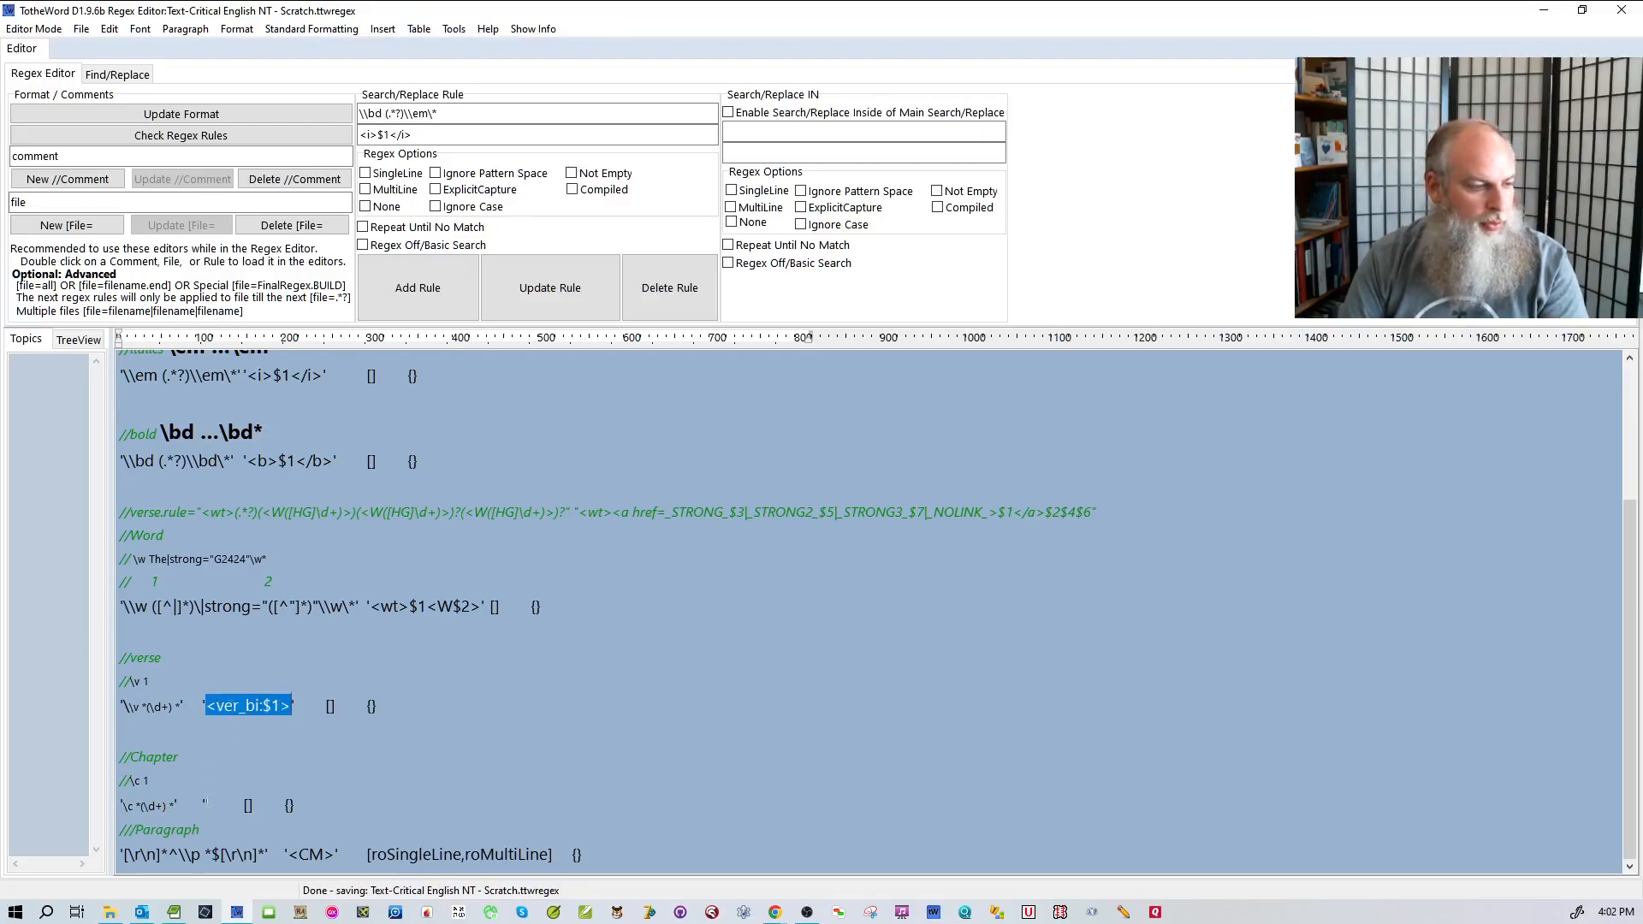
key("ctrl+c")
left_click(206, 805)
key("ctrl+v")
- Change the chapter rule's replacement to <chp_bi:$1>
double_click(227, 805)
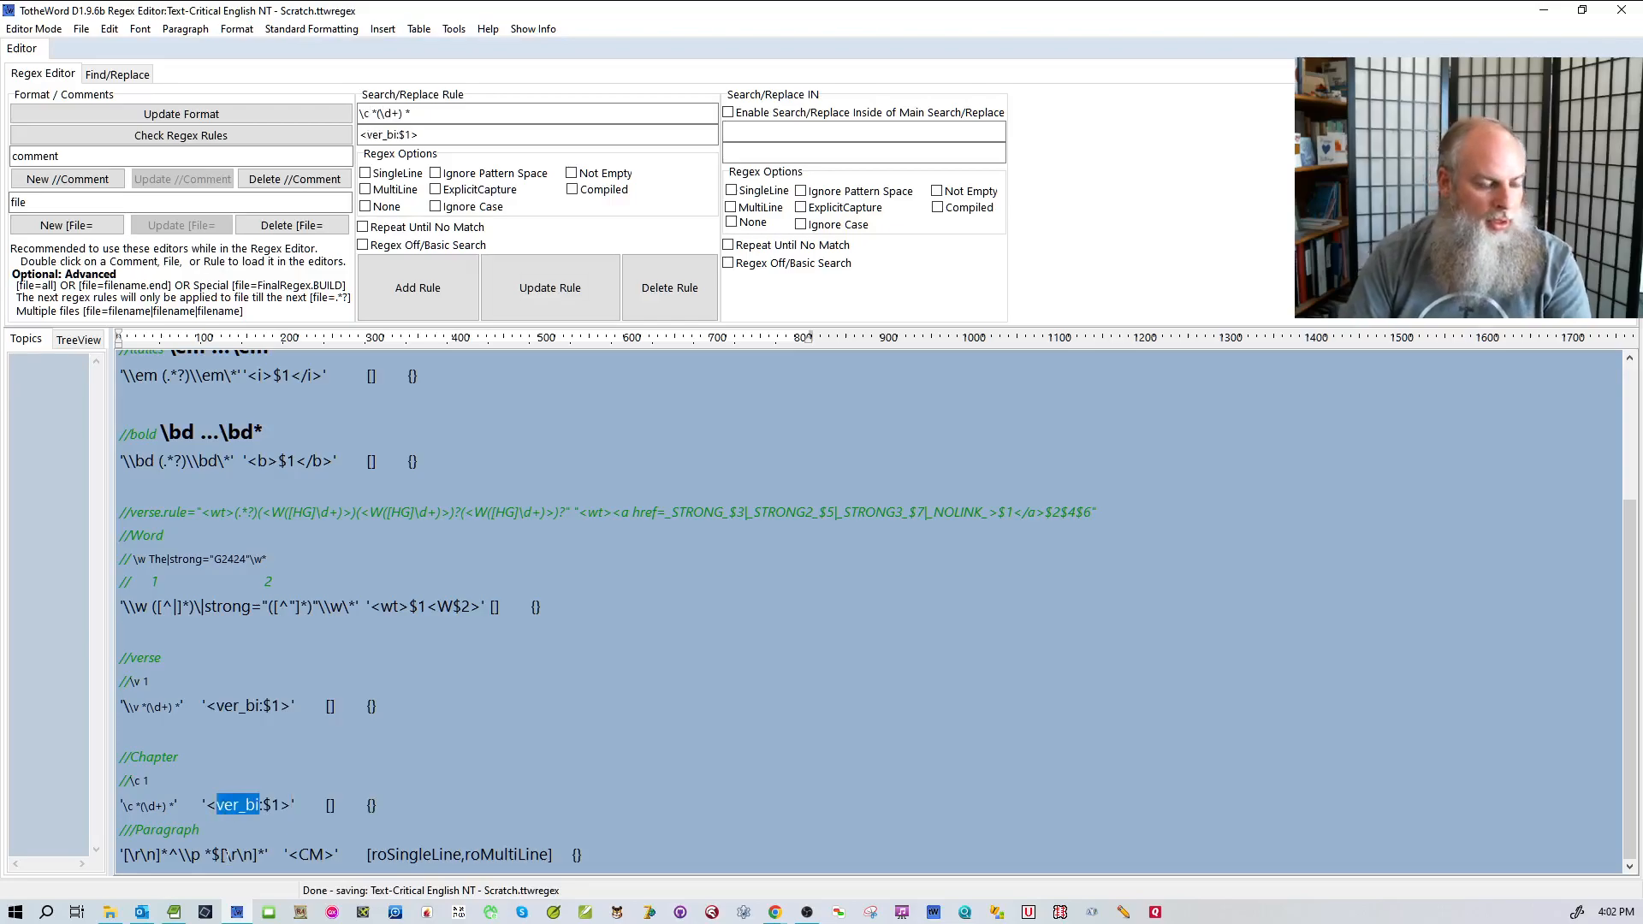
left_click(257, 805)
key("BackSpace")
key("BackSpace")
type("ch")
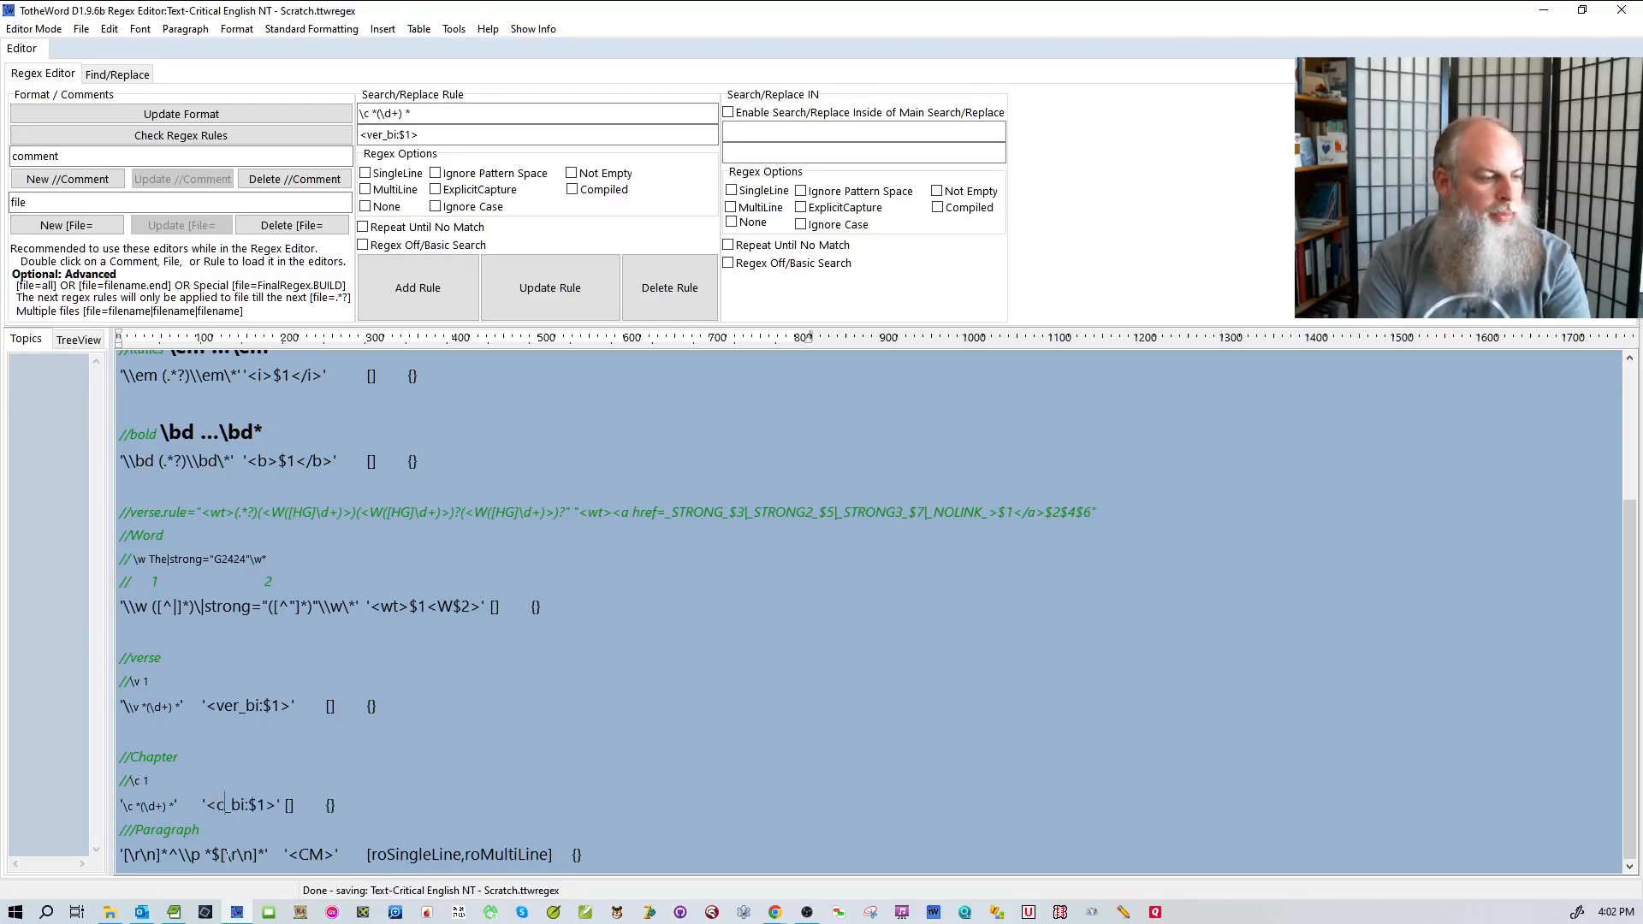
type("p")
key("BackSpace")
type("hp")
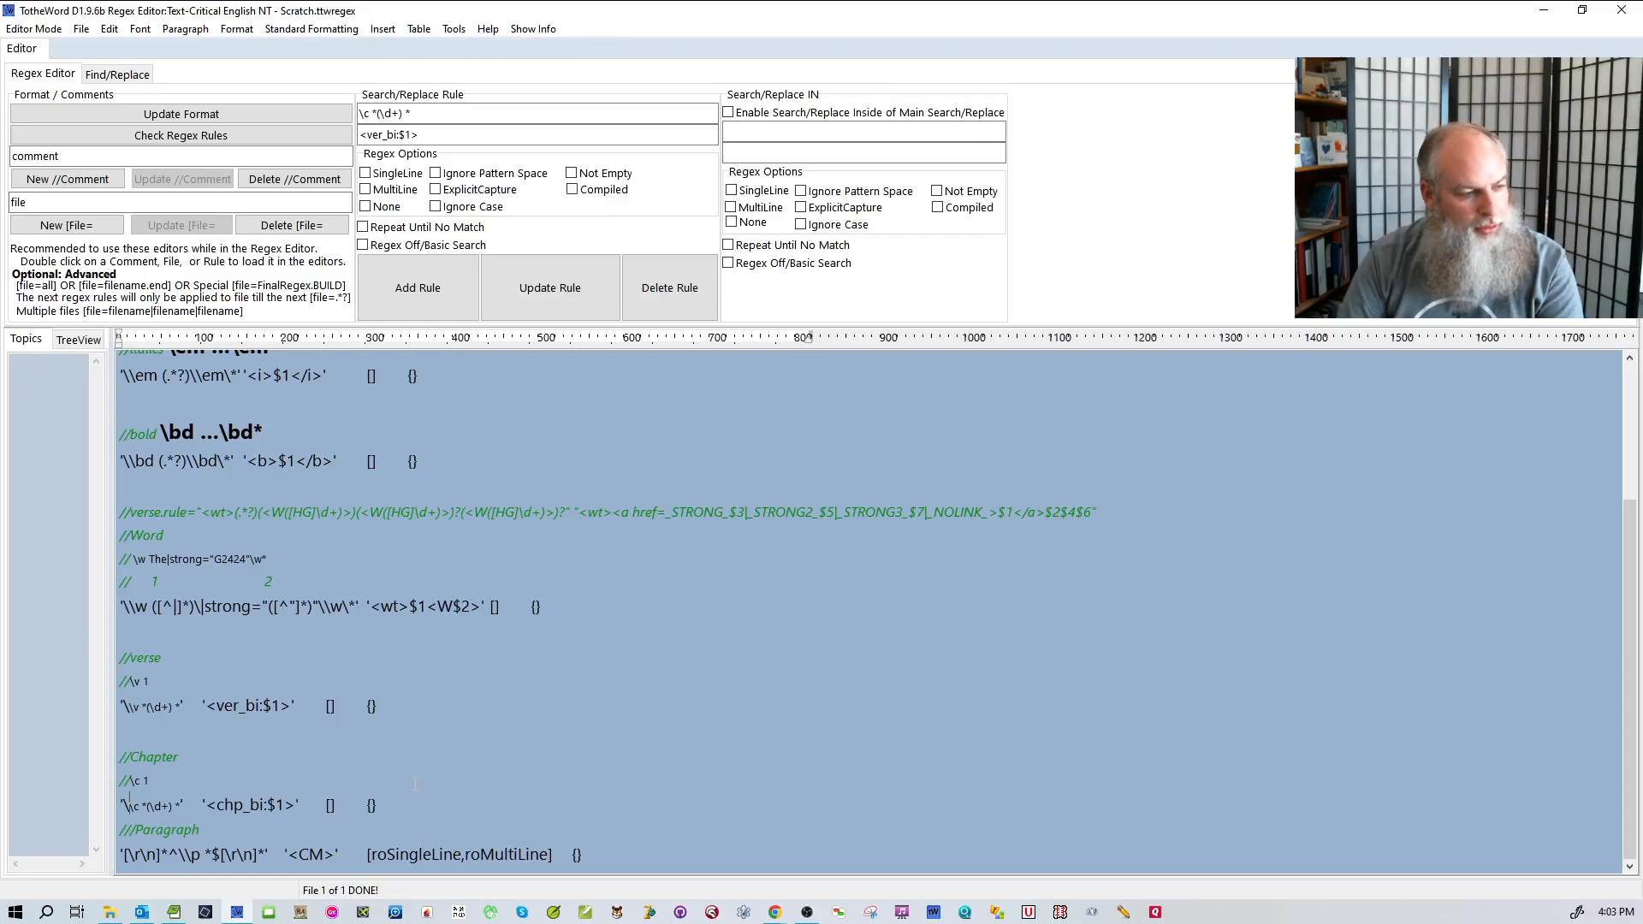
- Duplicate the paragraph rule into the Chapter section and change the copy's marker part to match \\c *(\d+) *
left_click_drag(603, 854, 93, 868)
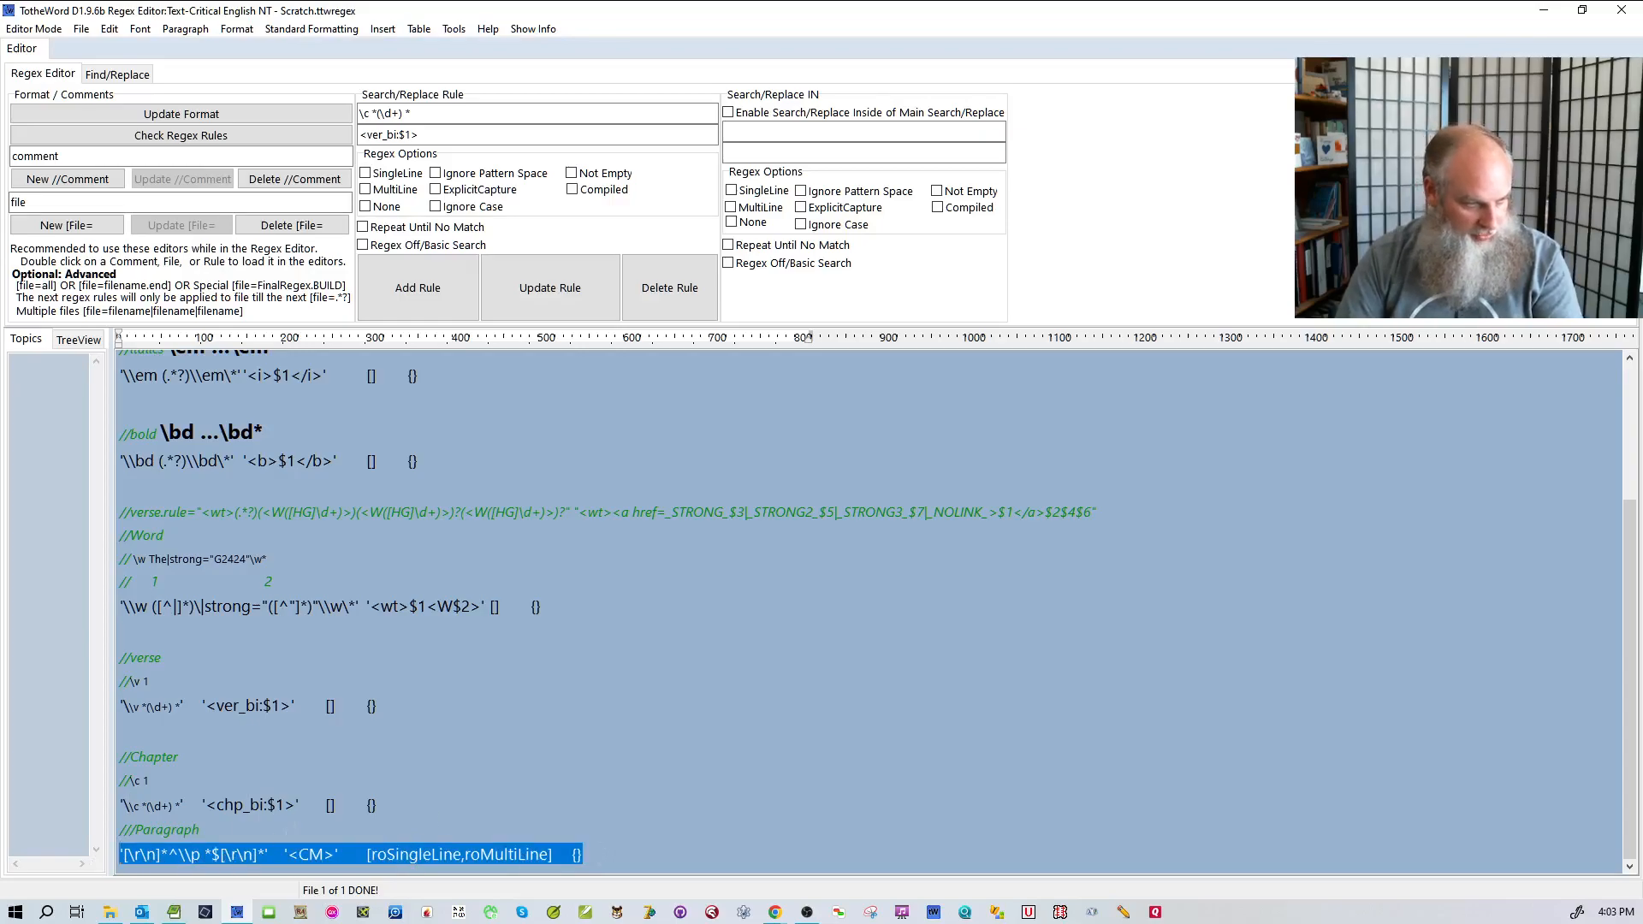
key("ctrl+c")
left_click(121, 829)
key("ctrl+v")
left_click(202, 805)
key("BackSpace")
type("c *")
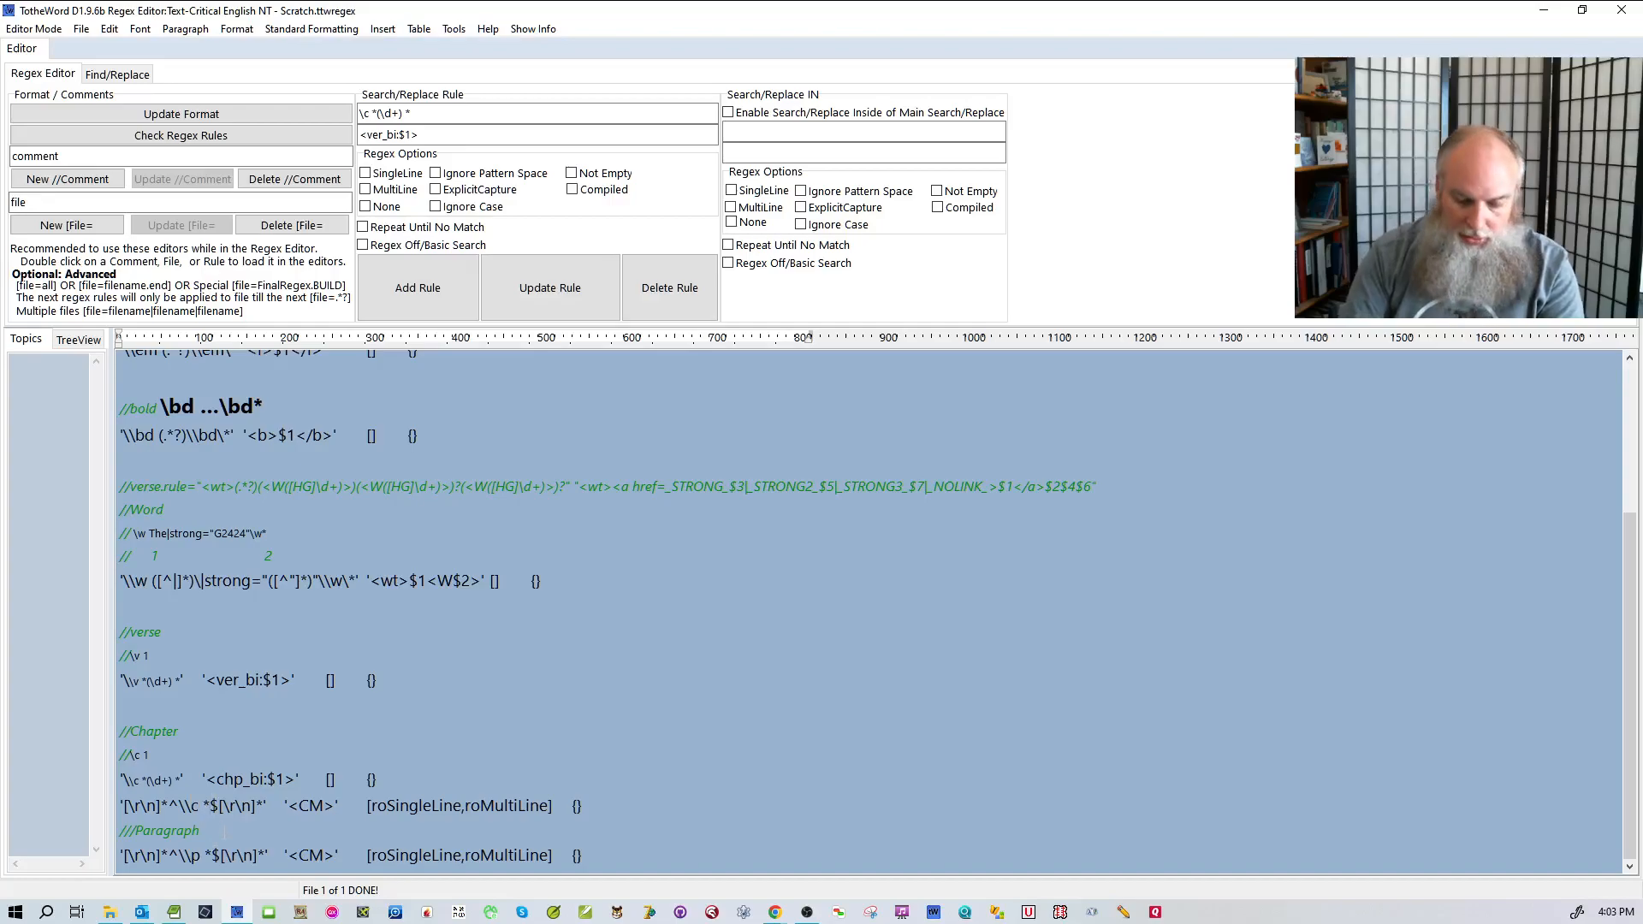
type("(\\d+")
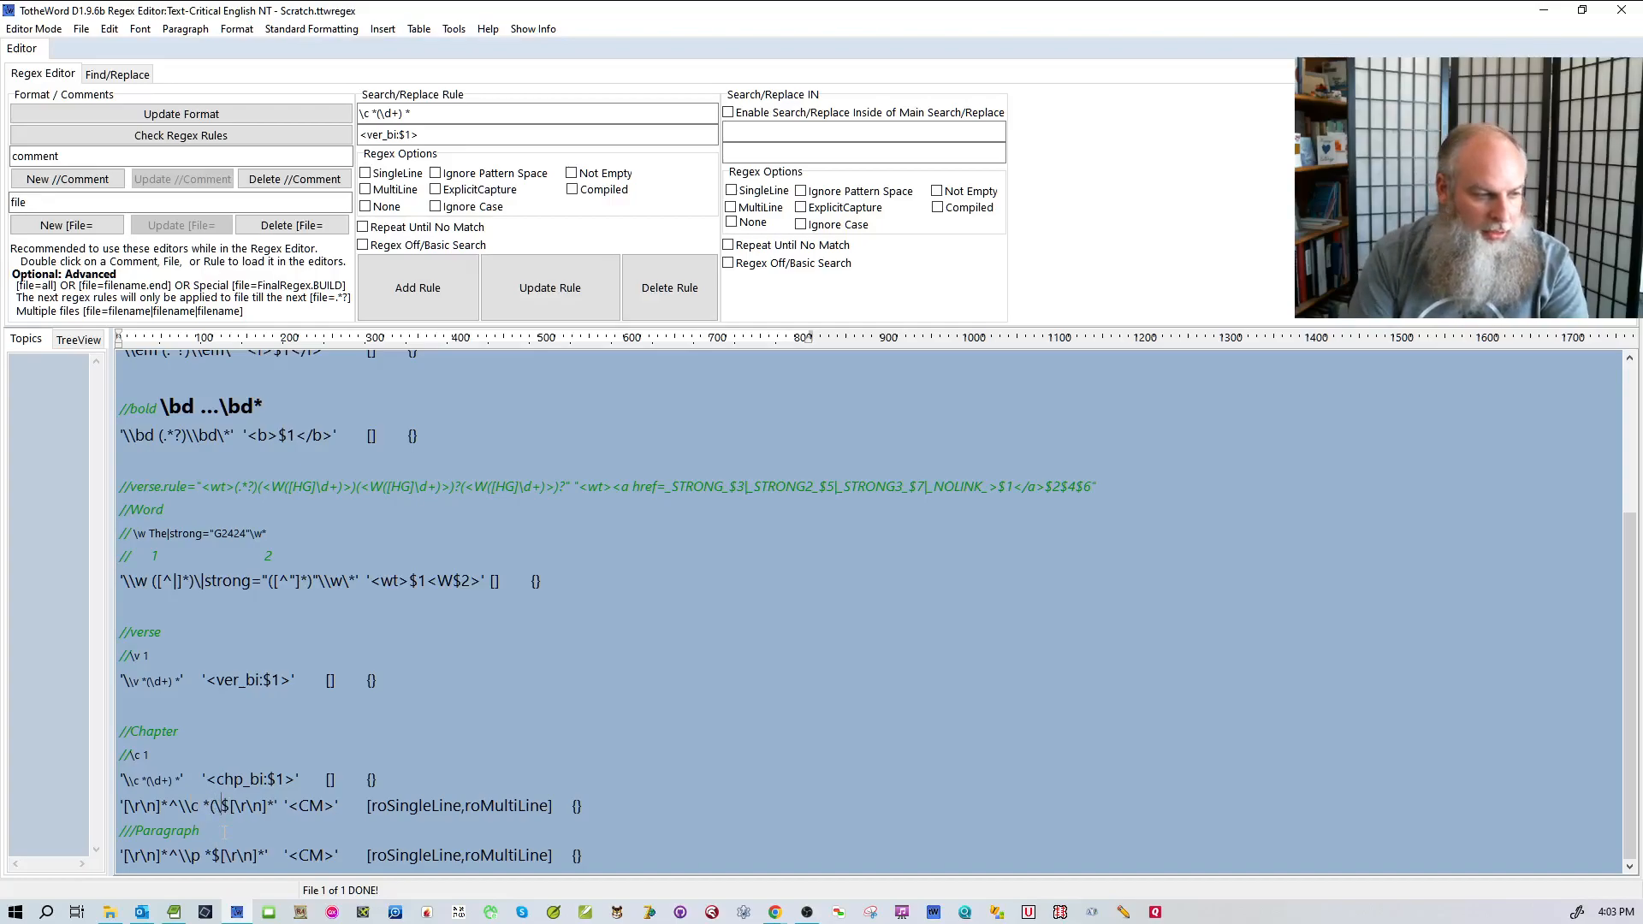
type(") *")
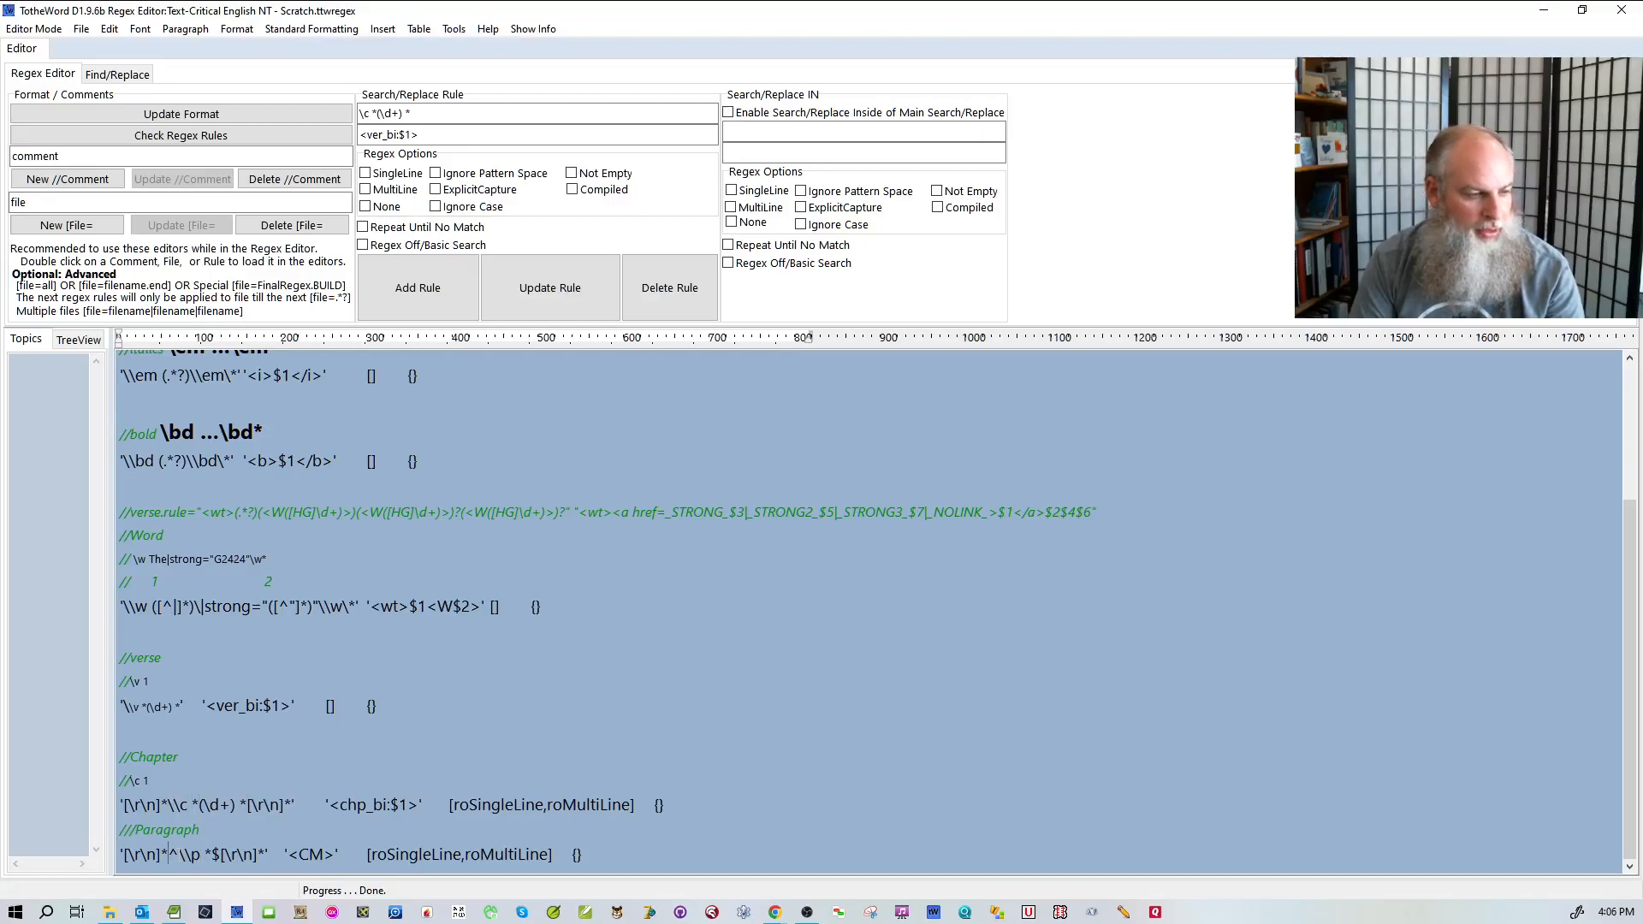
- Remove the ^ and $ anchors from the paragraph rule so its search pattern reads [\r\n]*\\p *[\r\n]*
left_click(168, 851)
key("BackSpace")
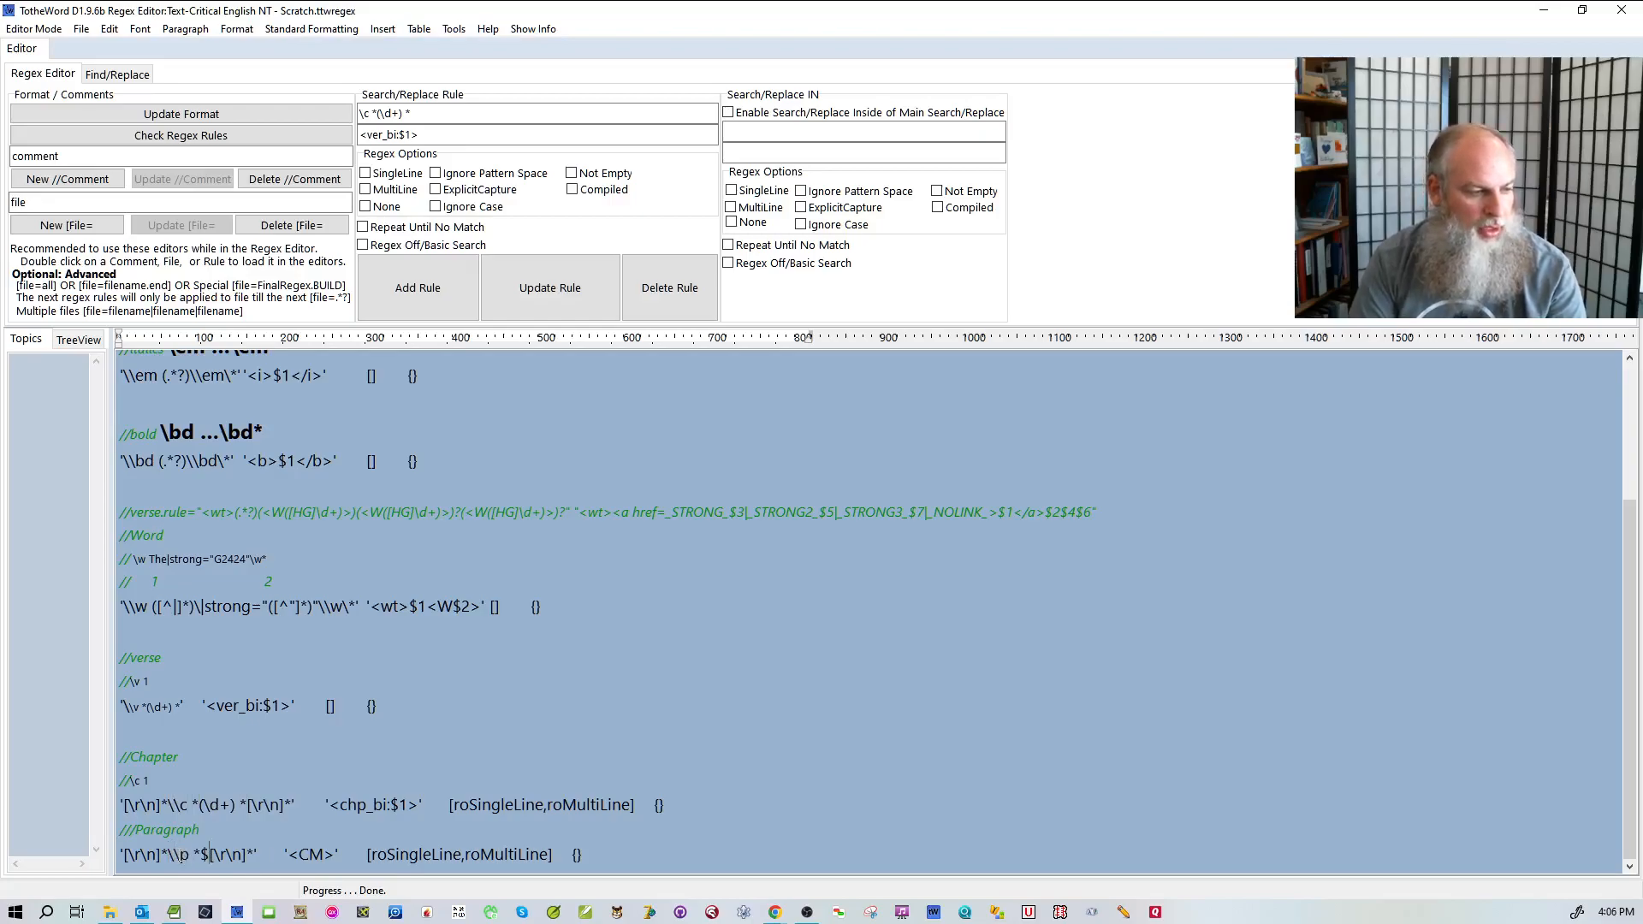
left_click(209, 854)
key("BackSpace")
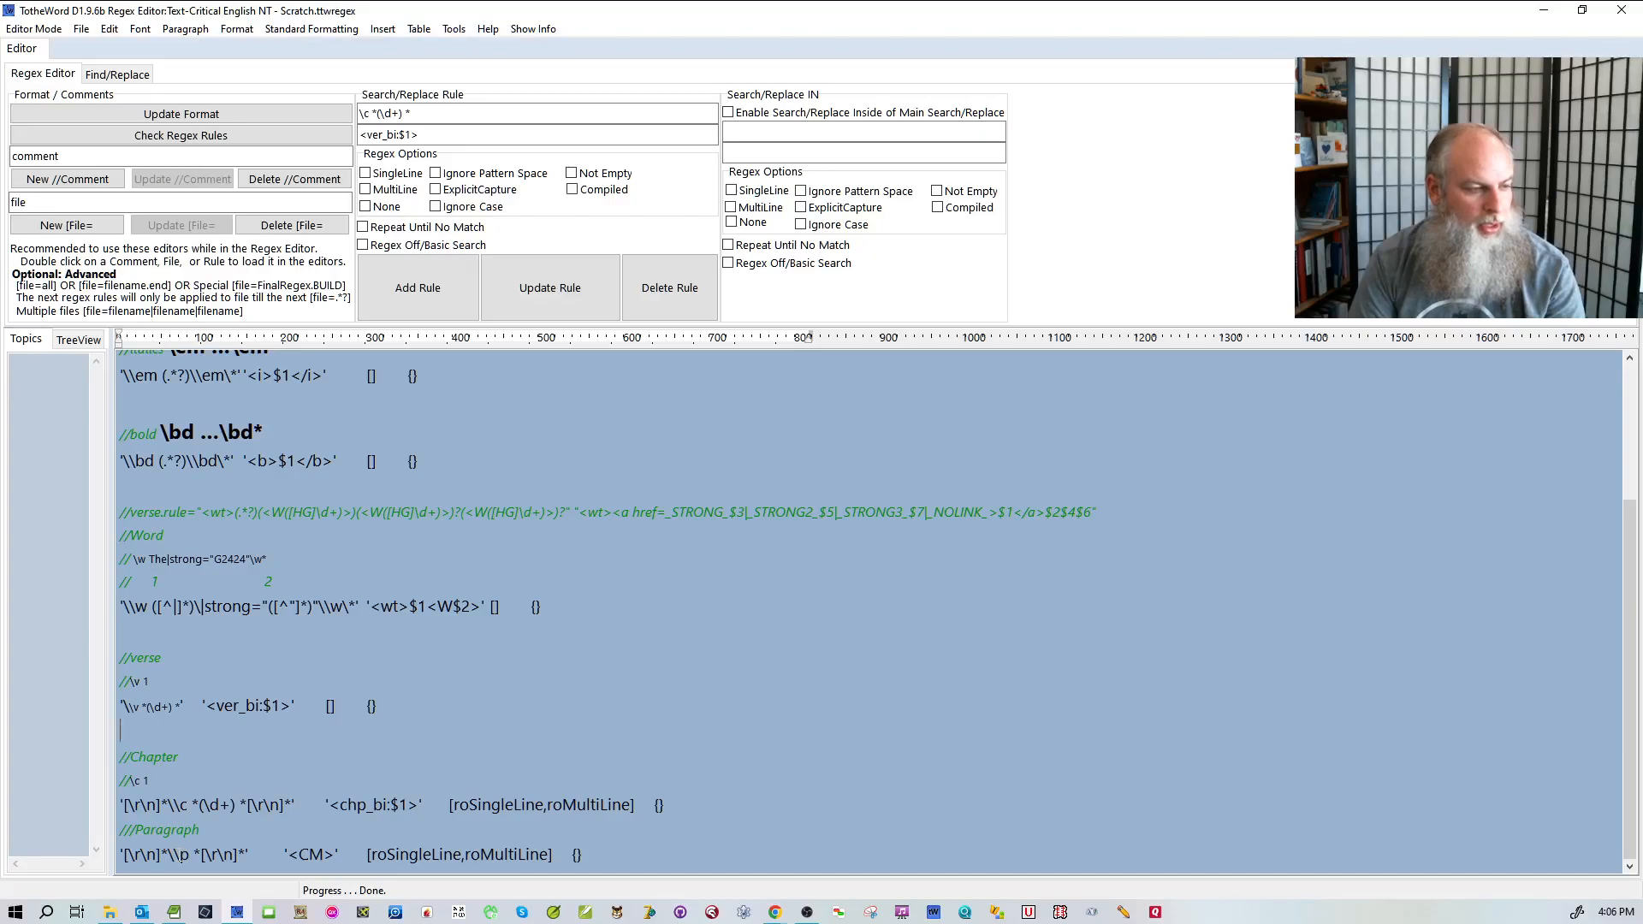
- Add the comments //Section Heading and //\s1 The Genealogy of Jesus Christ between the verse rule and the Chapter section
key("Return")
key("Up")
type("//")
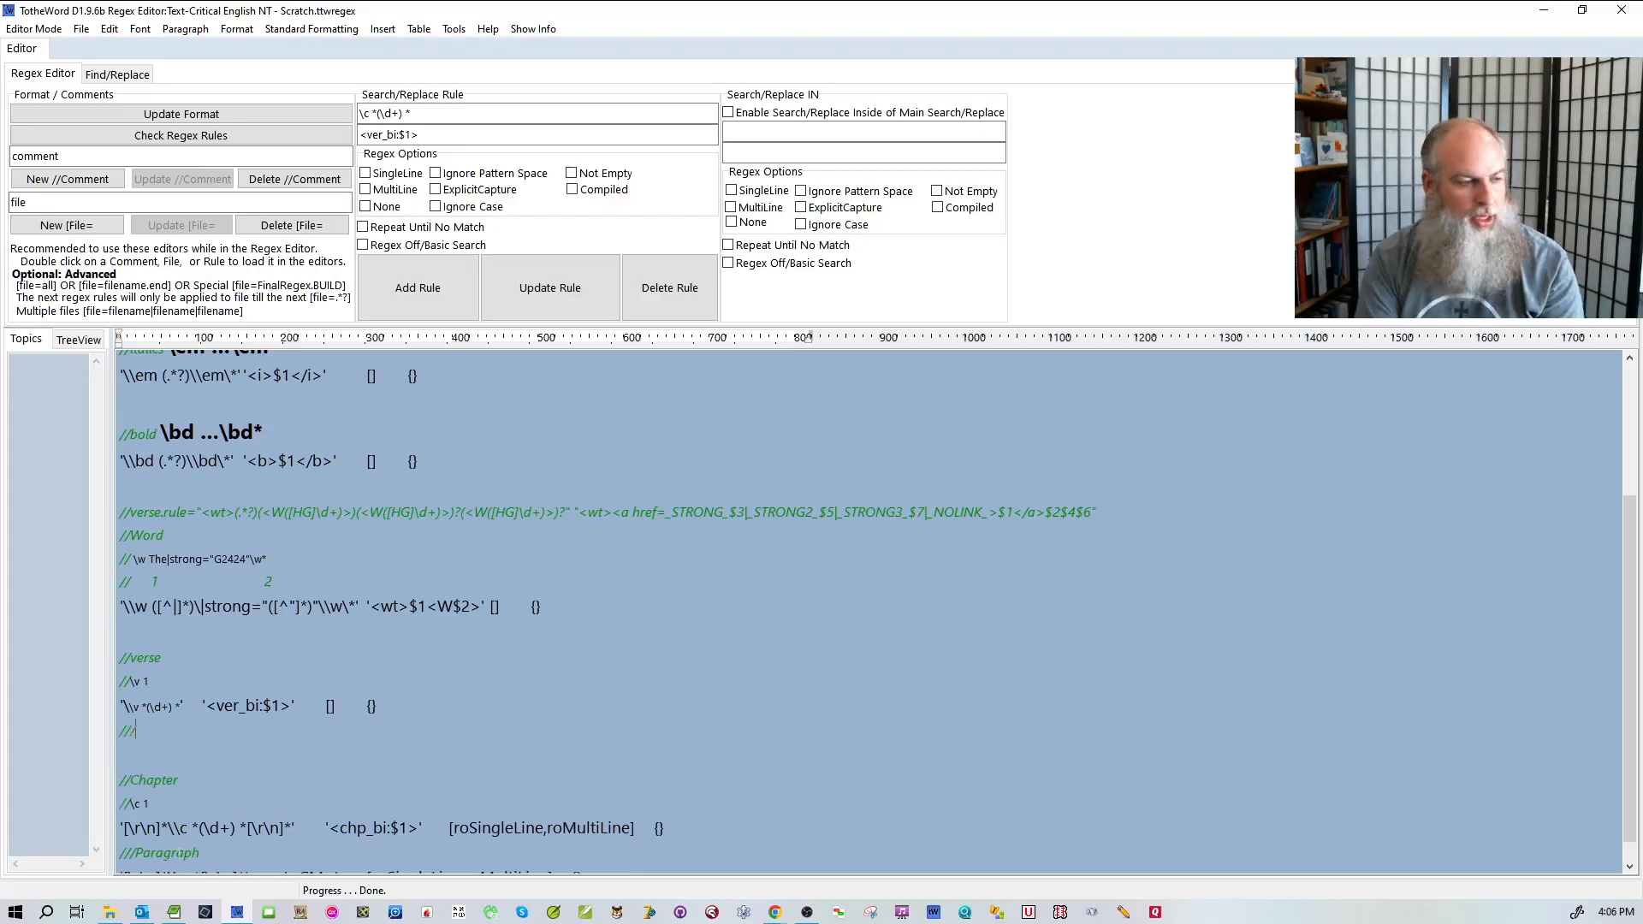
type("/Sec")
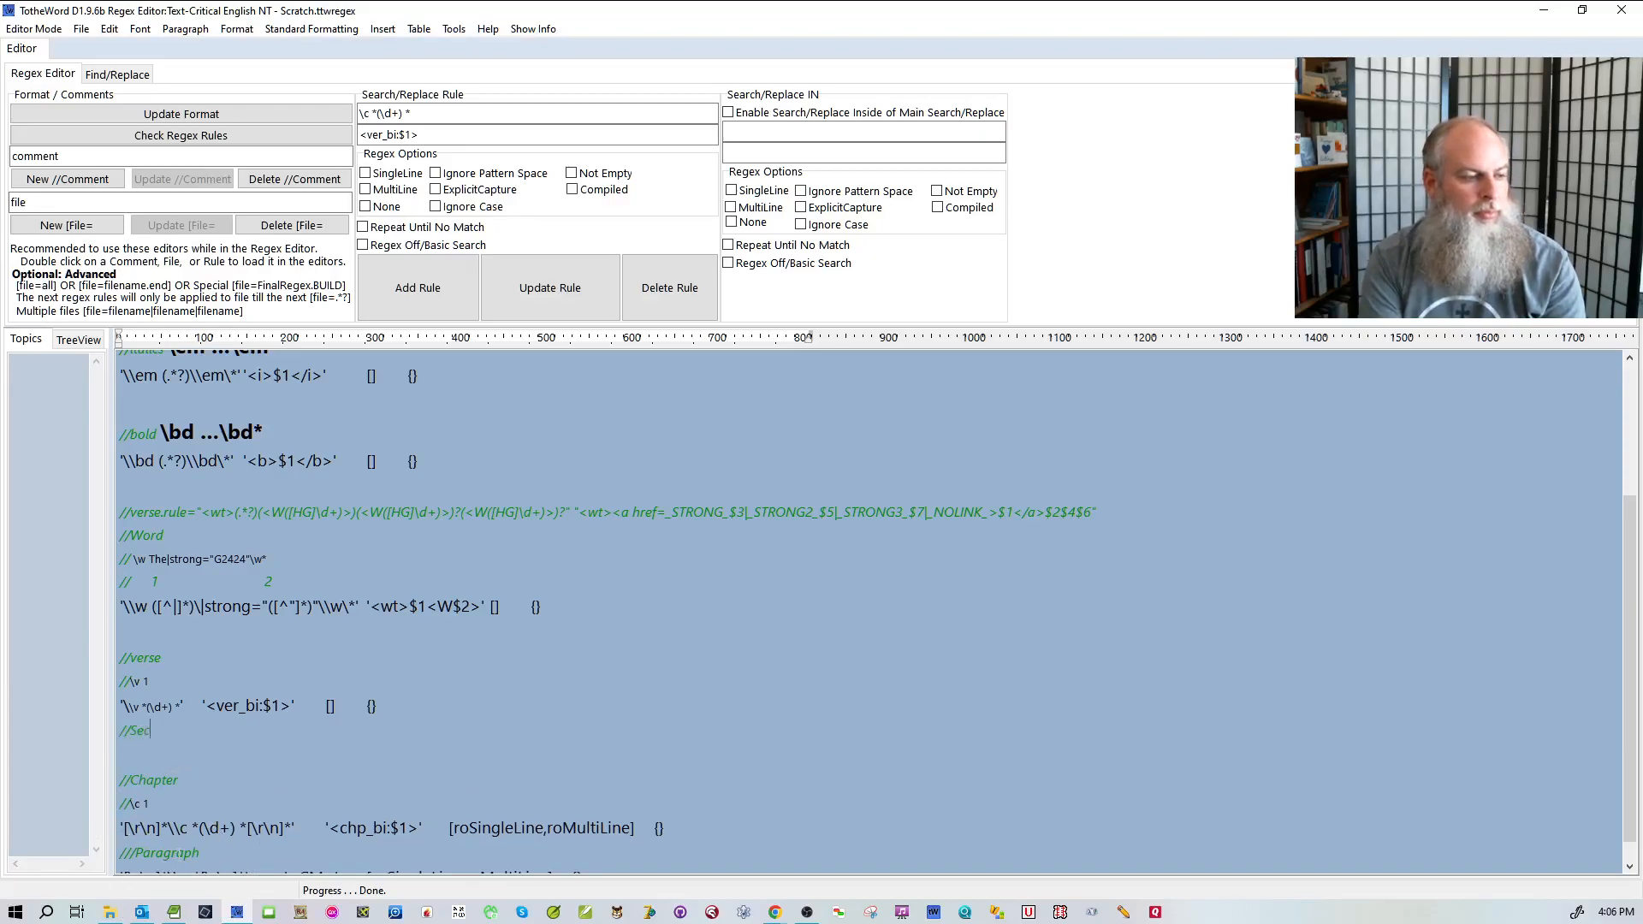
type("tion Heading")
key("Return")
type("//\\s1 The Genealogy of Jesus Christ")
- Look up the chapter heading tags in the Bible Module Specifications help and return to the blank line under the section heading comments
left_click(487, 28)
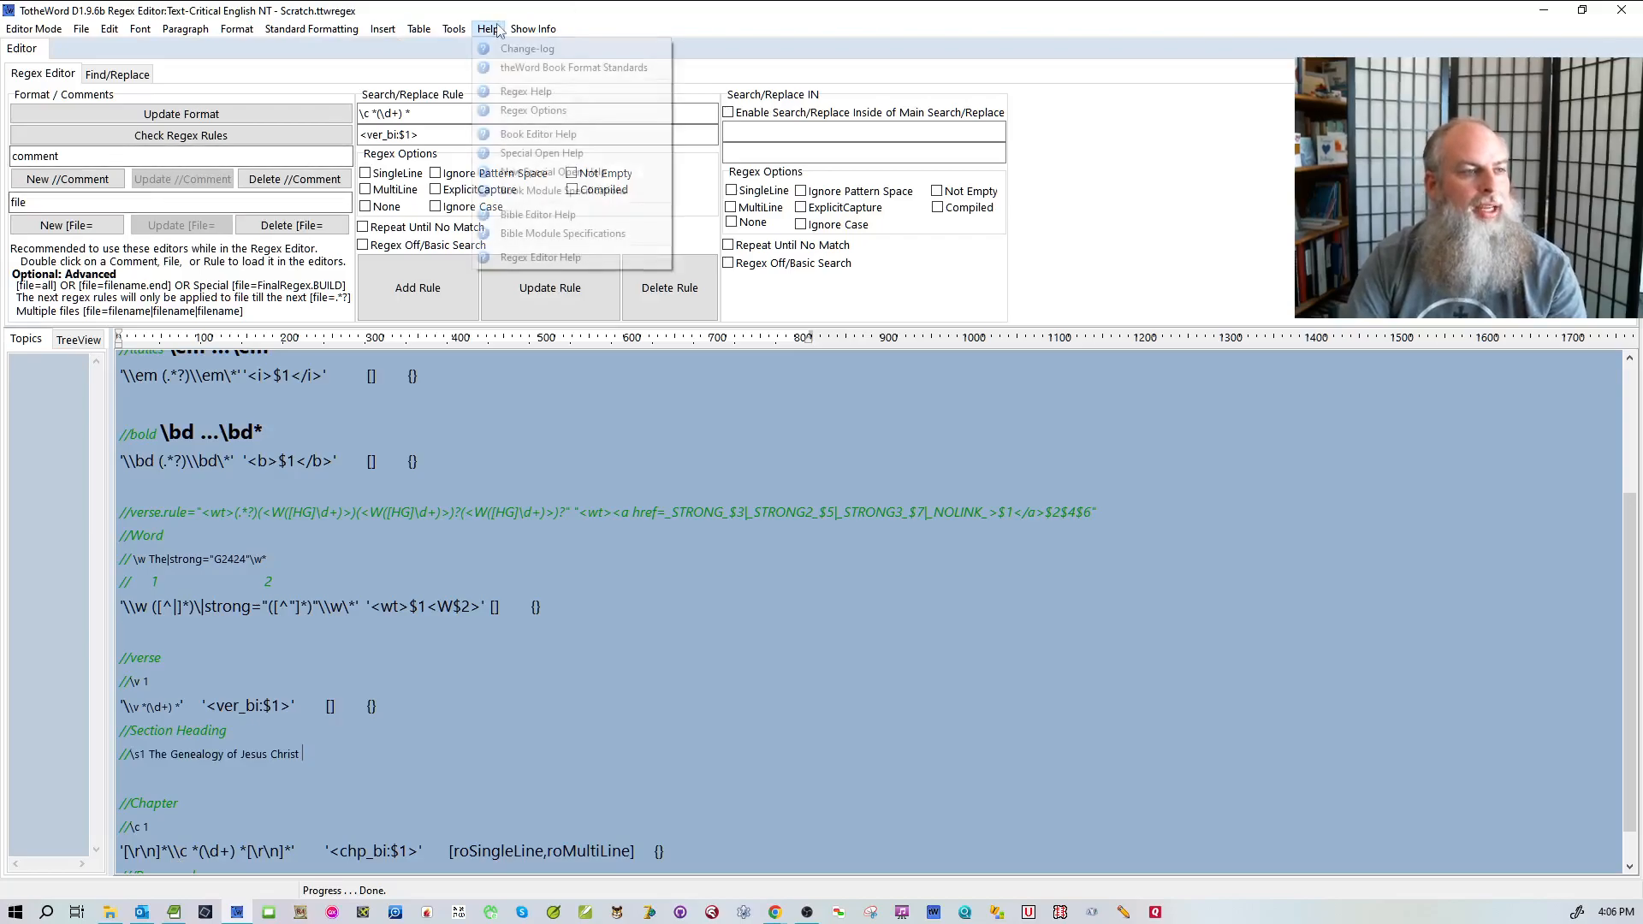
left_click(547, 238)
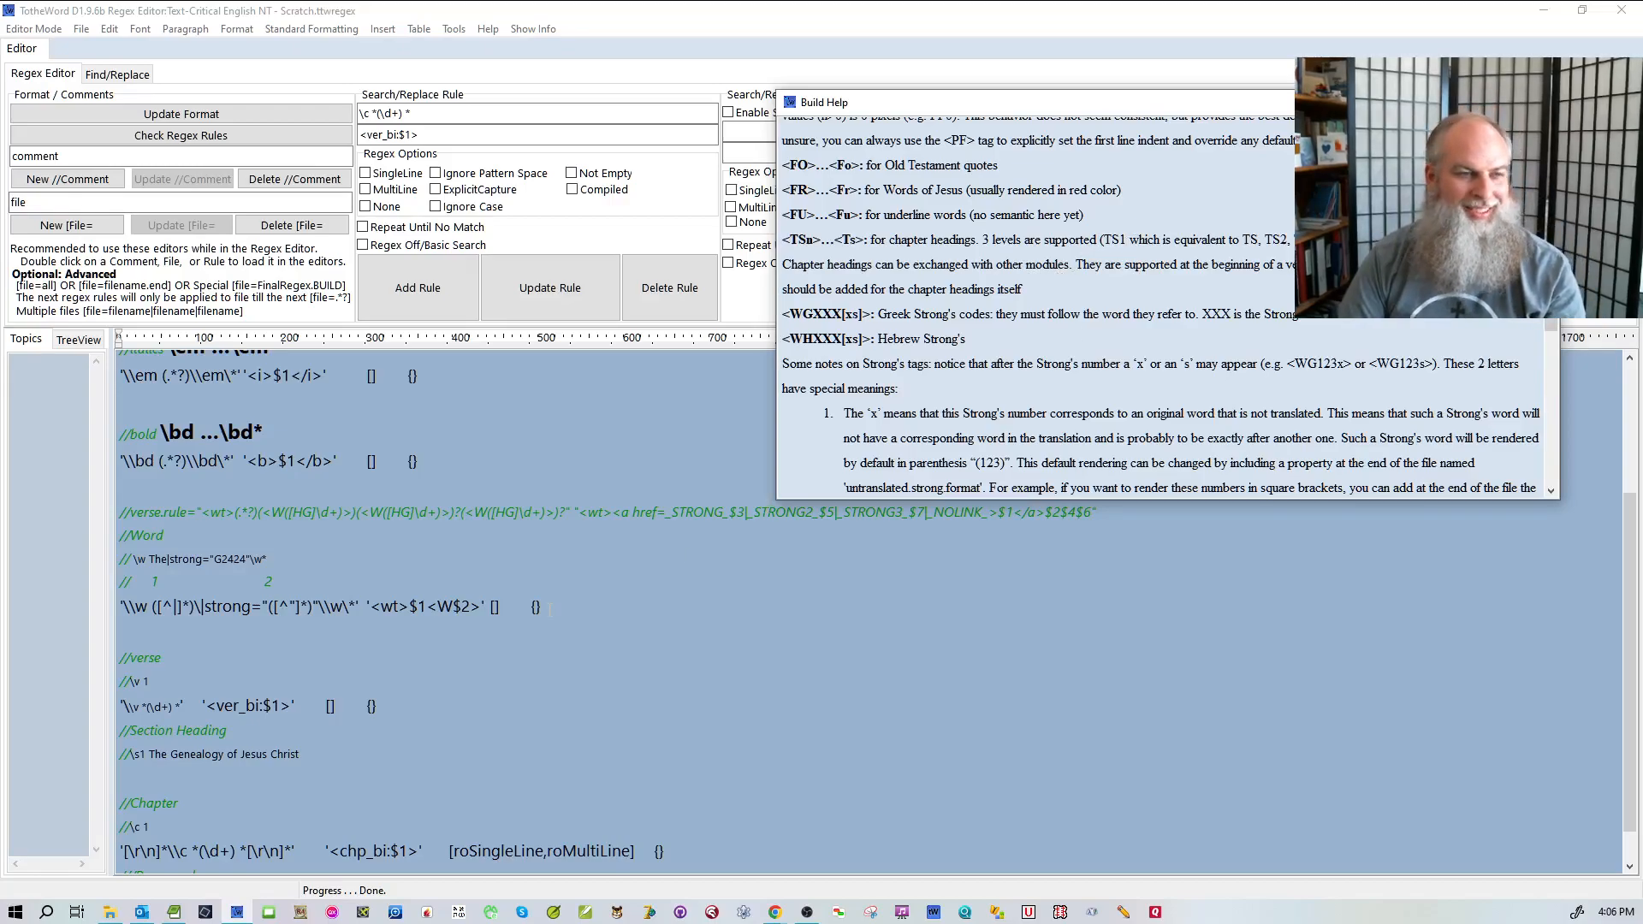
left_click(199, 773)
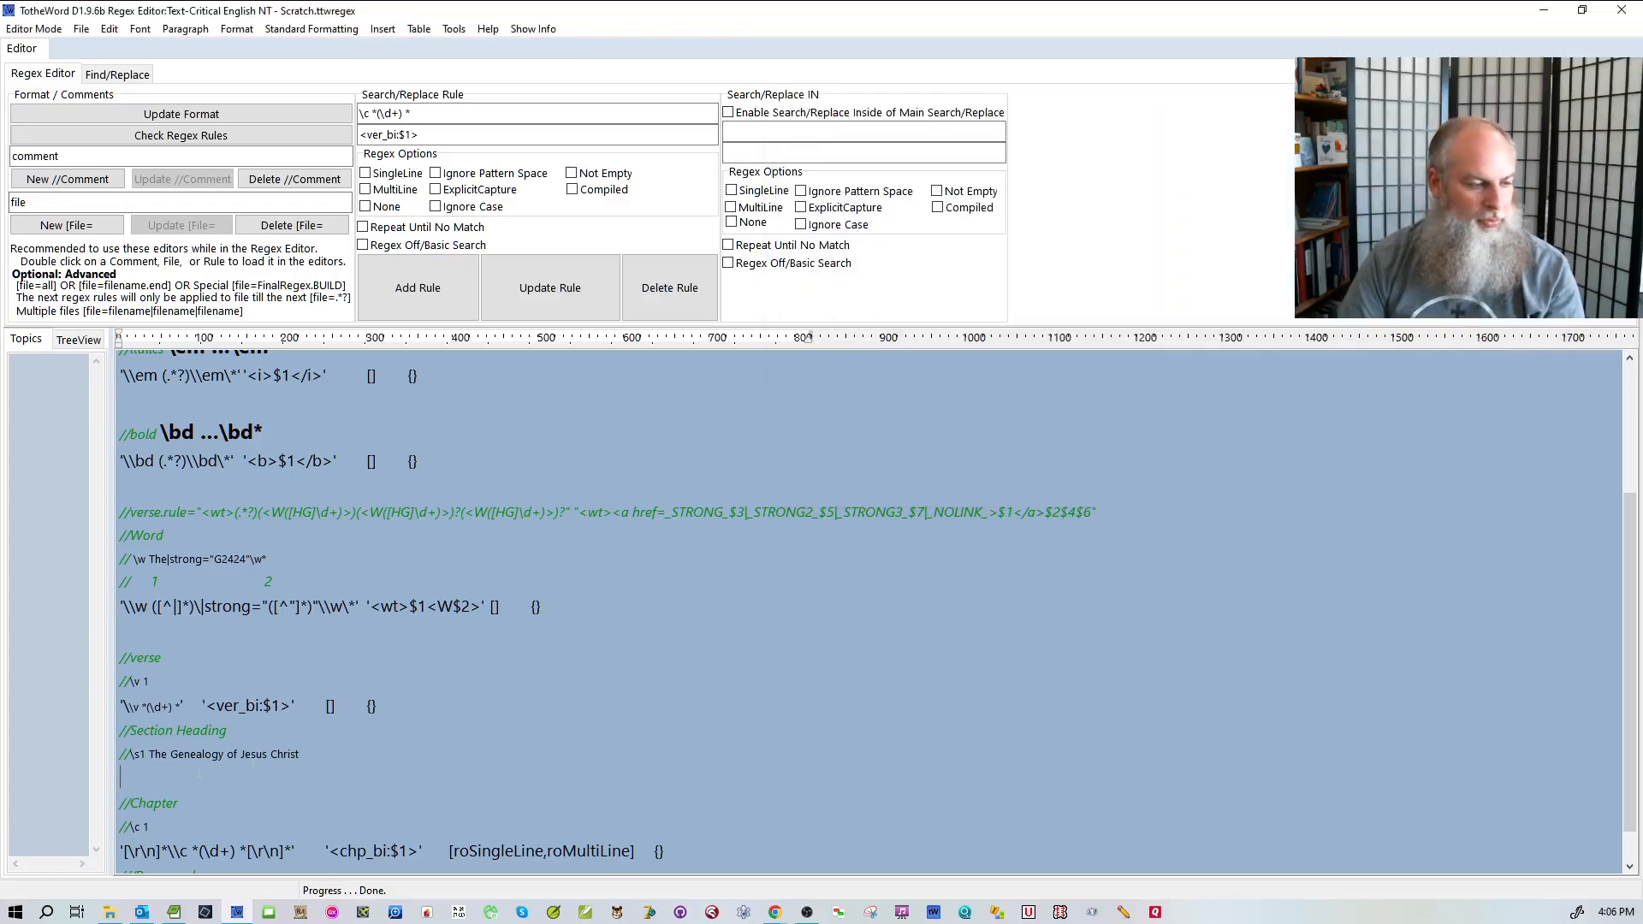
- Insert a section heading rule with the search pattern [\r\n]*\\s(\d+) *(.*?), reusing the chapter rule's [\r\n]* prefix
key("ctrl+r")
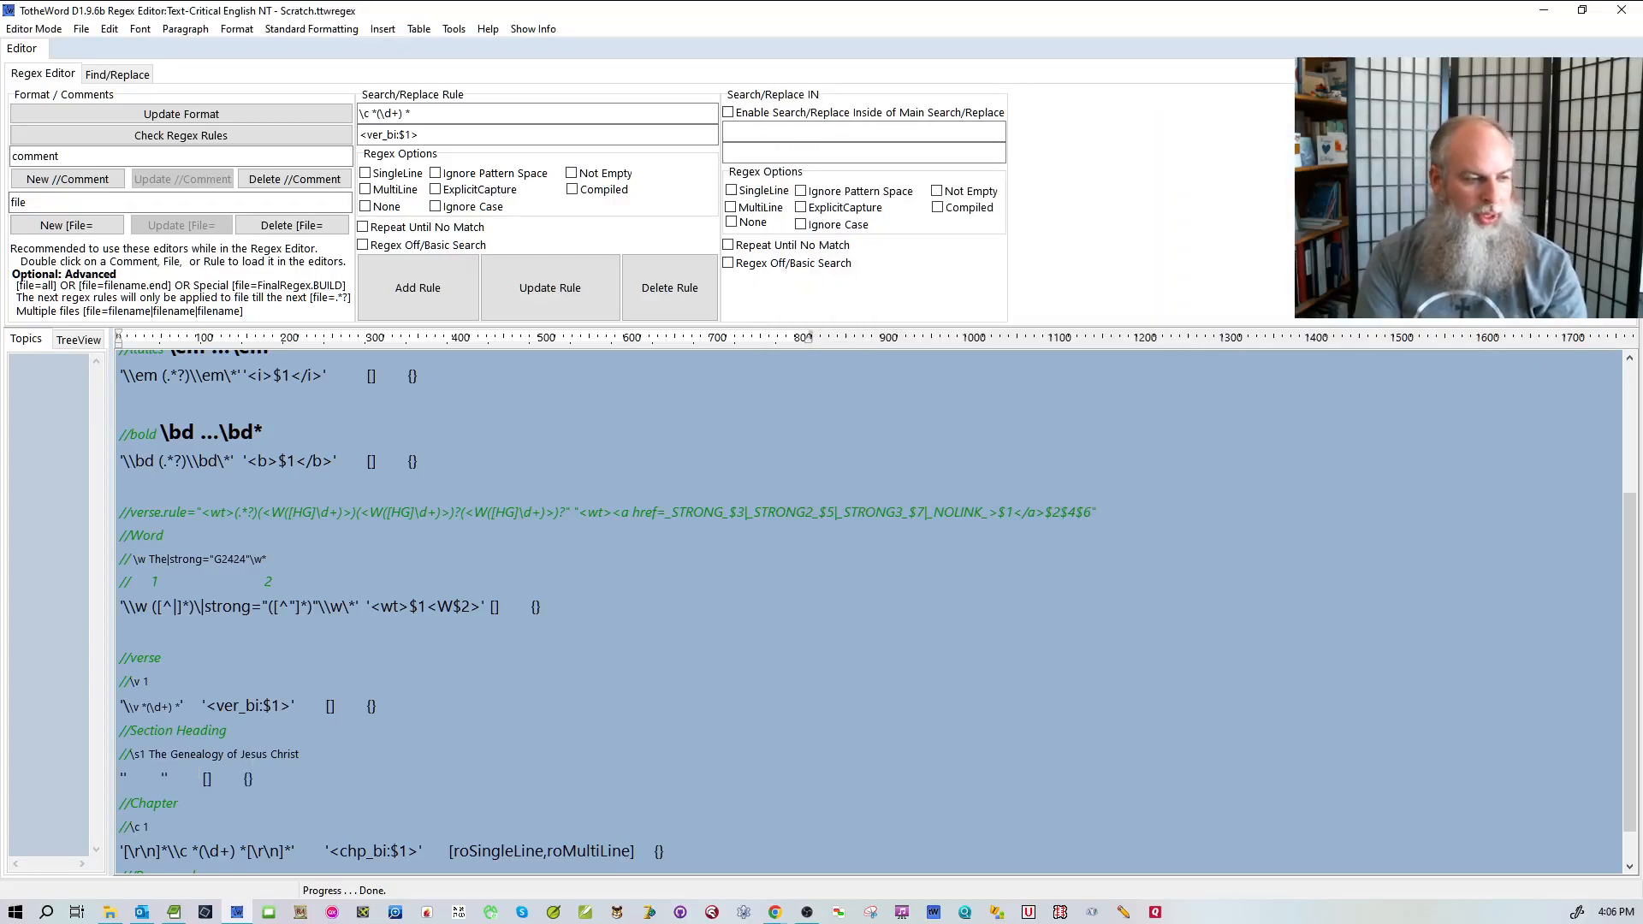
type("\\")
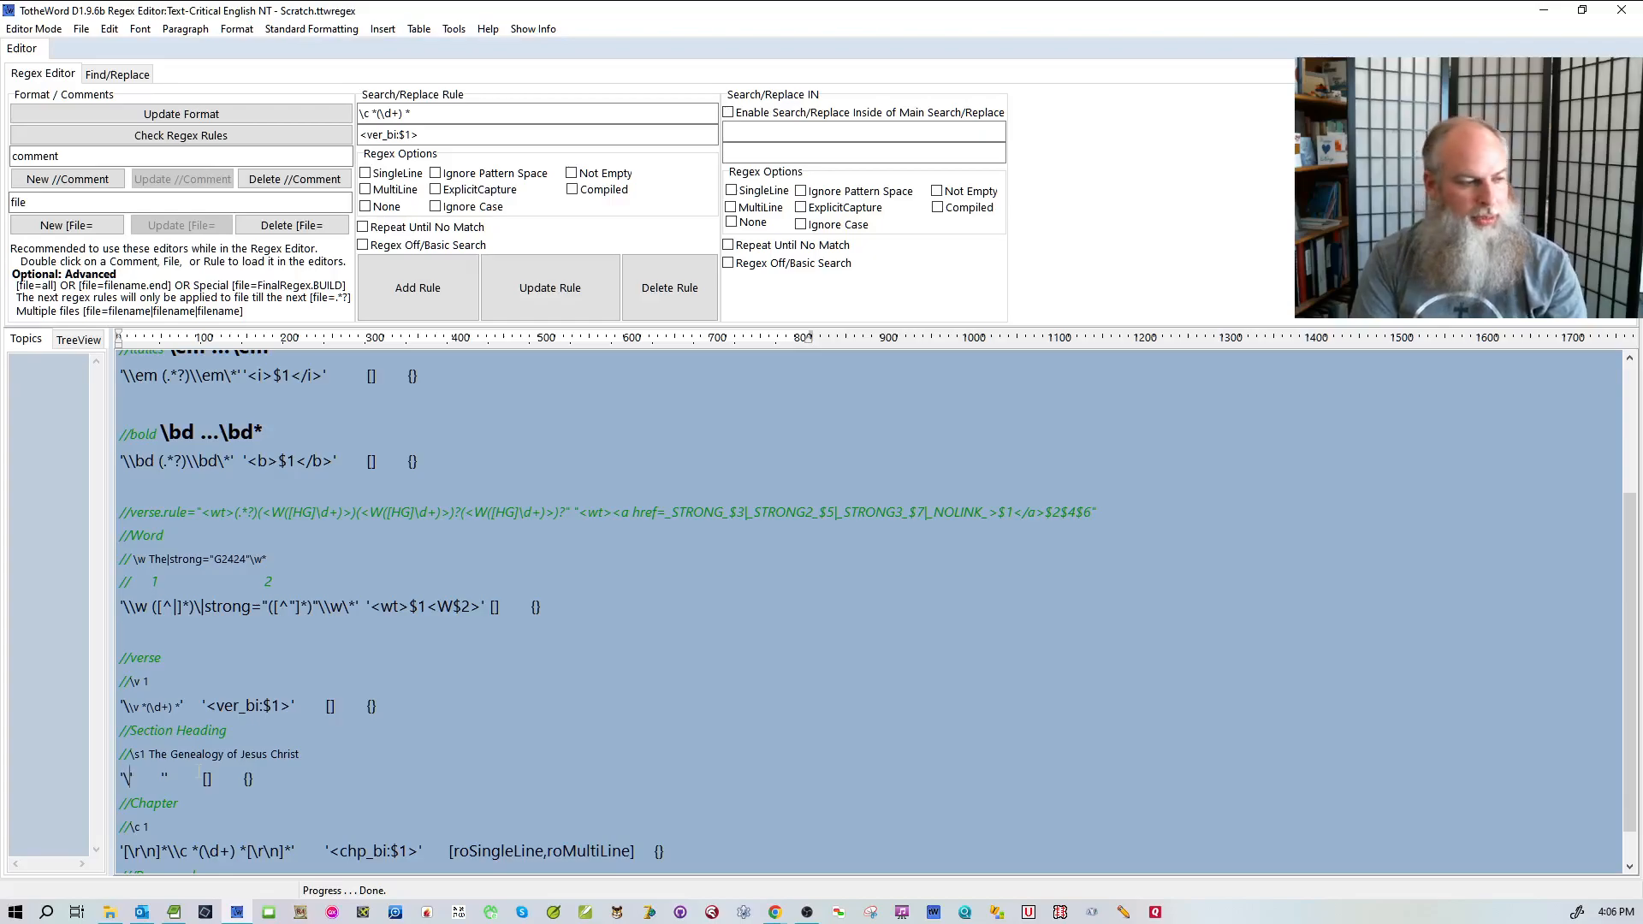
type("s1")
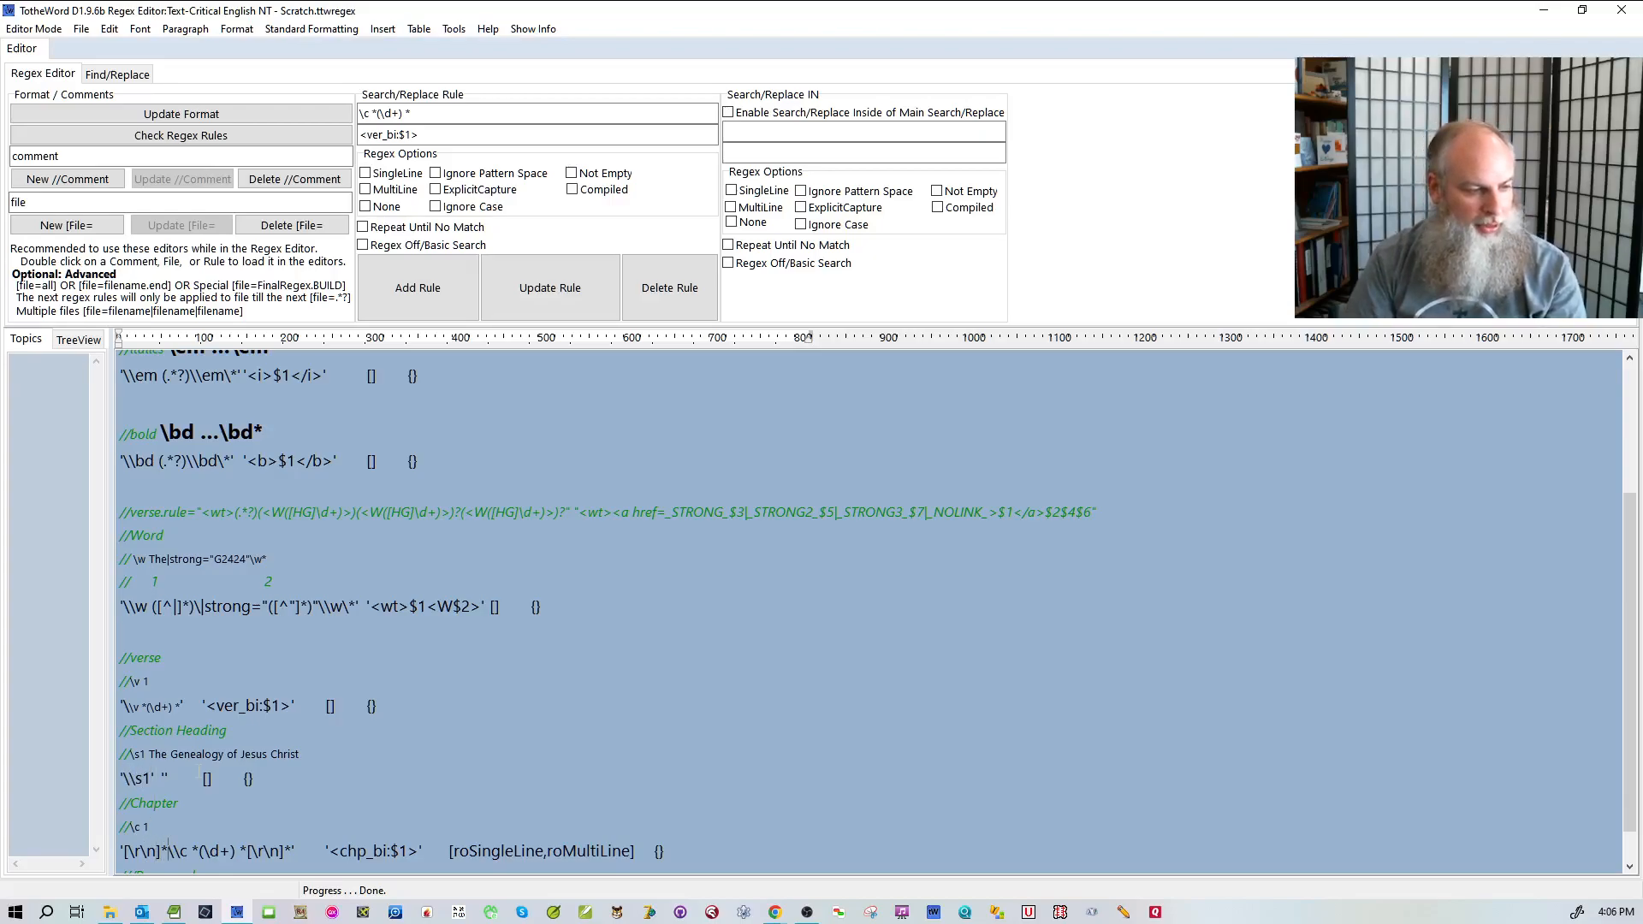
left_click_drag(169, 851, 125, 850)
key("ctrl+c")
left_click(125, 826)
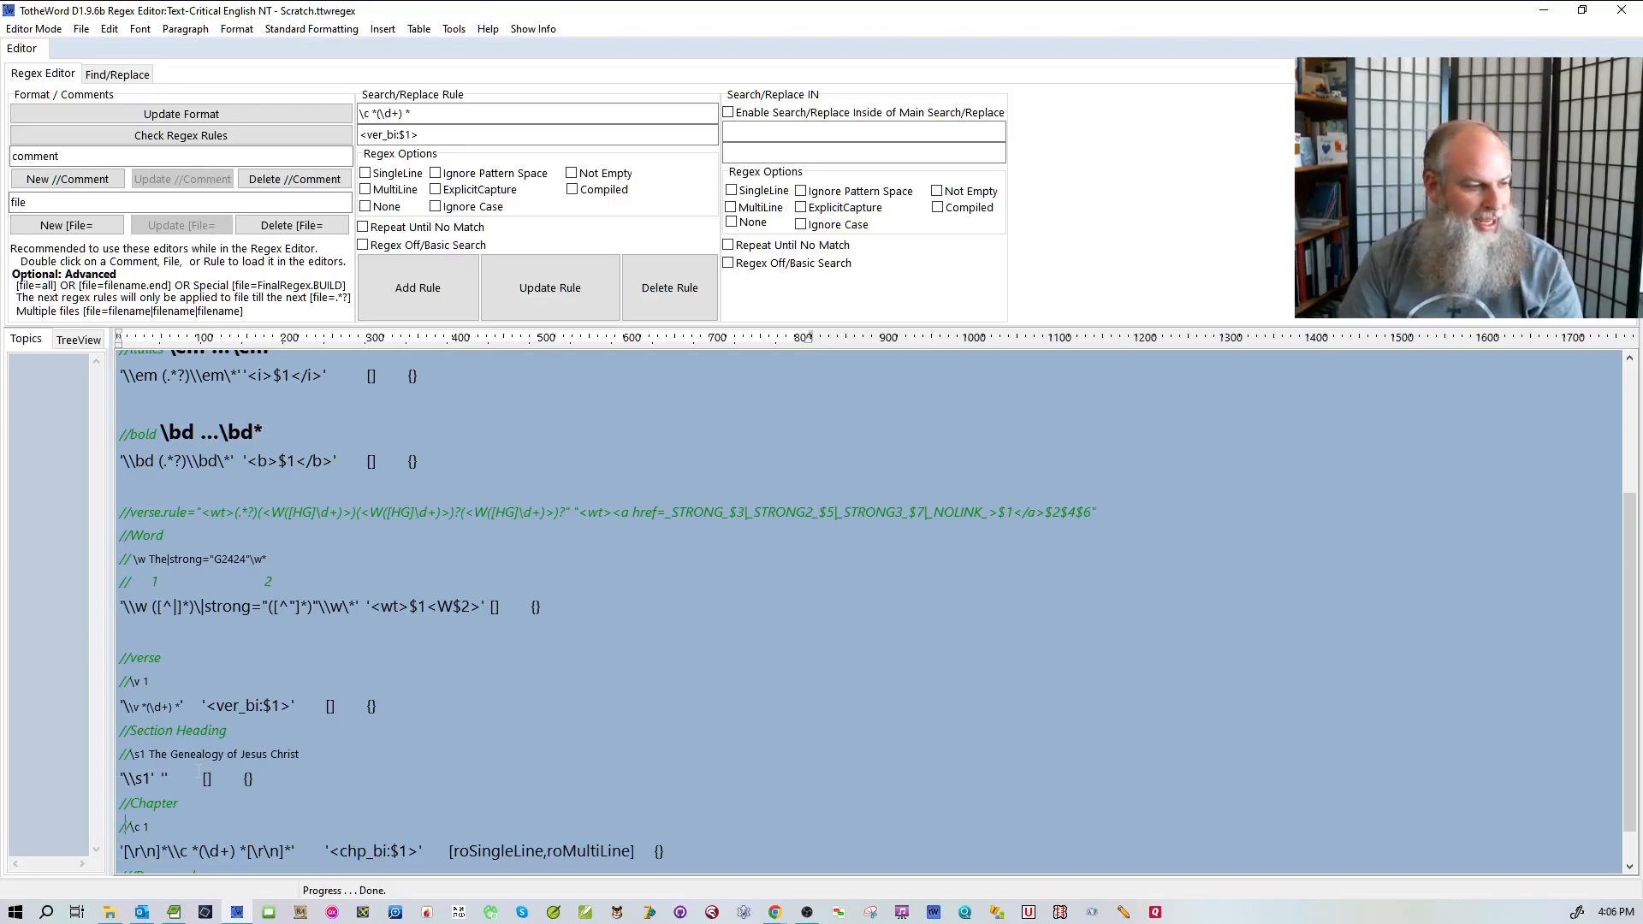
key("ctrl+v")
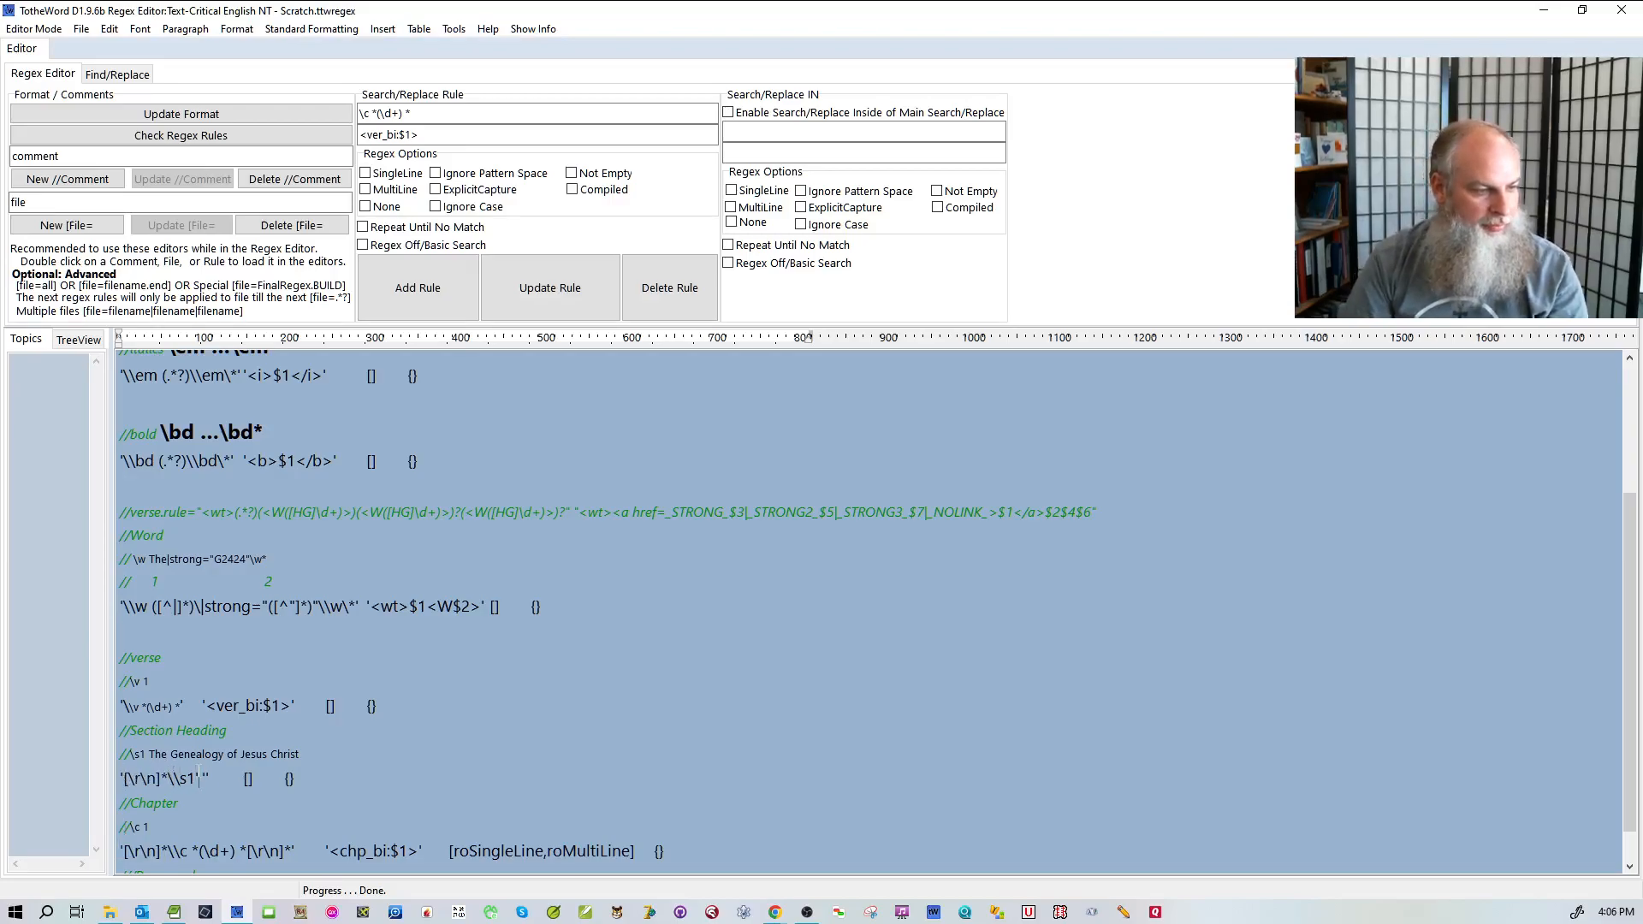
type("(\\d+) (.*?)")
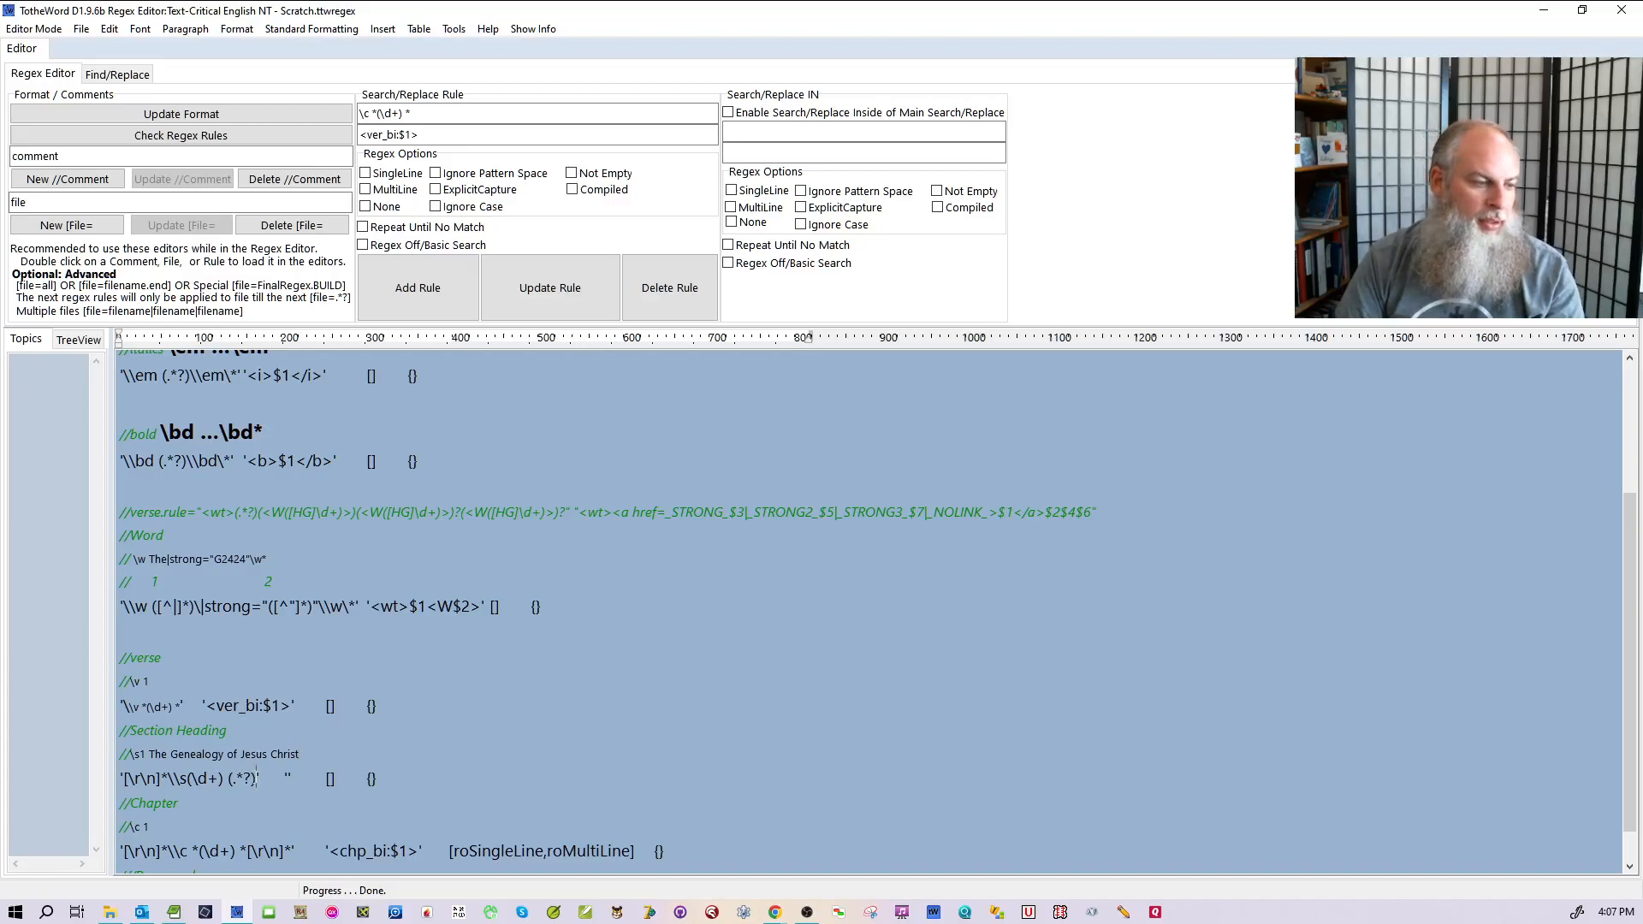
type("*")
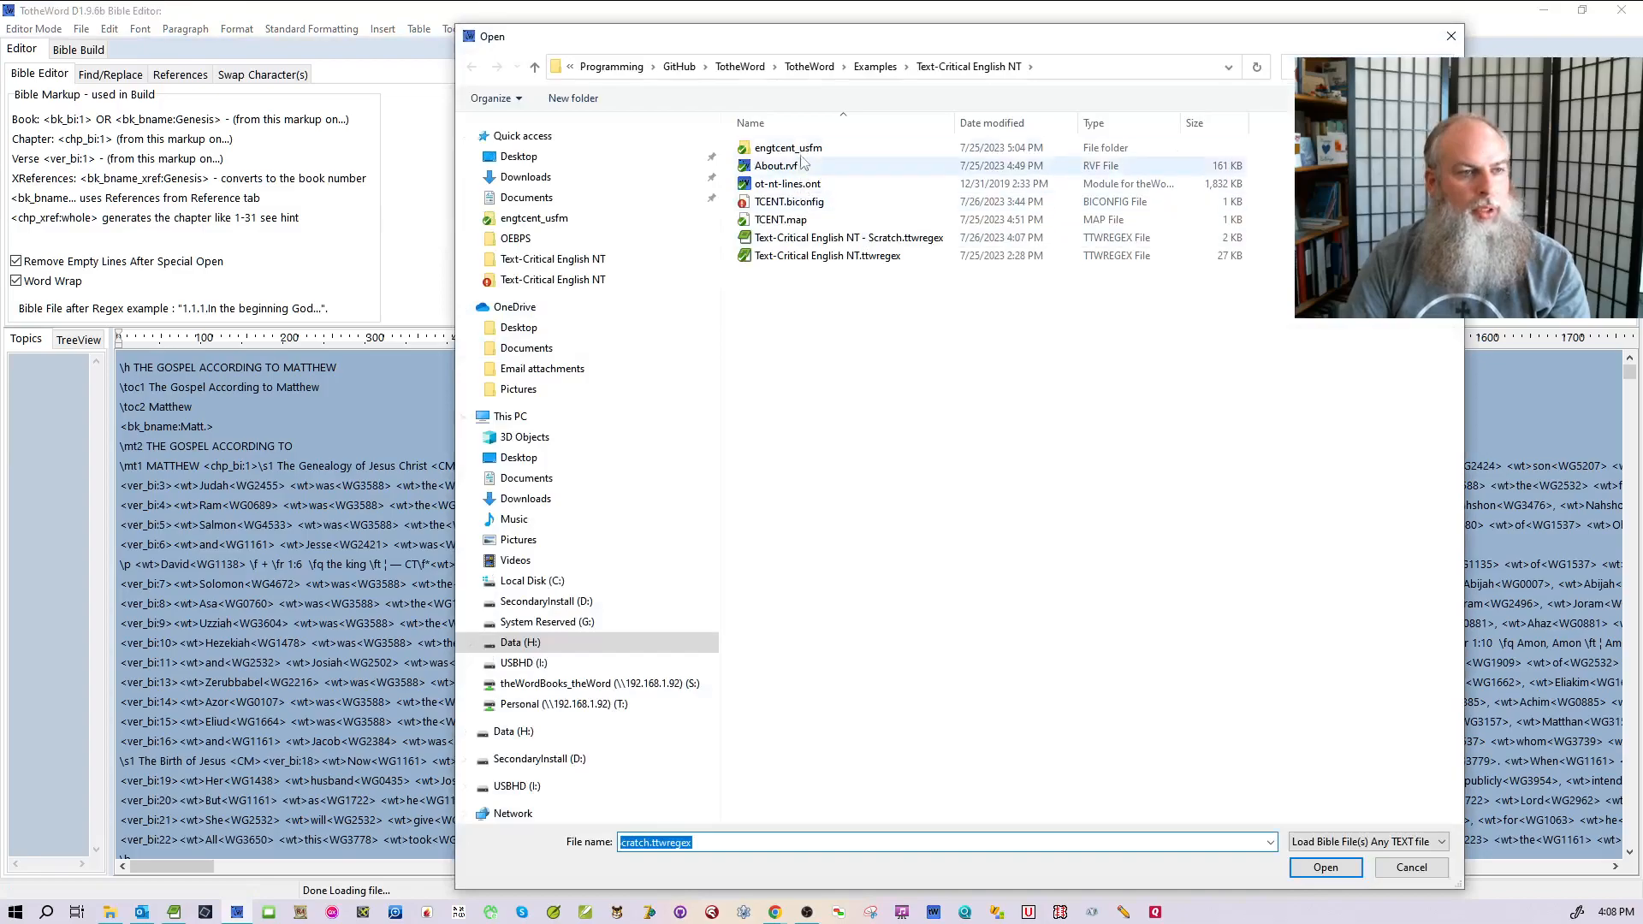
- Load the Matthew USFM file from the engtcent_usfm folder into the Bible Editor and inspect the \c 1 marker in the processed text
left_click(796, 147)
double_click(795, 147)
left_click(772, 166)
double_click(772, 166)
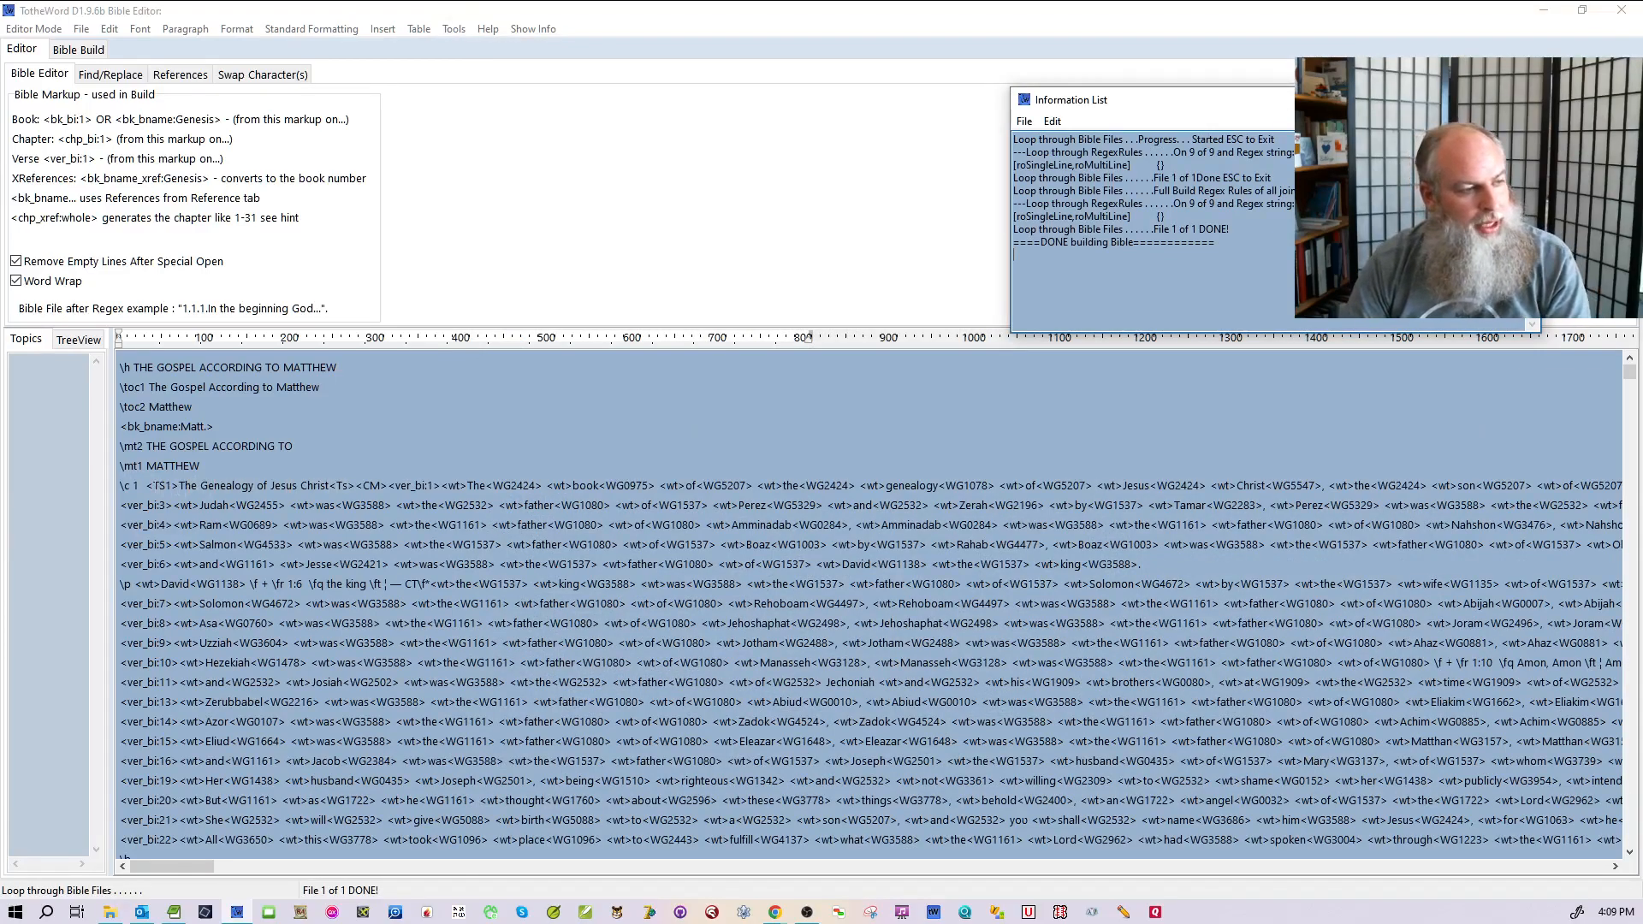
left_click_drag(147, 486, 114, 486)
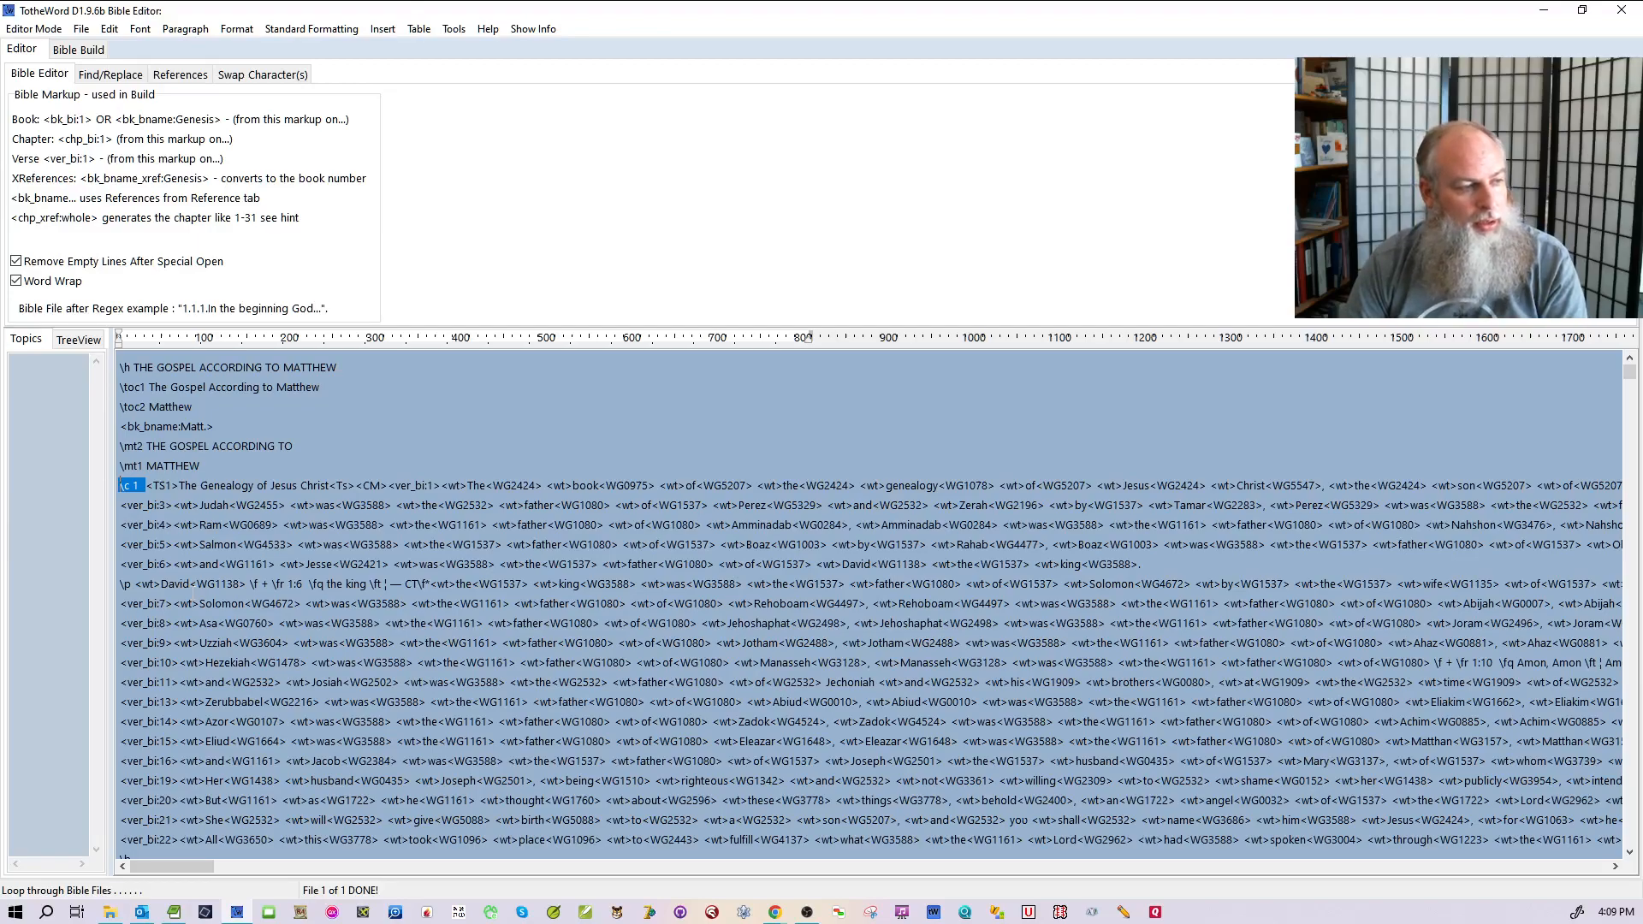
left_click(138, 485)
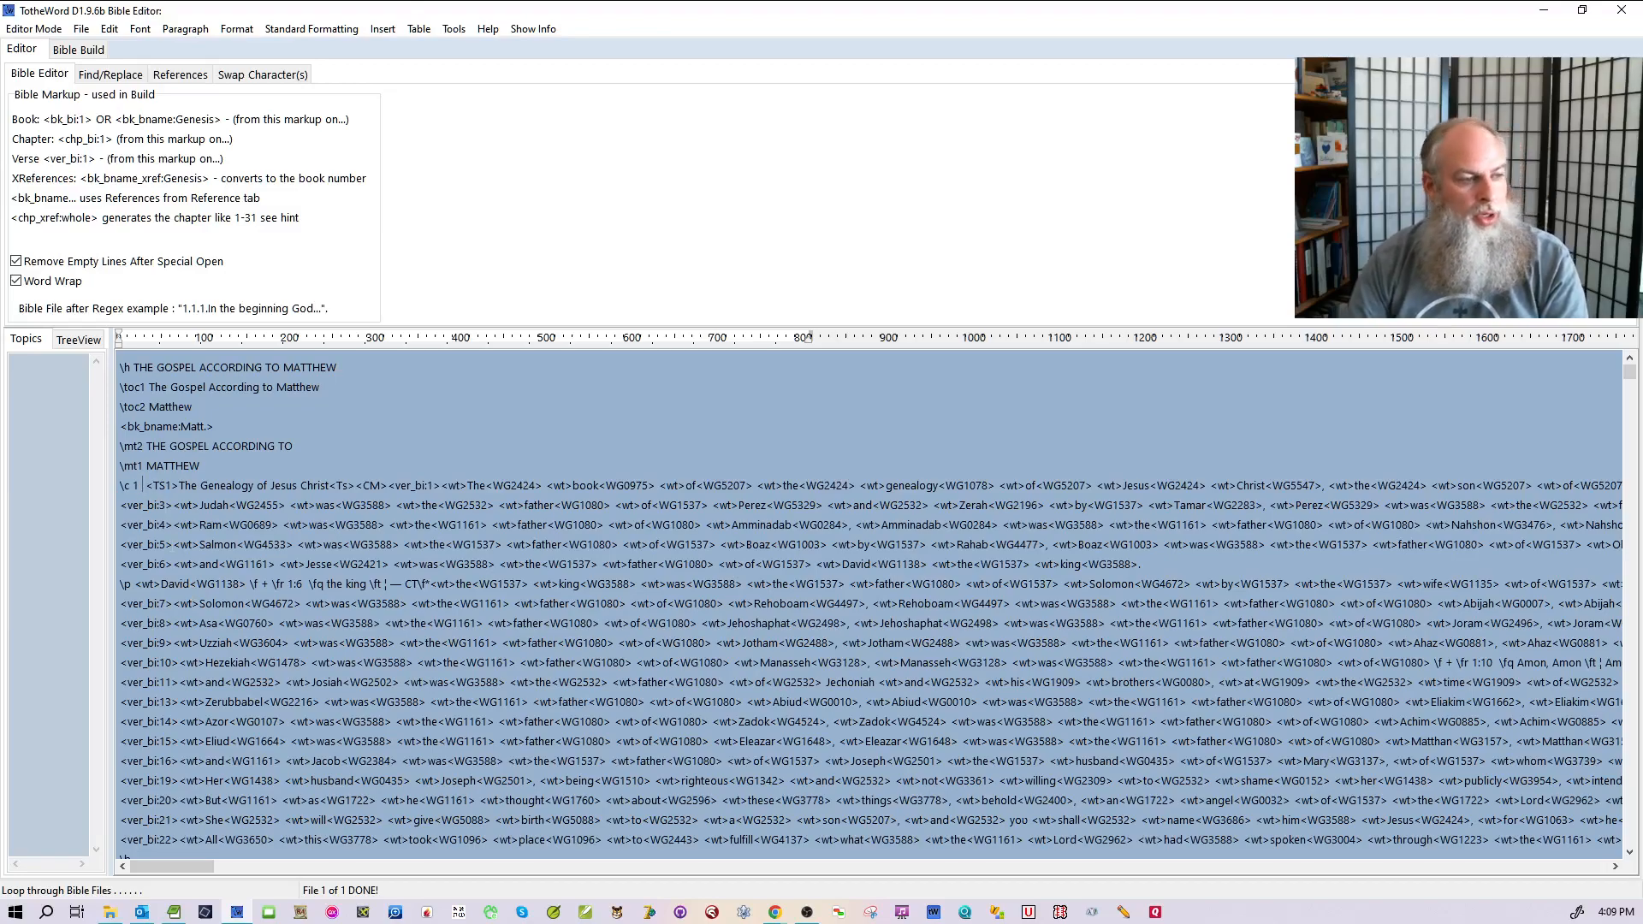
- Remove the $ anchor from the chapter rule's search pattern, making it [\r\n]*\\c *(\d+) *[\r\n]*, and save the regex file
left_click(34, 30)
left_click(47, 68)
left_click(250, 802)
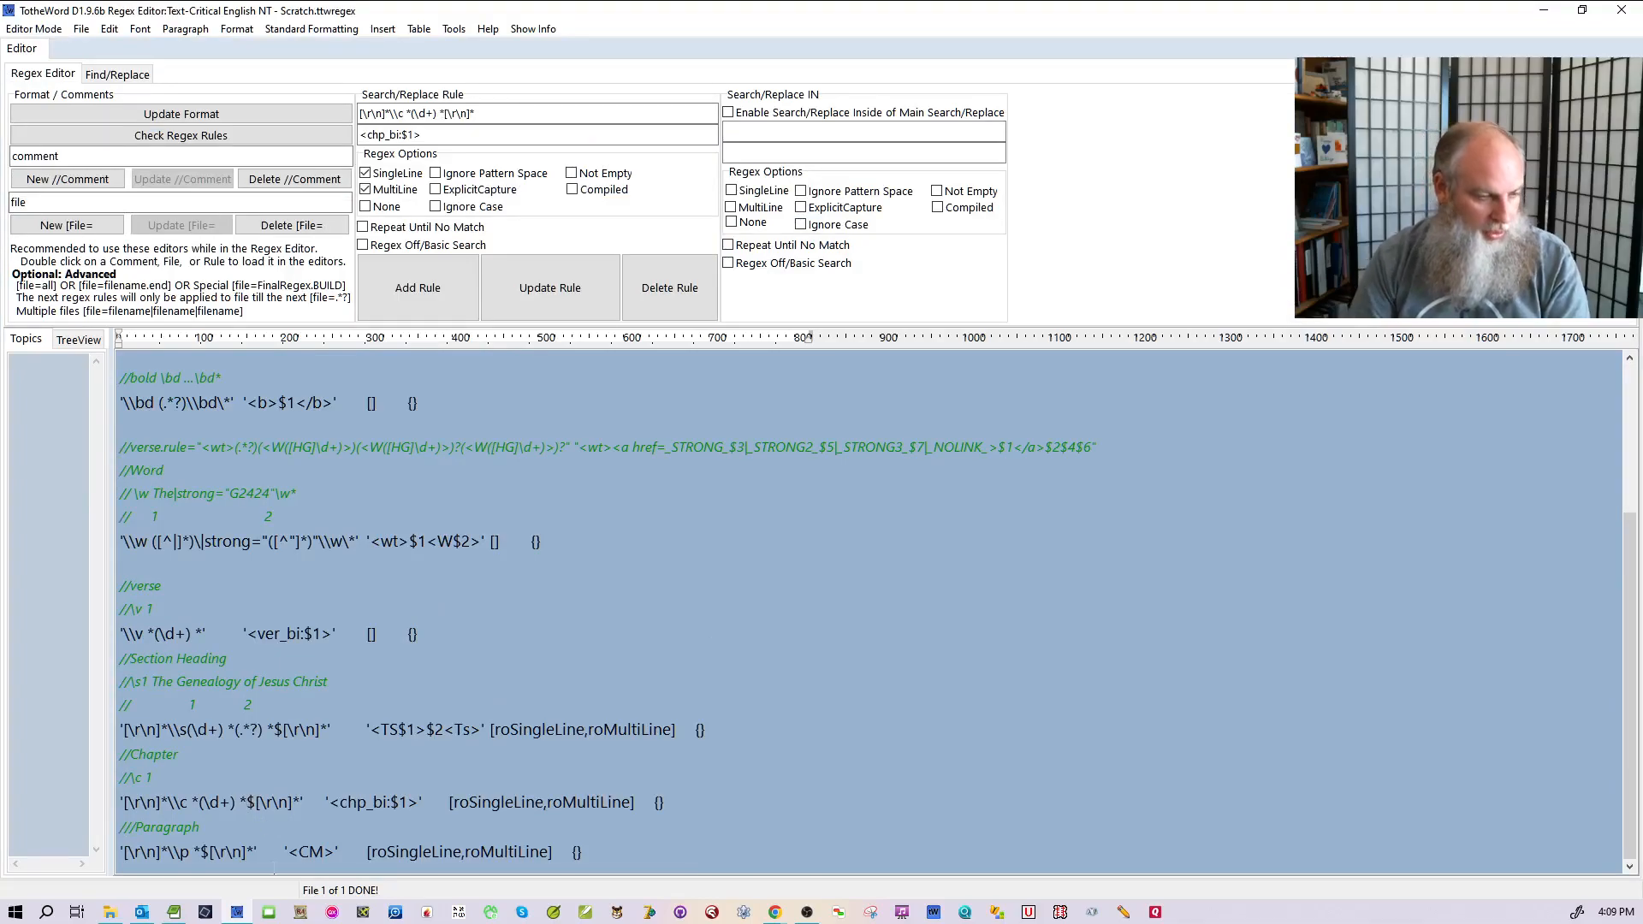
key("Delete")
key("ctrl+s")
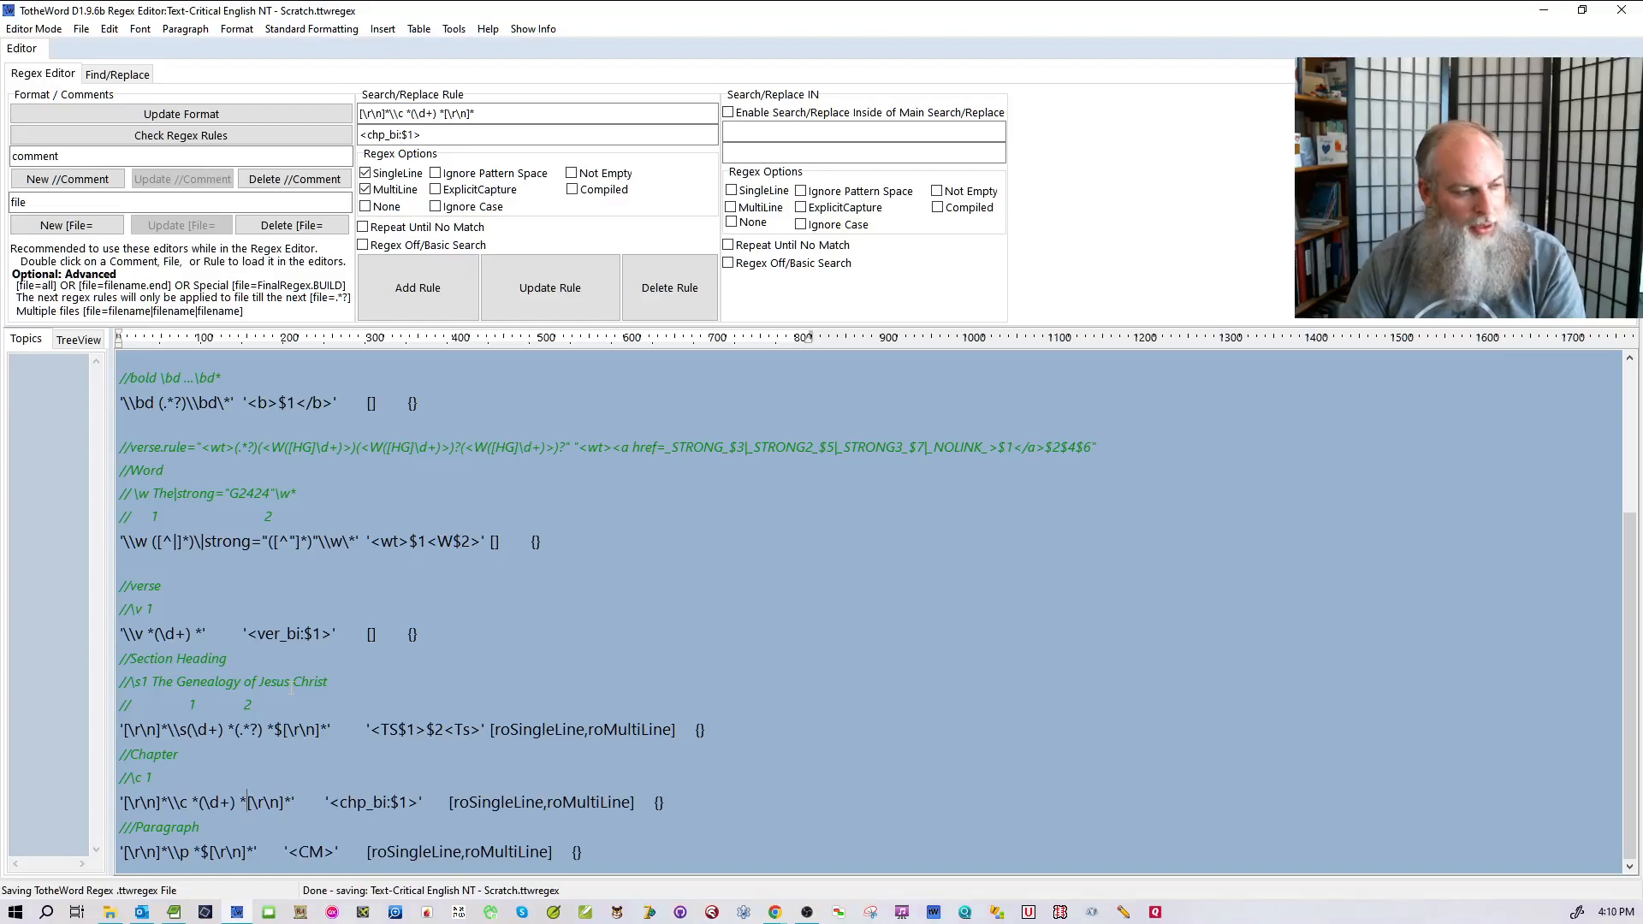
- Switch to the Bible Editor without saving the untitled document and reload the Matthew USFM file with the revised chapter rule
left_click(34, 29)
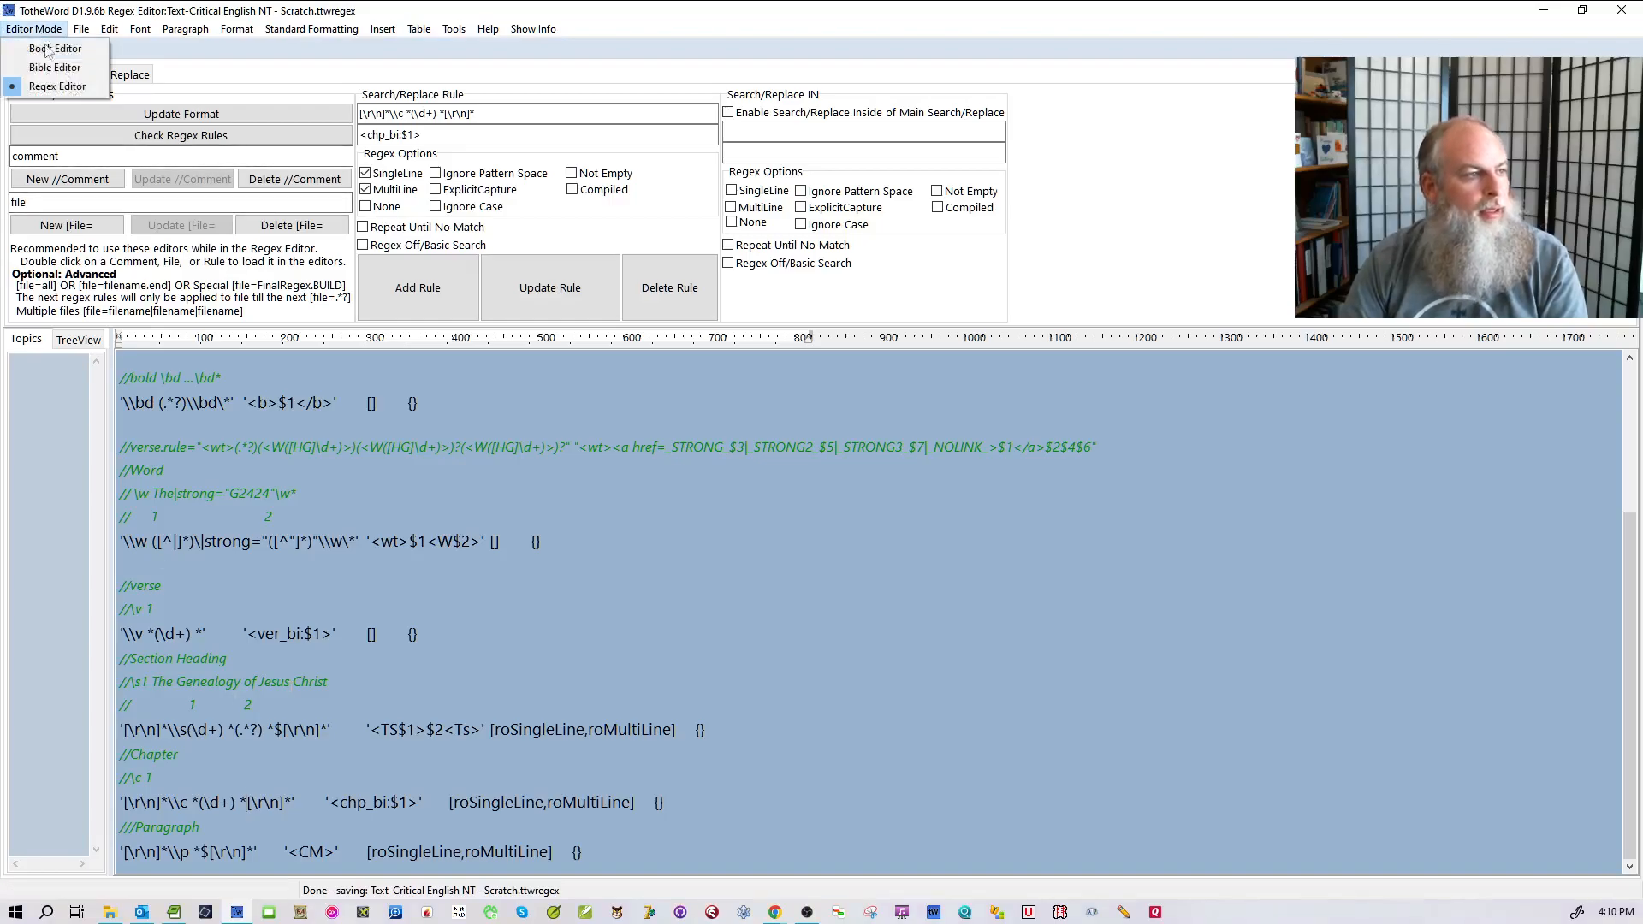
left_click(44, 67)
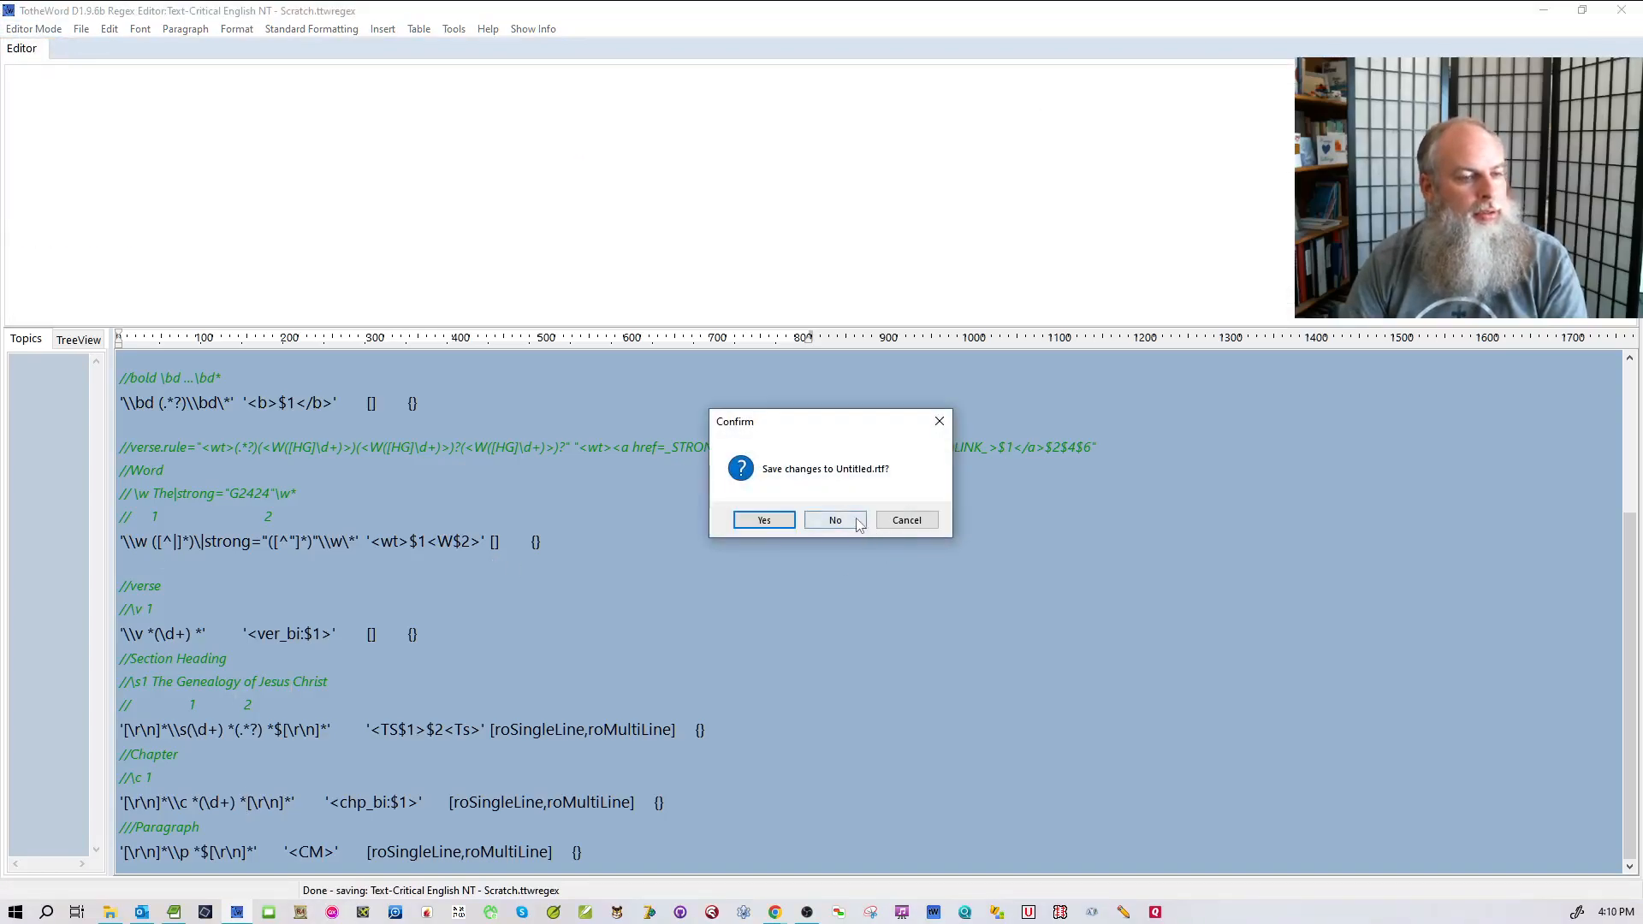
left_click(837, 517)
left_click(81, 29)
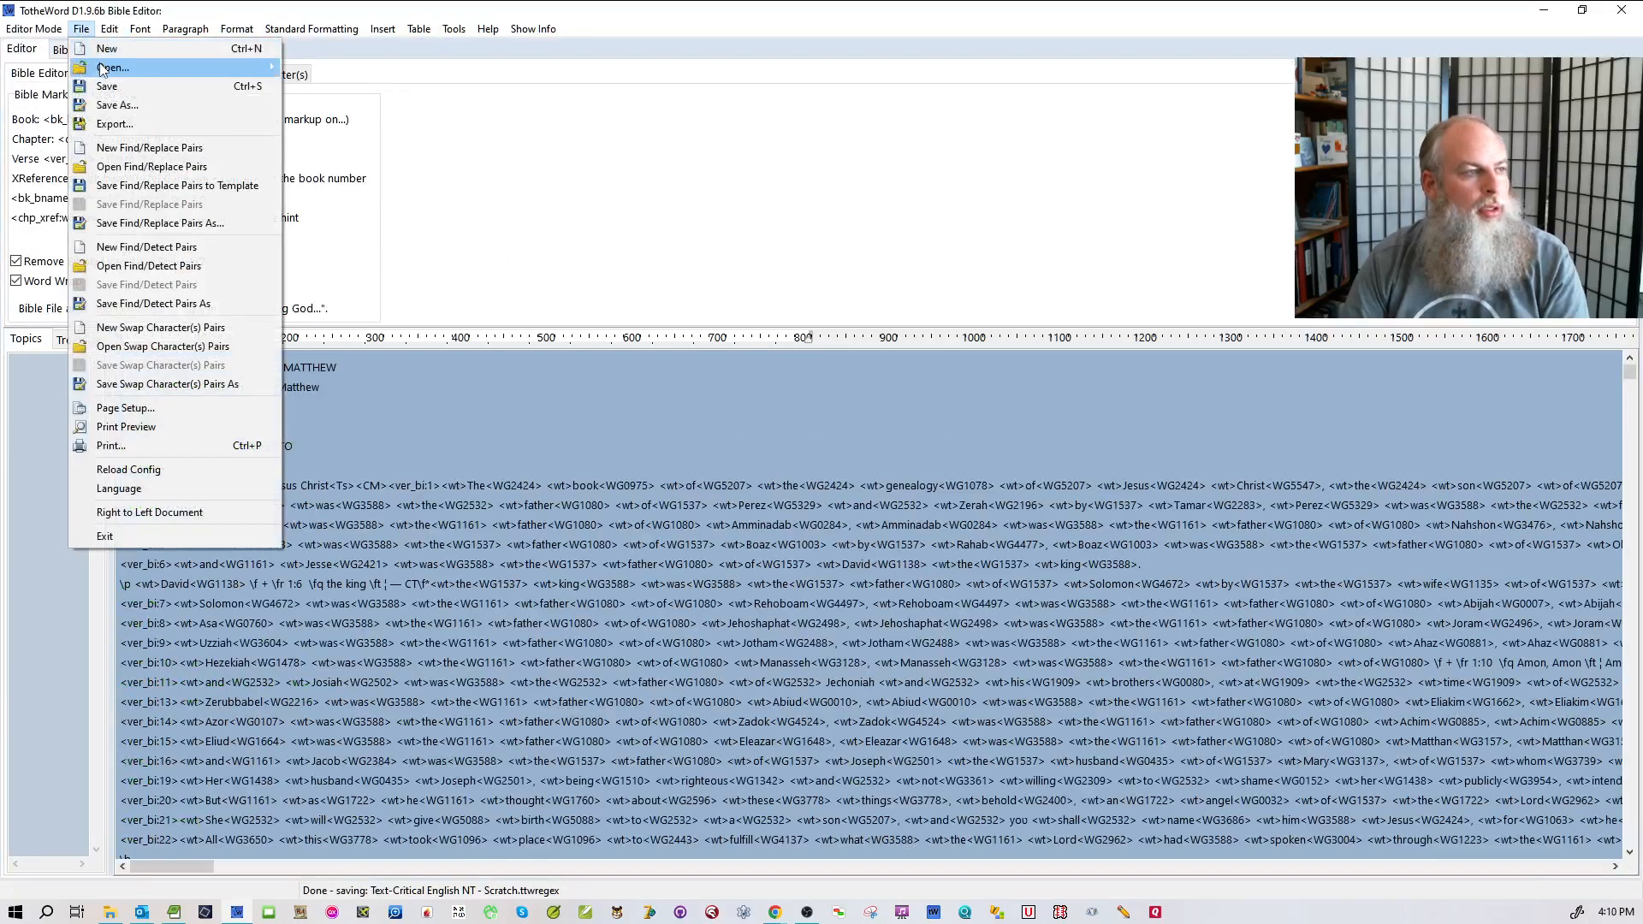
mouse_move(171, 67)
mouse_move(325, 89)
left_click(513, 225)
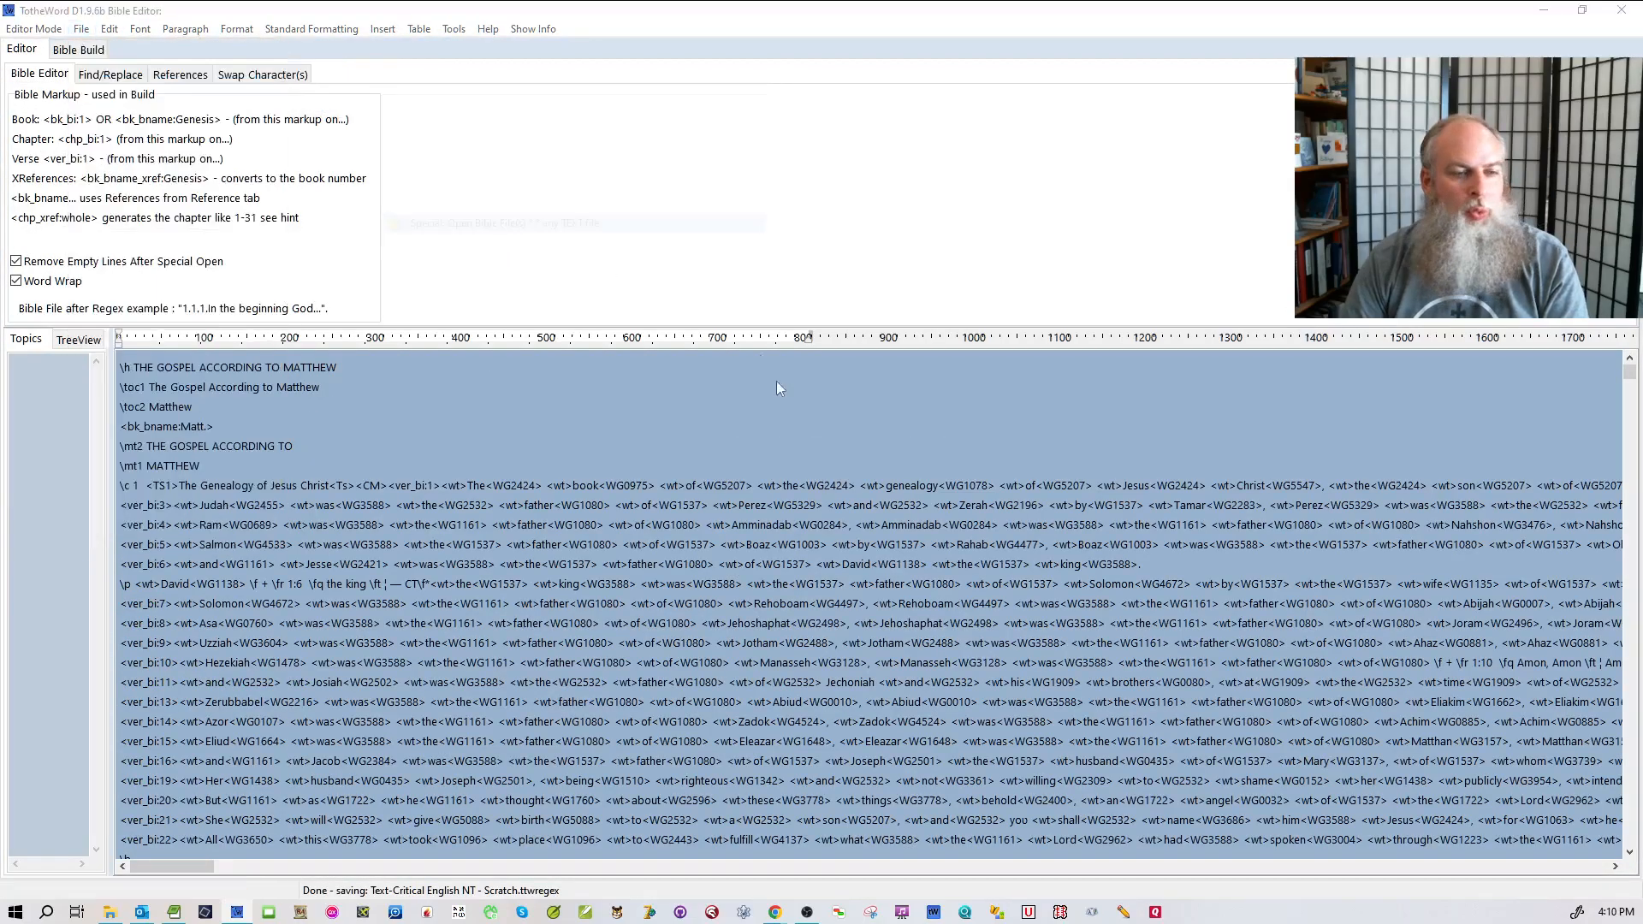
double_click(836, 167)
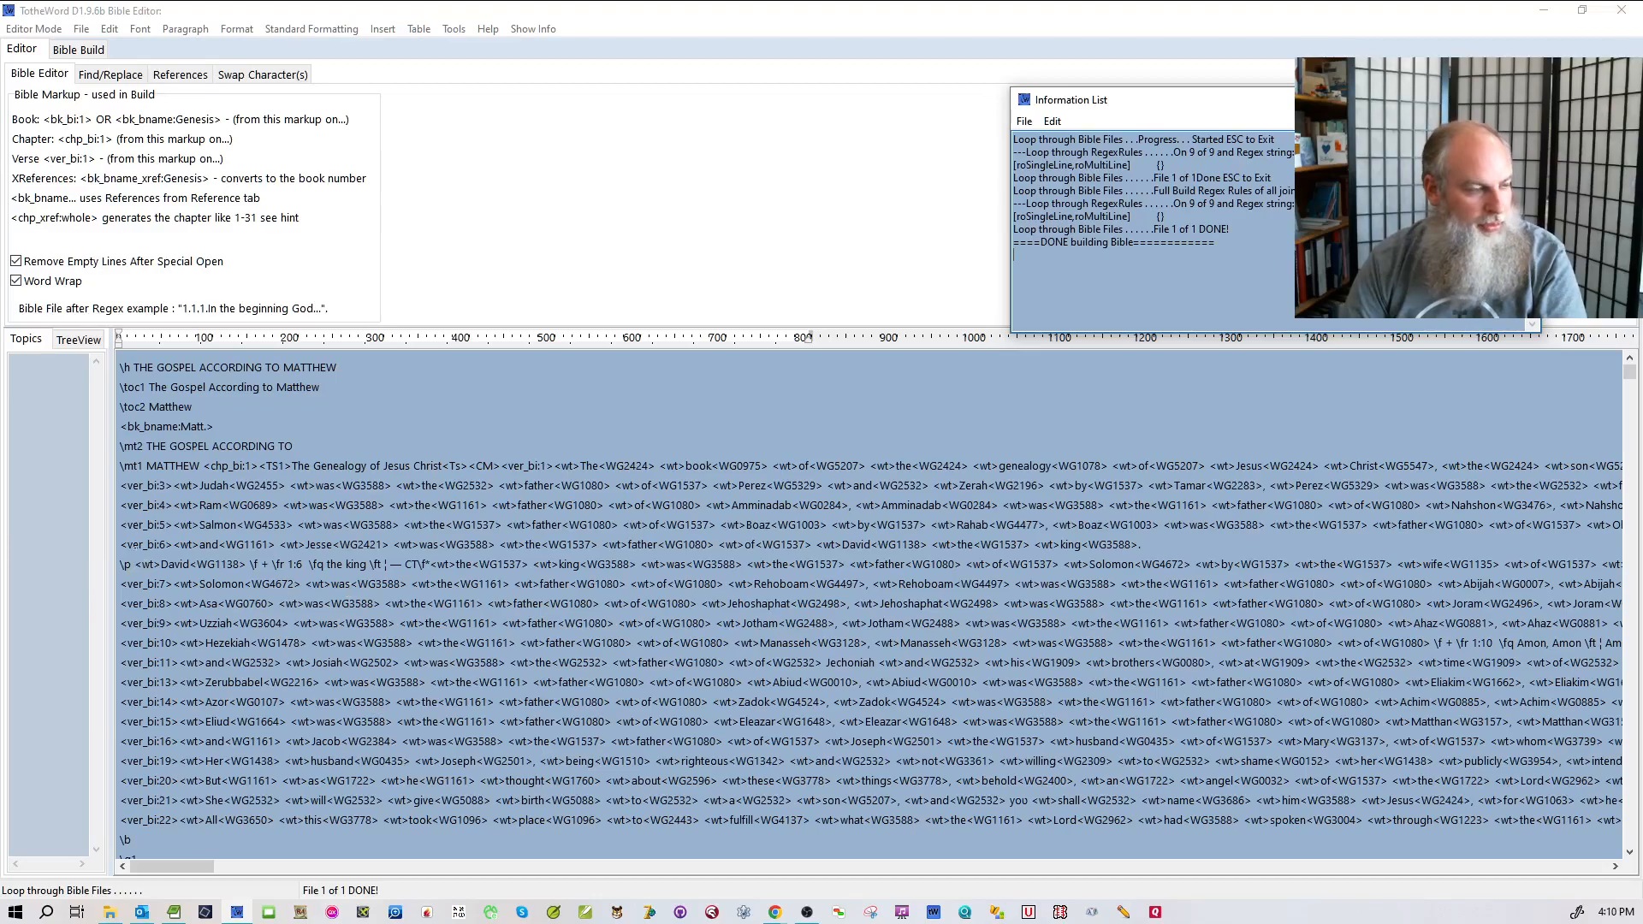
- Remove the $ anchor from the paragraph rule in the Regex Editor, making its search pattern [\r\n]*\\p *[\r\n]*, and save the regex file
left_click(57, 29)
left_click(55, 87)
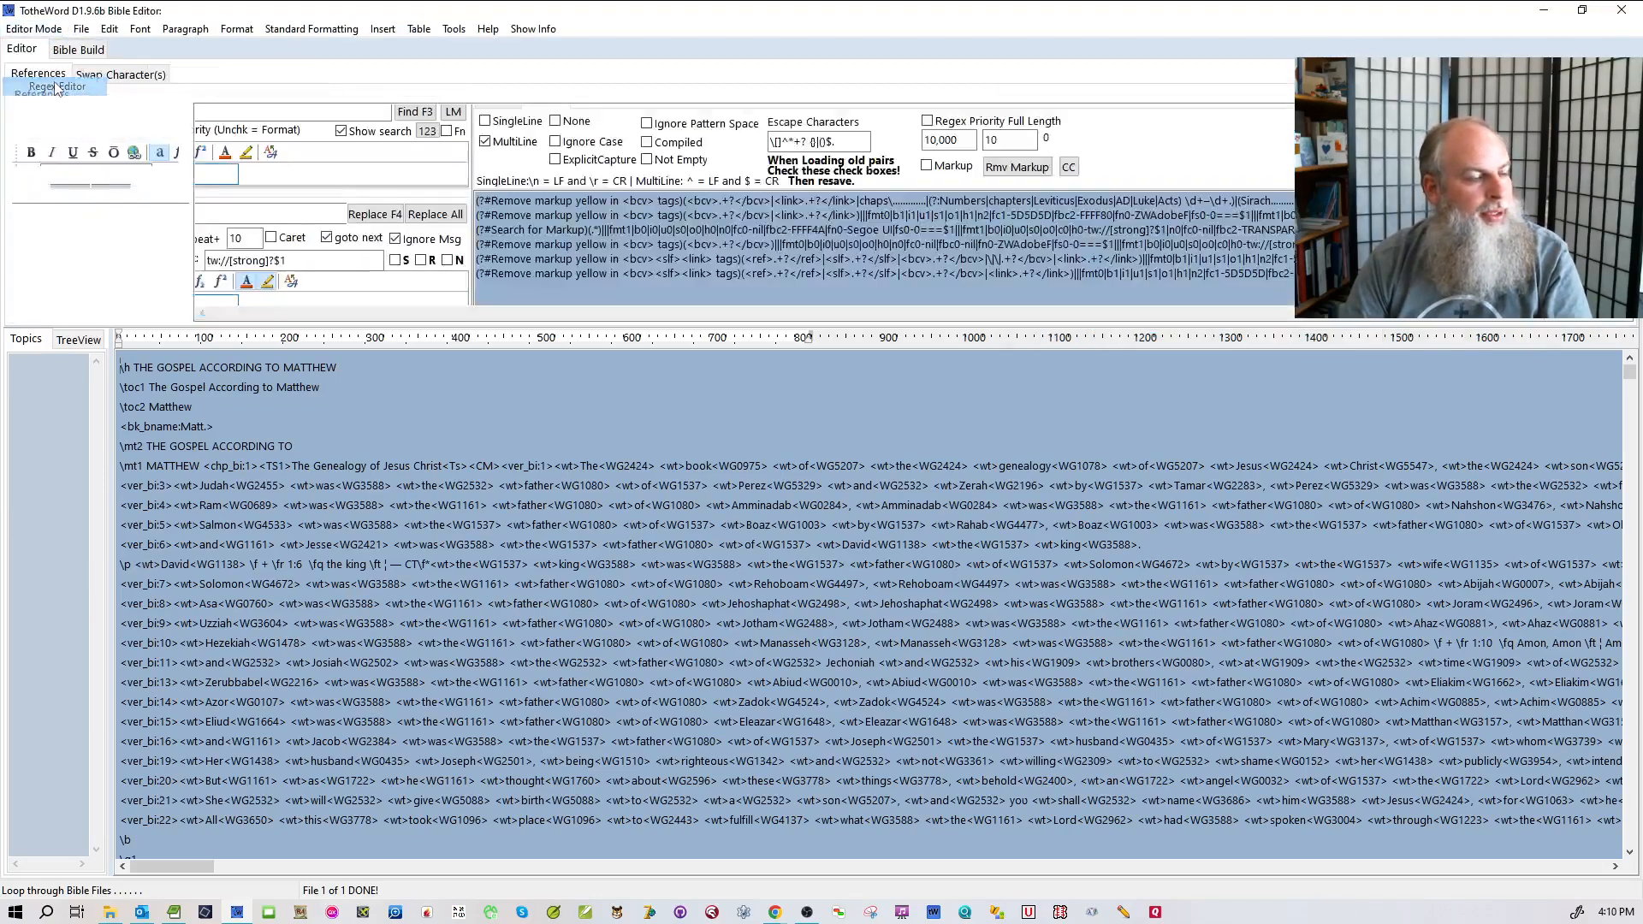
scroll(300, 701, "down", 4)
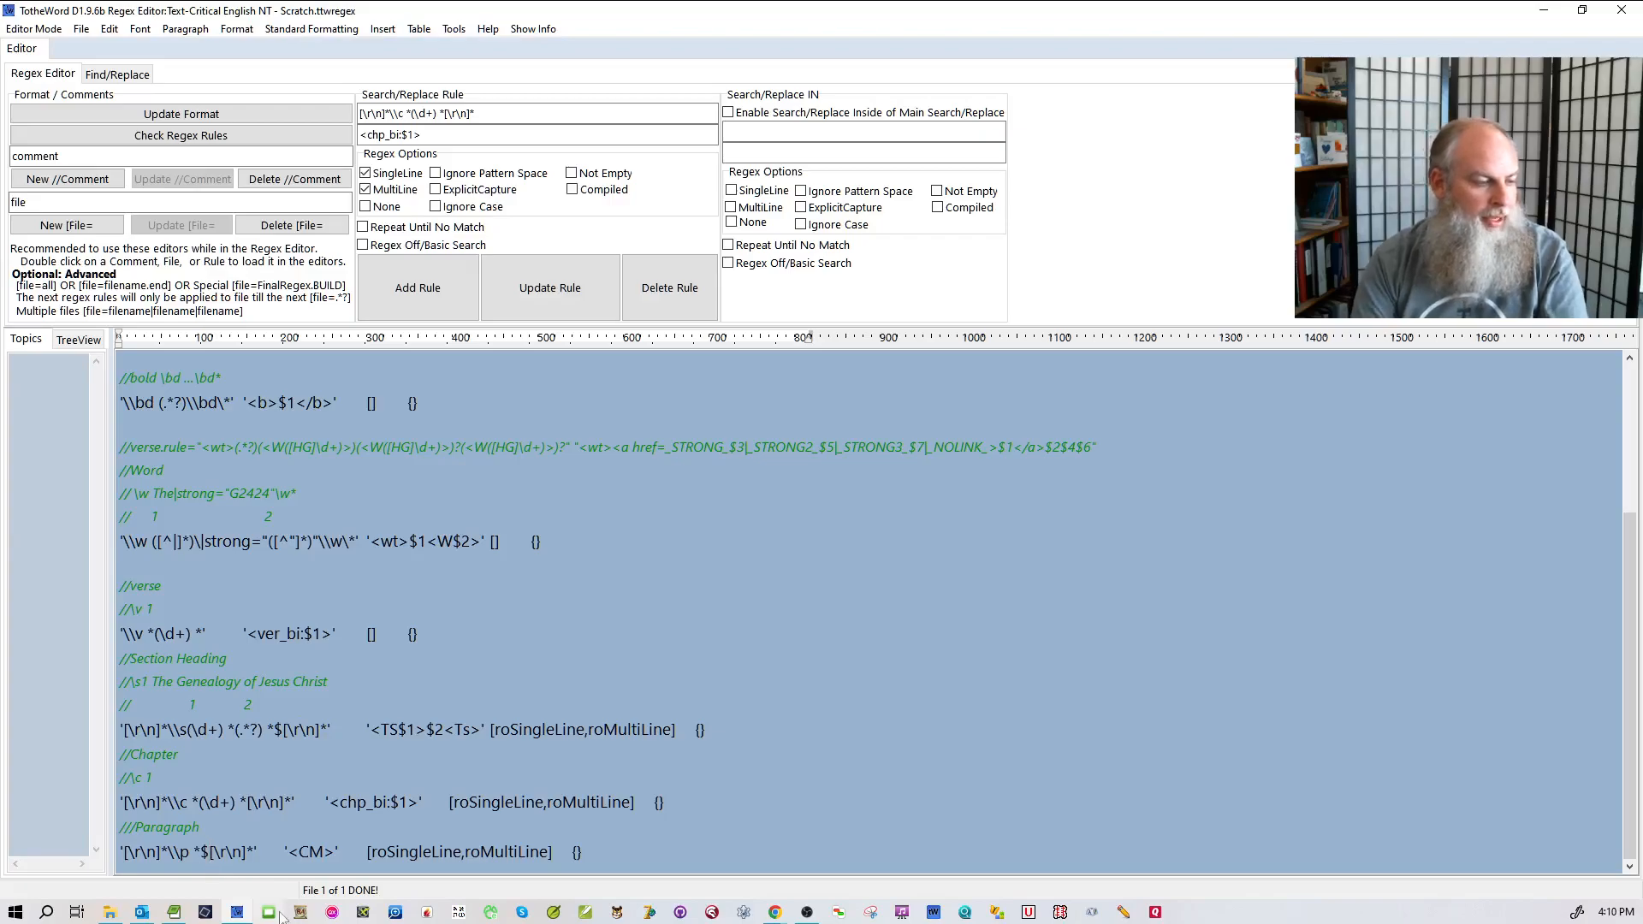
key("BackSpace")
key("ctrl+s")
- Reload the Matthew USFM file in the Bible Editor, discarding the untitled document, and inspect the processed text for remaining paragraph and \b markers
left_click(52, 30)
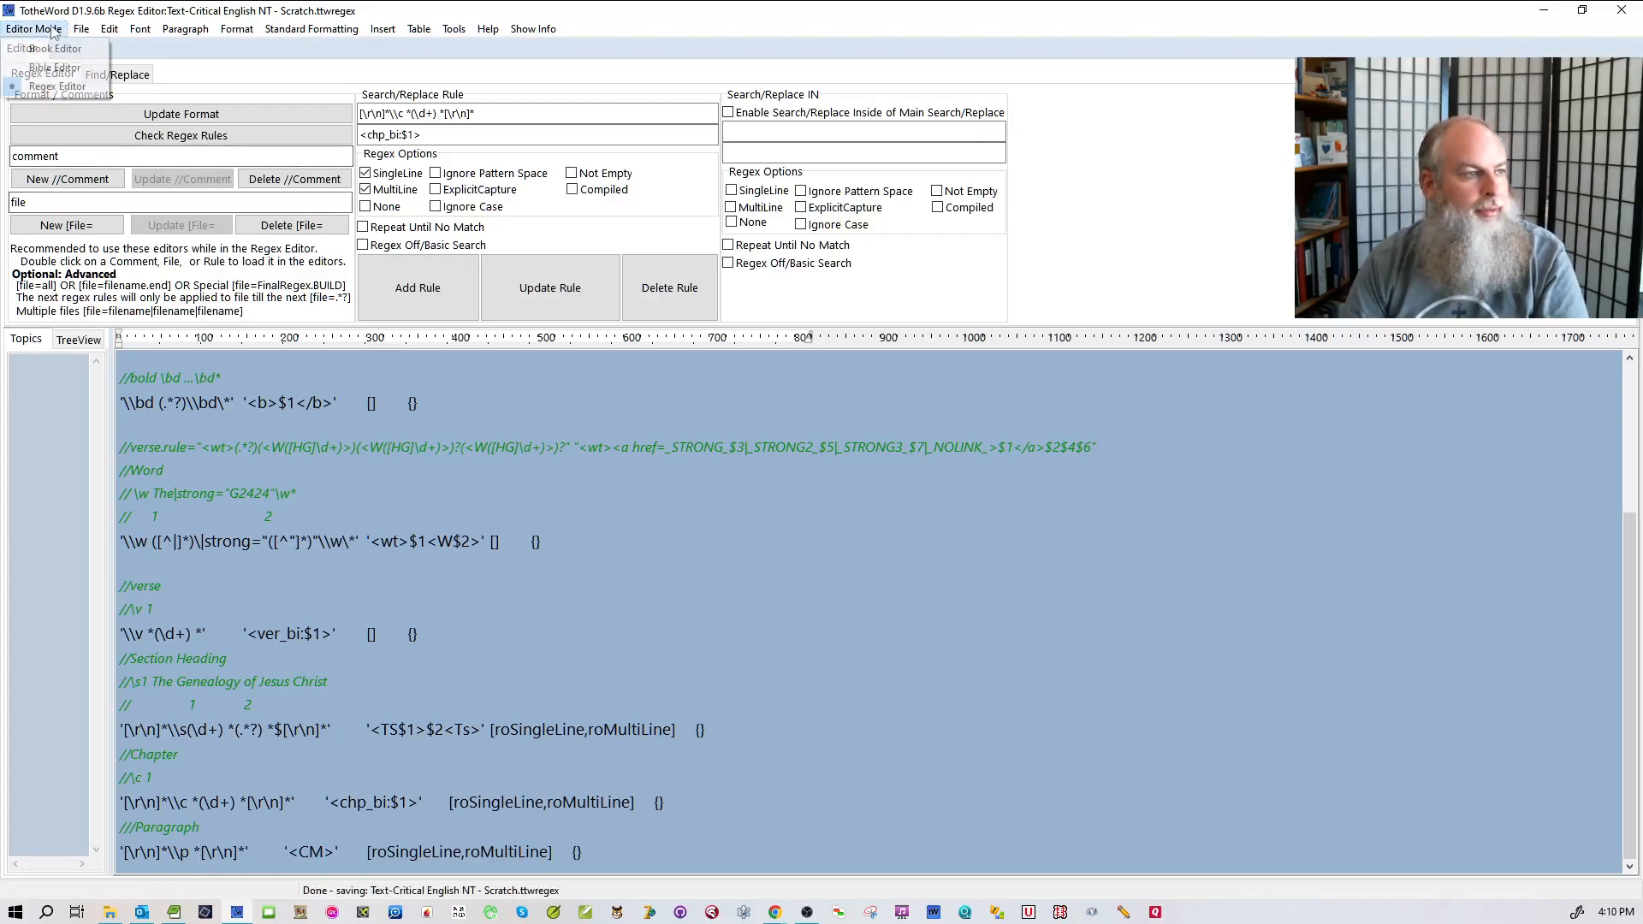
left_click(56, 68)
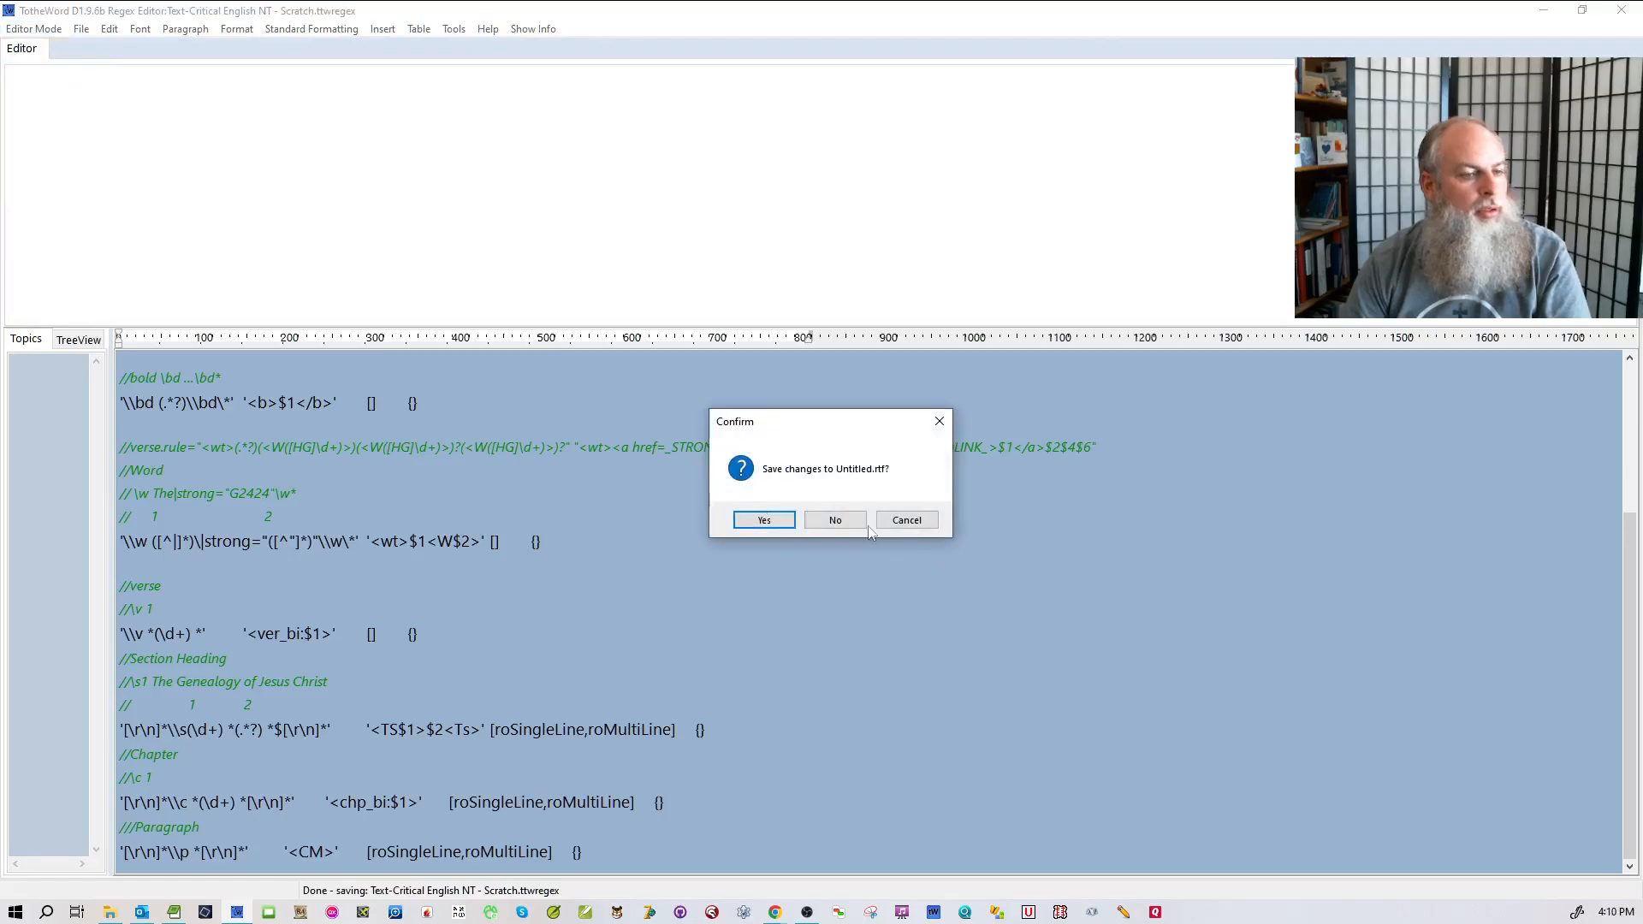
left_click(835, 520)
left_click(81, 29)
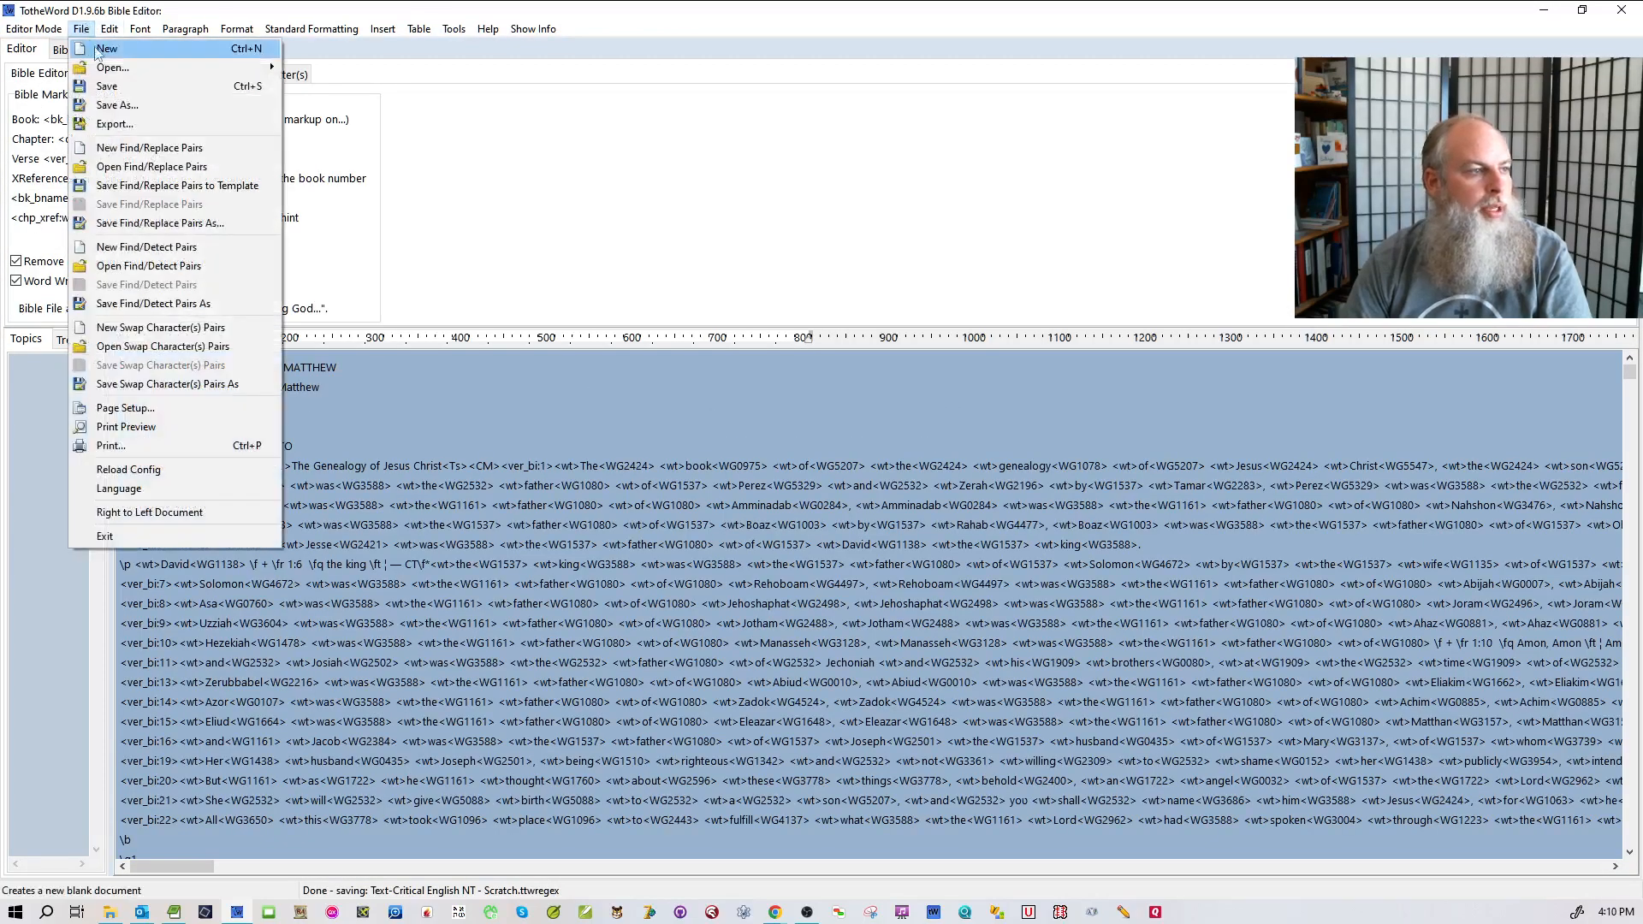
mouse_move(104, 69)
mouse_move(334, 92)
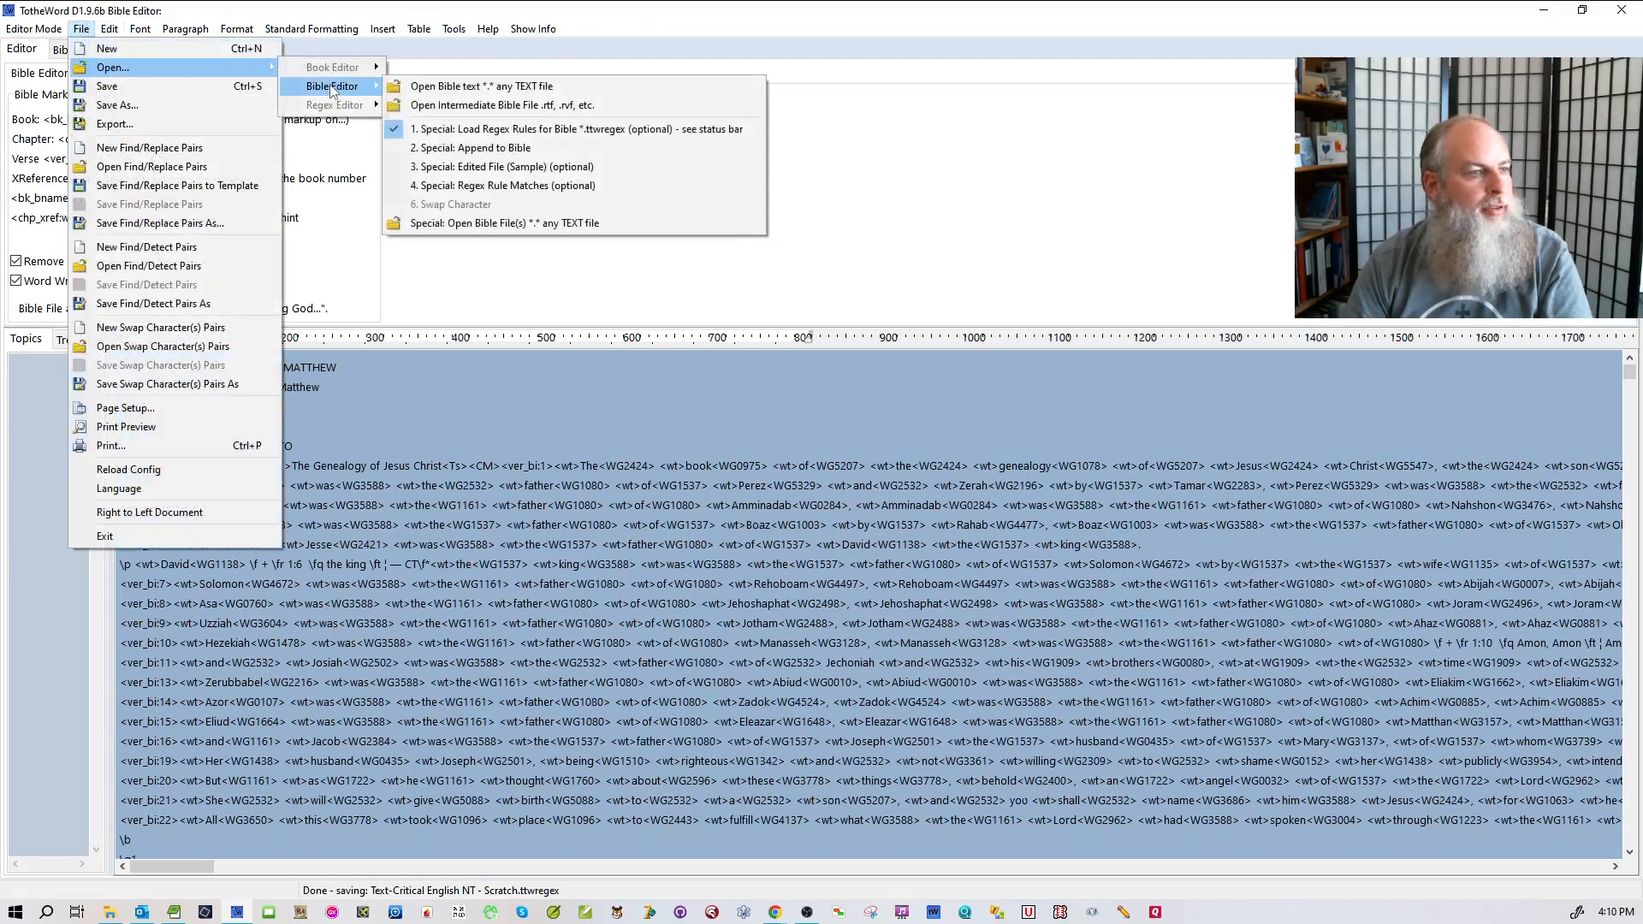
left_click(545, 221)
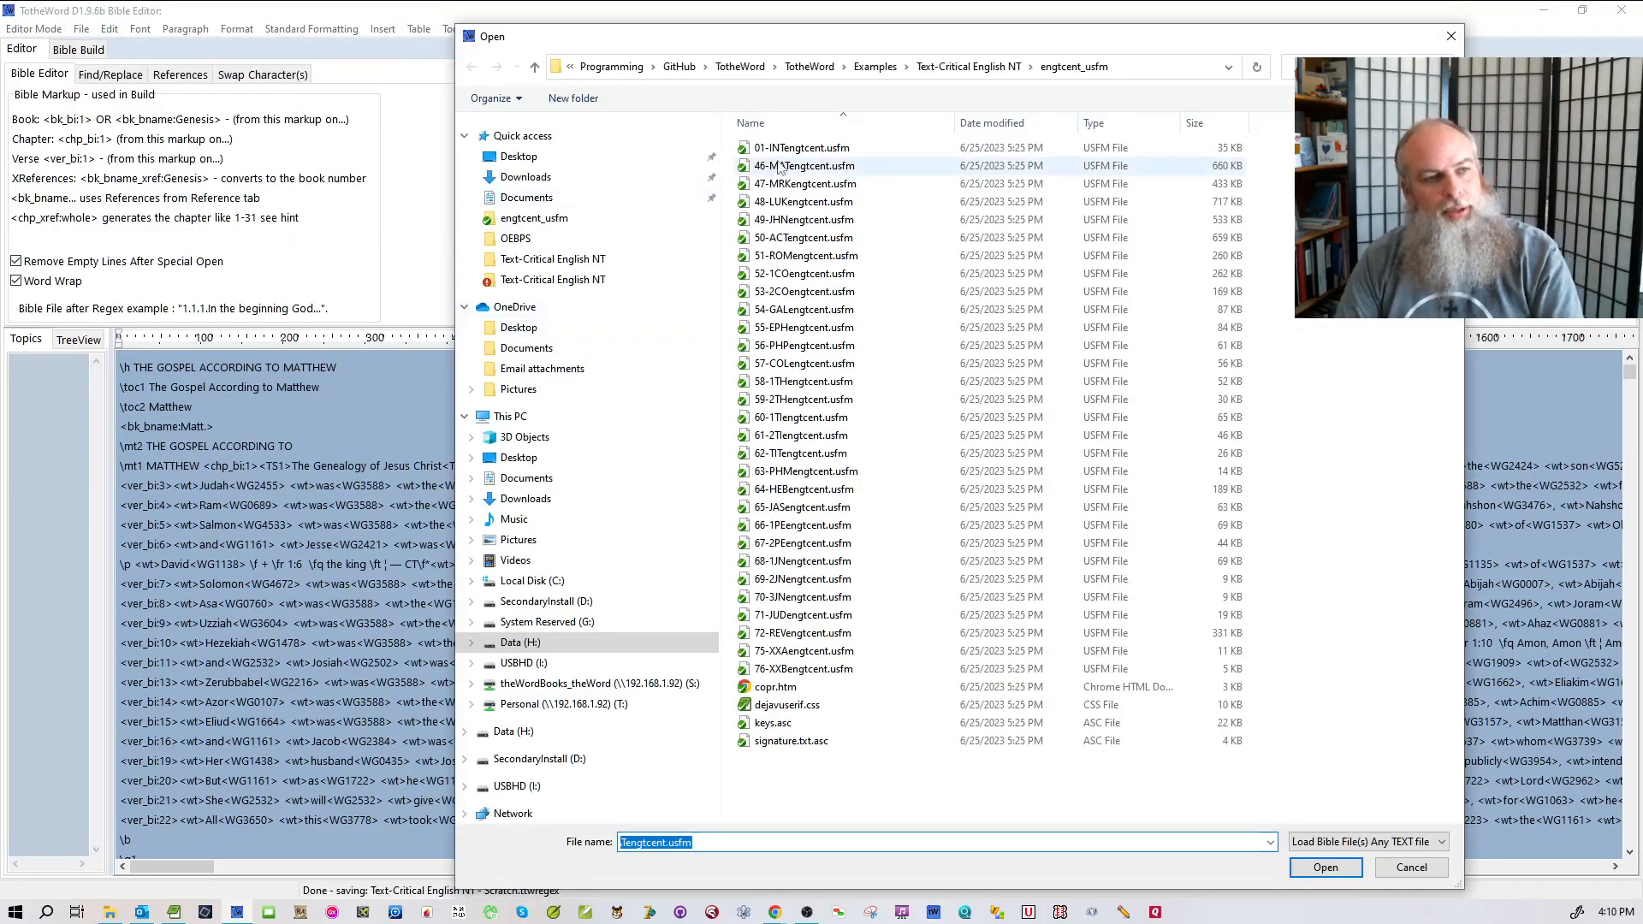
double_click(780, 166)
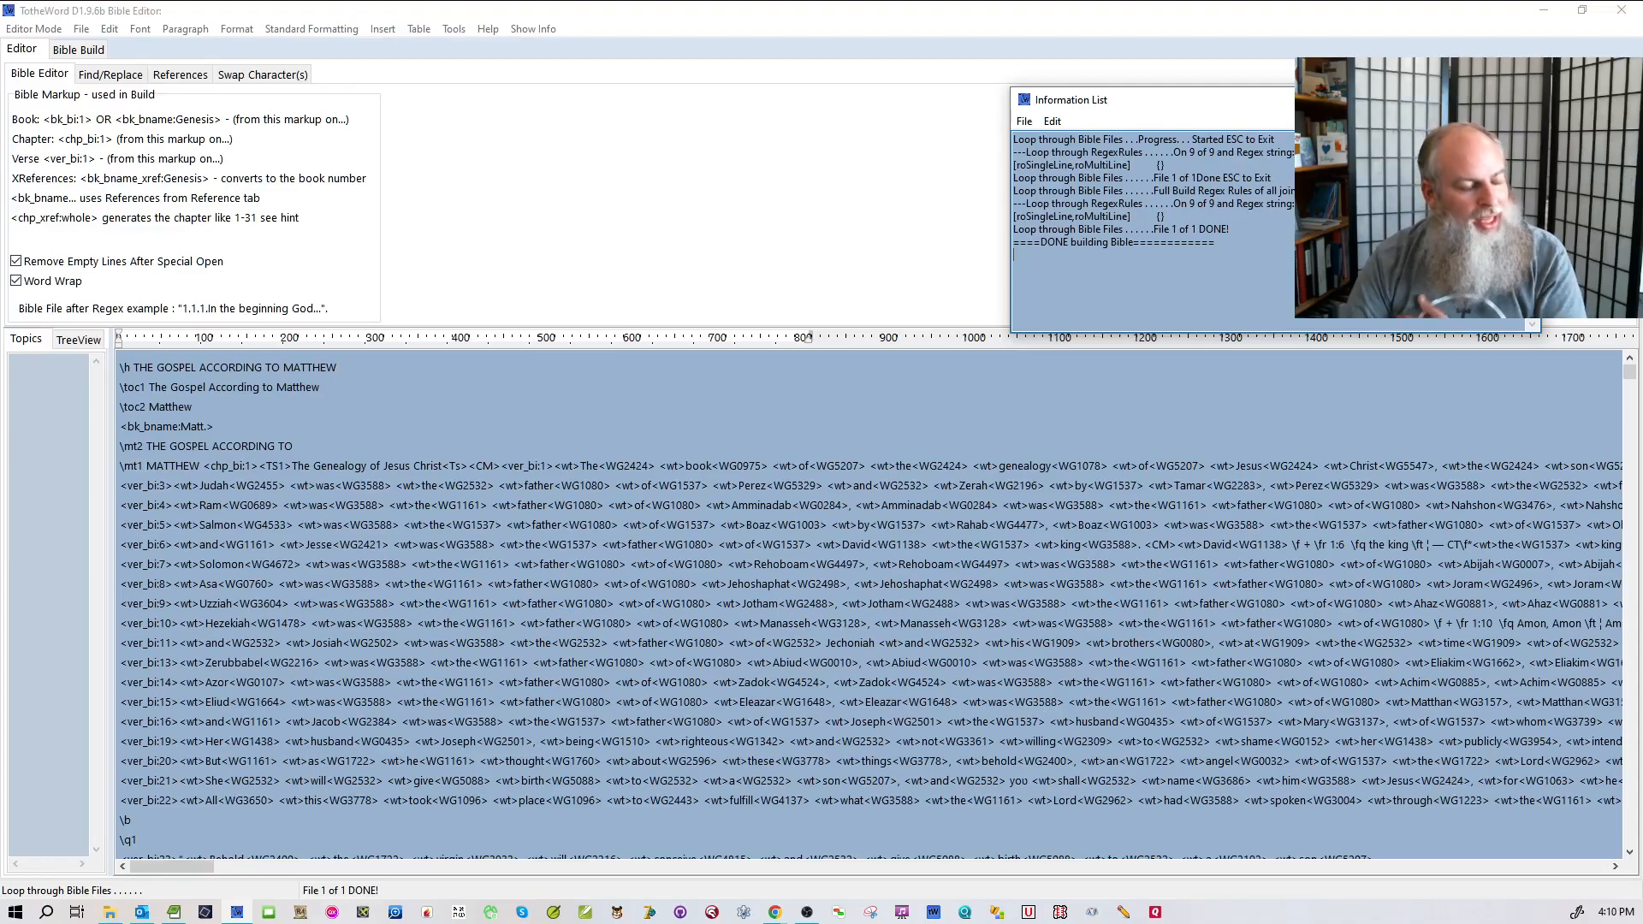
scroll(869, 603, "down", 2)
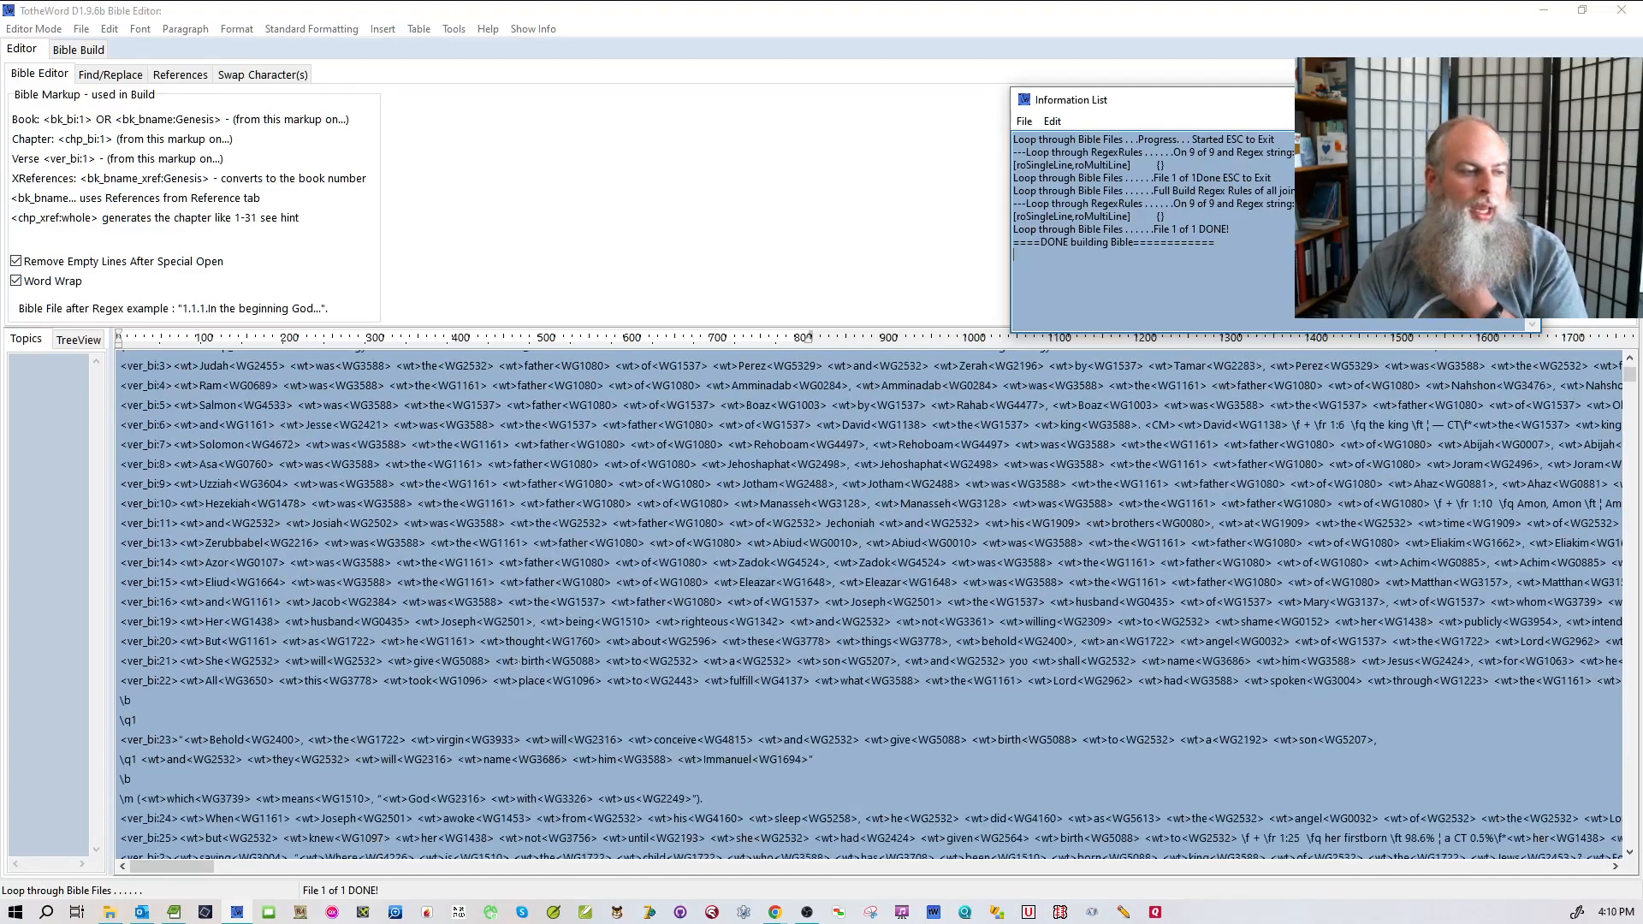
scroll(873, 603, "up", 1)
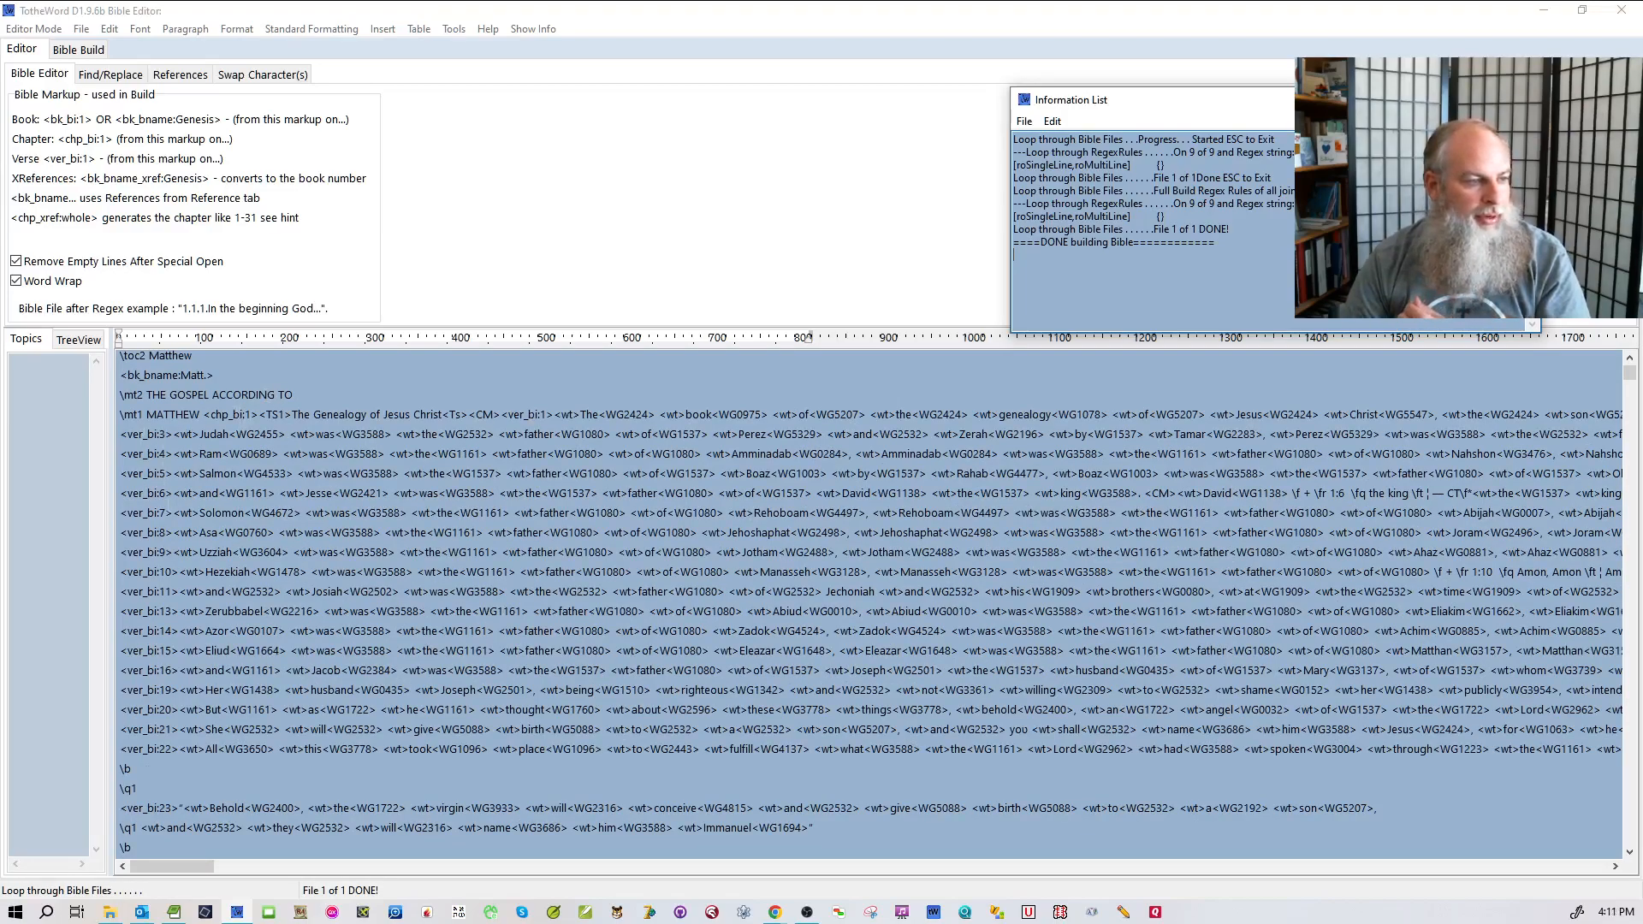
- Look up the \b marker in the Paragraphs section of the online USFM documentation and return to TotheWord
key("alt+Tab")
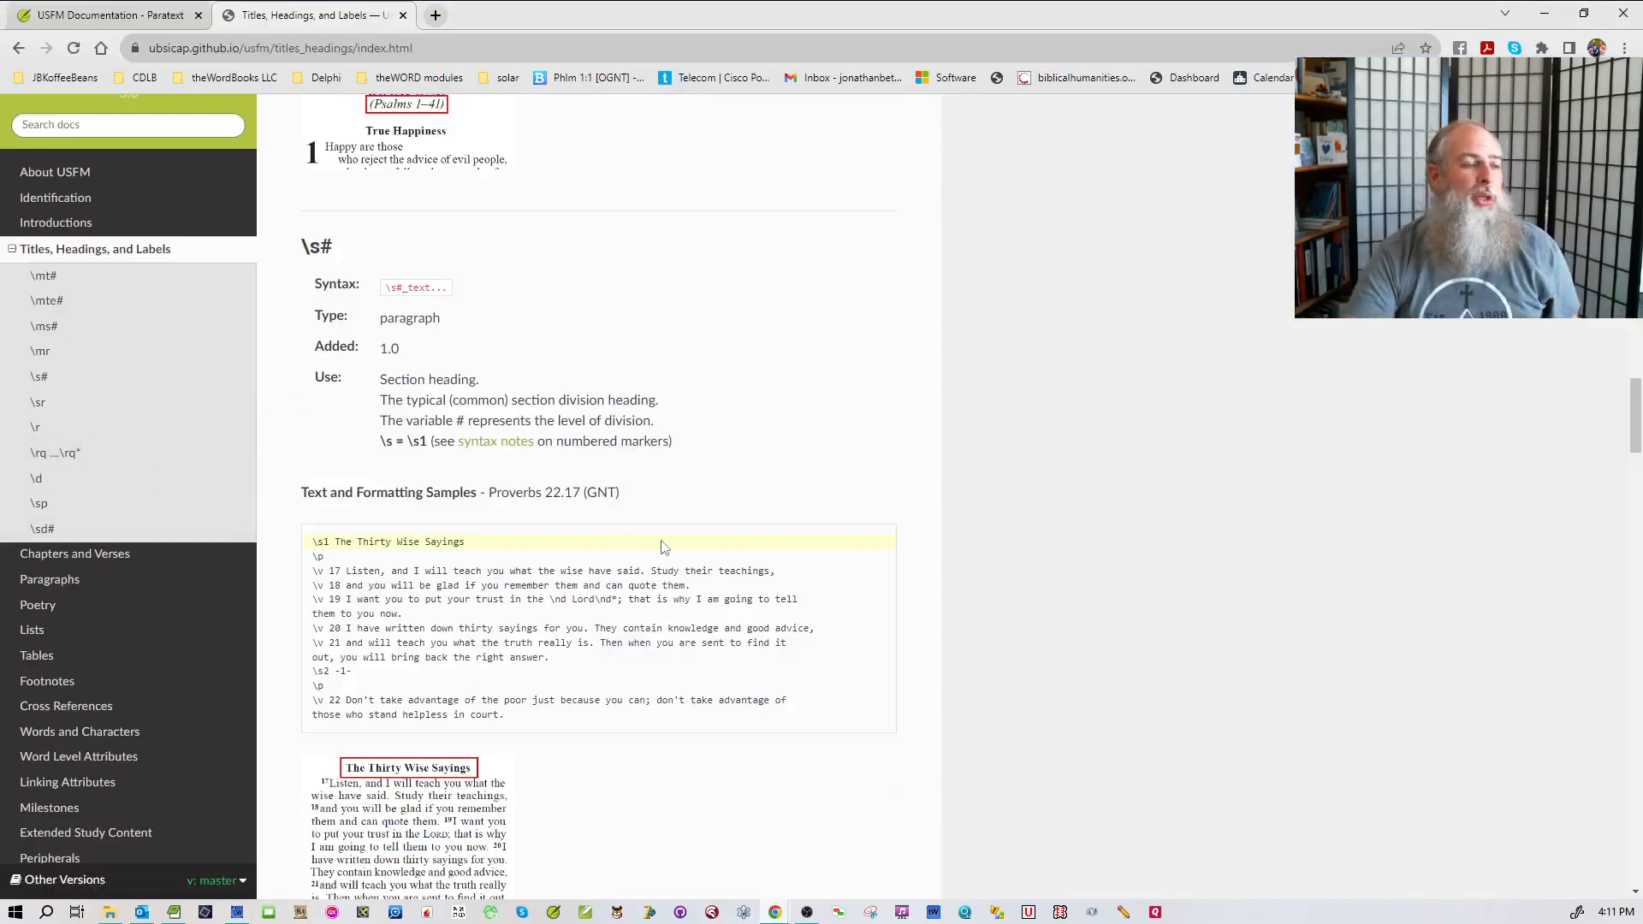
left_click(47, 586)
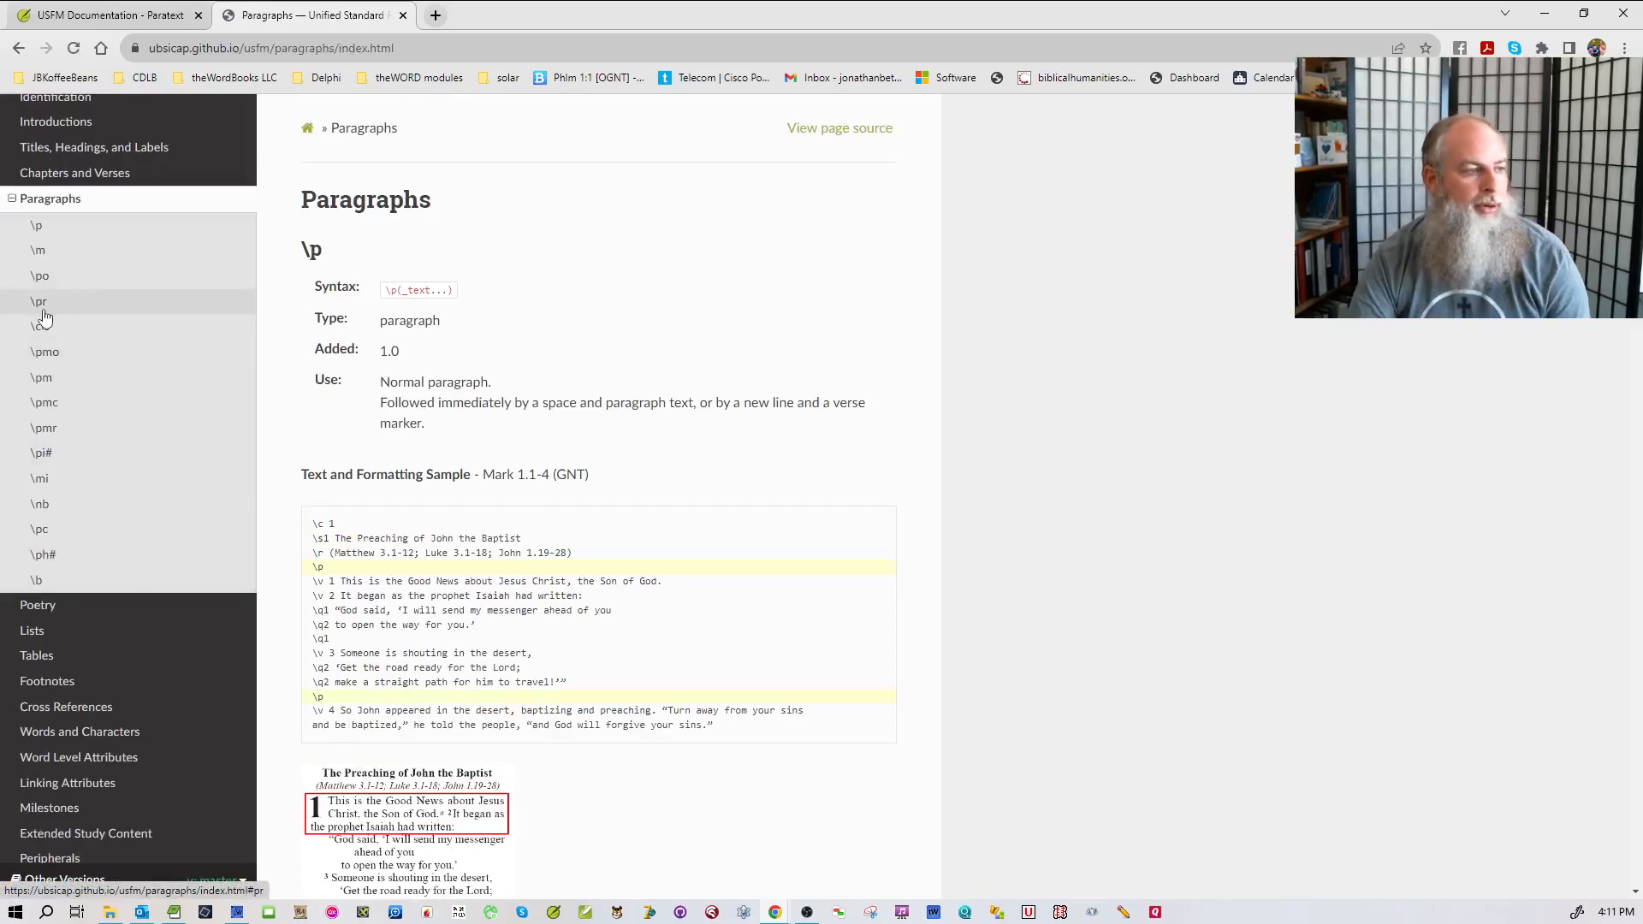
left_click(37, 581)
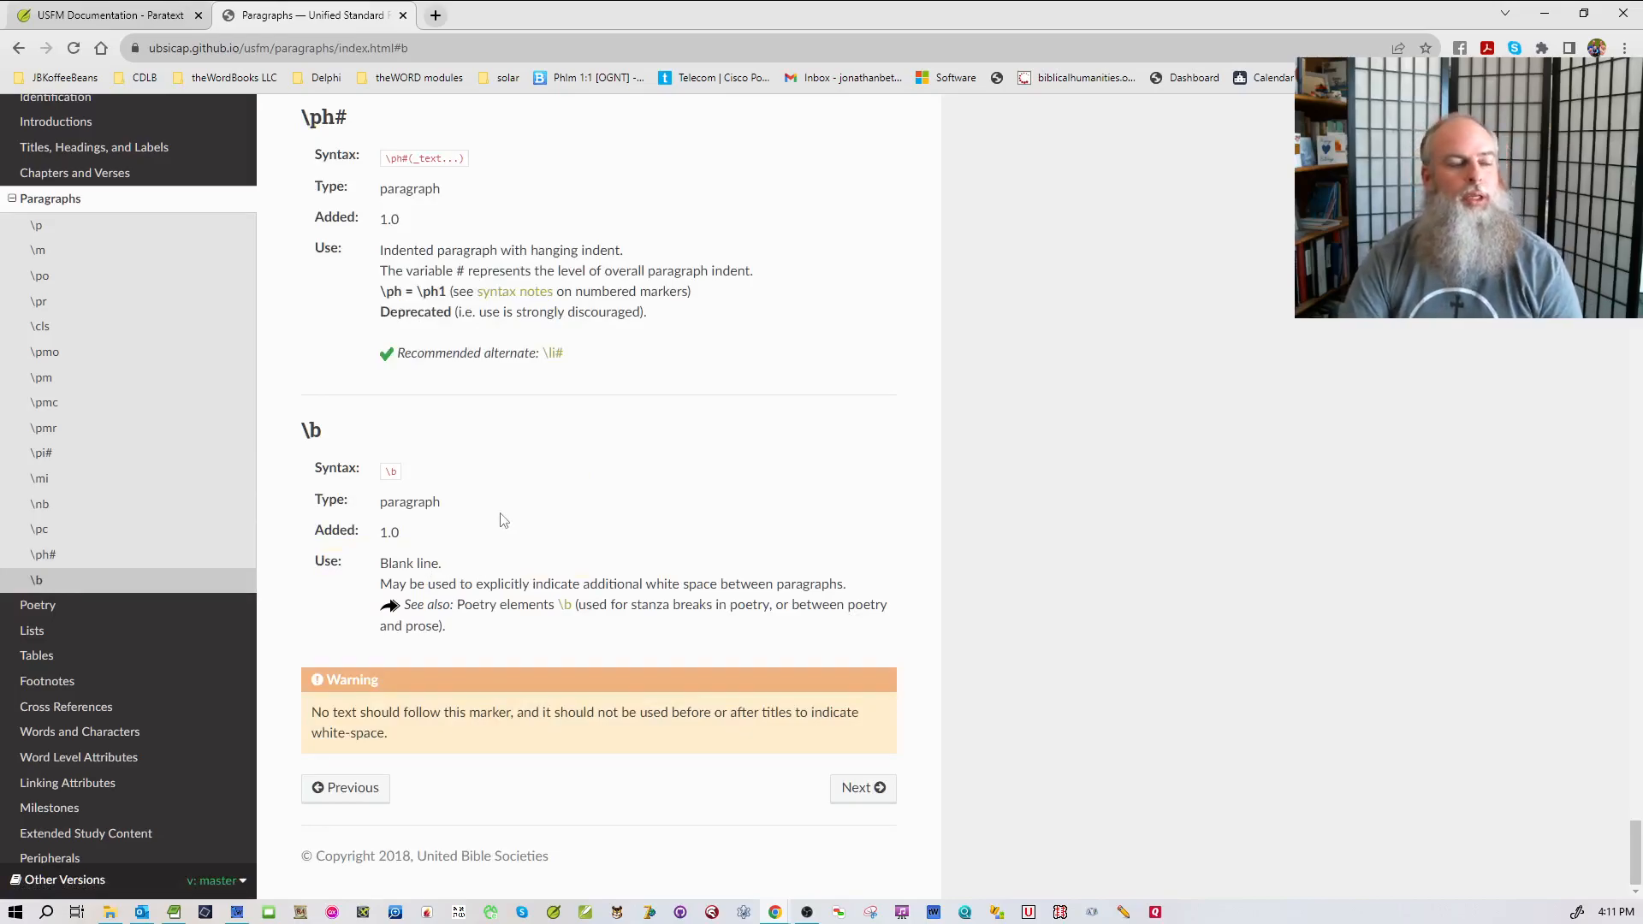
left_click(247, 916)
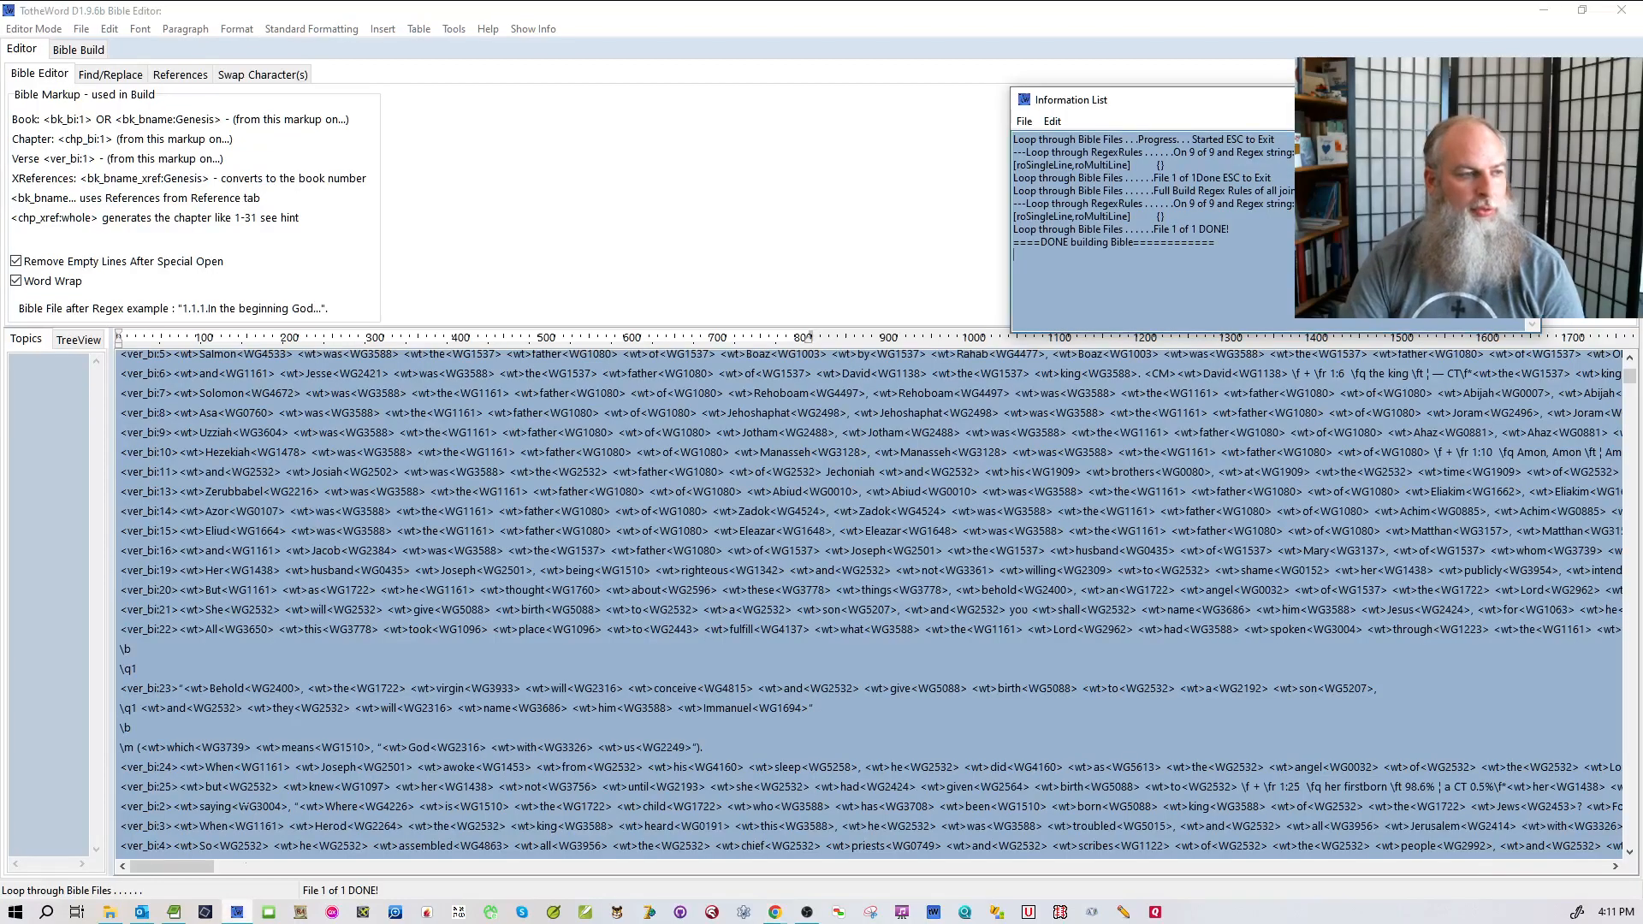
- Copy the \b marker from the Matthew text into the regex file below the paragraph rule, with the comment //blank line above it
left_click_drag(160, 647, 108, 652)
key("ctrl+c")
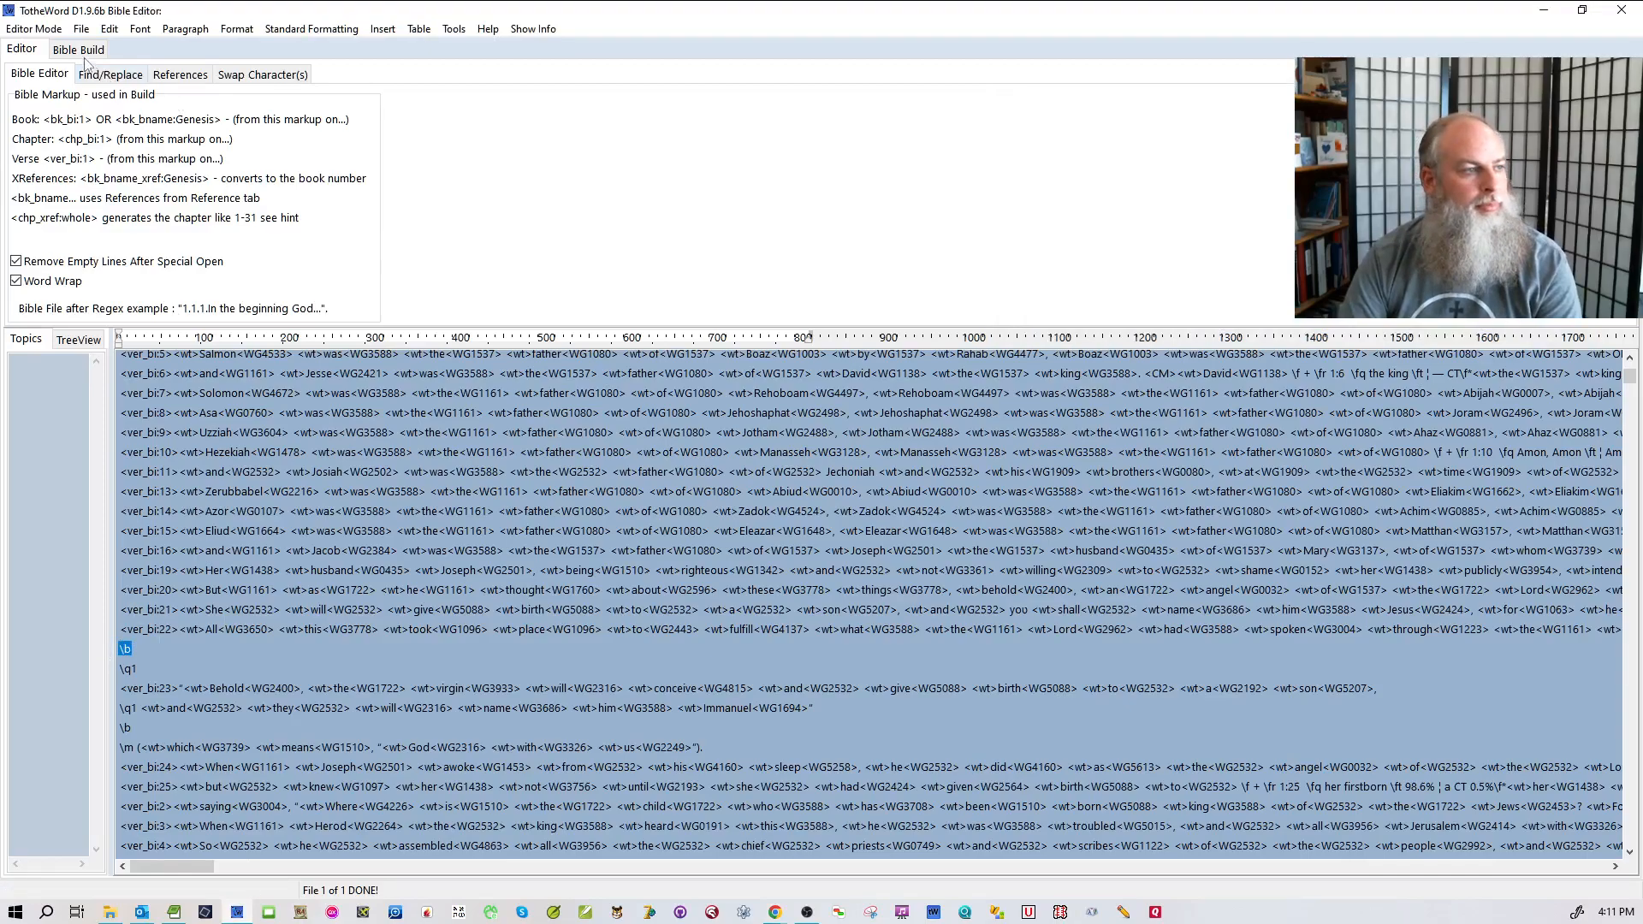
left_click(34, 28)
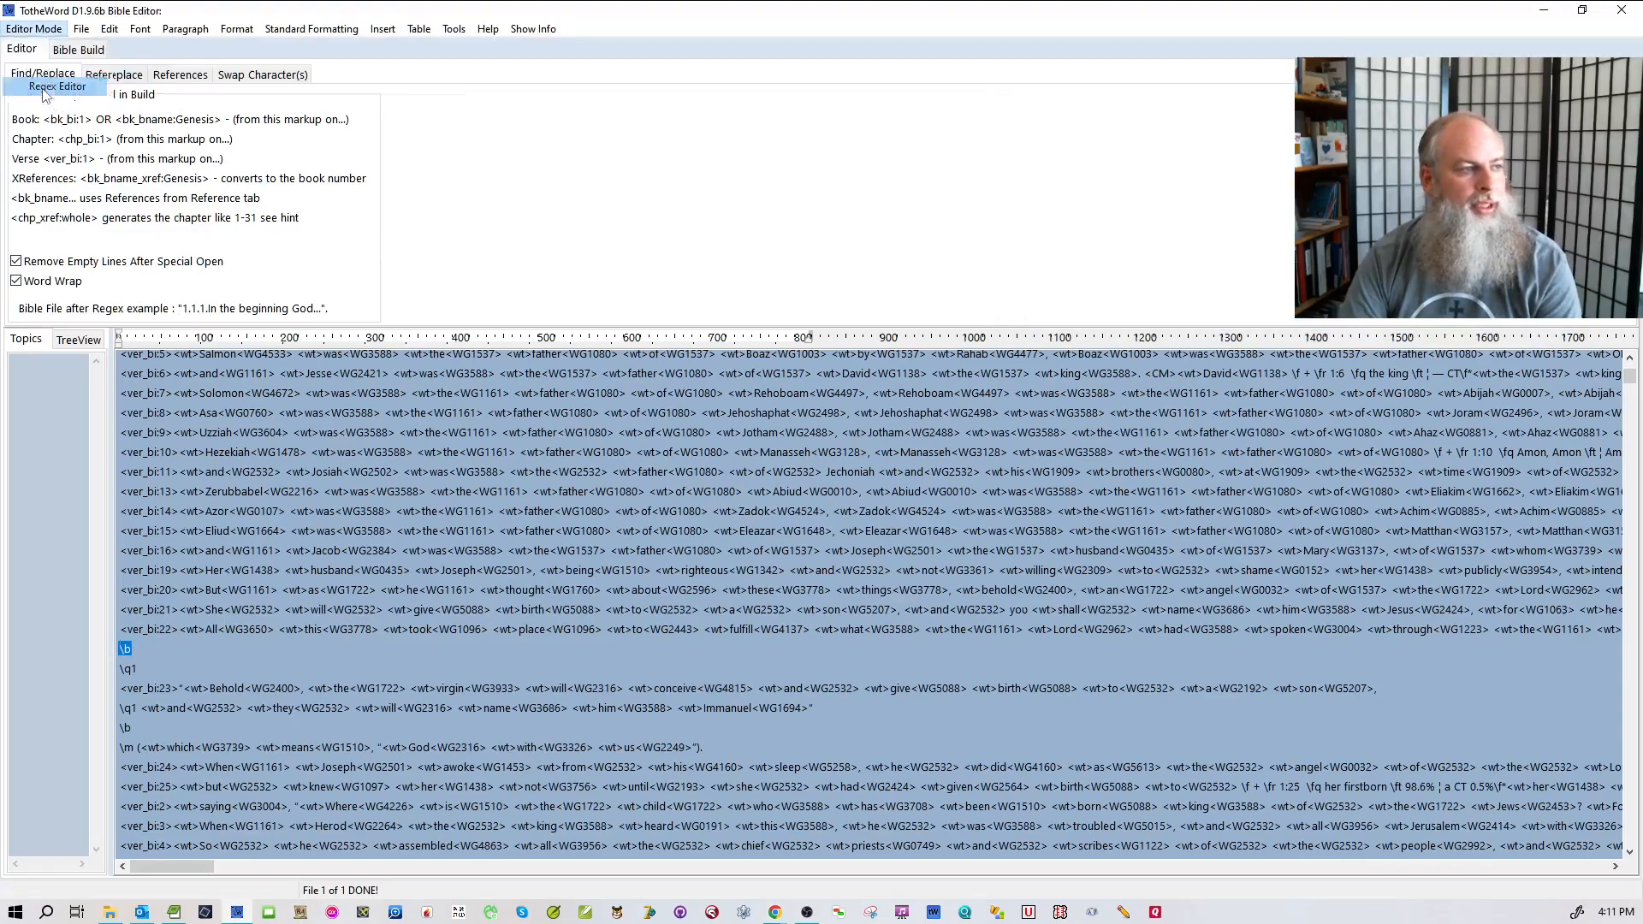
left_click(53, 86)
scroll(621, 770, "down", 5)
left_click(621, 853)
key("ctrl+v")
key("Home")
key("Return")
key("Up")
type("//bla")
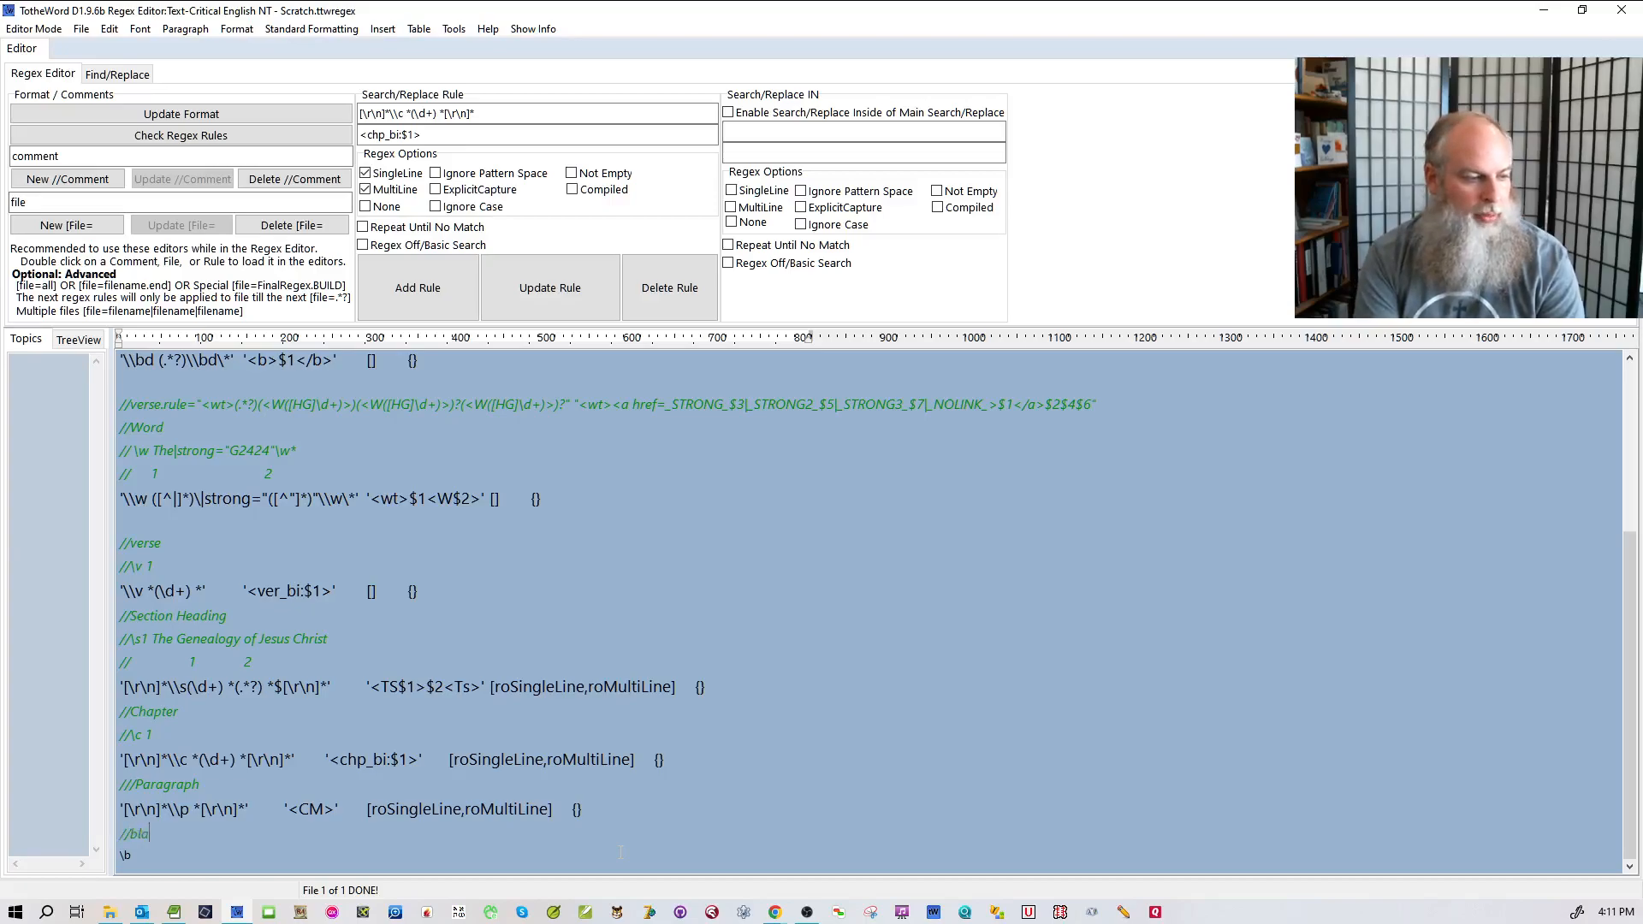
type("nk line")
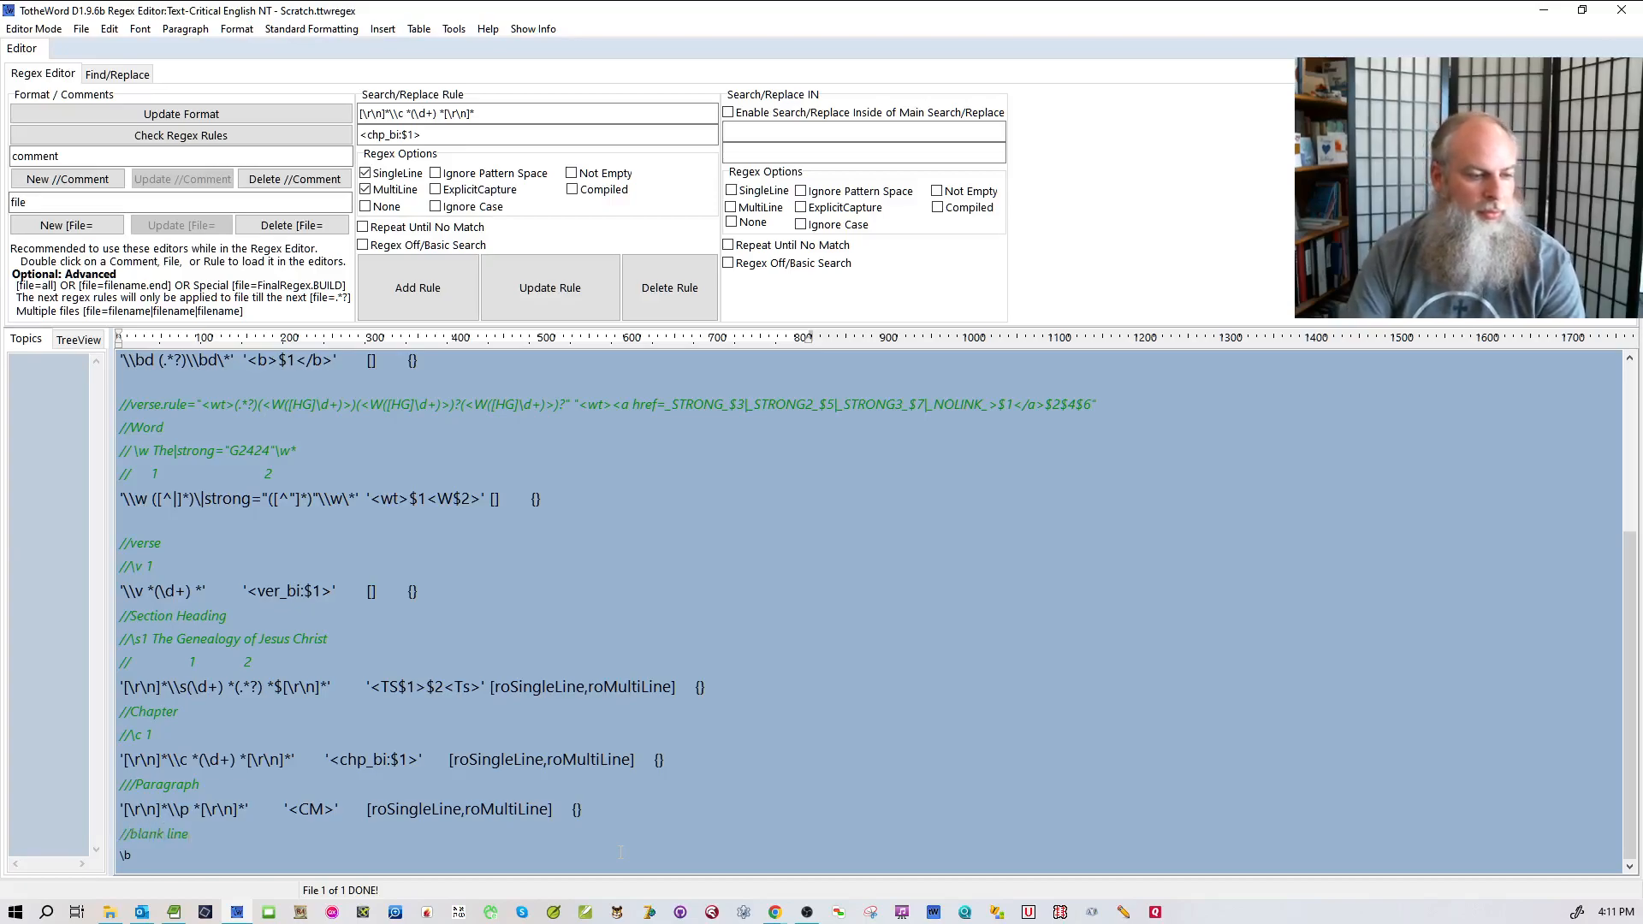
- Turn the \b line into a comment and add a copy of the paragraph rule beneath it with the search pattern [\r\n]*\\b *[\r\n]*
left_click_drag(597, 810, 82, 809)
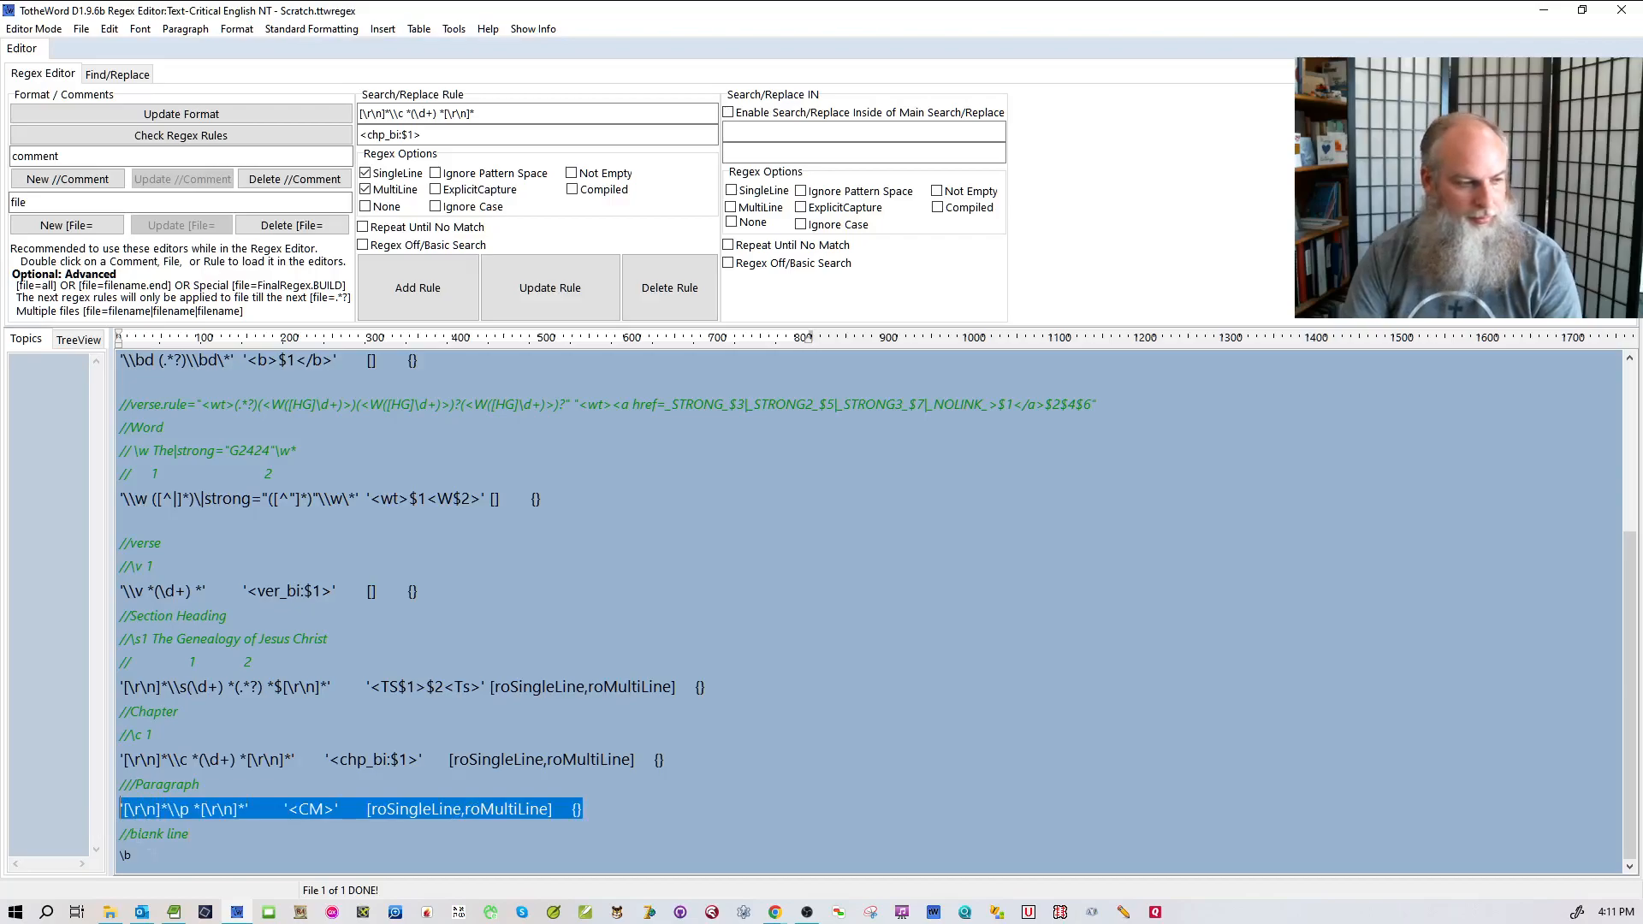
left_click(145, 856)
key("Home")
type("/")
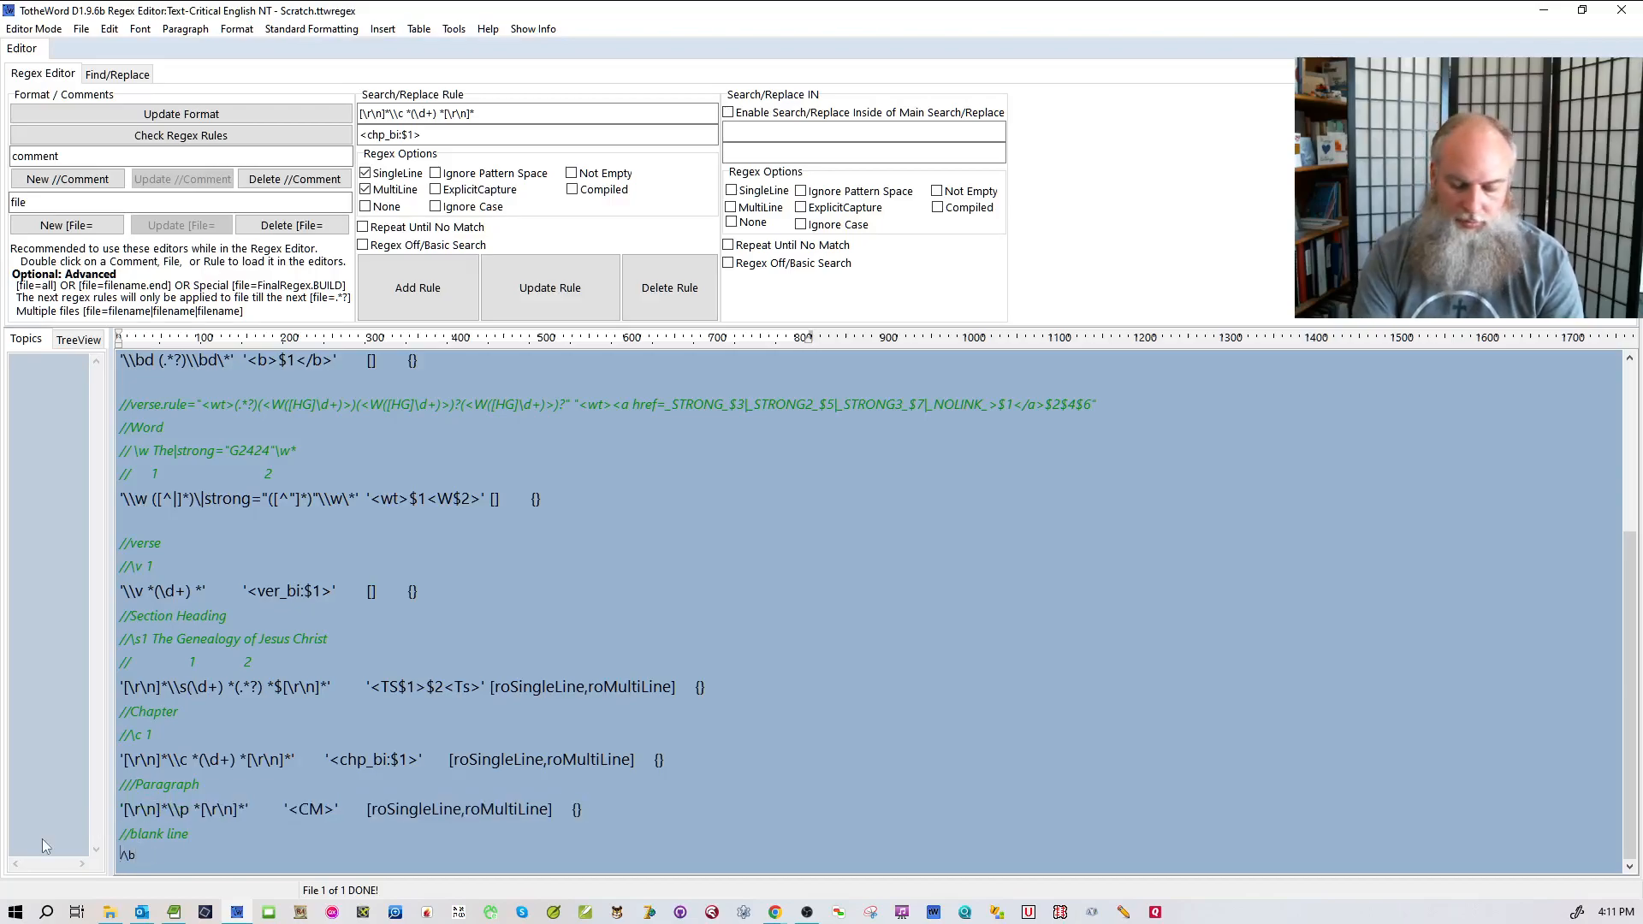
type("/")
key("Return")
type("'[\\r ]*\\p *[\\r ]*'\t'<CM>'\t[roSingleLine,roMultiLine]\t{}")
key("BackSpace")
type("b")
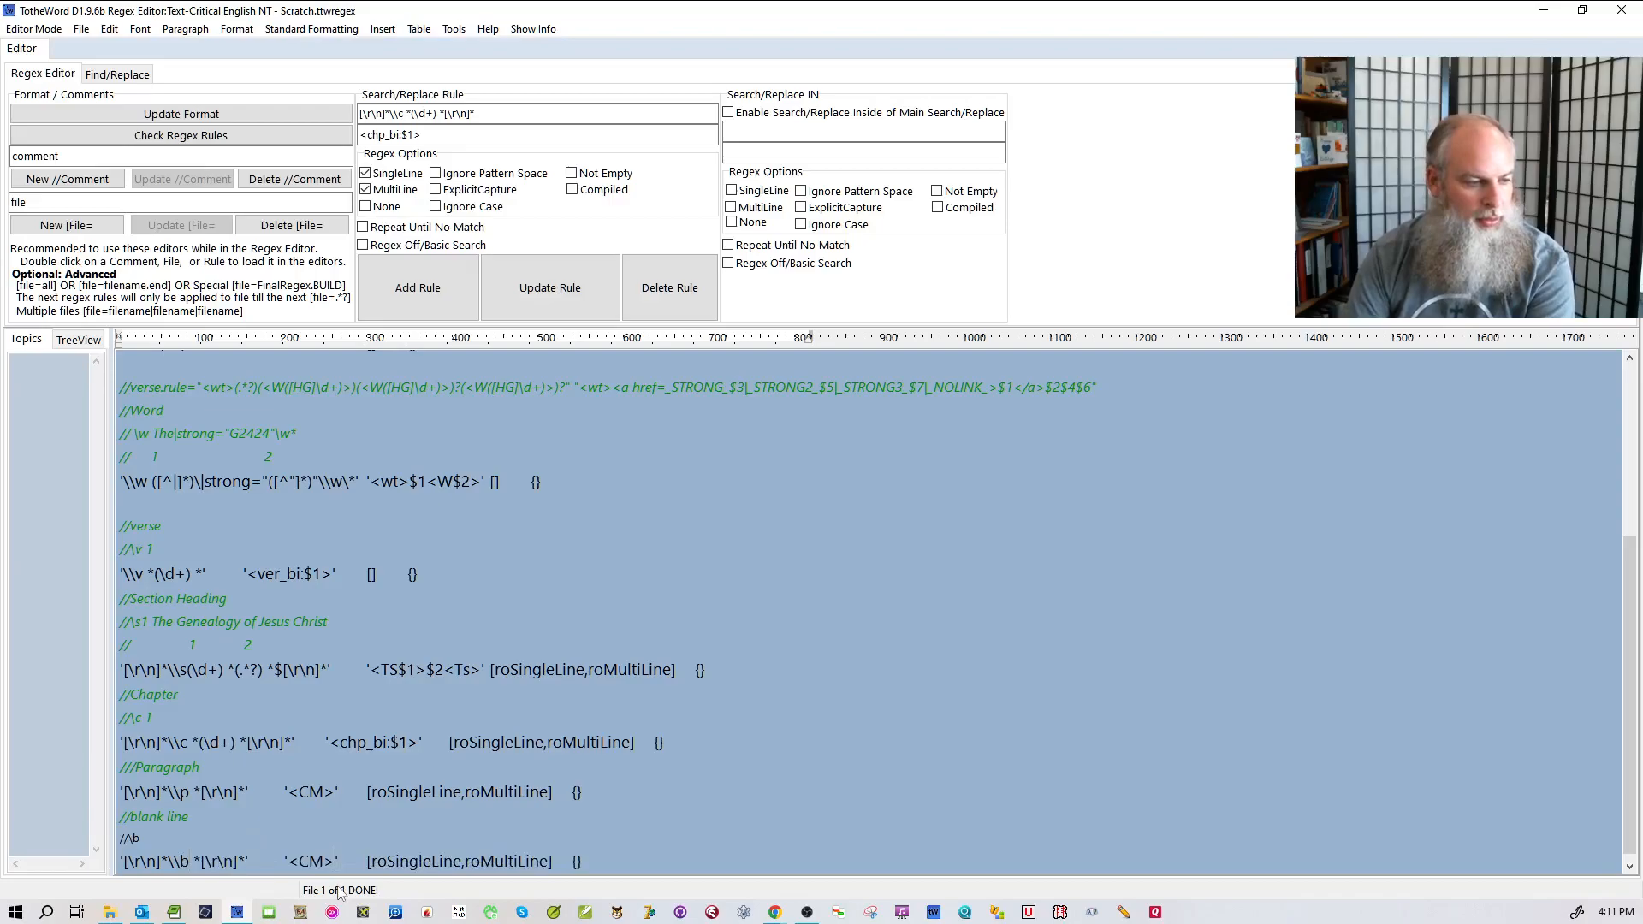
- Clear the <CM> replacement from the blank line rule, leaving empty quotes, and save the regex file
double_click(310, 860)
key("Delete")
key("ctrl+s")
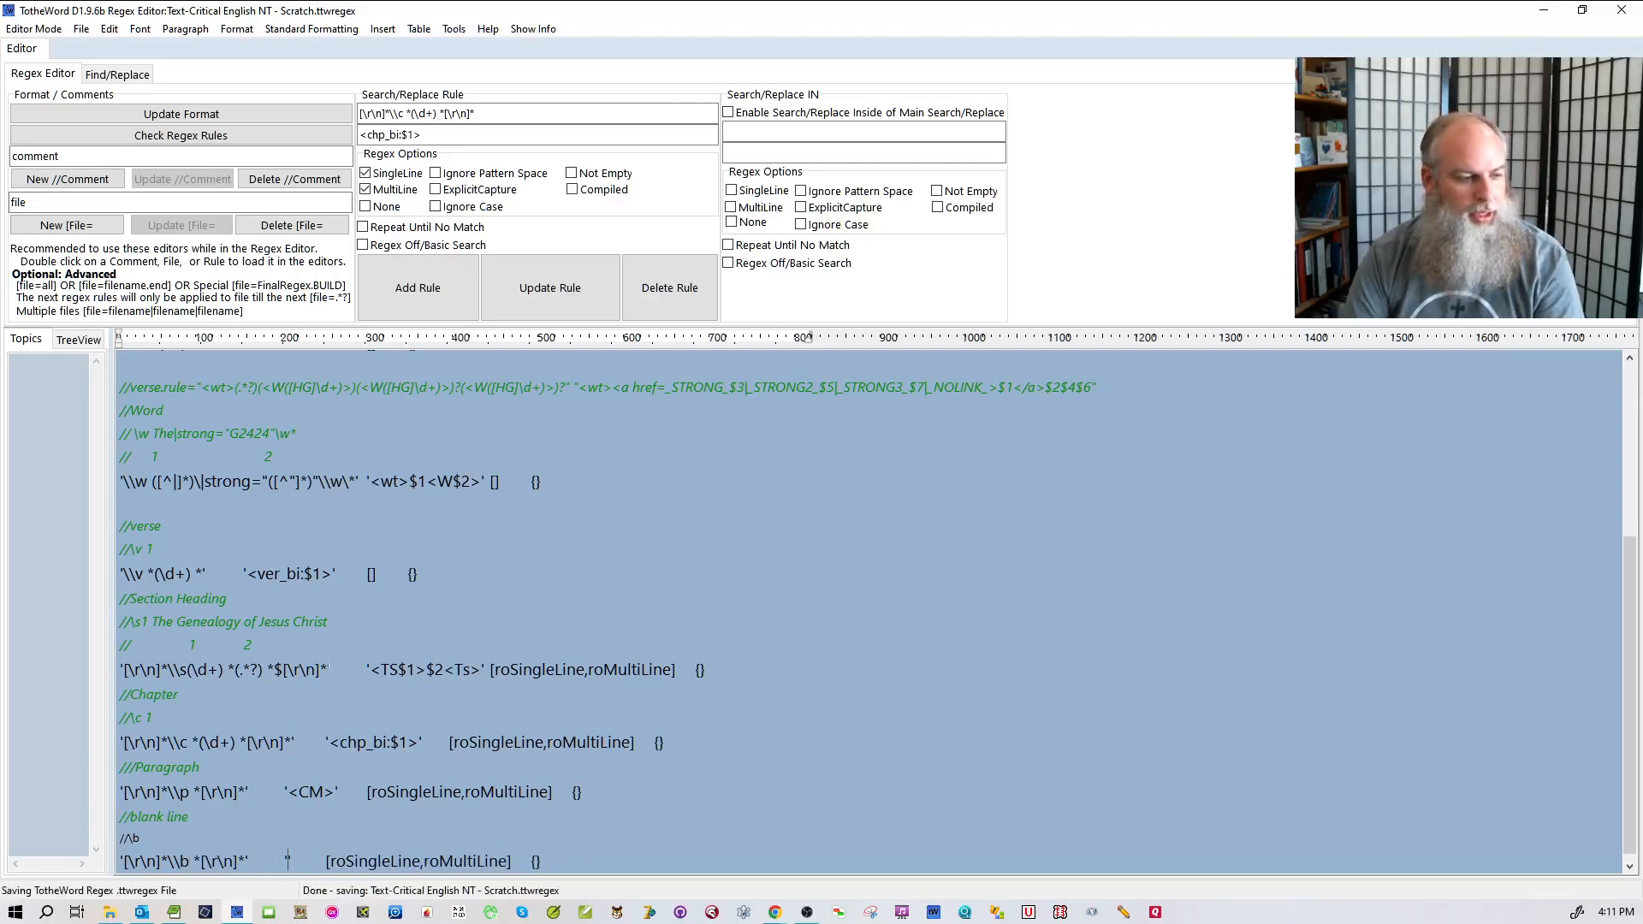
- Reload the Matthew USFM file in the Bible Editor with the blank line rule, discarding the untitled document, and check the \b markers
left_click(34, 28)
left_click(56, 68)
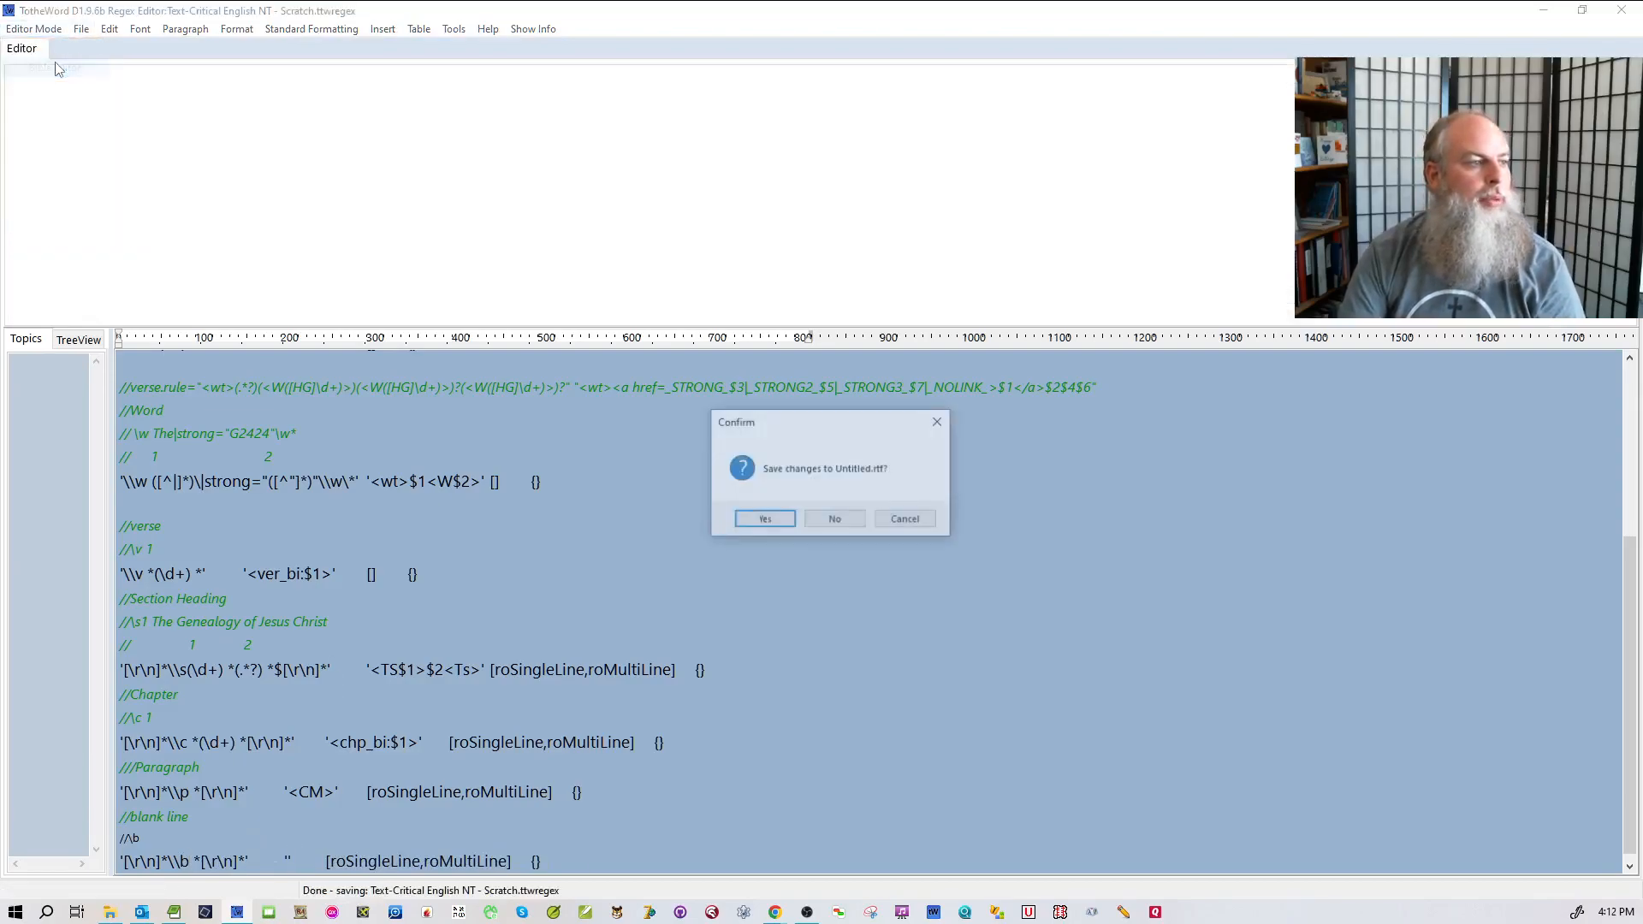
left_click(809, 517)
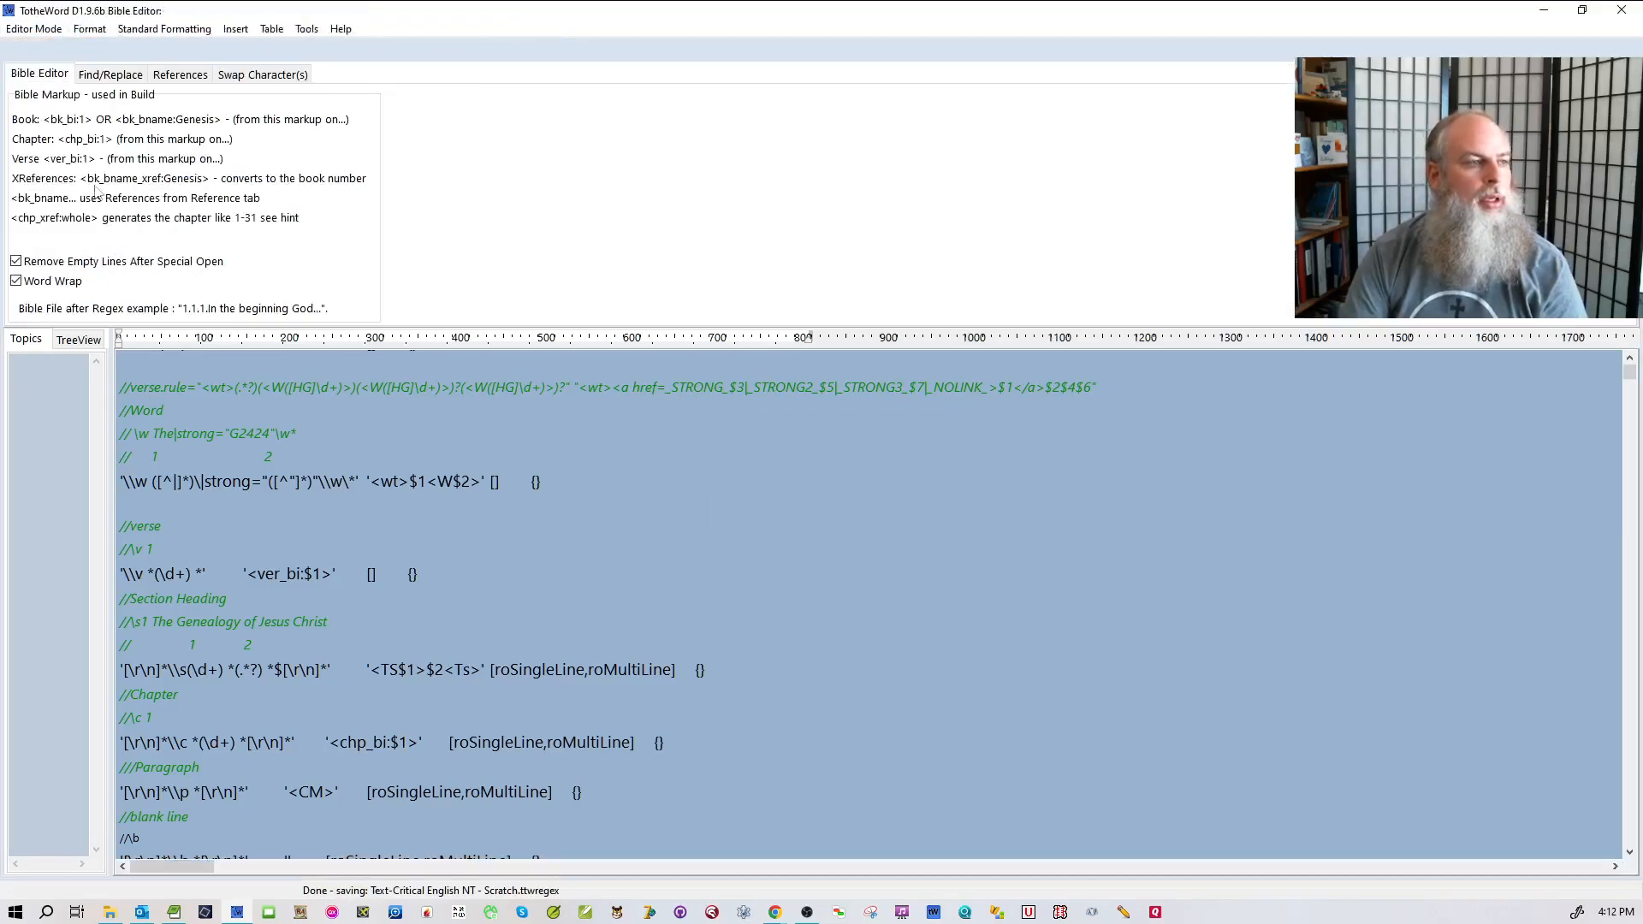
left_click(81, 28)
mouse_move(100, 68)
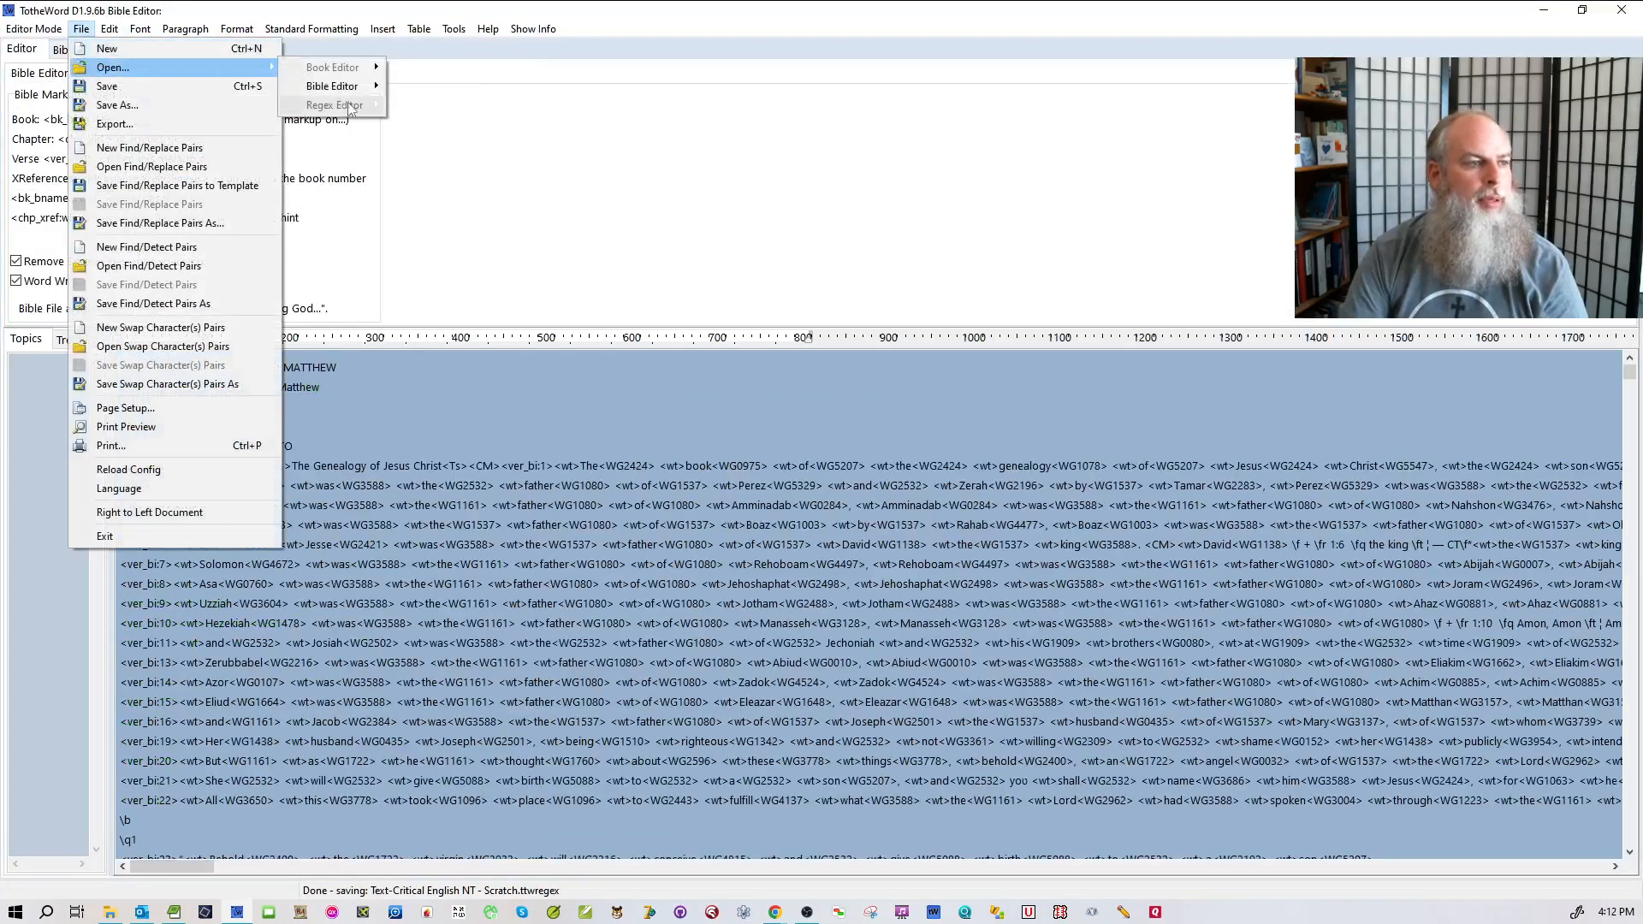
mouse_move(342, 87)
left_click(439, 225)
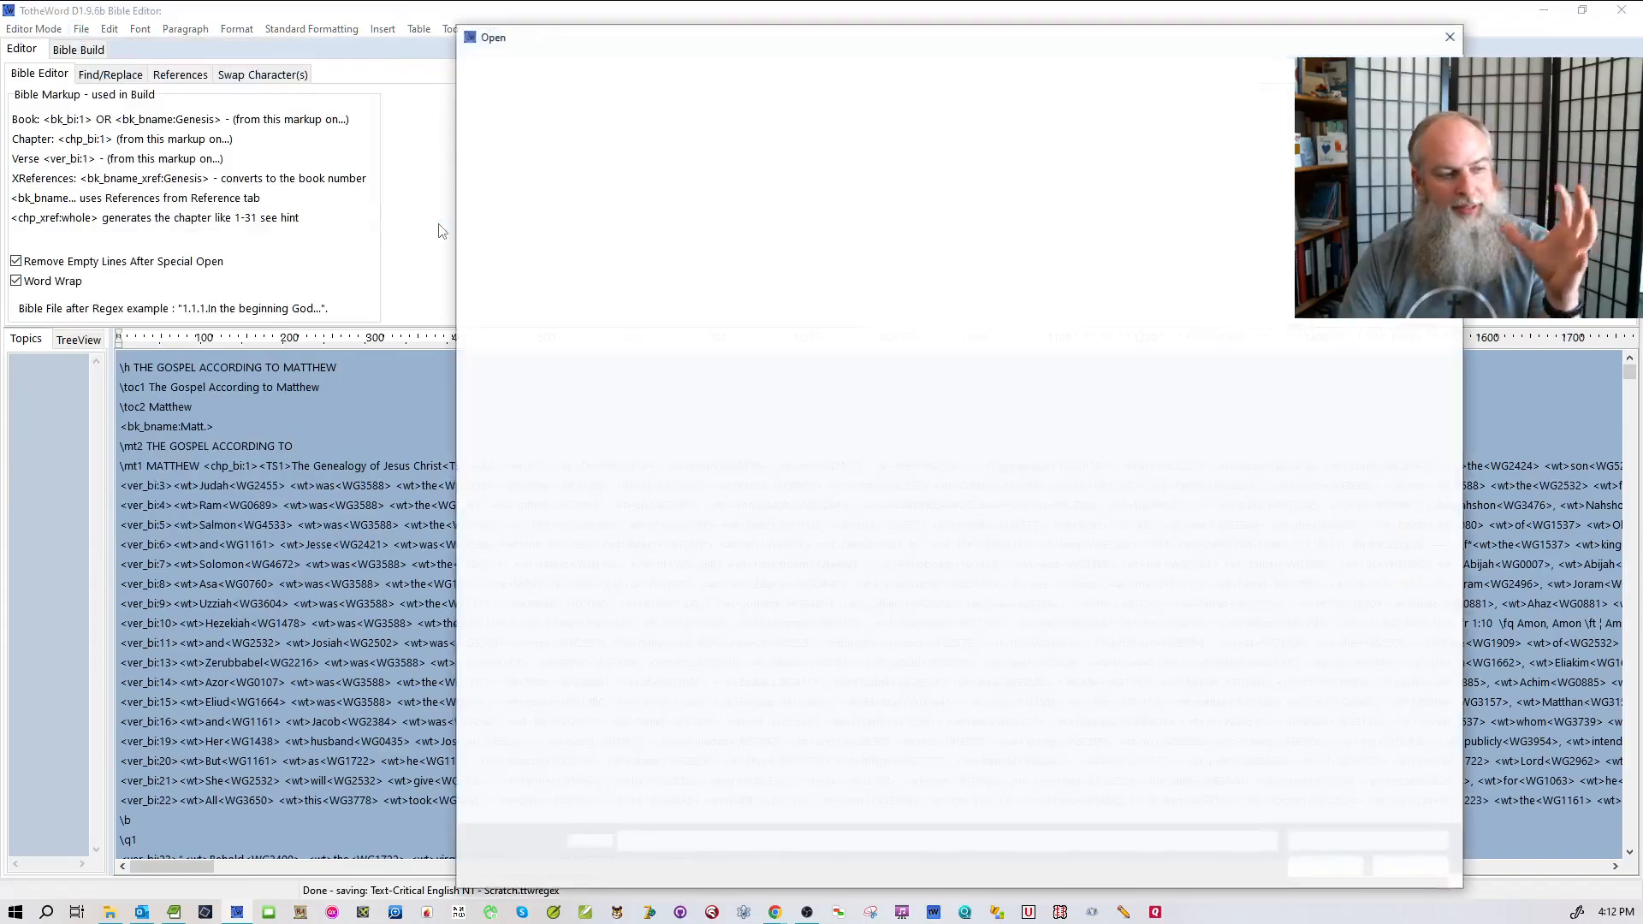
left_click(788, 166)
double_click(788, 165)
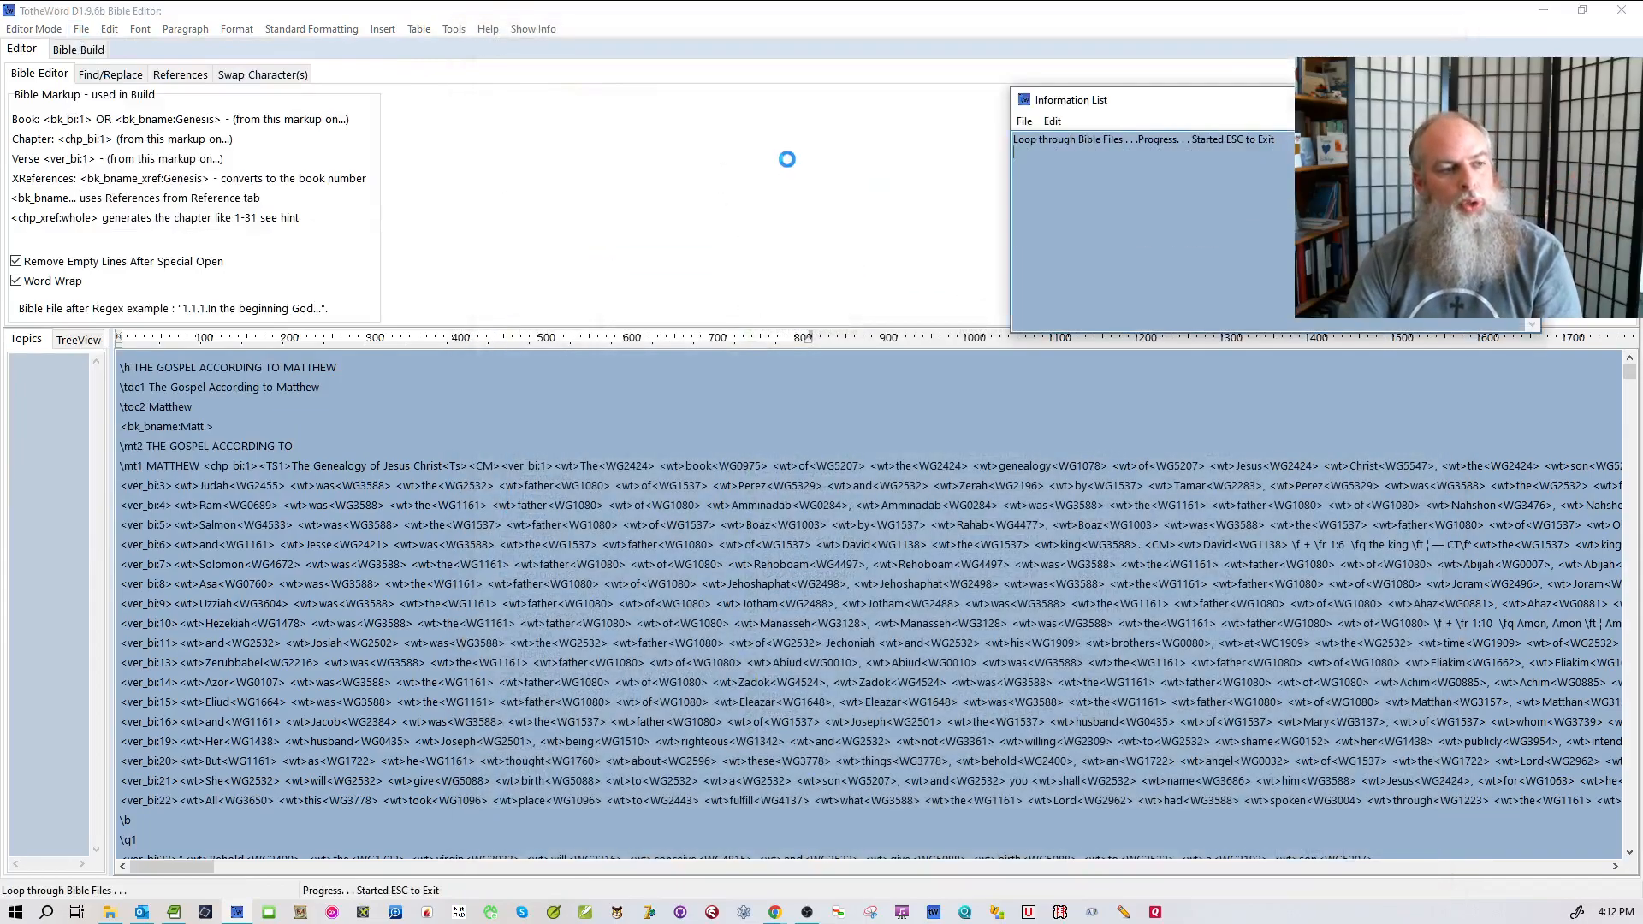
scroll(627, 675, "down", 4)
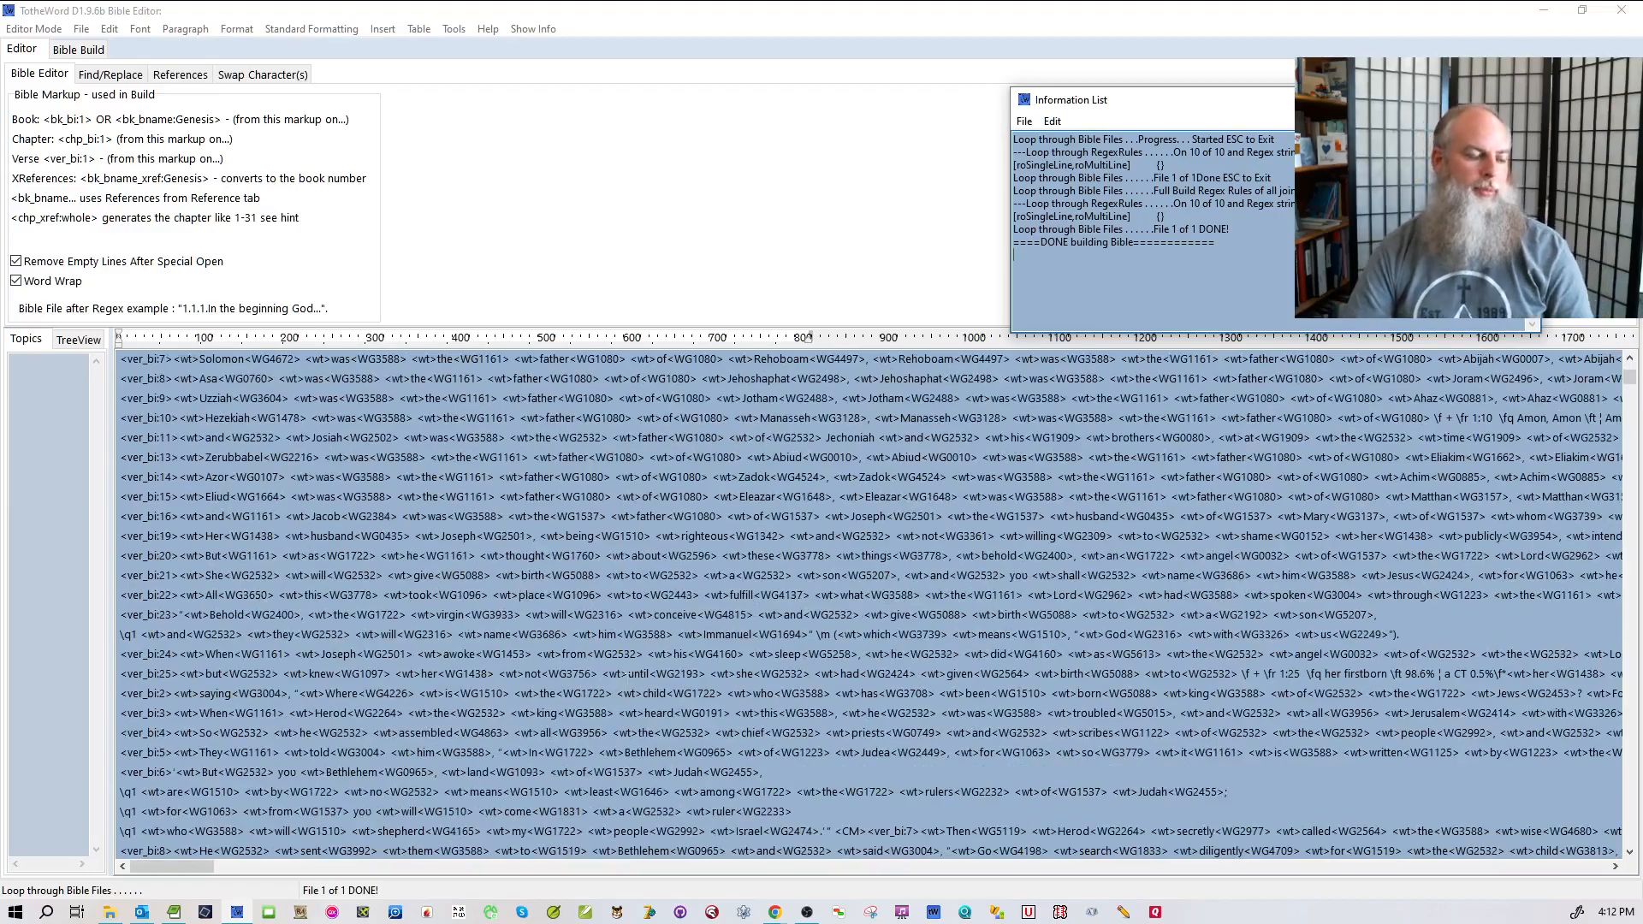
- Enable the optional Edited File (Sample) and Regex Rule Matches outputs for the Bible Editor's special open
left_click(81, 28)
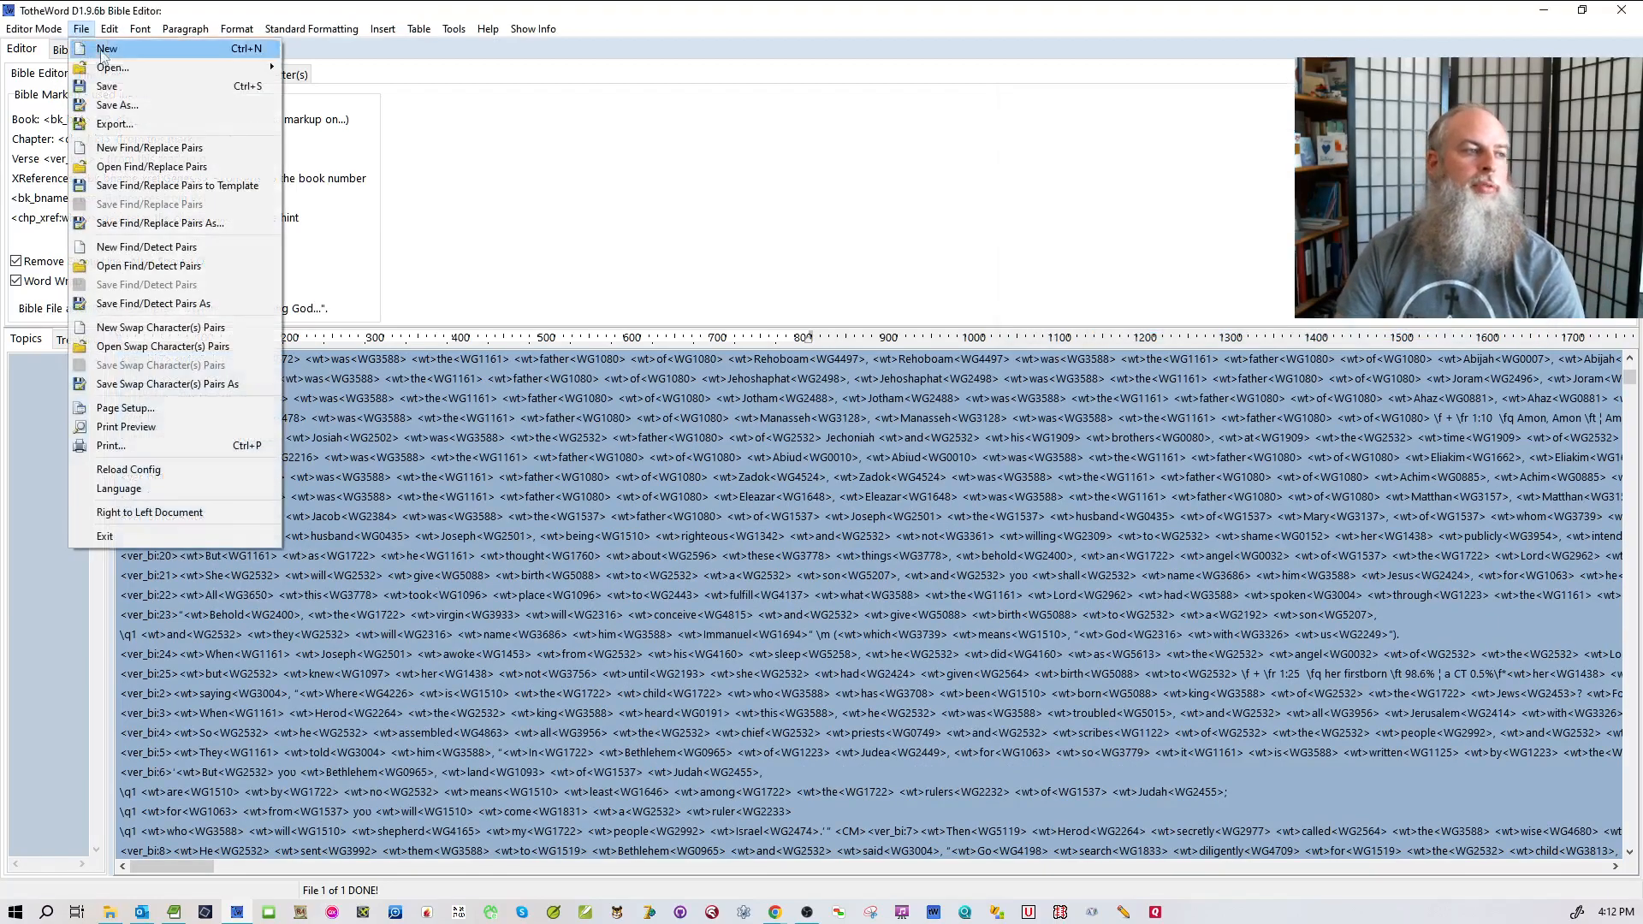
mouse_move(128, 69)
mouse_move(360, 87)
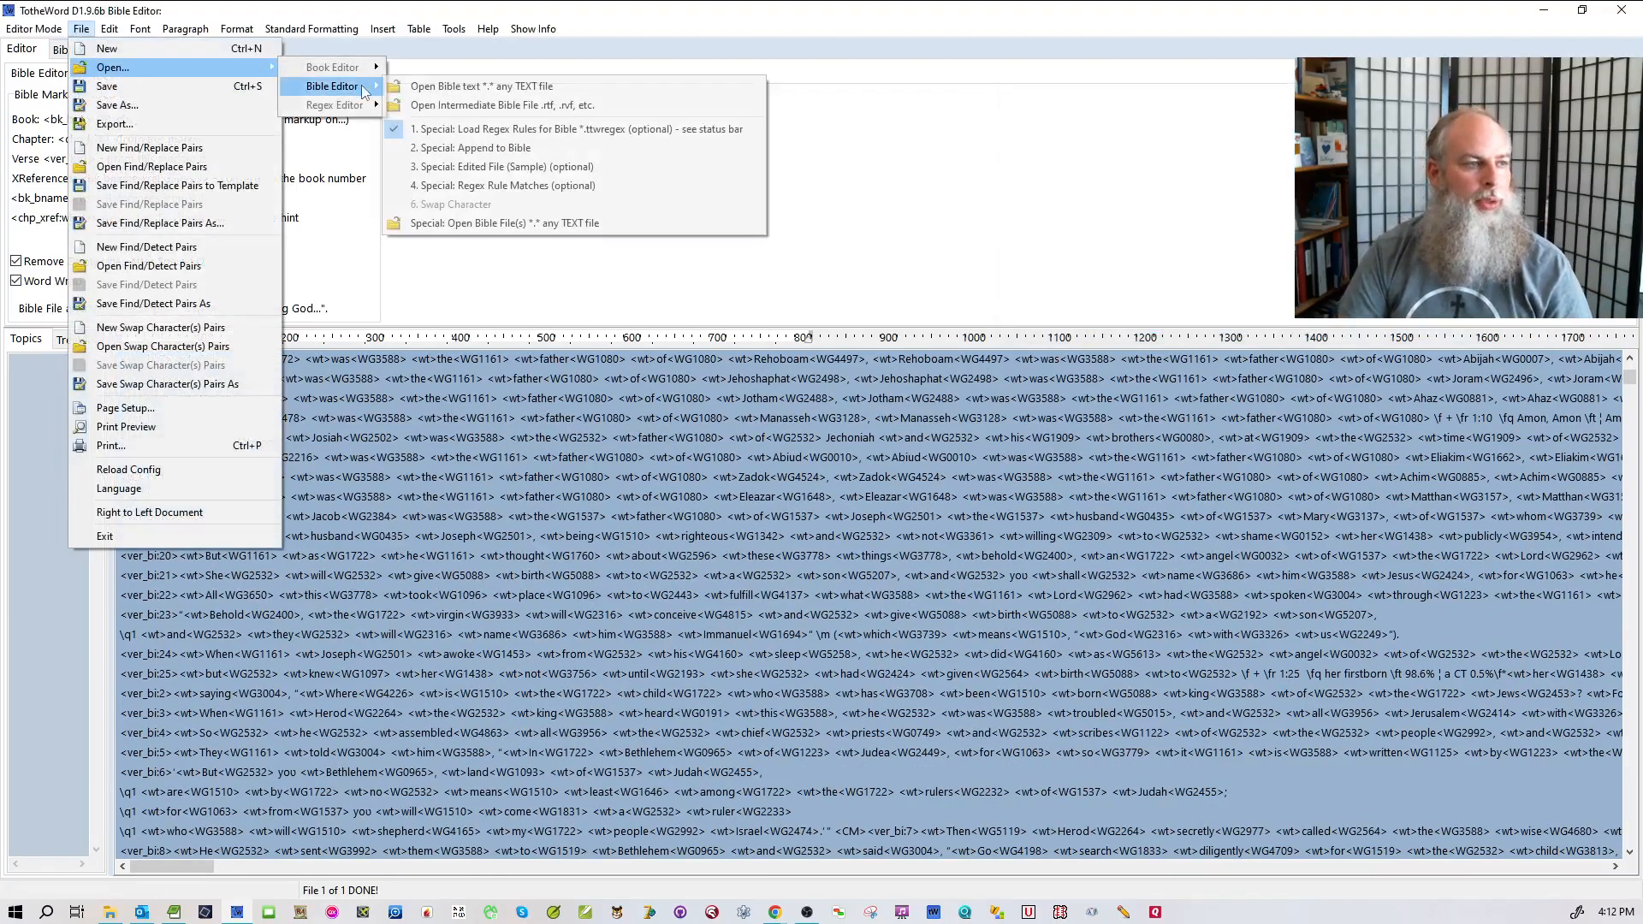
left_click(440, 175)
left_click(81, 28)
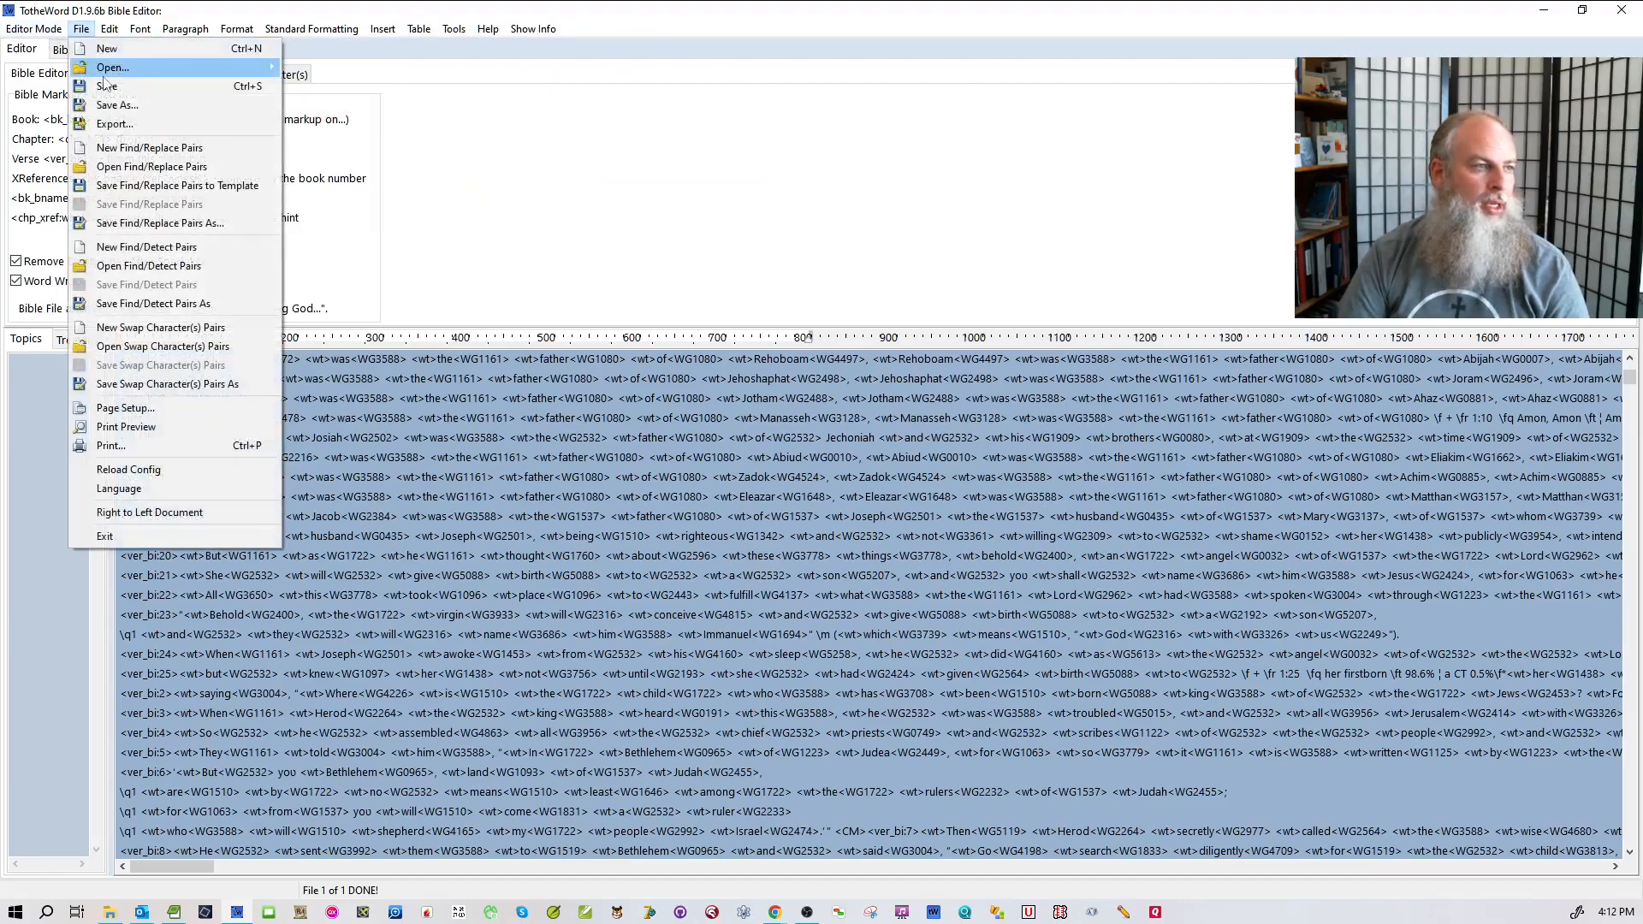
left_click(422, 186)
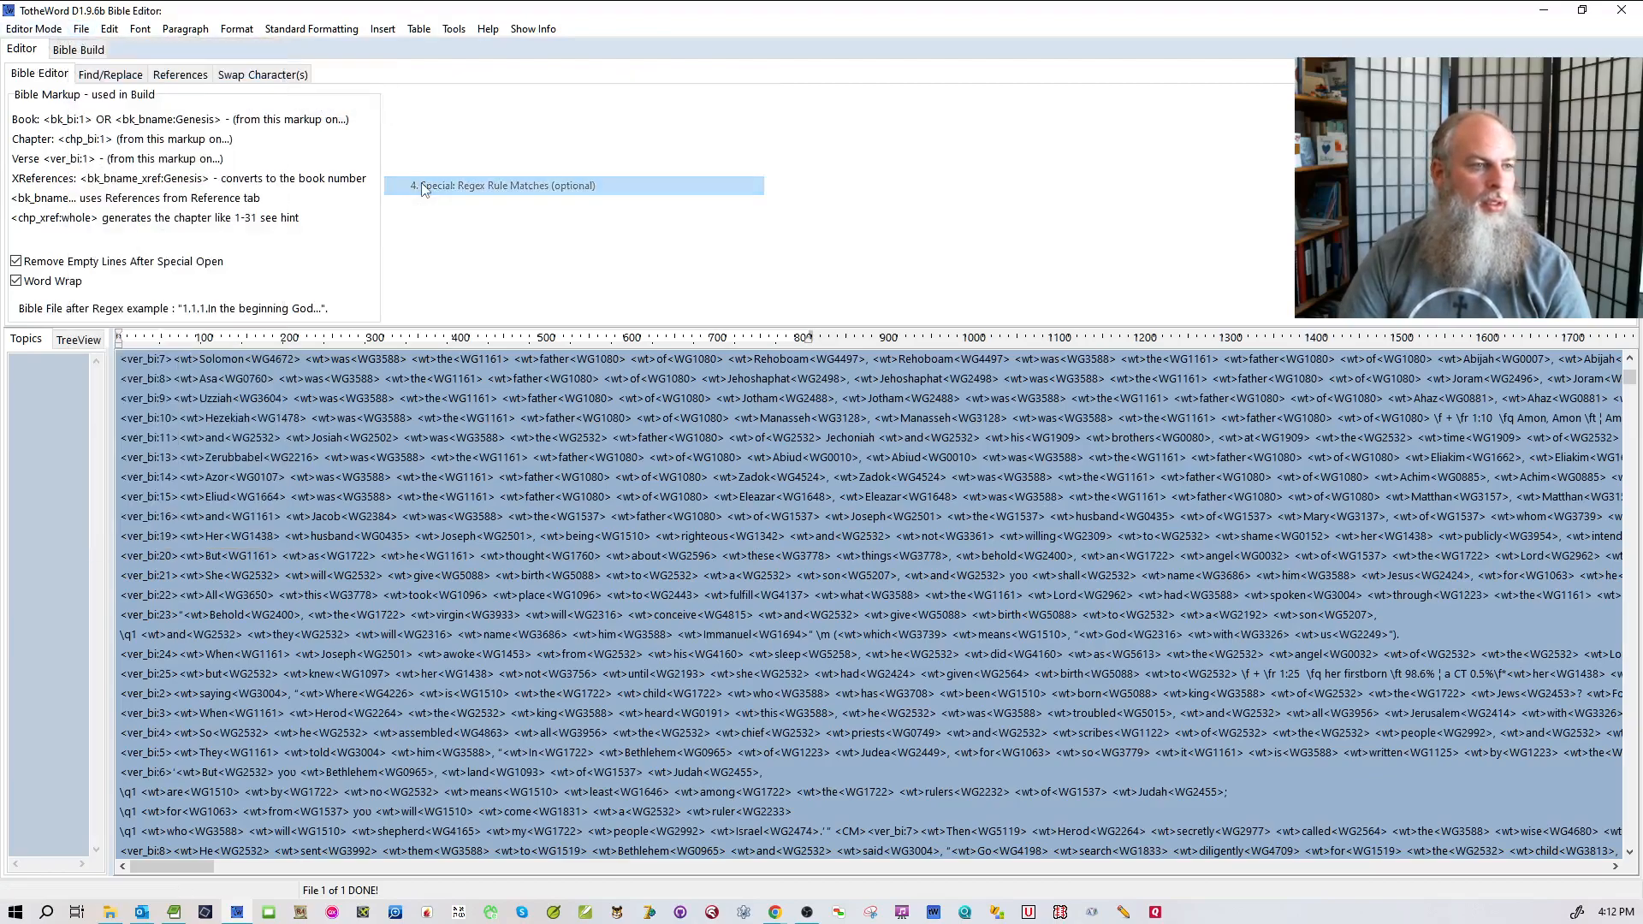
- Load 46-MATengtcent.usfm into the Bible Editor with the special open so the edited and matches files are generated
left_click(81, 28)
mouse_move(171, 67)
mouse_move(332, 86)
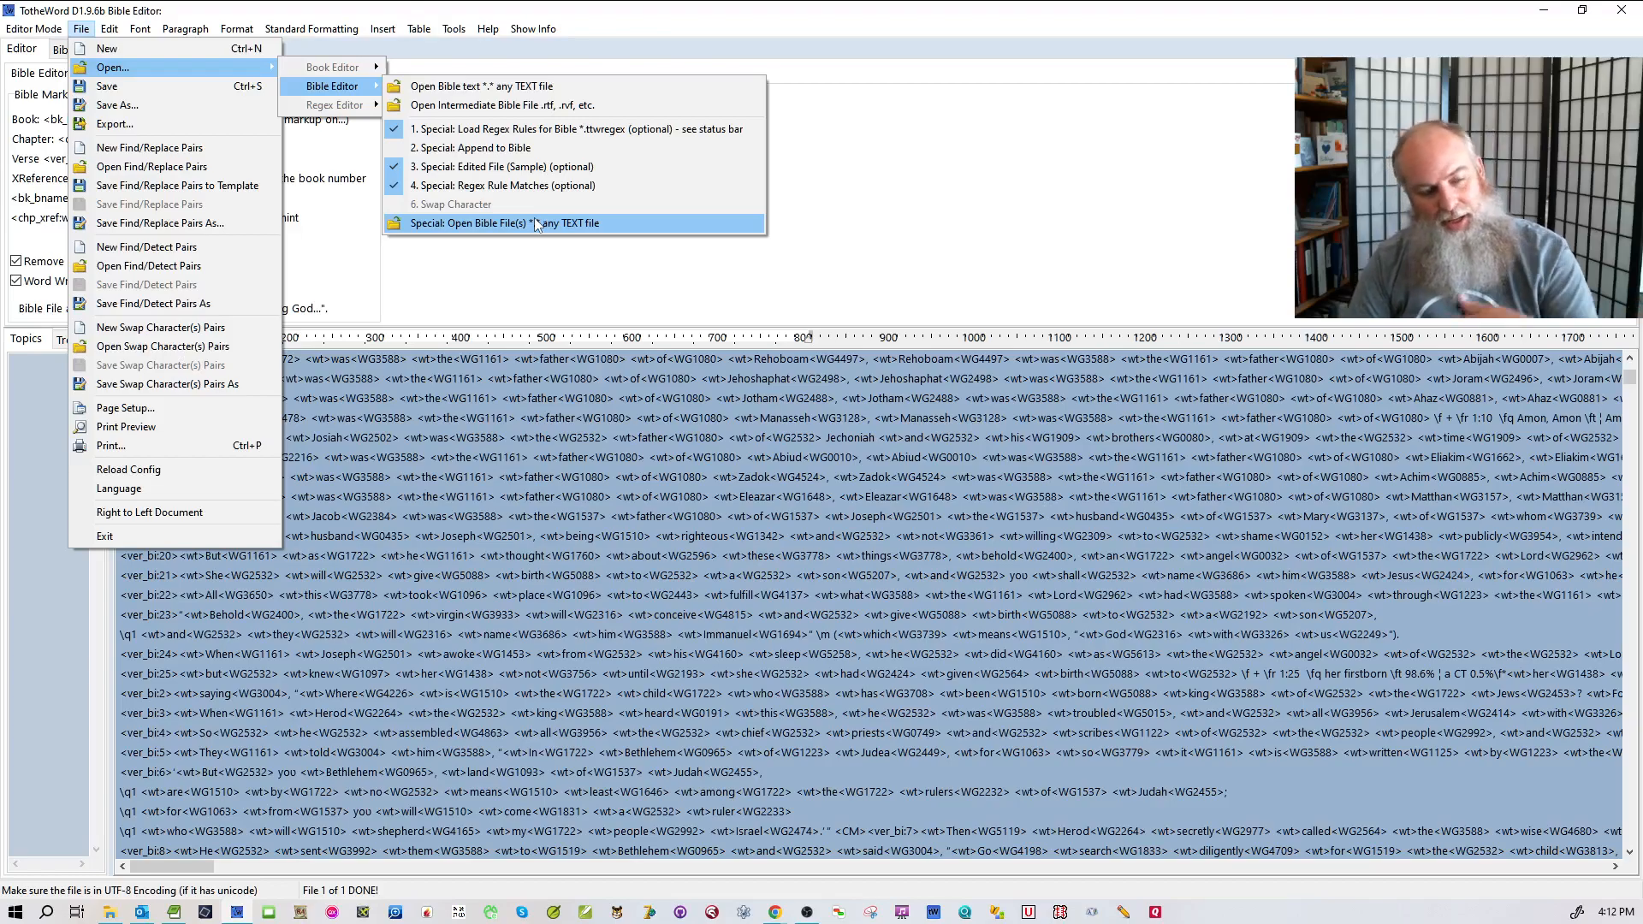
left_click(537, 222)
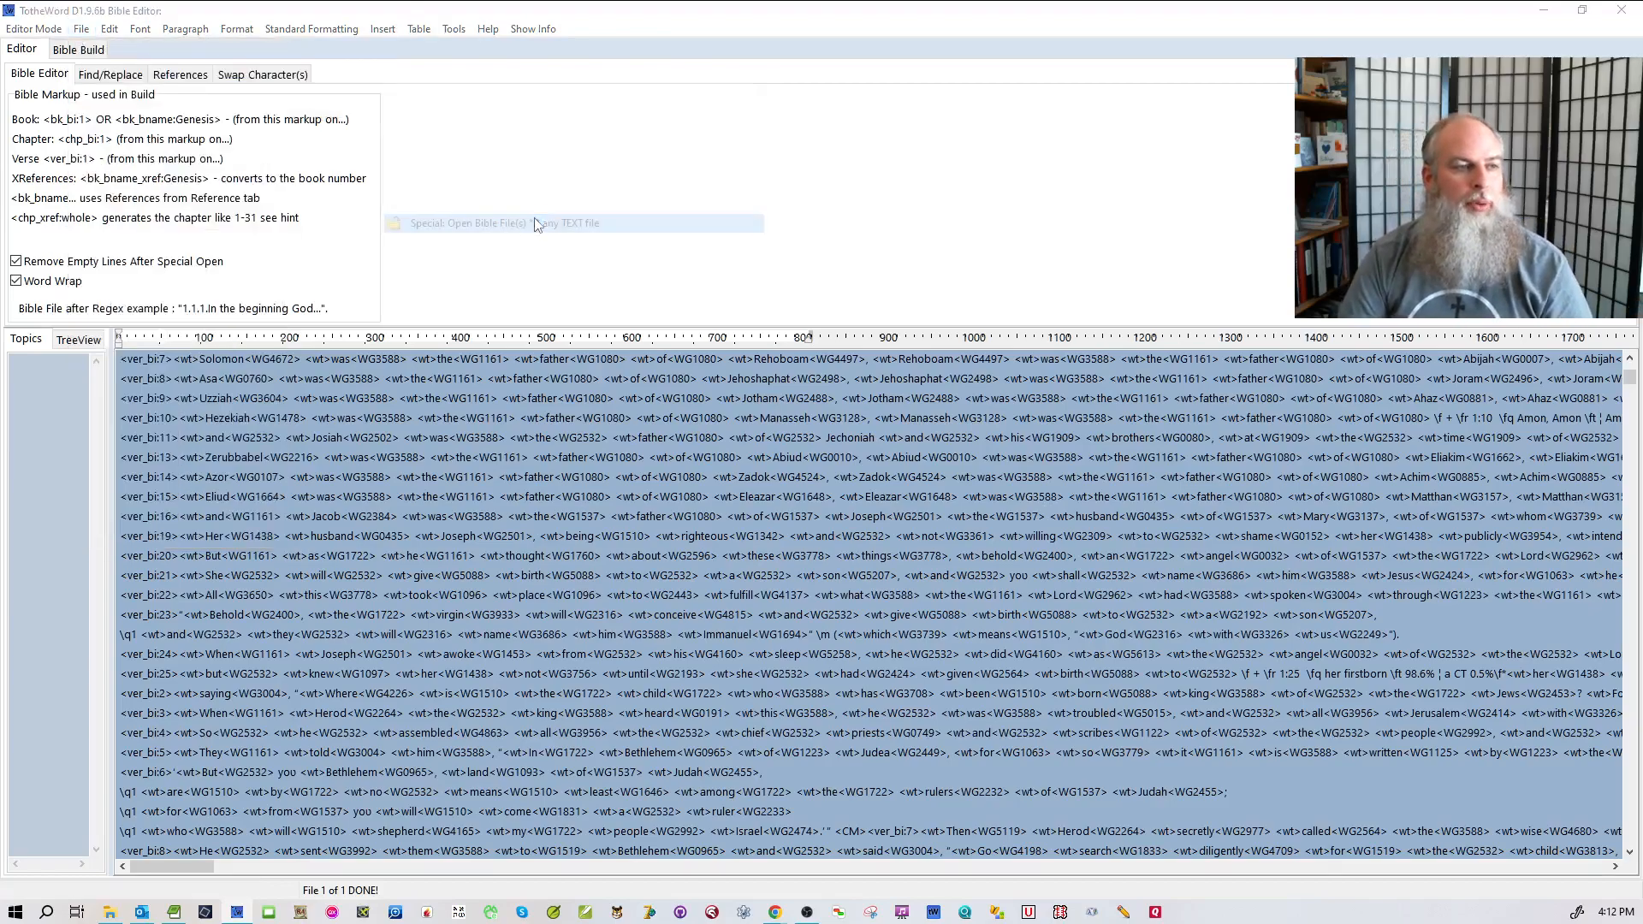
left_click(804, 166)
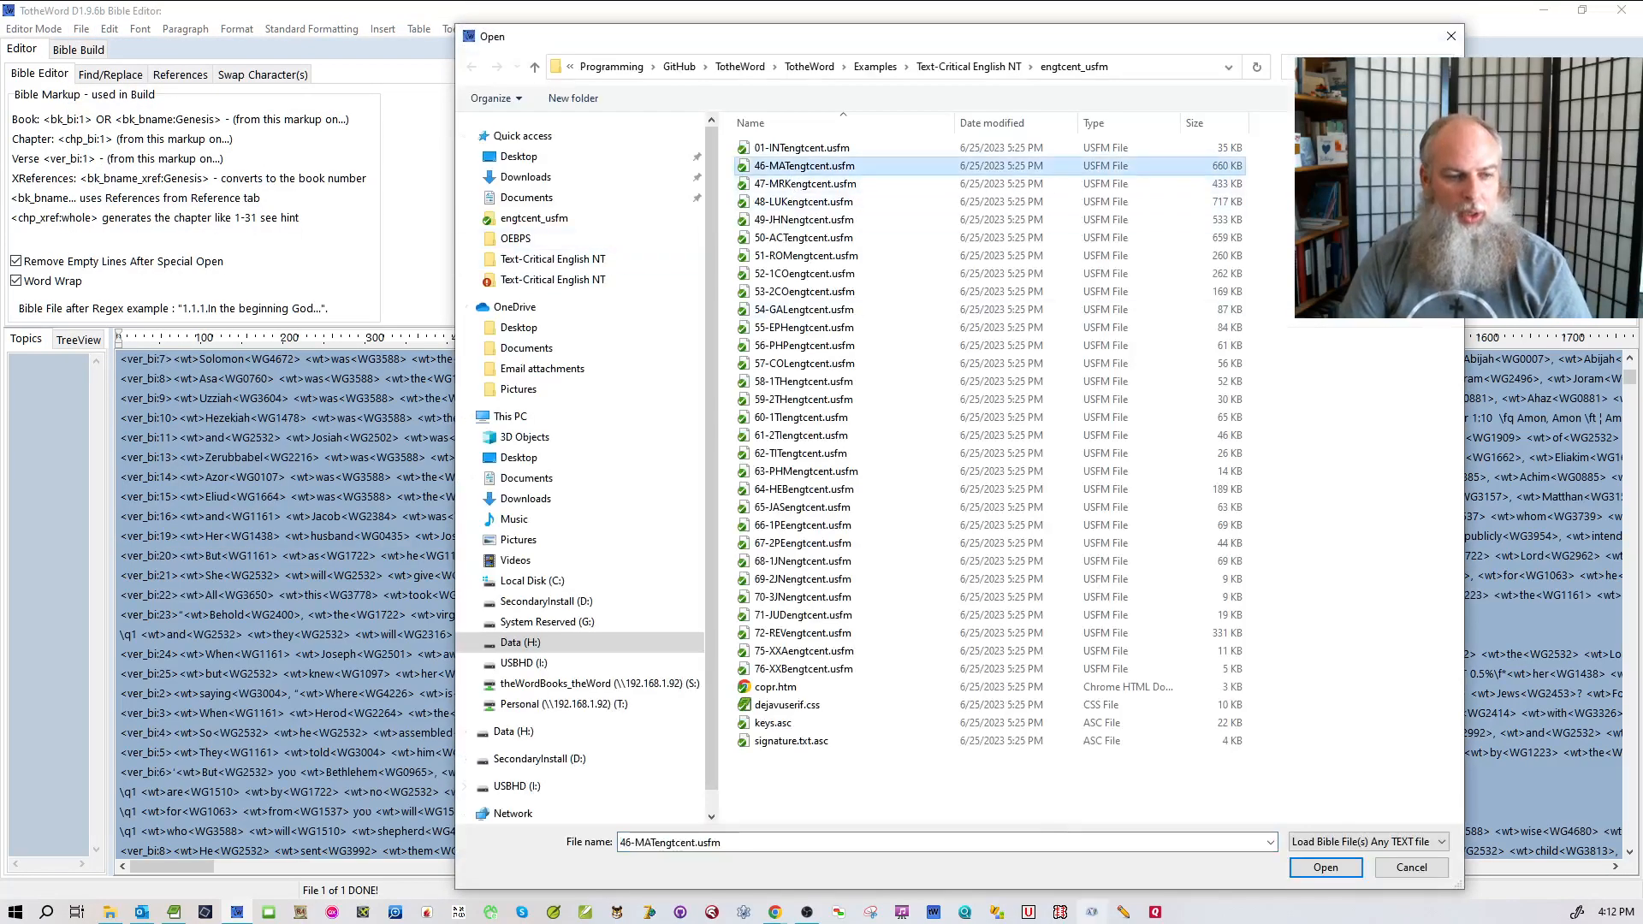
left_click(1325, 867)
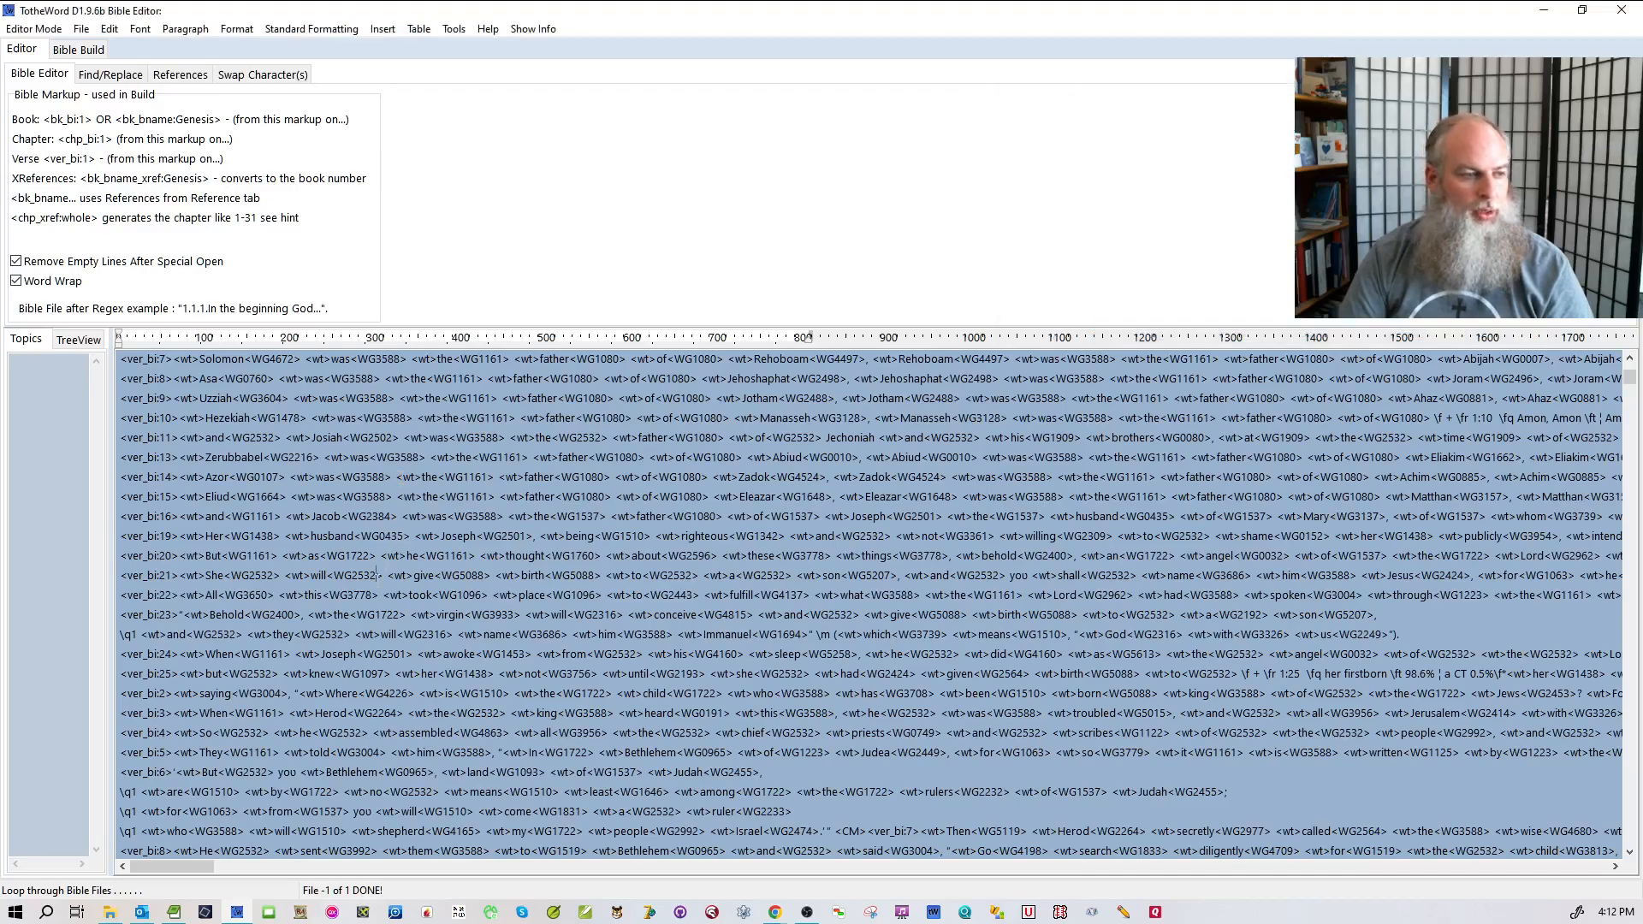
- Switch to the engtcent_usfm folder in File Explorer and sort it by type to find the generated text files
left_click(112, 912)
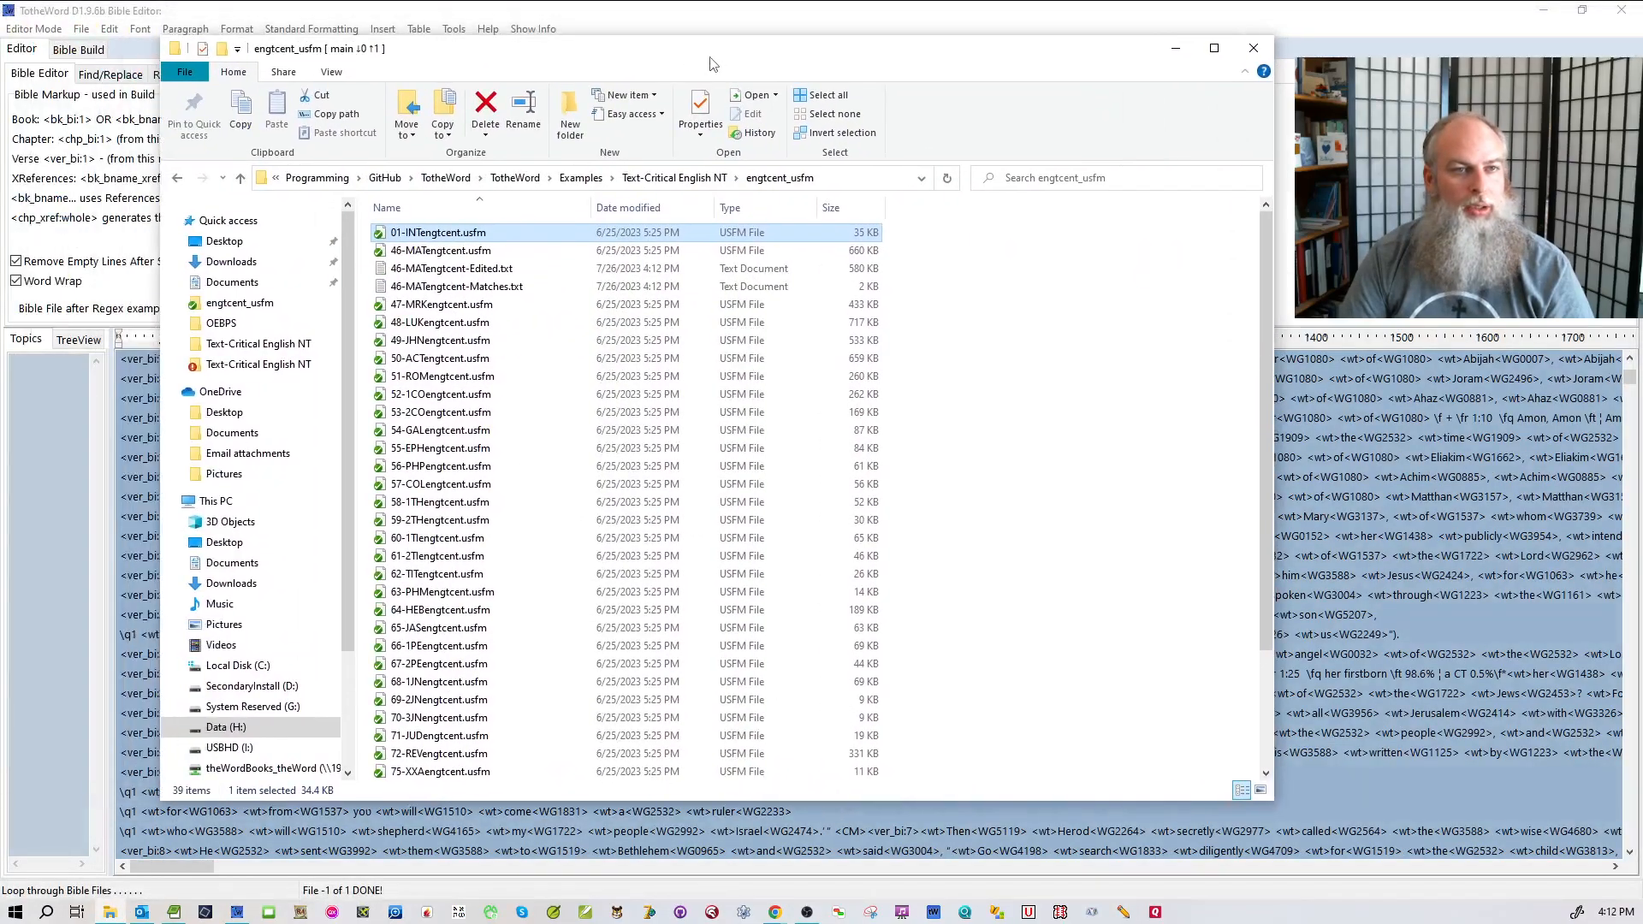
left_click(1213, 48)
left_click(587, 167)
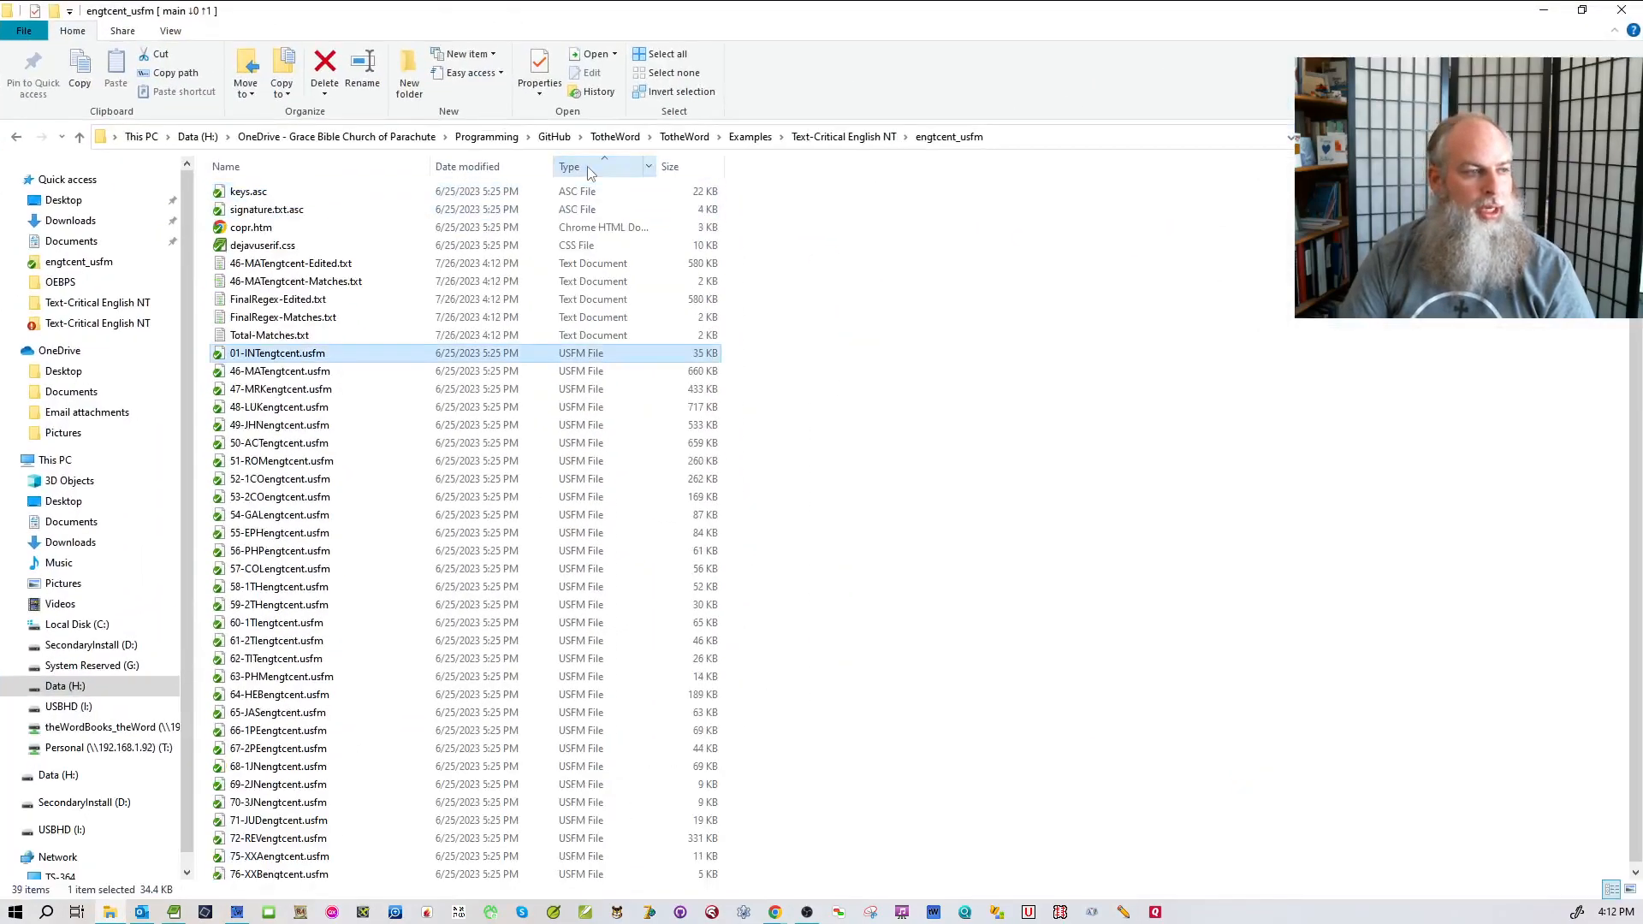
left_click(588, 170)
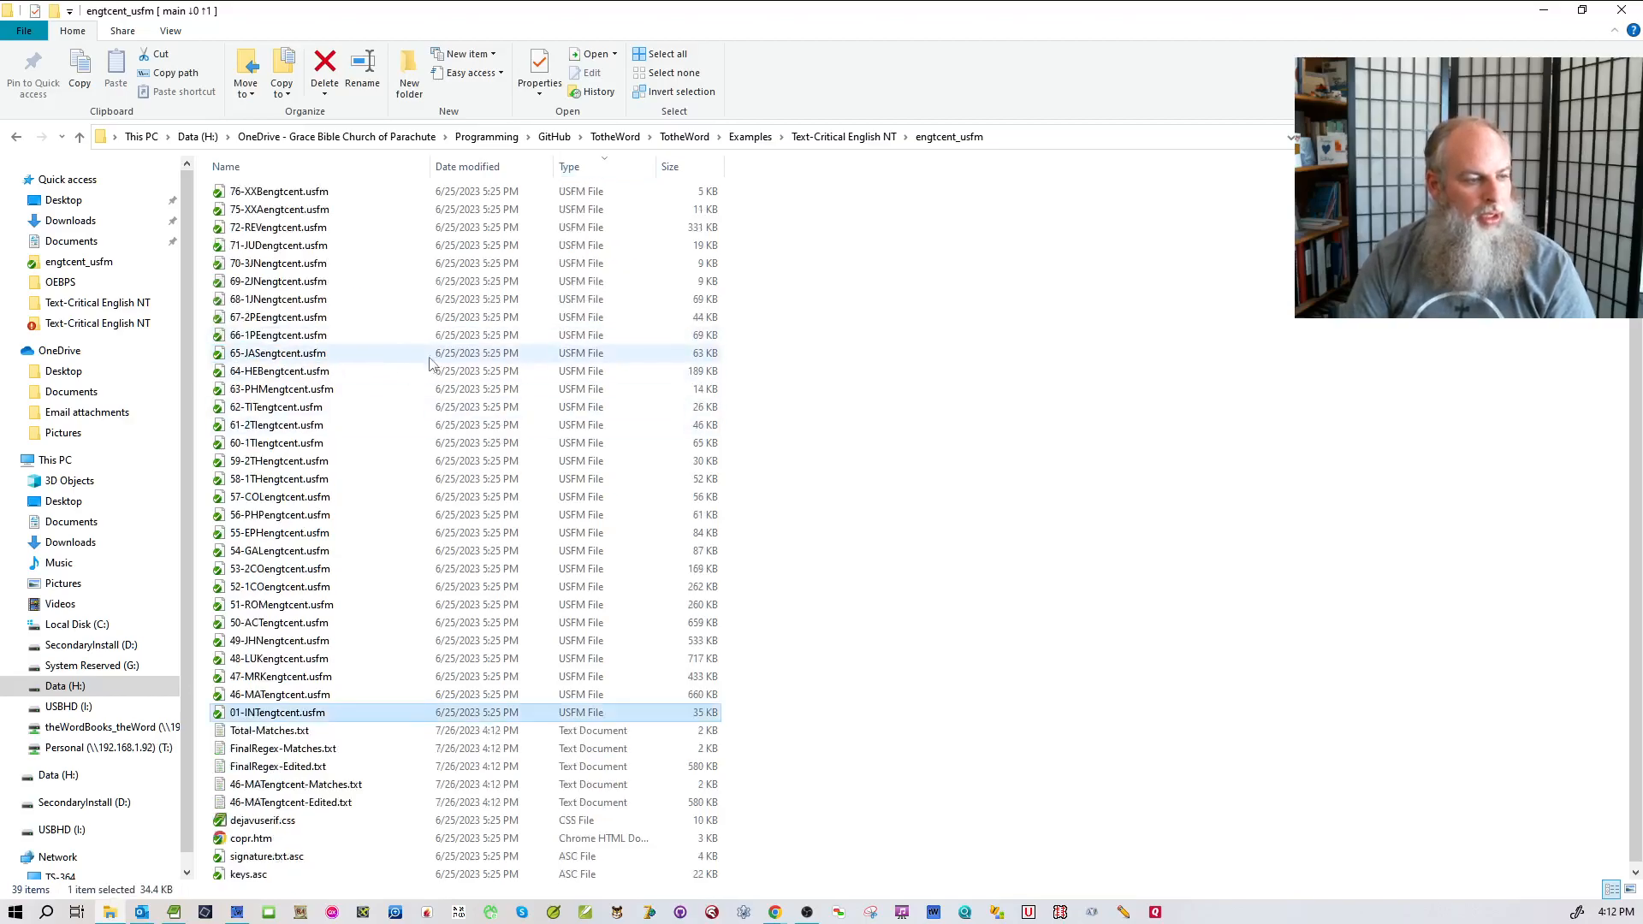
left_click(332, 175)
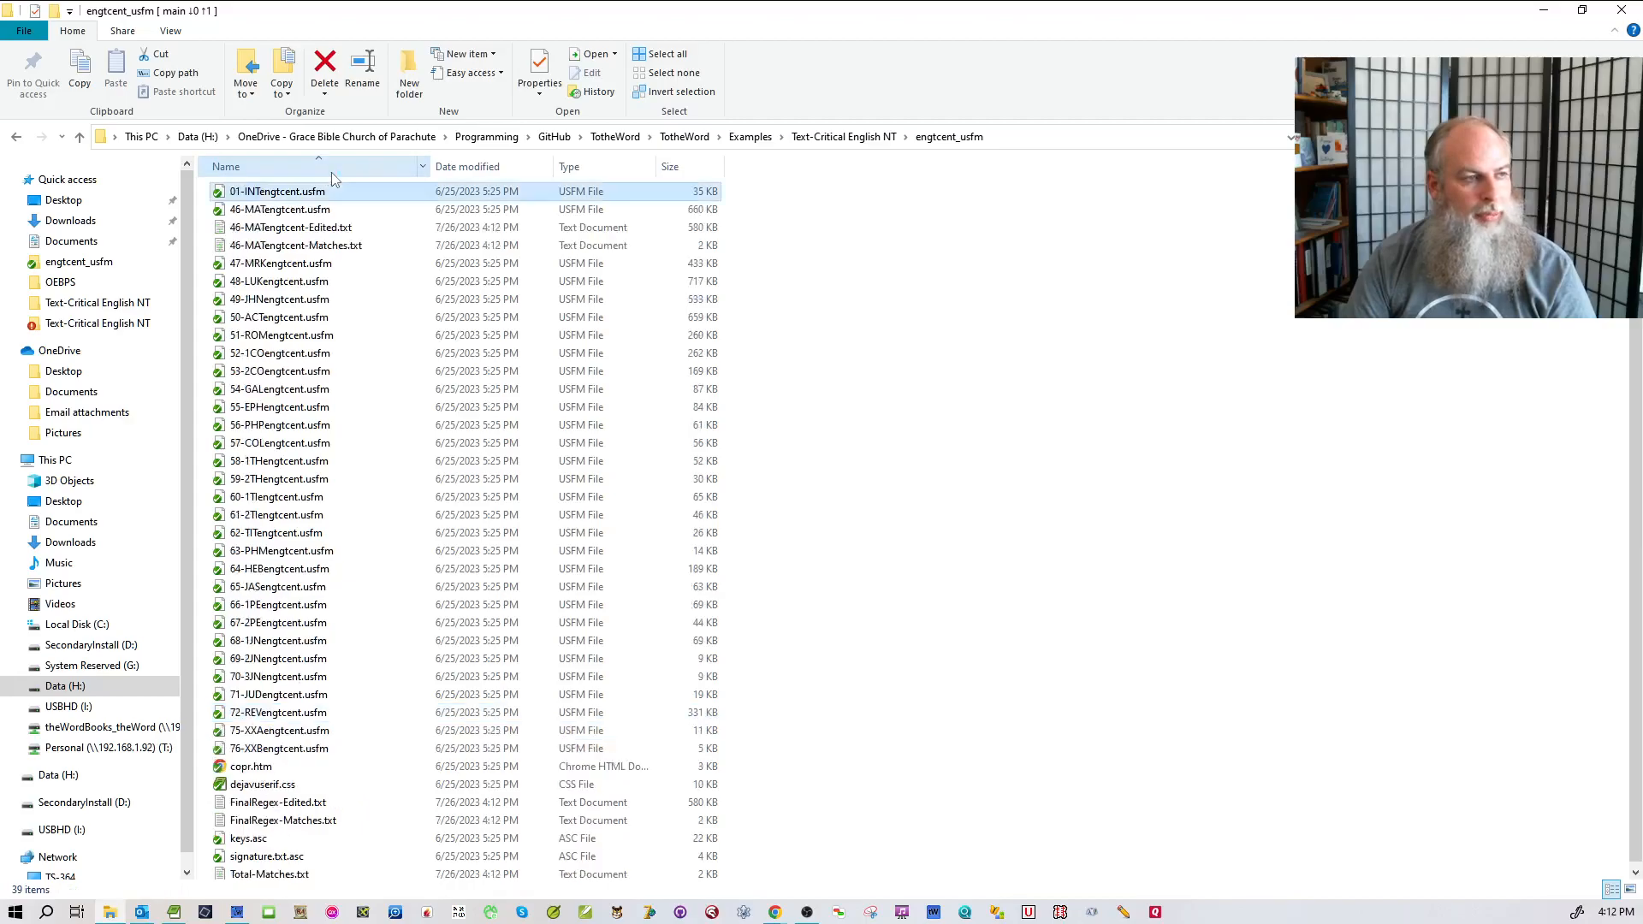
left_click(588, 171)
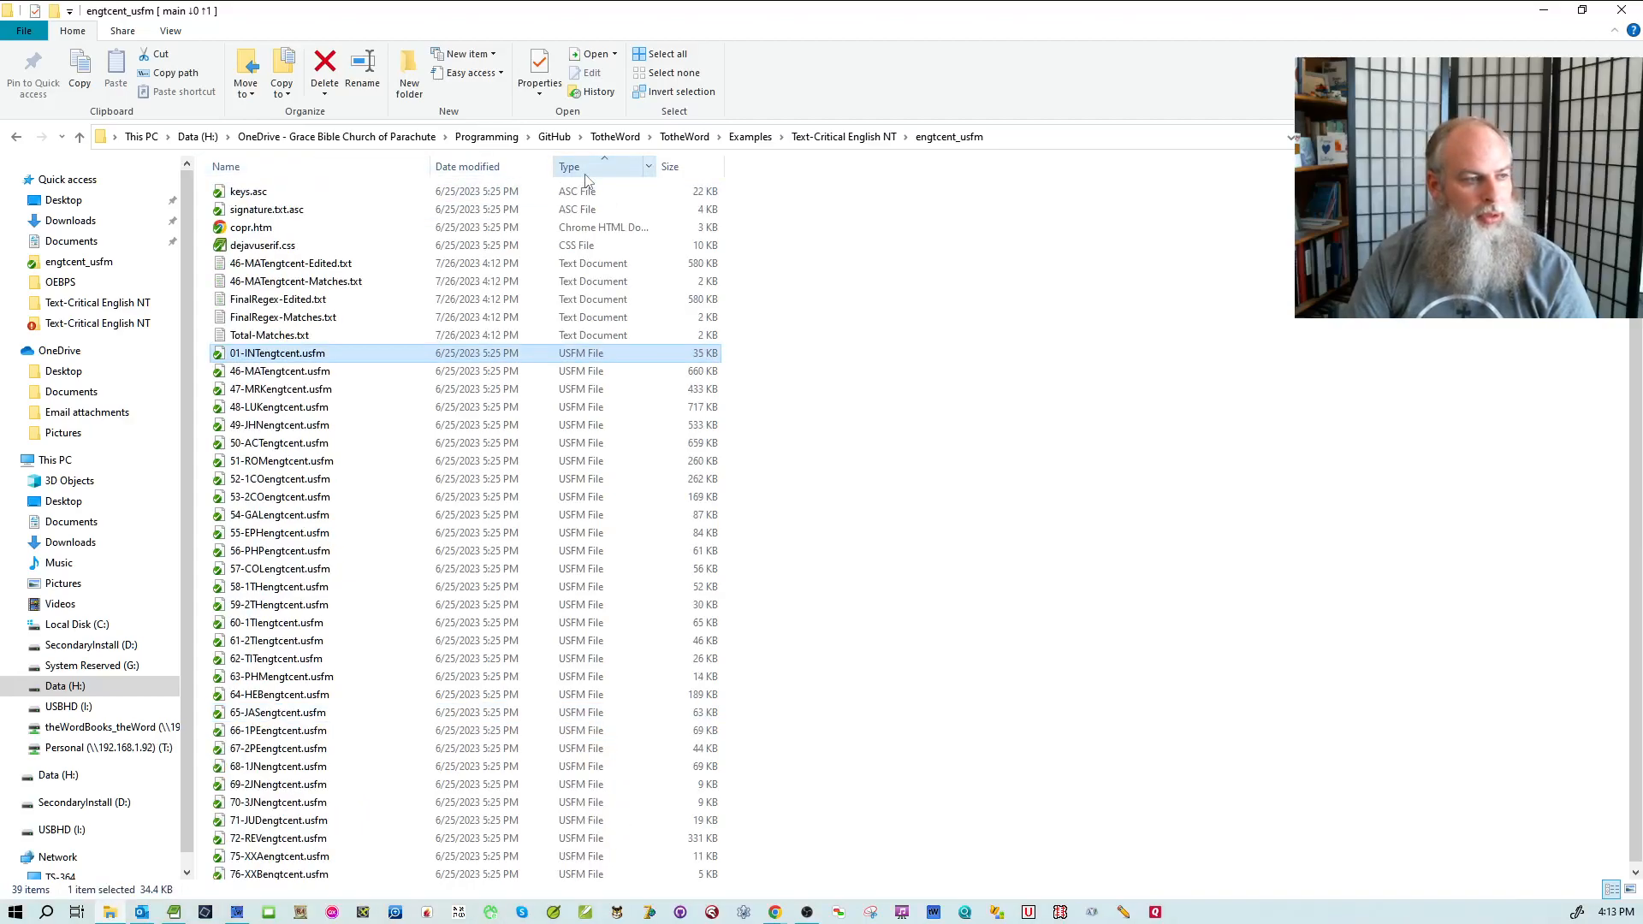
scroll(391, 317, "down", 1)
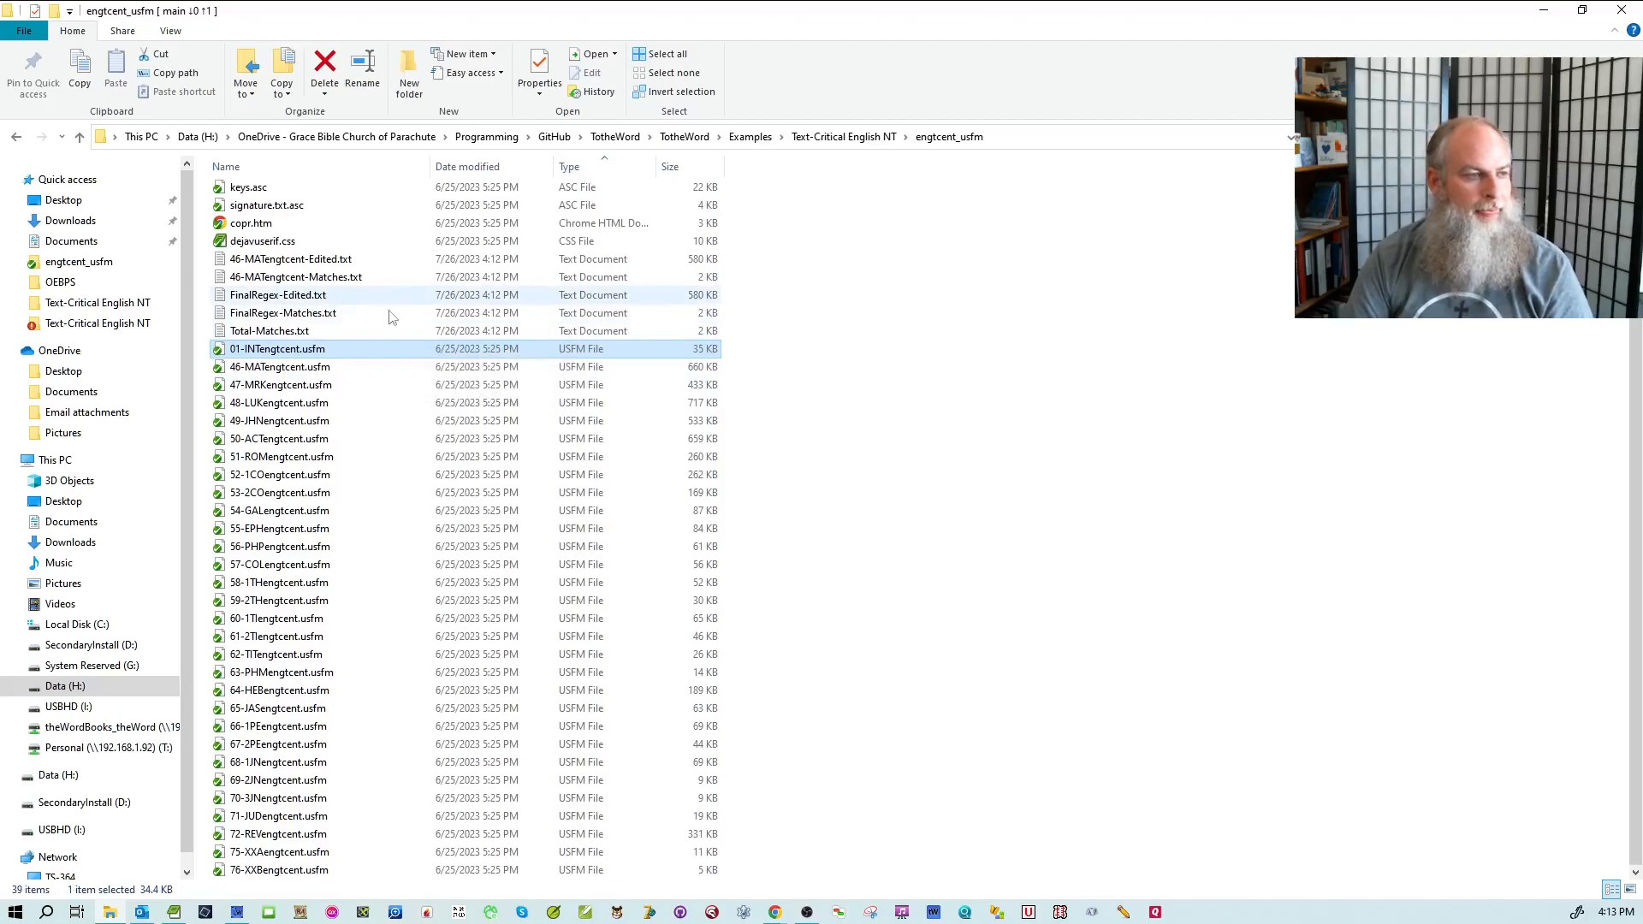
- Open 46-MATengtcent-Edited.txt in EditPad Pro to inspect the converted Matthew text, and close it
double_click(322, 261)
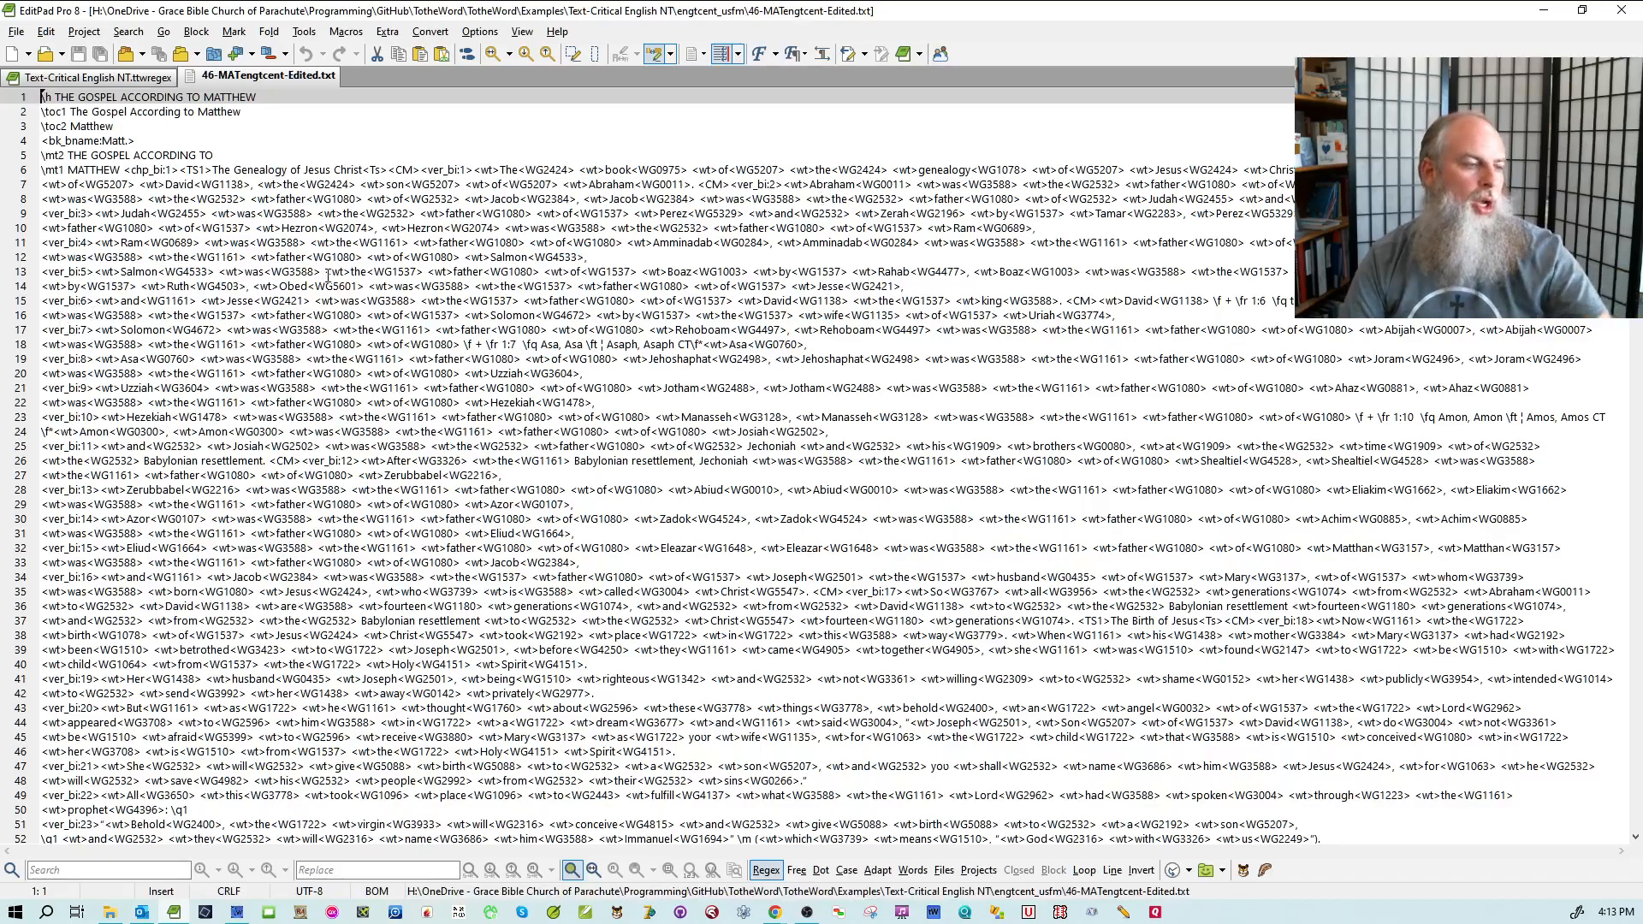
right_click(266, 88)
left_click(220, 99)
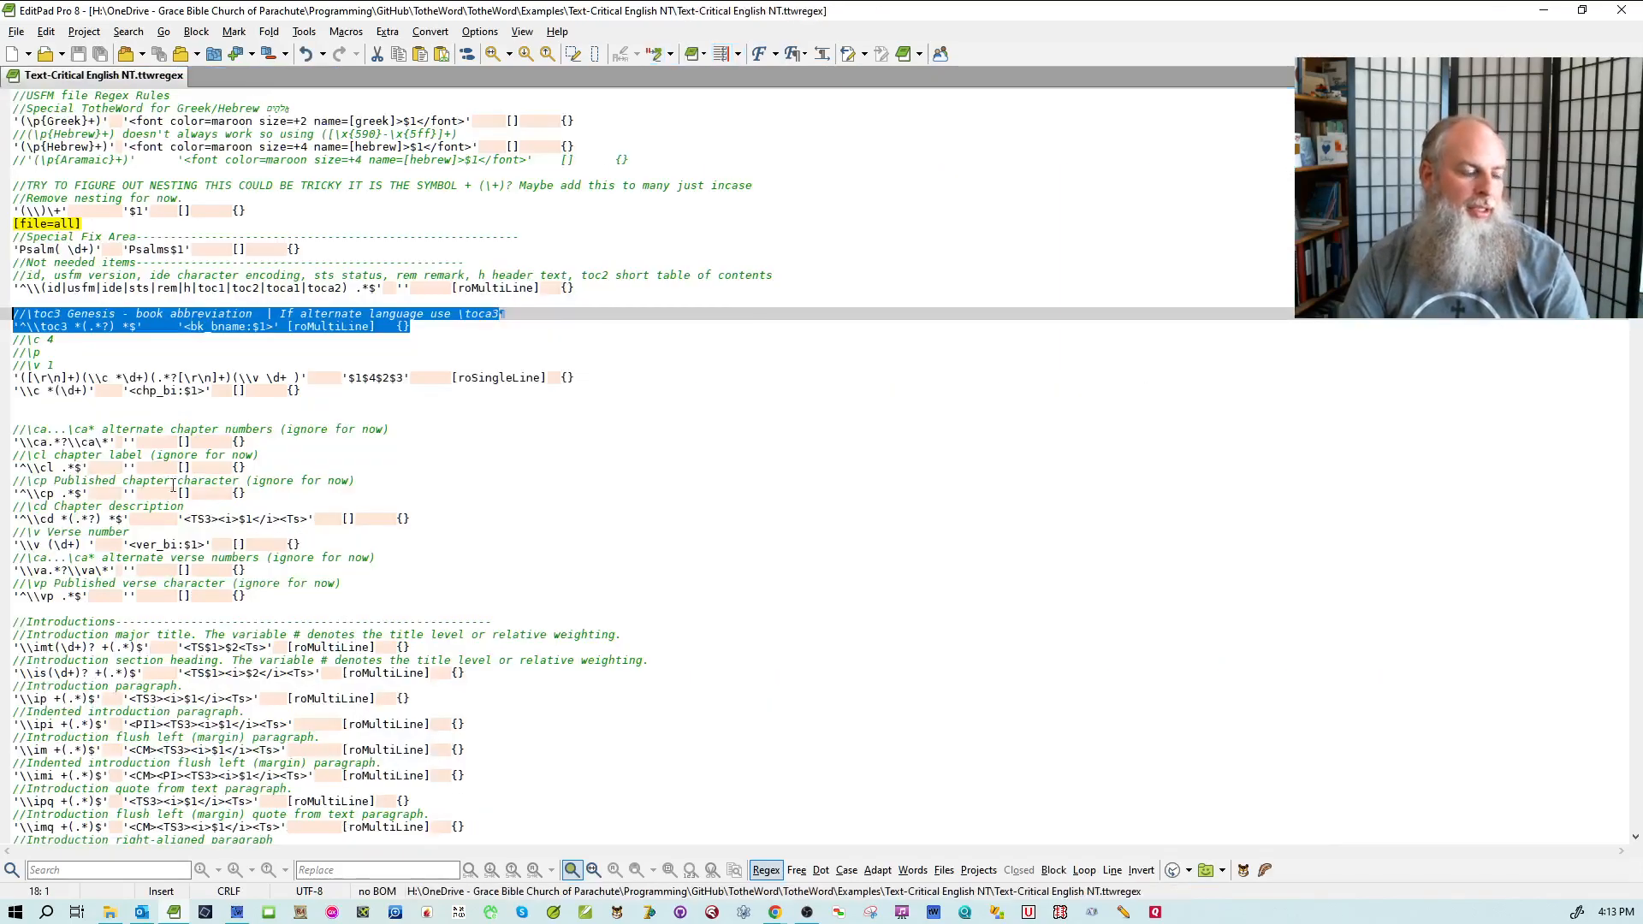
- Review the match counts of each regex rule in 46-MATengtcent-Matches.txt, close the file and leave Notepad++
key("alt+Tab")
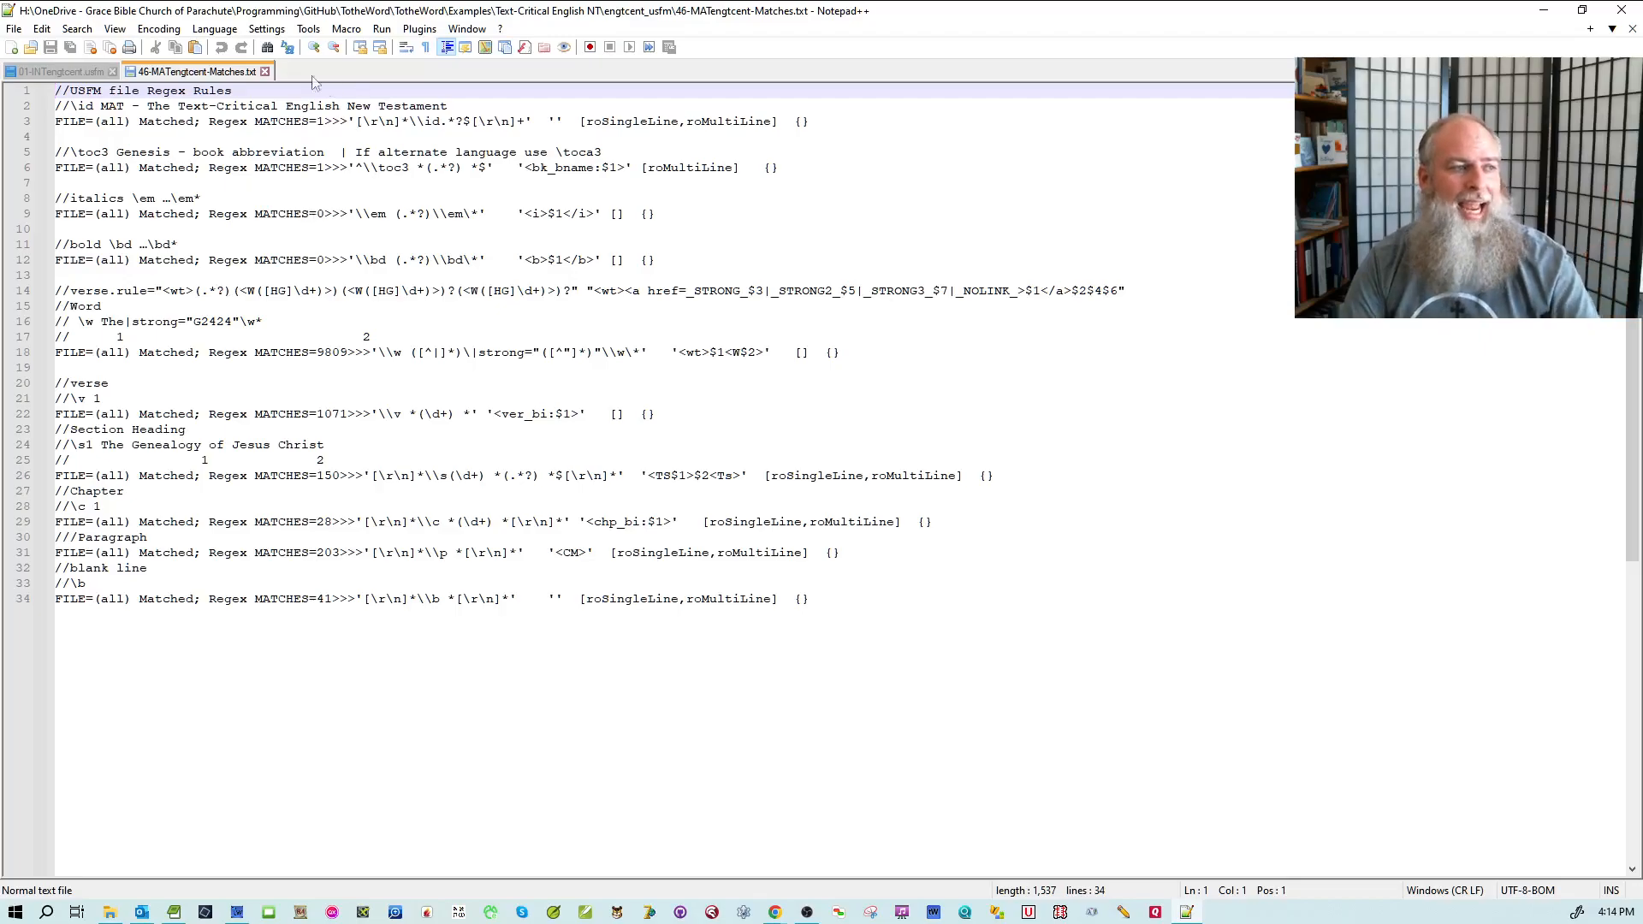
left_click(265, 71)
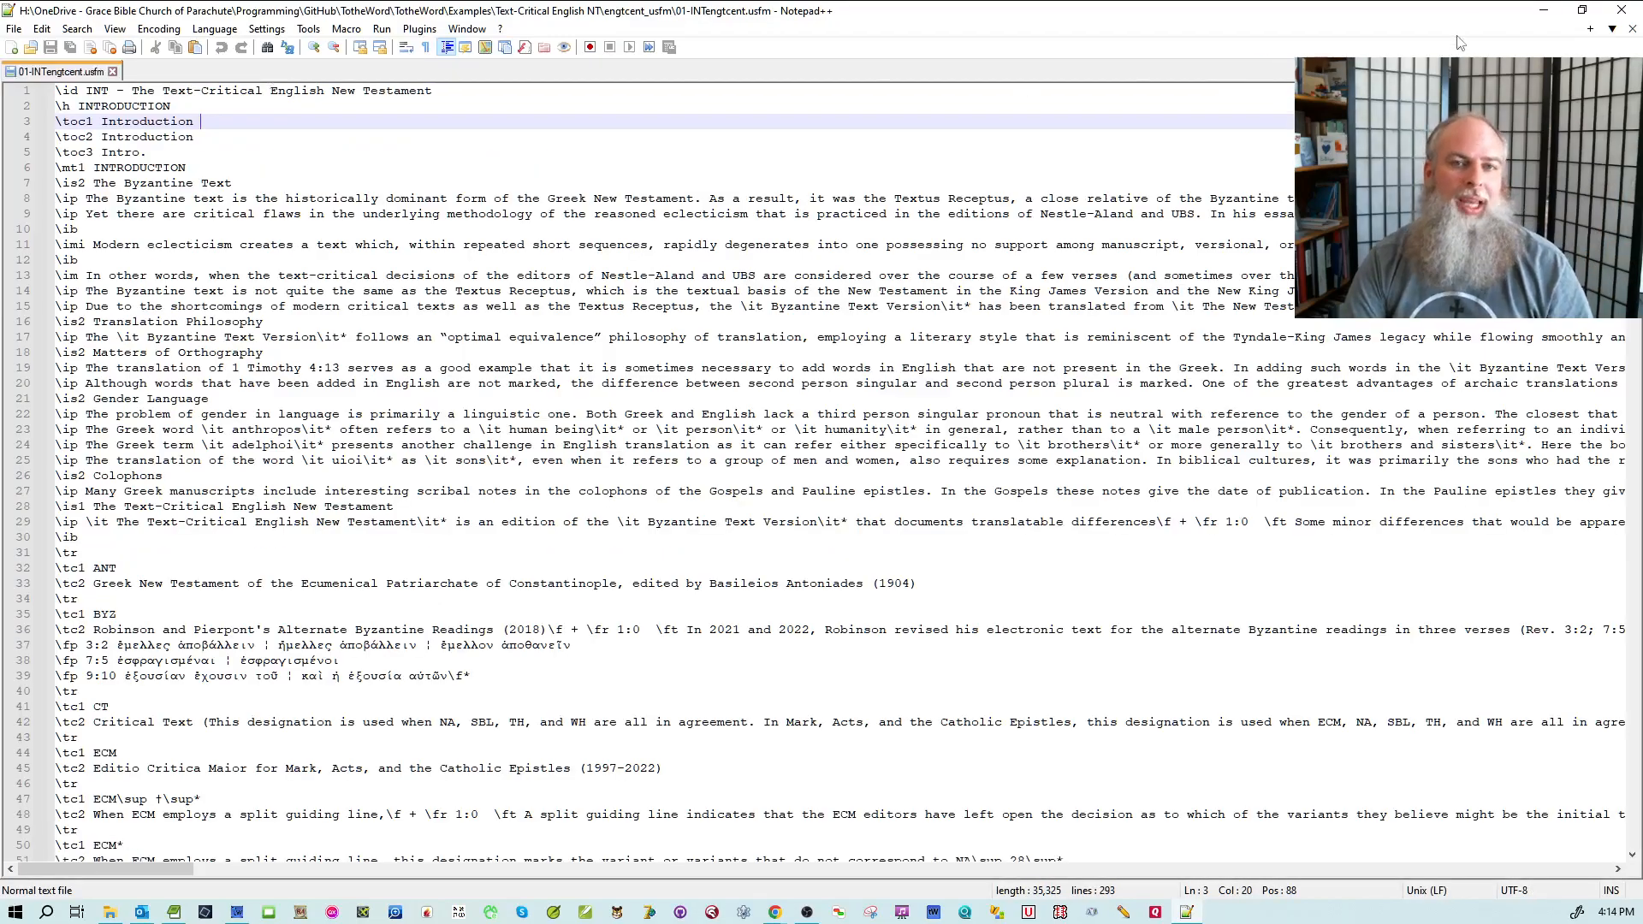
left_click(1614, 11)
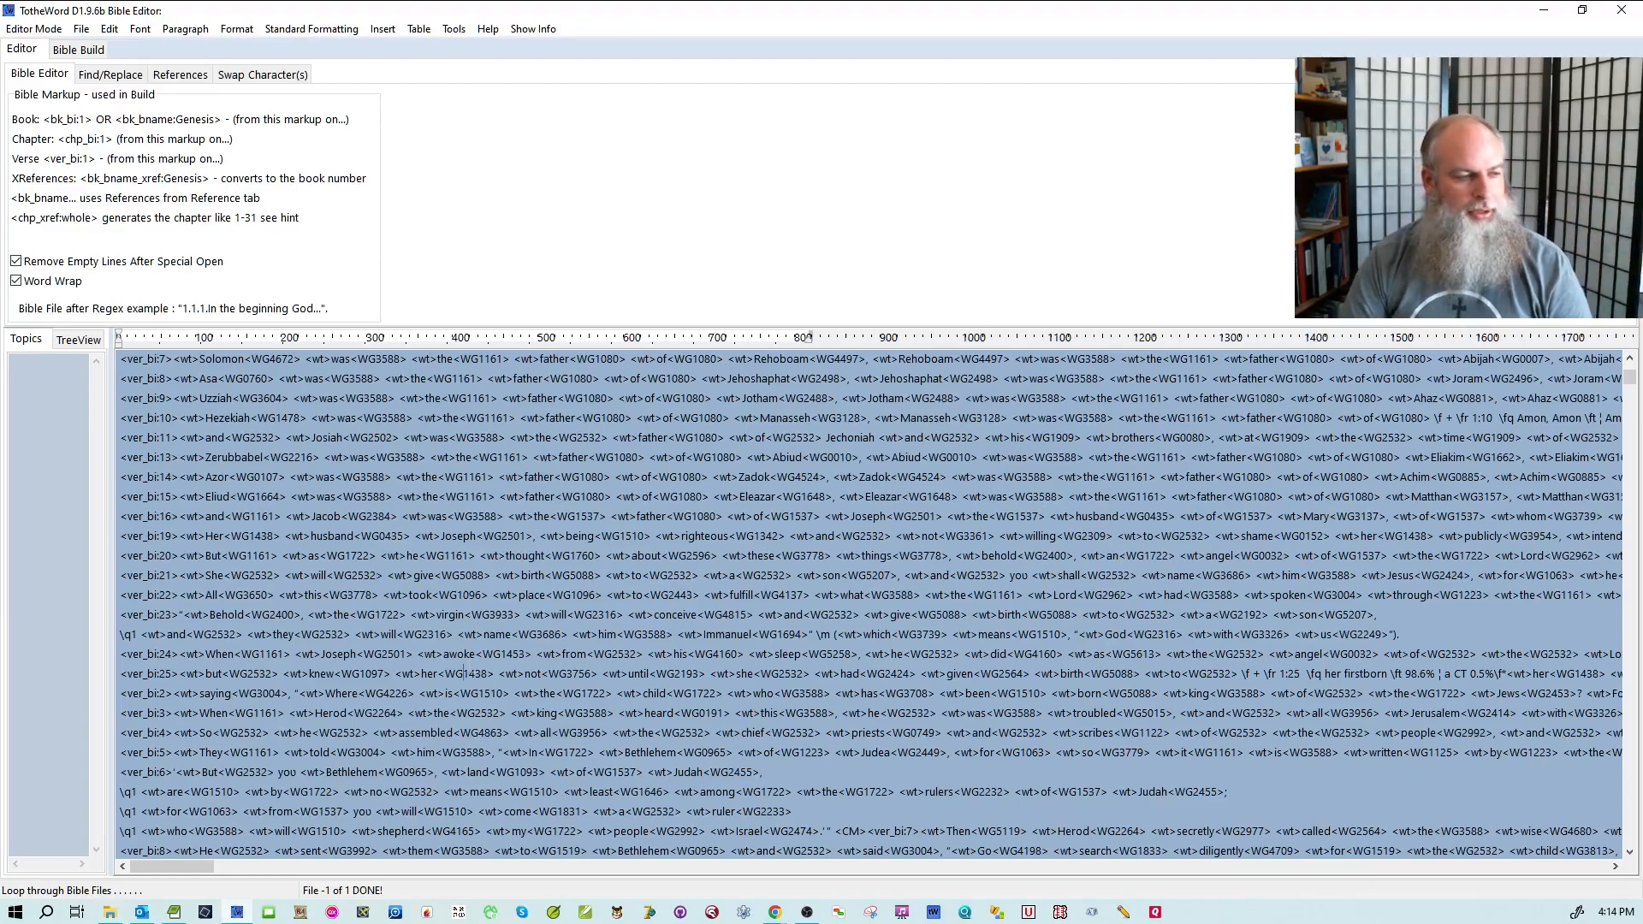
- Look through the converted Matthew text for remaining markers and compare the \q1 lines with the source USFM in the Book Editor
scroll(870, 605, "up", 4)
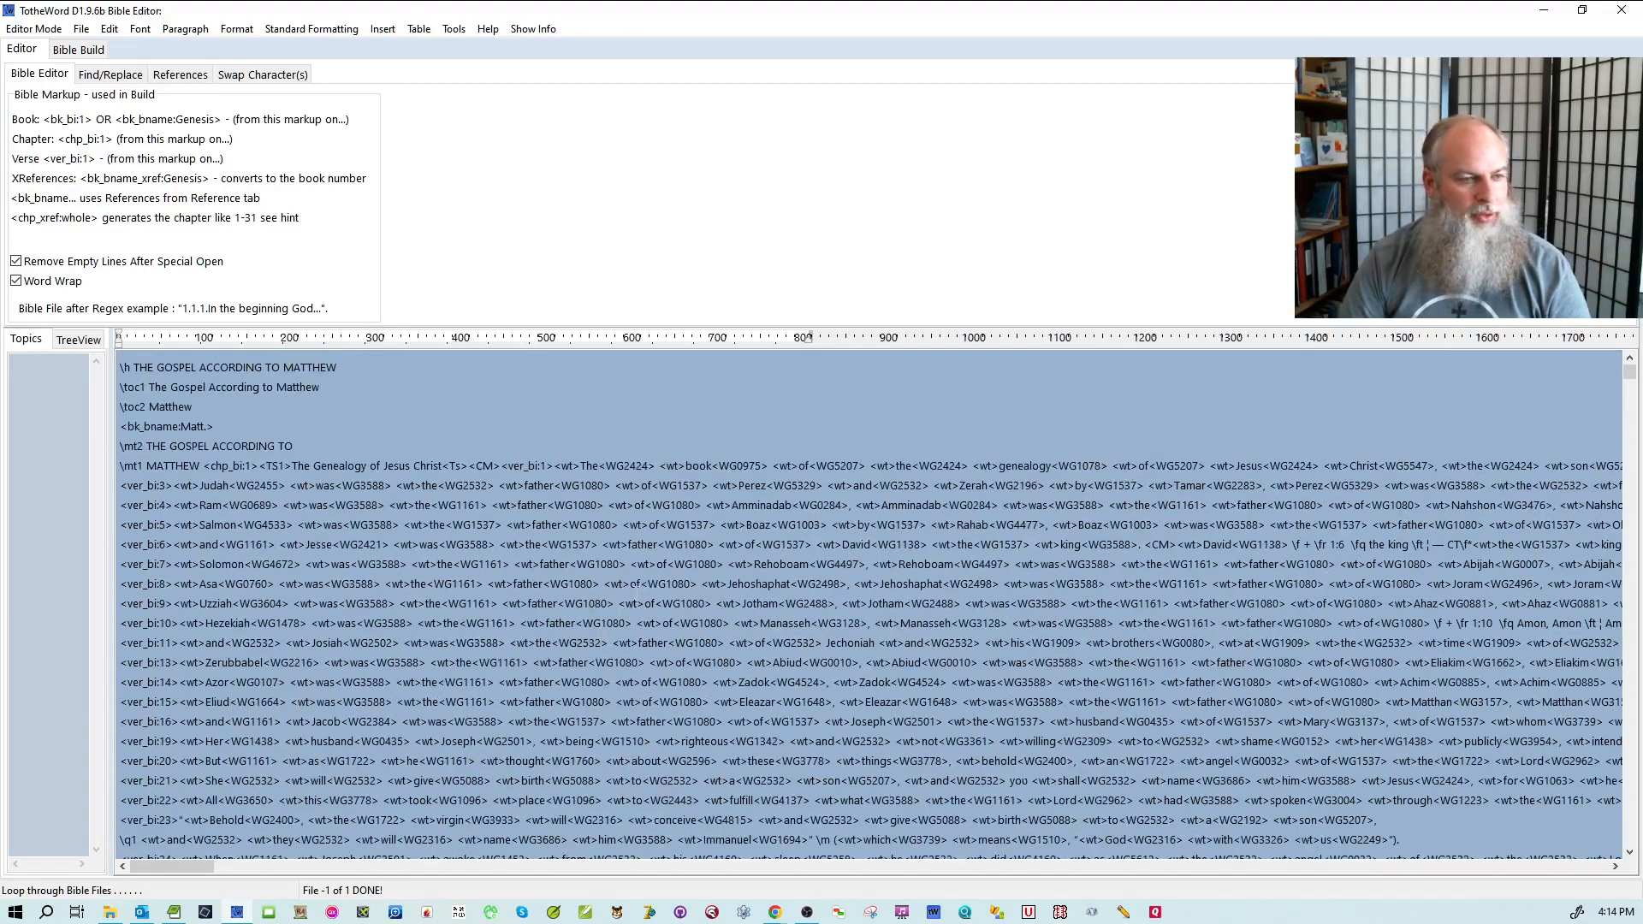
scroll(636, 590, "down", 7)
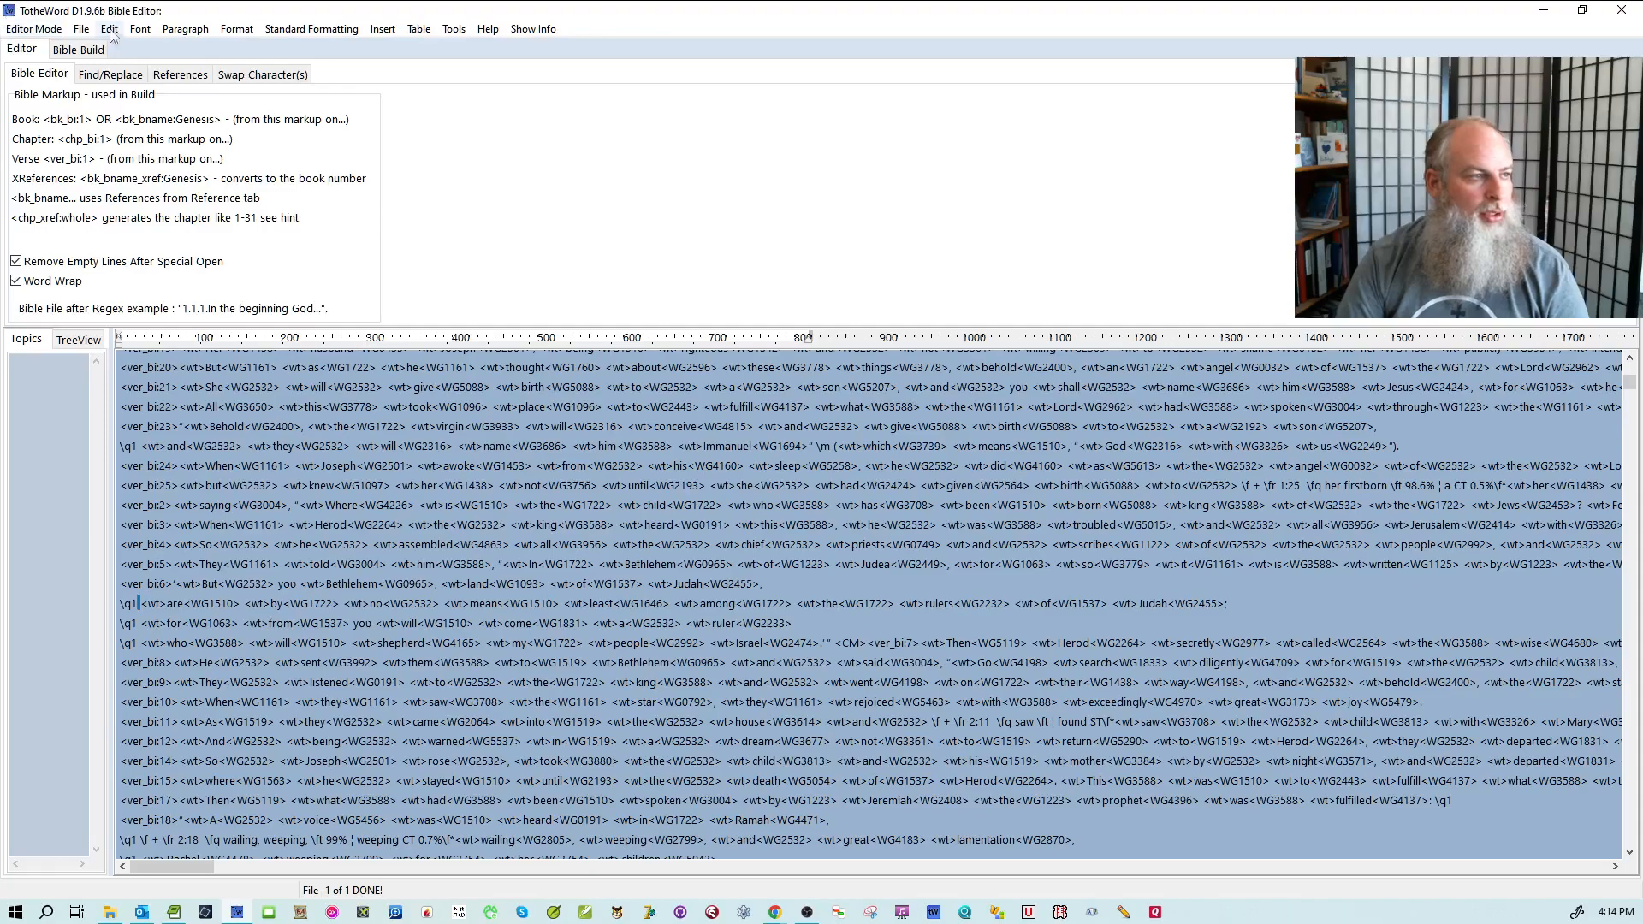
left_click(33, 29)
left_click(34, 42)
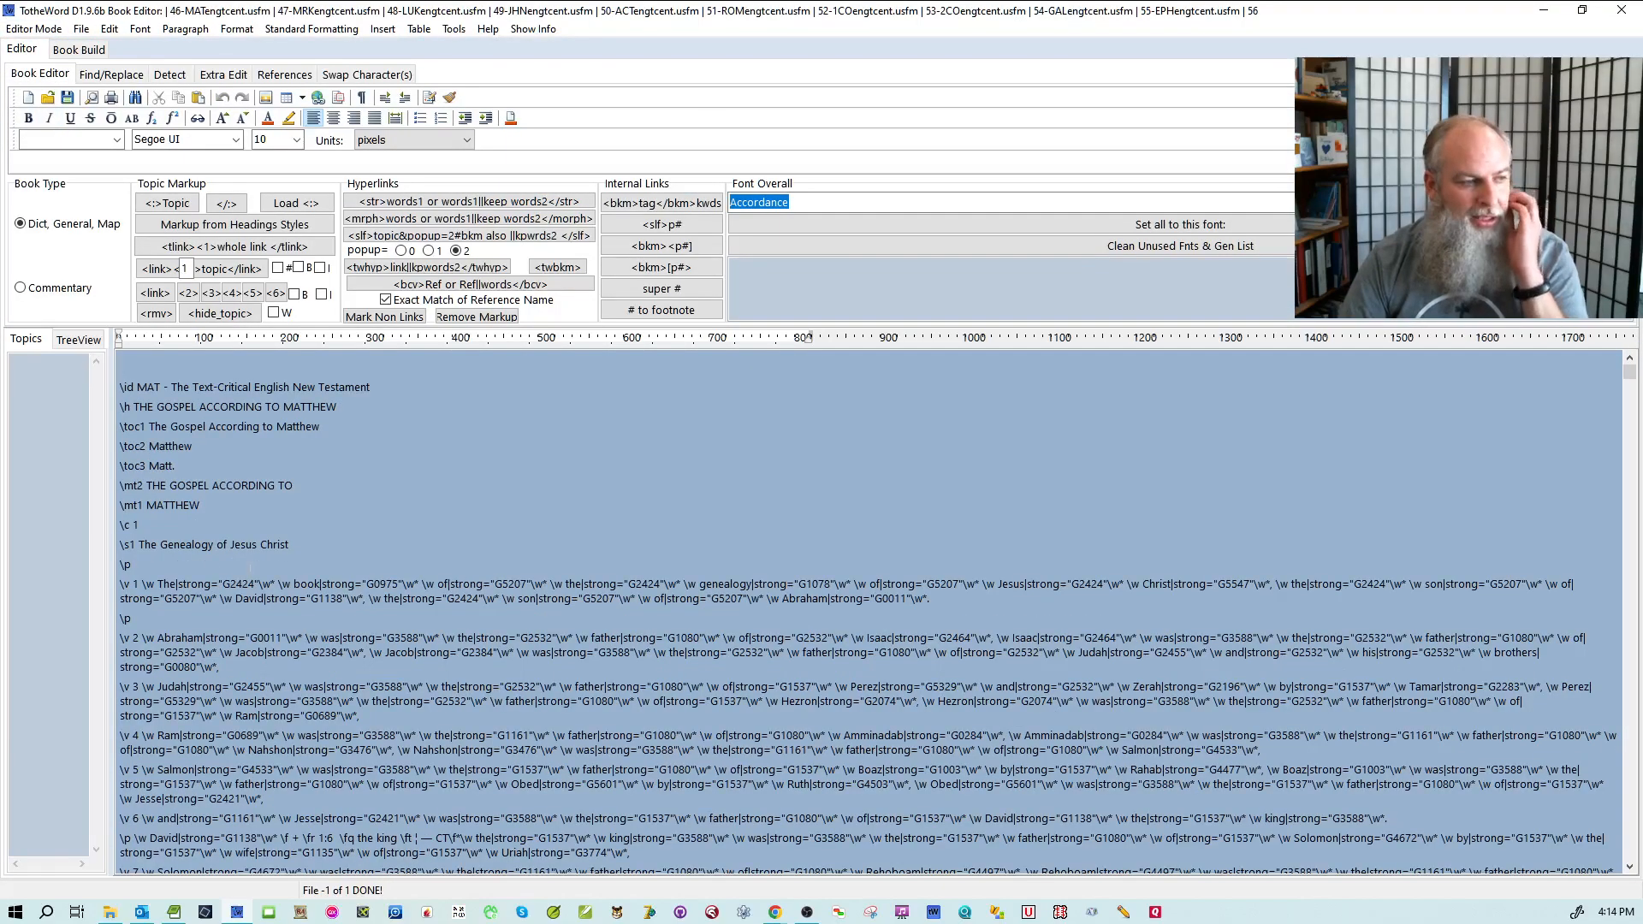
scroll(157, 616, "down", 15)
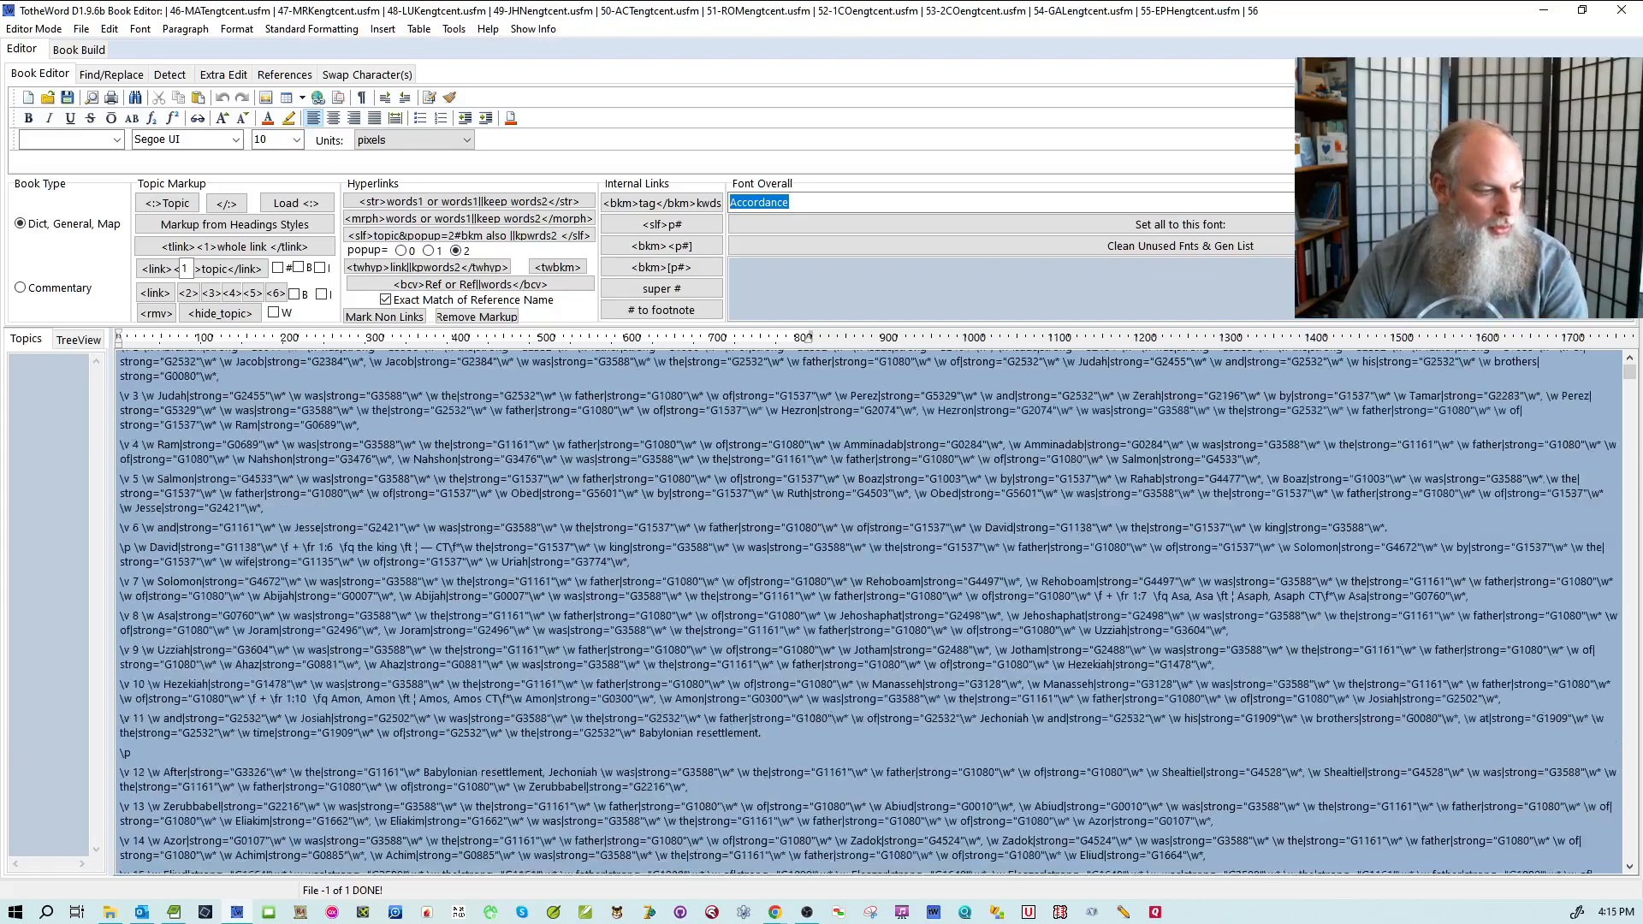
scroll(171, 676, "down", 9)
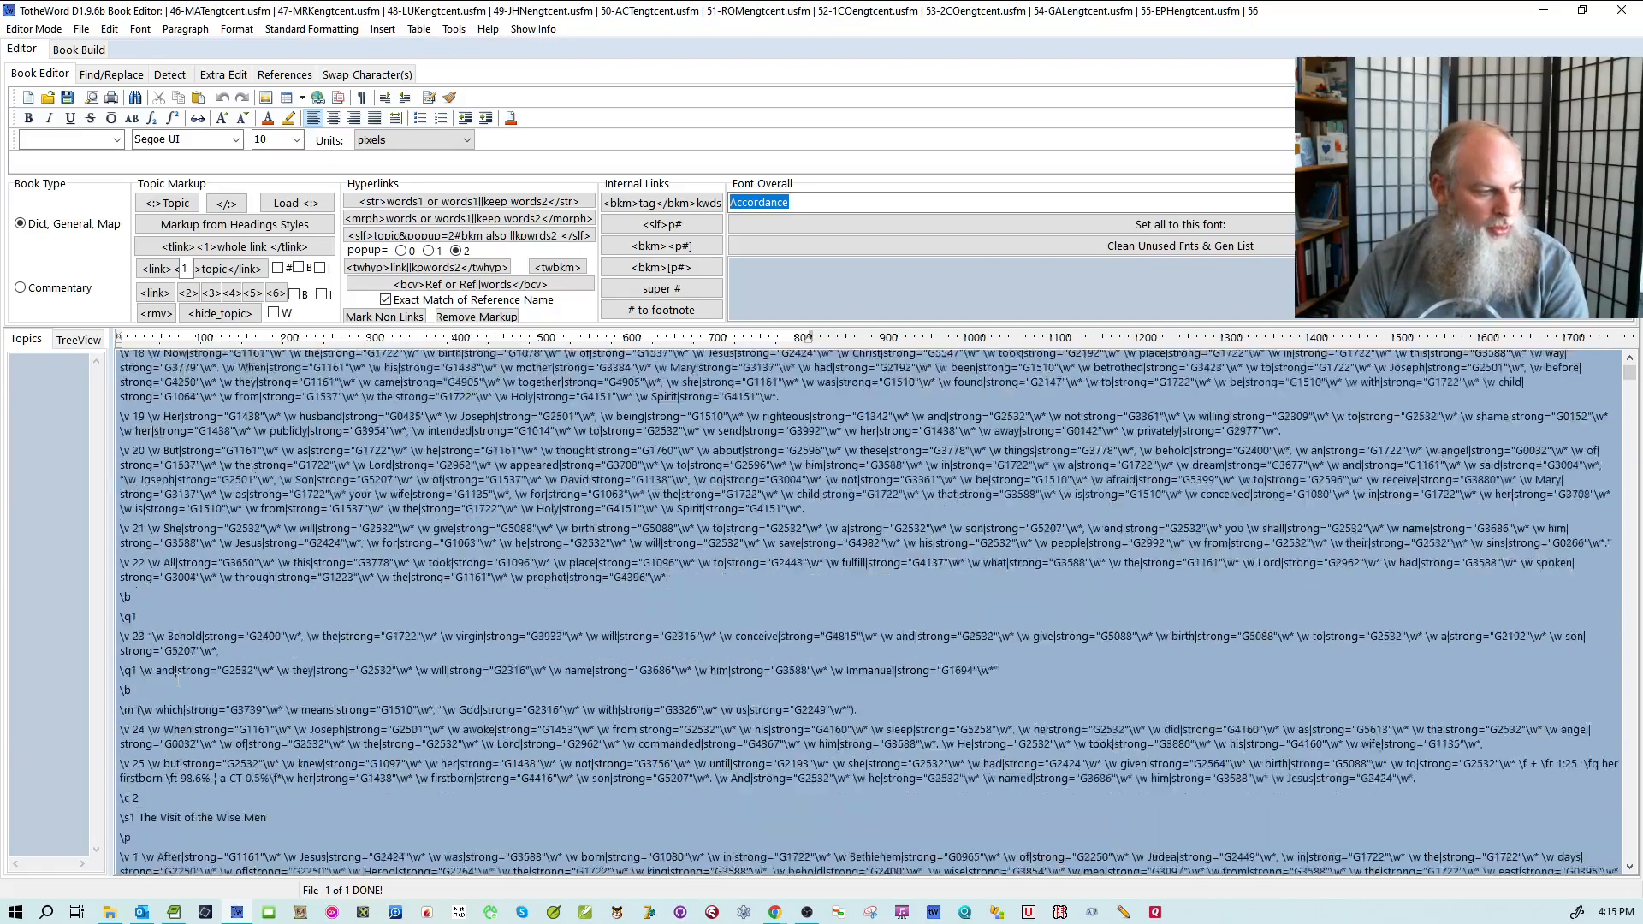
- In the Regex Editor, add the comment //\q1 below the paragraph rule and a copy of the paragraph rule beneath it
left_click(112, 525)
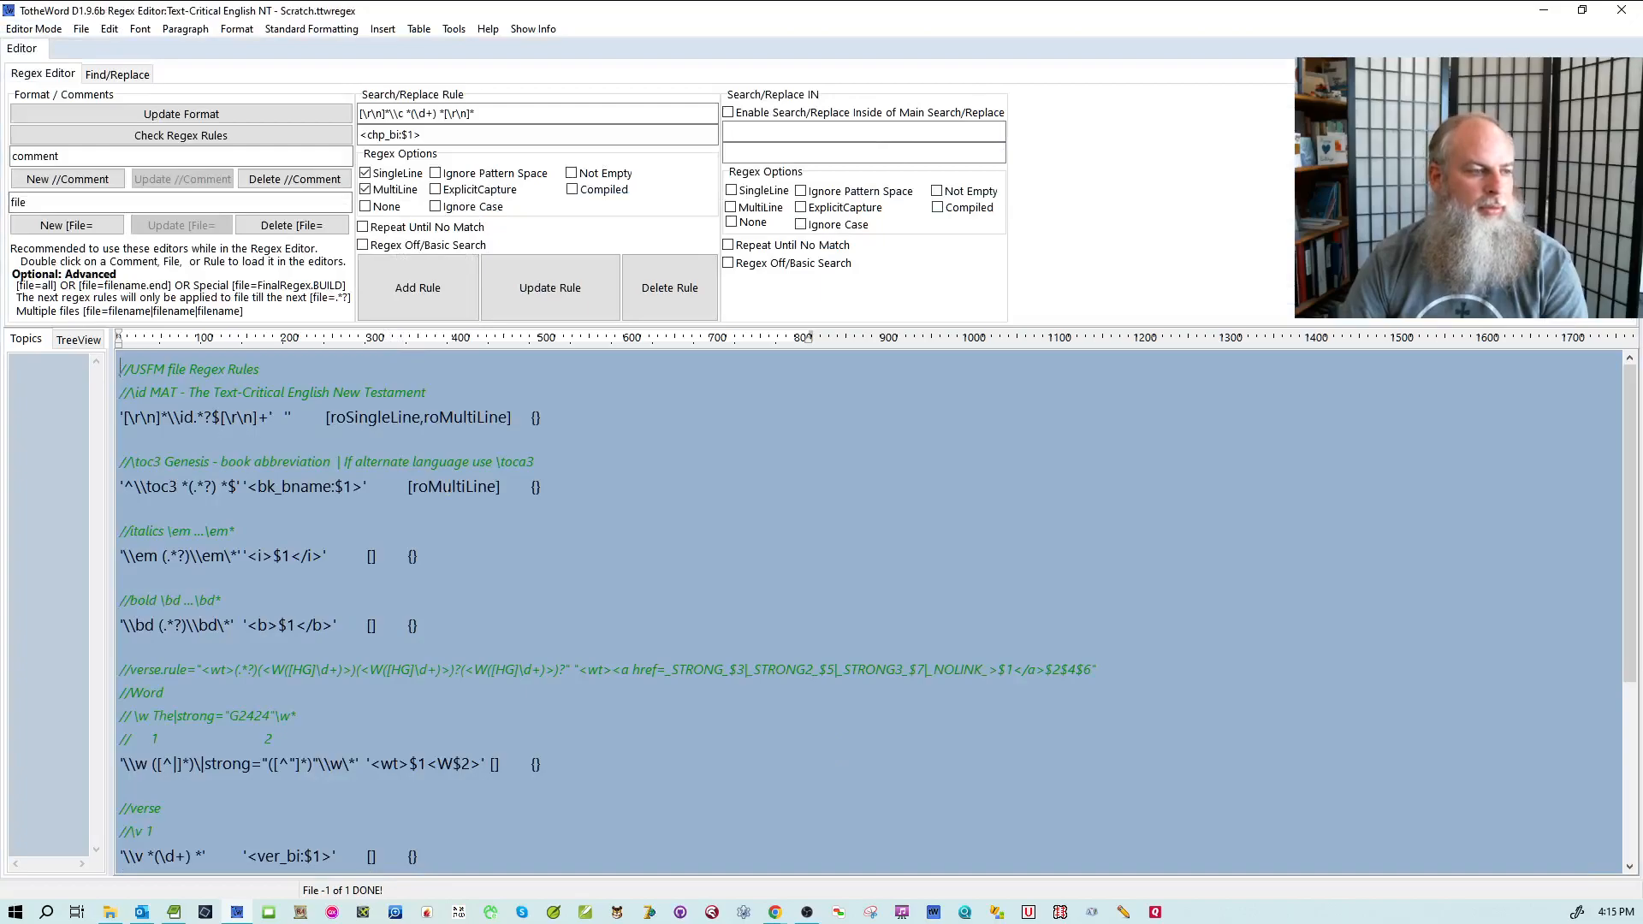
scroll(855, 599, "down", 3)
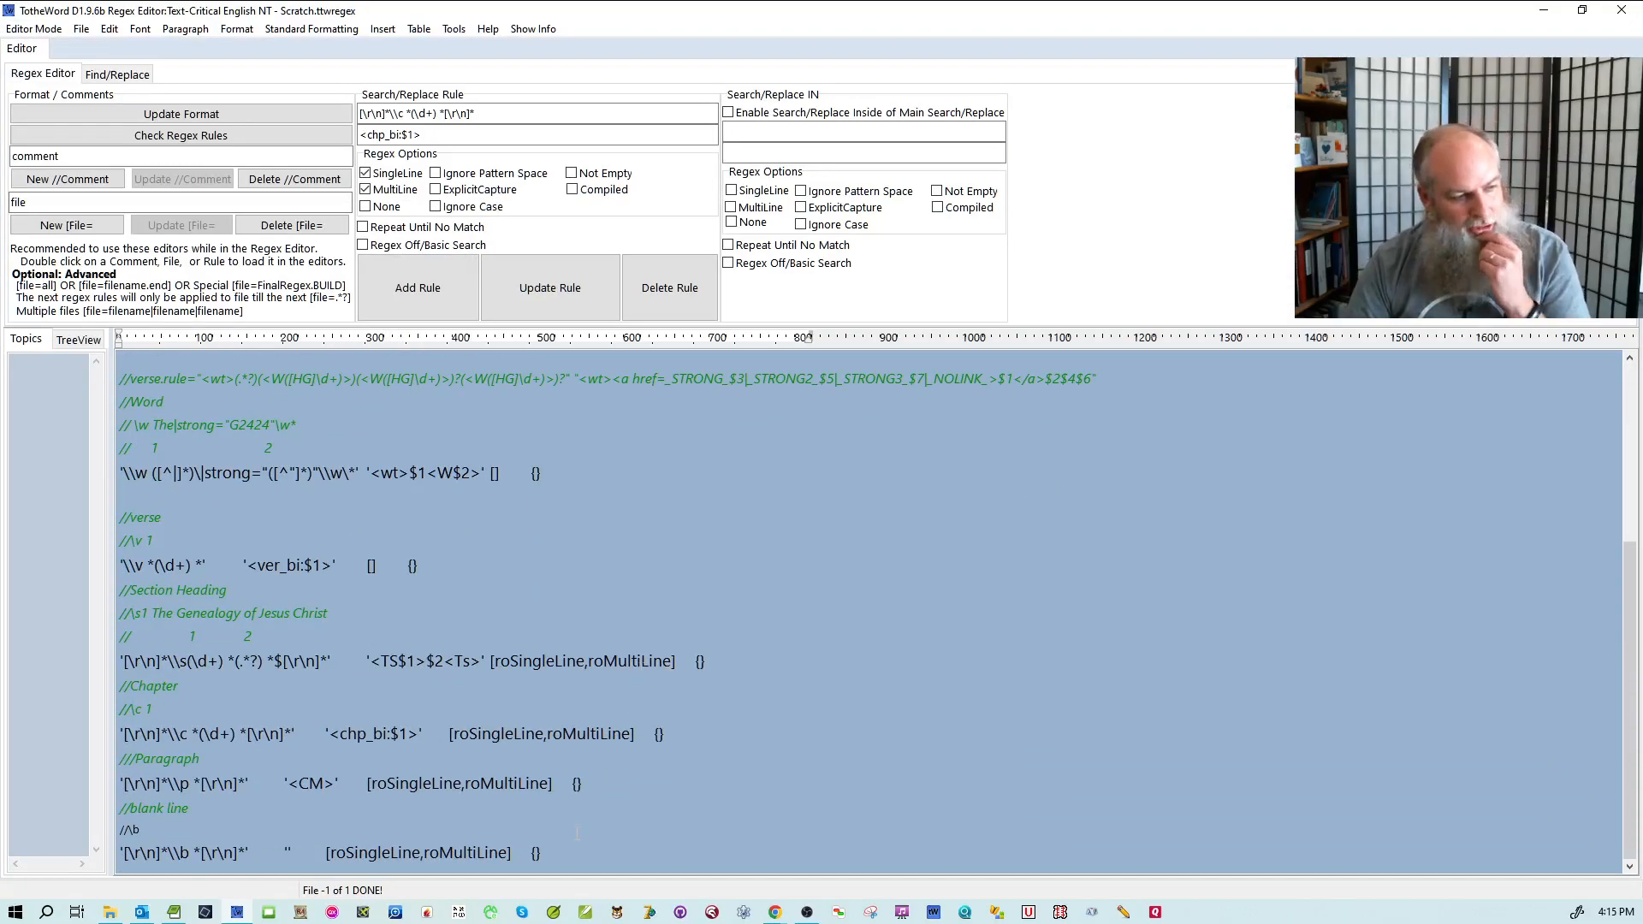
key("Return")
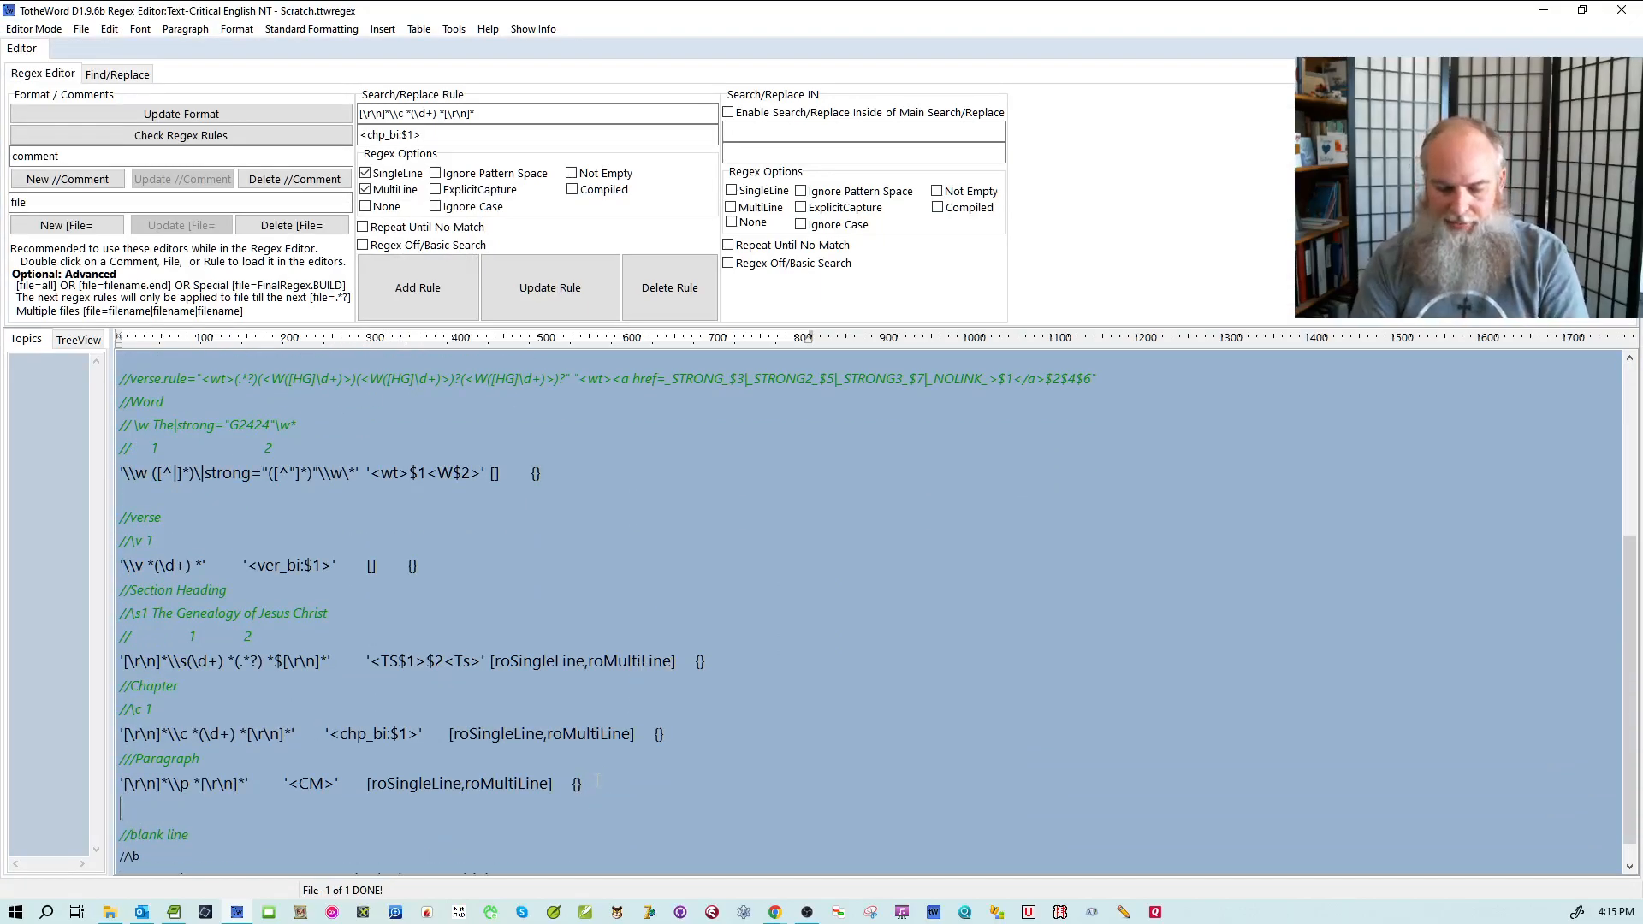
type("//\\q1")
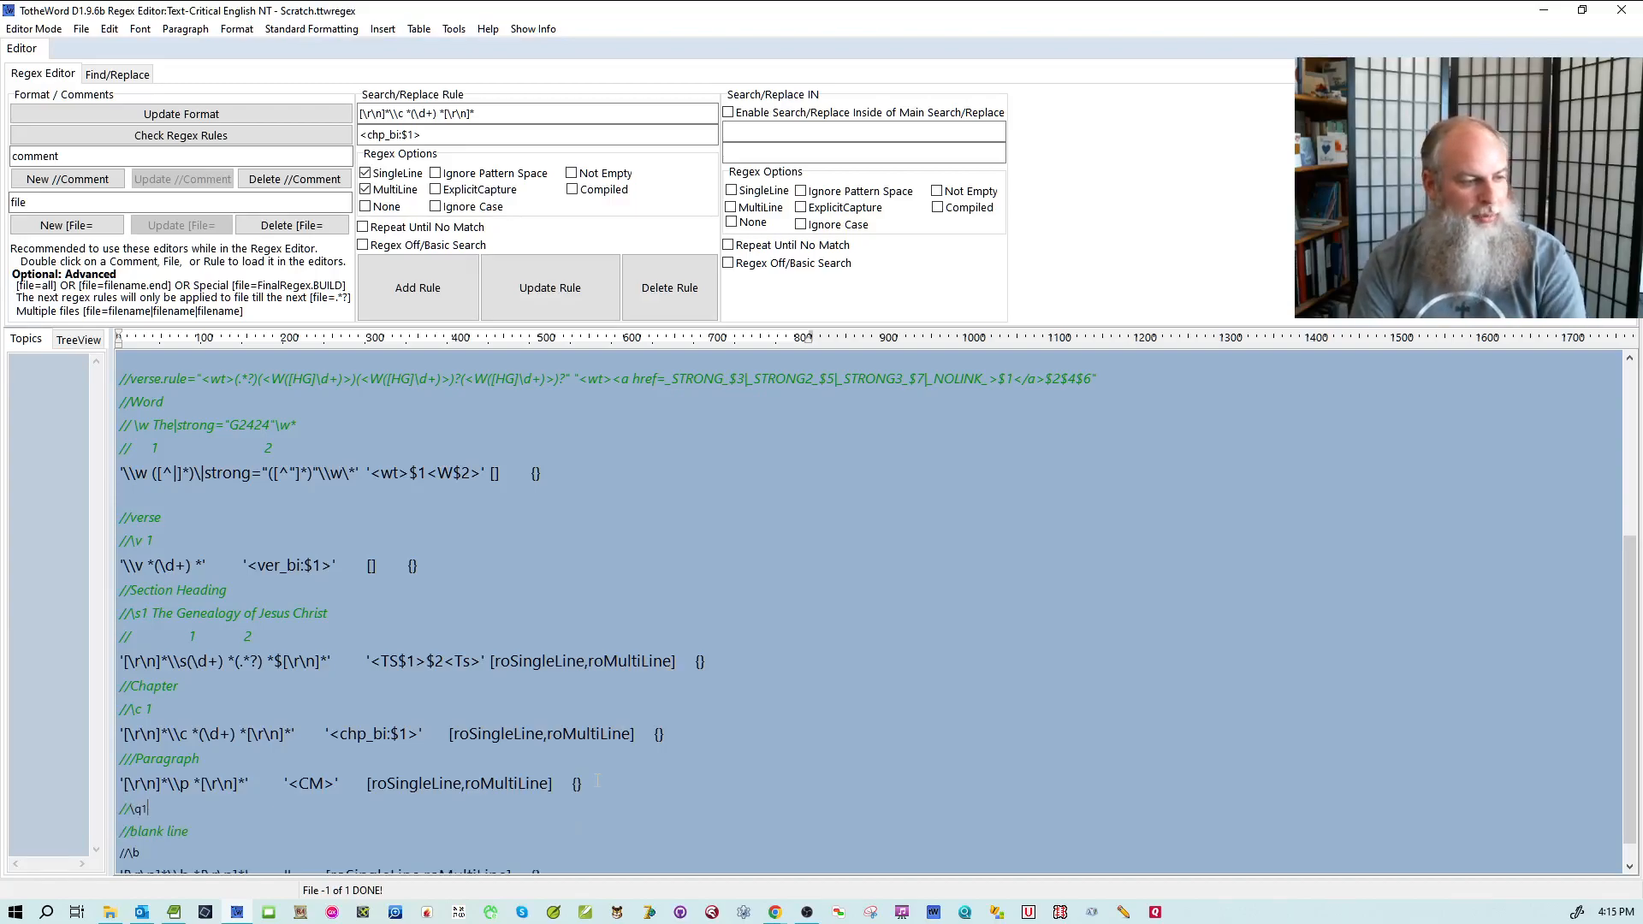
key("Return")
left_click_drag(597, 780, 120, 784)
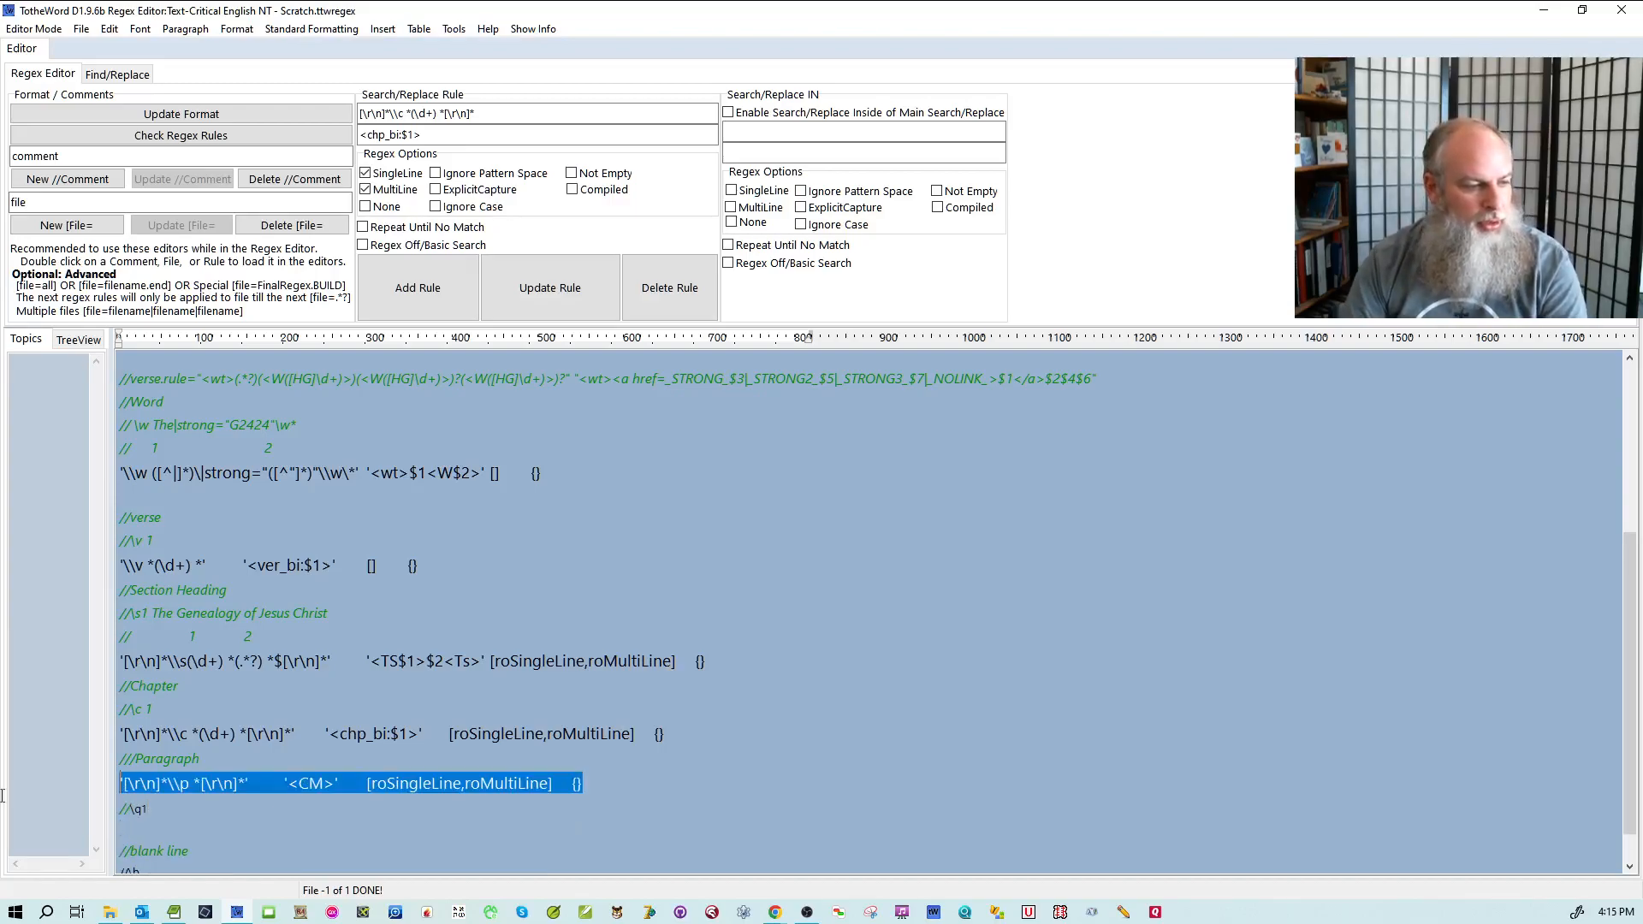
key("ctrl+c")
key("Down")
key("Down")
key("ctrl+v")
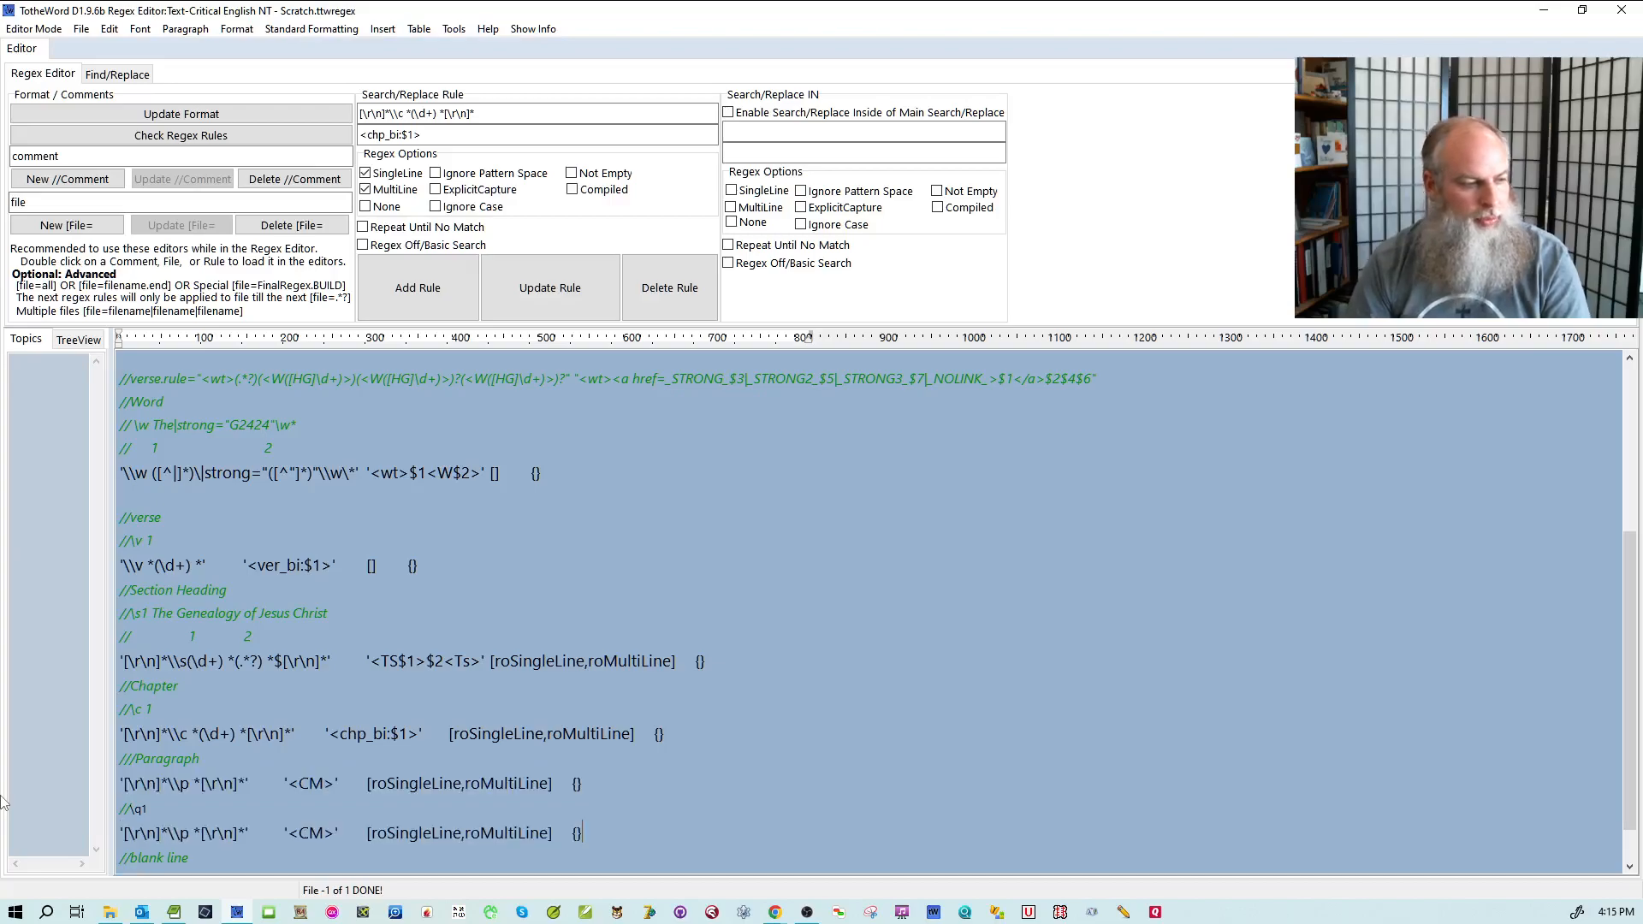
- Change the search pattern of the copied rule under //\q1 to [\r\n]*\\q(\d+) *[\r\n]*
left_click(185, 833)
key("BackSpace")
type("1")
key("BackSpace")
type("q")
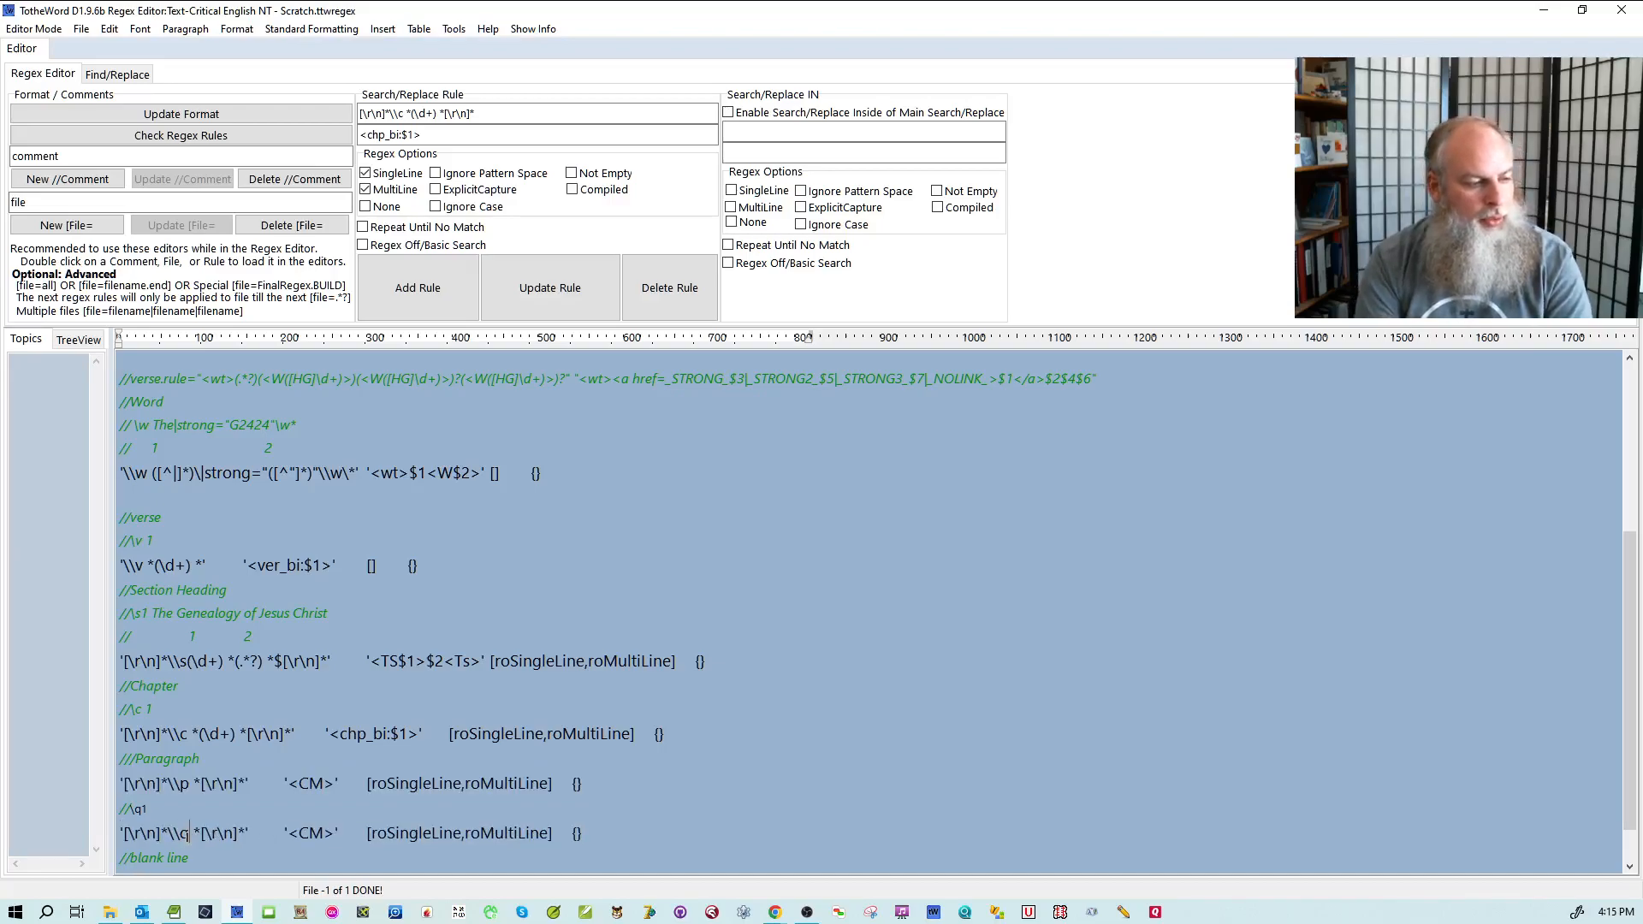
type("(\\d")
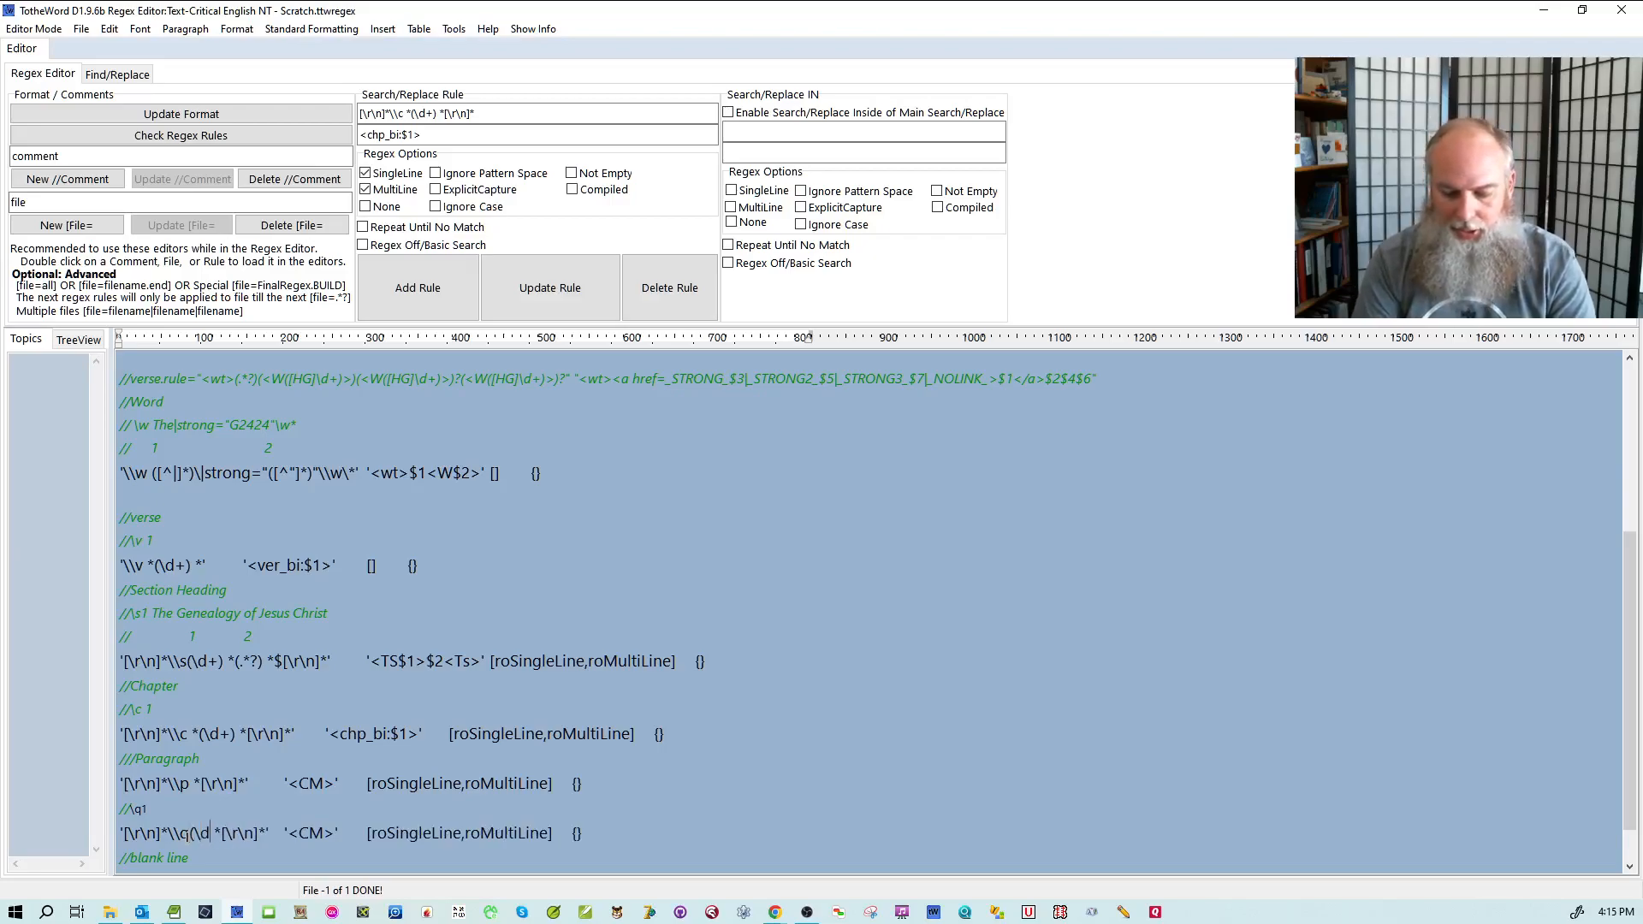
type("+)")
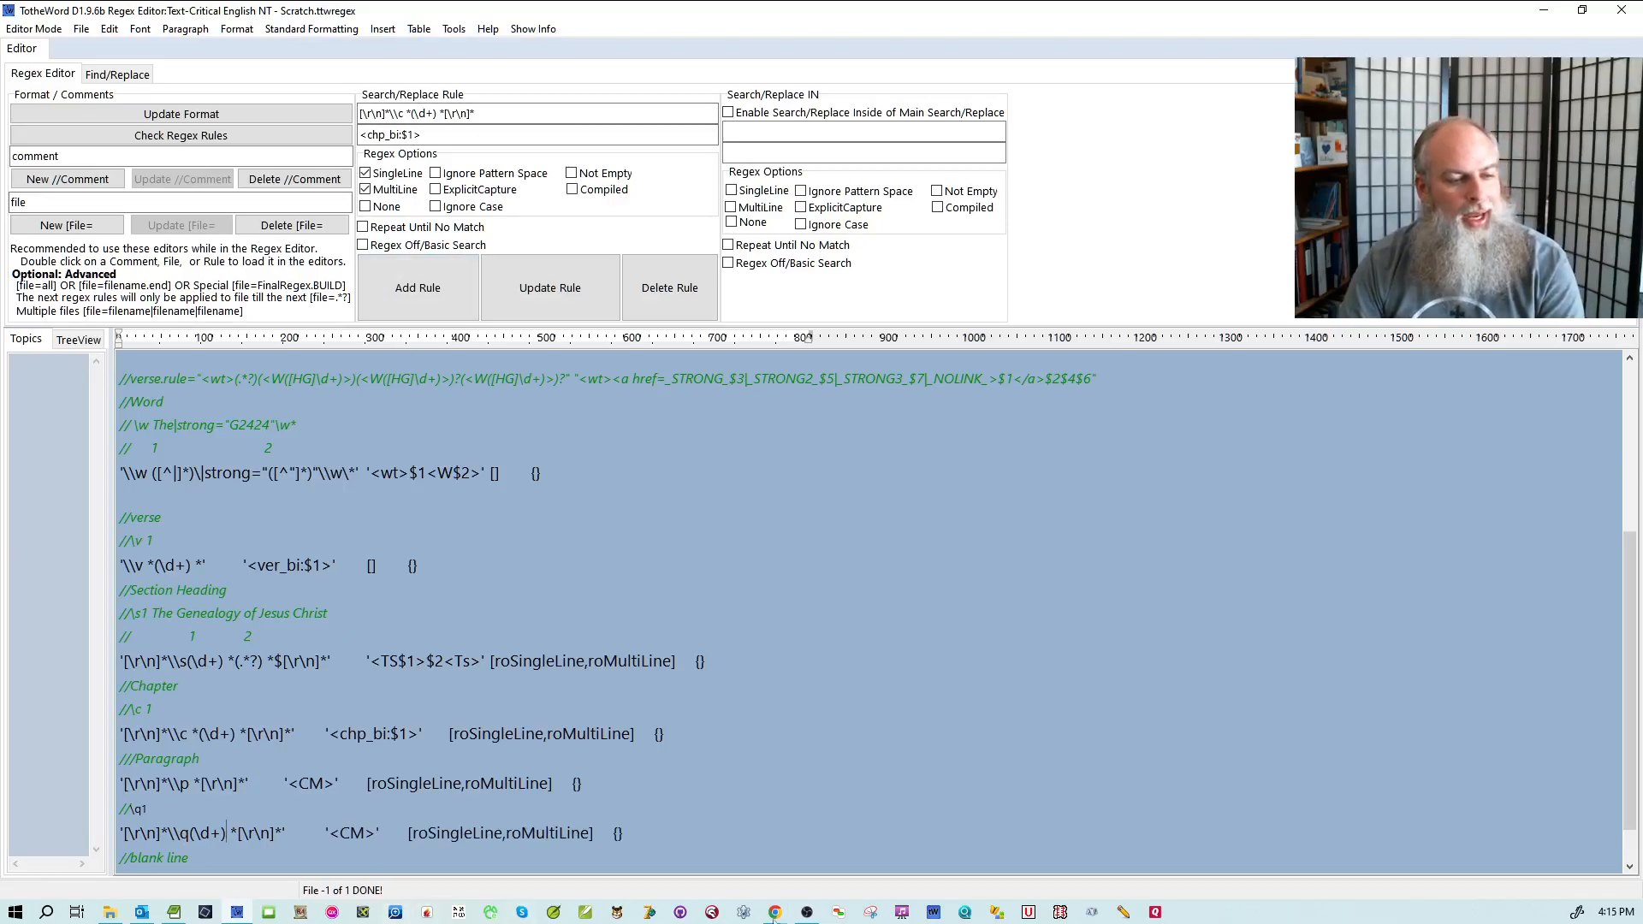
- Switch to the USFM documentation in Chrome and look up the \q# marker in the Poetry section
mouse_move(775, 912)
left_click(826, 886)
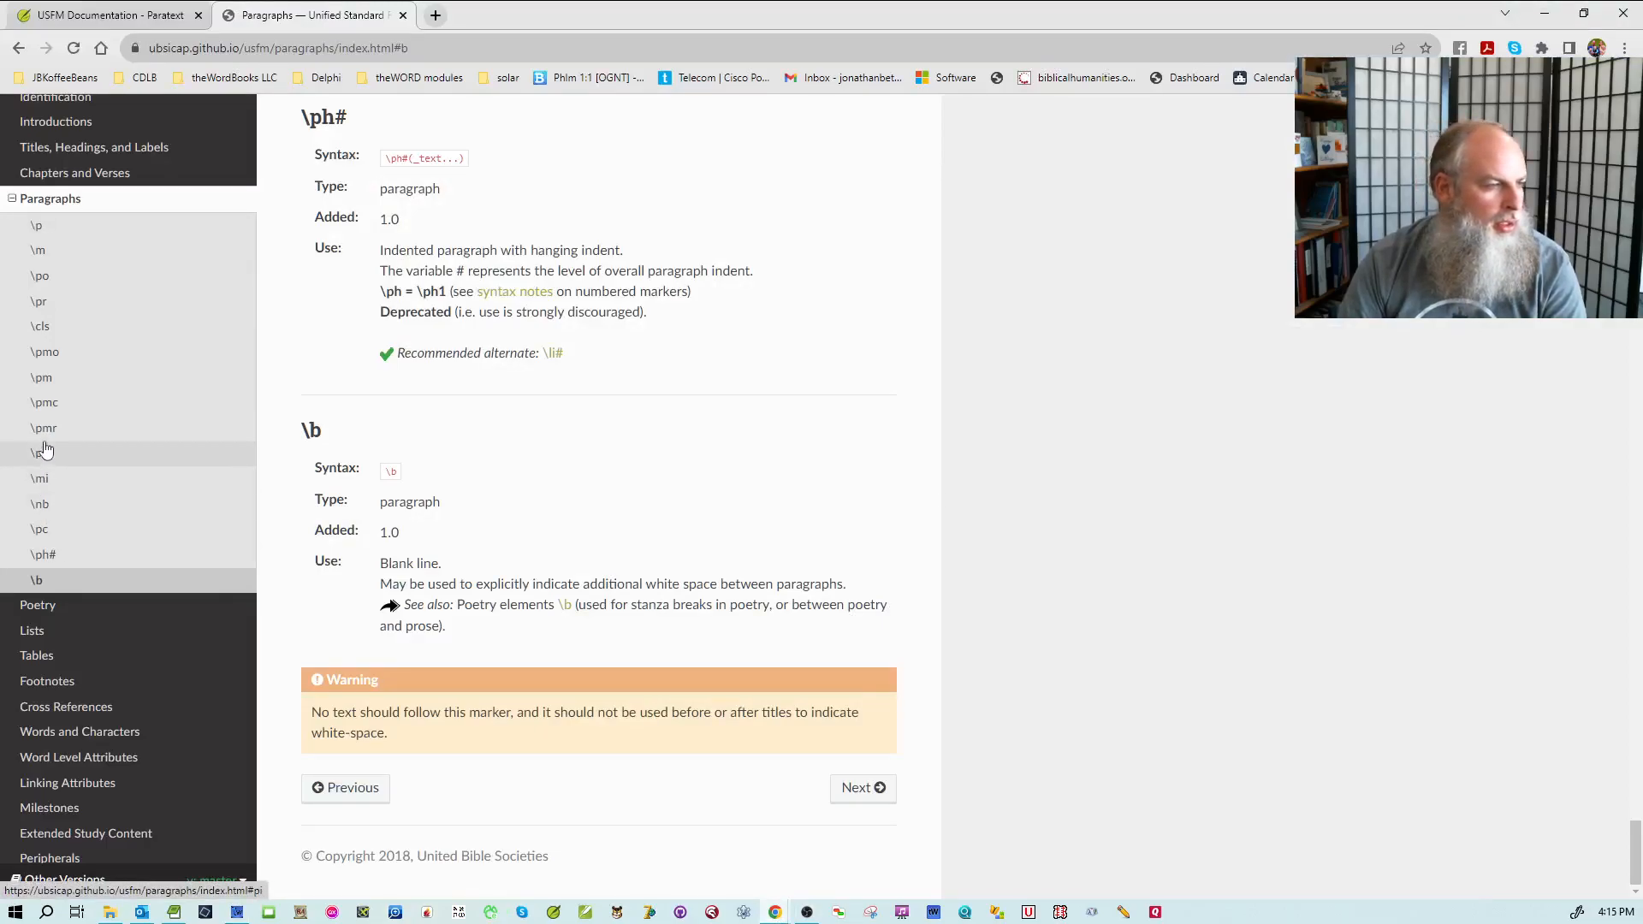
left_click(39, 606)
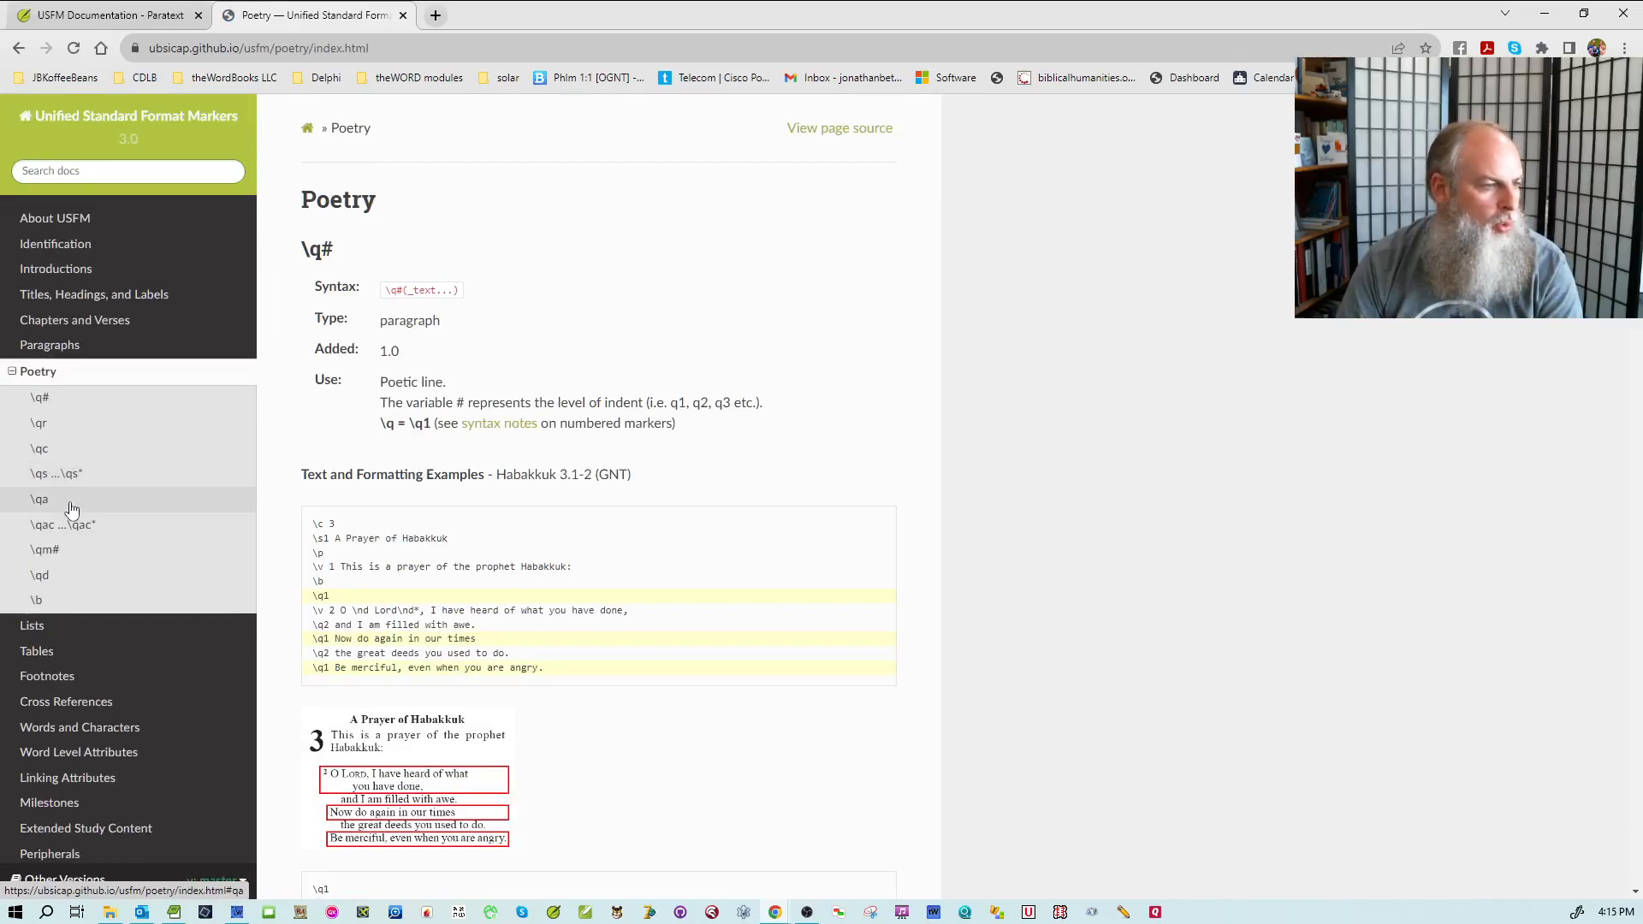
- Return to TotheWord's Regex Editor, open the Bible module specifications help and look up the <PI> indentation tags
left_click(52, 402)
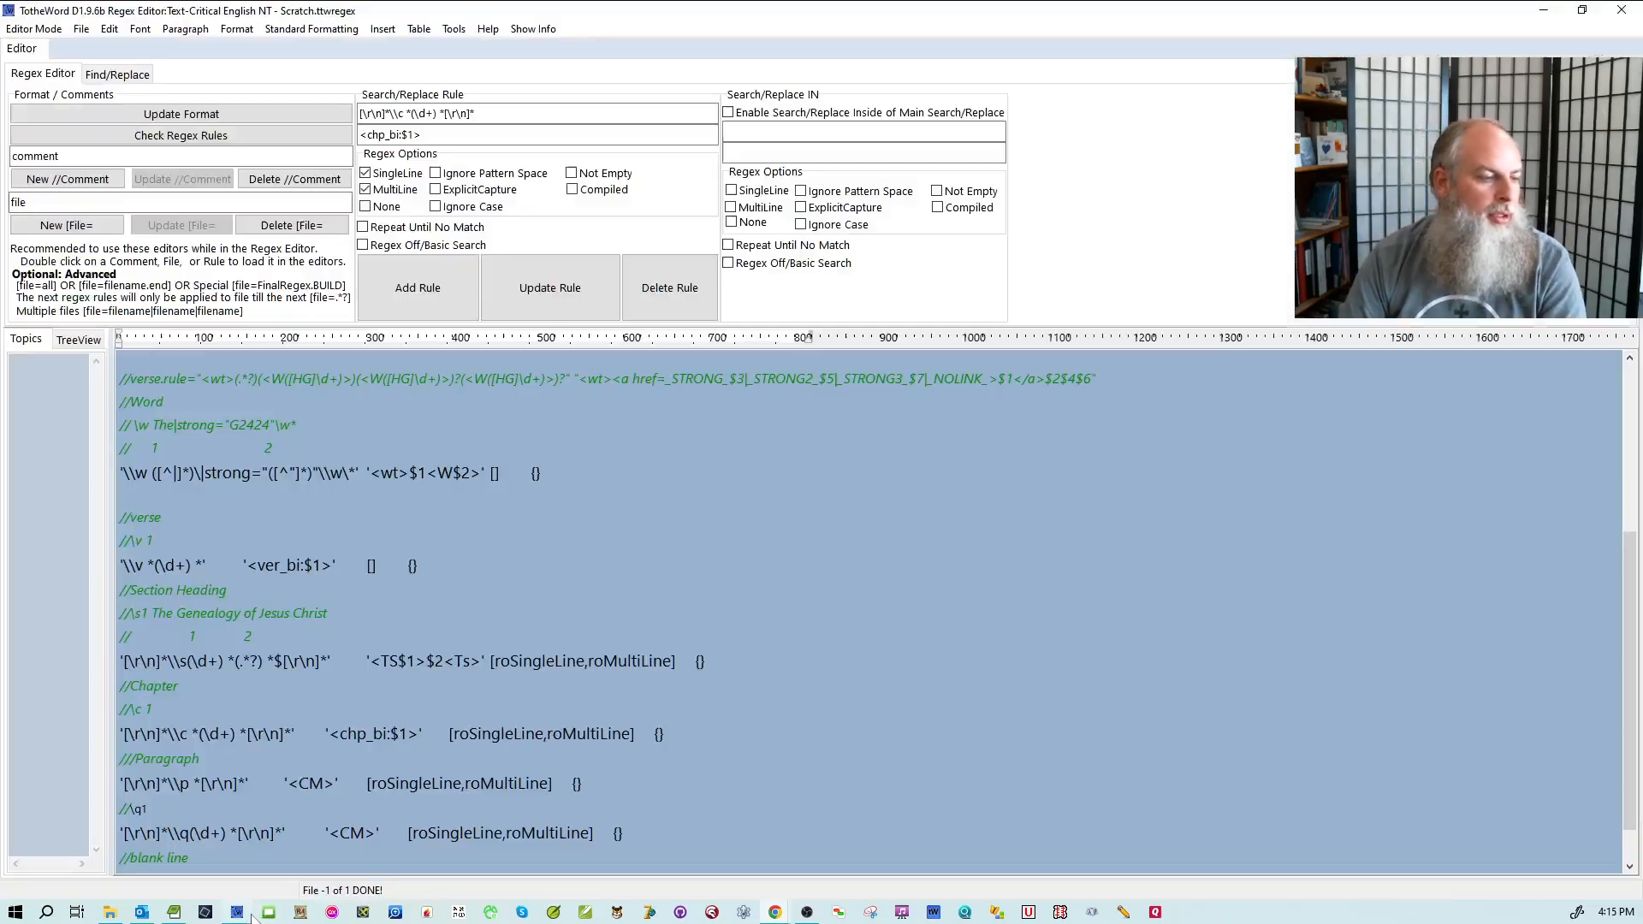
left_click(237, 912)
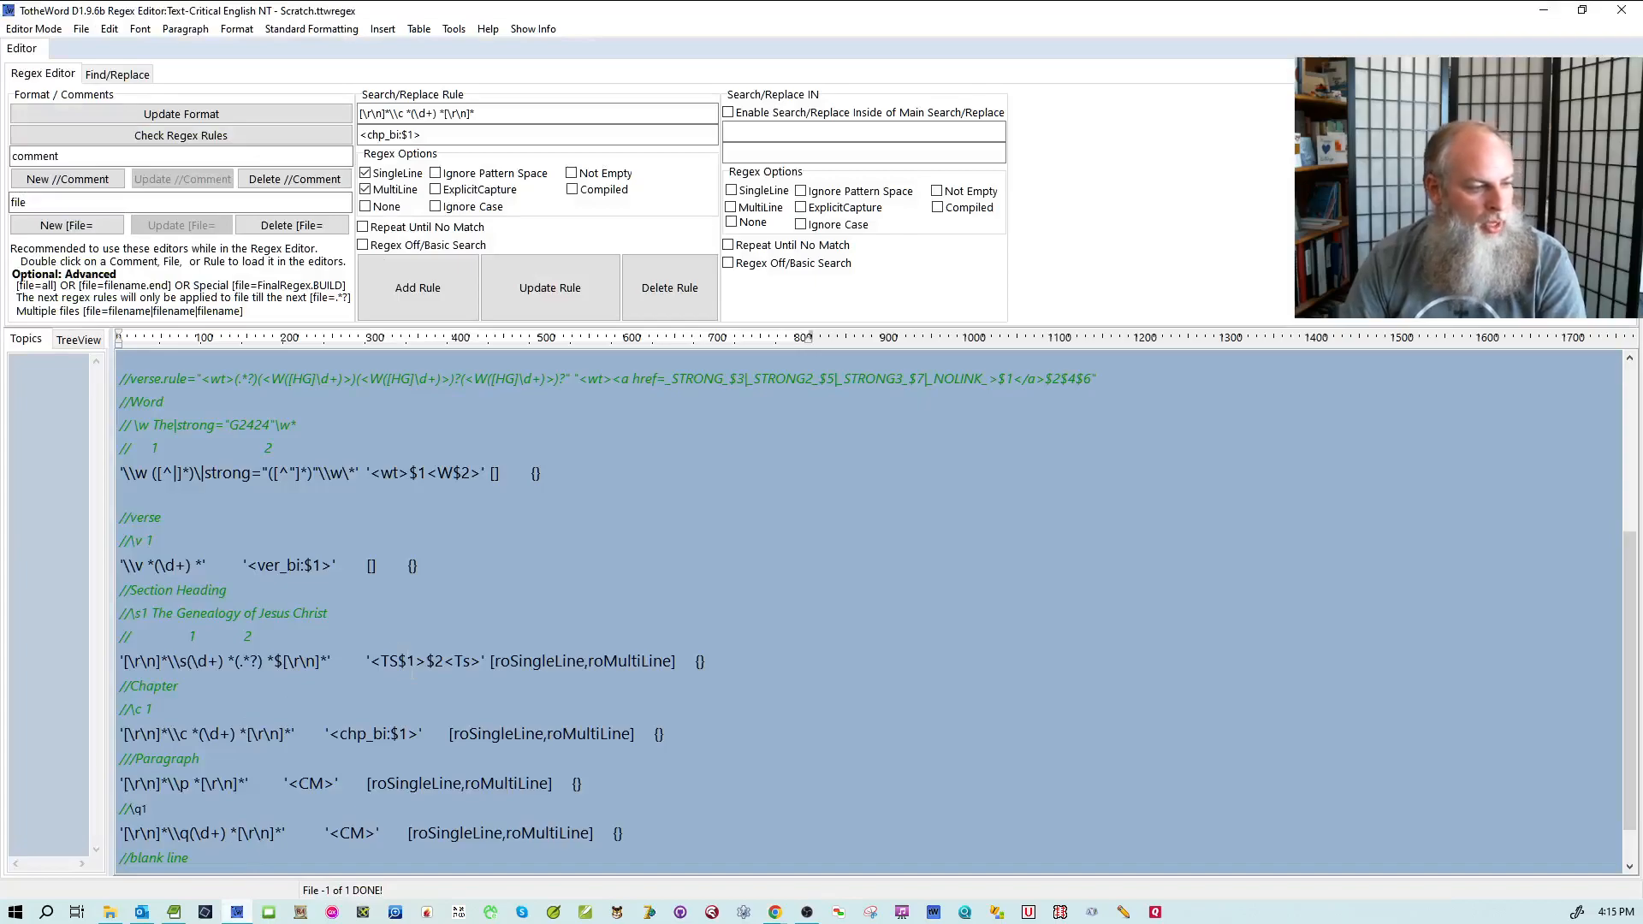
scroll(436, 689, "down", 1)
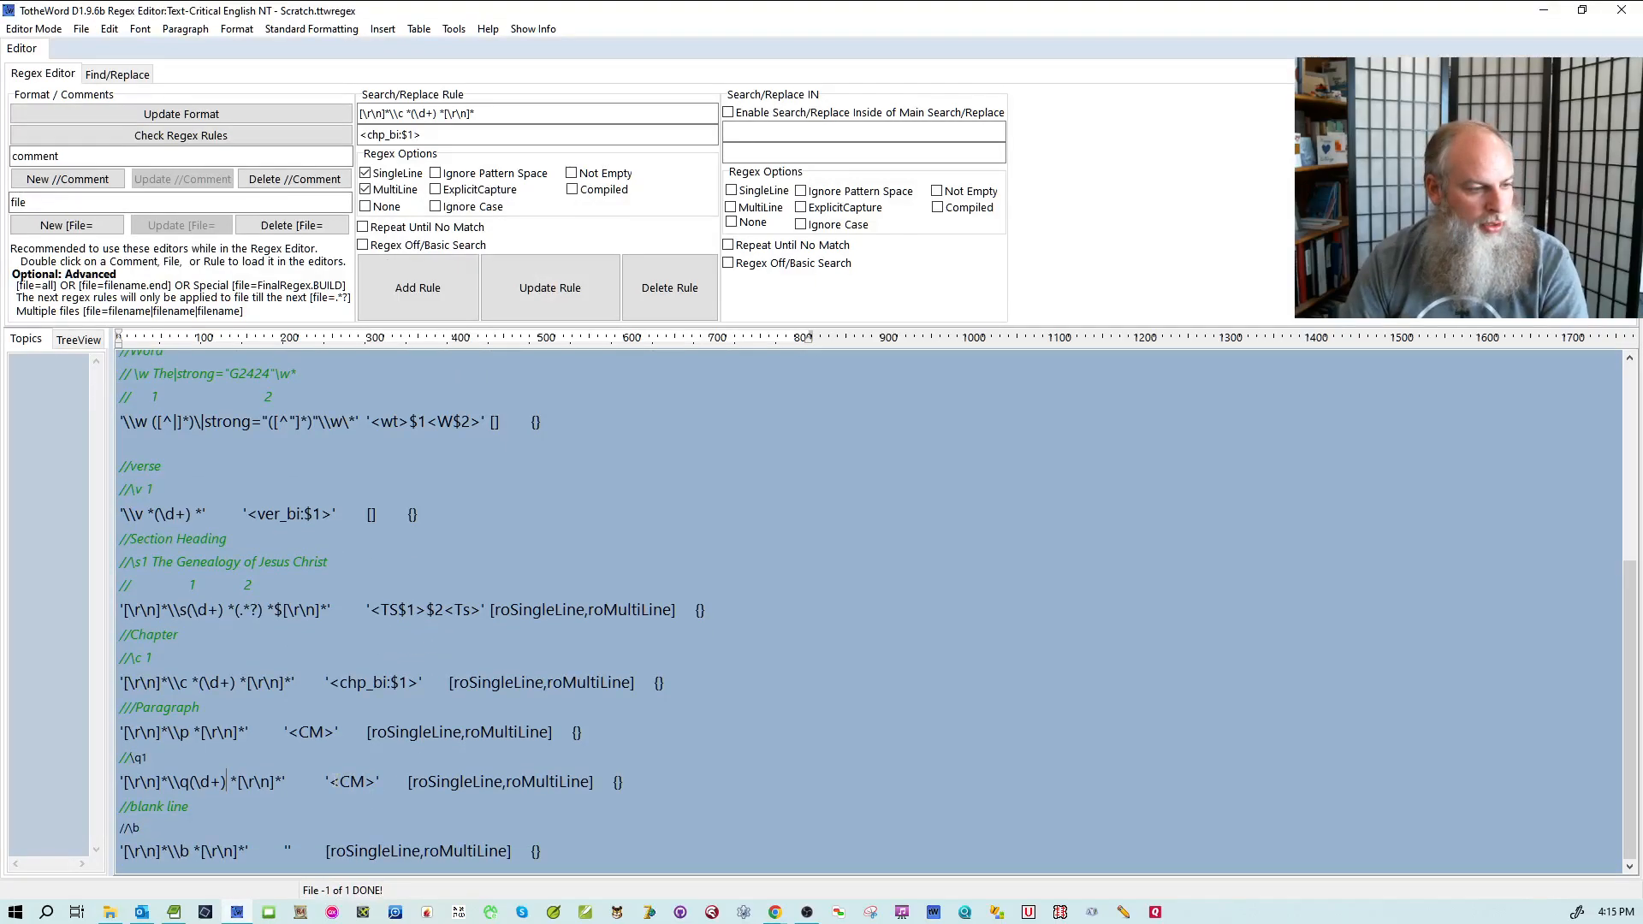
left_click_drag(329, 781, 377, 782)
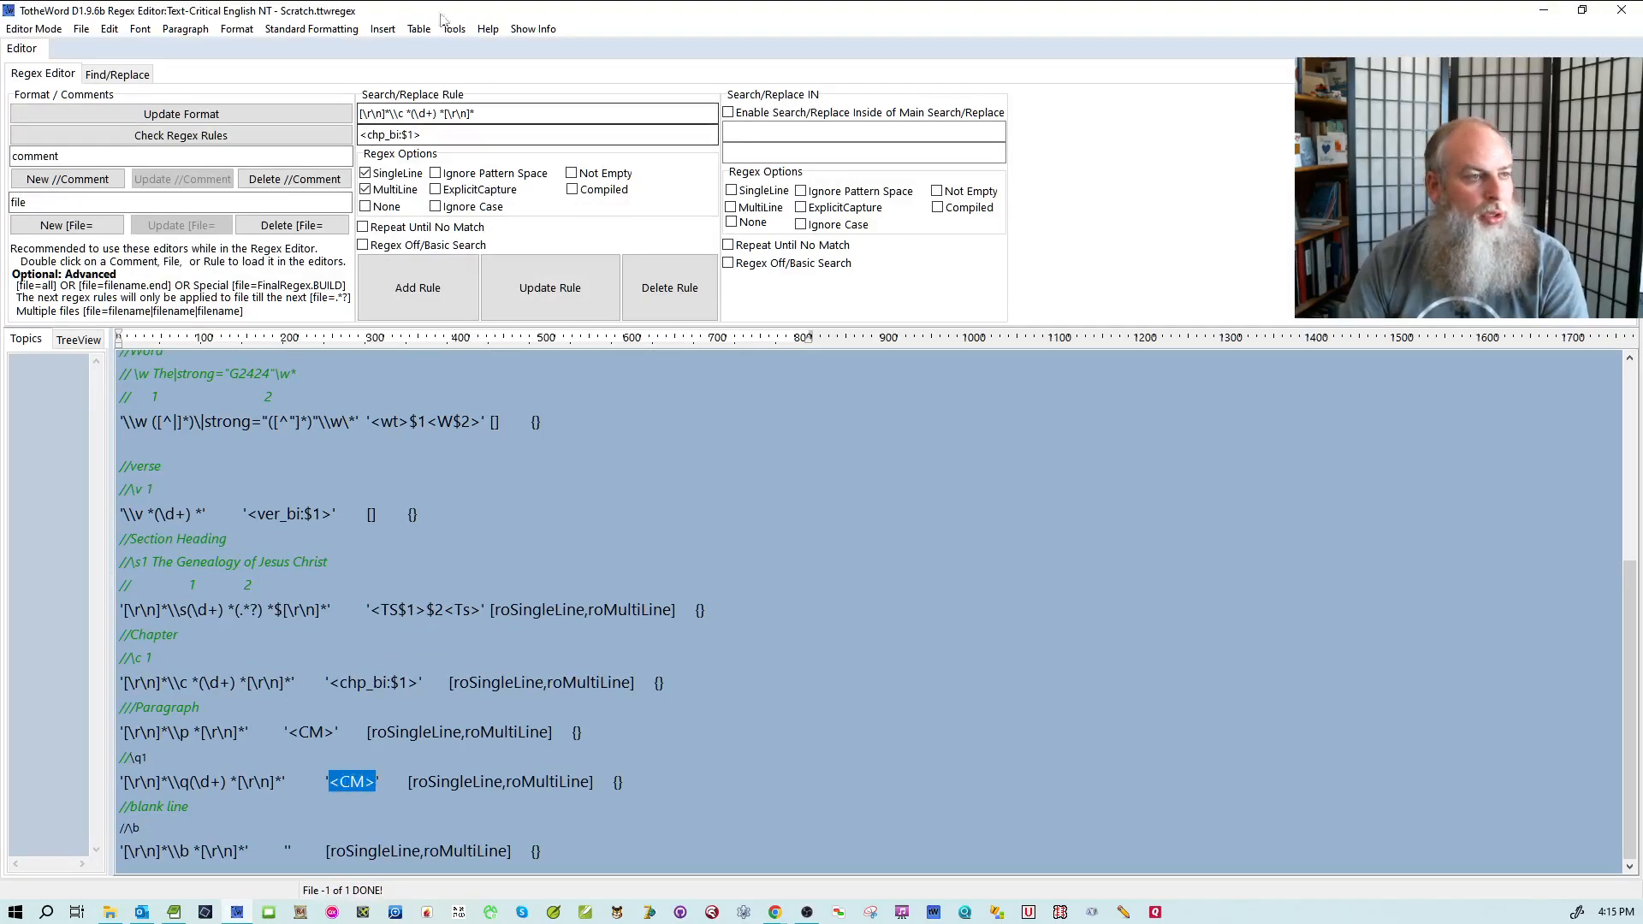
left_click(488, 30)
left_click(546, 234)
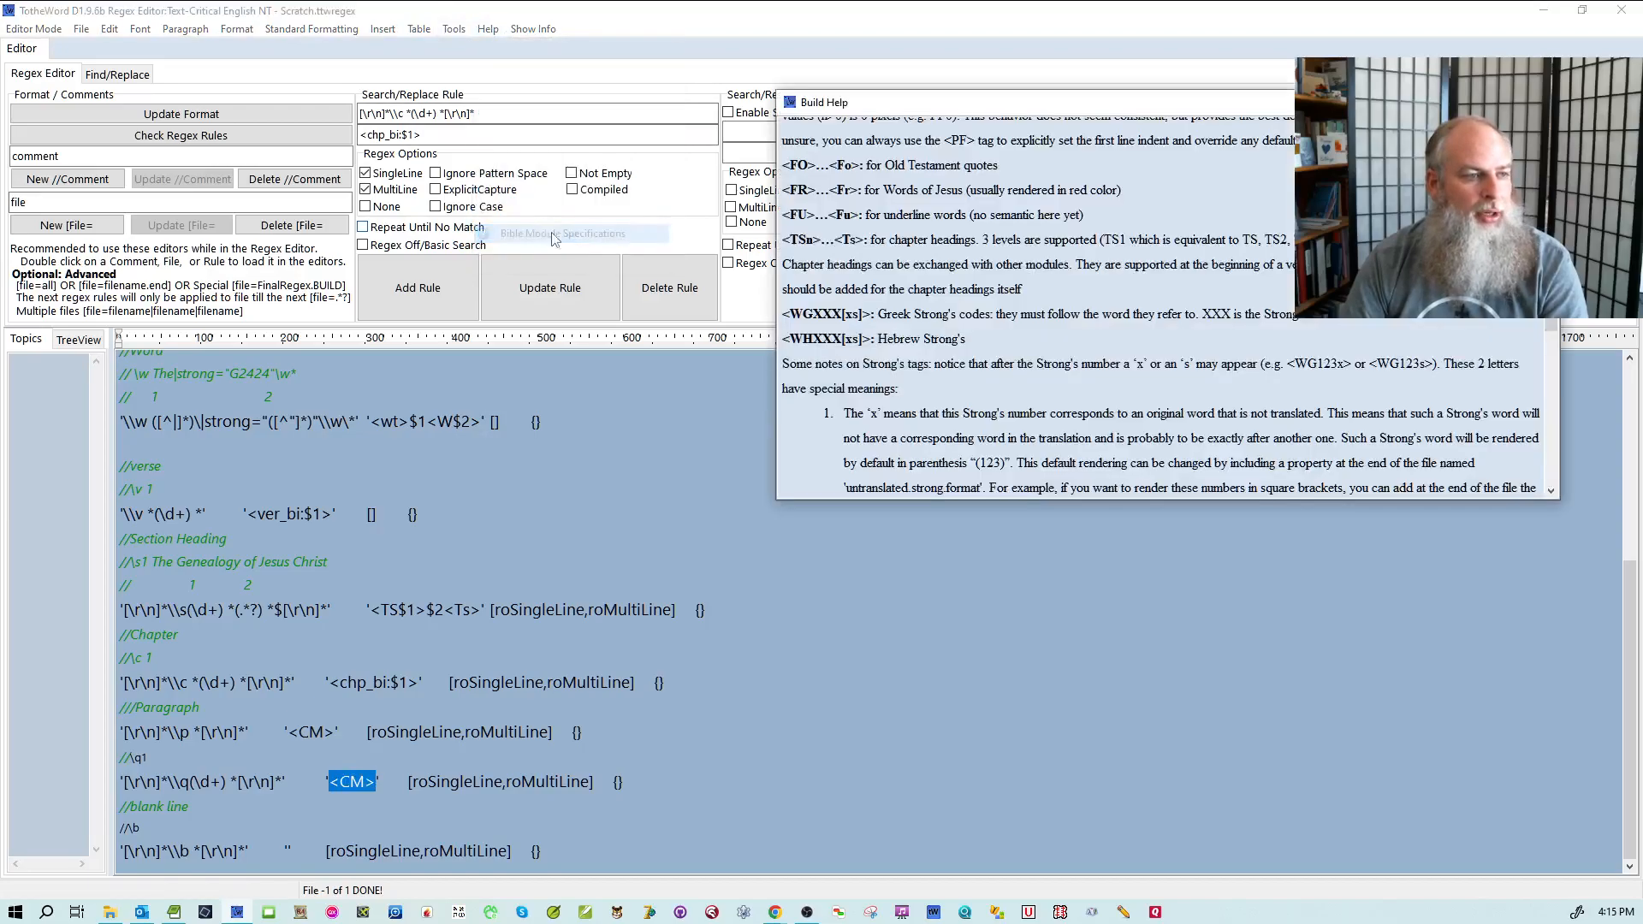
scroll(1101, 311, "up", 8)
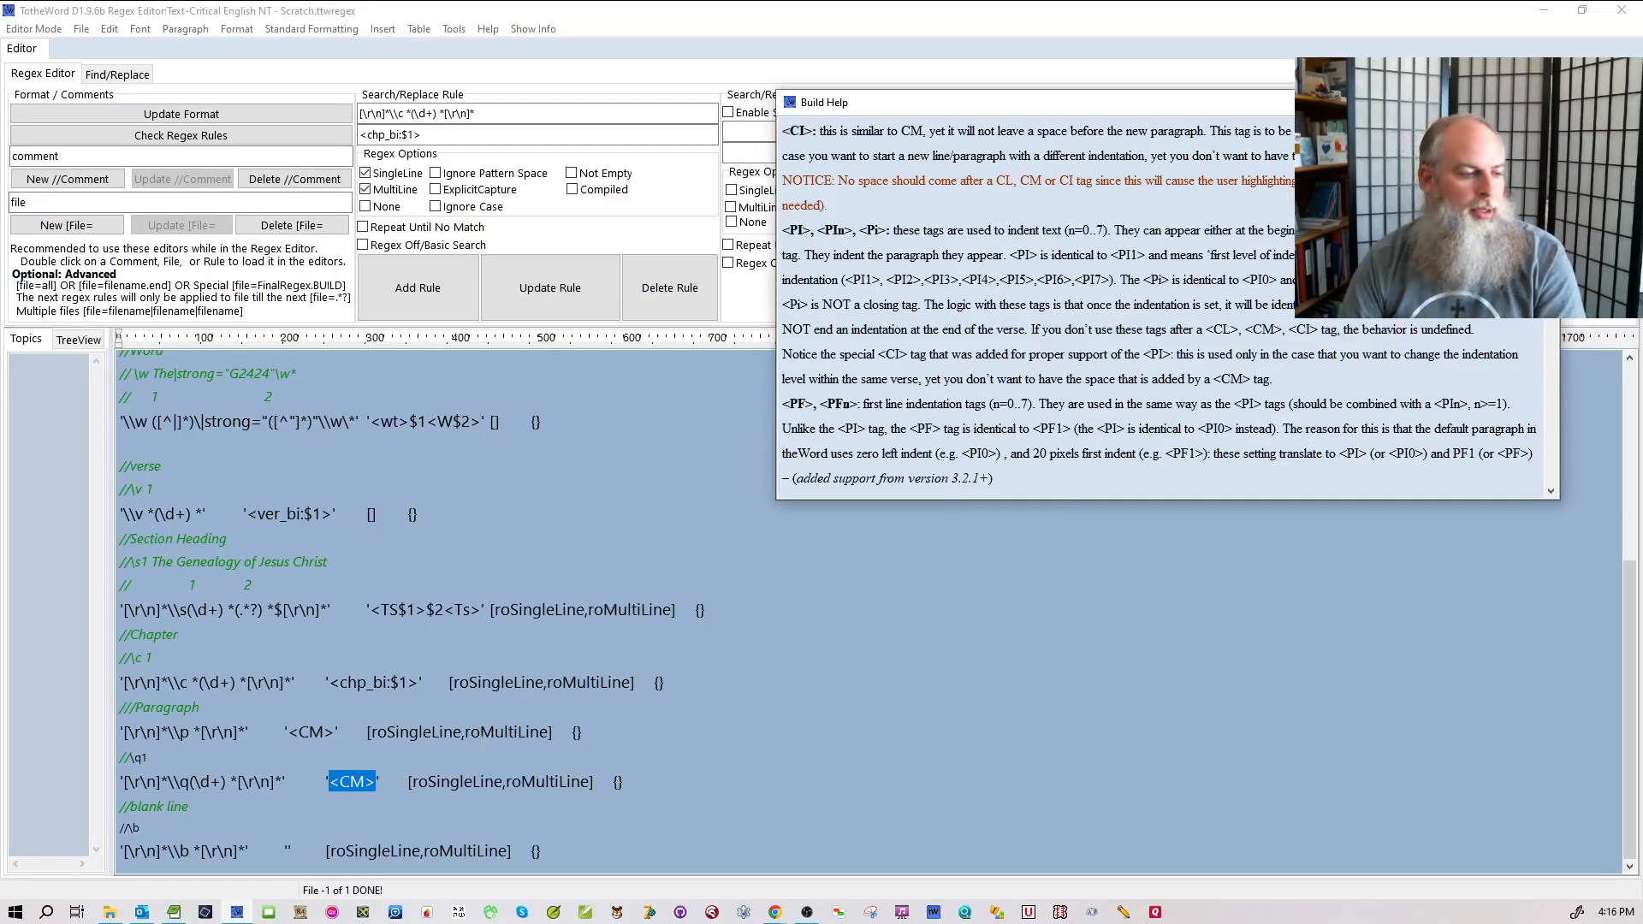
- Change the replacement of the \q rule to <PI$1> and save the regex file
left_click(387, 798)
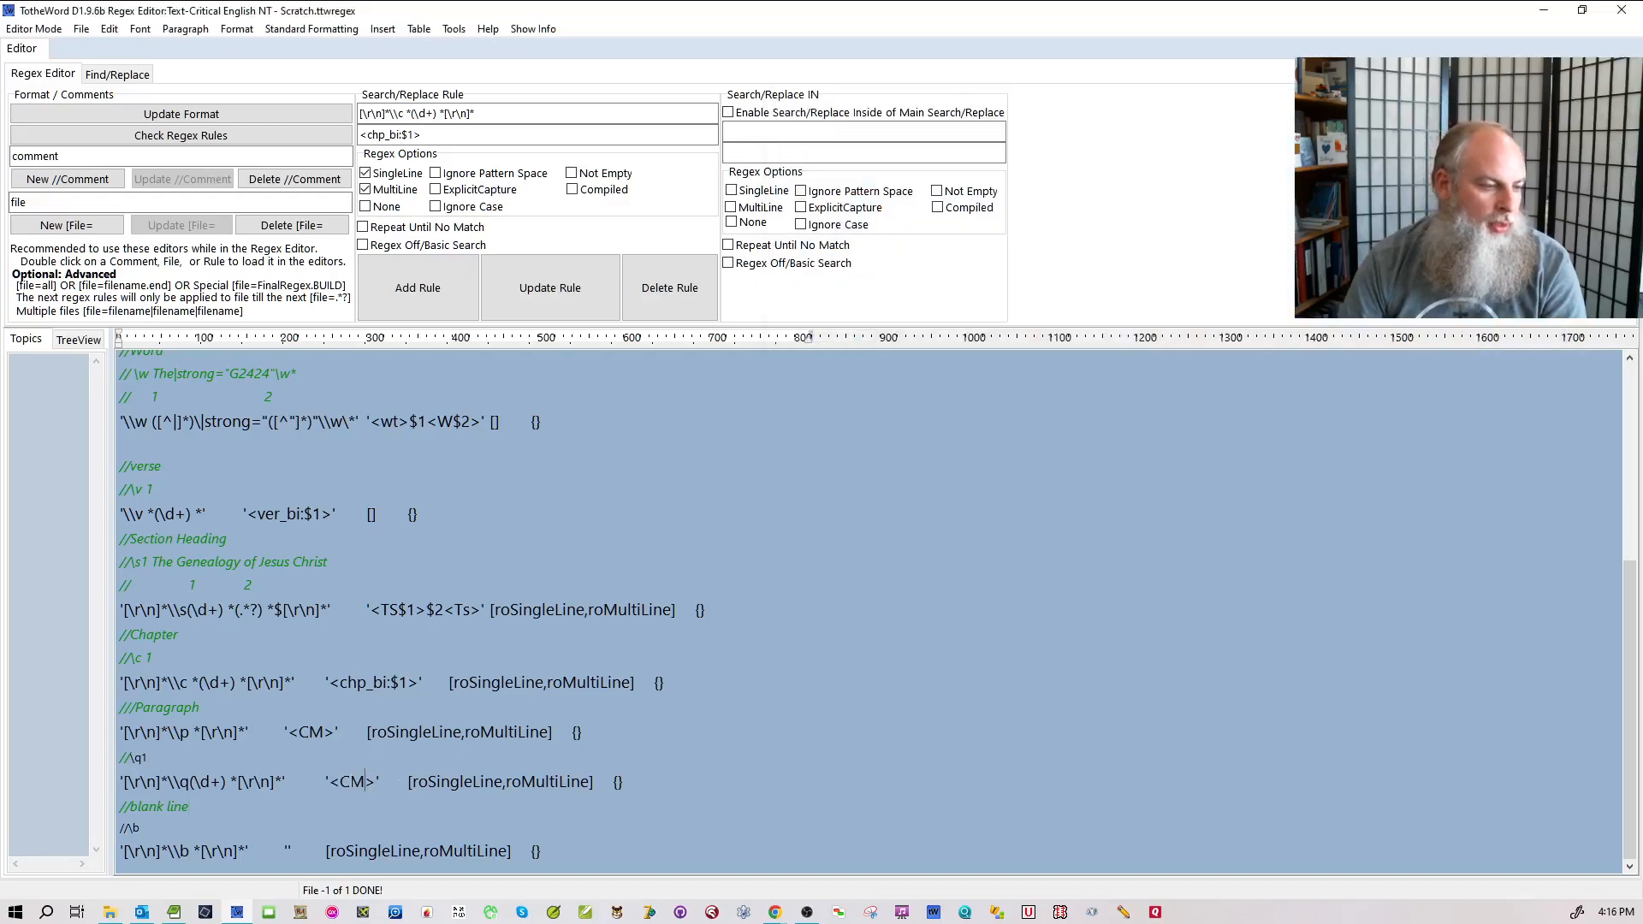
left_click_drag(366, 781, 341, 783)
type("PI$1")
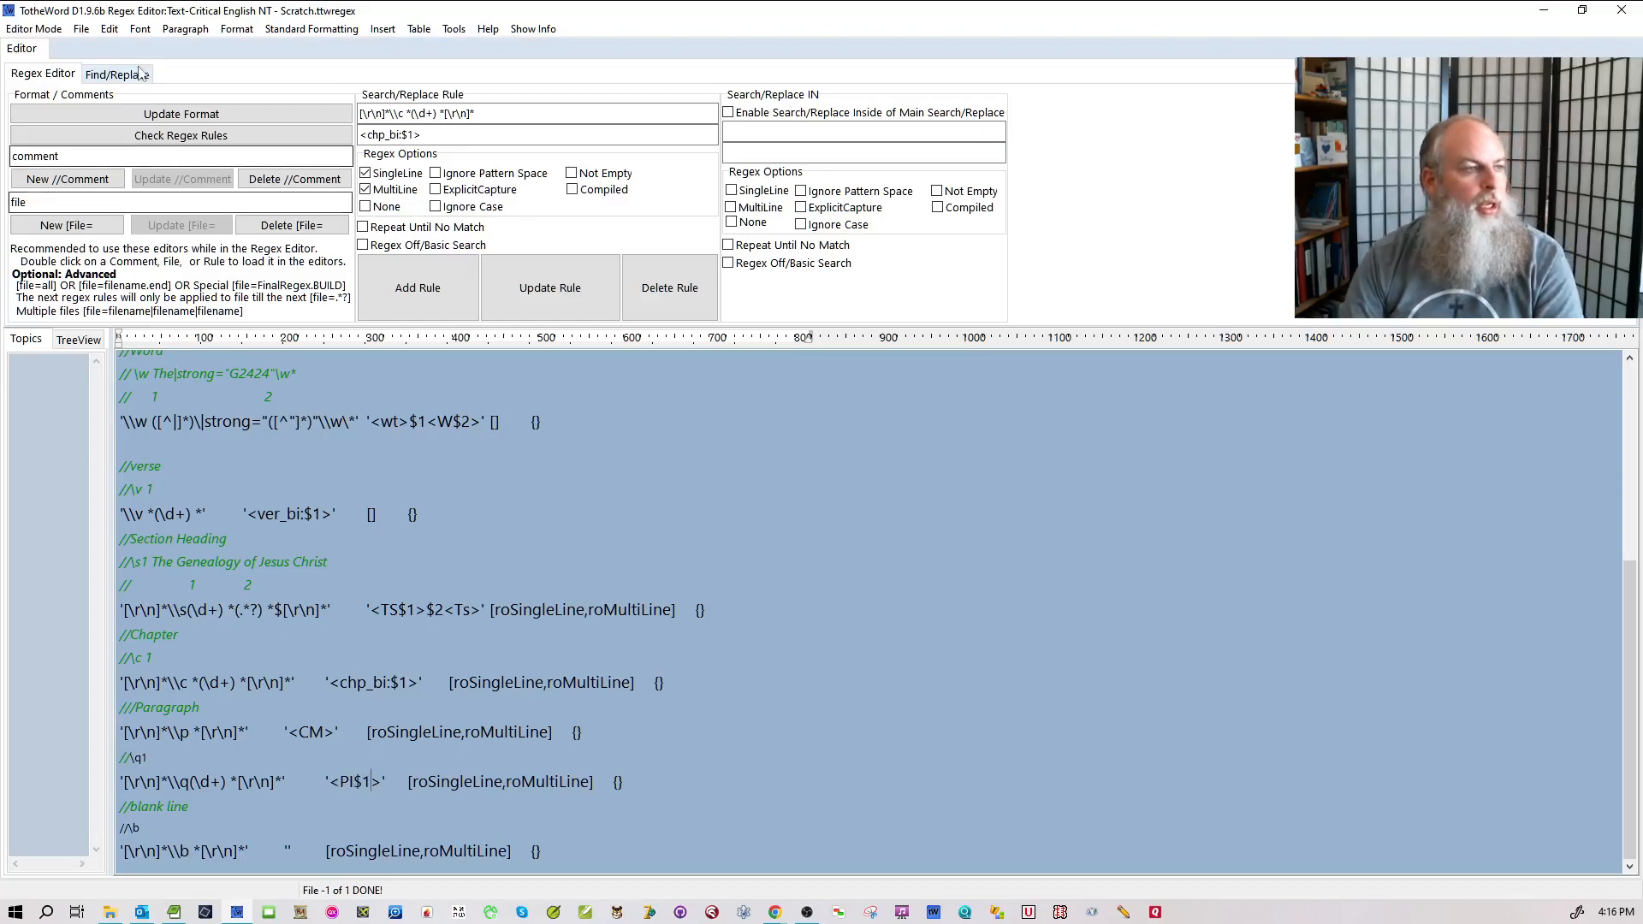
left_click(82, 28)
left_click(90, 80)
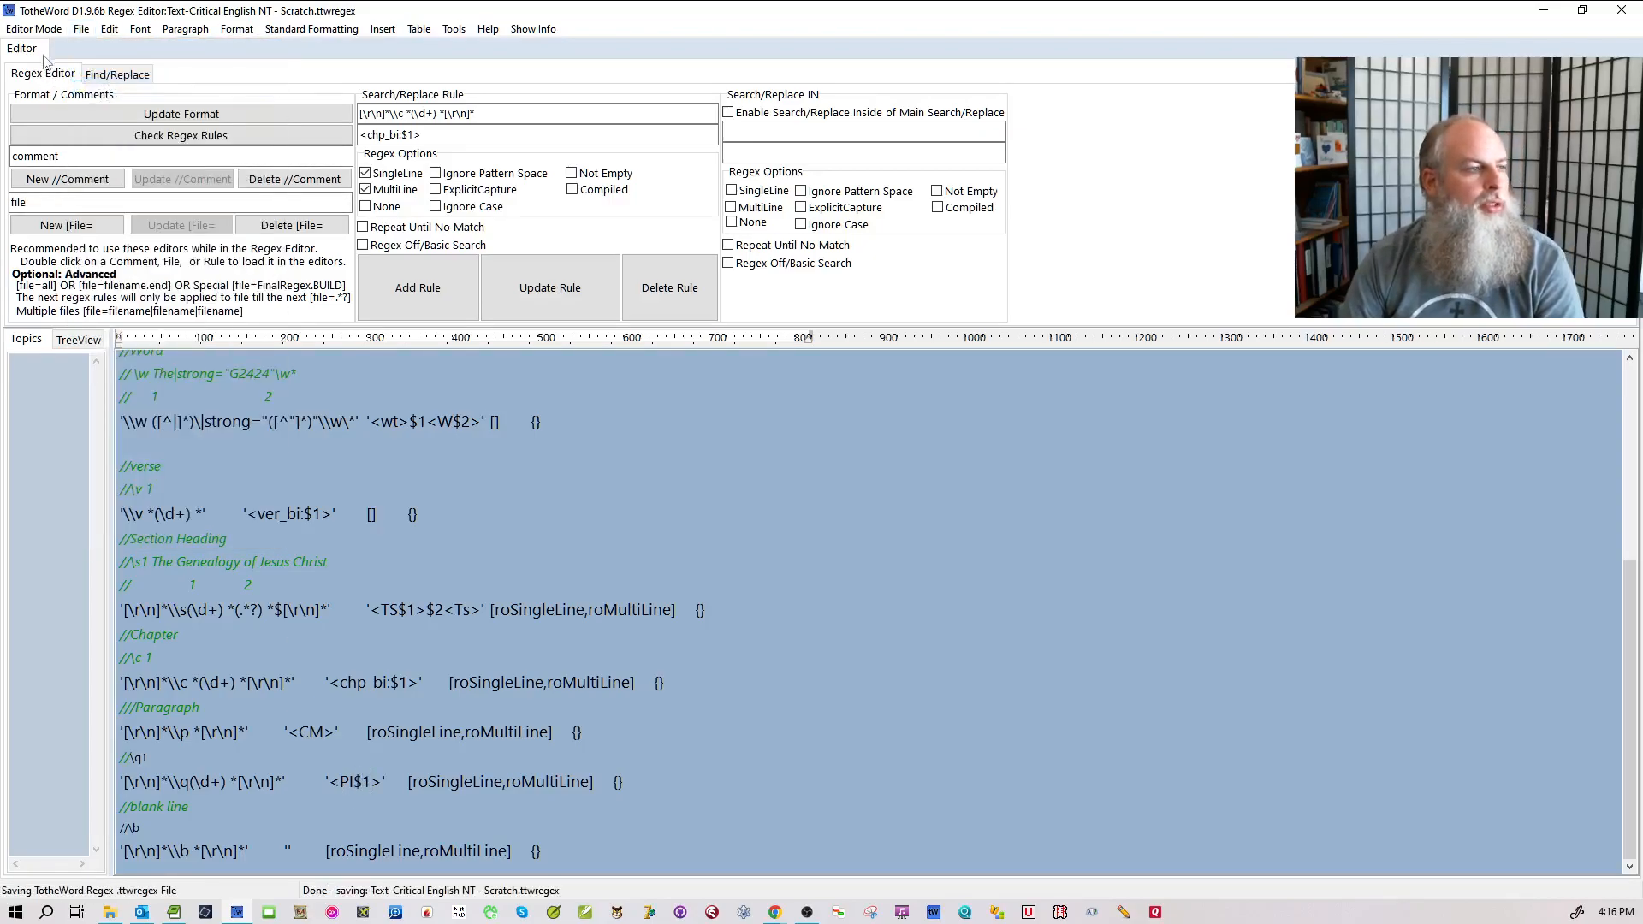
- Switch to the Bible Editor without saving Untitled.rtf, and start a special open of Bible text files with the list sorted by type
left_click(34, 28)
left_click(54, 67)
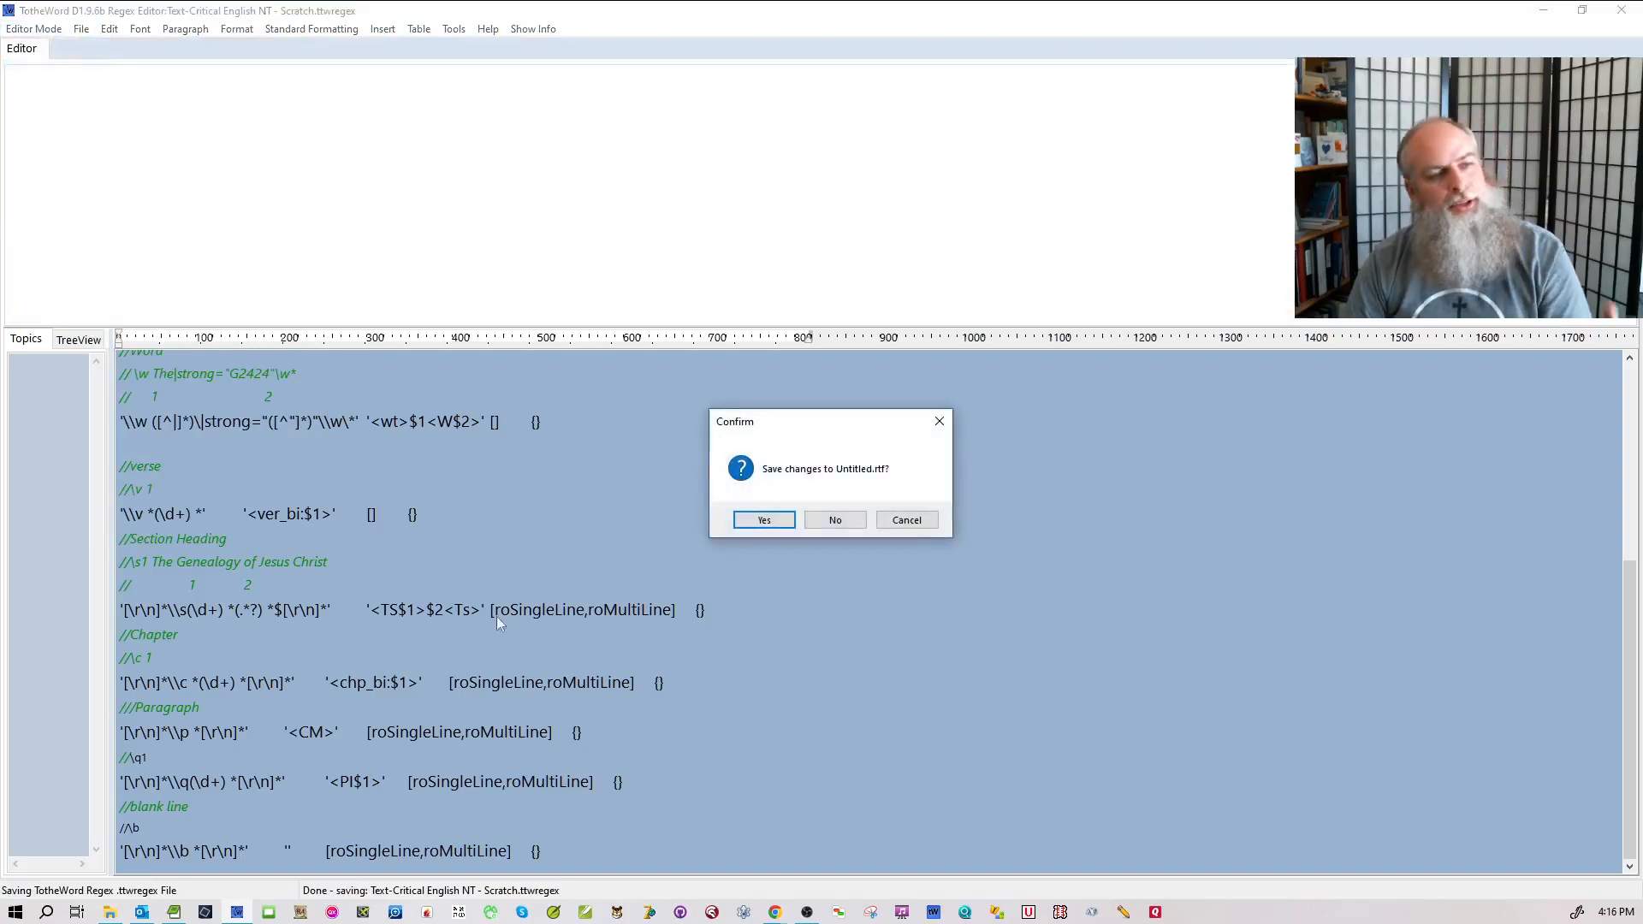
left_click(850, 515)
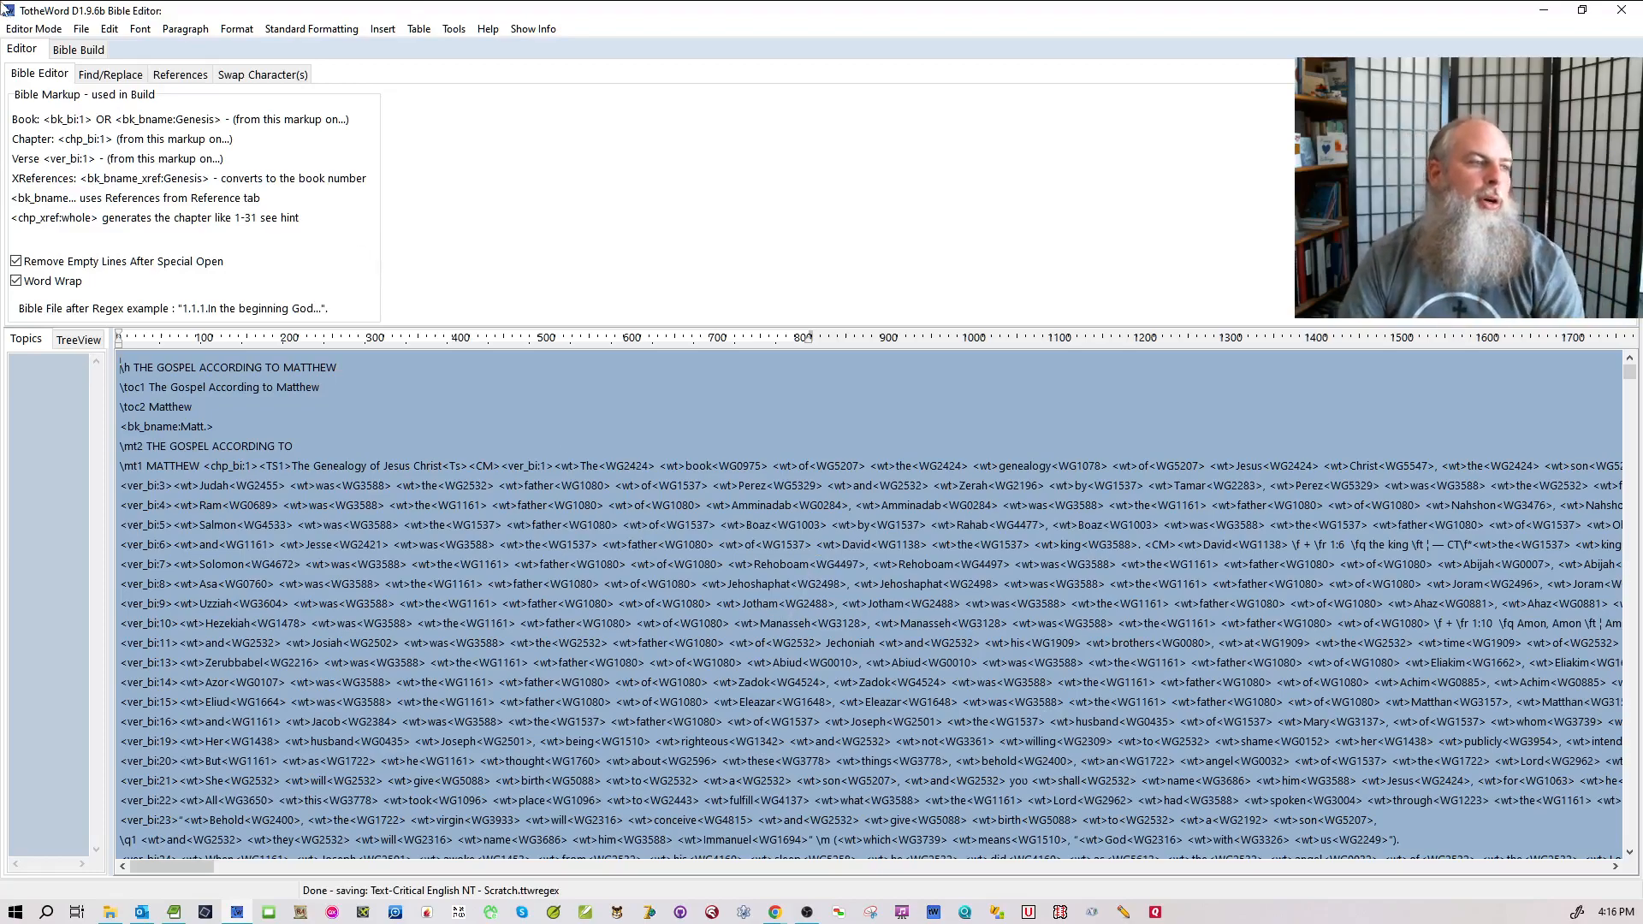
left_click(81, 31)
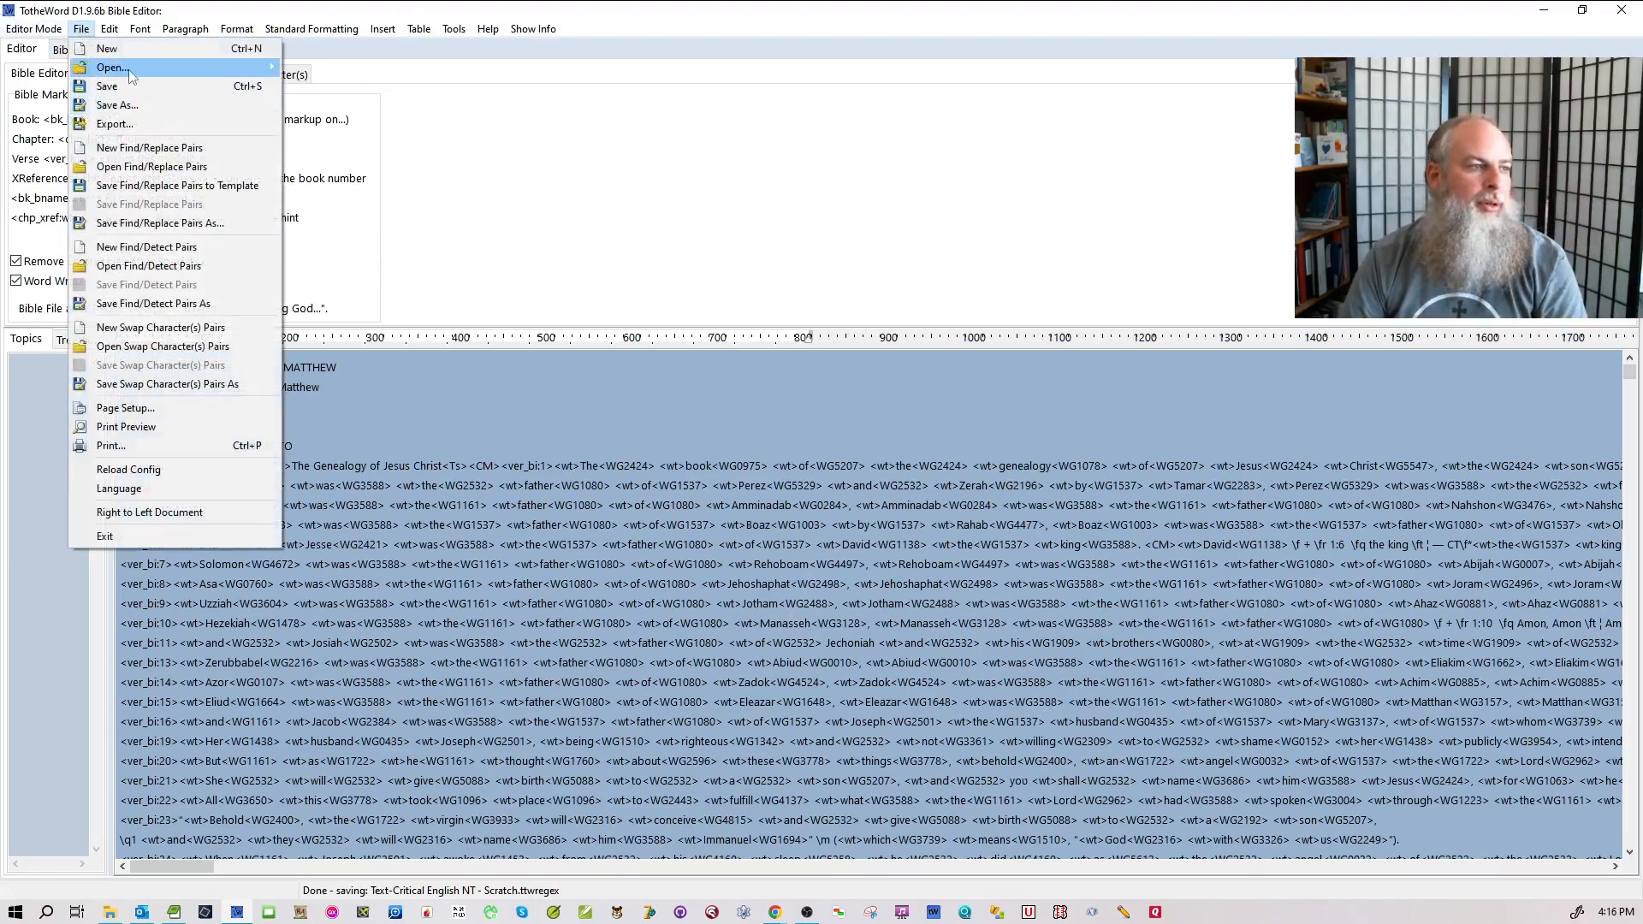
mouse_move(132, 68)
mouse_move(326, 88)
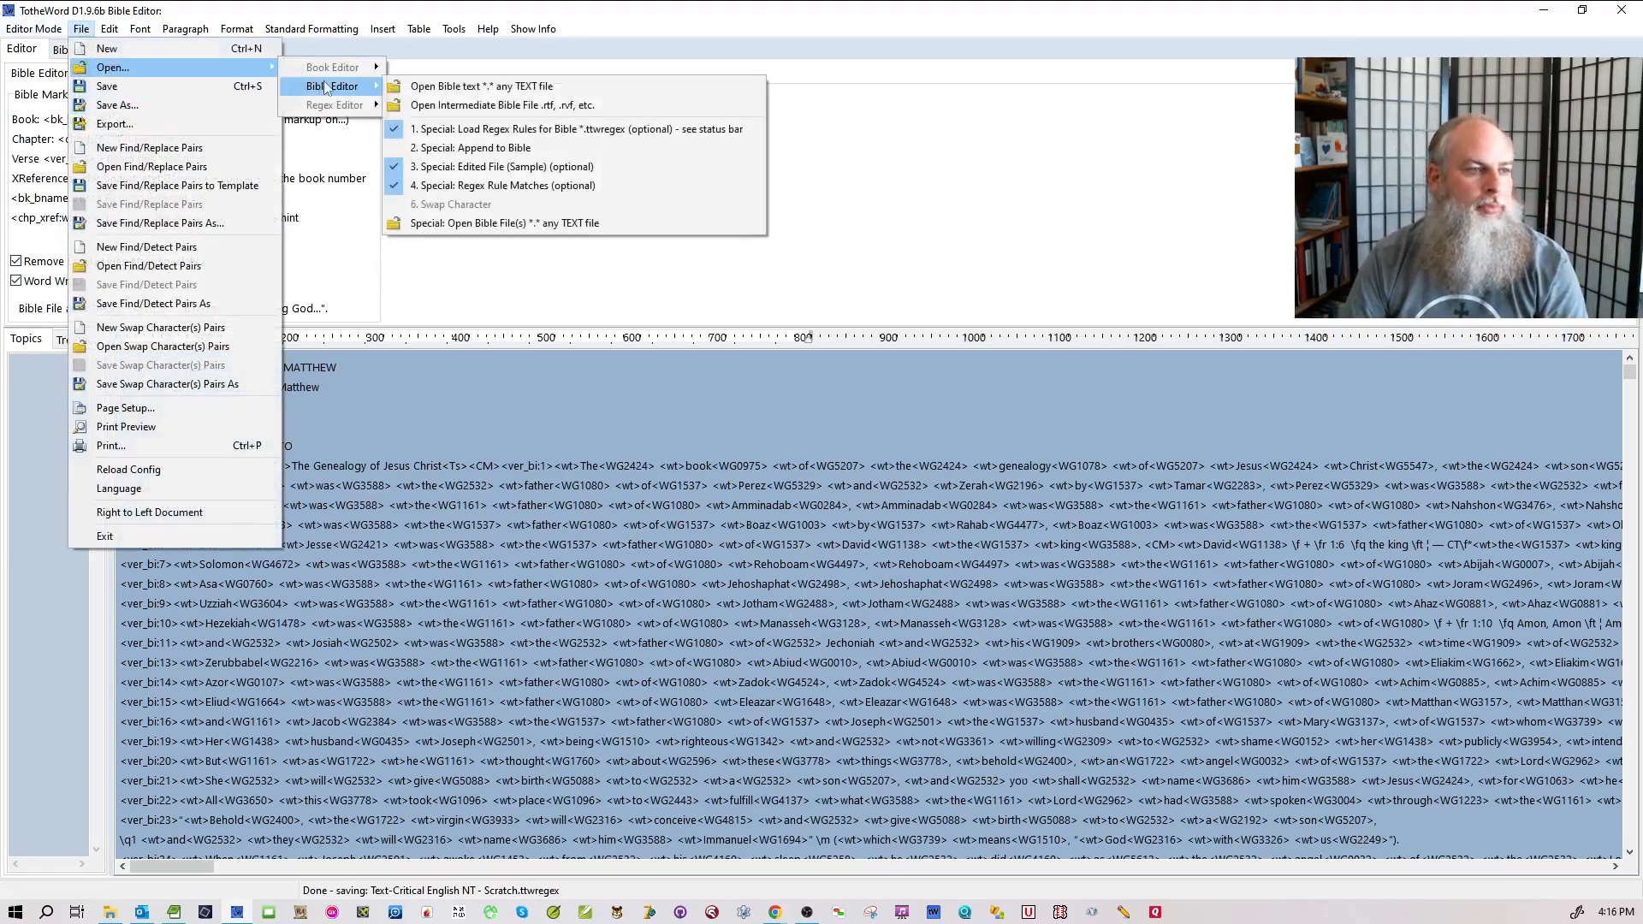
left_click(471, 222)
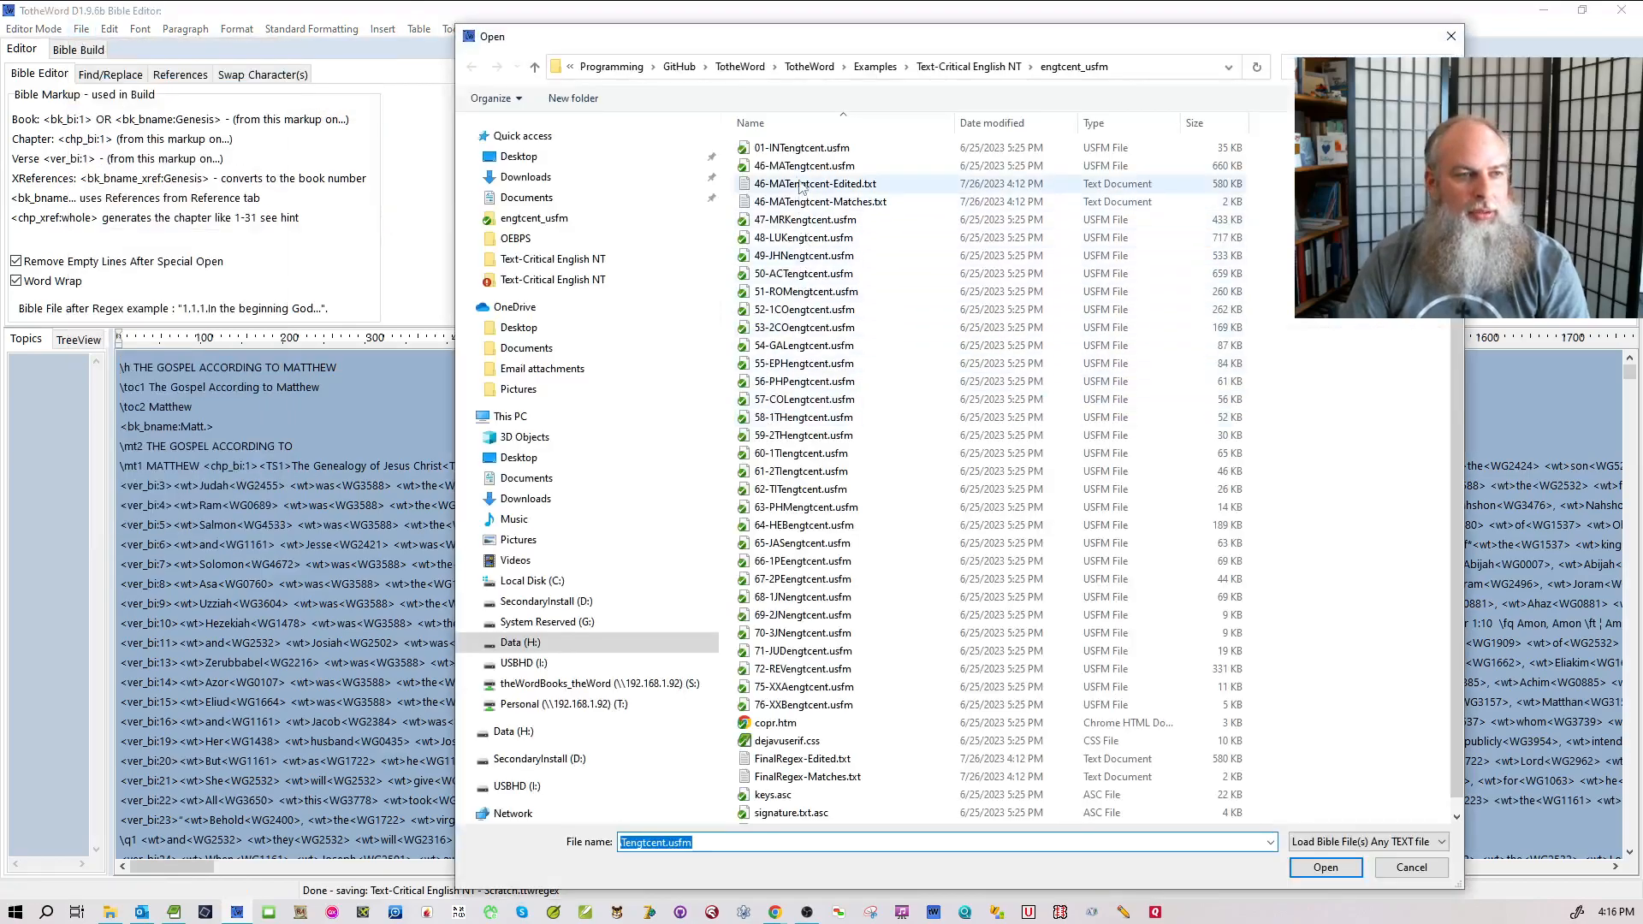
left_click(1129, 124)
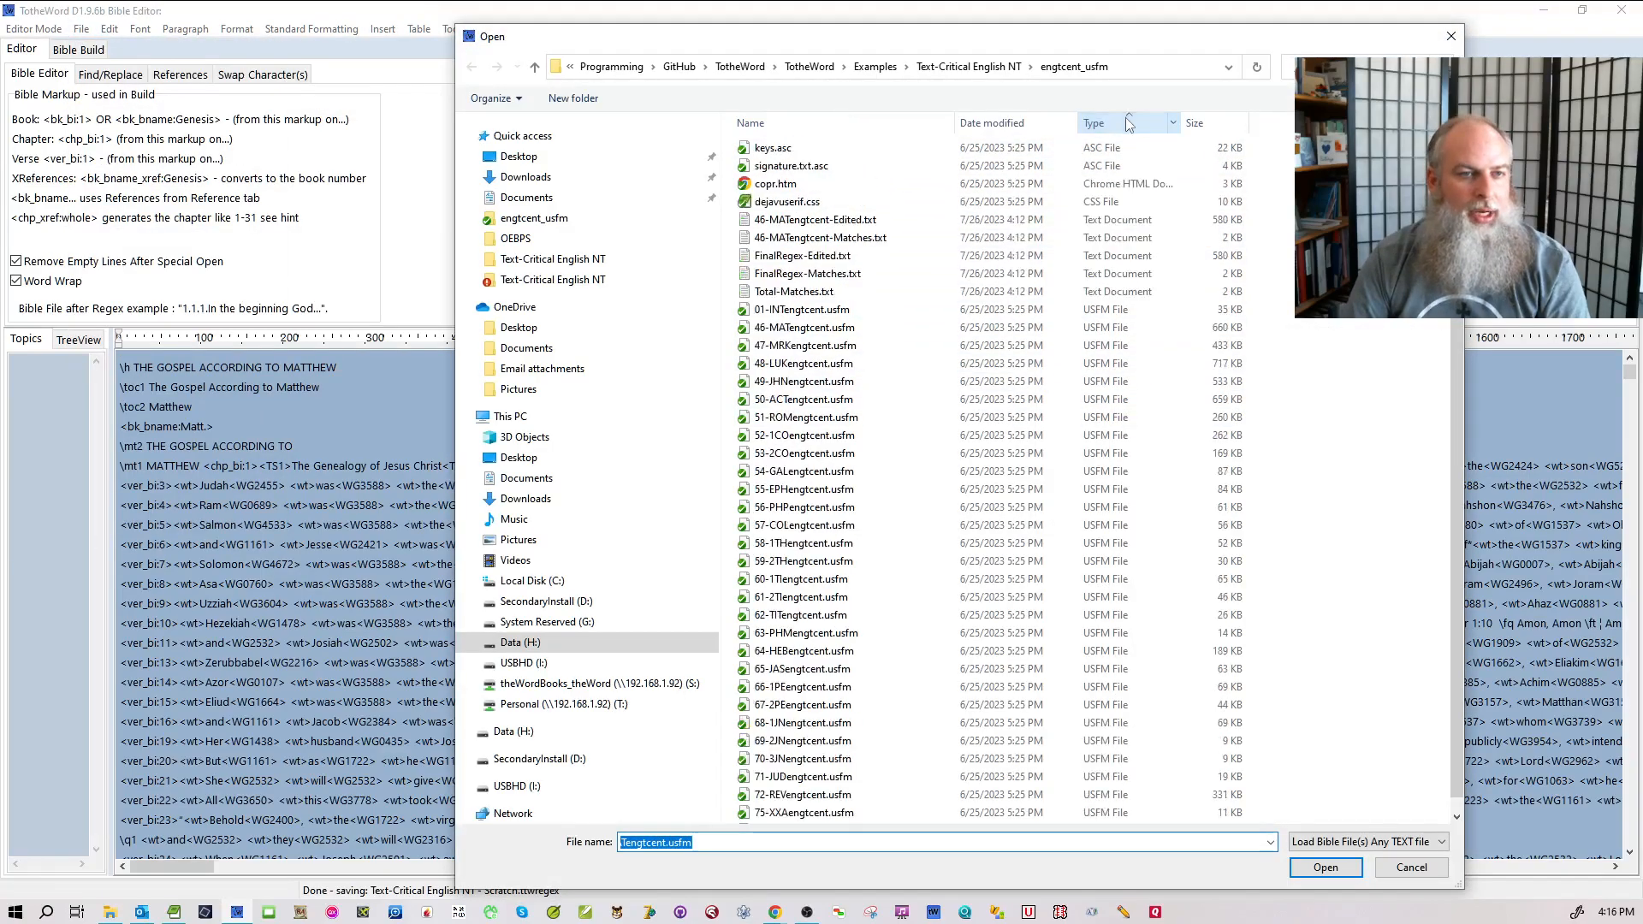
left_click(801, 329)
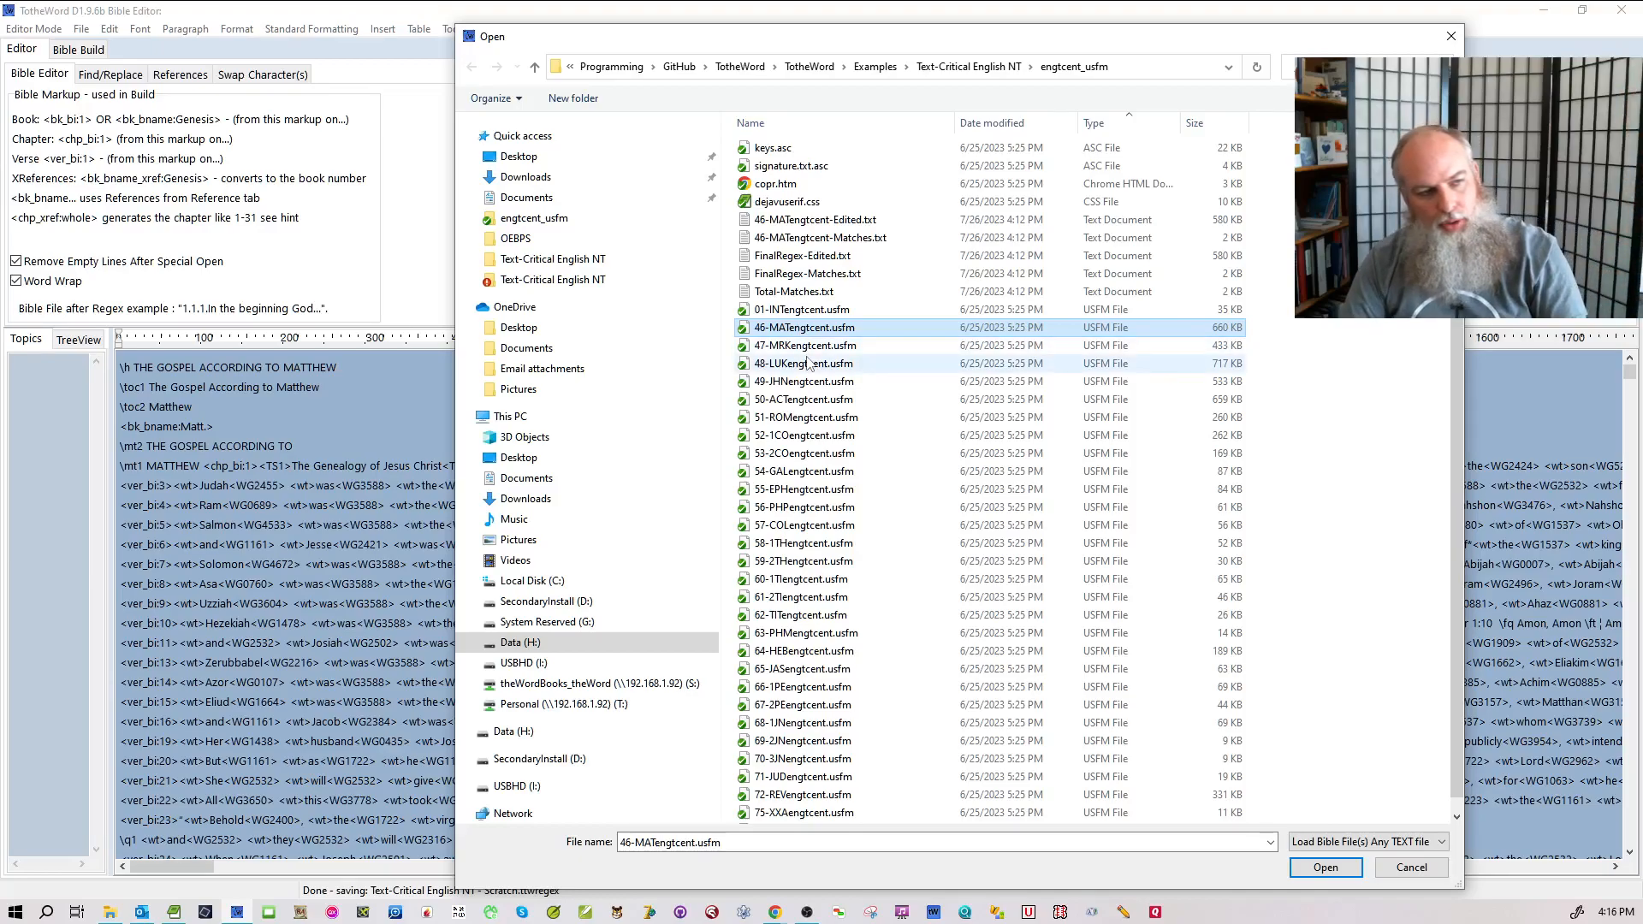
left_click(804, 347, "ctrl")
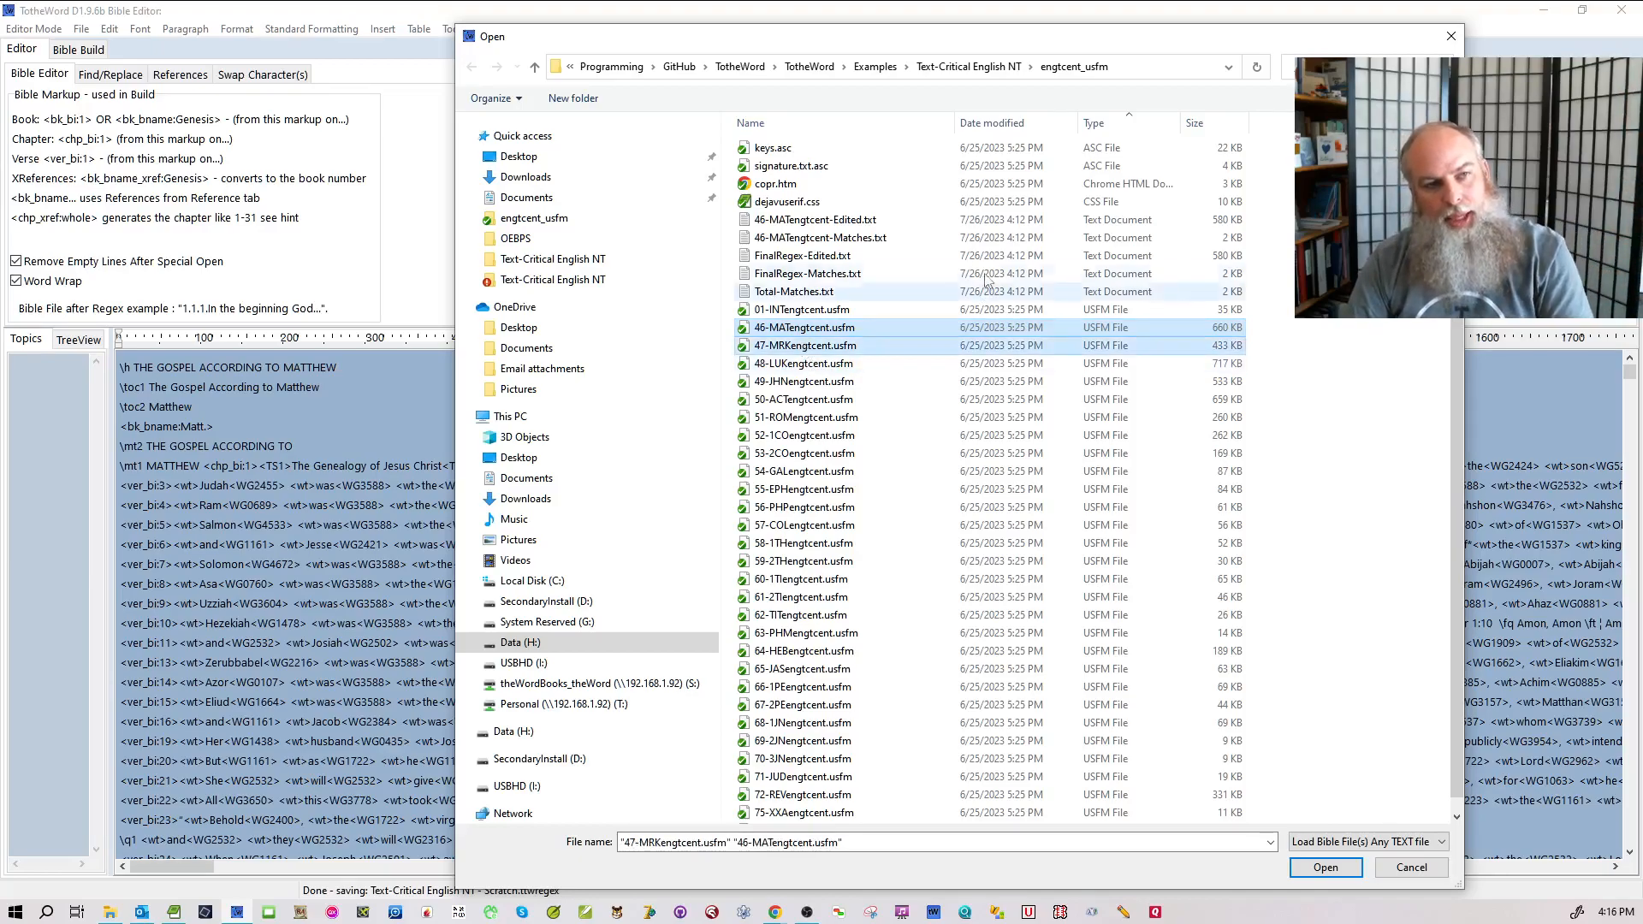
left_click(1101, 128)
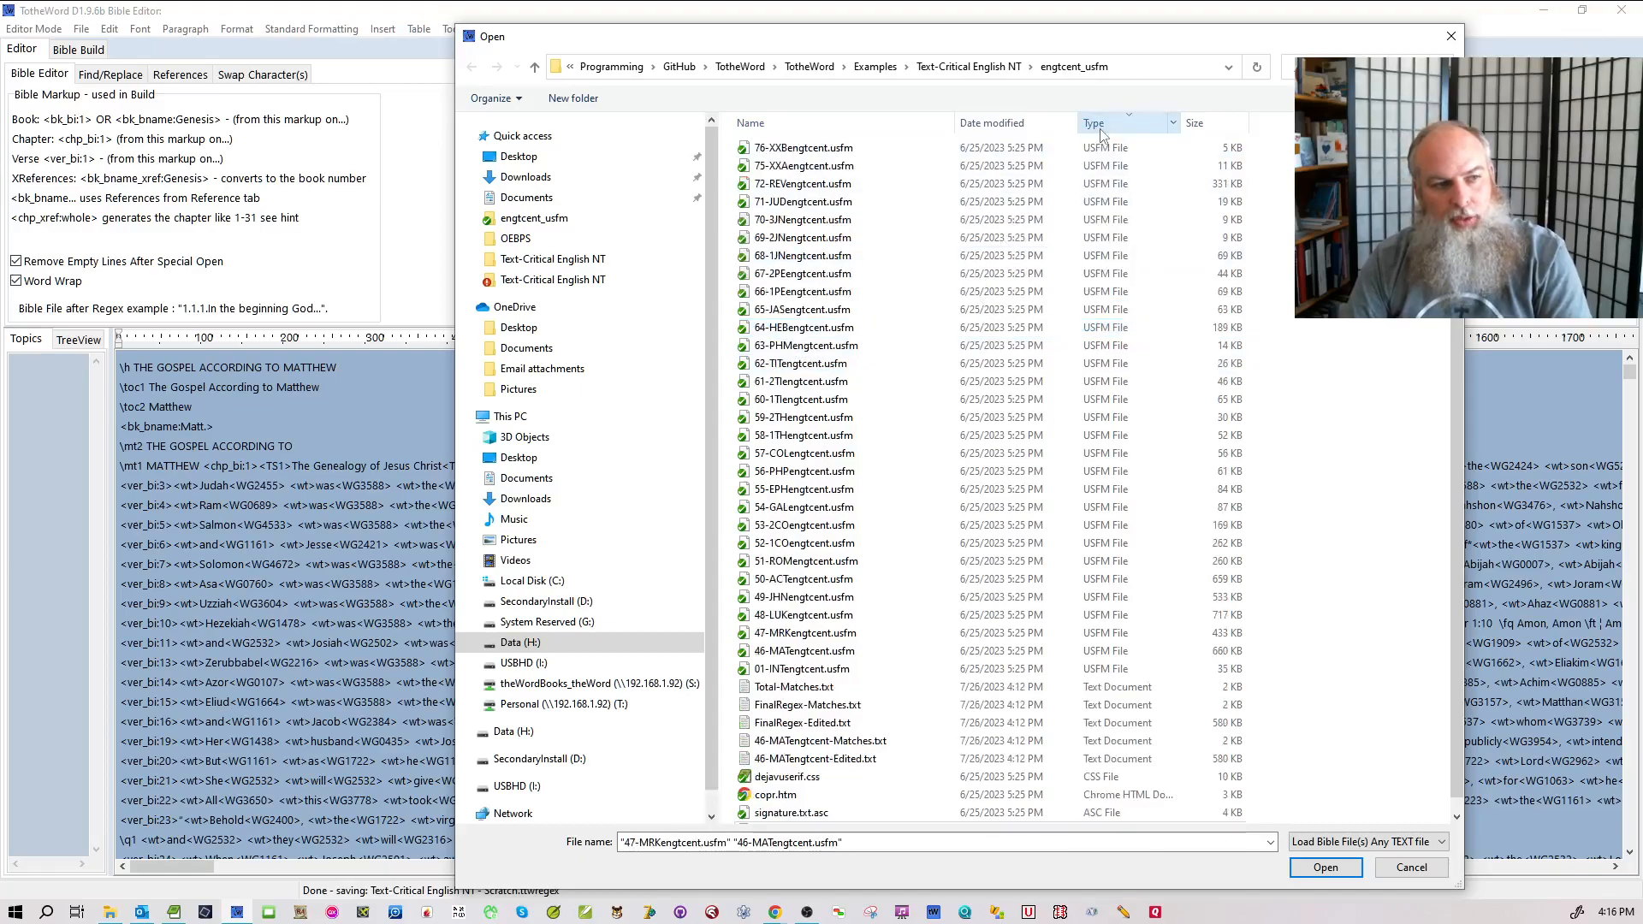
left_click(804, 561)
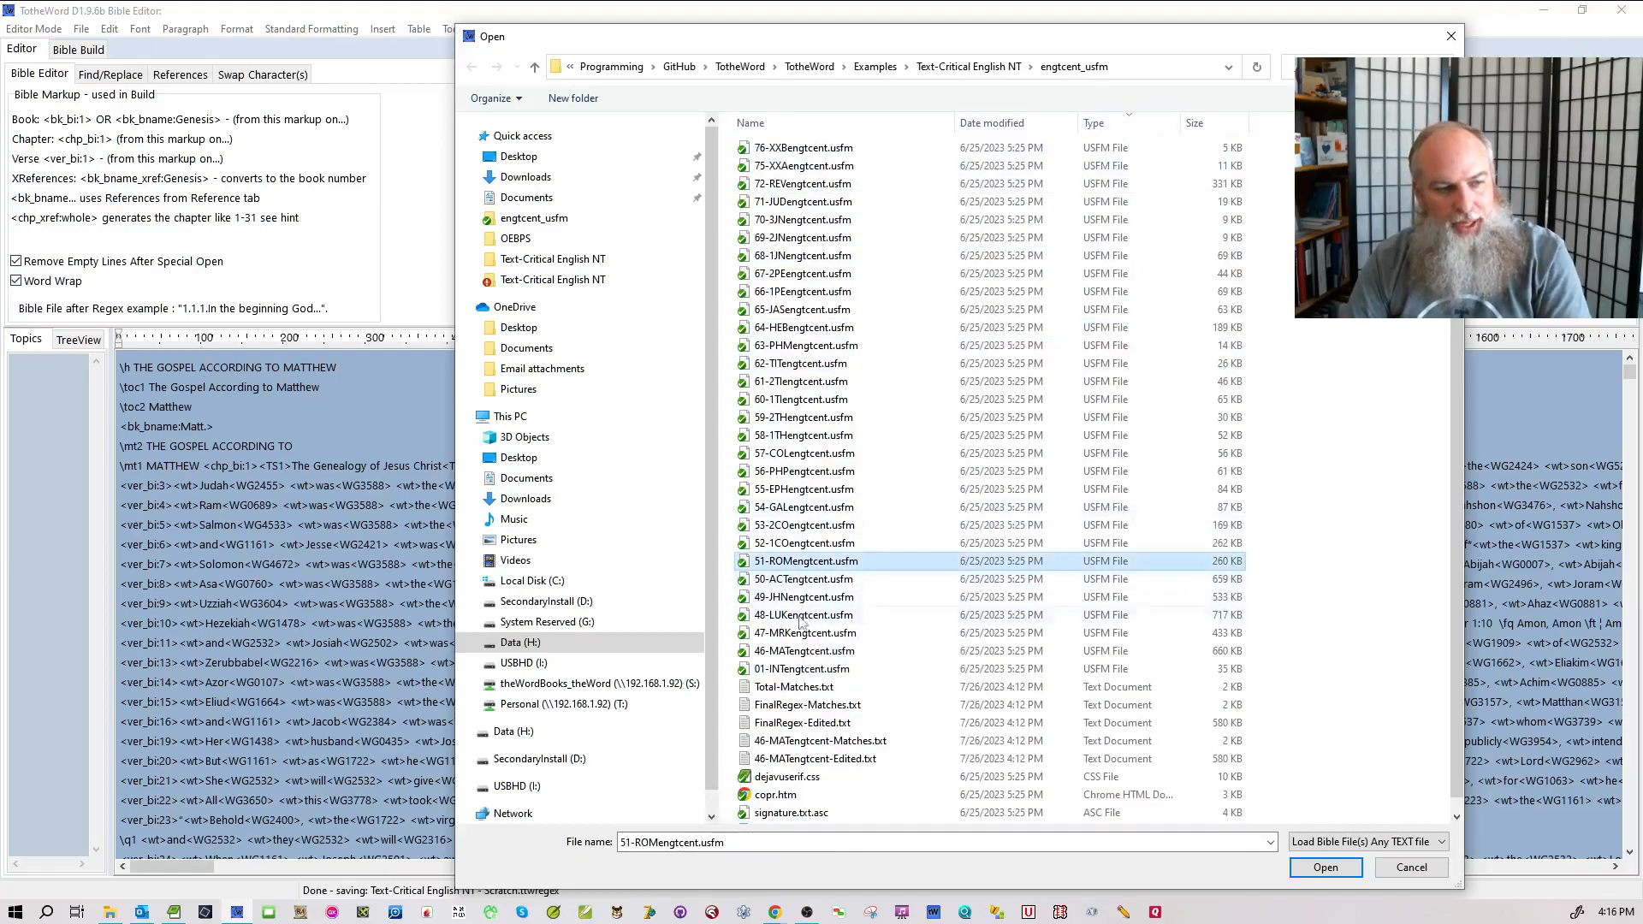
left_click(801, 670, "shift")
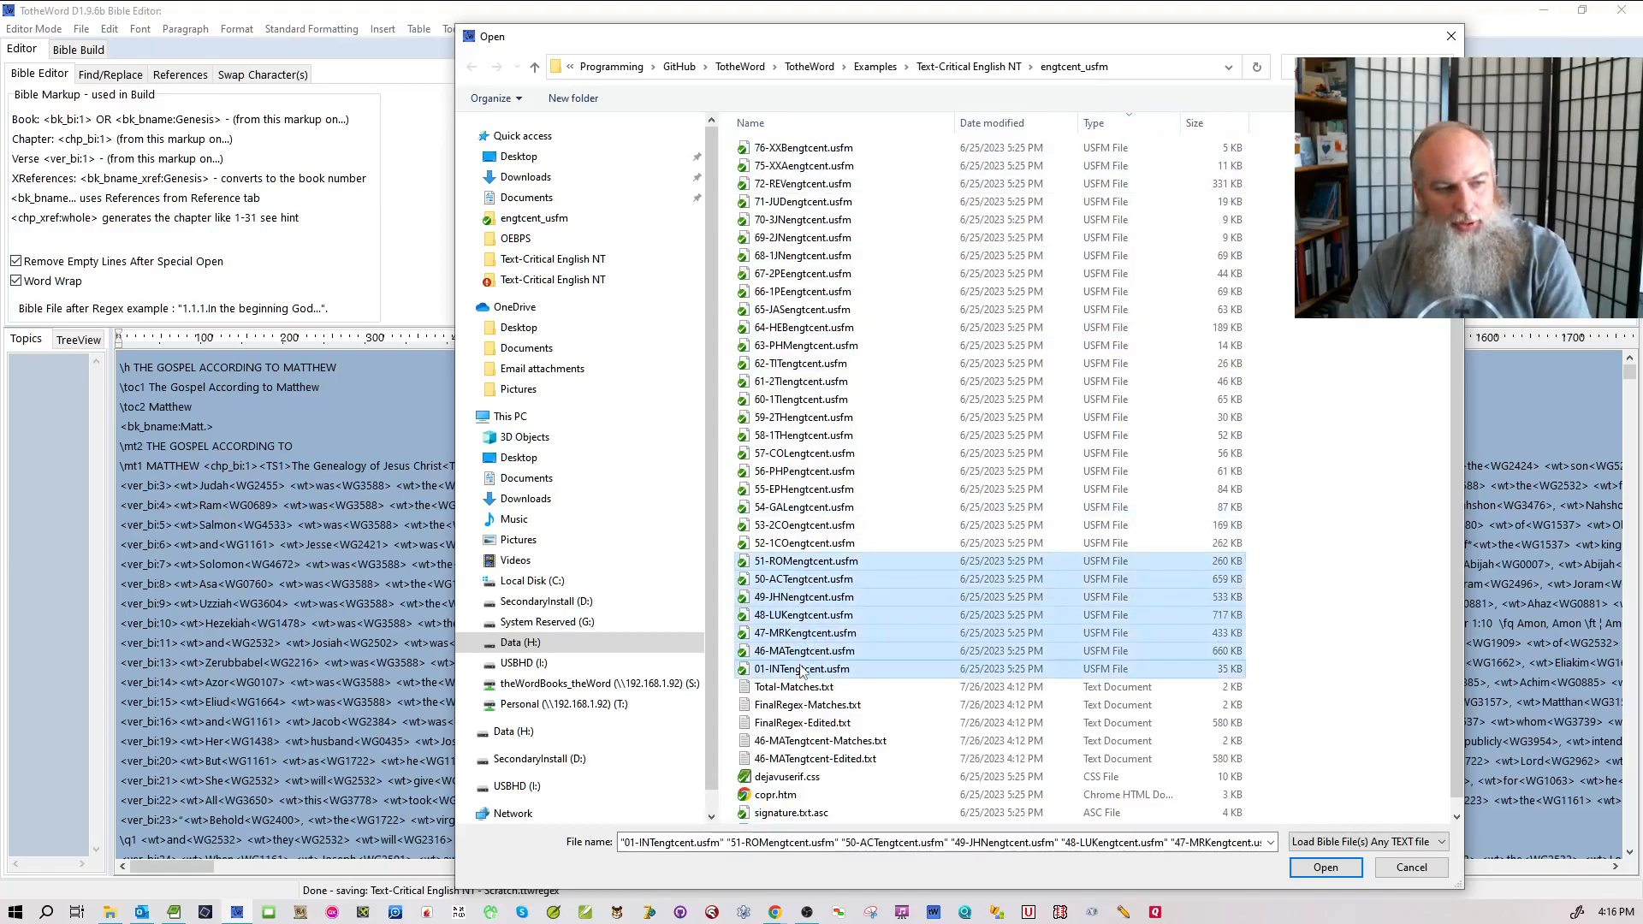
left_click(1102, 122)
- Load 46-MATengtcent.usfm and 47-MRKengtcent.usfm together through the regex rules and dismiss the information list
left_click(810, 312)
left_click(809, 329)
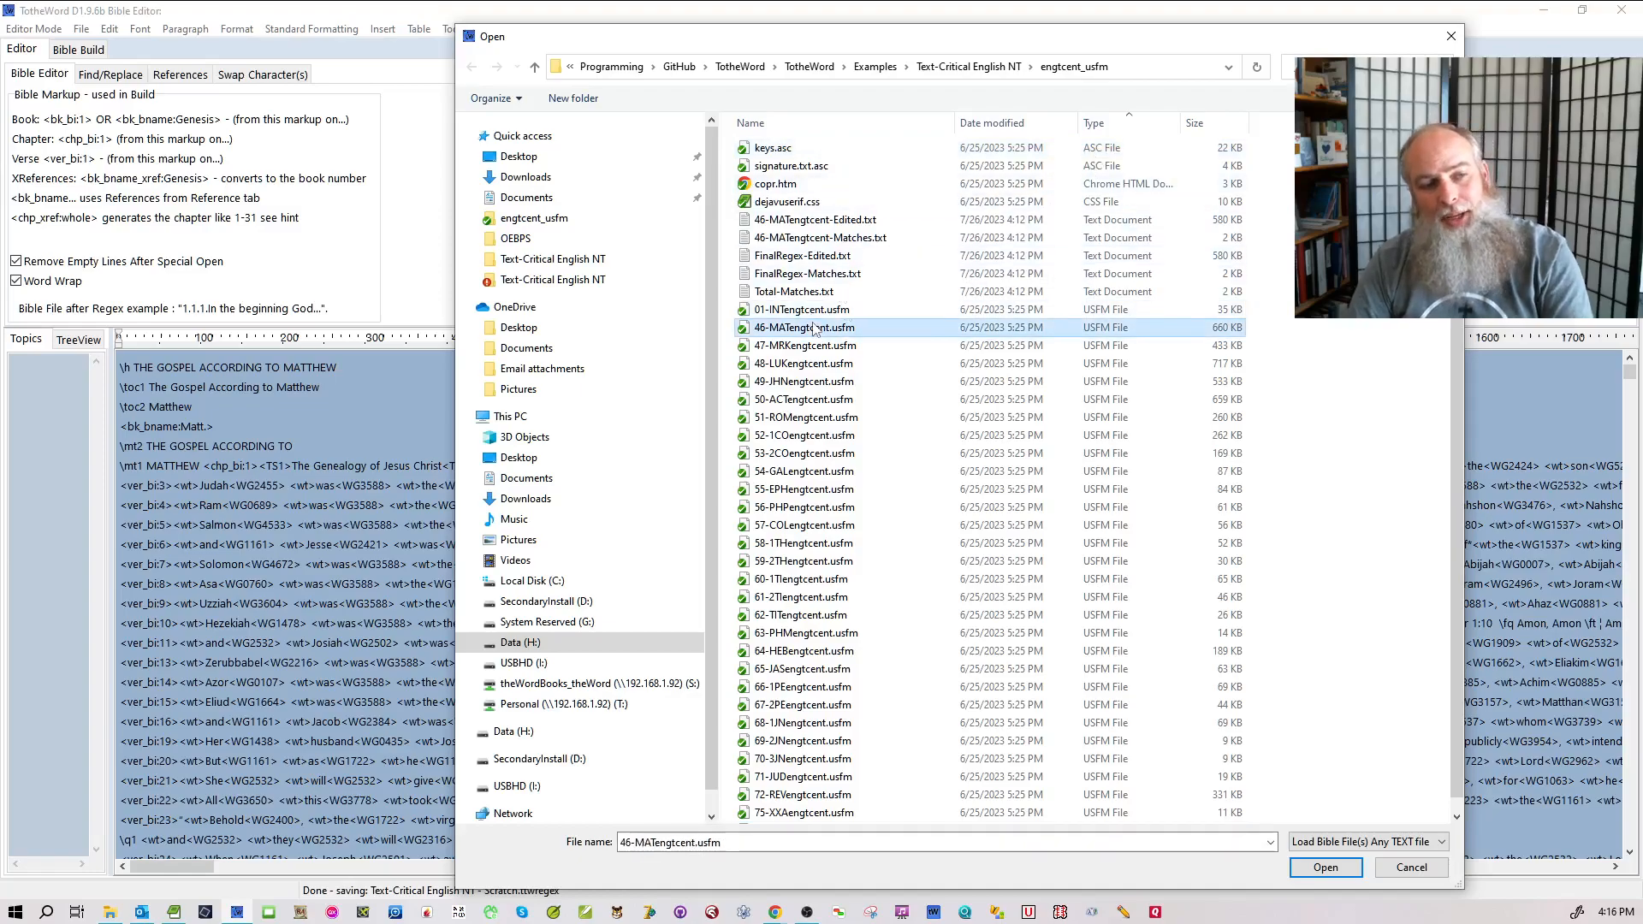
left_click(817, 346, "shift")
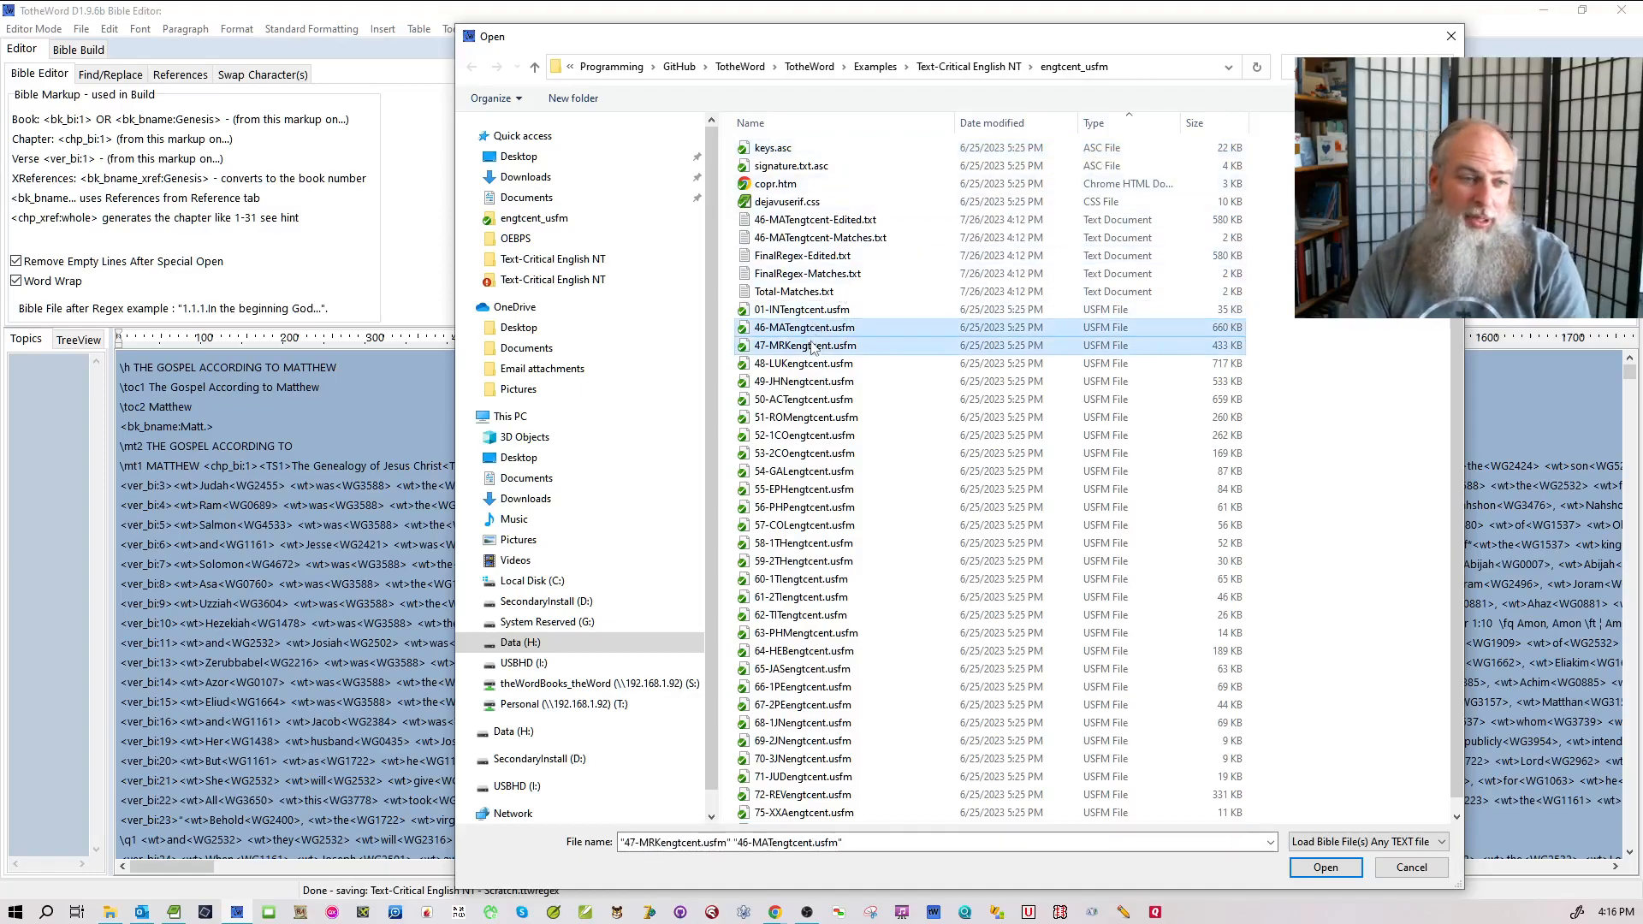
left_click(1325, 868)
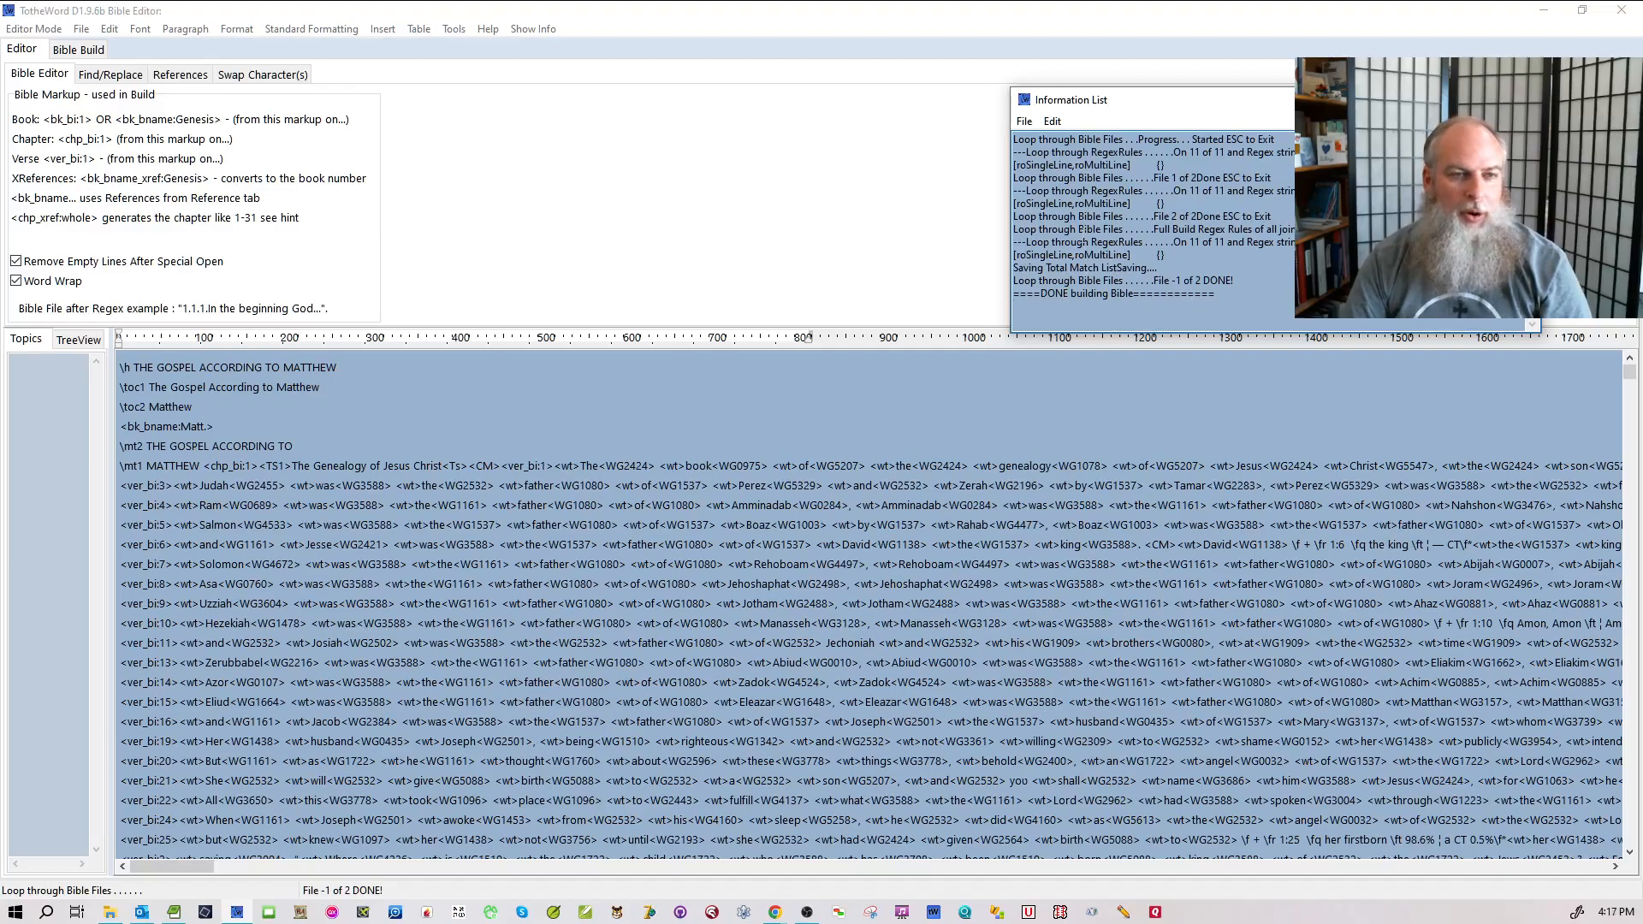
left_click(556, 401)
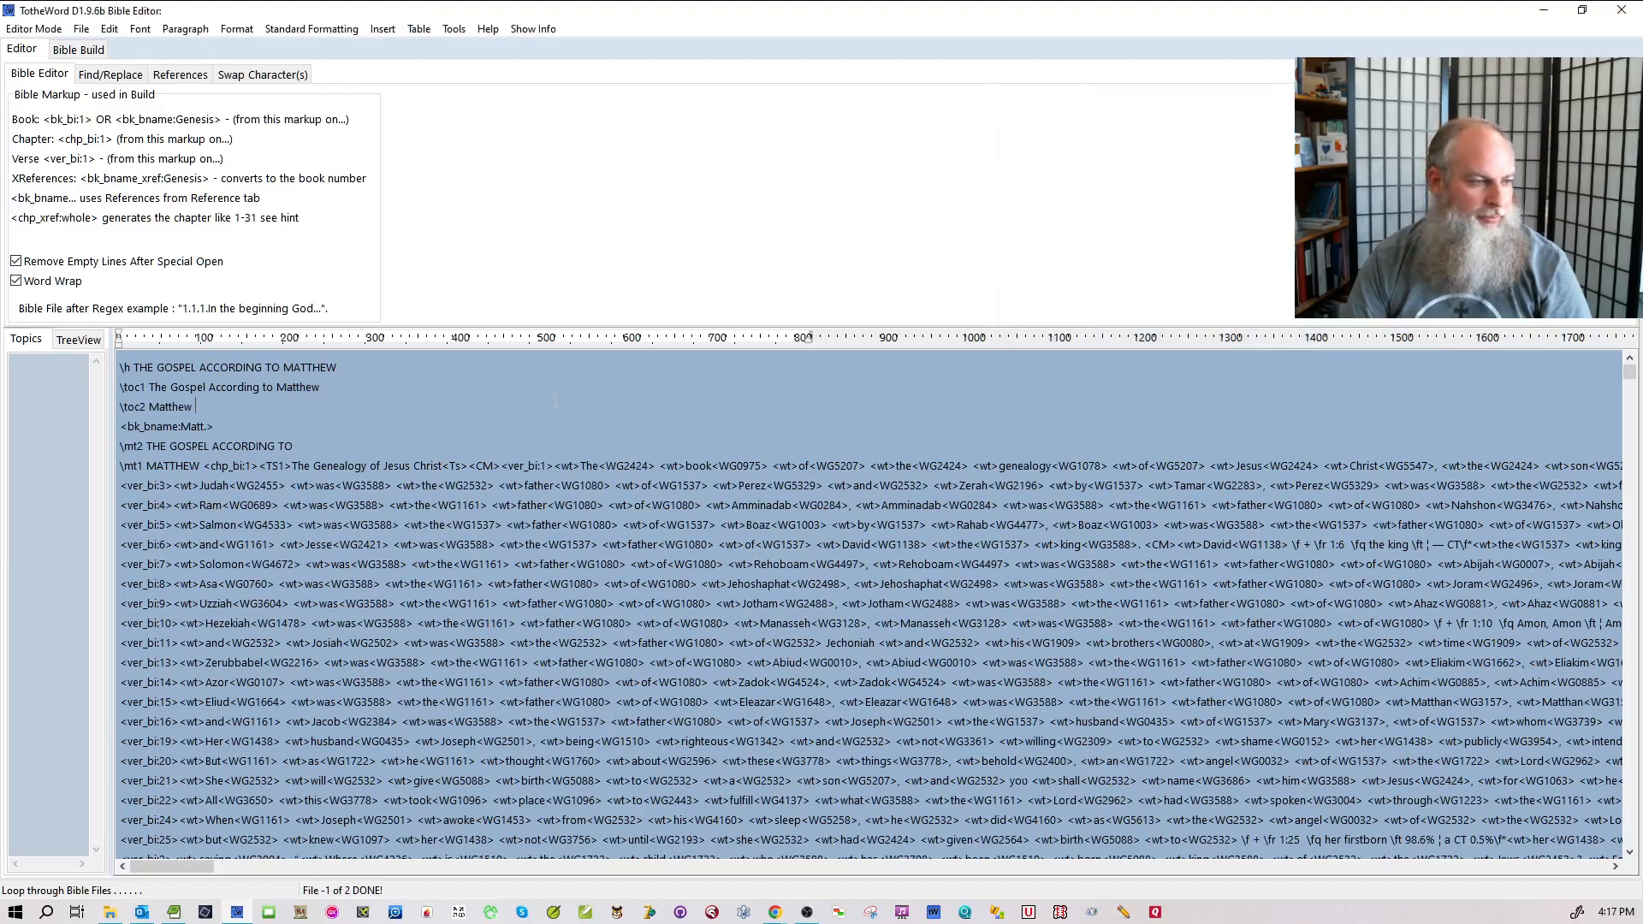
- Look through the converted Matthew text and search it for <PI tags
scroll(714, 445, "down", 4)
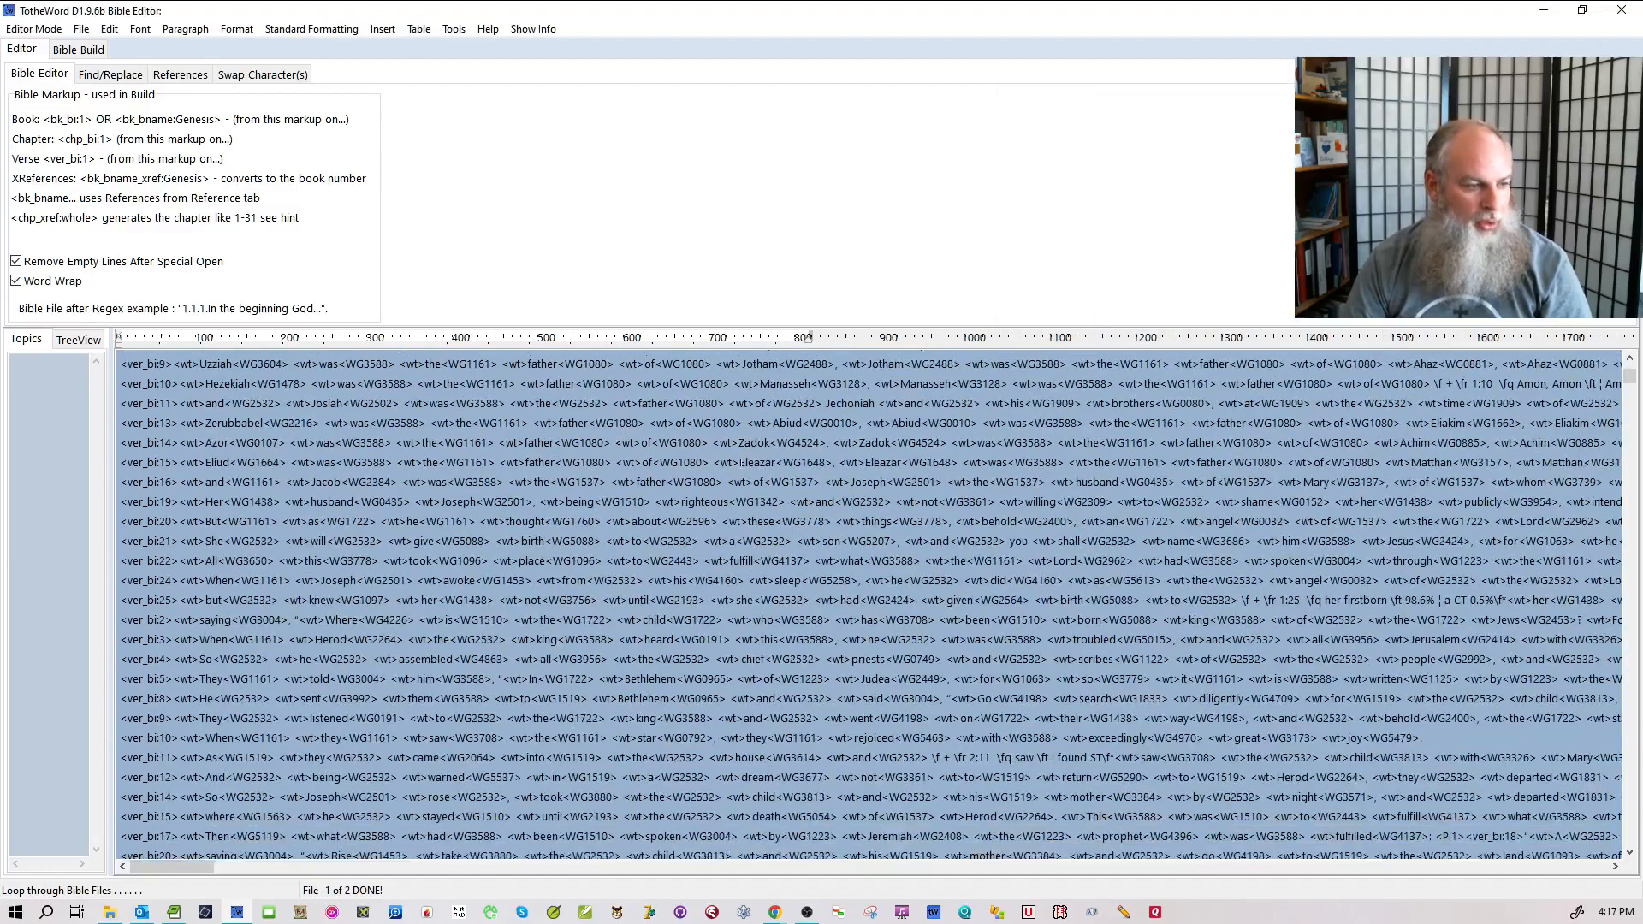
scroll(740, 462, "up", 4)
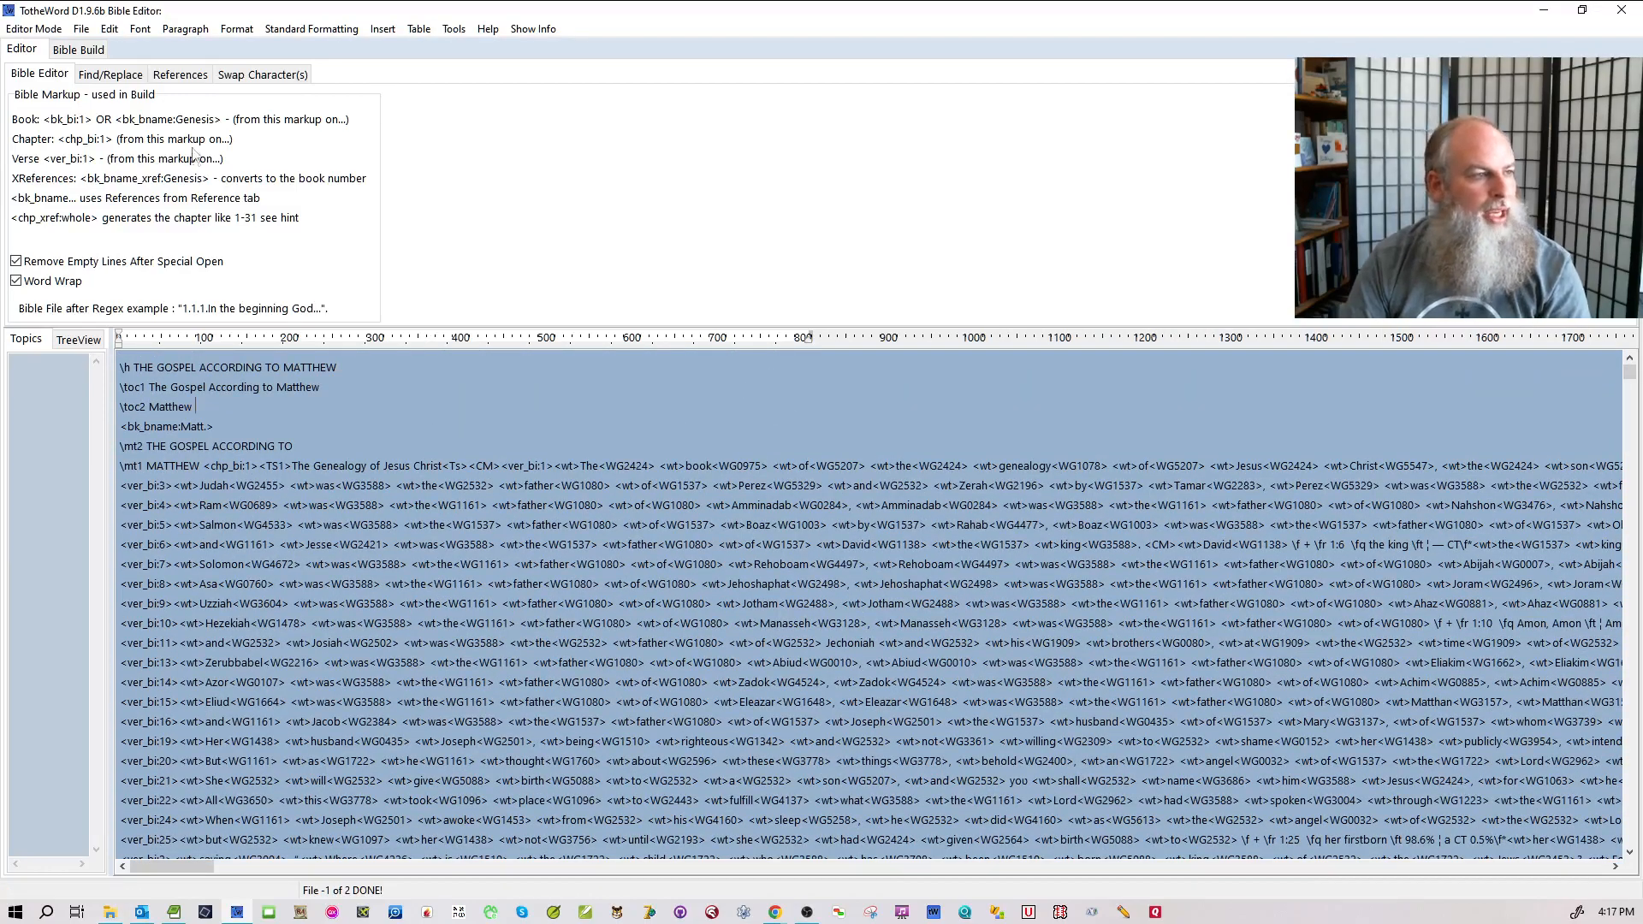
left_click(120, 79)
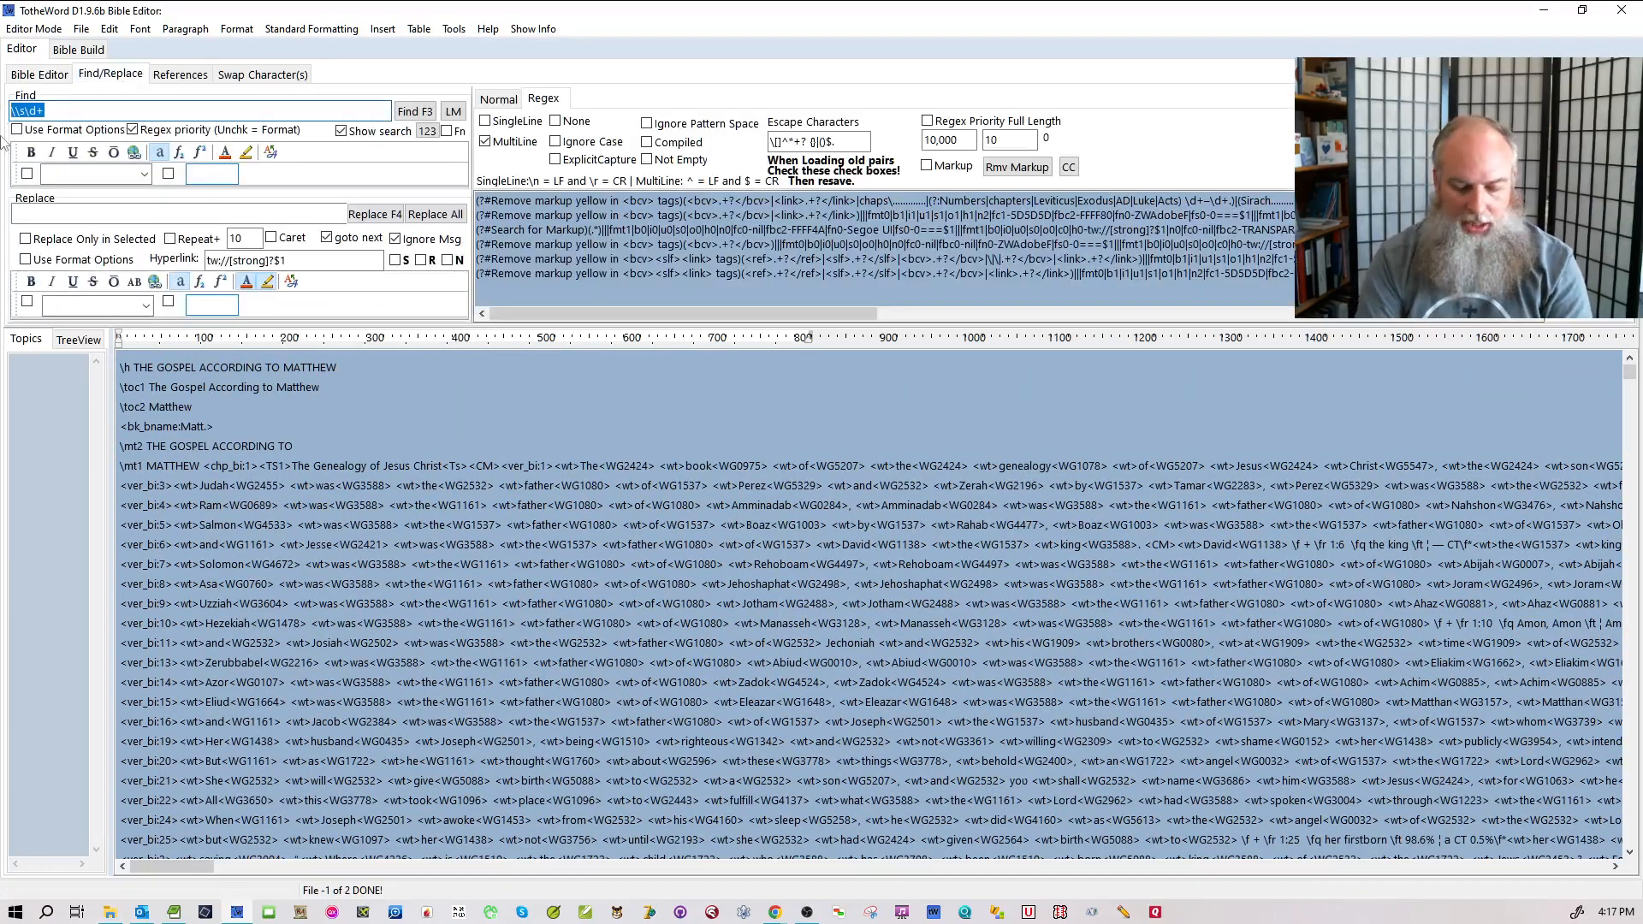
type("<PI")
key("F3")
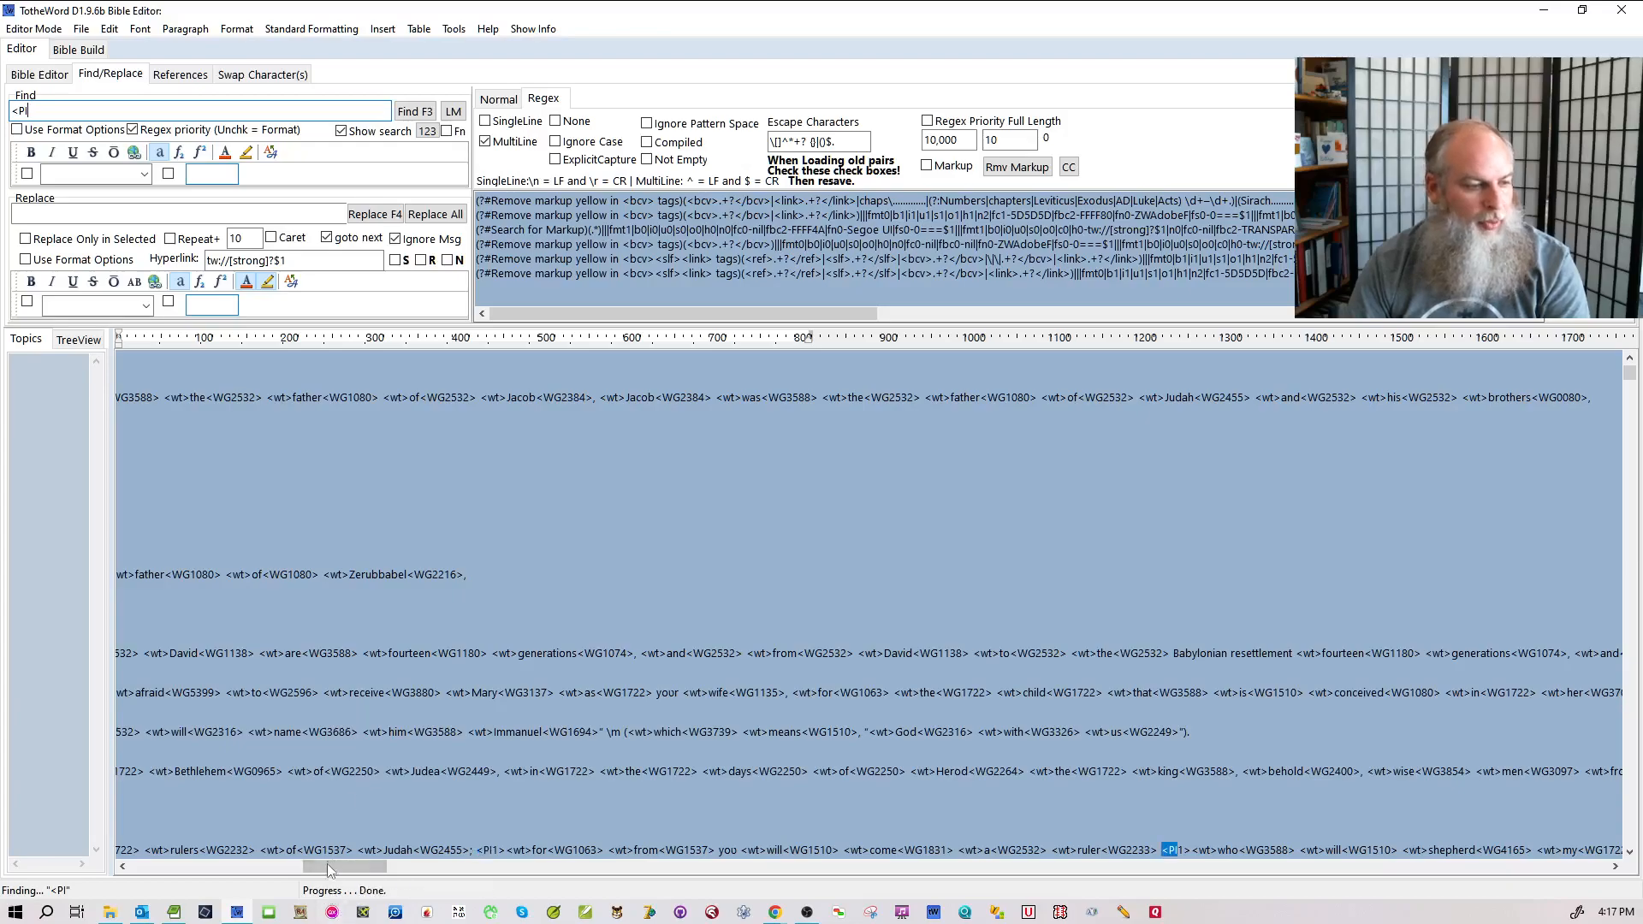
left_click_drag(345, 866, 101, 875)
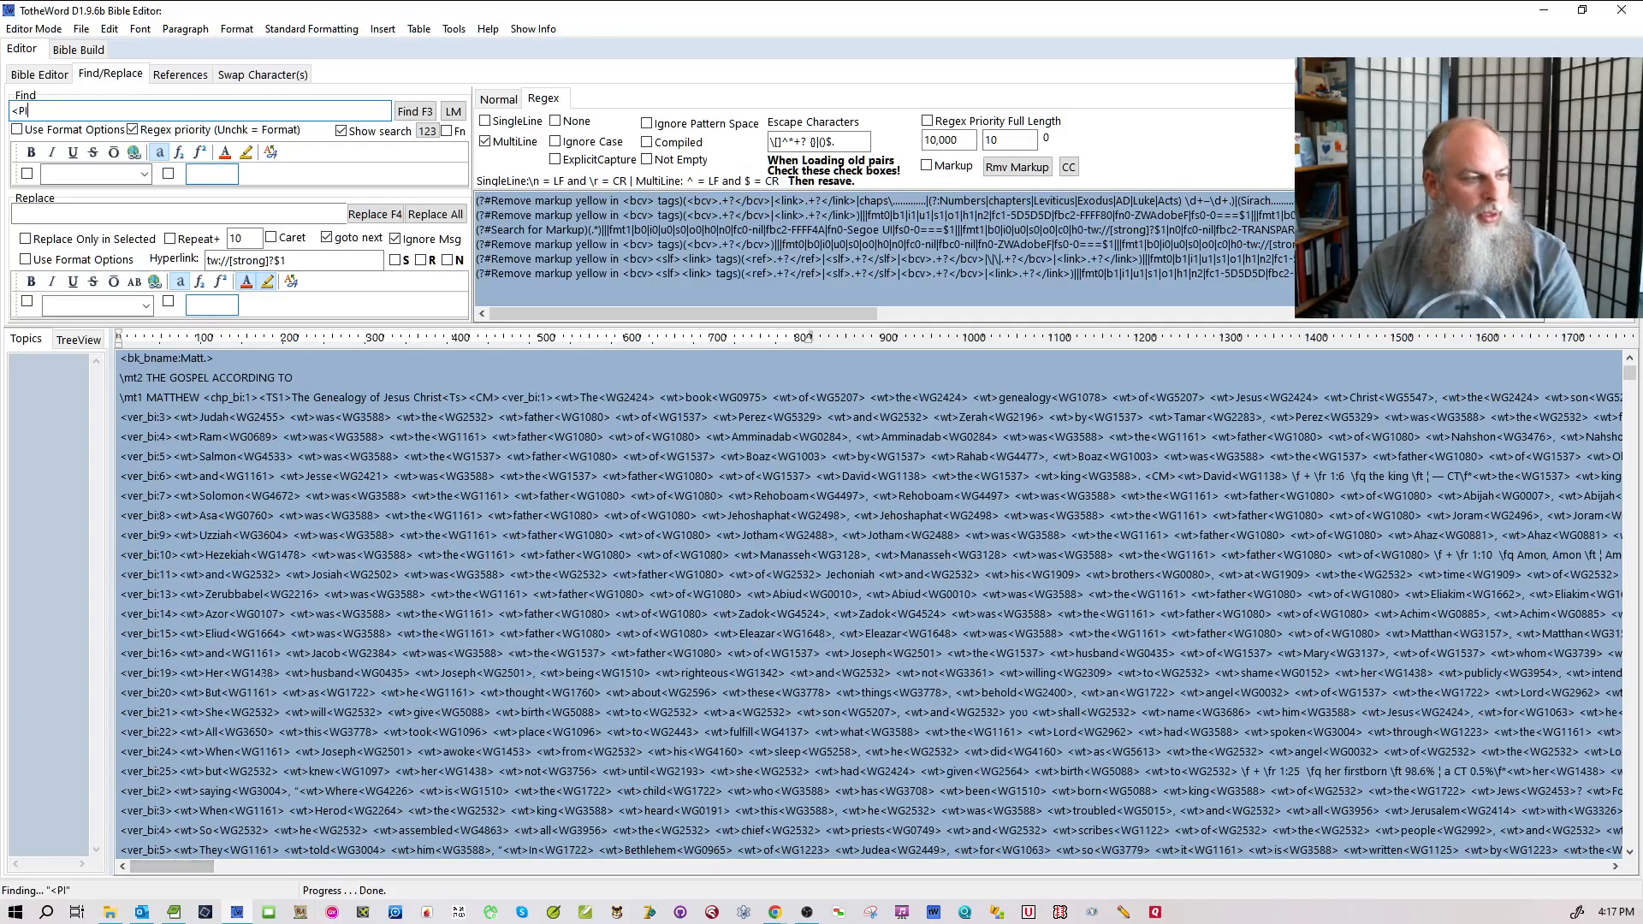
scroll(870, 611, "up", 2)
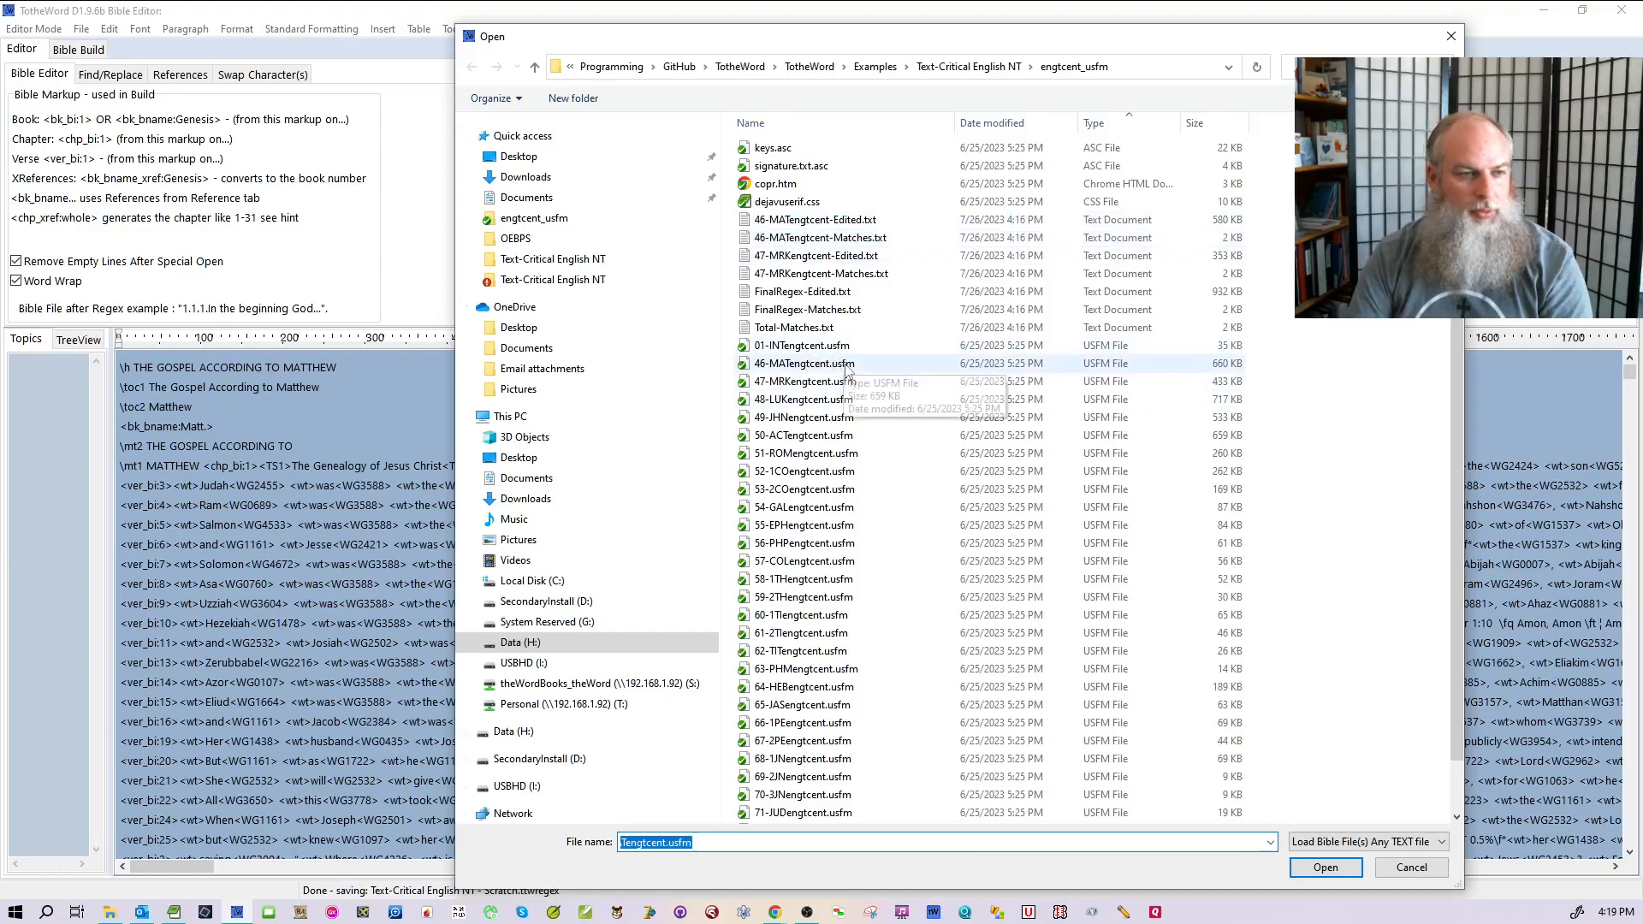
- Run the special open again on 46-MATengtcent.usfm and 47-MRKengtcent.usfm to apply the current regex rules
left_click(821, 363)
left_click(843, 381, "ctrl")
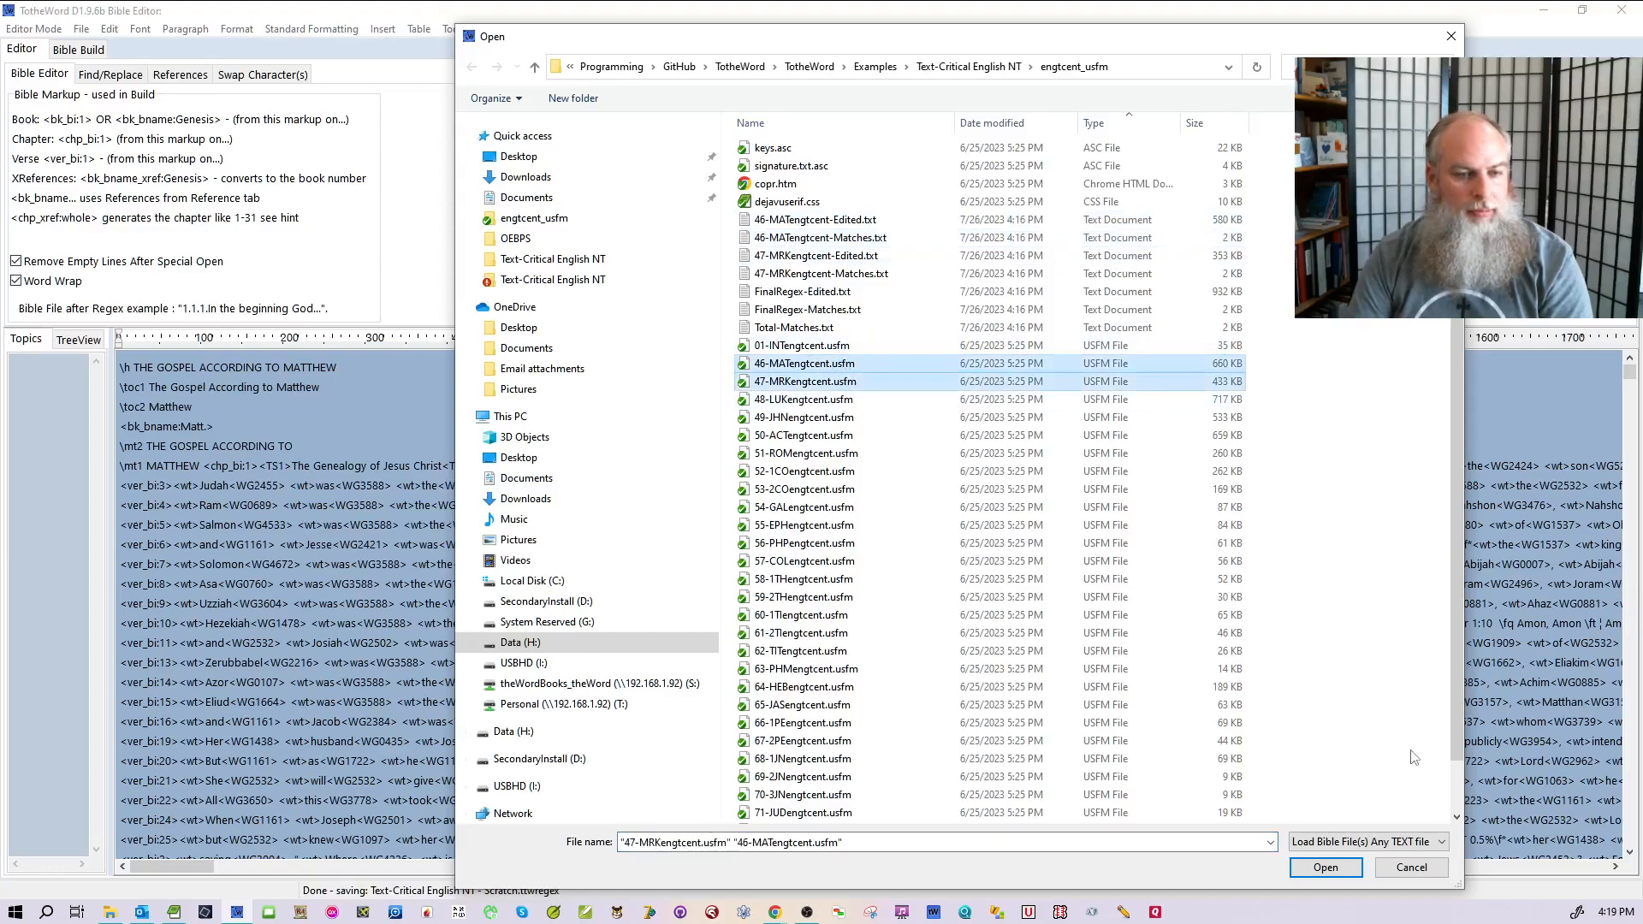
left_click(1326, 867)
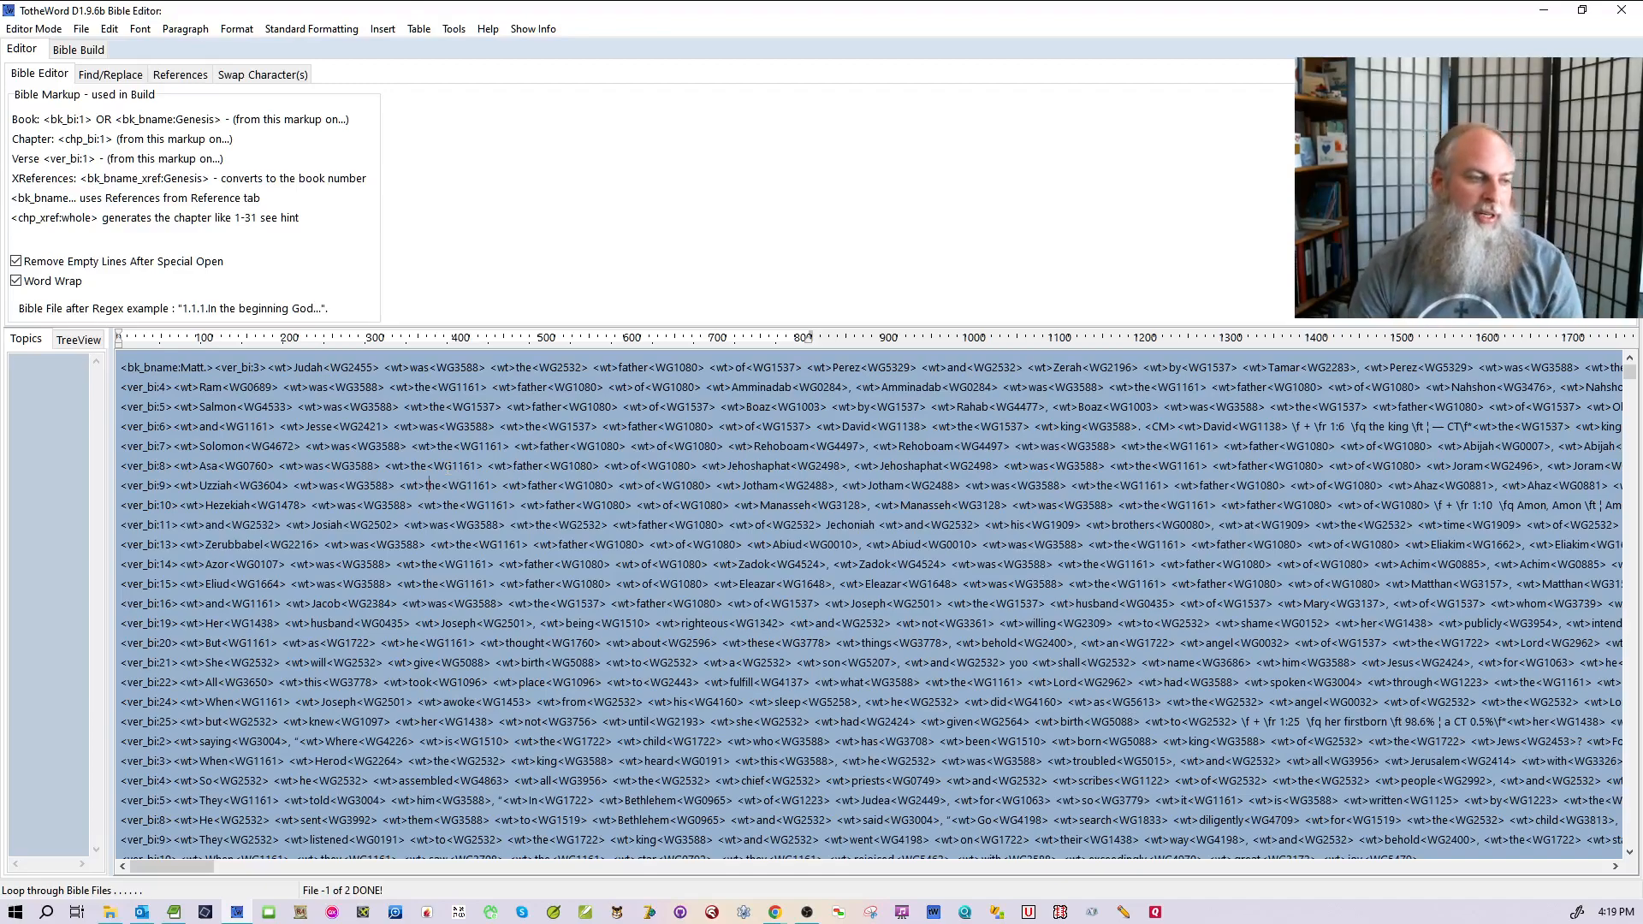
- In the Regex Editor, remove [\r\n]* from both ends of the \toc rule's search pattern, leaving \\toc(\d+) .*?$
left_click_drag(271, 792, 315, 827)
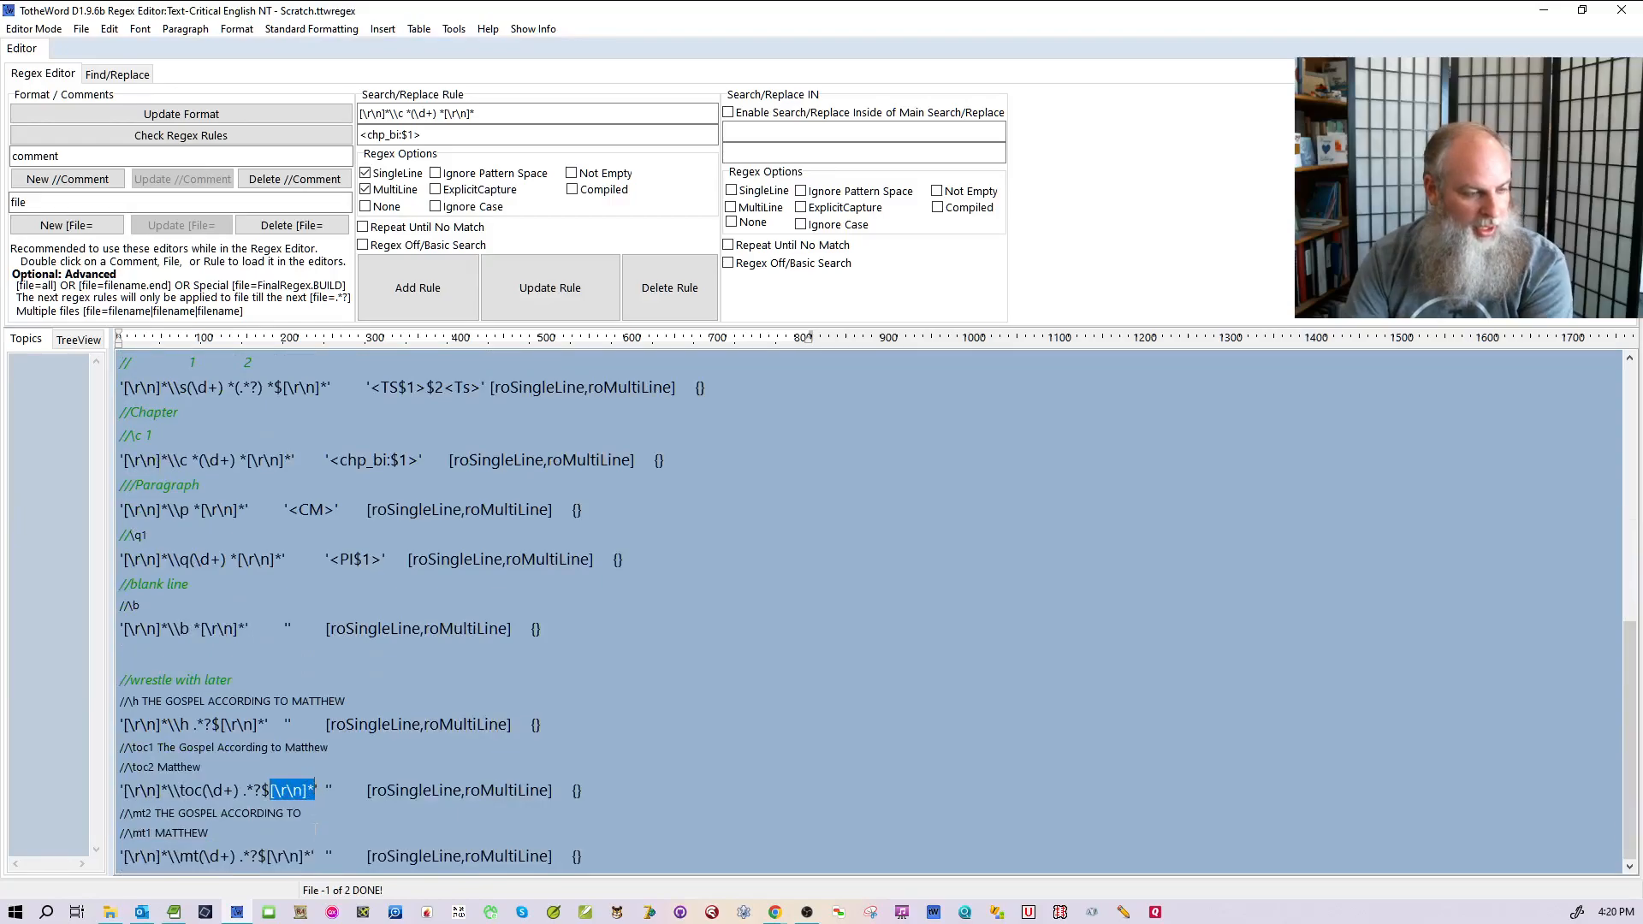
key("Delete")
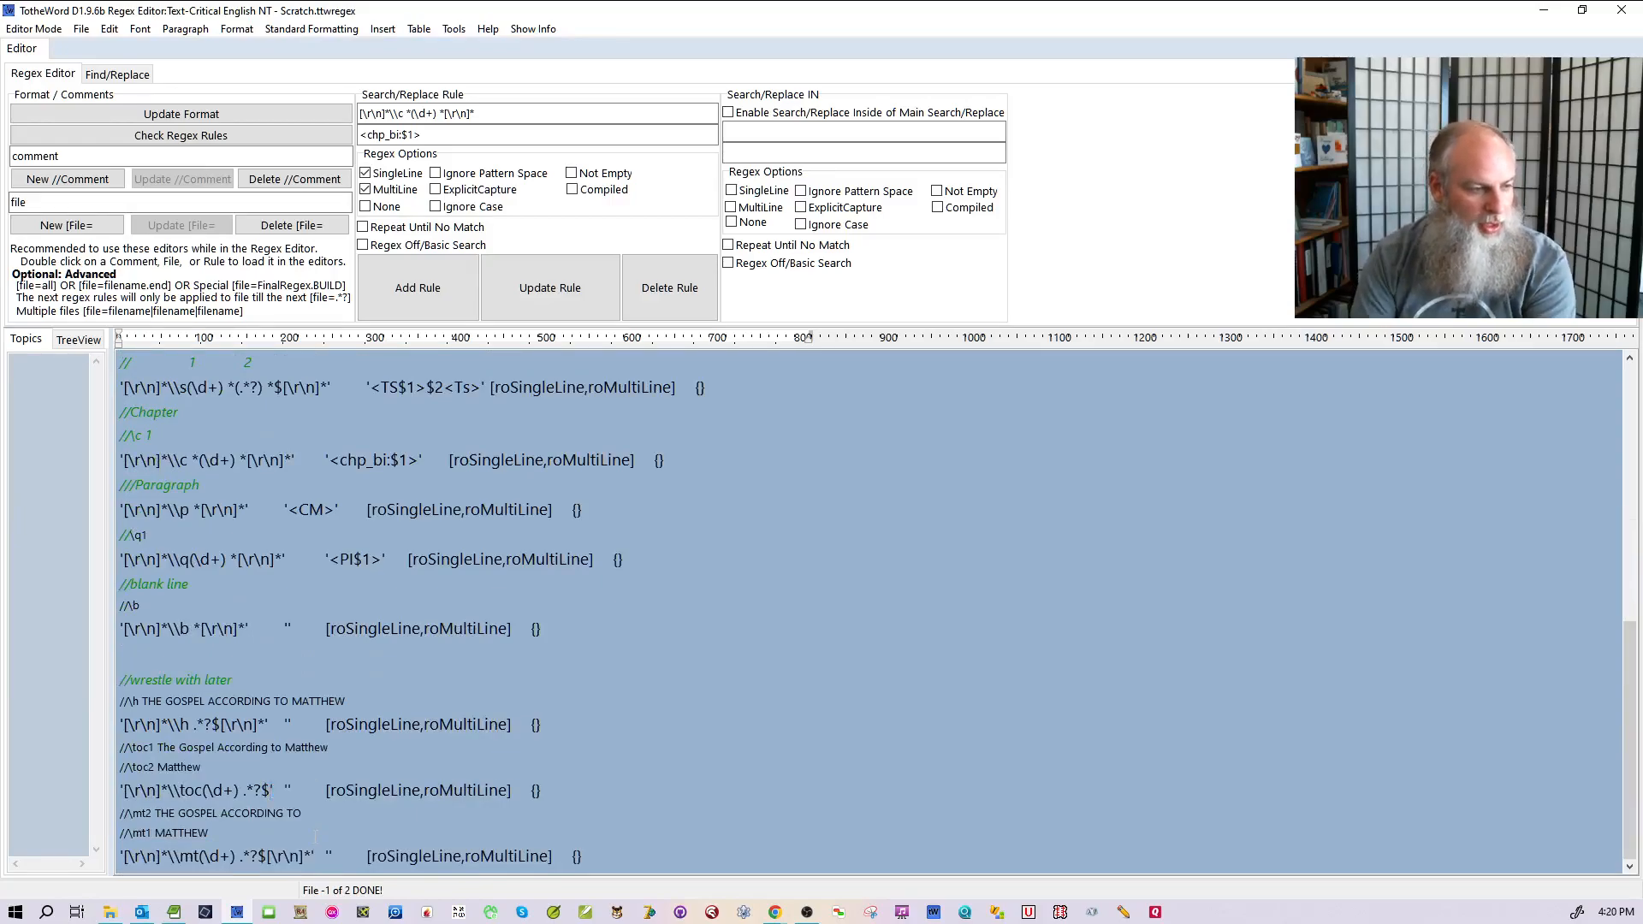
key("Delete")
key("Delete")
key("Delete")
key("Delete")
key("Delete")
key("Delete")
key("Delete")
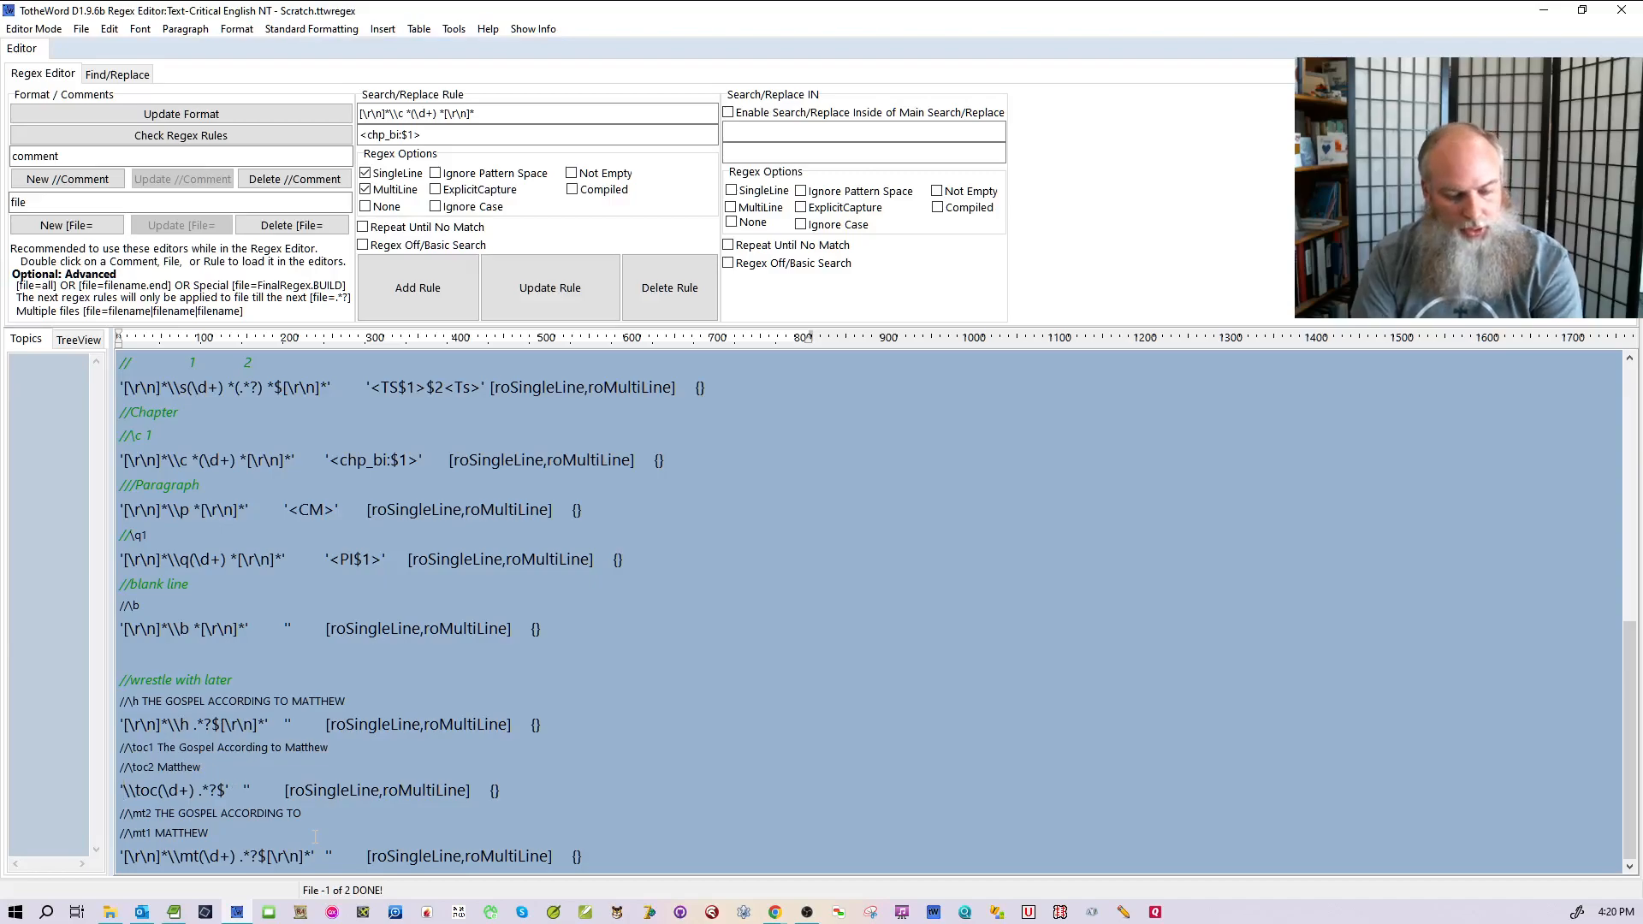
- Anchor the \toc rule's search pattern with a leading ^, and change the \mt rule's search pattern to ^\\mt(\d+) .*?$
type("^")
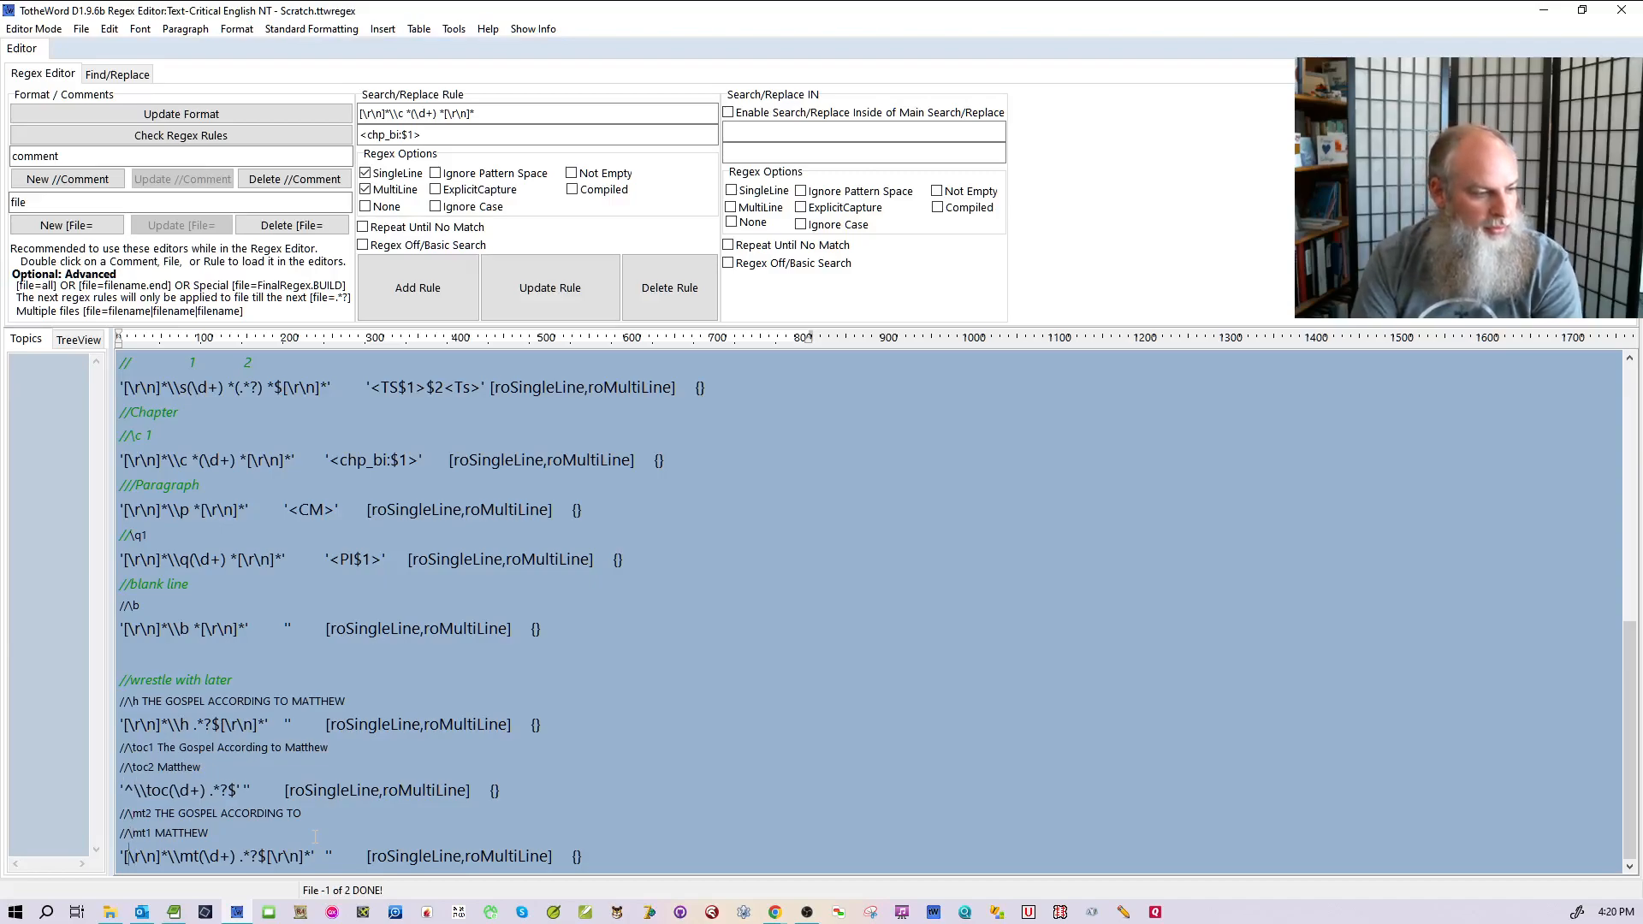
key("Delete")
key("Delete")
key("Delete")
key("Delete")
key("Delete")
key("Delete")
key("Delete")
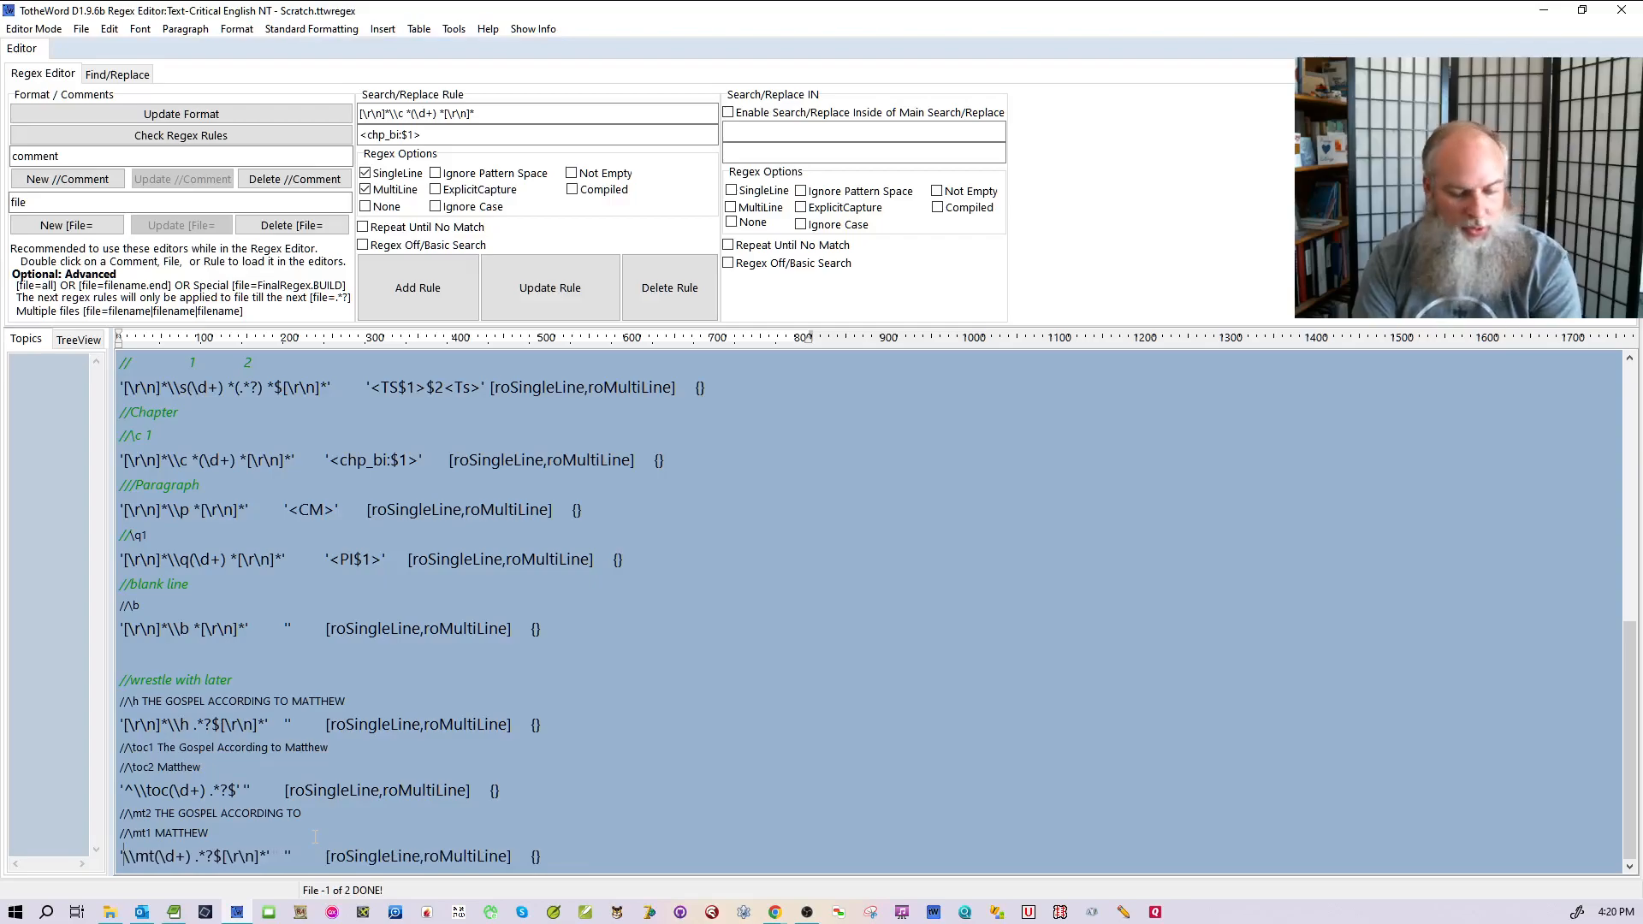
type("^")
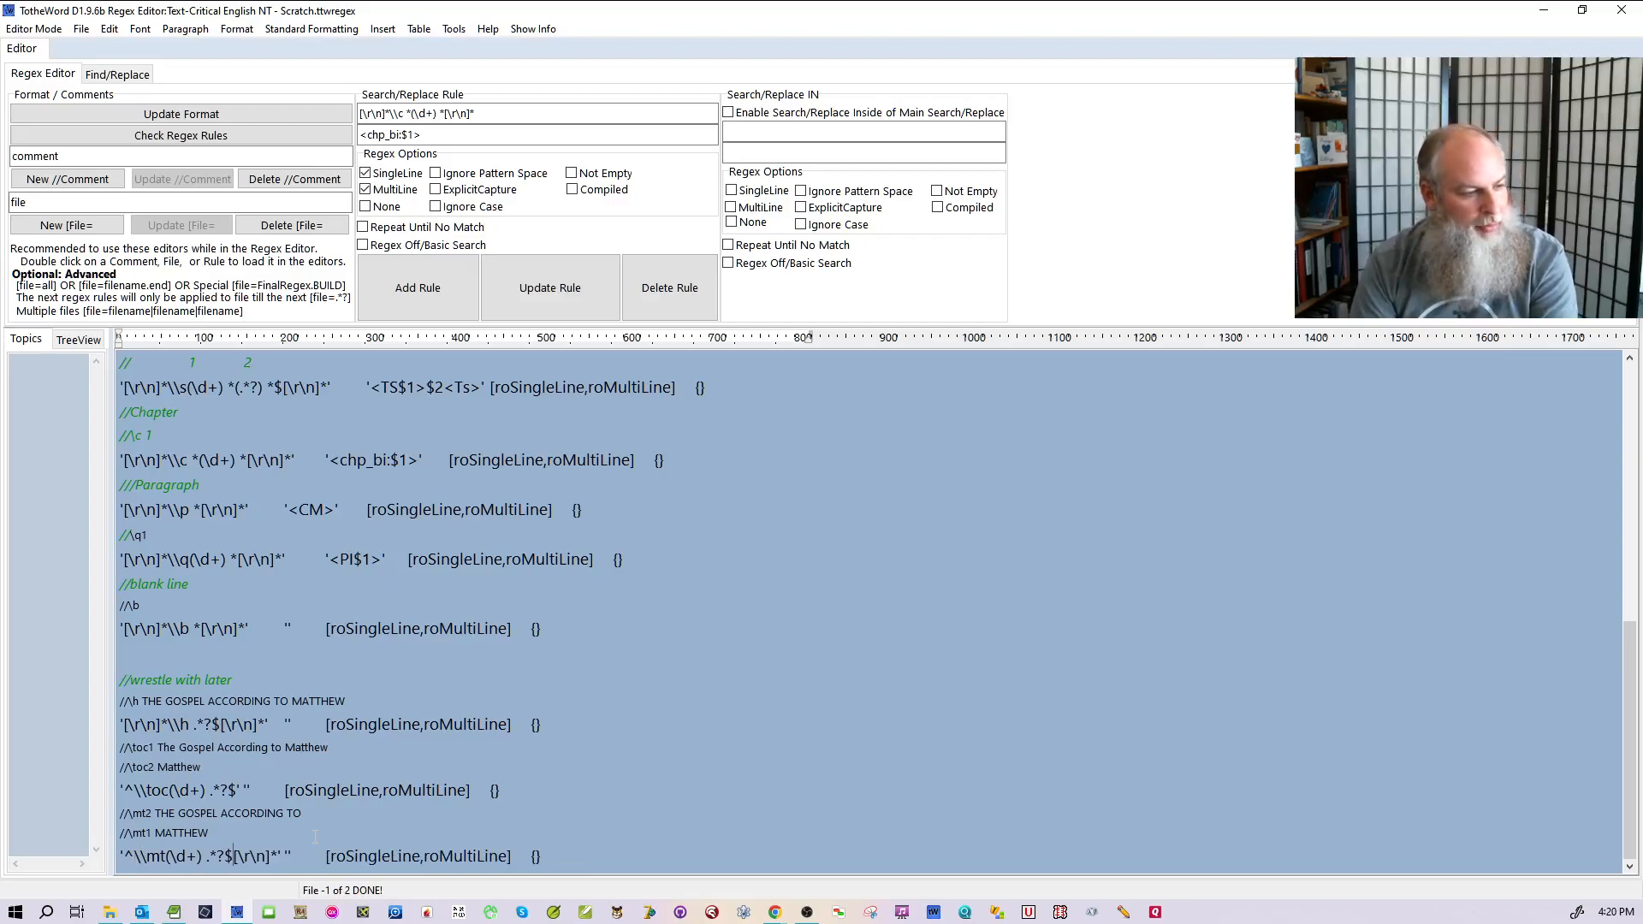
key("Delete")
key("Delete")
key("Delete")
key("Delete")
key("Delete")
key("Delete")
key("Delete")
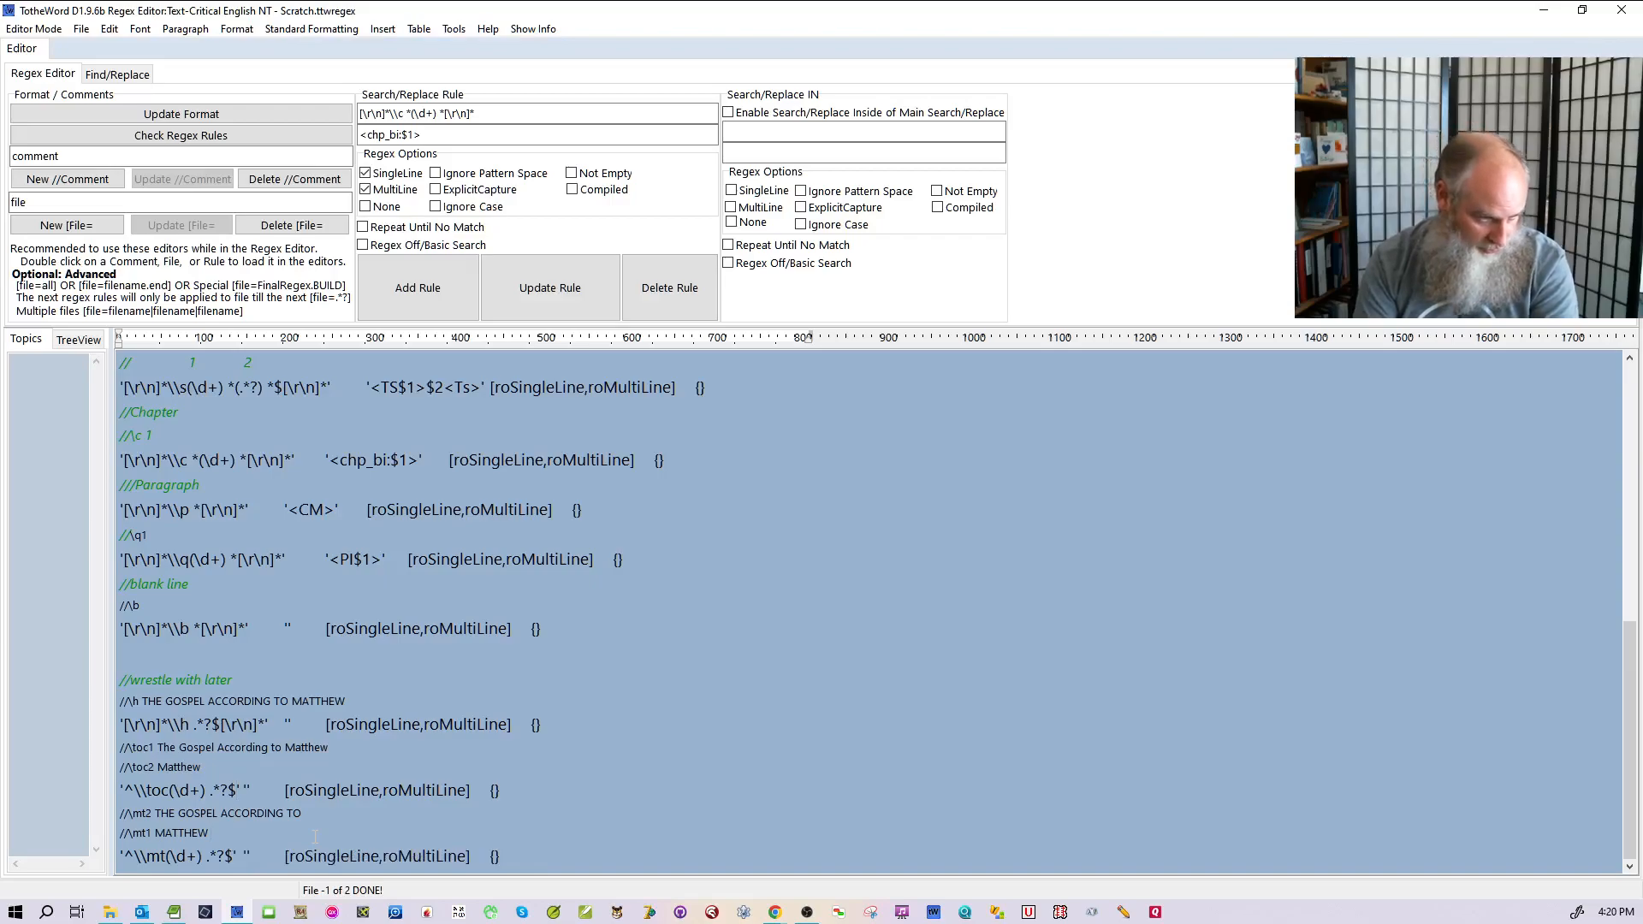
- Change the \h rule's search pattern to ^\\h .*?$ and save the regex rules file
key("Delete")
key("Delete")
key("Delete")
key("Delete")
key("Delete")
key("Delete")
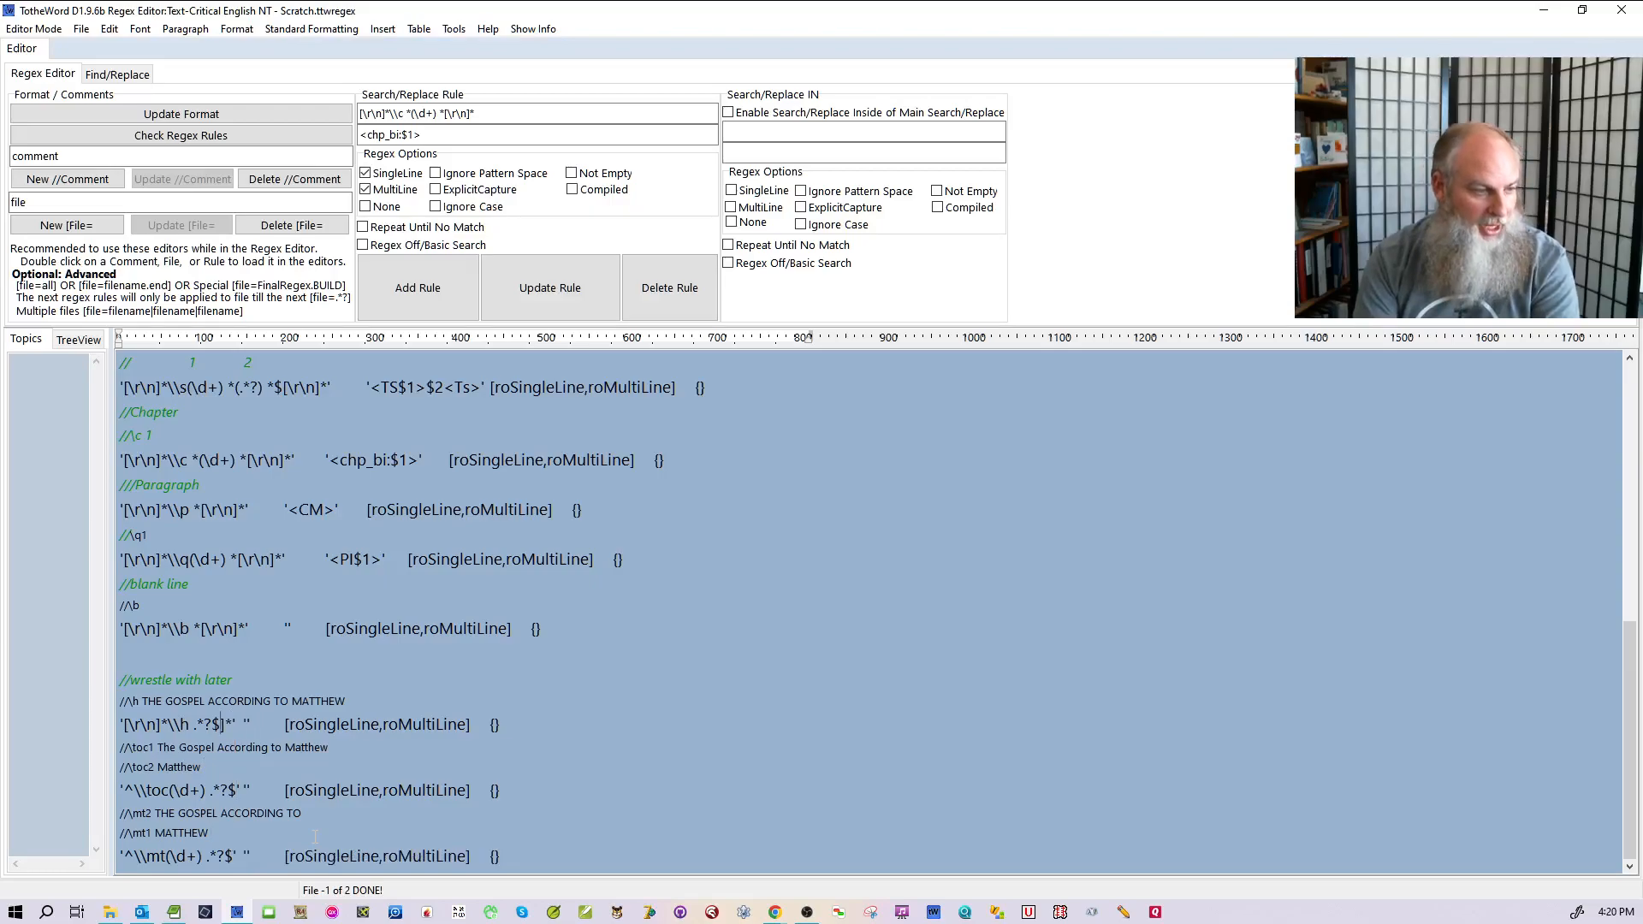
key("Right")
key("Delete")
key("Delete")
key("Delete")
key("Delete")
key("Delete")
key("Delete")
key("Delete")
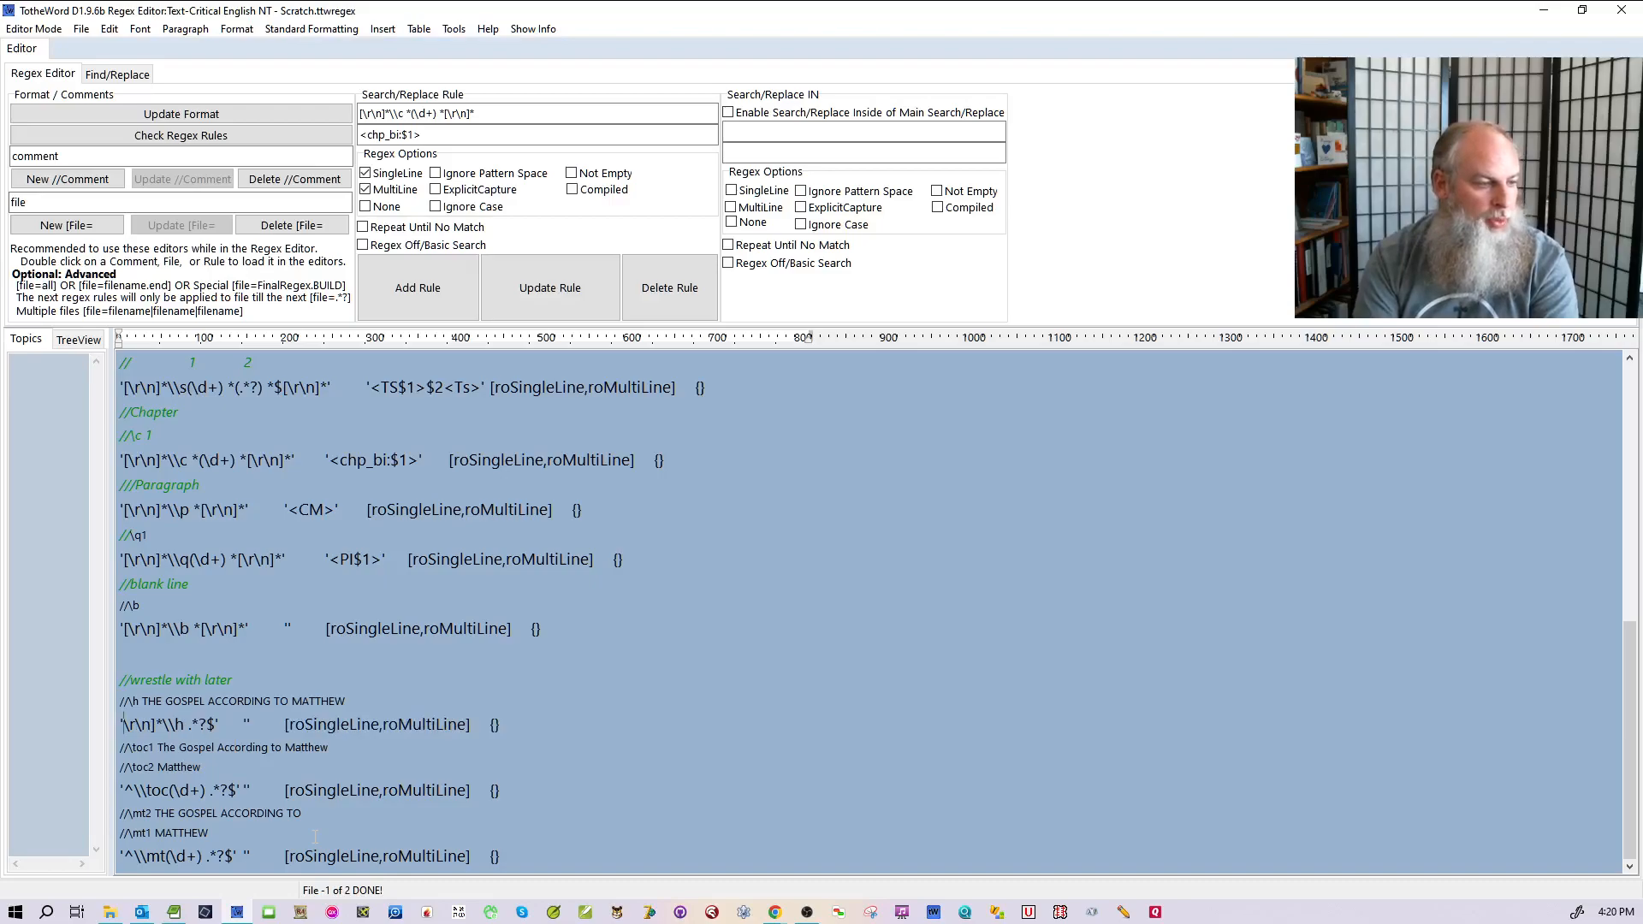
type("^")
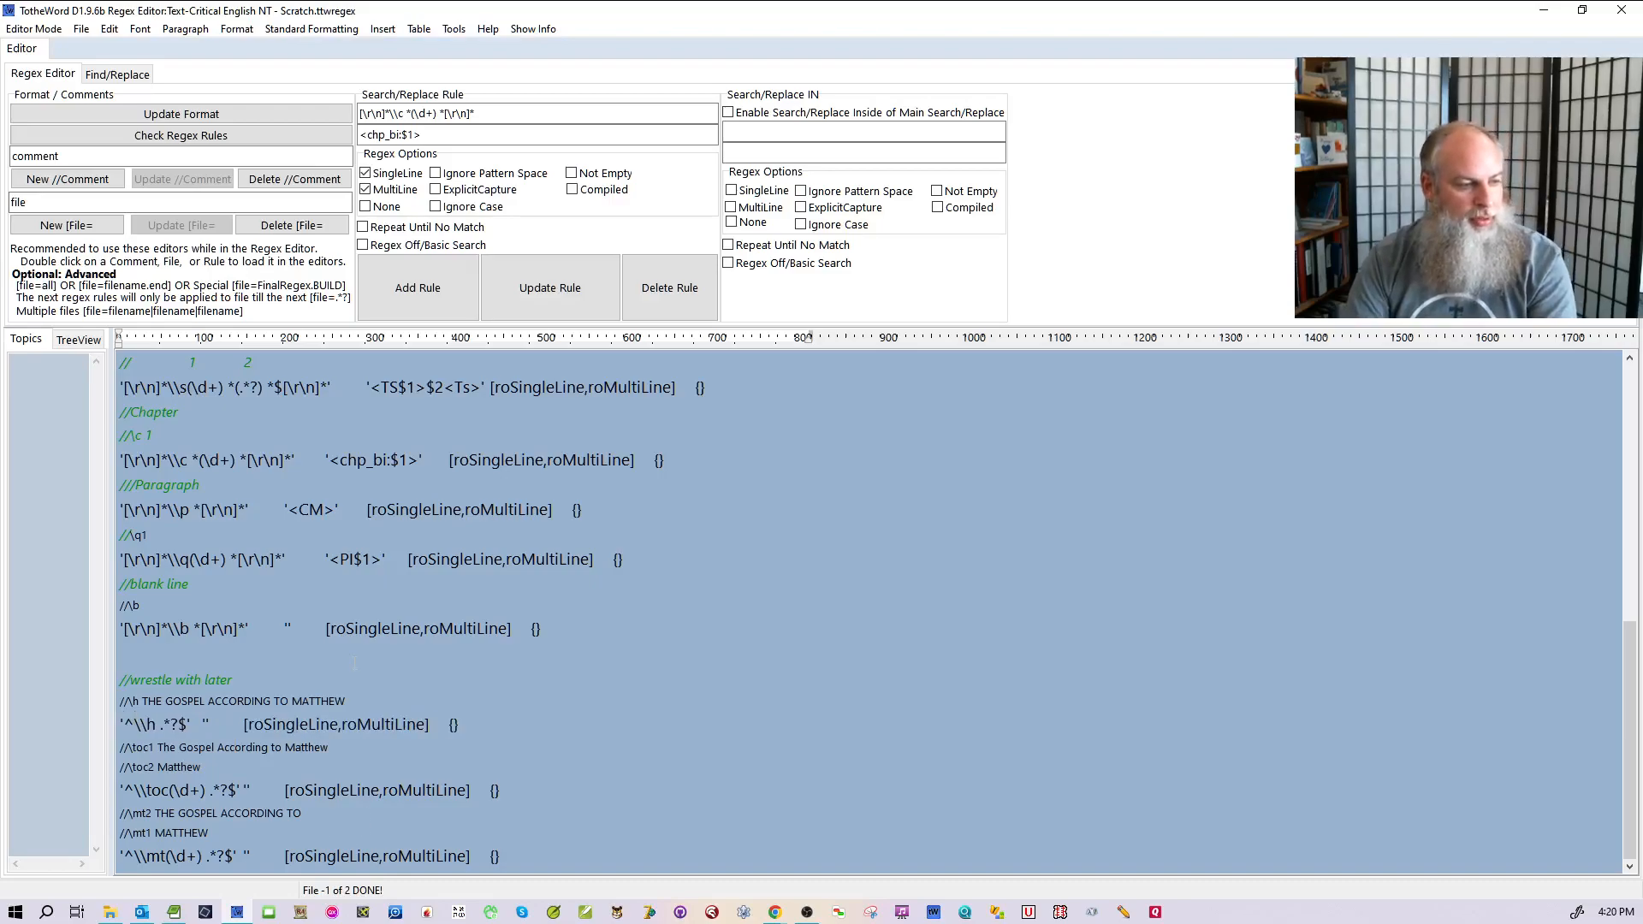
key("ctrl+s")
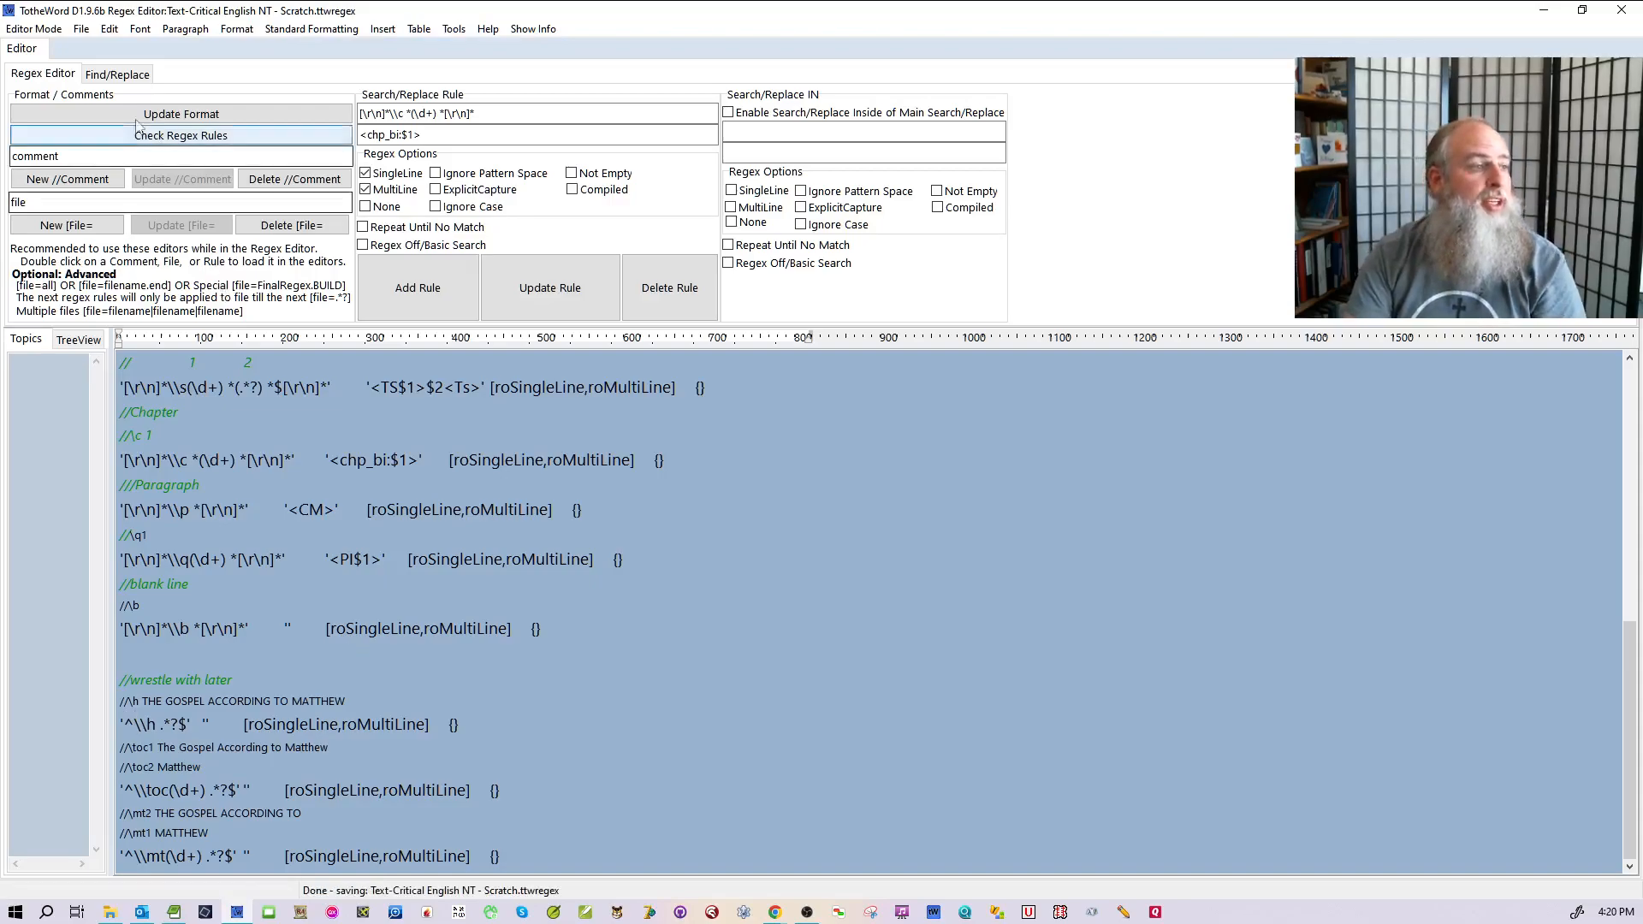
- Switch to the Bible Editor without saving Untitled.rtf and load 46-MATengtcent.usfm through the special open
left_click(45, 31)
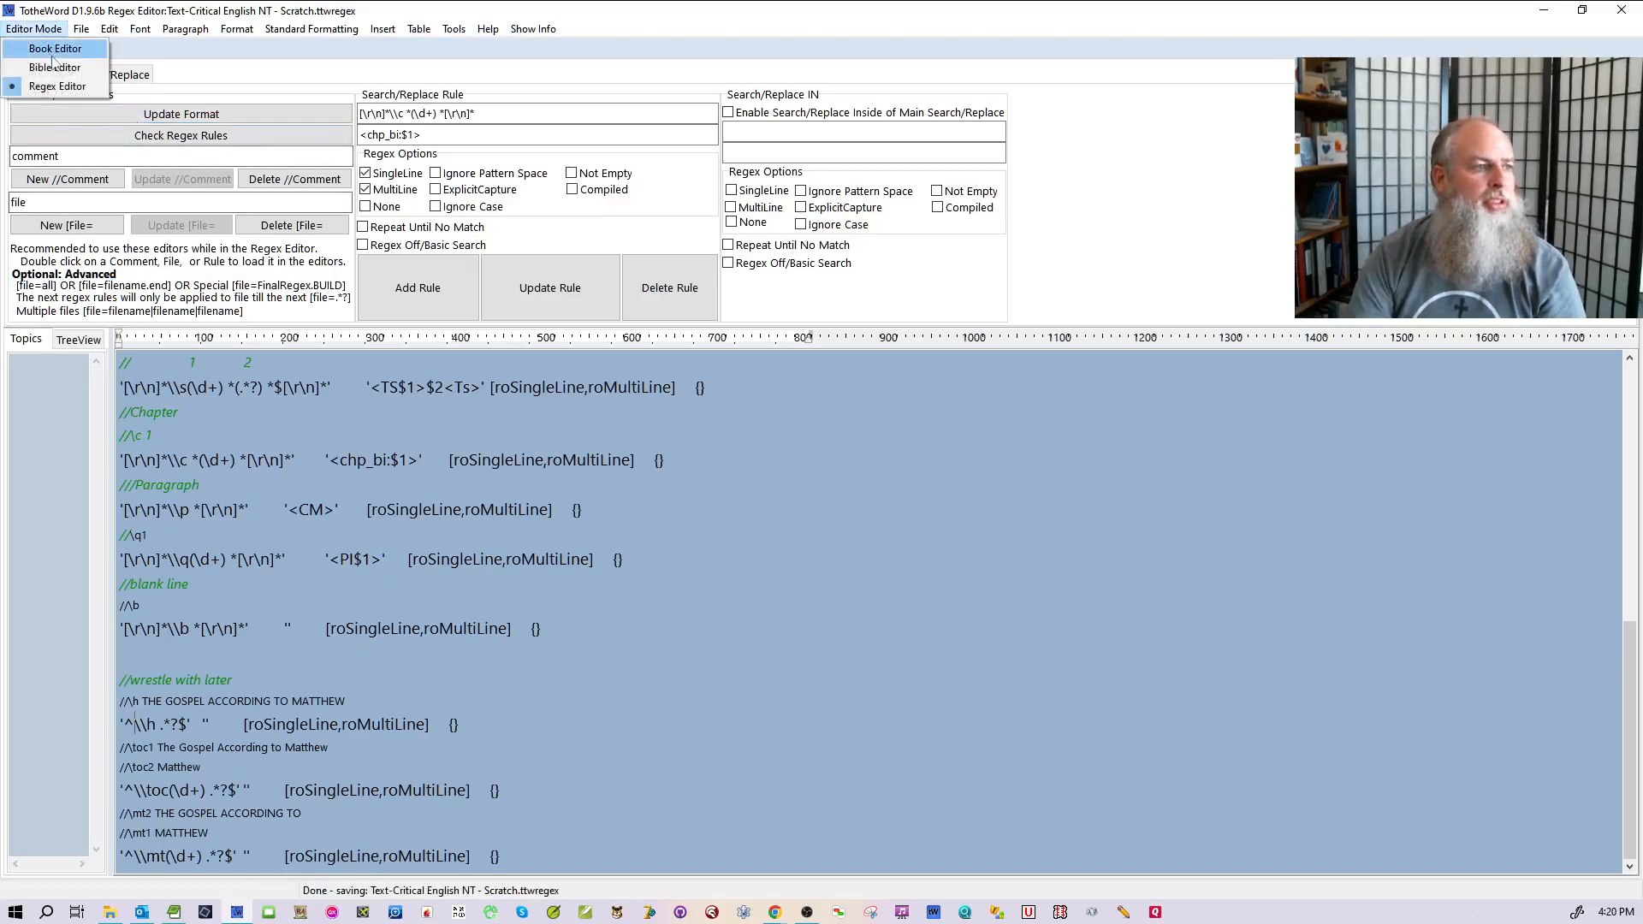
left_click(55, 49)
left_click(834, 520)
left_click(81, 28)
left_click(599, 227)
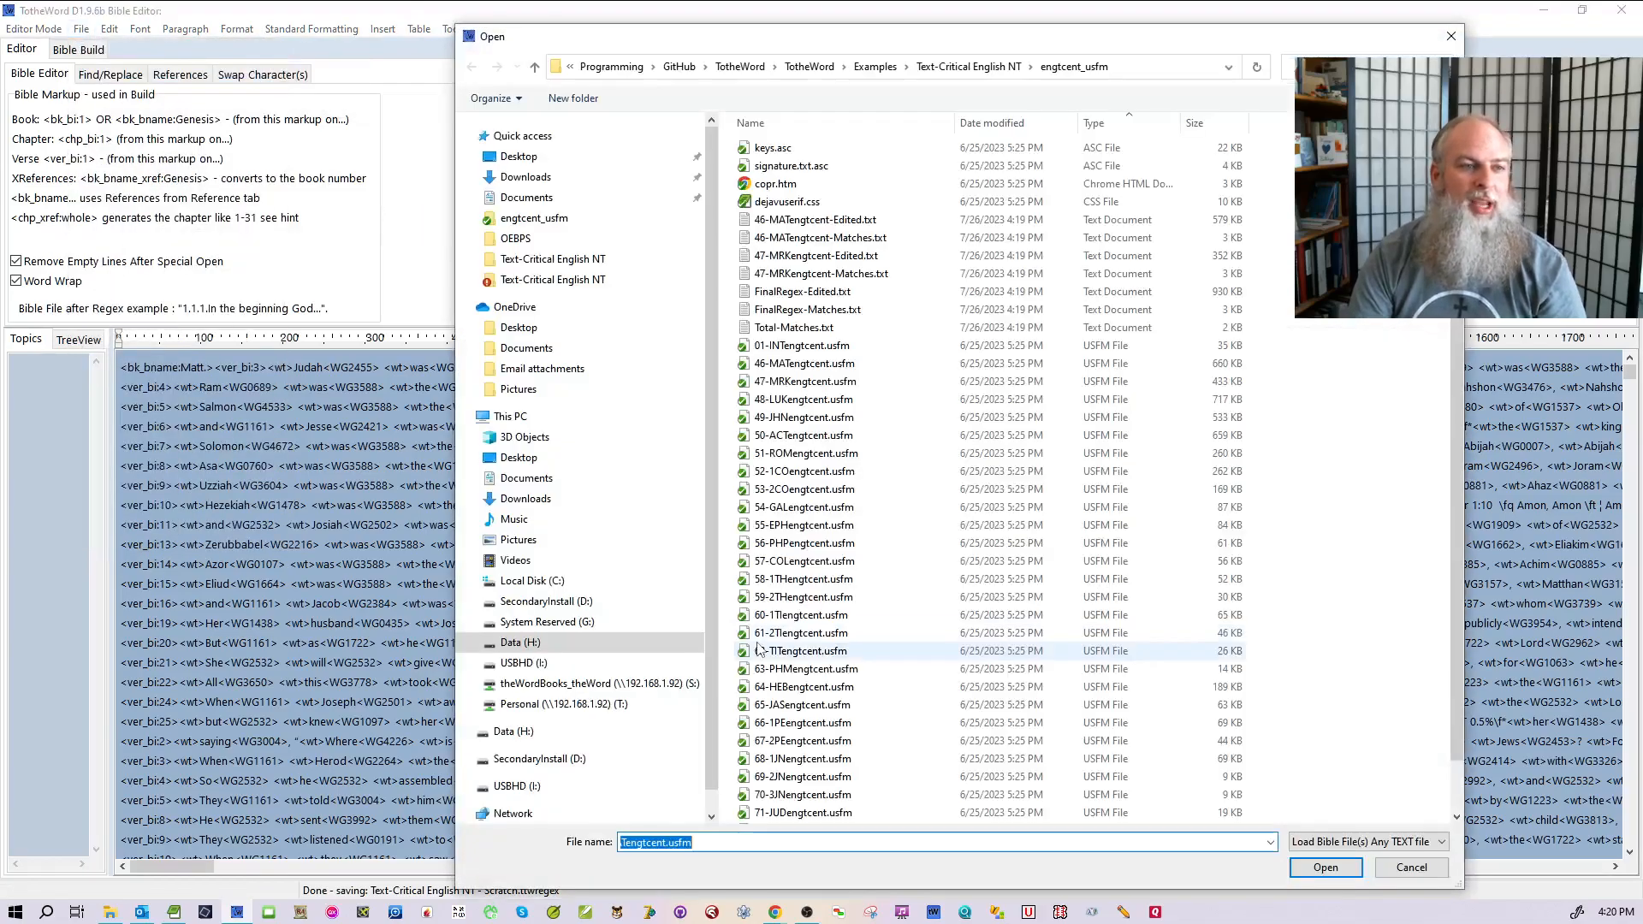
double_click(811, 360)
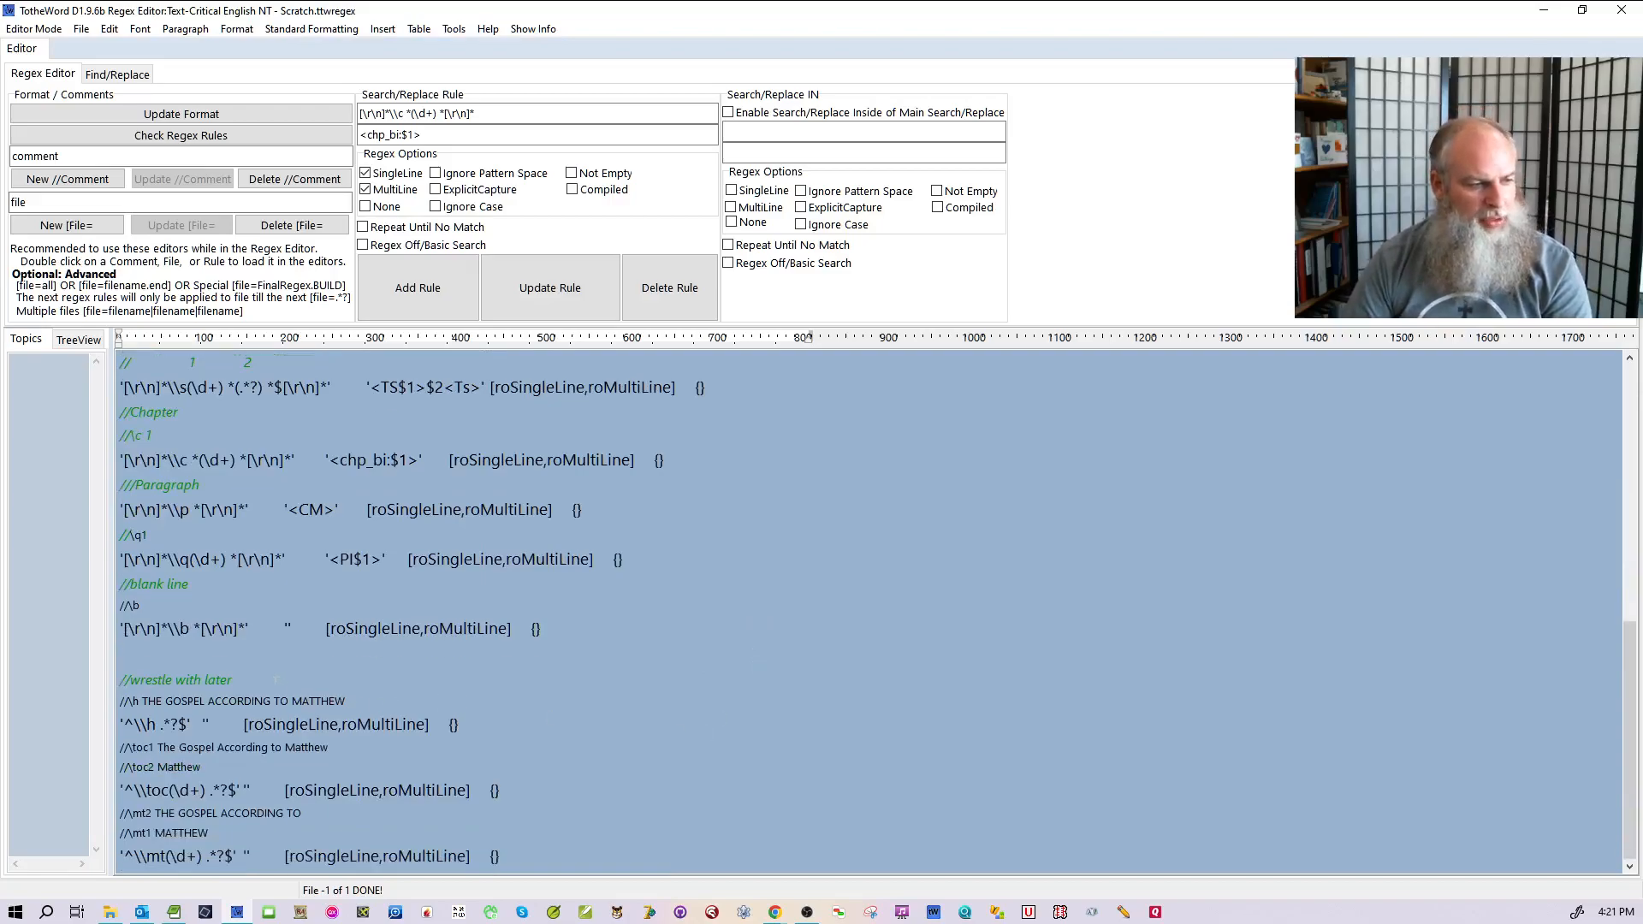
- In the Regex Editor, insert a [file=none] line above the //wrestle with later comment
key("Return")
type("[file=")
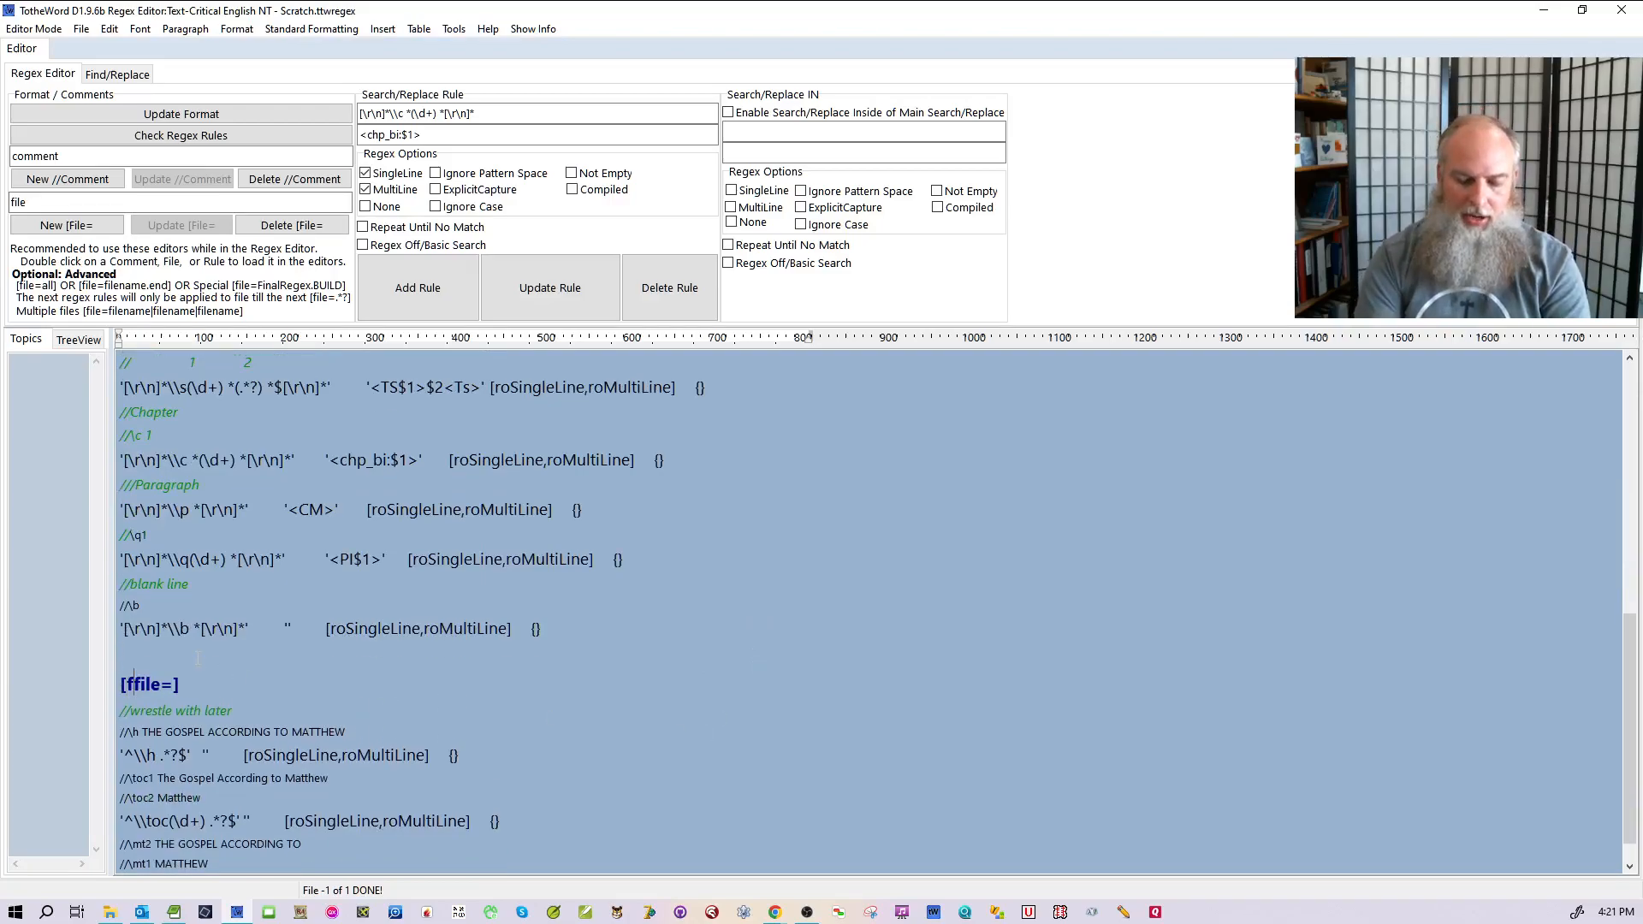
key("BackSpace")
key("BackSpace")
key("BackSpace")
key("BackSpace")
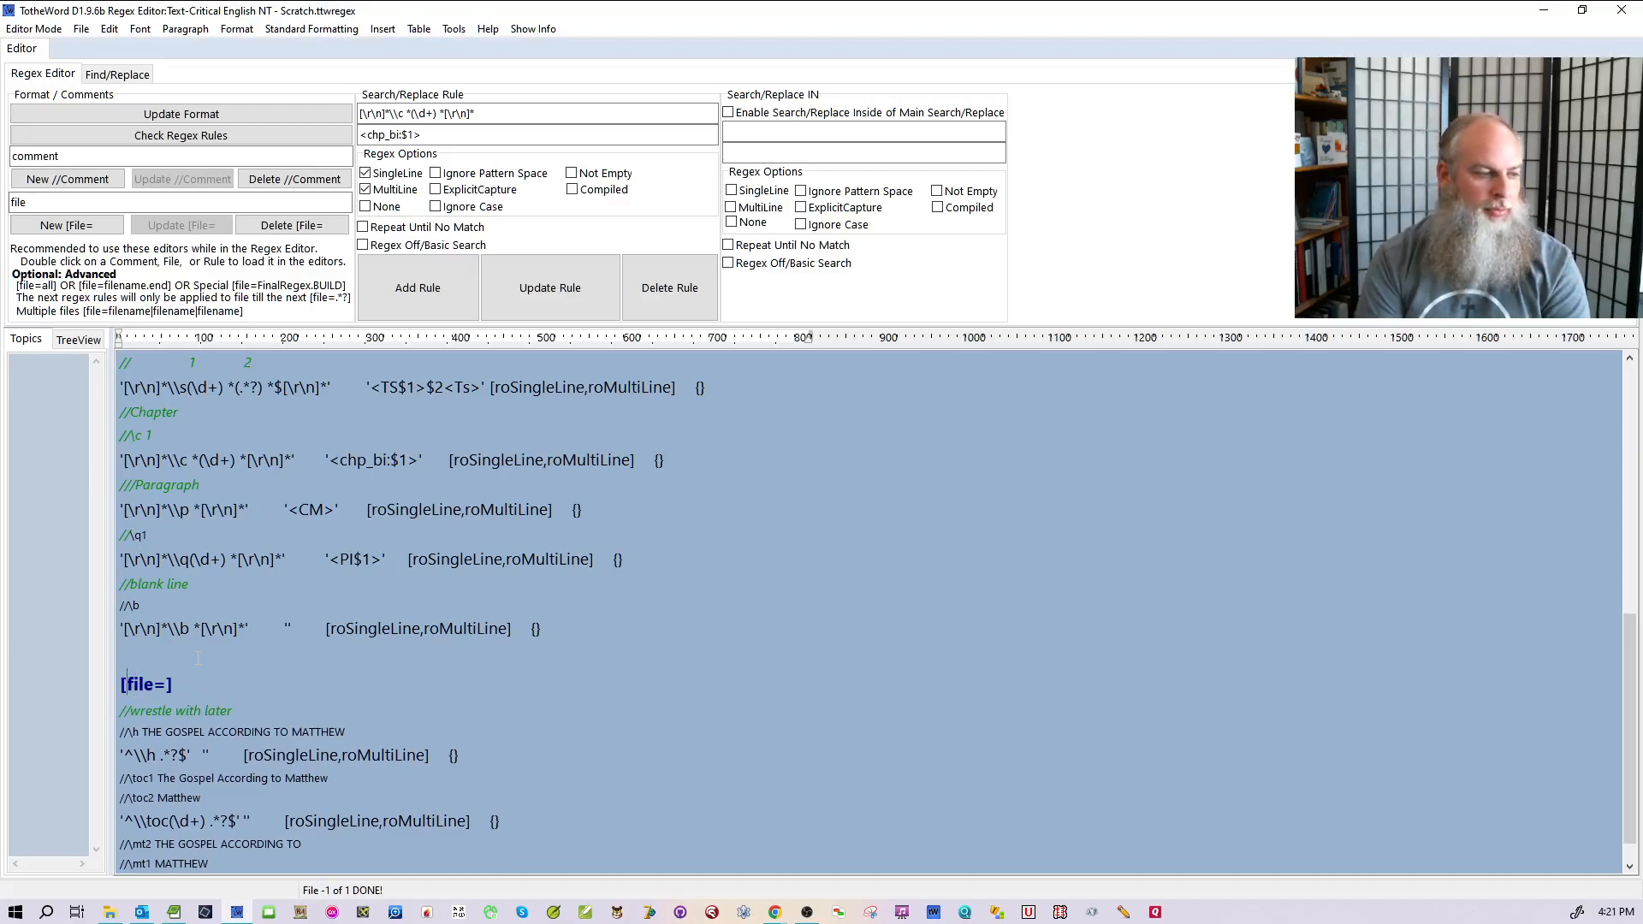
type("all")
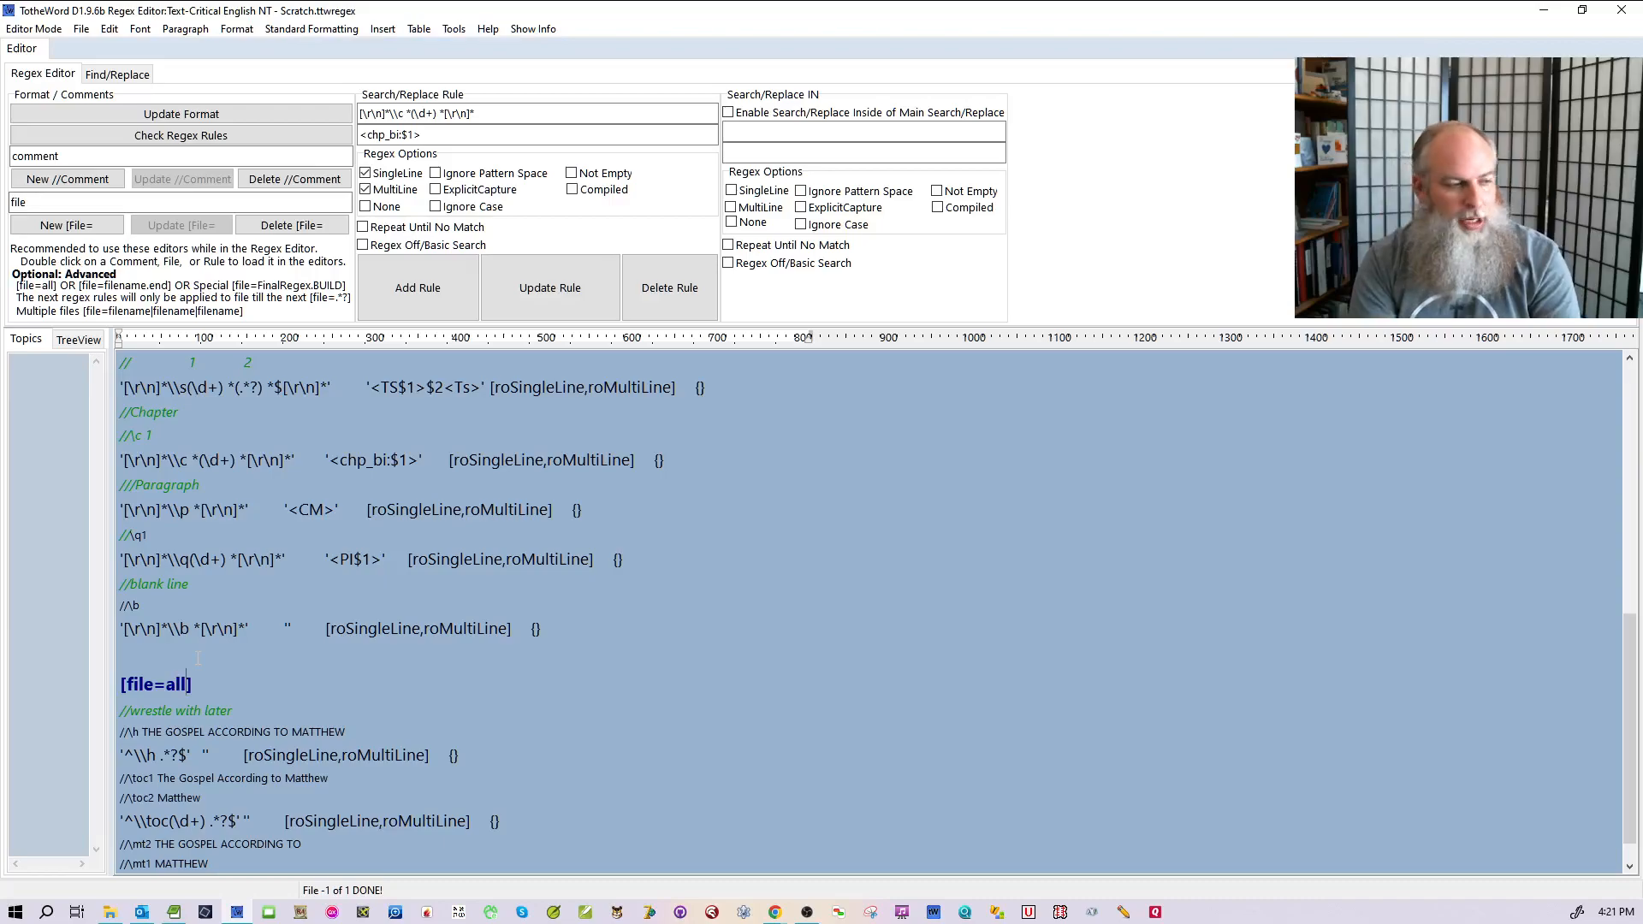
key("BackSpace")
key("BackSpace")
key("BackSpace")
type("none")
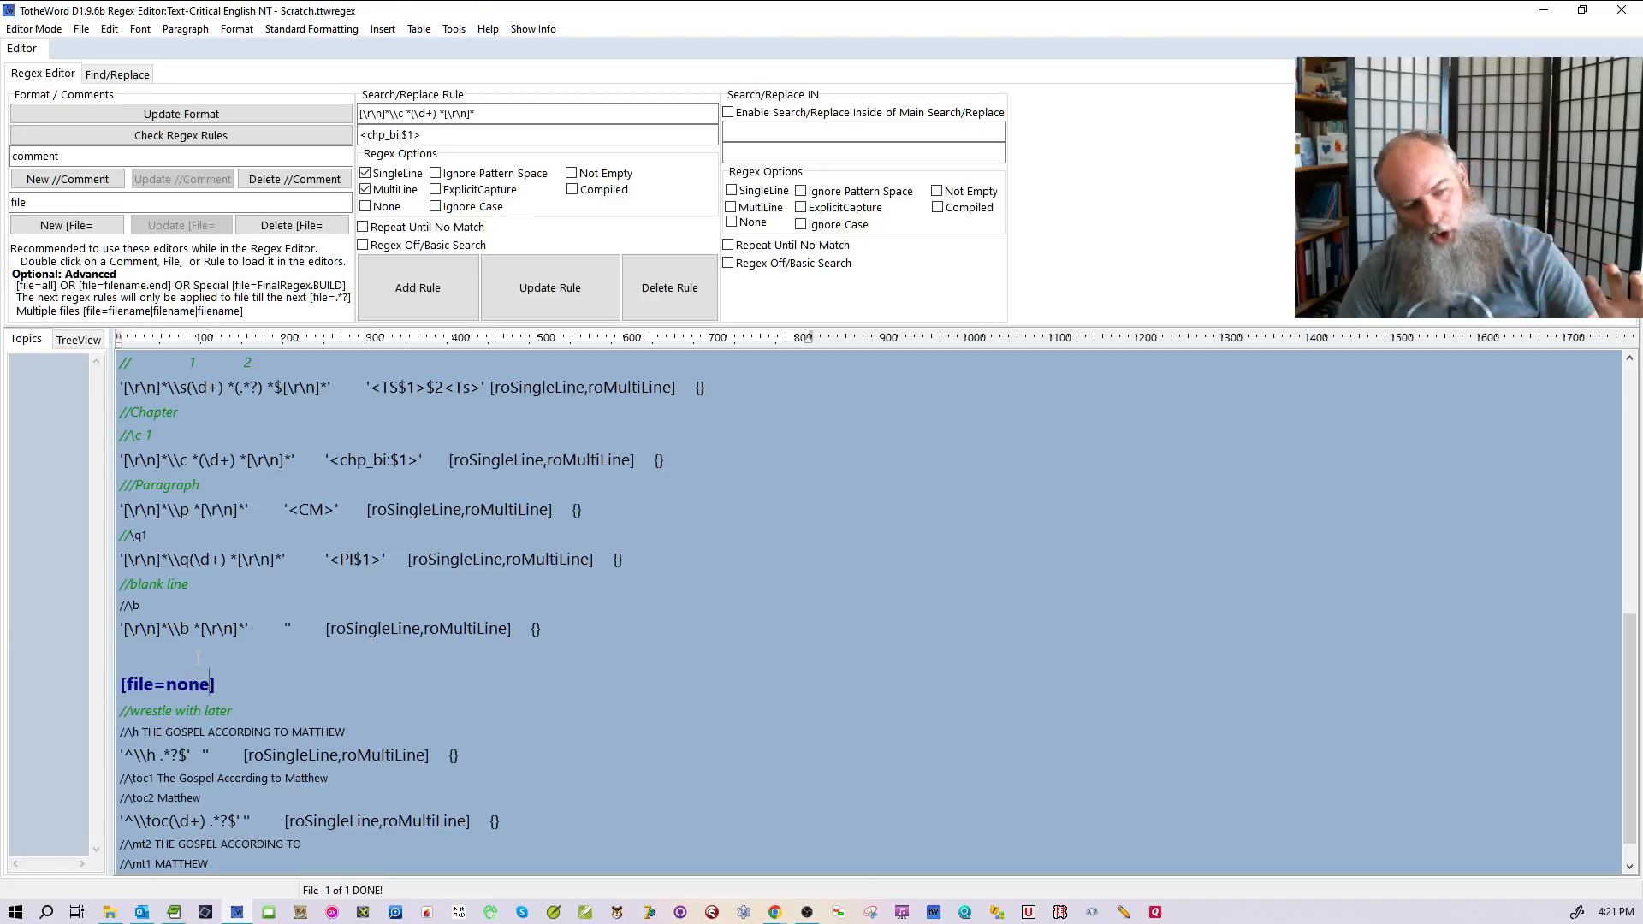
- Copy the name of the 49-JHNengtcent.usfm file and change the file line to [file=49-JHNengtcent.usfm|49-JHNengtcent.usfm]
left_click(109, 912)
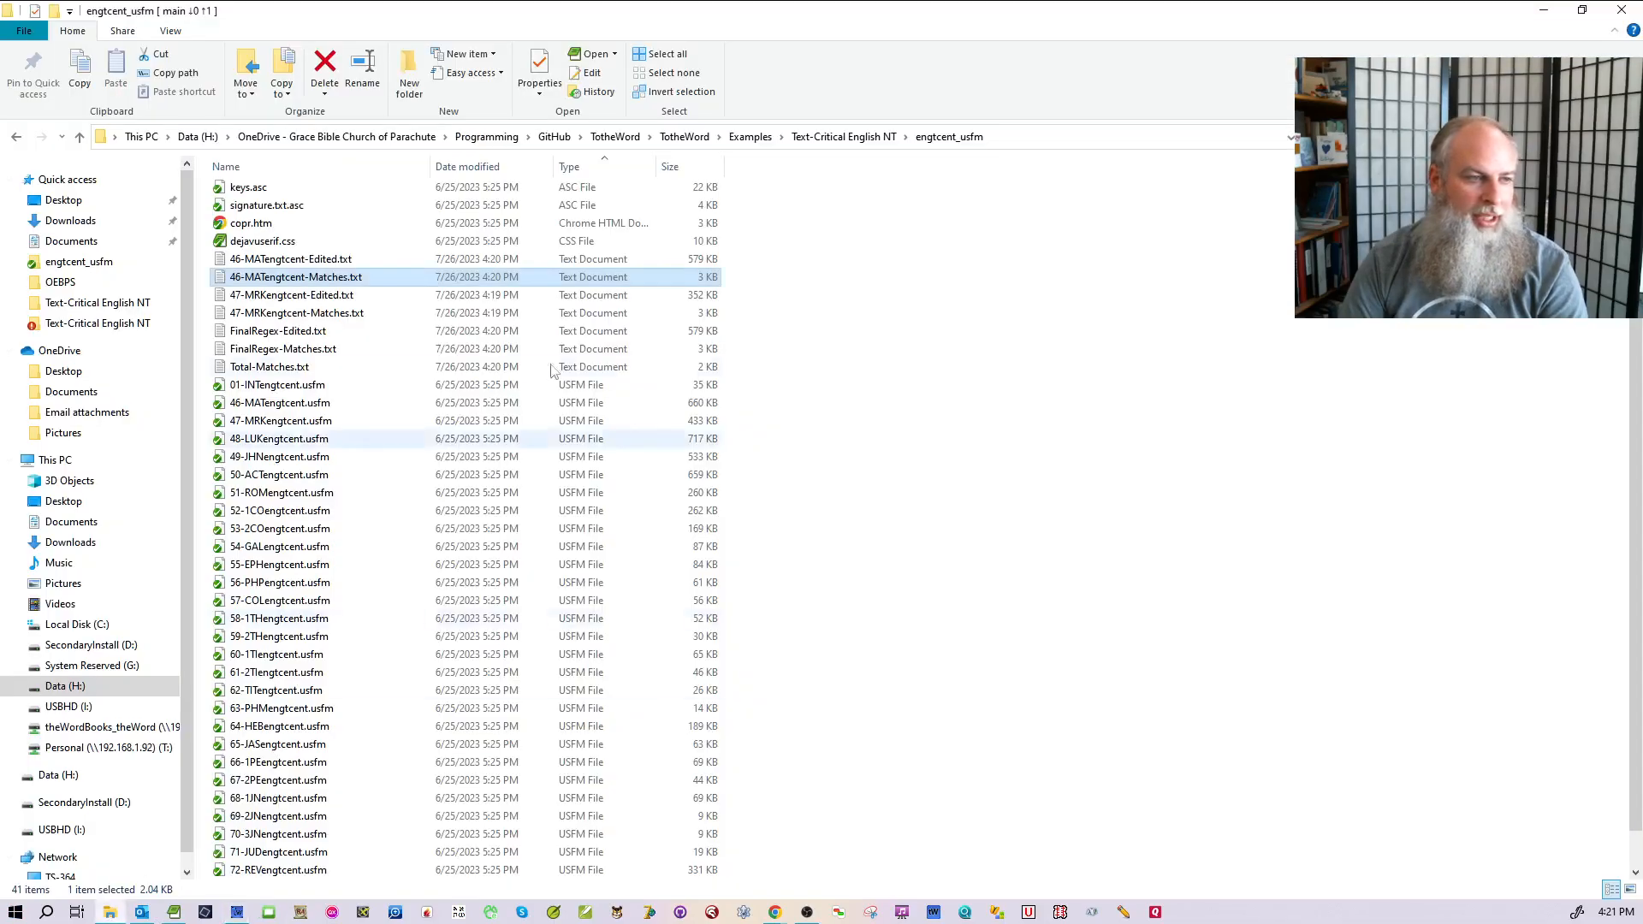
right_click(290, 459)
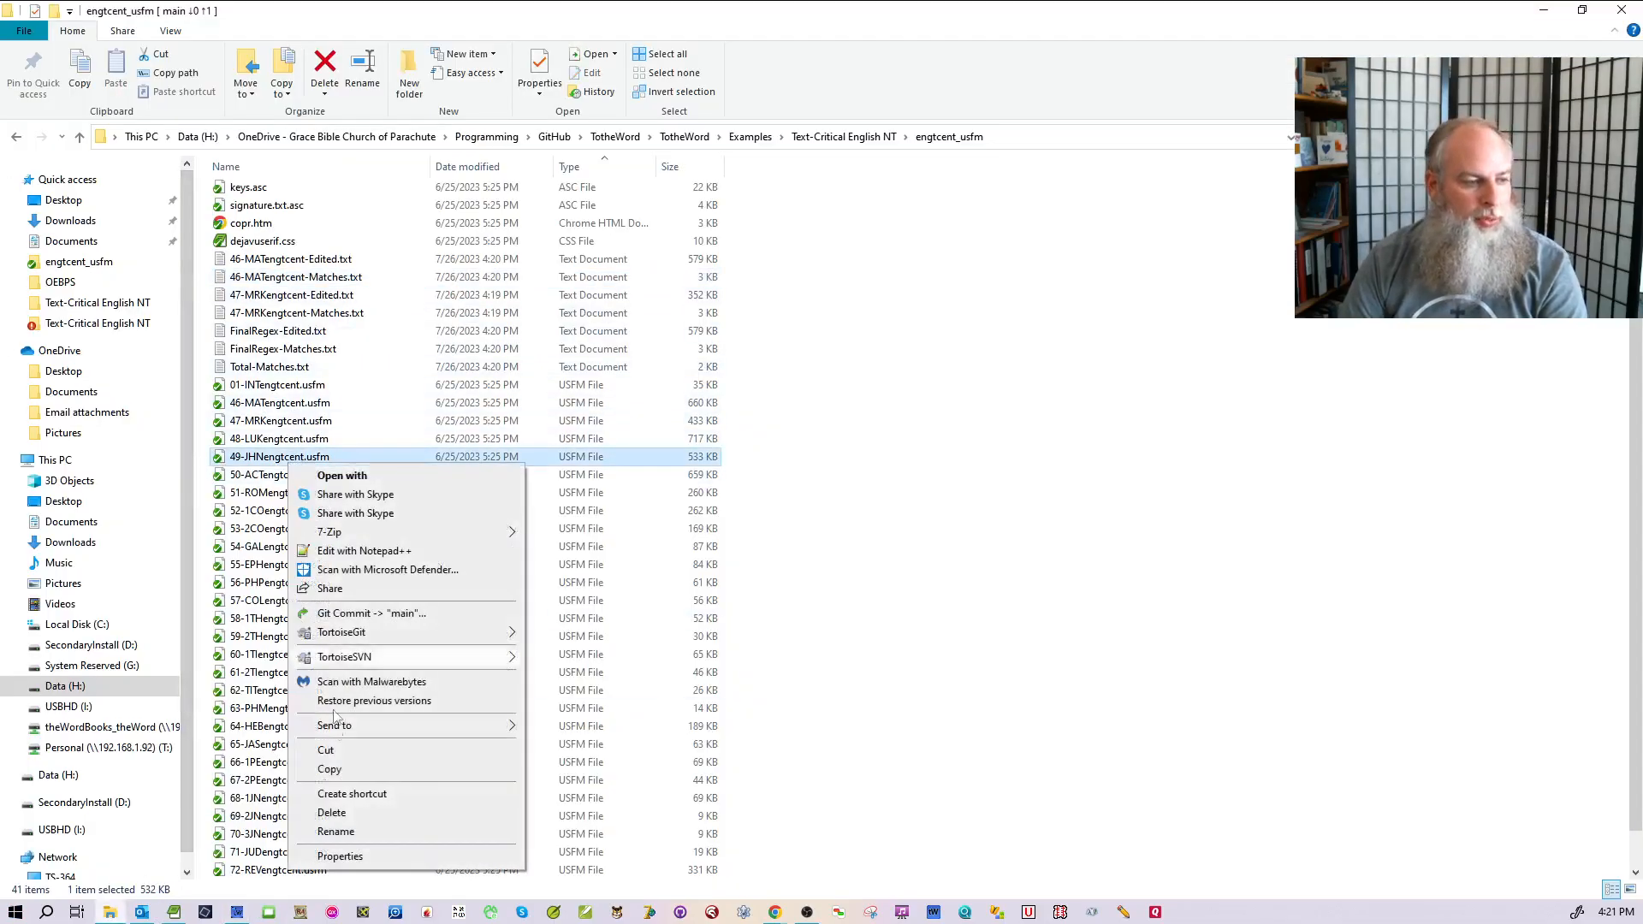
left_click(335, 832)
key("ctrl+c")
left_click(237, 912)
double_click(183, 687)
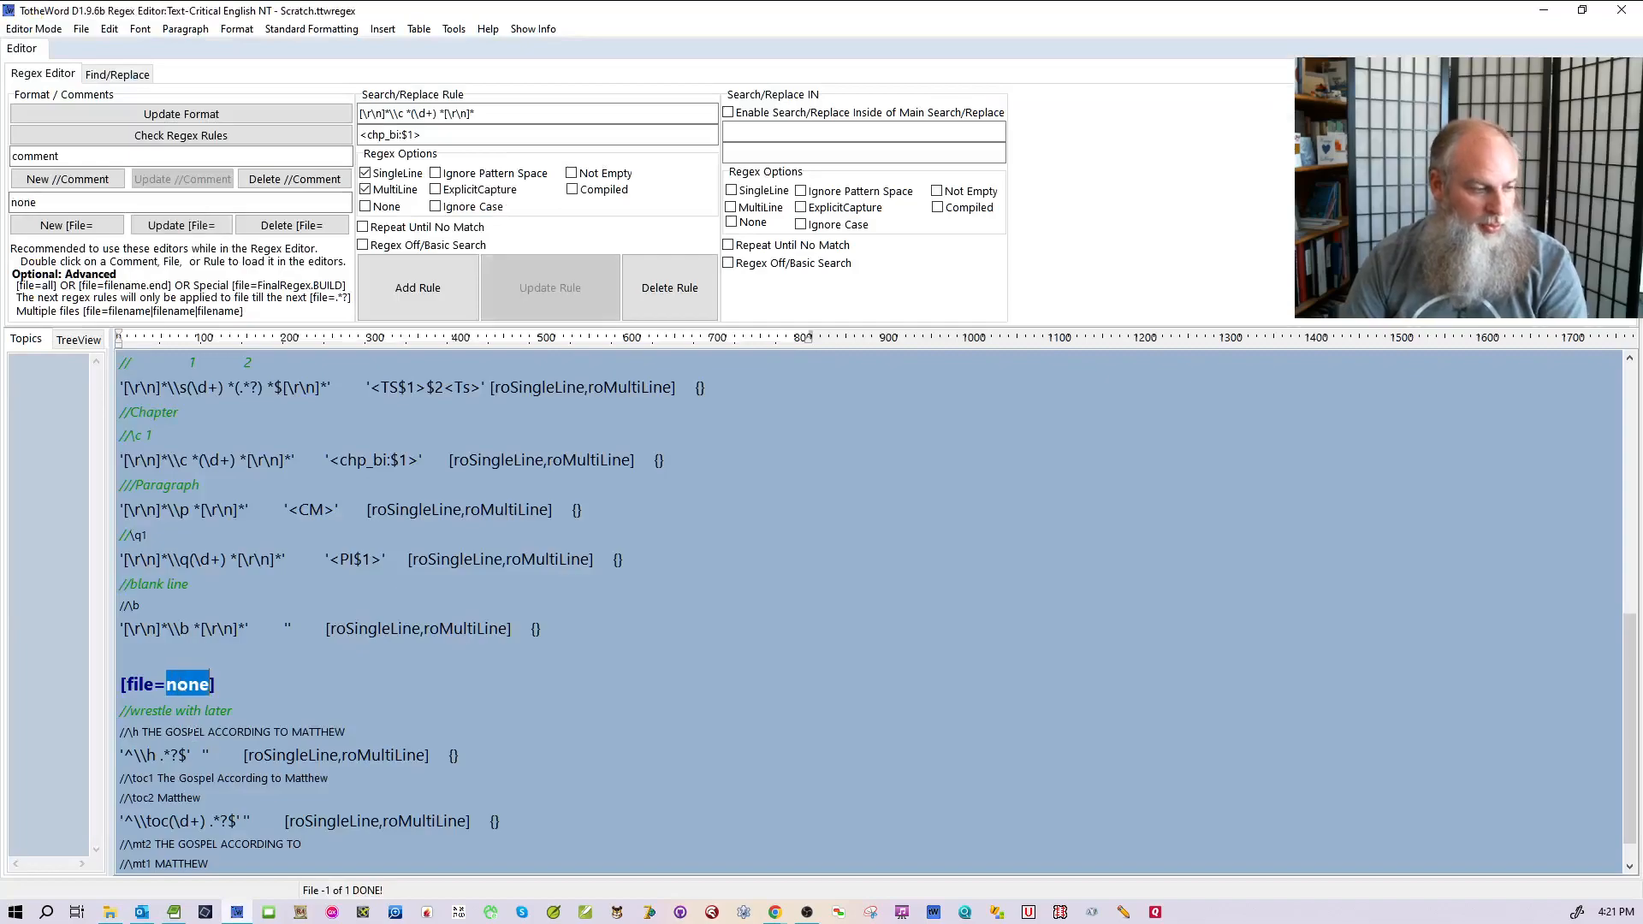
key("ctrl+v")
type(".usfm")
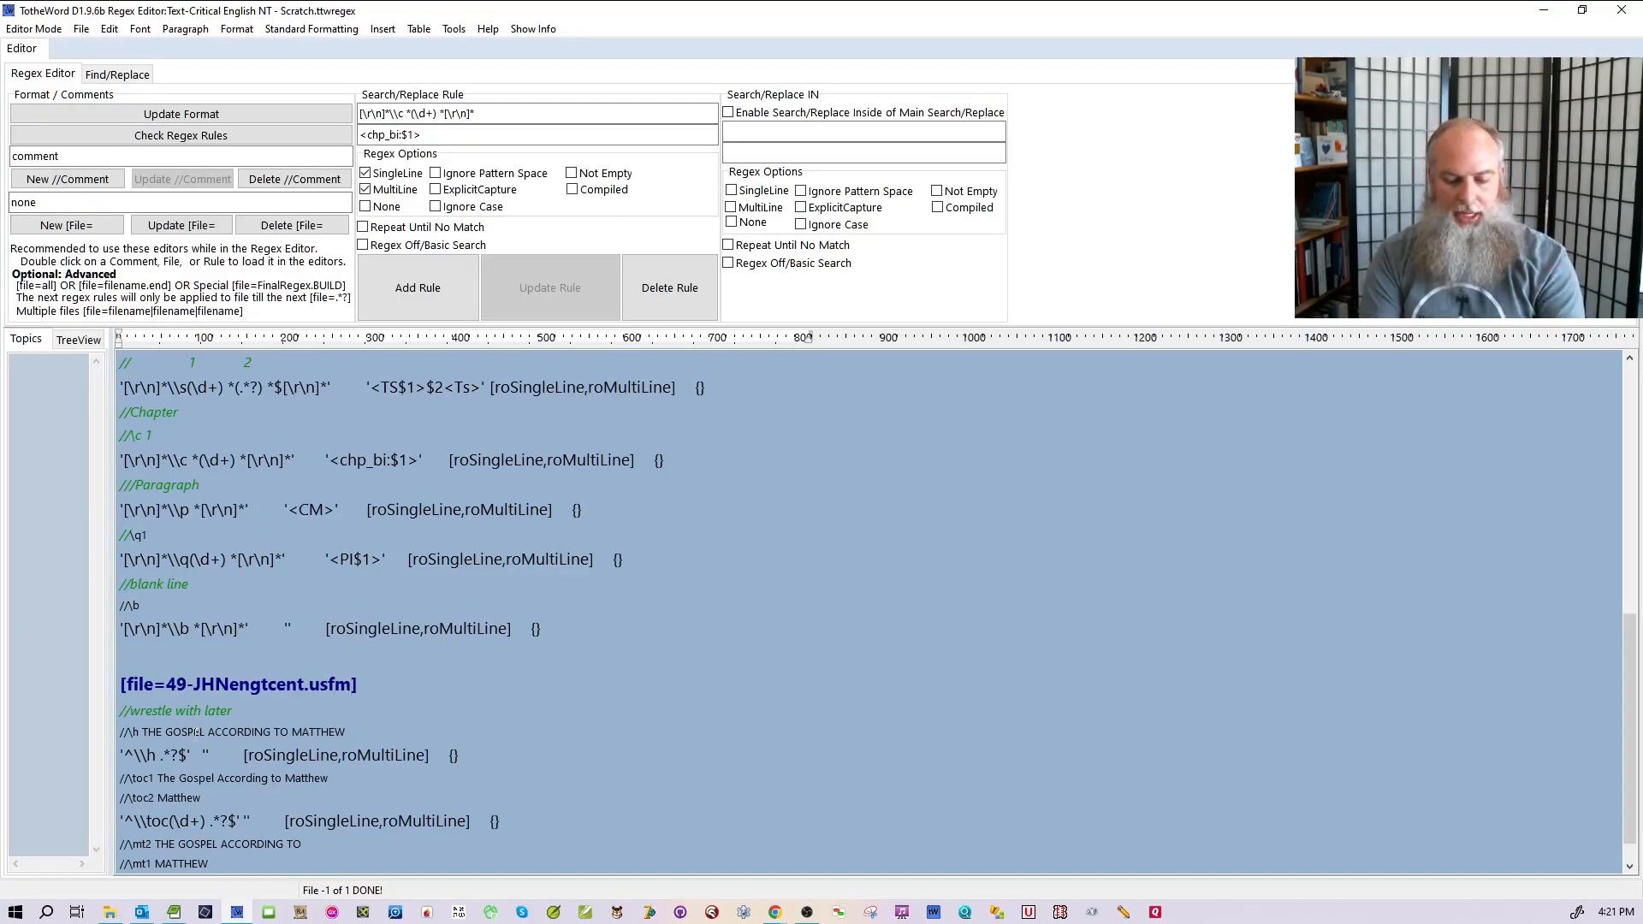
type("|")
key("ctrl+v")
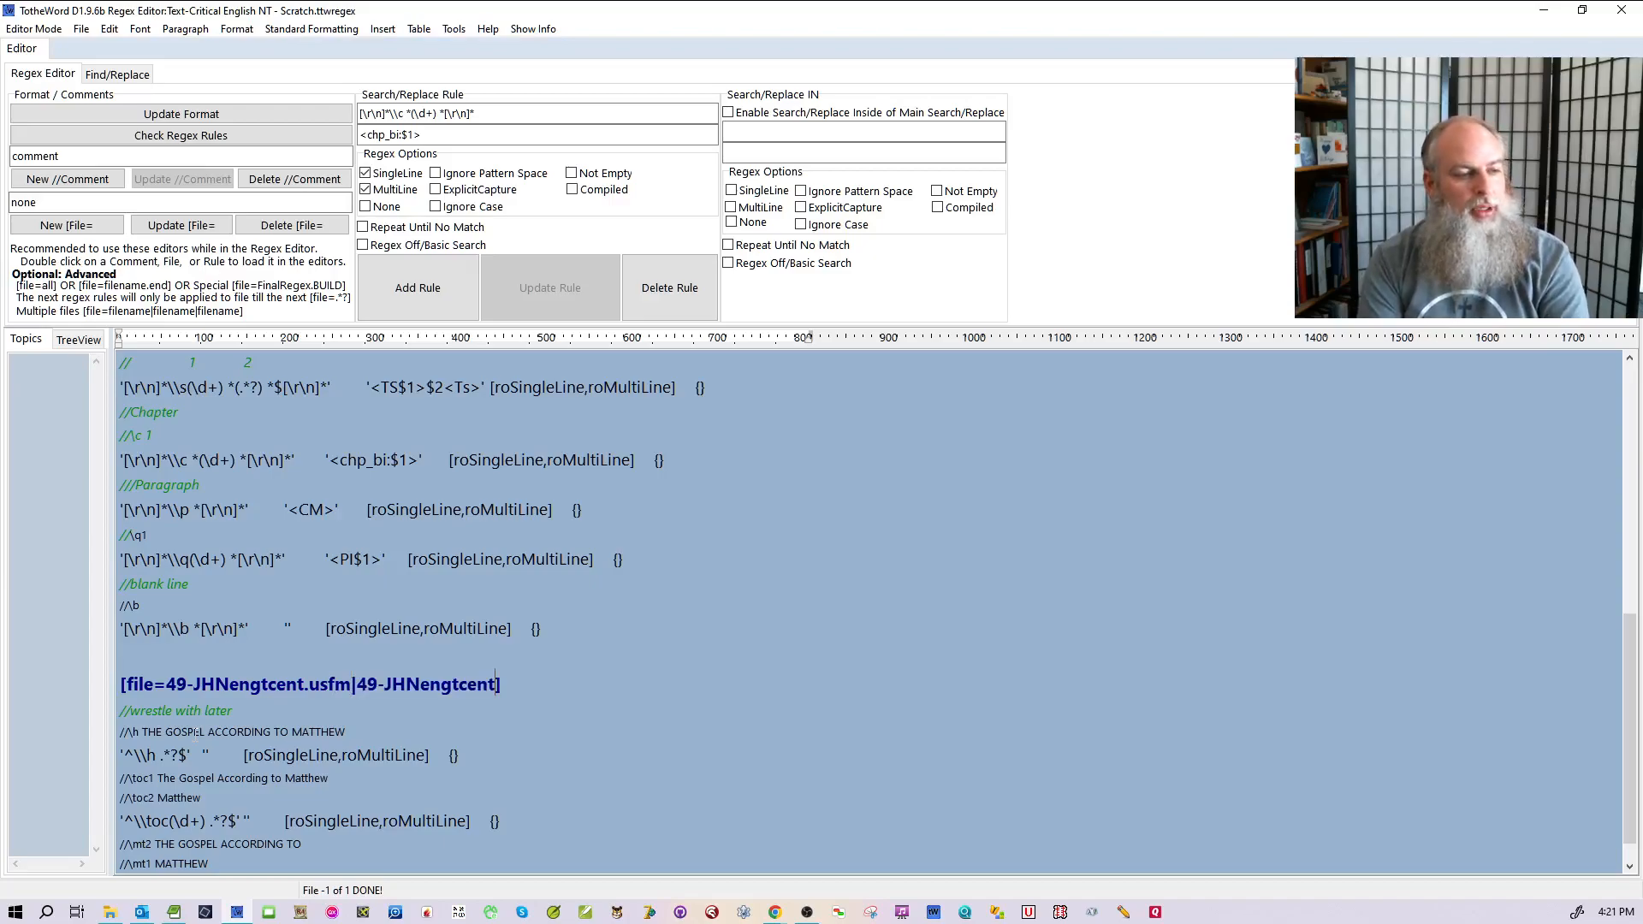
type(".usfm")
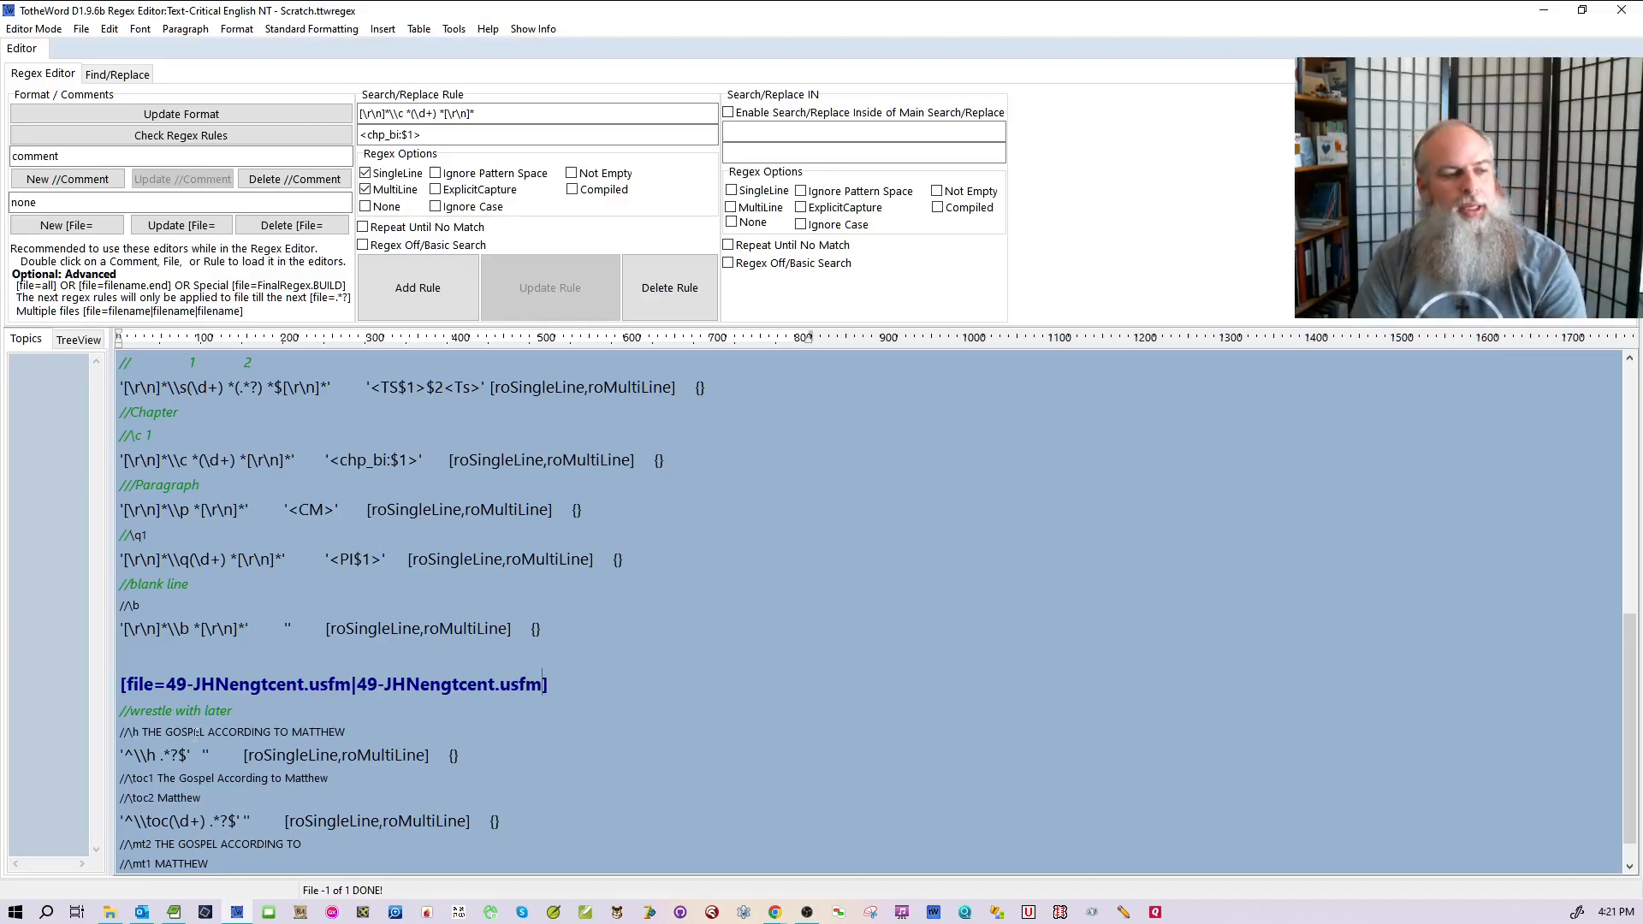
- Set the file line above the //wrestle with later comment to [file=none] and save the regex rules file
key("BackSpace")
key("BackSpace")
key("BackSpace")
key("BackSpace")
key("BackSpace")
key("BackSpace")
key("BackSpace")
key("BackSpace")
key("BackSpace")
key("BackSpace")
key("BackSpace")
key("BackSpace")
key("BackSpace")
key("BackSpace")
key("BackSpace")
key("BackSpace")
key("BackSpace")
key("BackSpace")
key("BackSpace")
key("BackSpace")
key("BackSpace")
type("none")
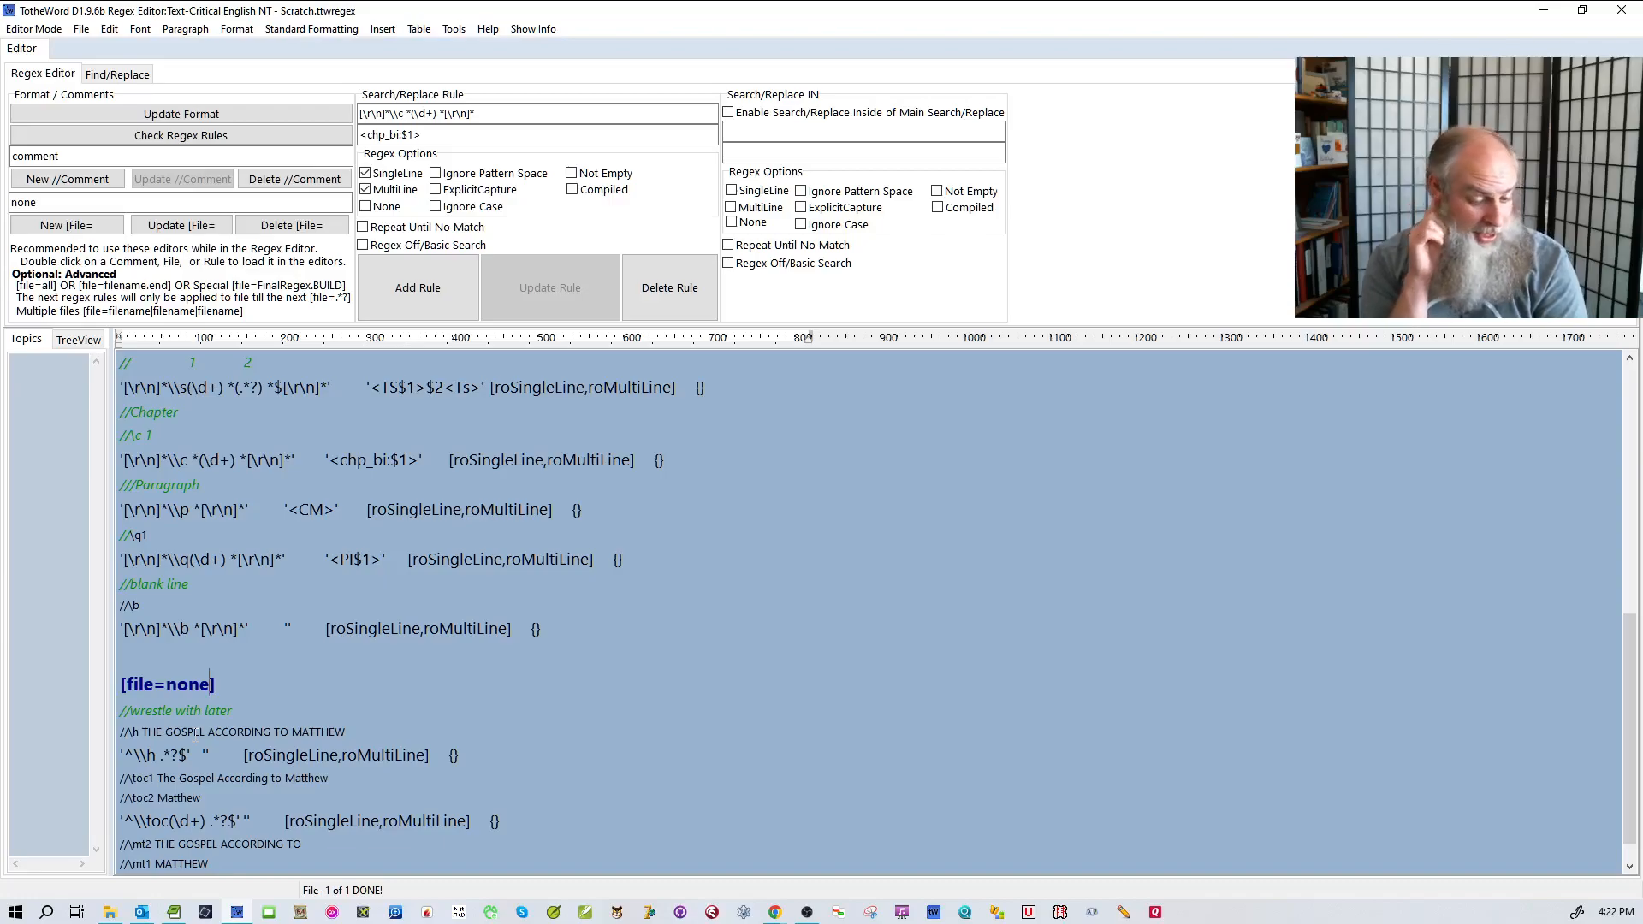
key("ctrl+s")
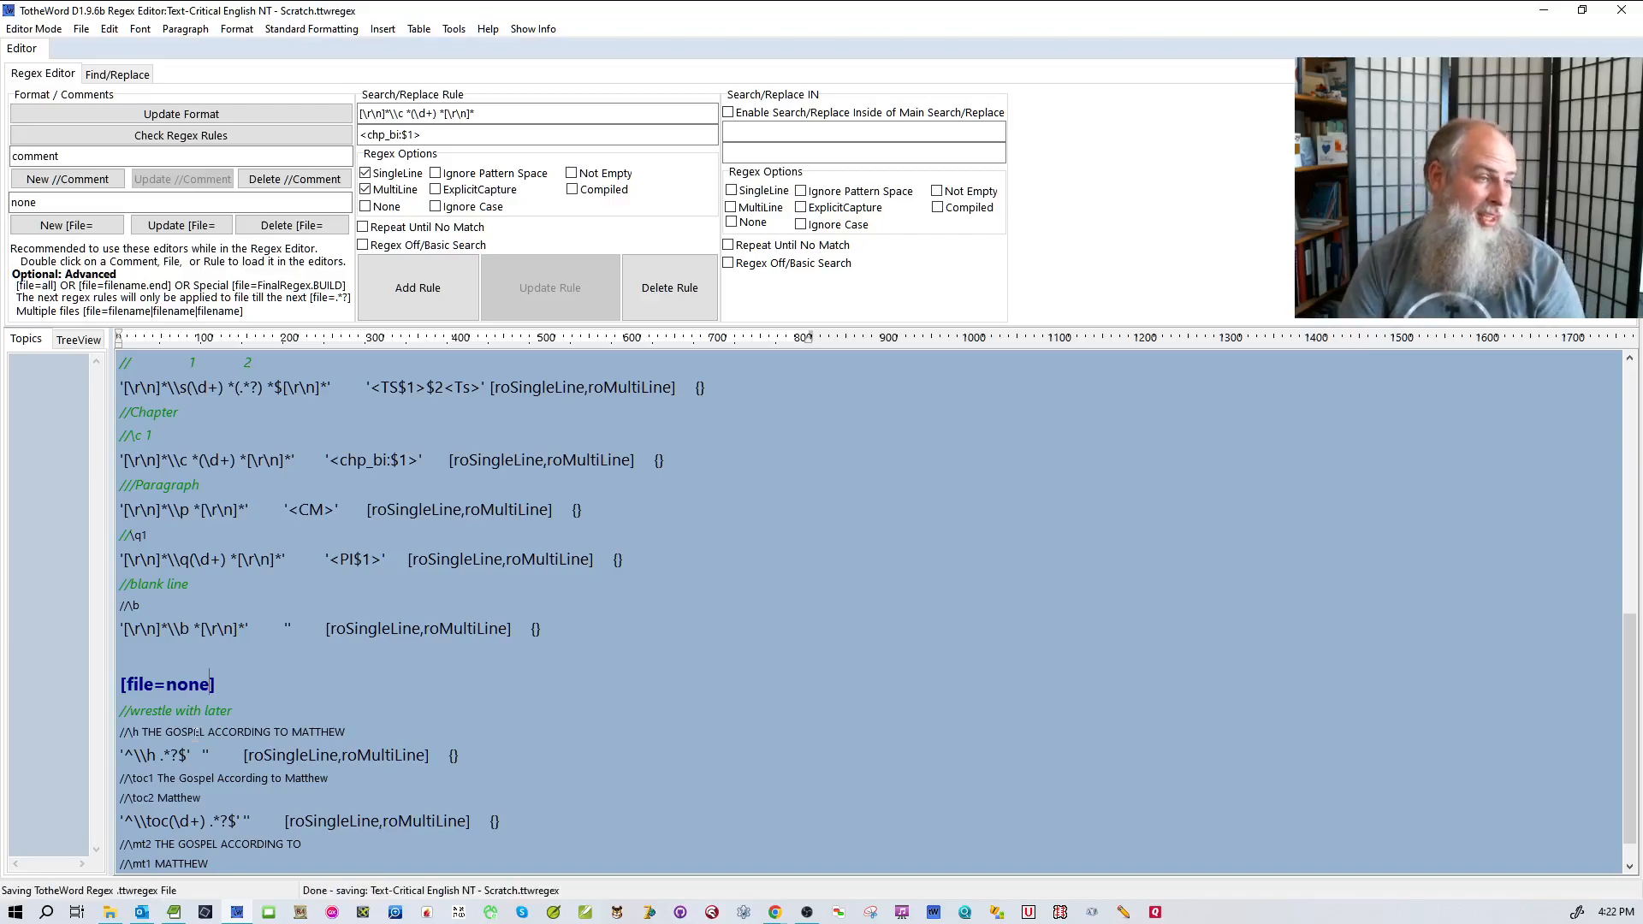
- Switch to the Bible Editor without saving Untitled.rtf and run the special open again with the current rules
left_click(34, 28)
left_click(43, 67)
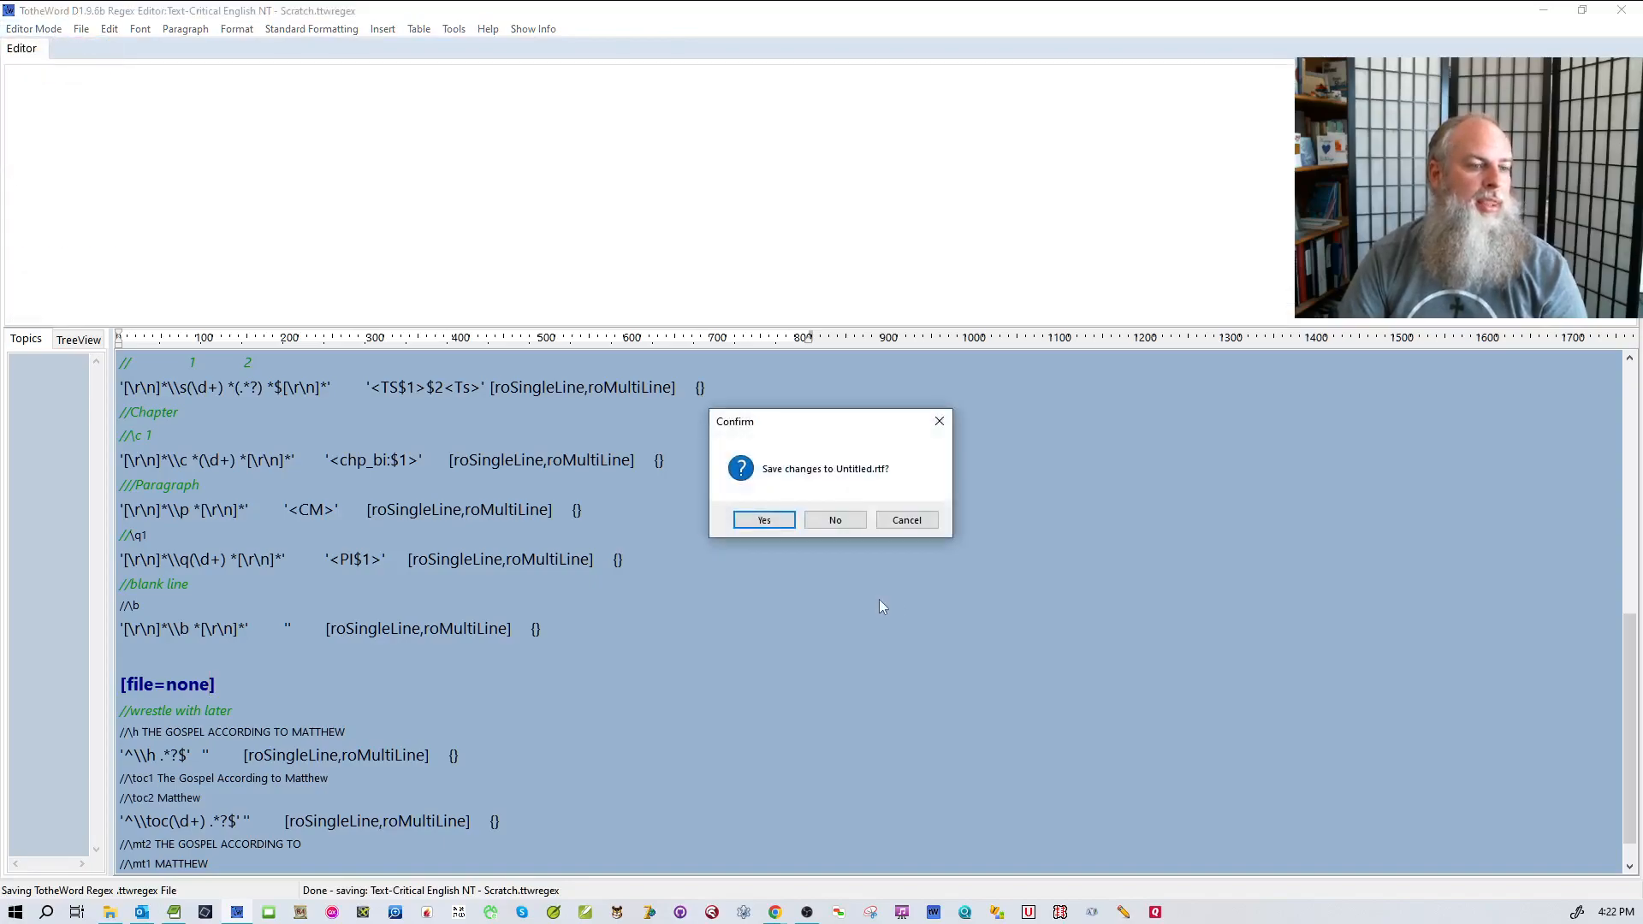
left_click(852, 520)
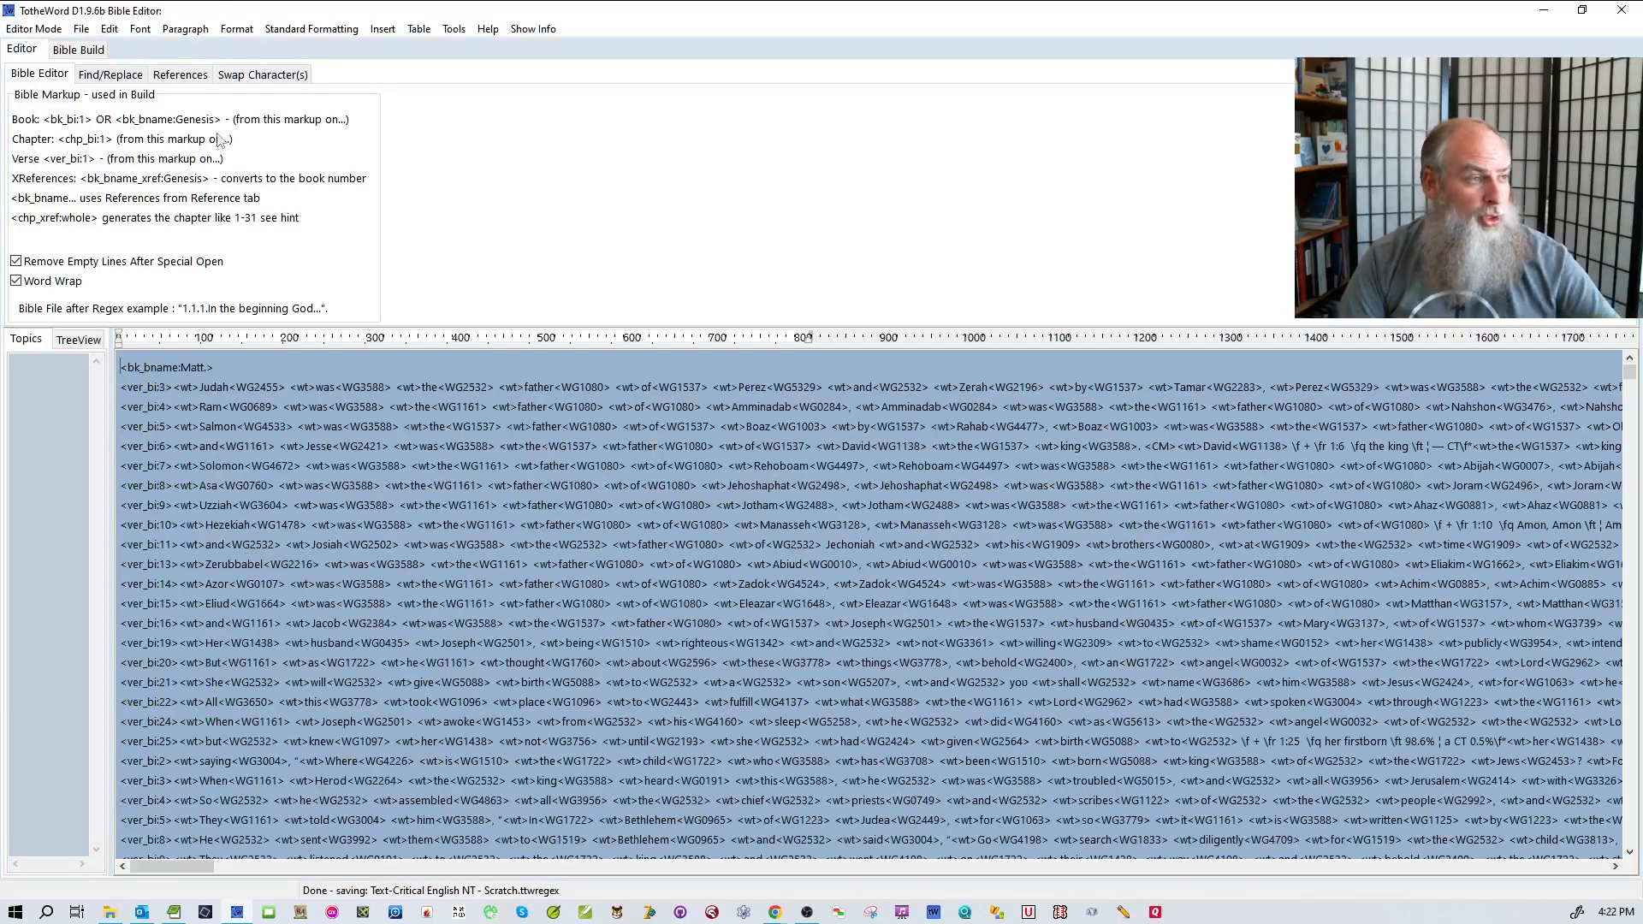
left_click(82, 29)
left_click(128, 63)
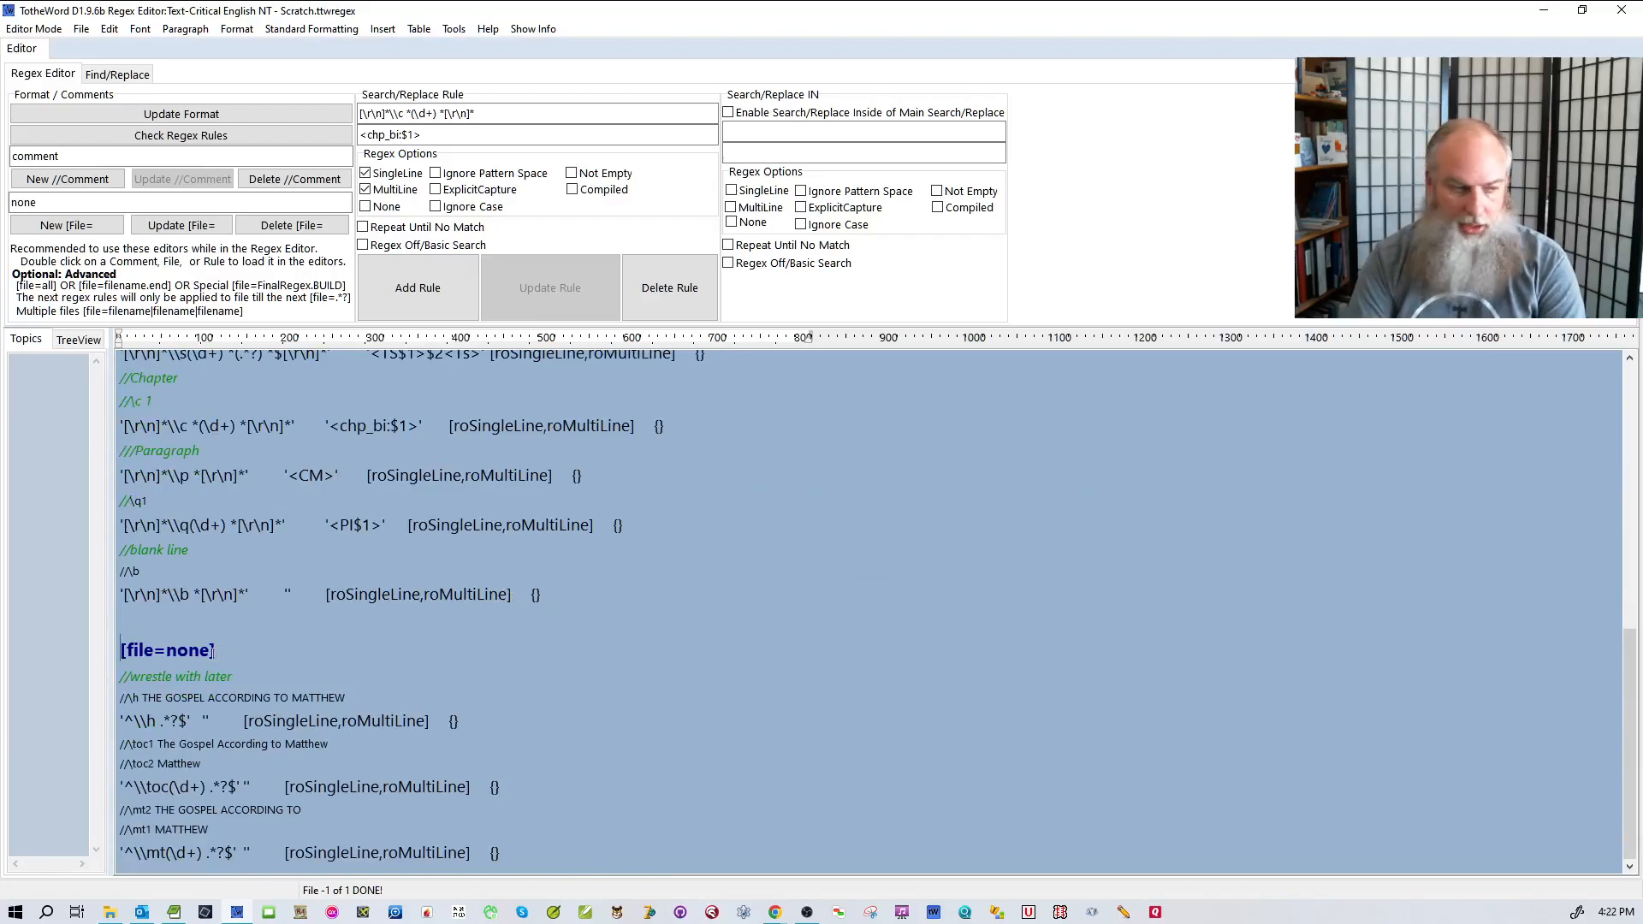
- In the Regex Editor, comment out the [file=none] line and change the \q and \p search patterns to ^\\q(\d+) *$ and ^\\p *$
scroll(222, 650, "up", 2)
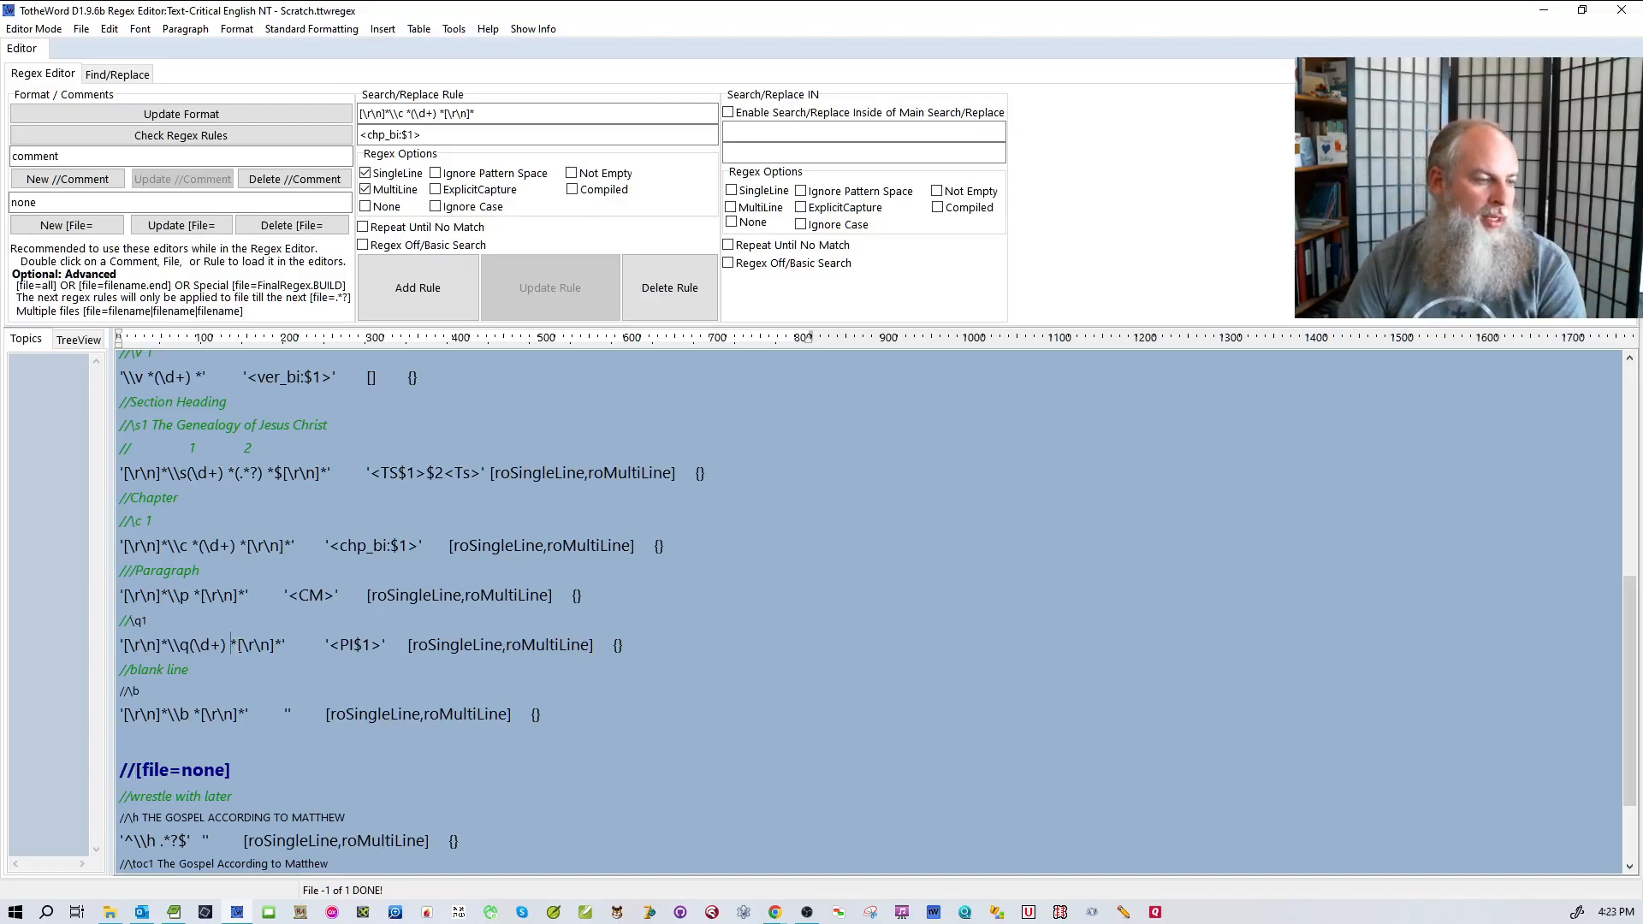
mouse_move(231, 645)
left_mouse_down()
mouse_move(283, 646)
mouse_move(238, 645)
left_mouse_up()
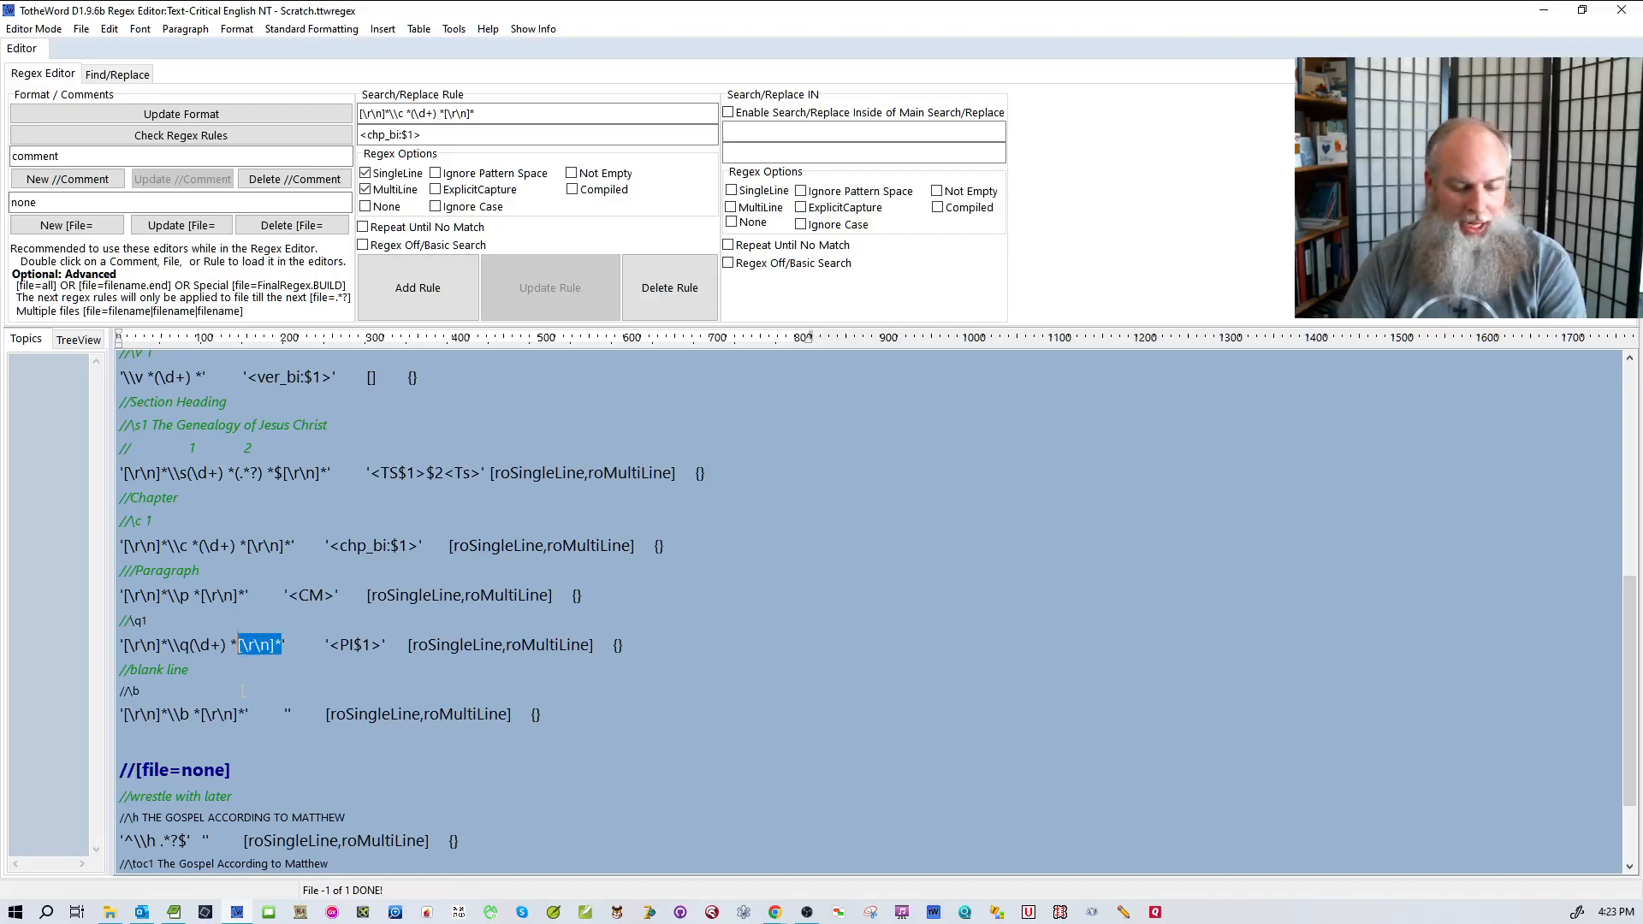
key("ctrl+z")
key("ctrl+z")
key("ctrl+z")
key("ctrl+z")
key("ctrl+z")
key("ctrl+z")
key("ctrl+z")
key("ctrl+z")
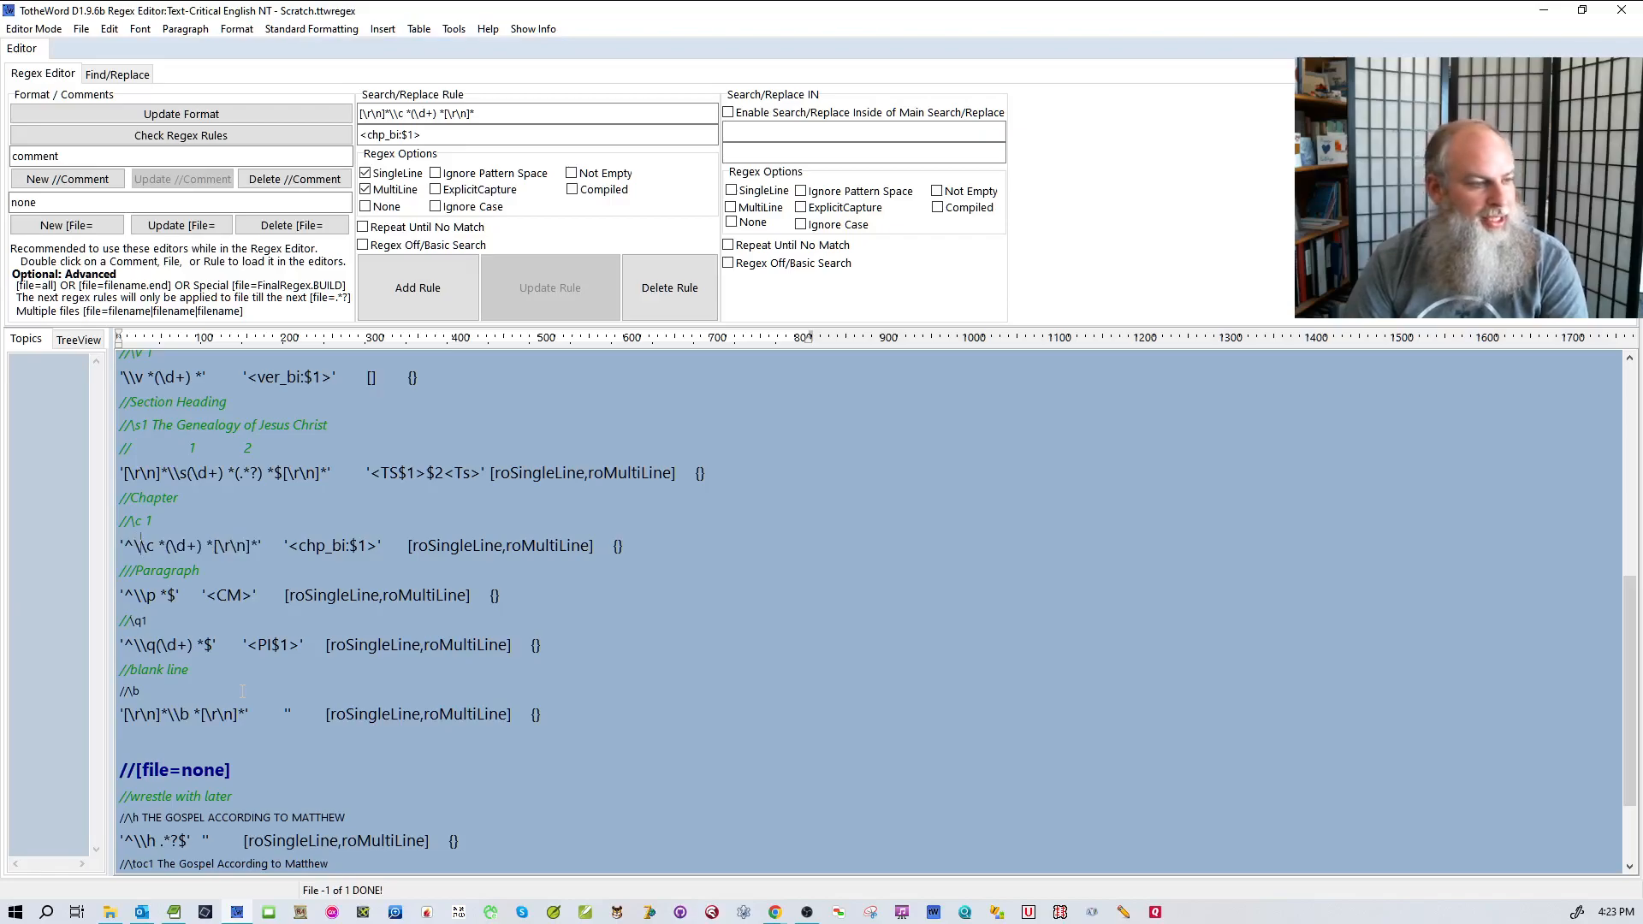
- Replace the trailing [\r\n]* of the \c rule with $ so its search pattern reads ^\\c *(\d+) *$
key("ctrl+z")
key("ctrl+z")
key("ctrl+z")
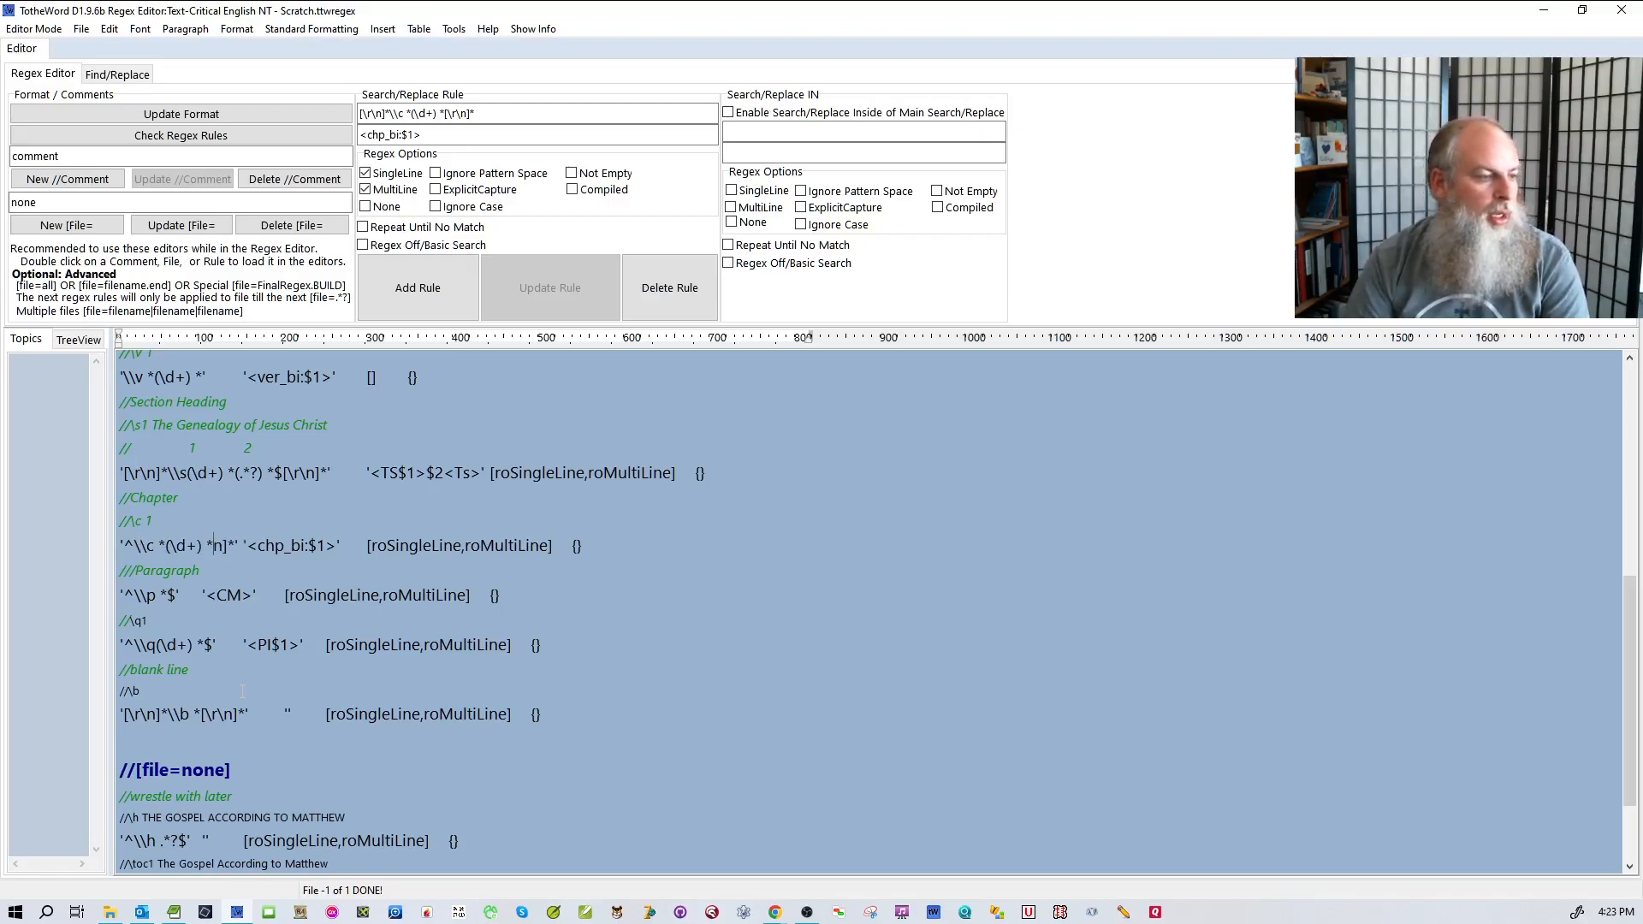
key("ctrl+z")
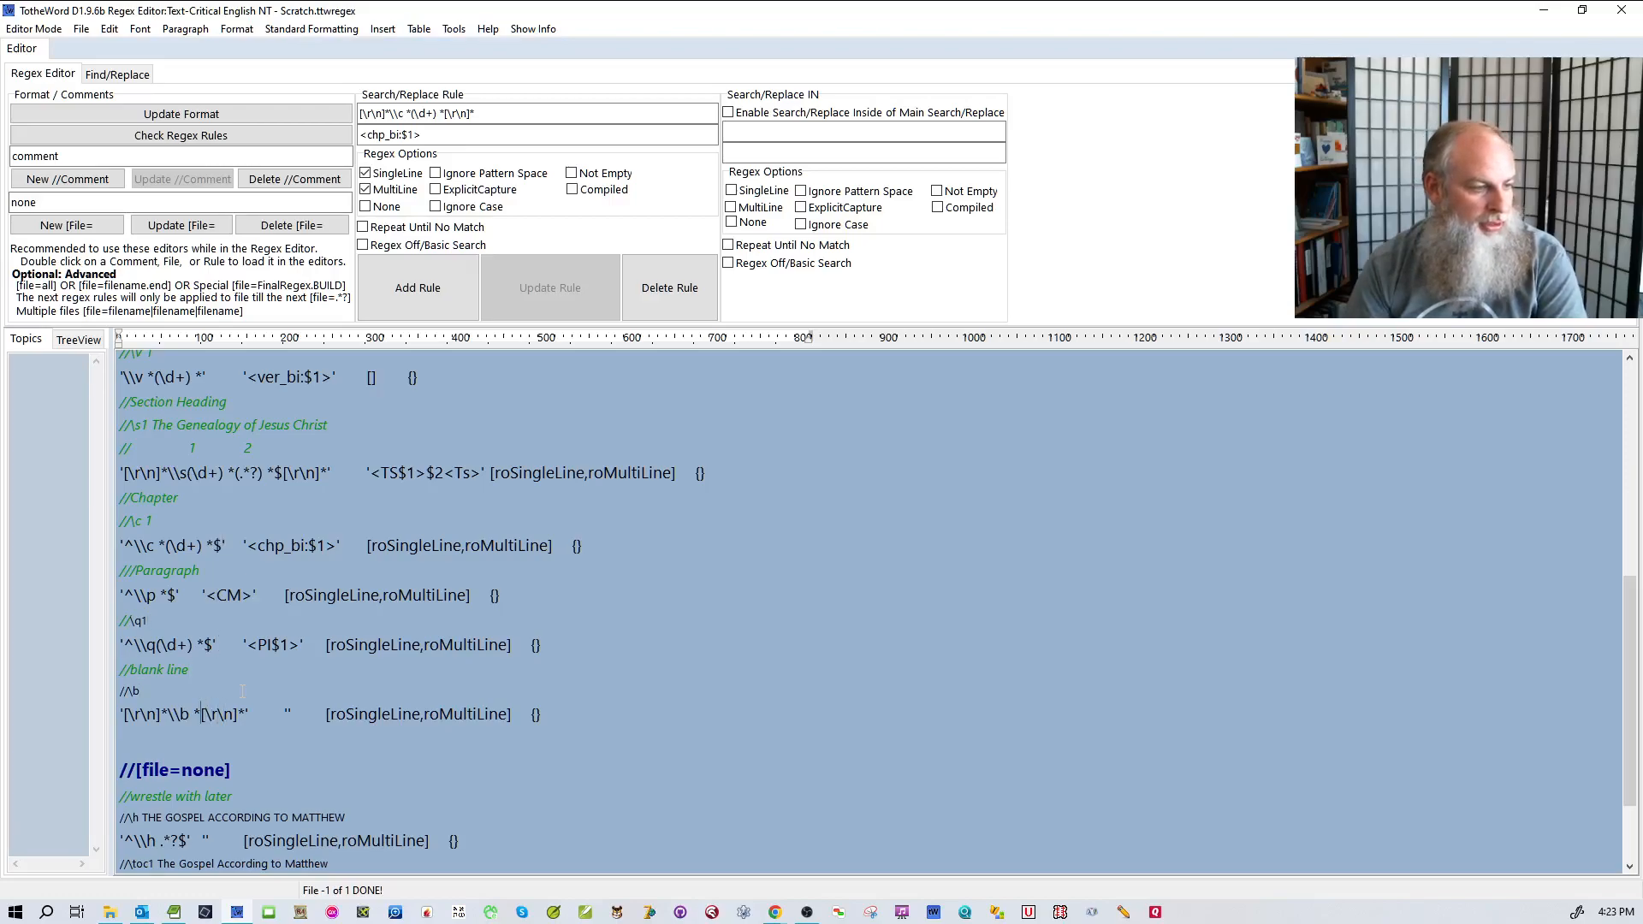
- Remove the trailing [\r\n]* from the blank-line \b rule's search pattern
key("ctrl+z")
key("ctrl+z")
key("ctrl+z")
key("ctrl+z")
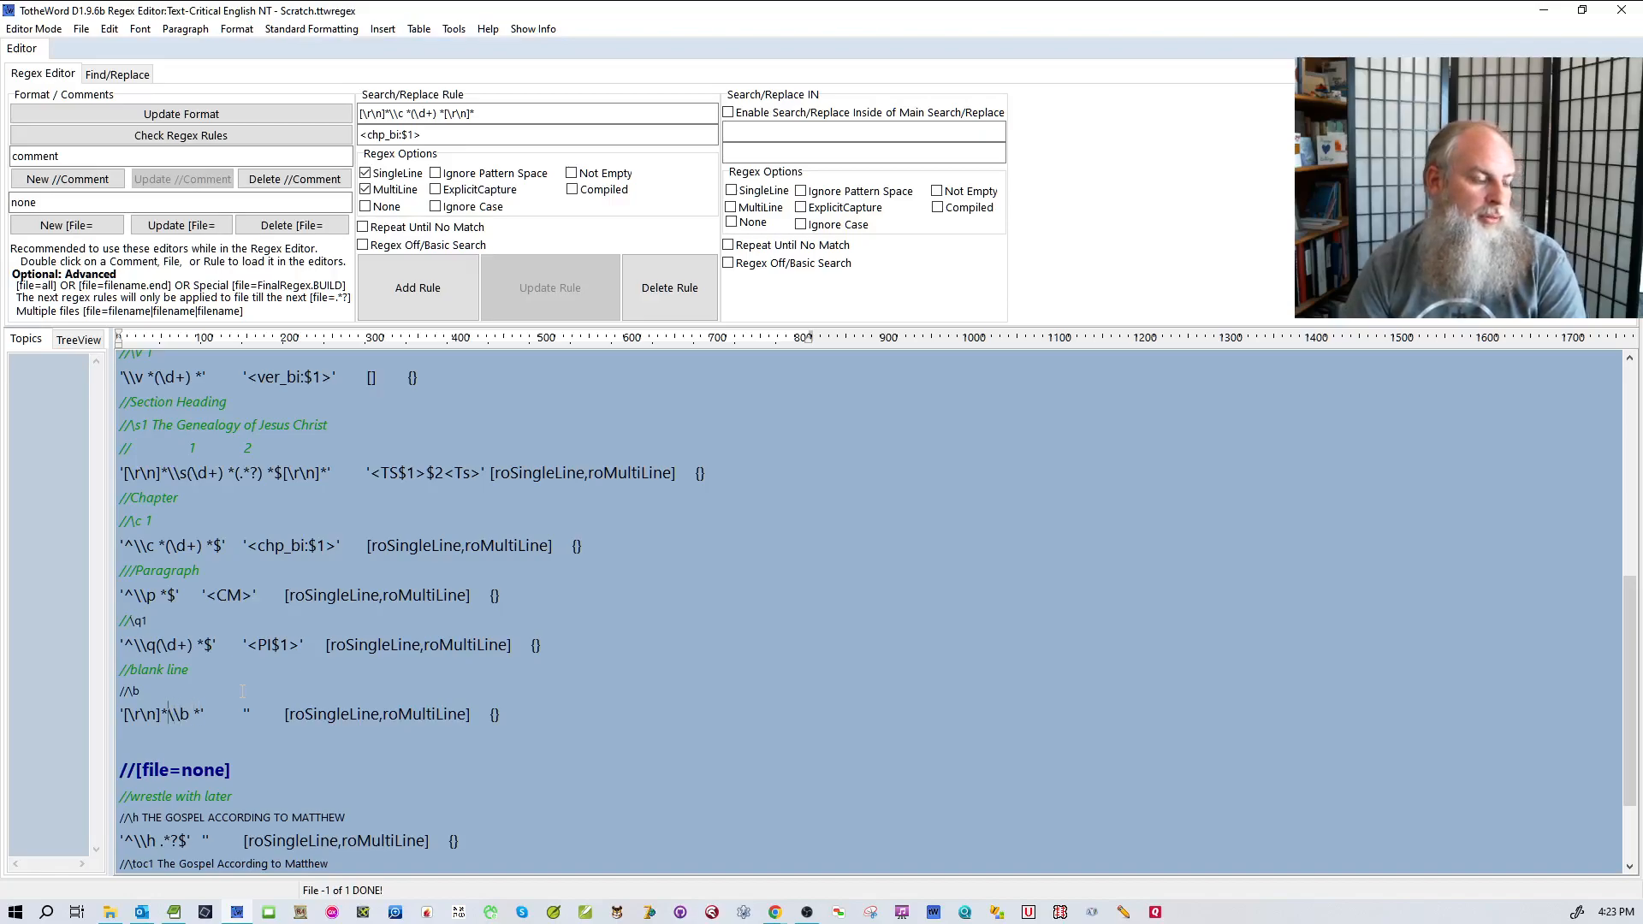
- Copy the leading [\r\n]* of the \b rule and paste it at the end of its search pattern
key("shift+Left")
key("shift+Left")
key("shift+Left")
key("shift+Left")
key("shift+Left")
key("shift+Left")
key("shift+Left")
key("ctrl+c")
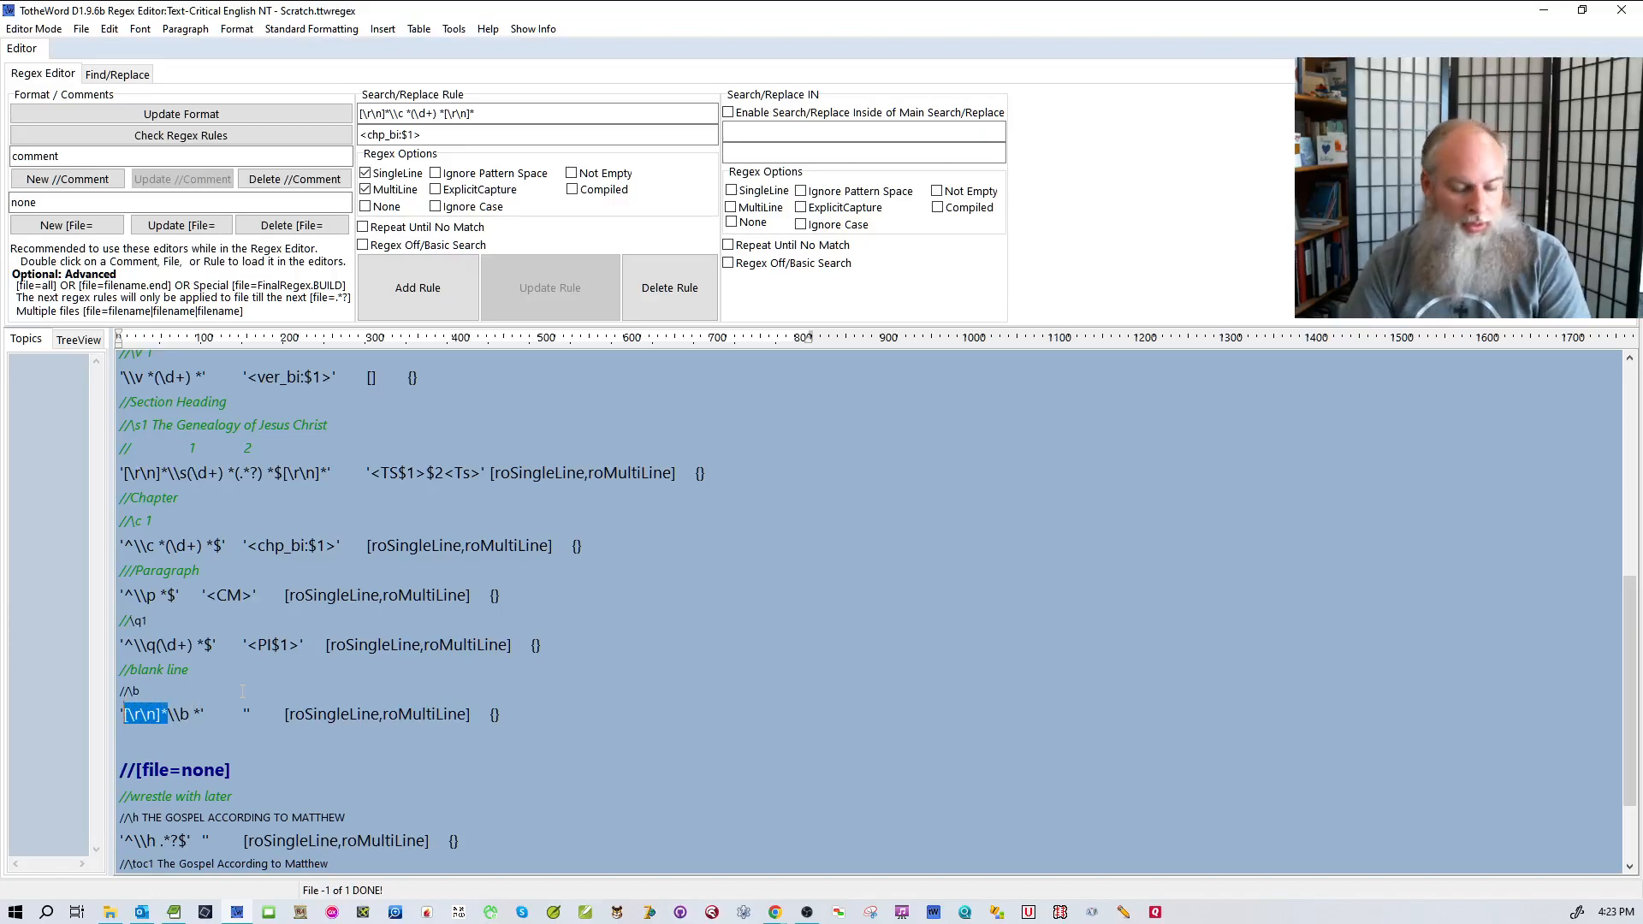
key("Left")
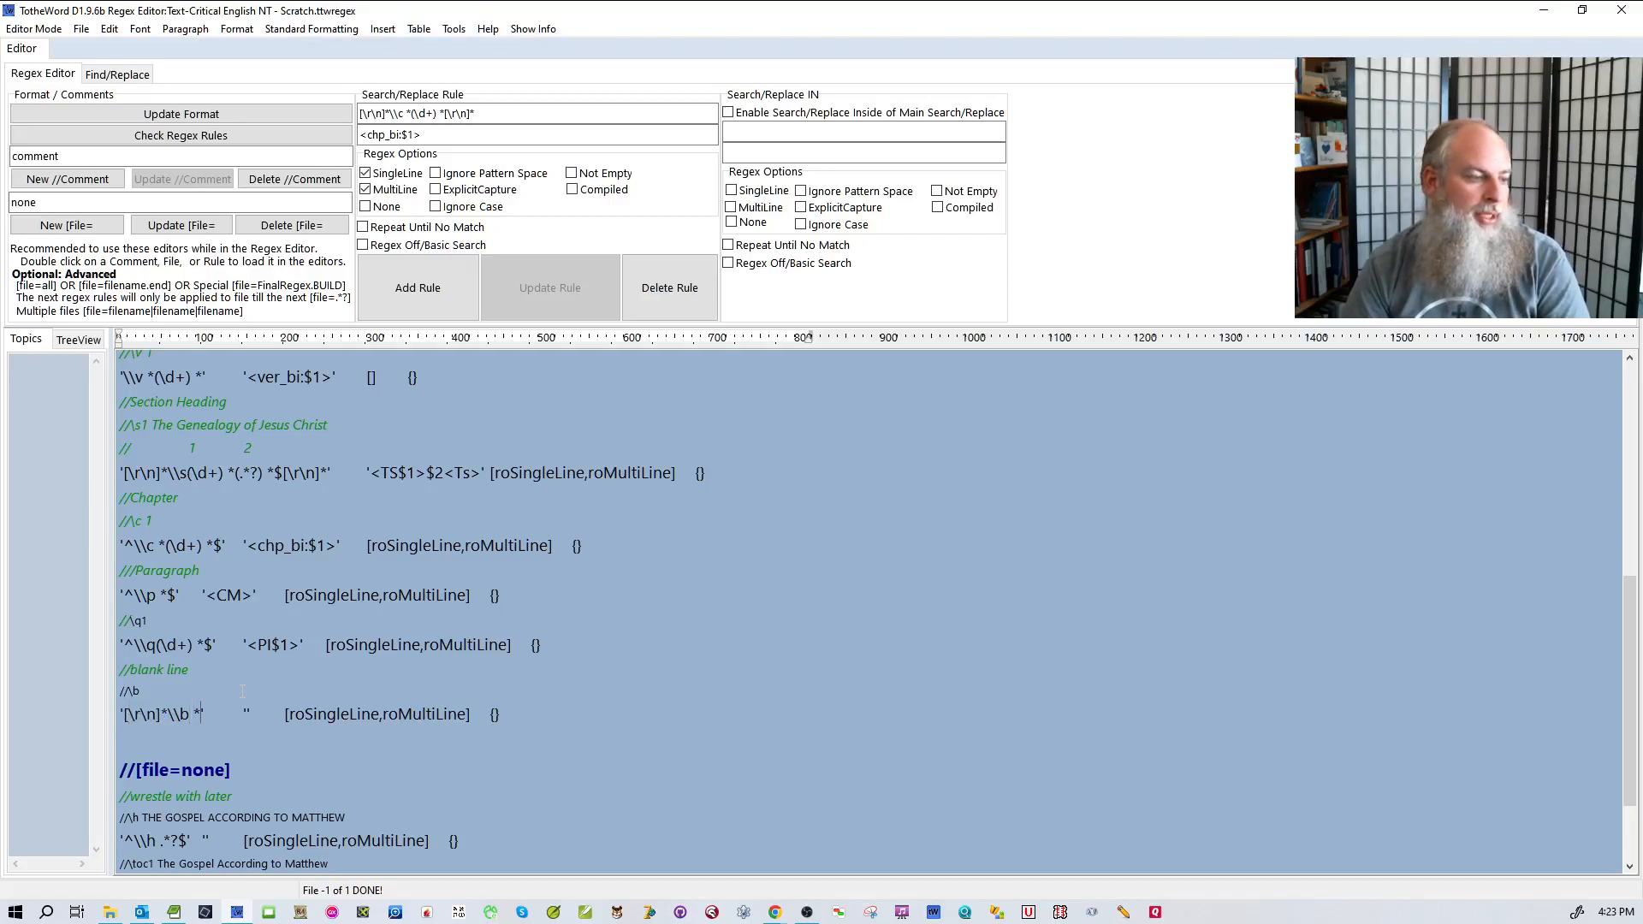
key("ctrl+v")
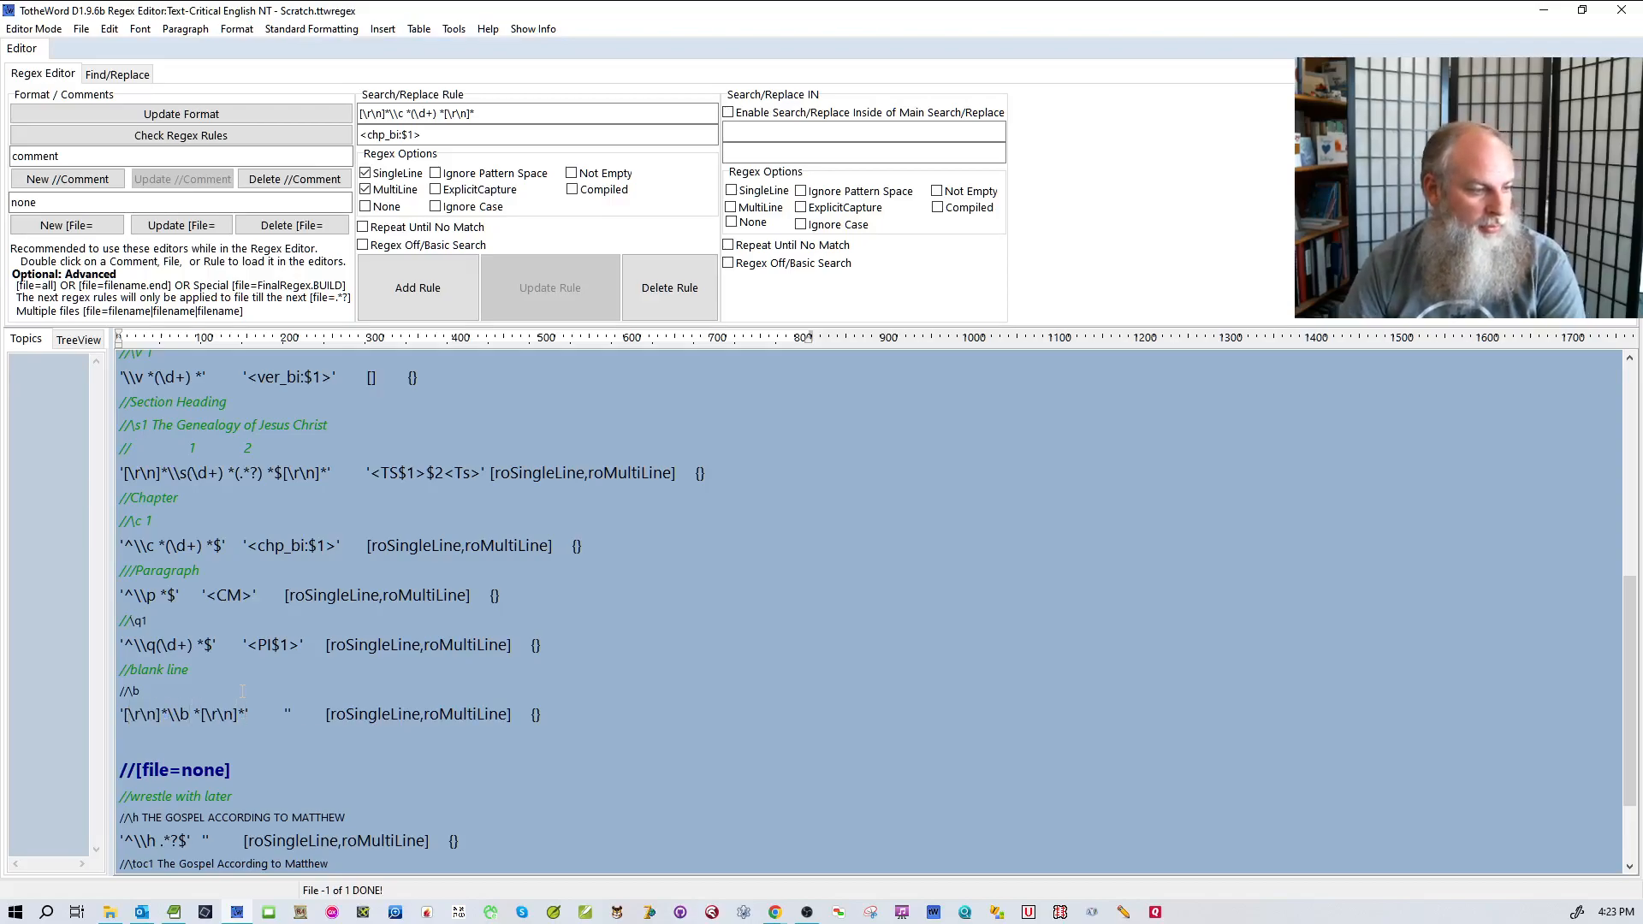
- Replace both [\r\n]* parts of the blank-line \b rule with anchors so its search pattern reads ^\\b *$
scroll(242, 692, "down", 1)
scroll(242, 691, "down", 1)
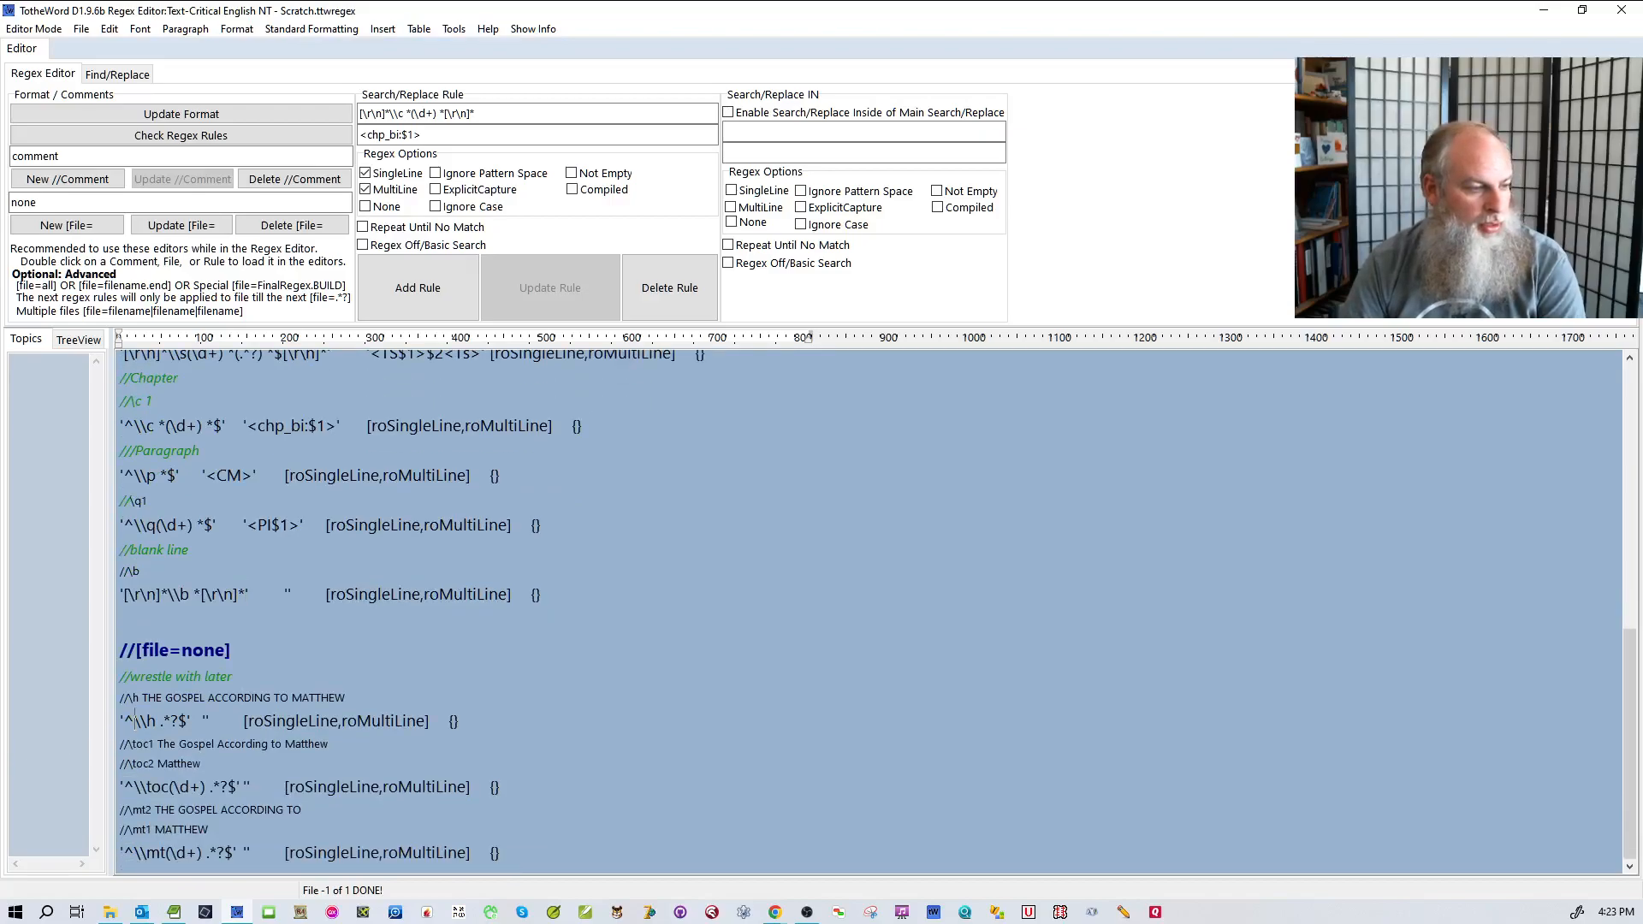
left_click(332, 630)
left_click_drag(247, 595, 202, 596)
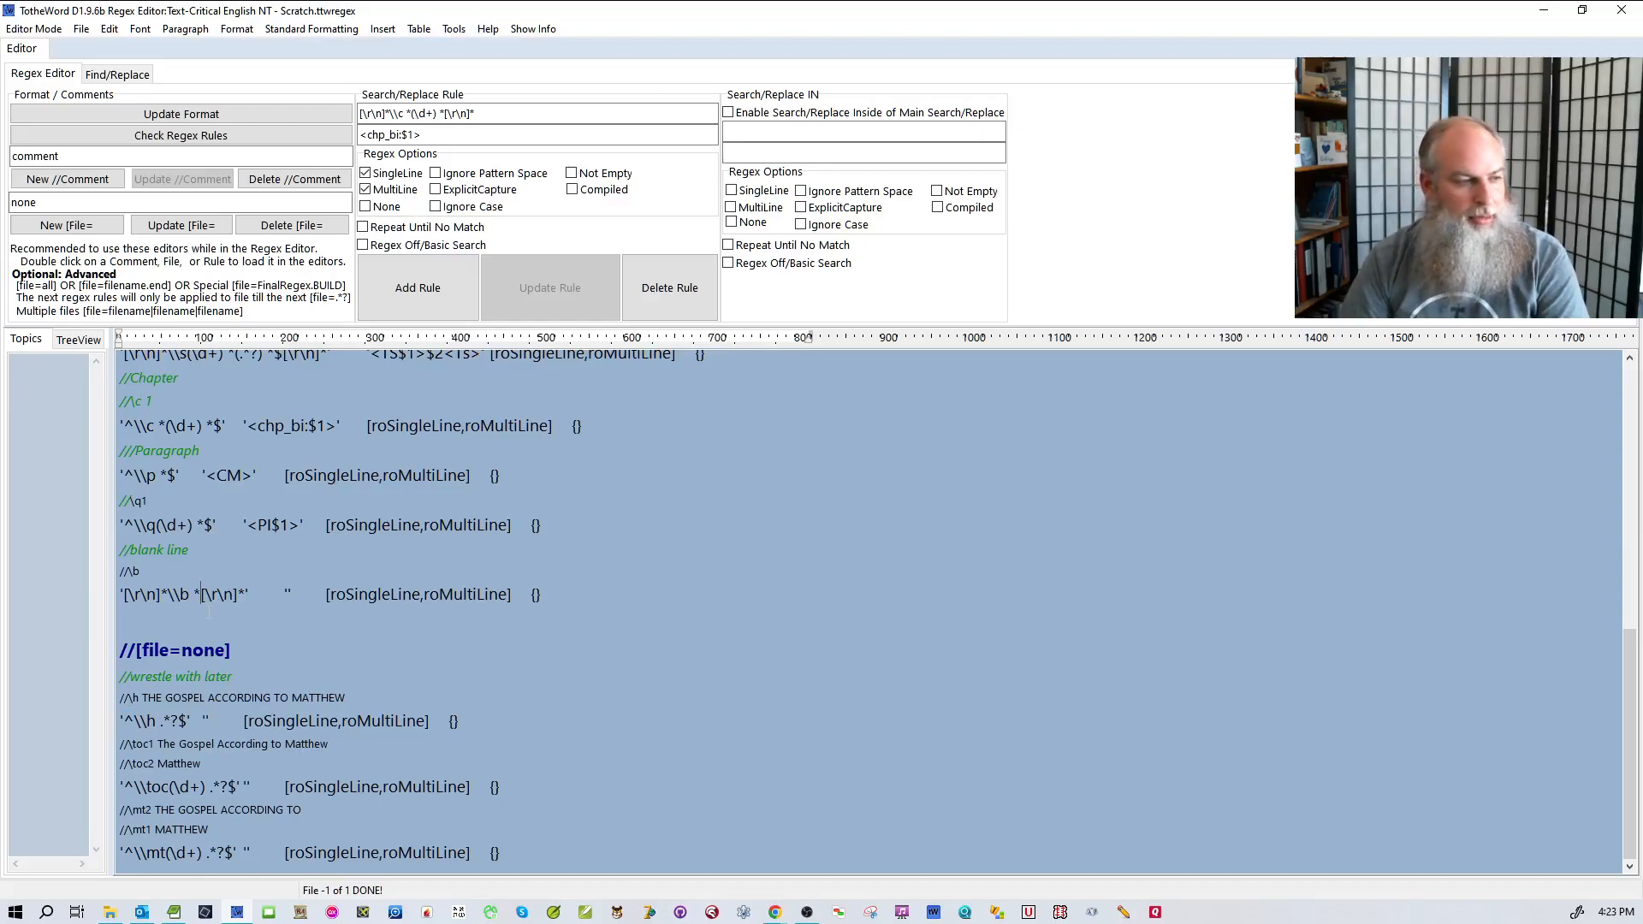
key("BackSpace")
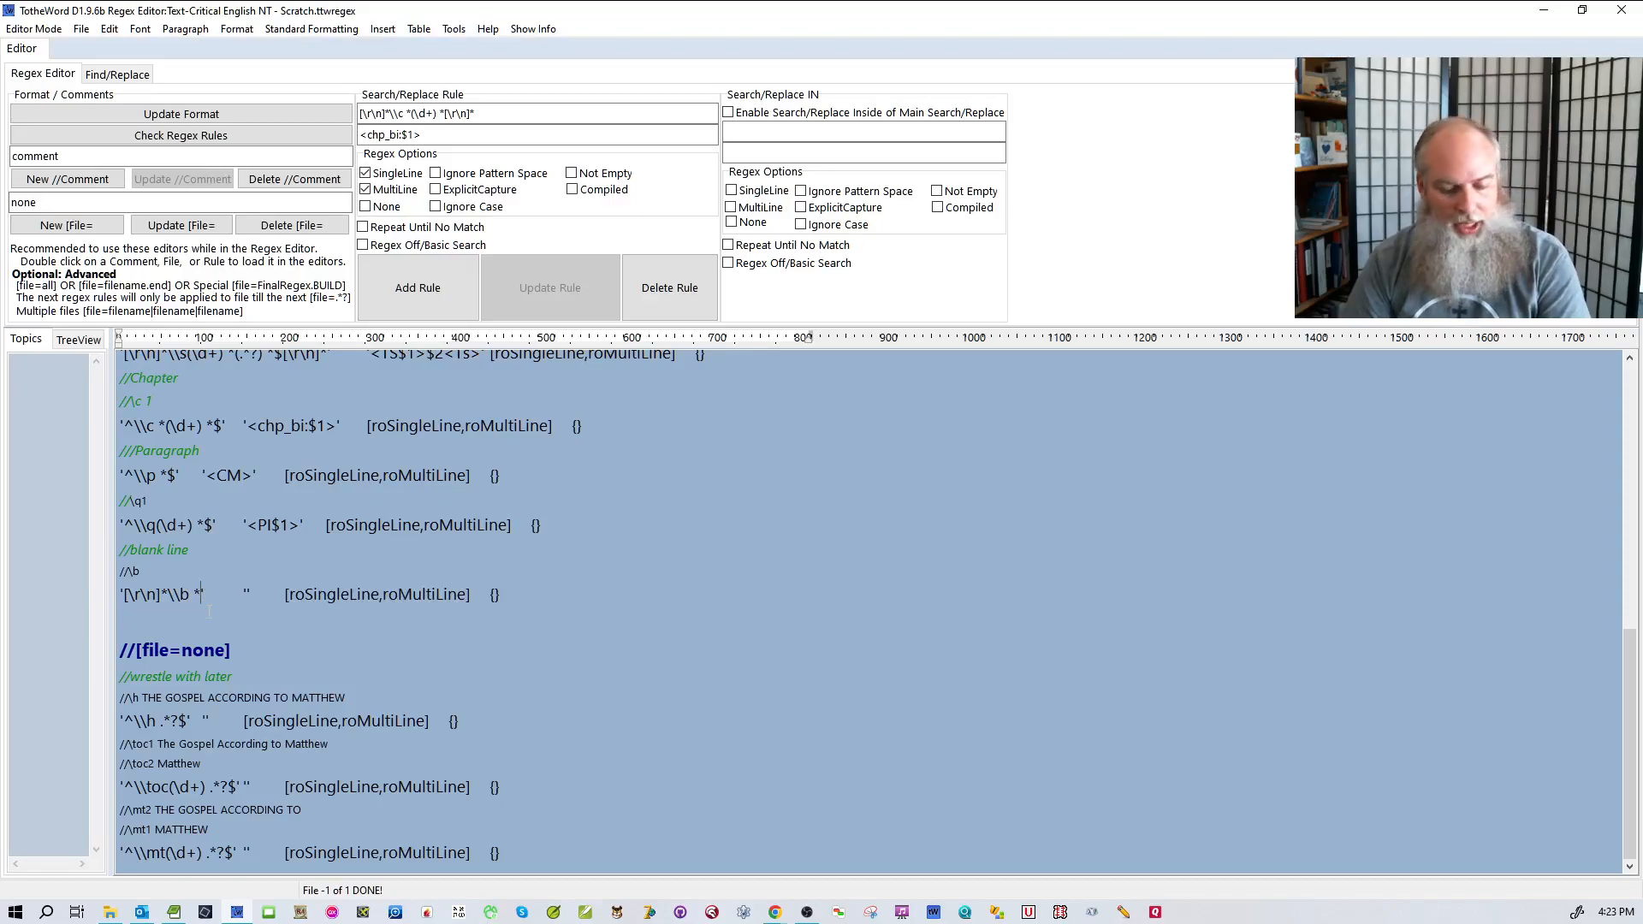
type("$")
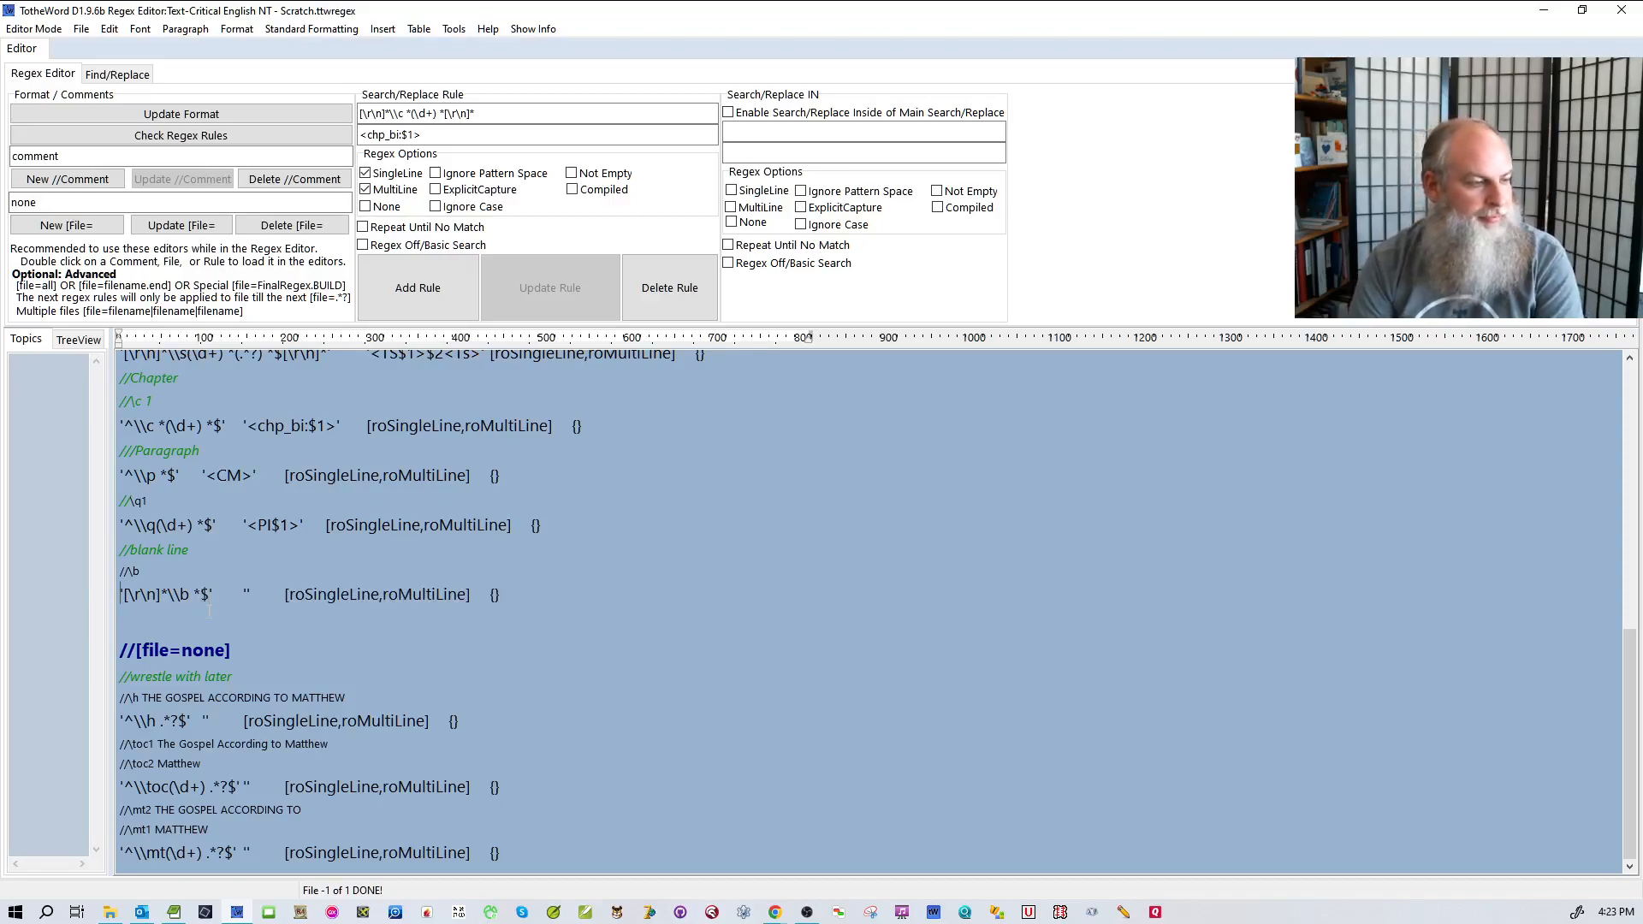
key("Delete")
key("Delete")
key("Delete")
key("Delete")
key("Delete")
key("Delete")
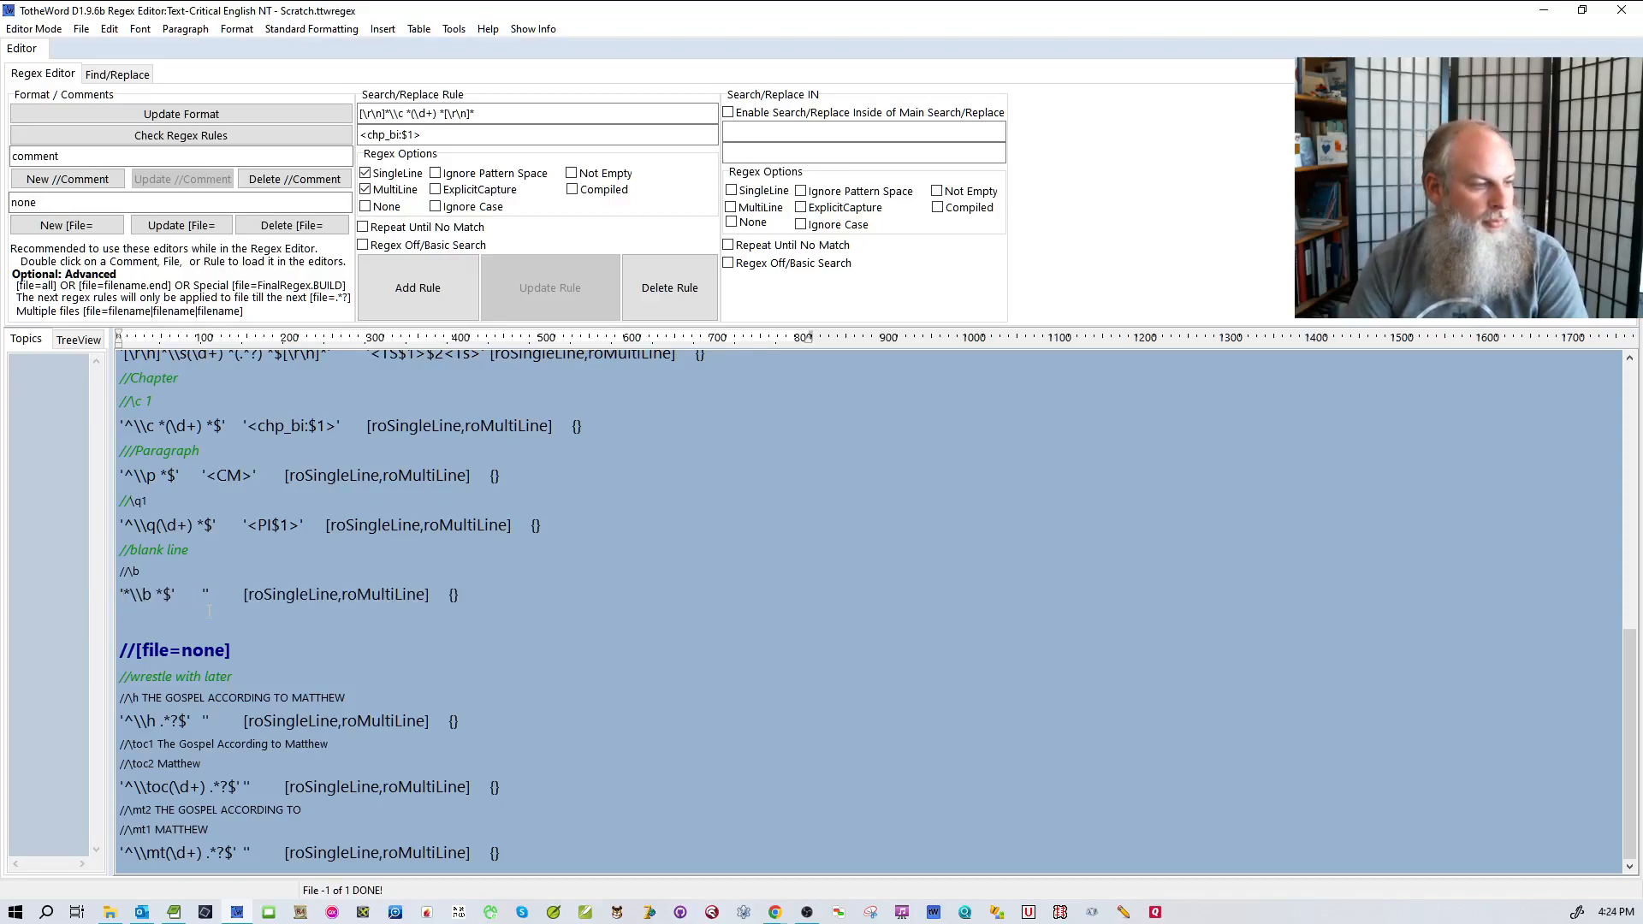
key("Delete")
type("^")
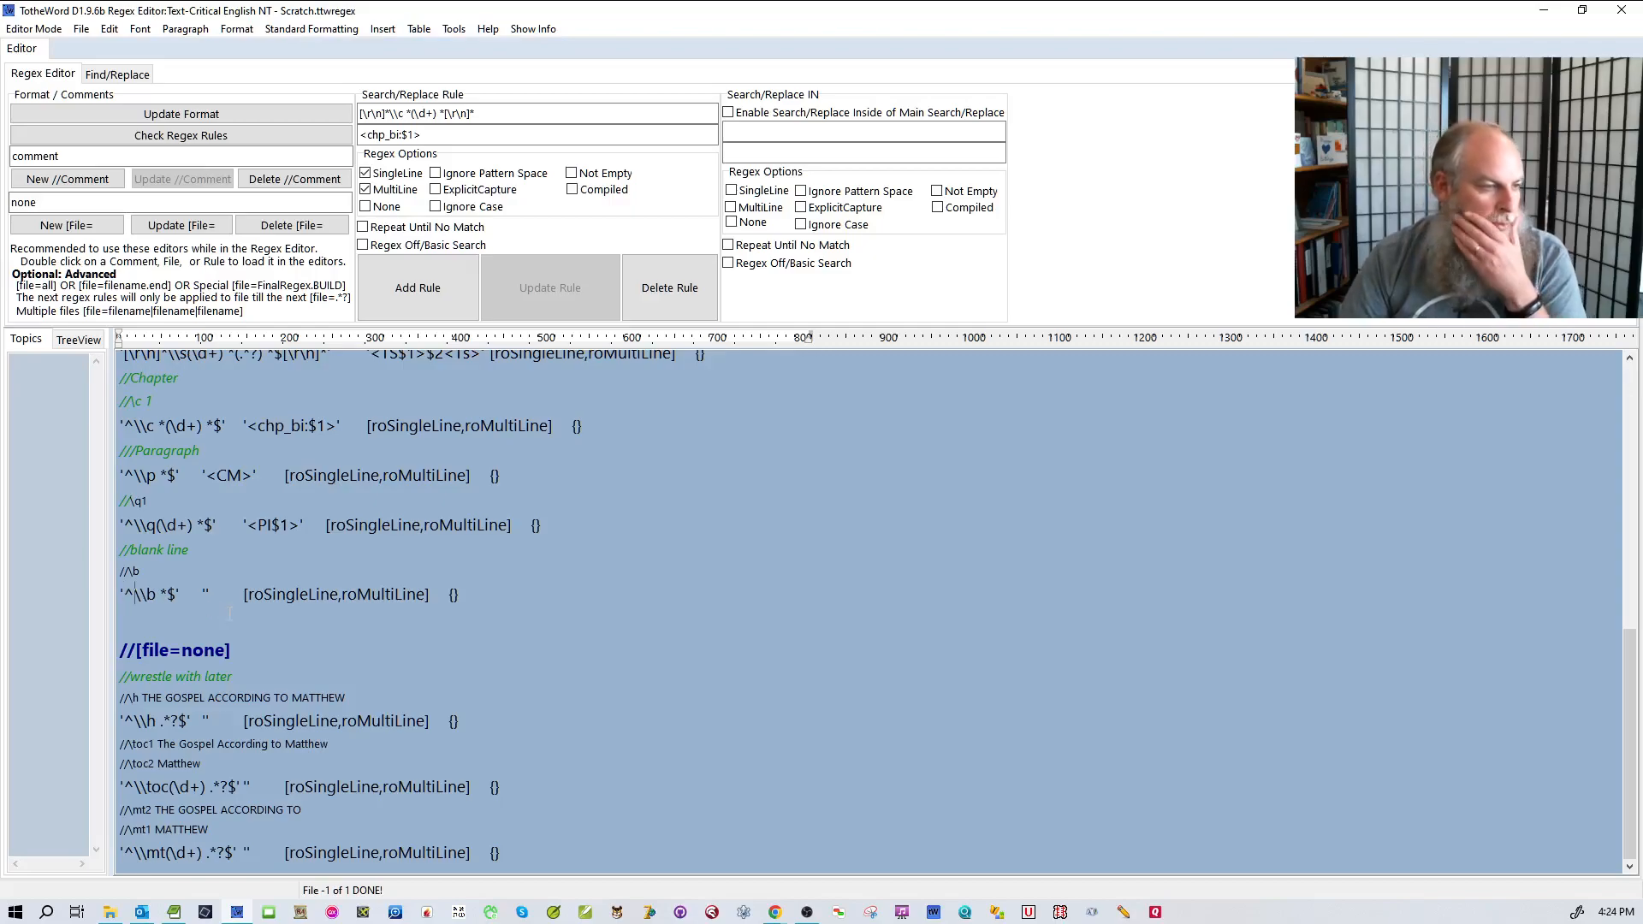
- Replace both [\r\n]* parts of the section heading rule so its search pattern reads ^\\s(\d+) *(.*?) *$
scroll(229, 612, "up", 2)
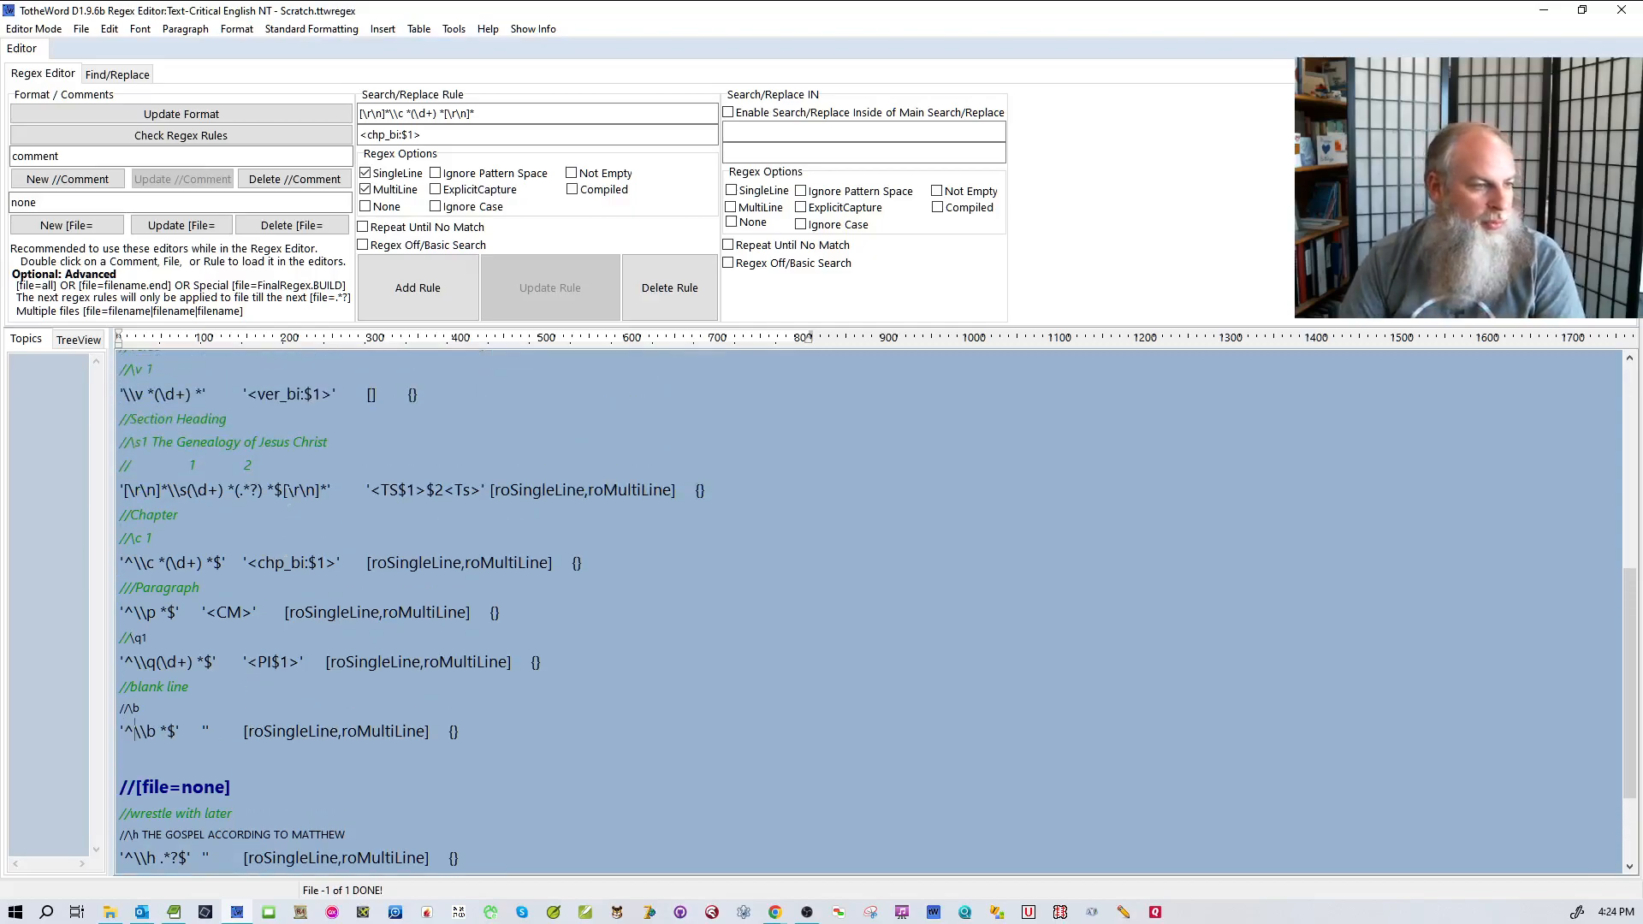
left_click_drag(285, 489, 328, 490)
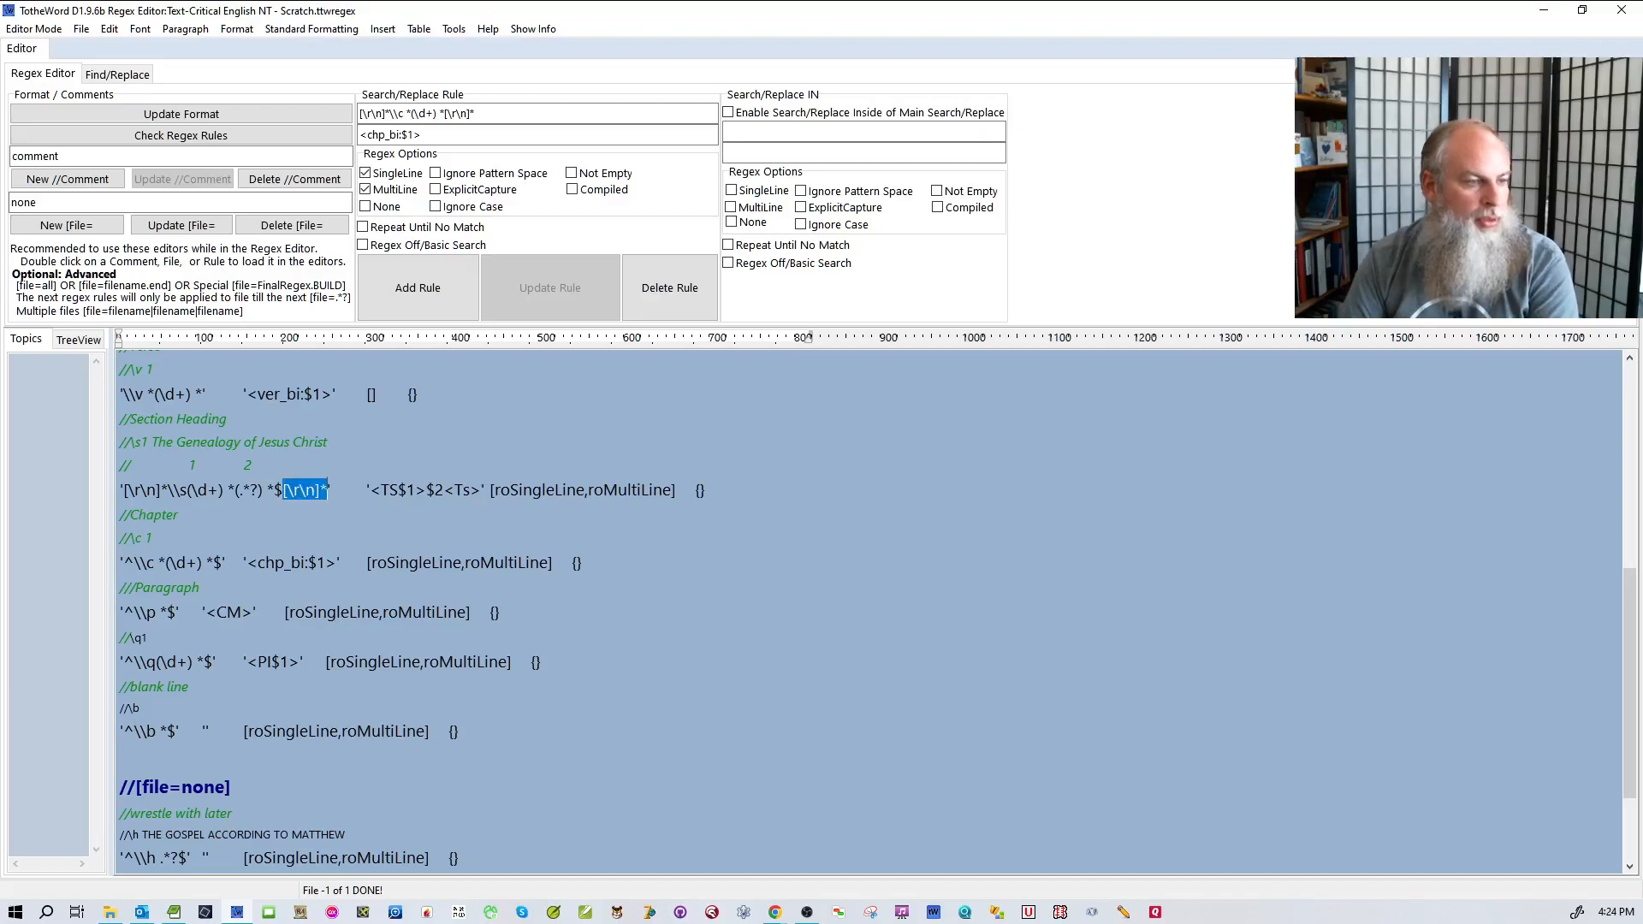
key("Delete")
left_click_drag(169, 489, 125, 489)
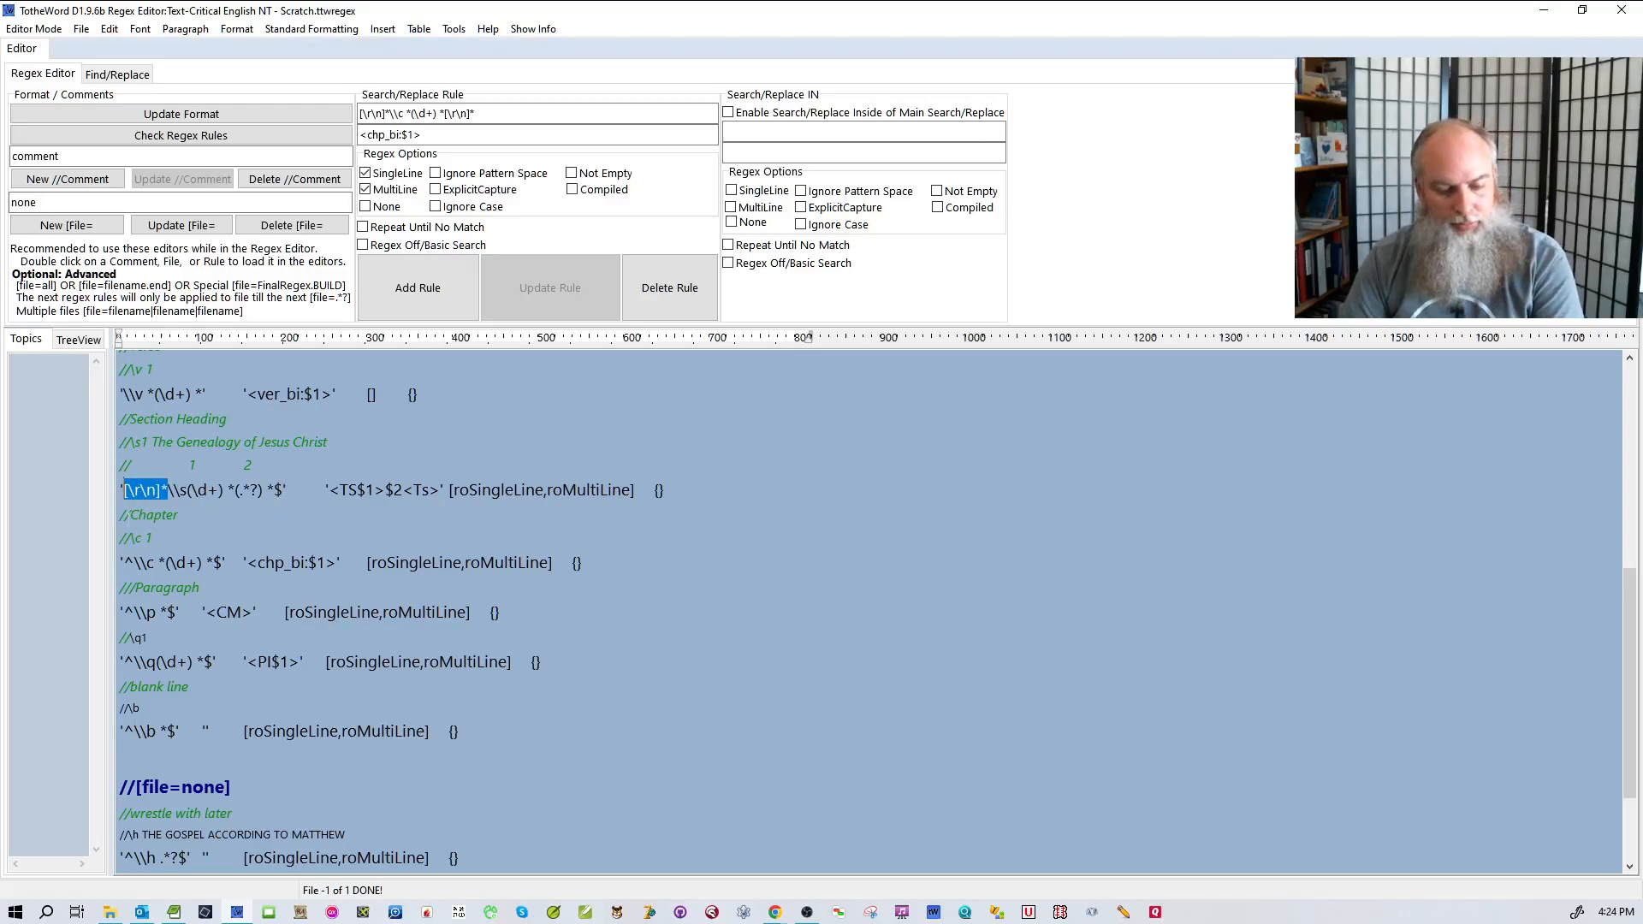
type("^")
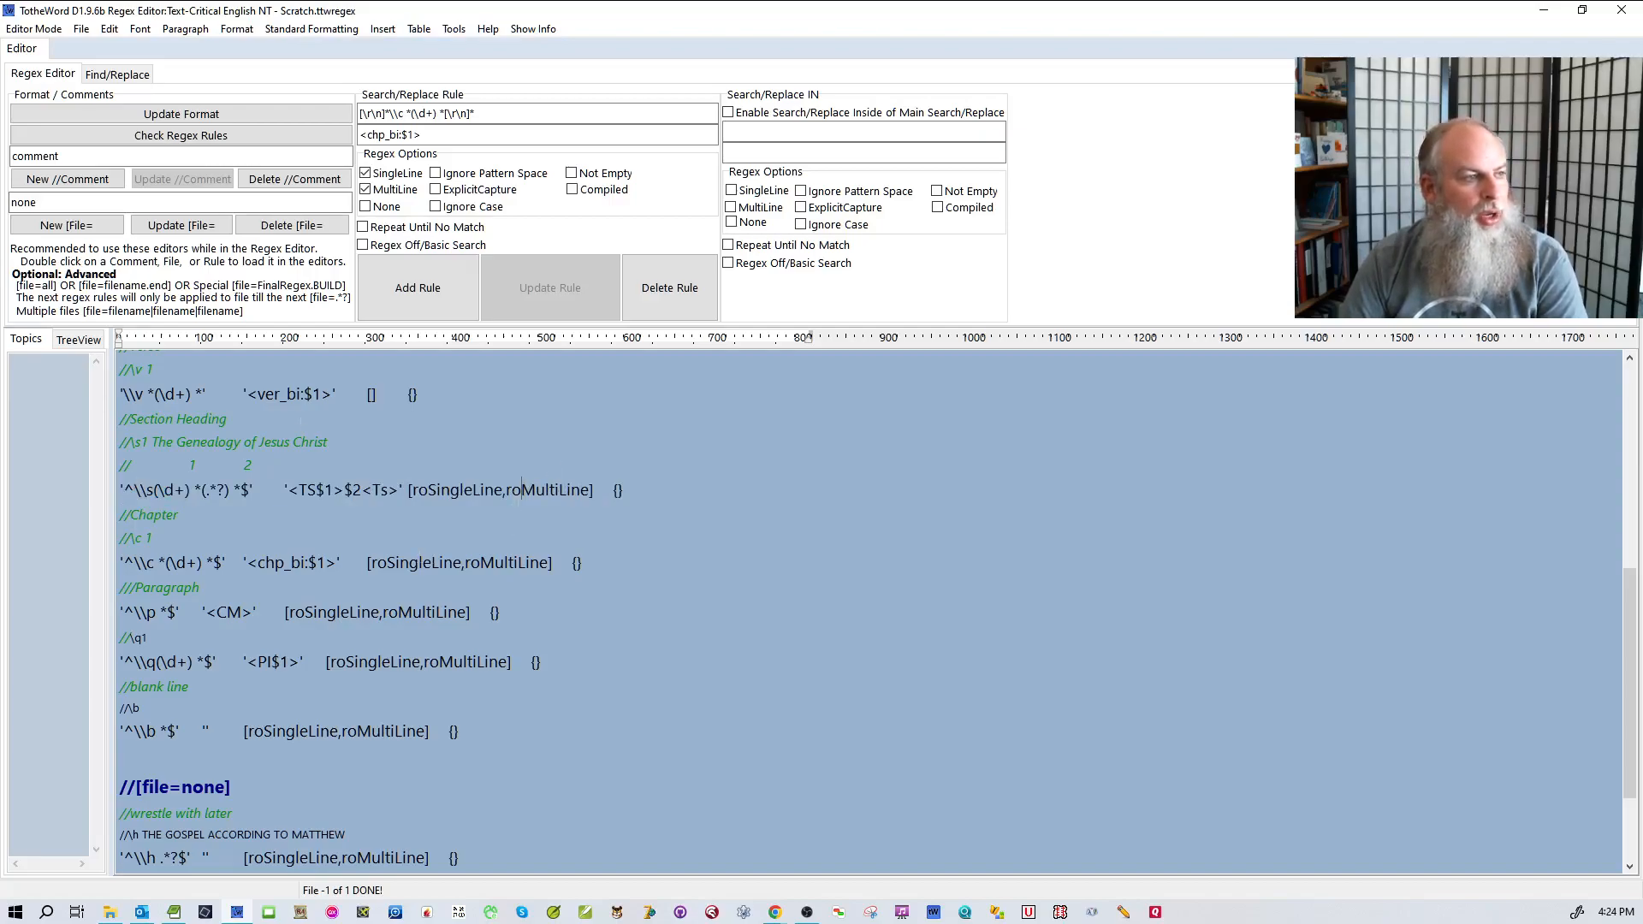
- Save the regex rules, switch to the Bible Editor and process 46-MATengtcent.usfm with the special Bible file open
key("ctrl+s")
left_click(57, 31)
left_click(55, 67)
left_click(81, 30)
mouse_move(120, 68)
mouse_move(318, 87)
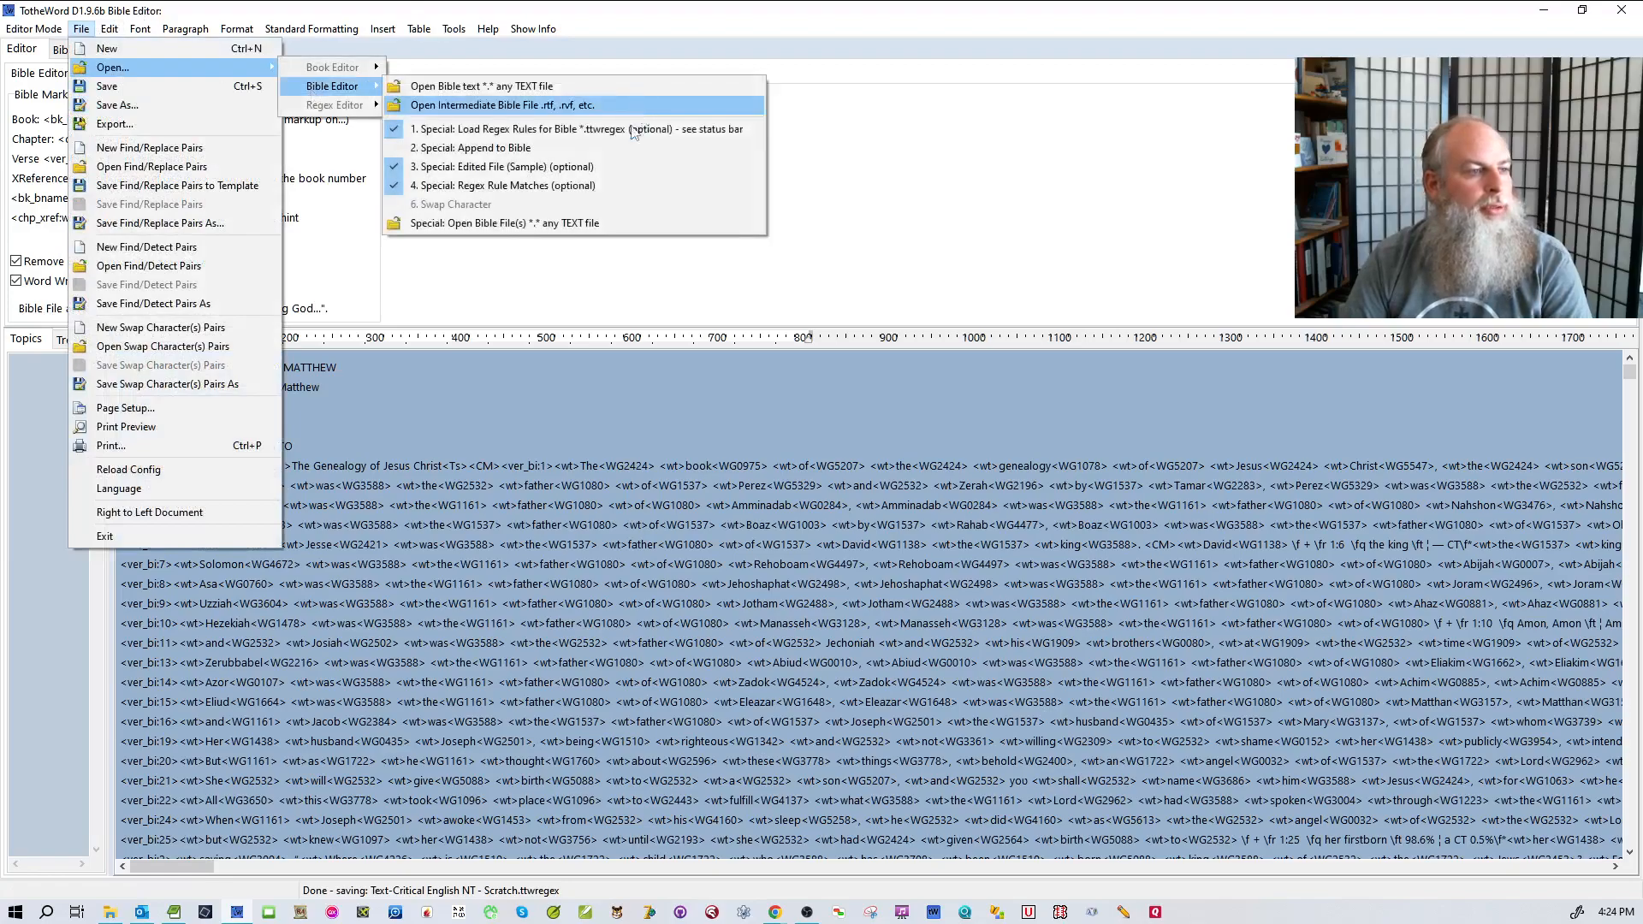
left_click(513, 223)
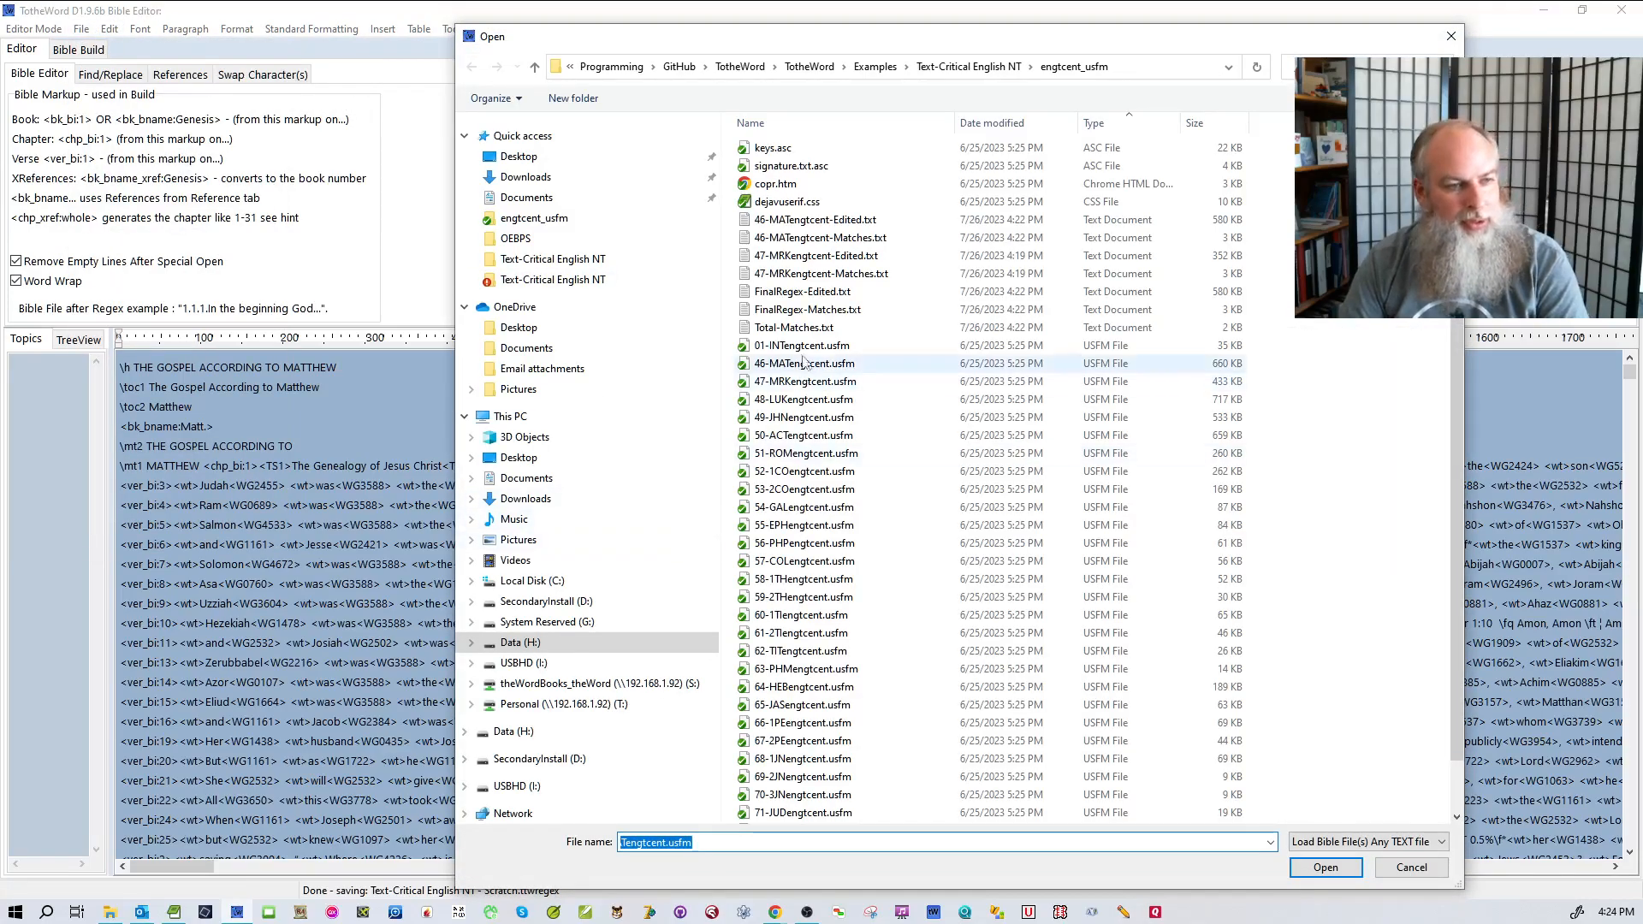
double_click(804, 363)
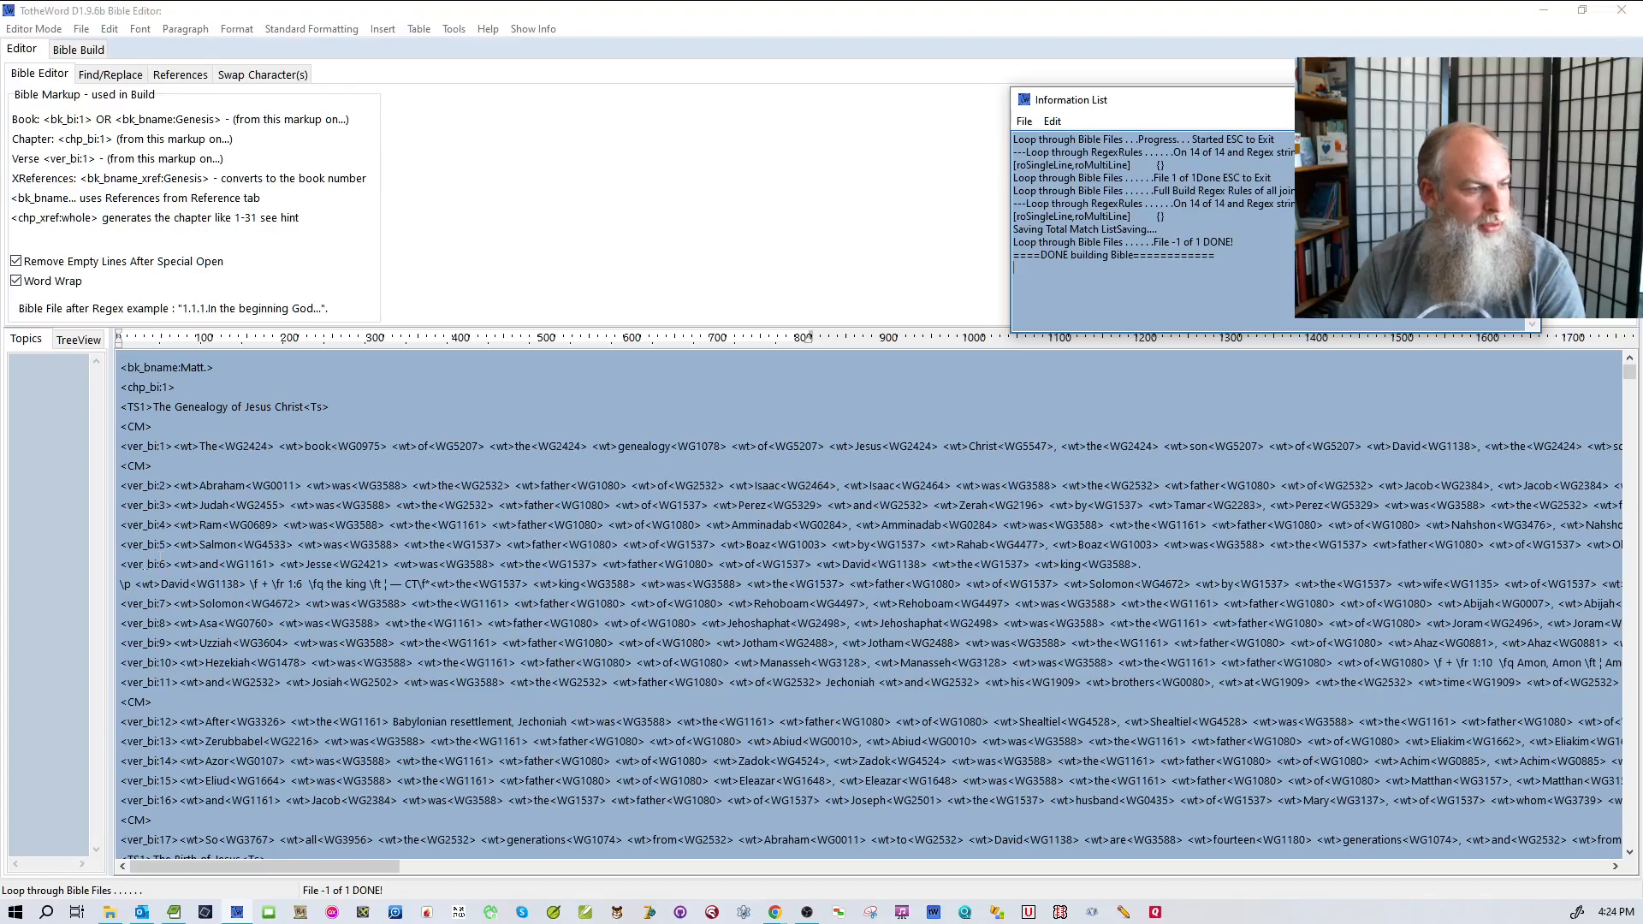
left_click(138, 586)
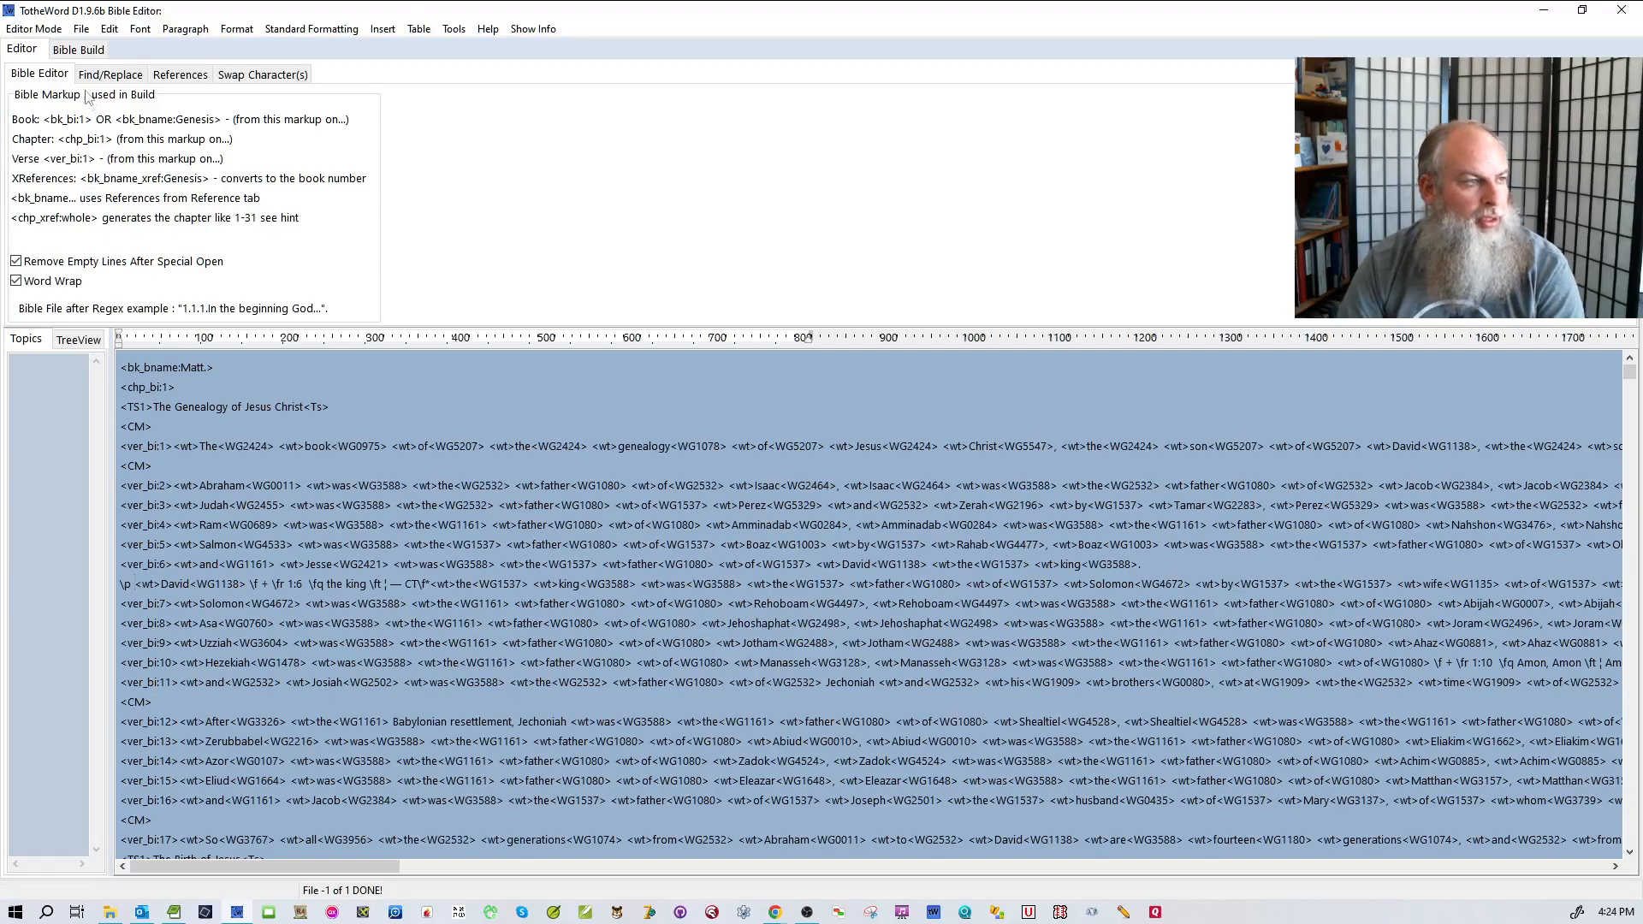
- Return to the Regex Editor and change the \id rule's search pattern to ^*\\id.*?$
left_click(34, 28)
left_click(38, 64)
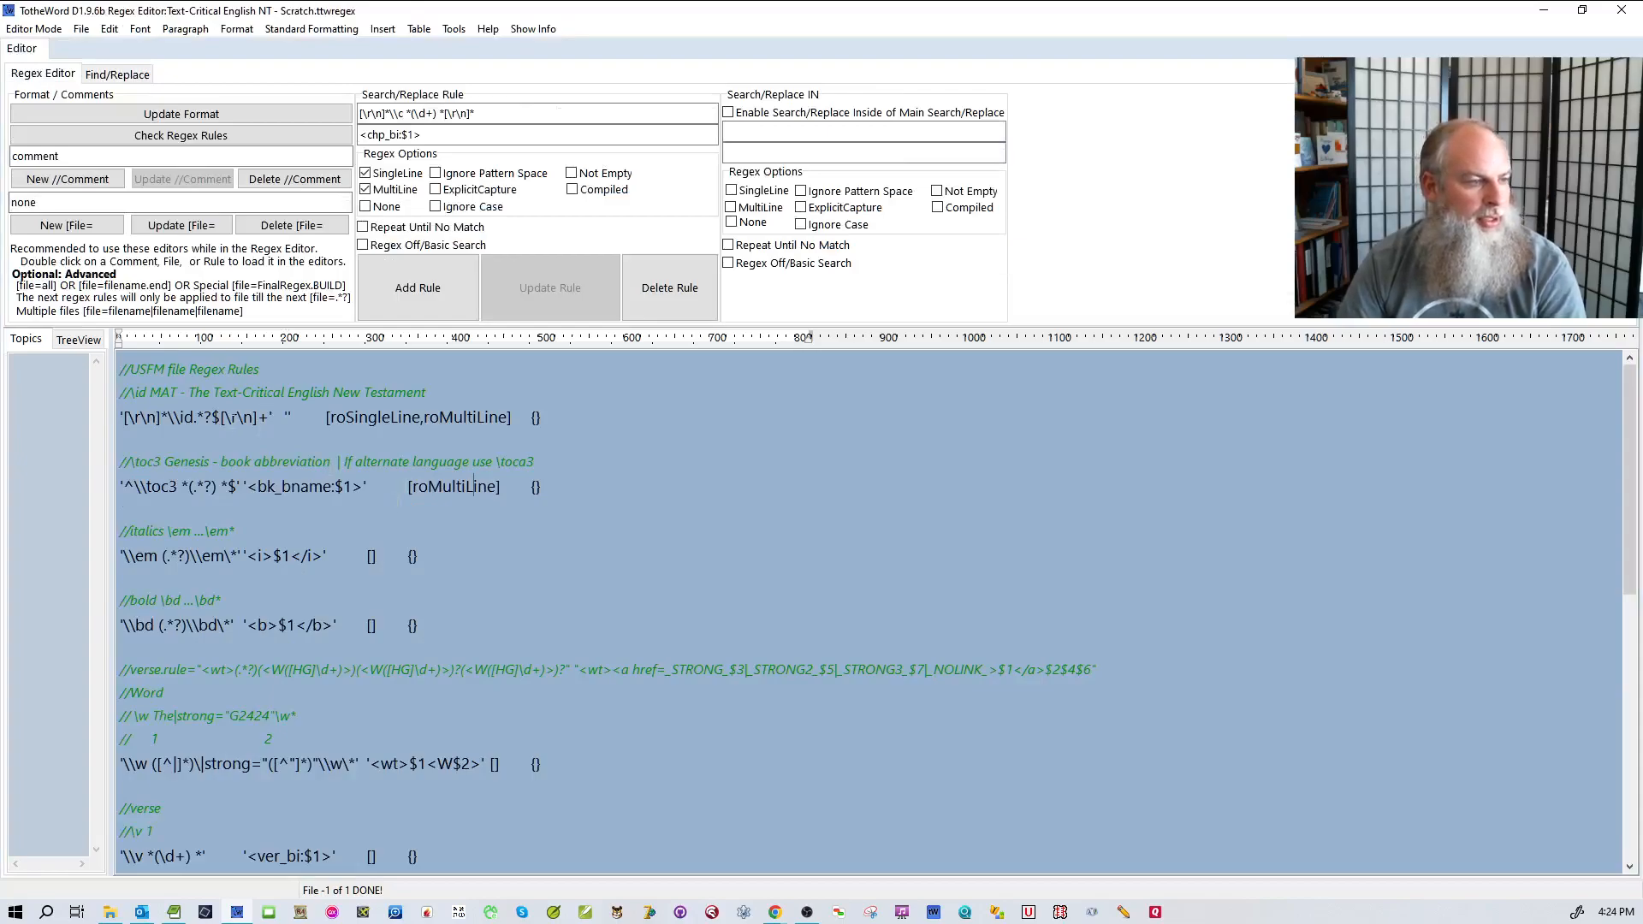
left_click_drag(220, 417, 269, 417)
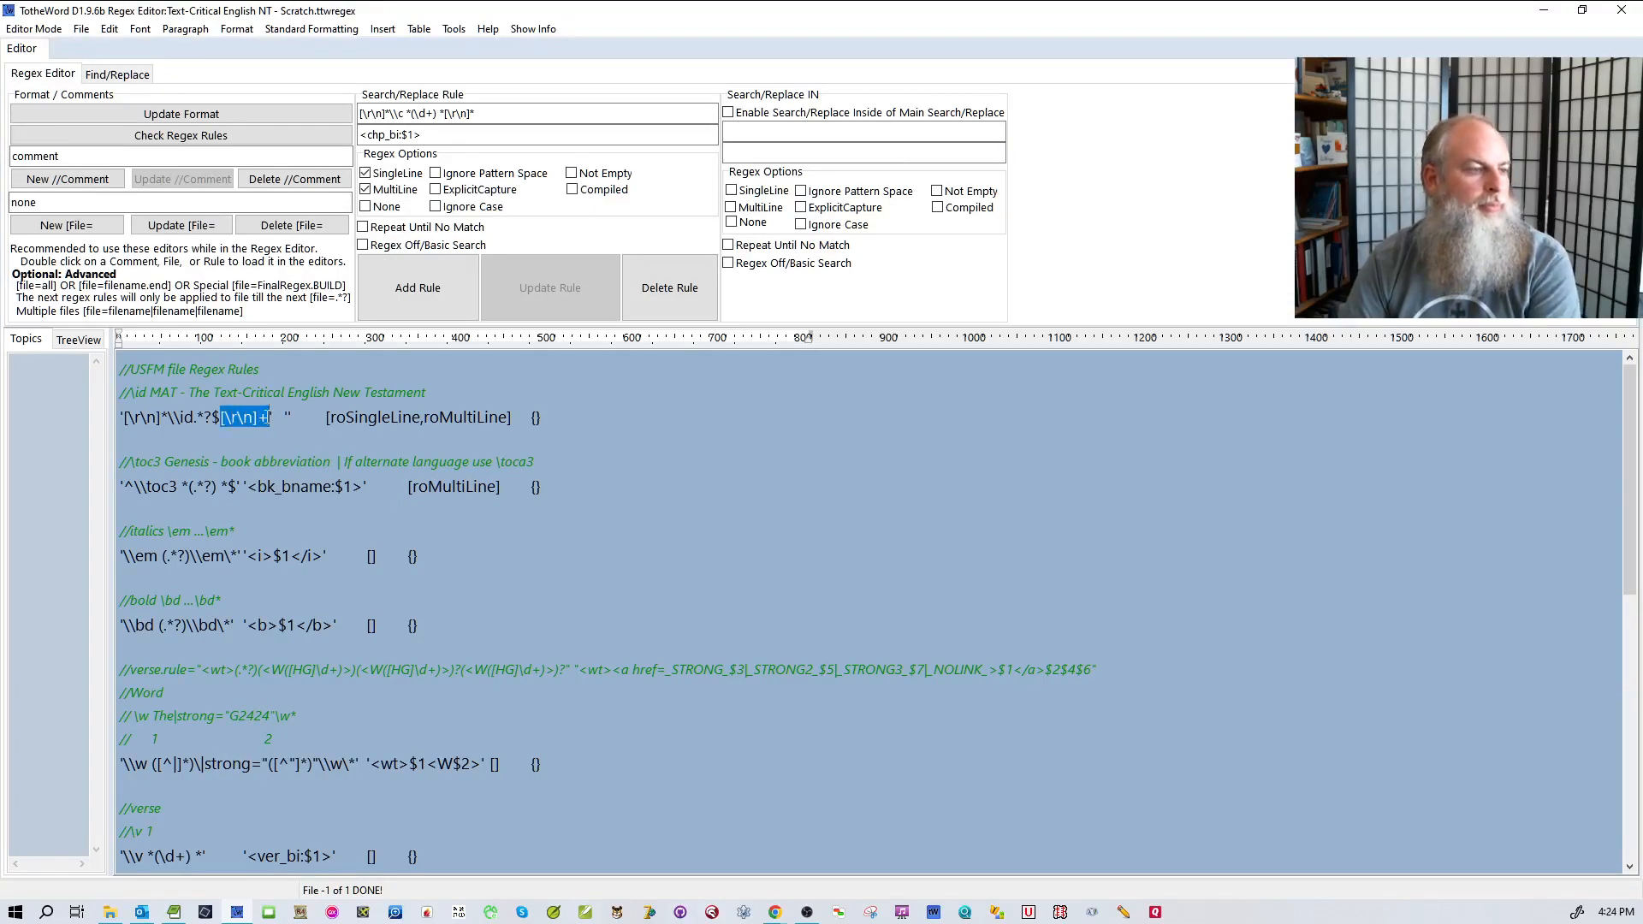
key("Delete")
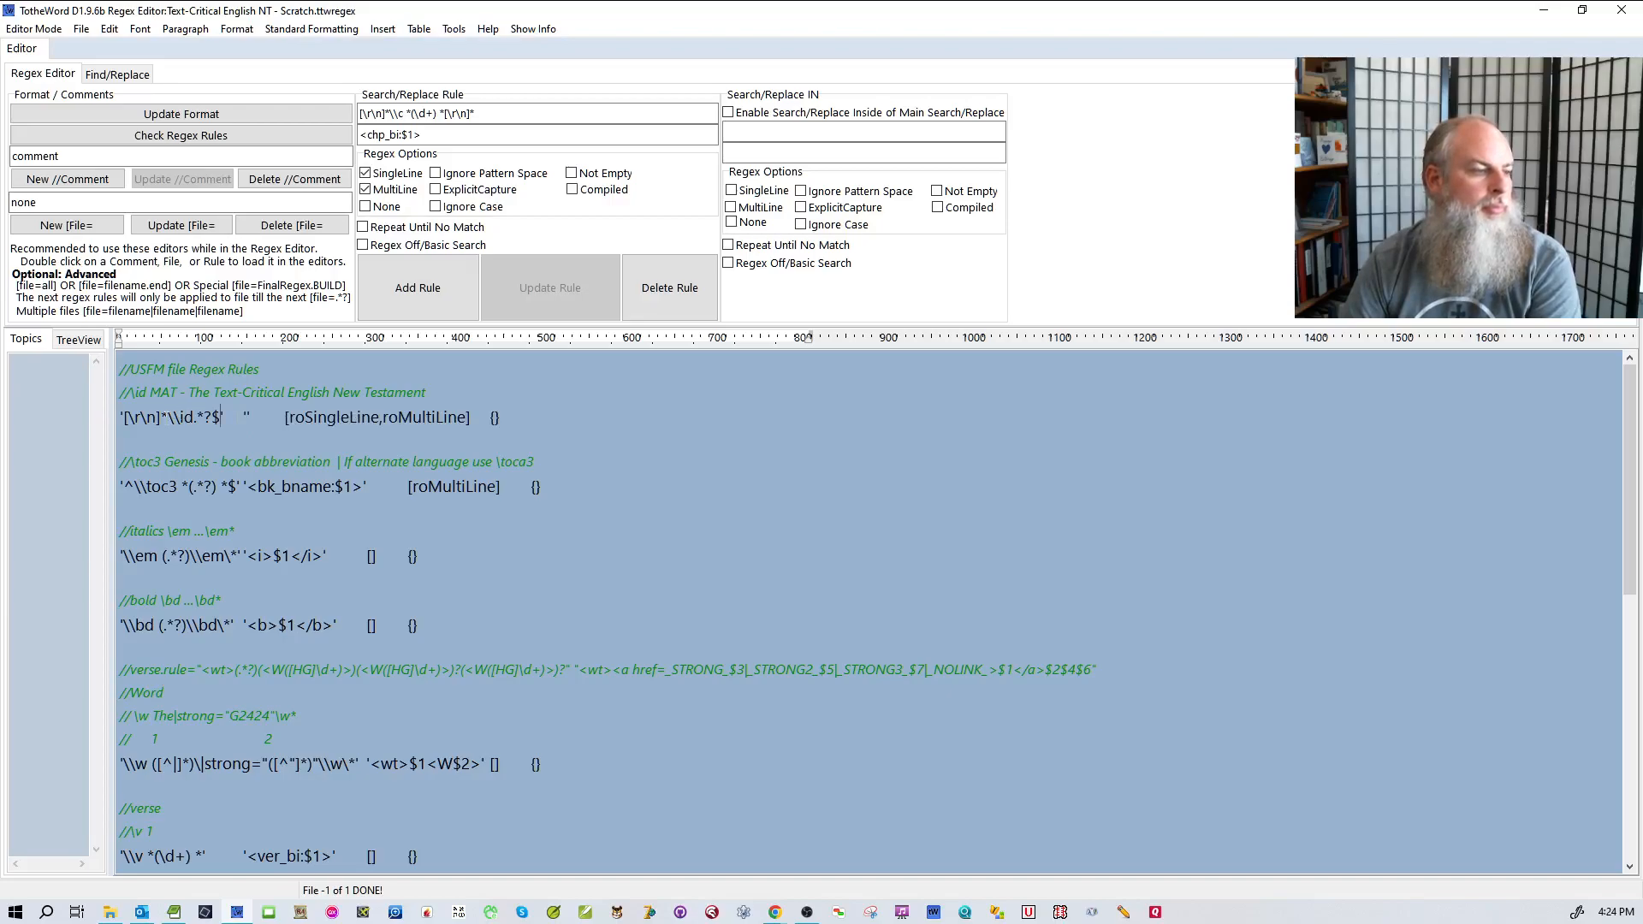
left_click_drag(162, 418, 127, 426)
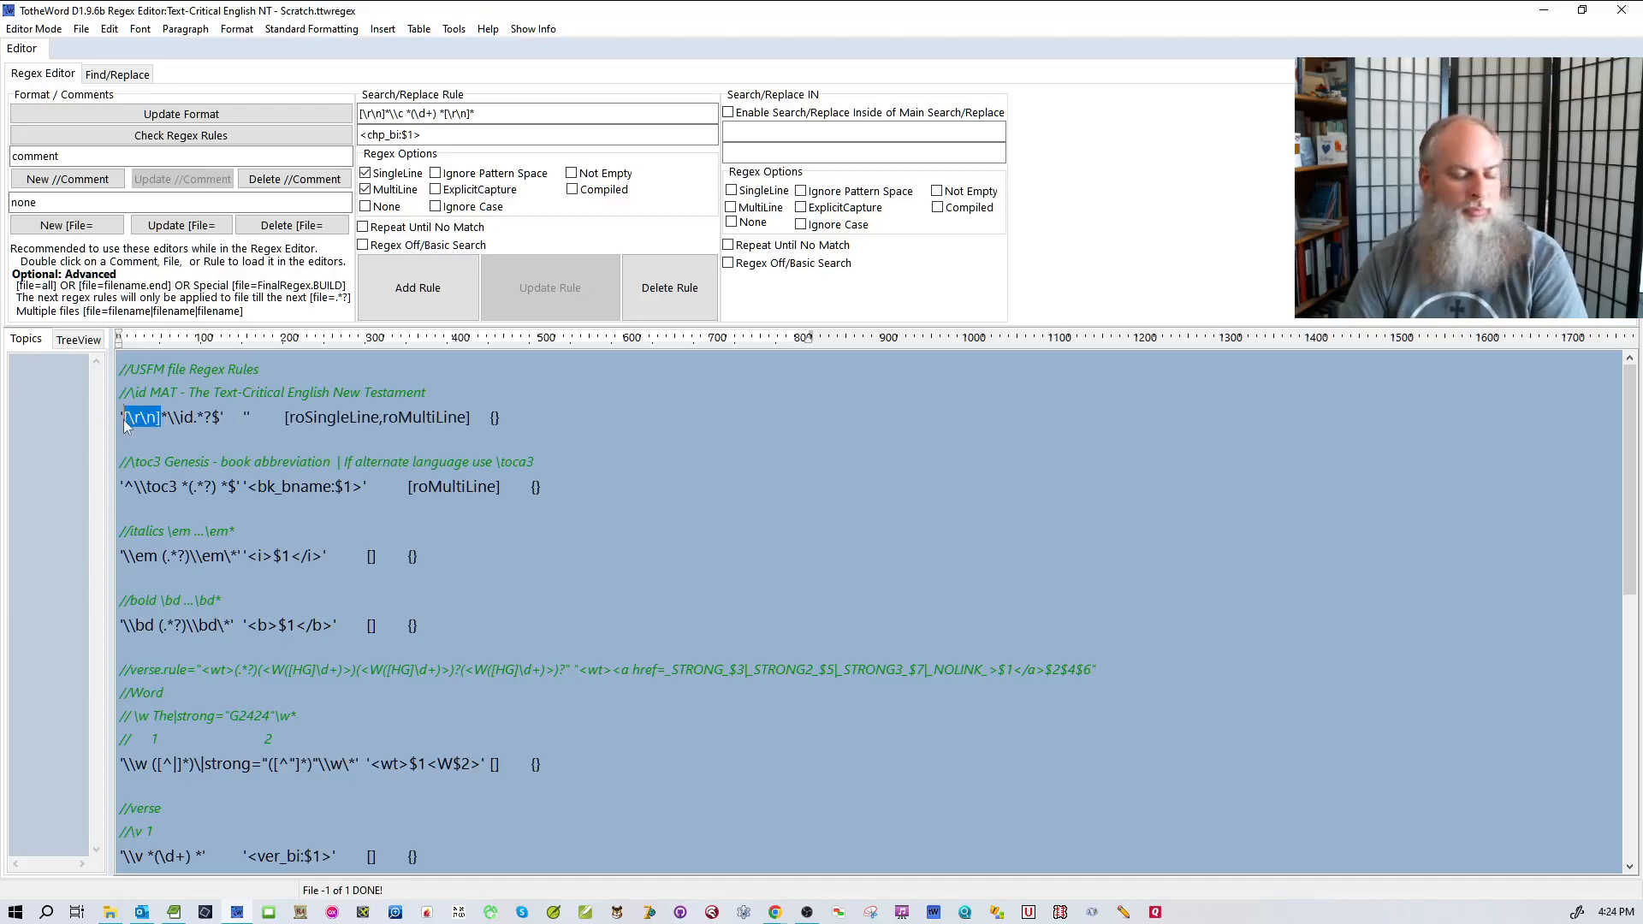
type("^")
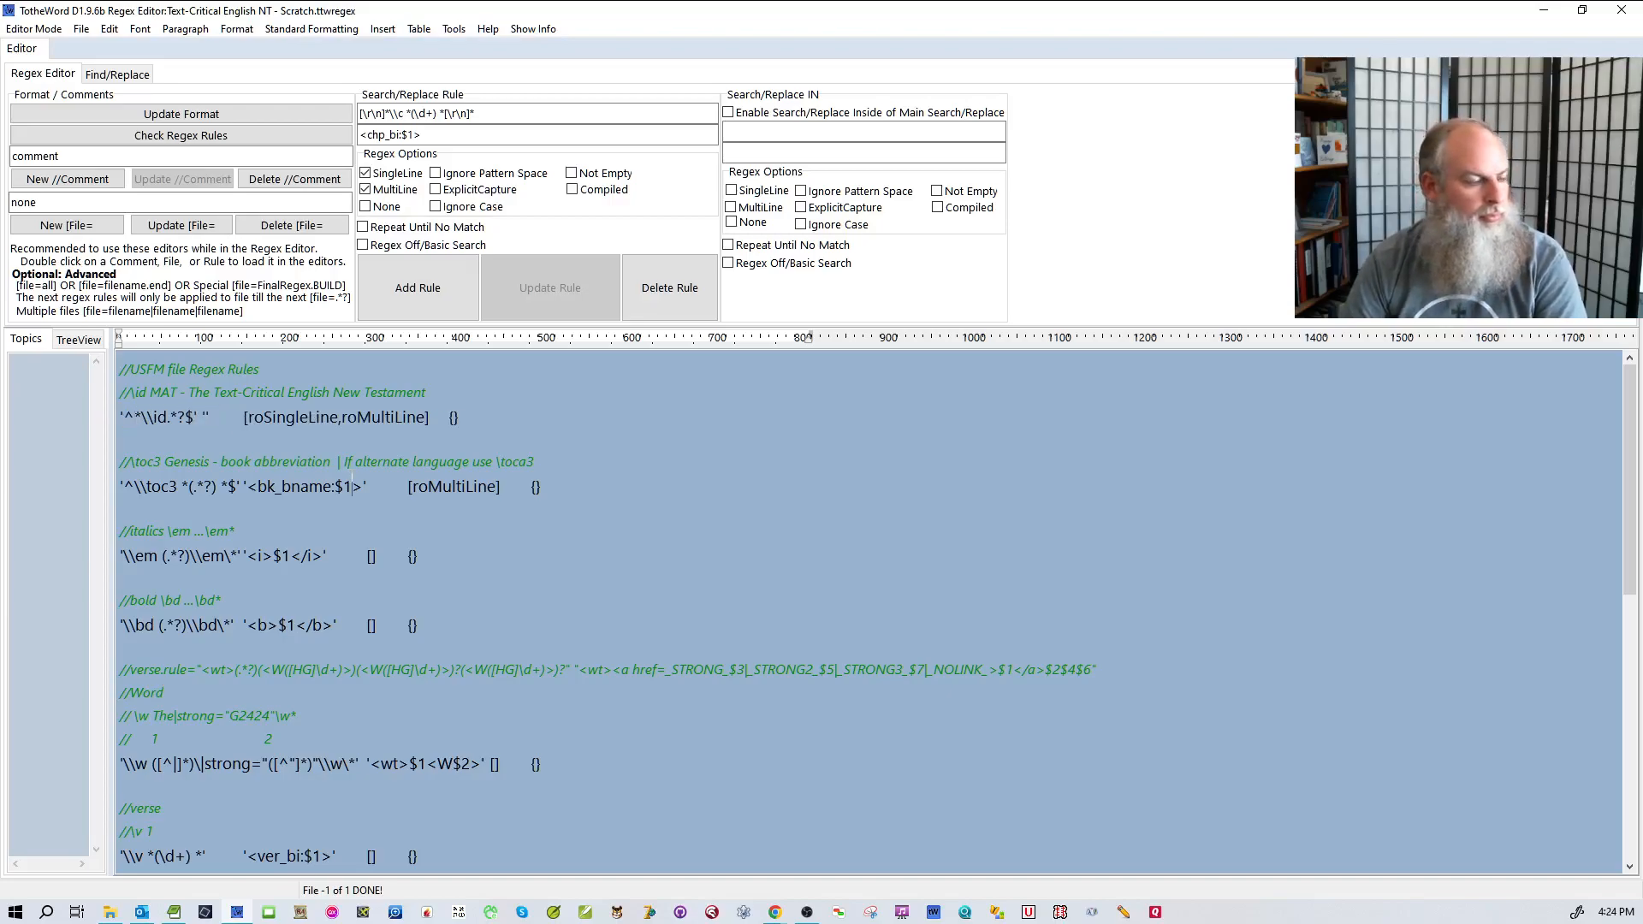
- Try to process 46-MATengtcent.usfm again in the Bible Editor with the edited regex rules
scroll(352, 485, "down", 2)
scroll(430, 467, "up", 2)
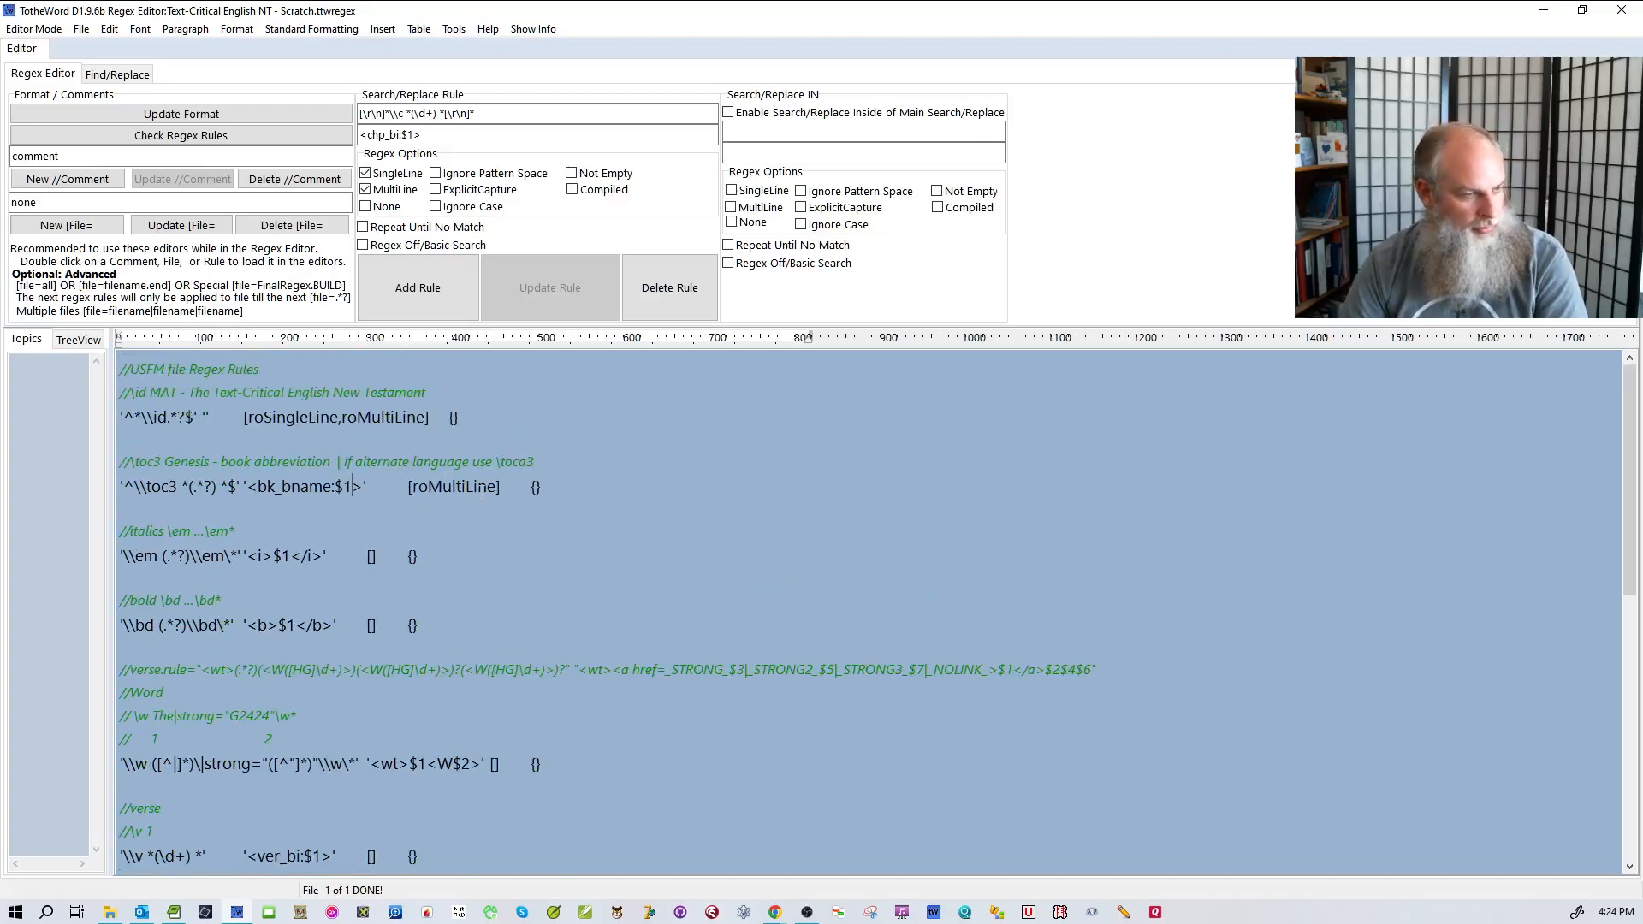
scroll(482, 489, "down", 1)
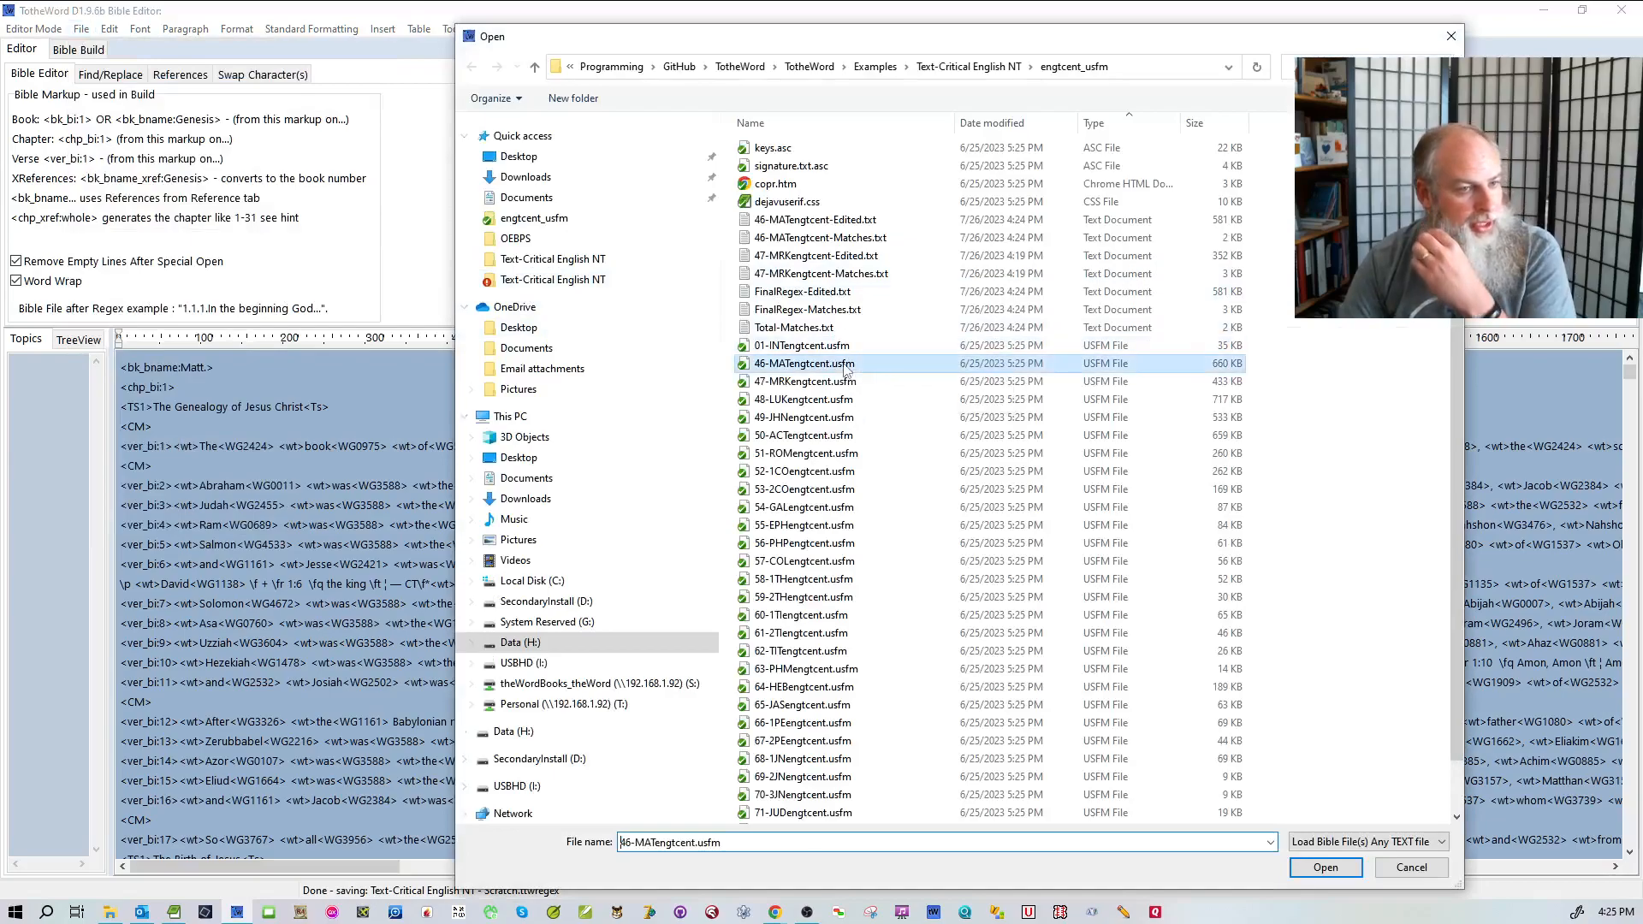
key("Return")
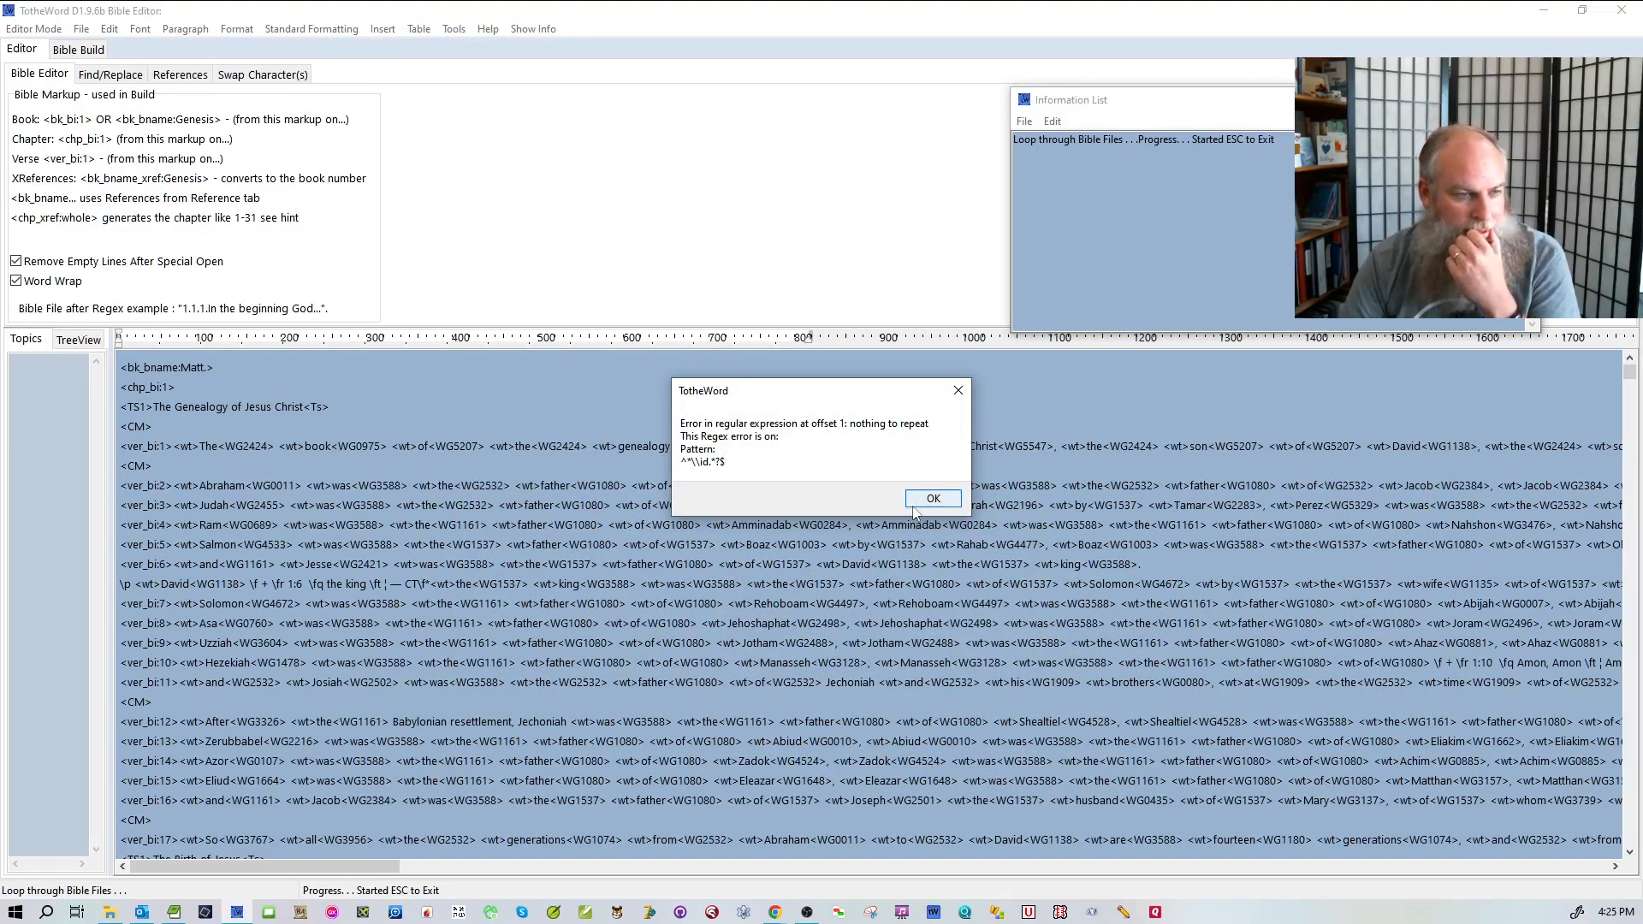
left_click(932, 498)
- Switch to the Book Editor and examine the original USFM markers in the Matthew text
left_click(25, 28)
left_click(19, 49)
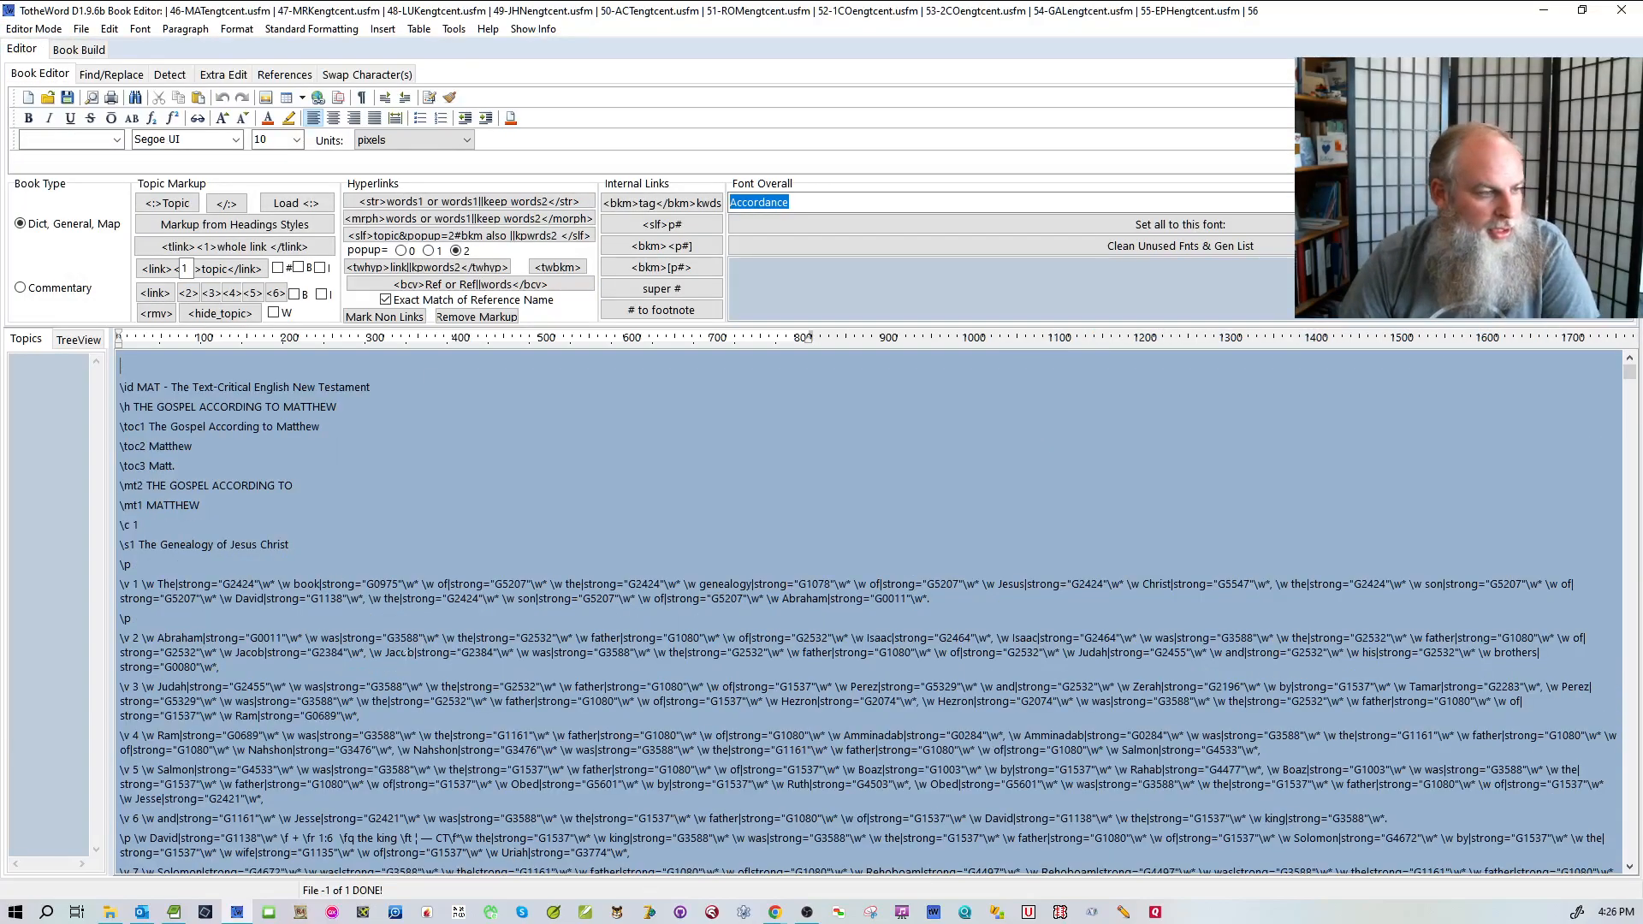
scroll(291, 653, "down", 2)
- Switch to the Bible Editor without saving Untitled.rtf and process 46-MATengtcent.usfm with the special Bible file open
left_click(32, 29)
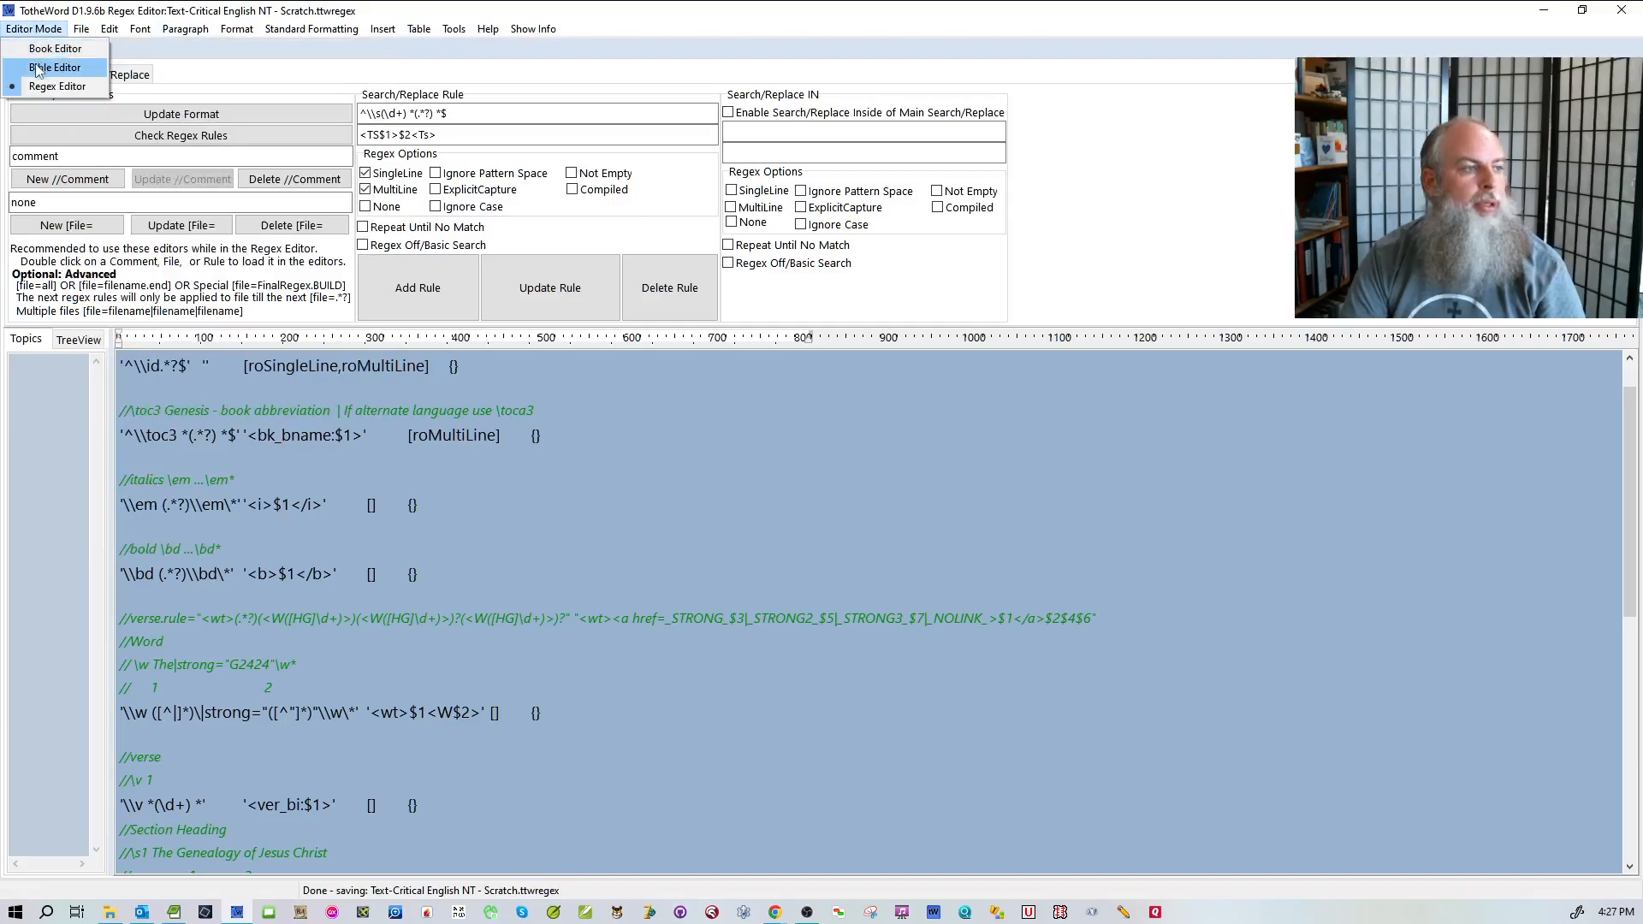
left_click(36, 66)
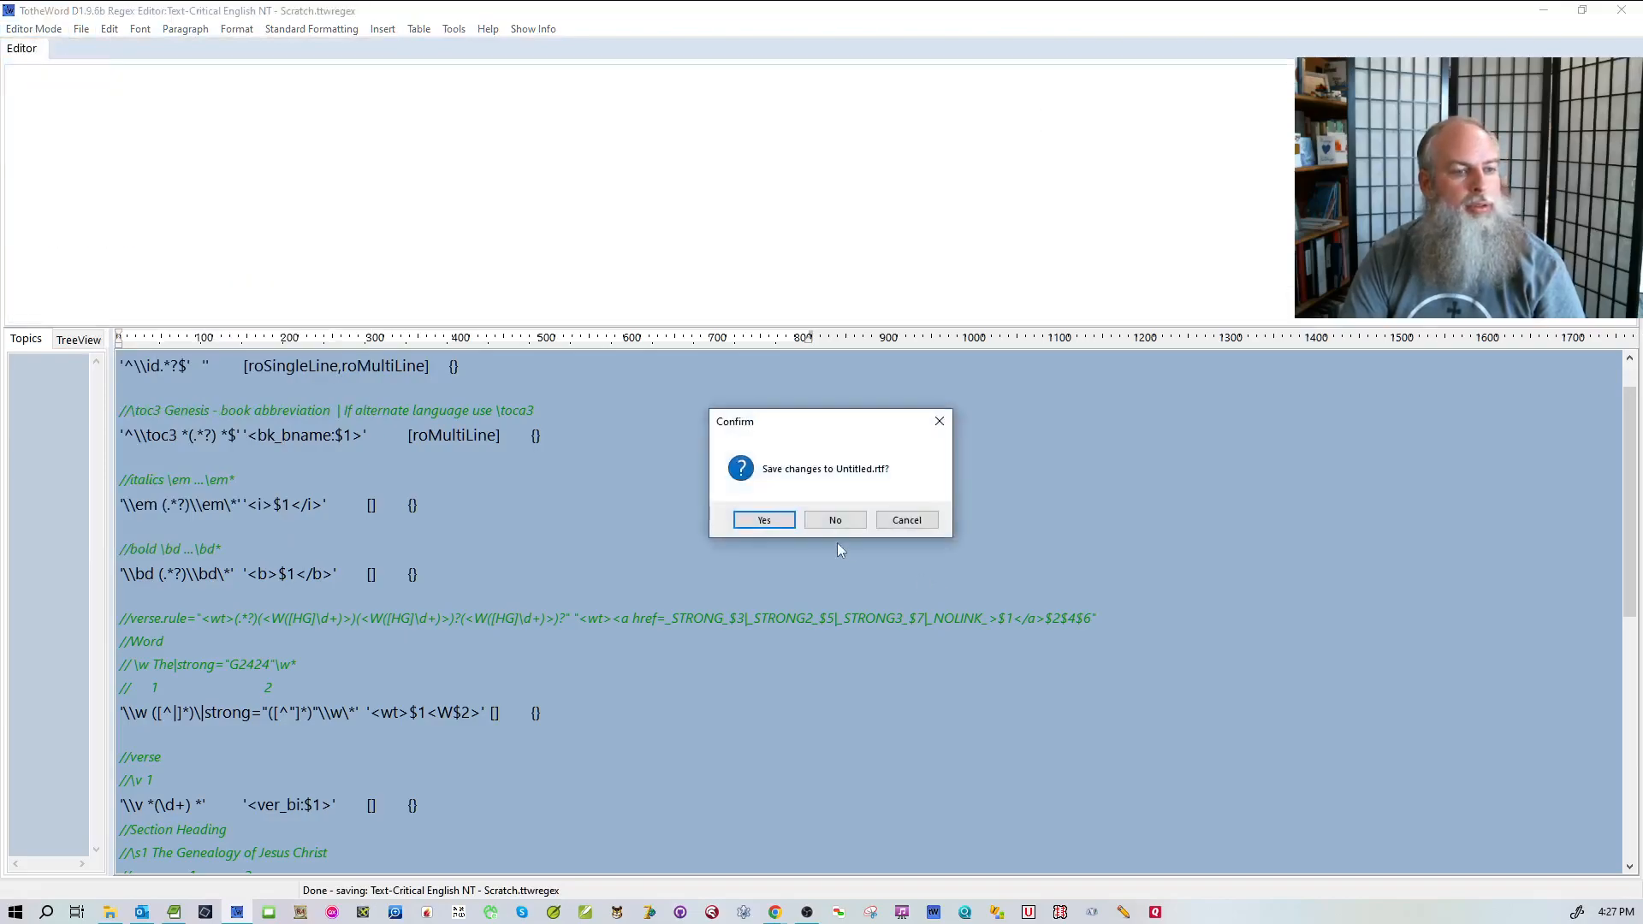
left_click(824, 520)
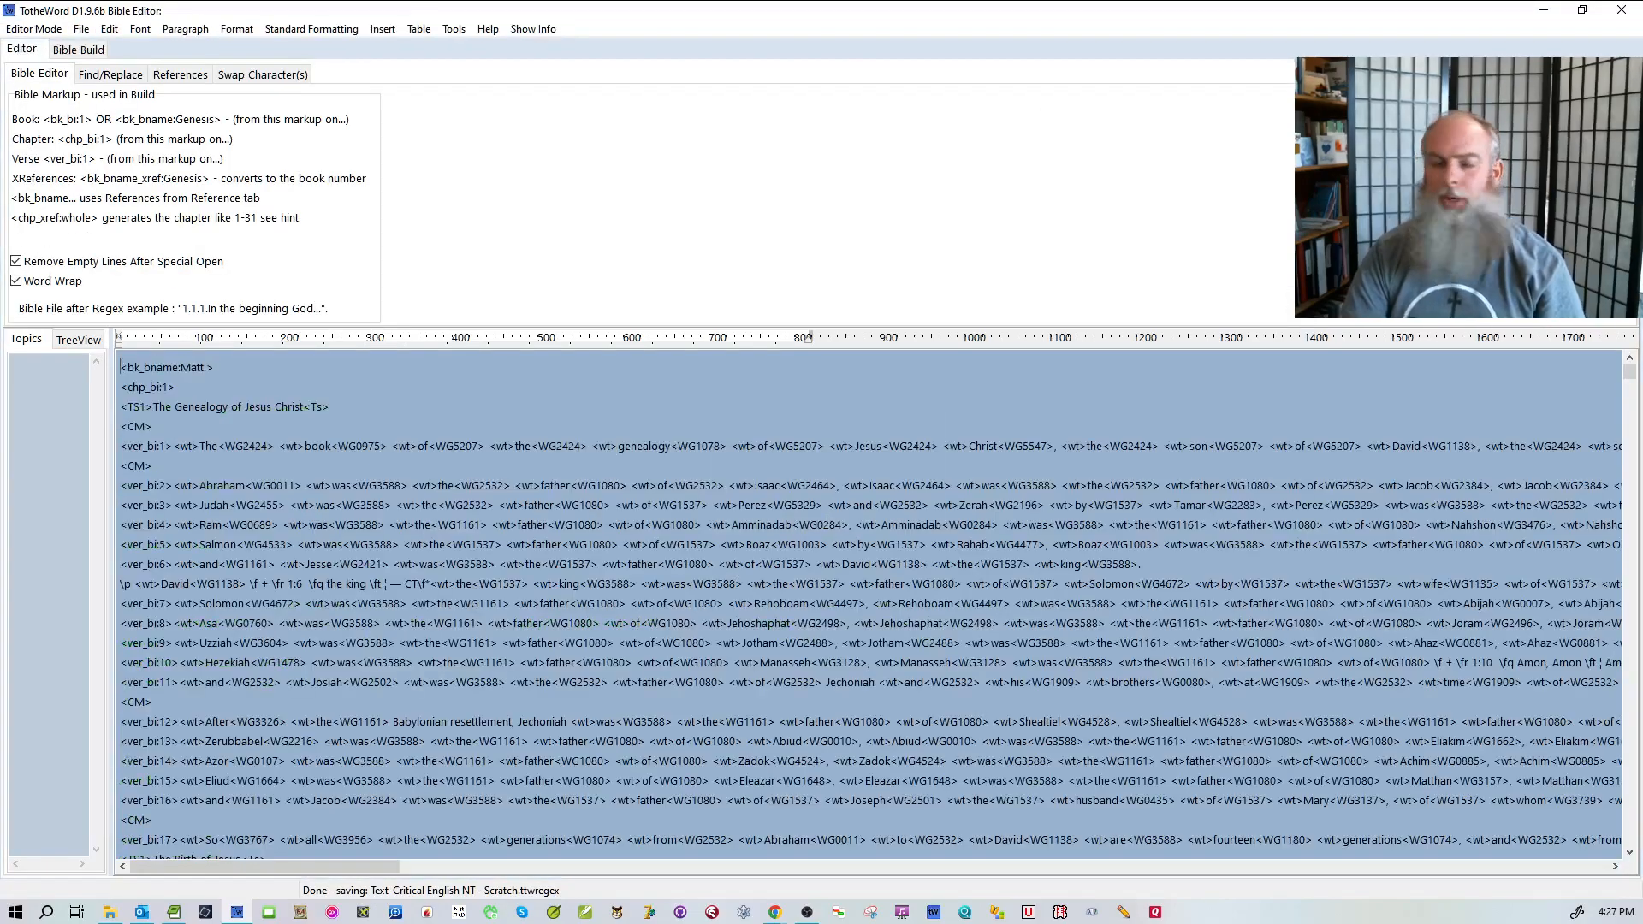
left_click(81, 29)
mouse_move(128, 67)
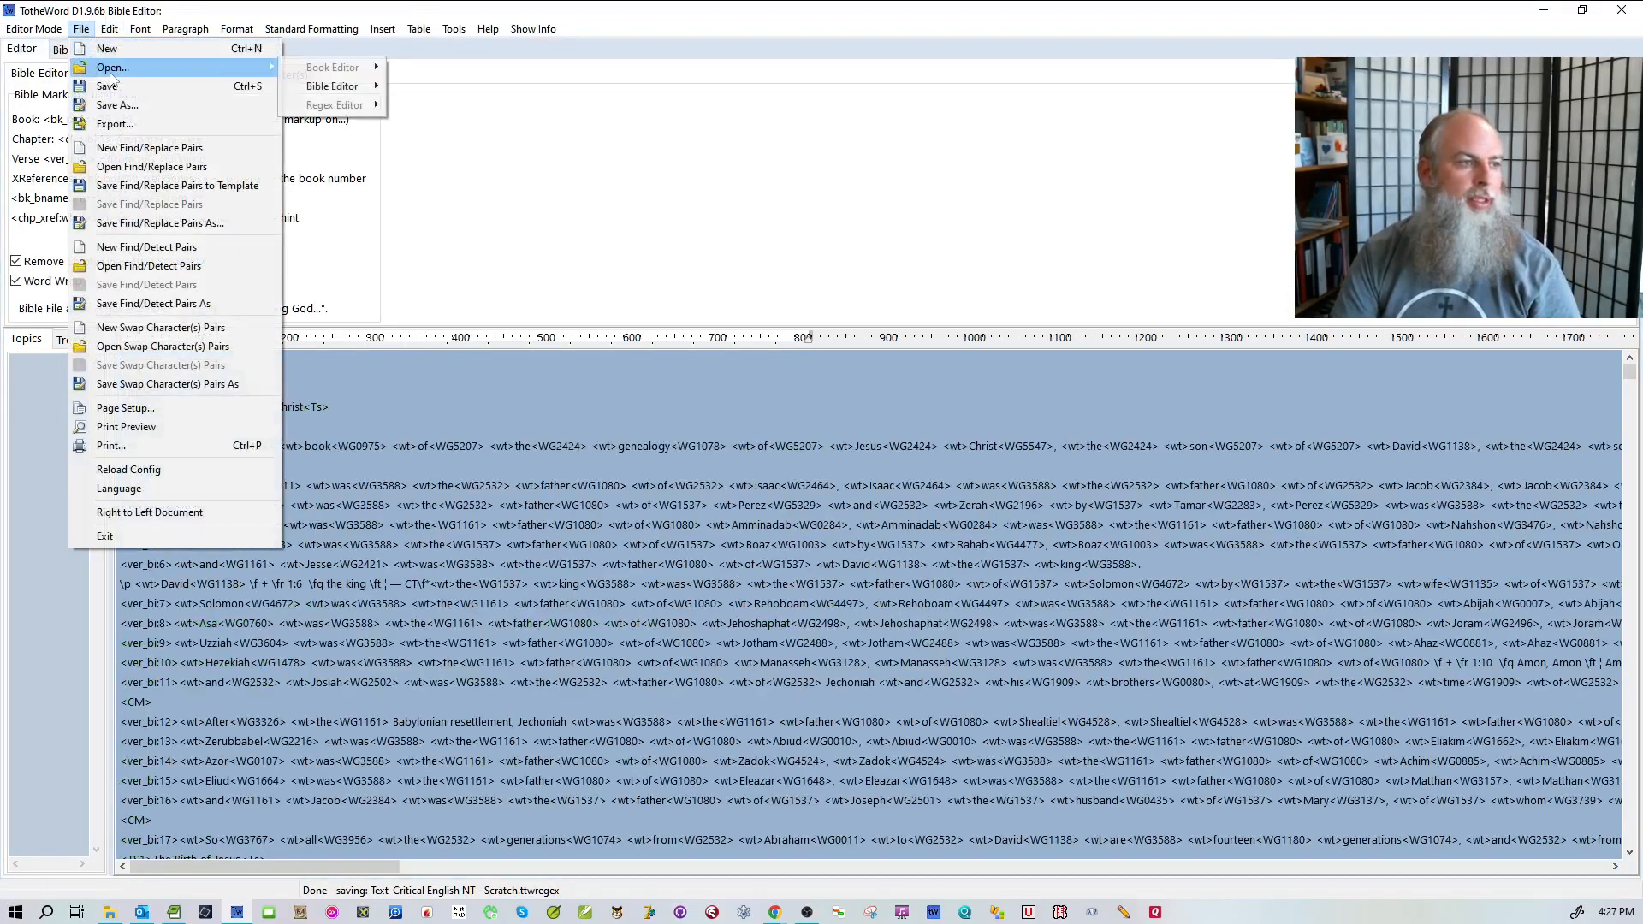
mouse_move(309, 95)
left_click(551, 222)
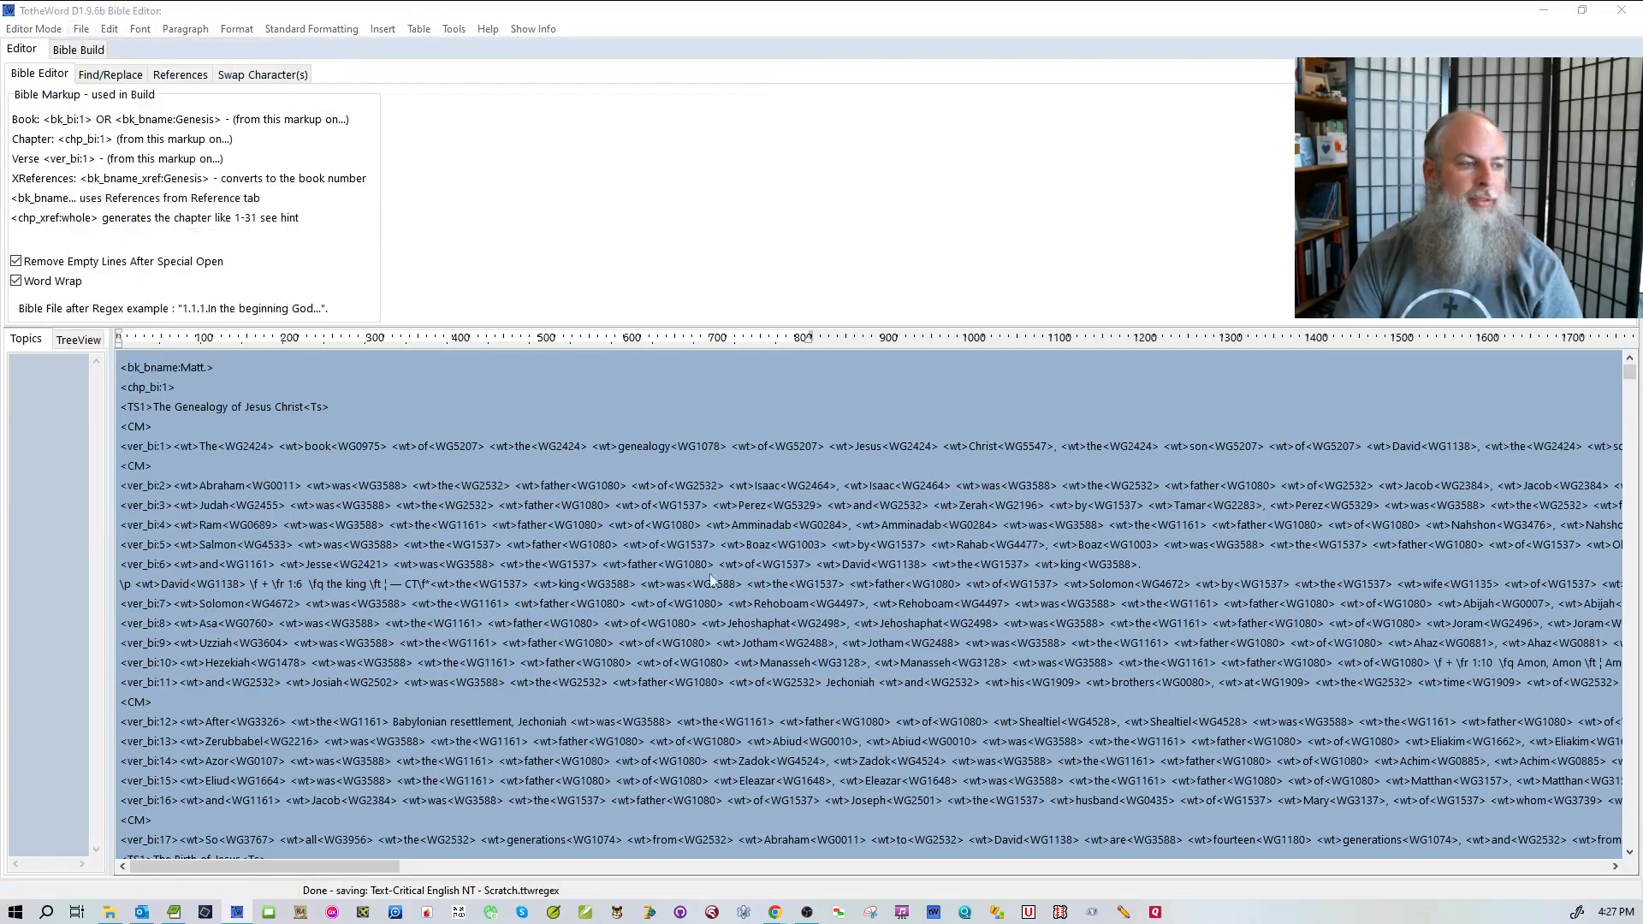
double_click(801, 365)
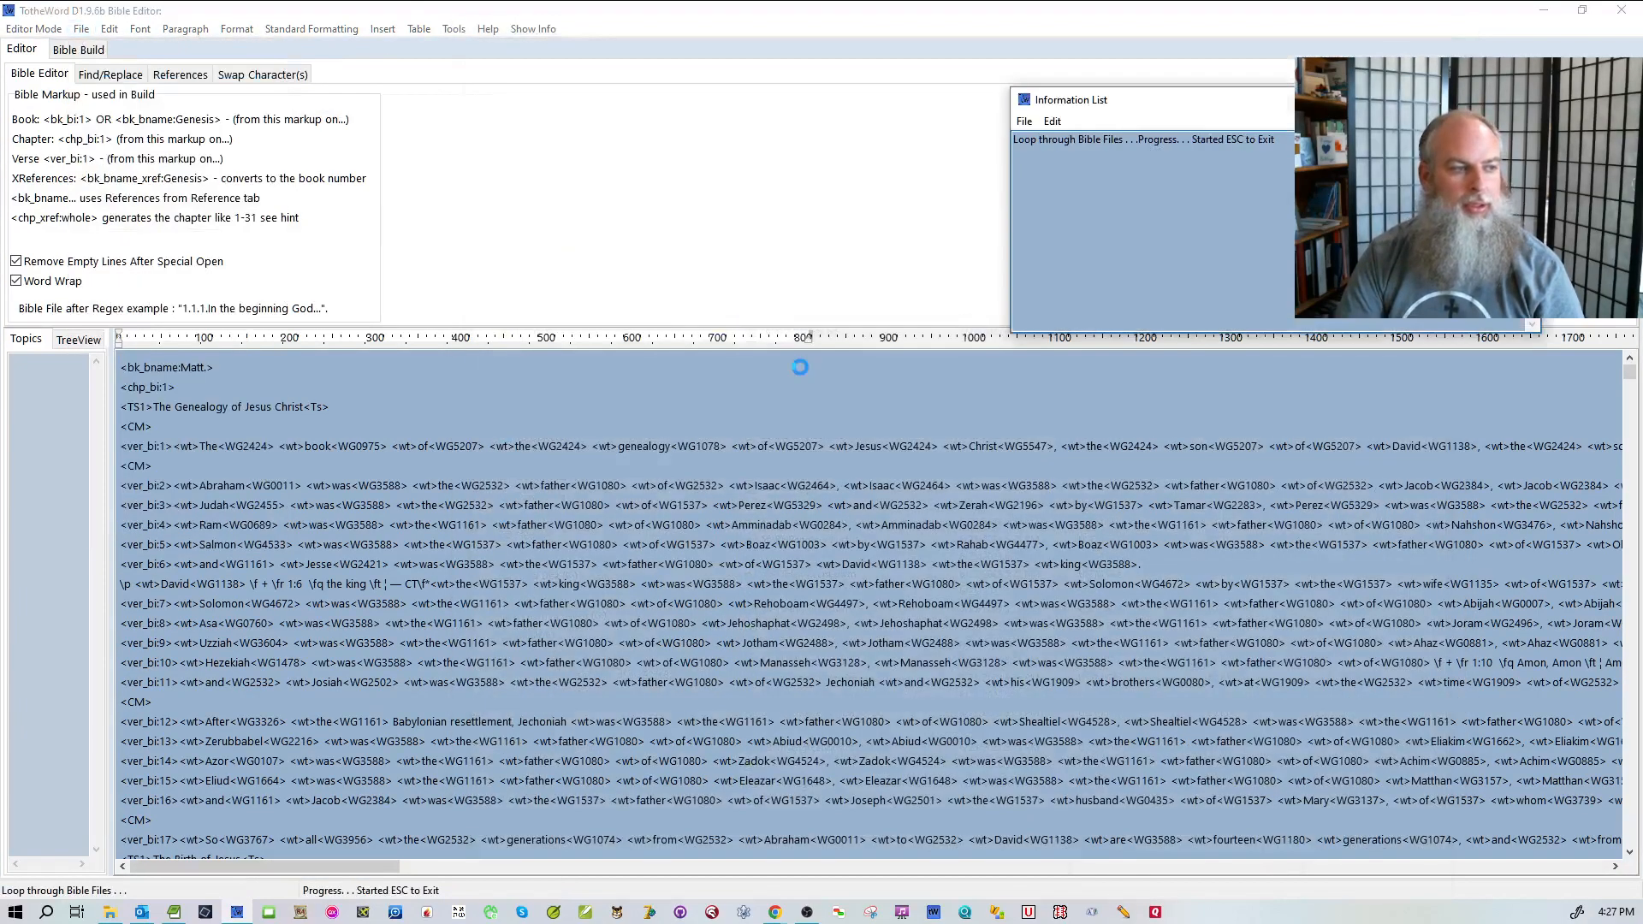
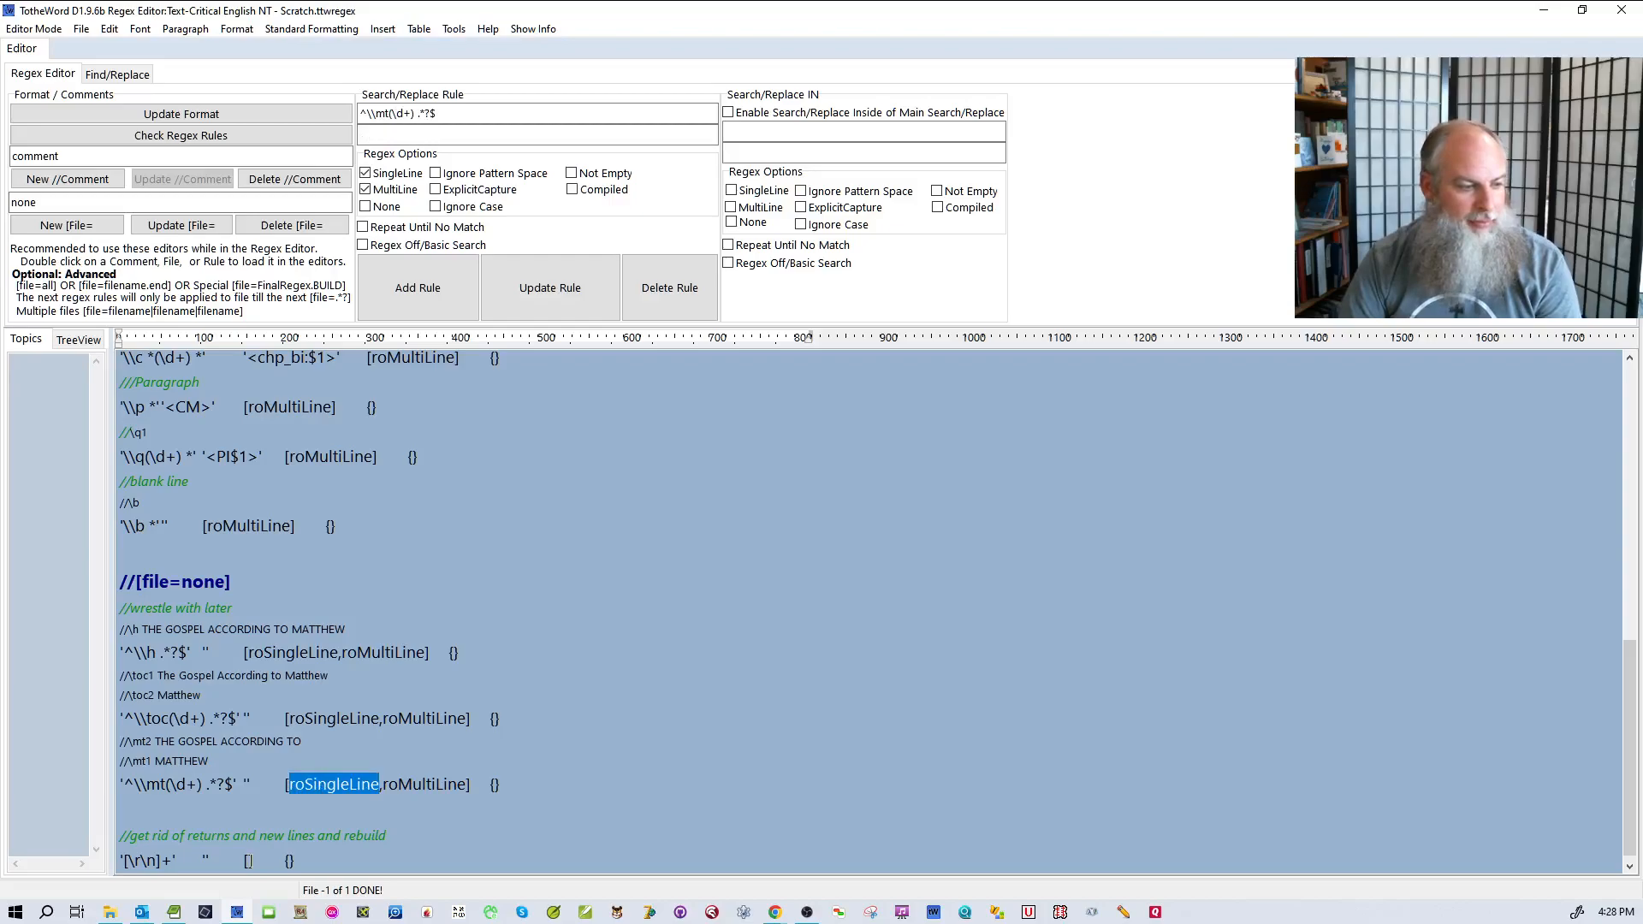
- Add the roSingleLine option to the final [\r\n]+ rule and a rule below it that replaces SIMPLE RELOAD FILE with SIMPLE RELOAD FILE
left_click(249, 852)
type("roSingleLine")
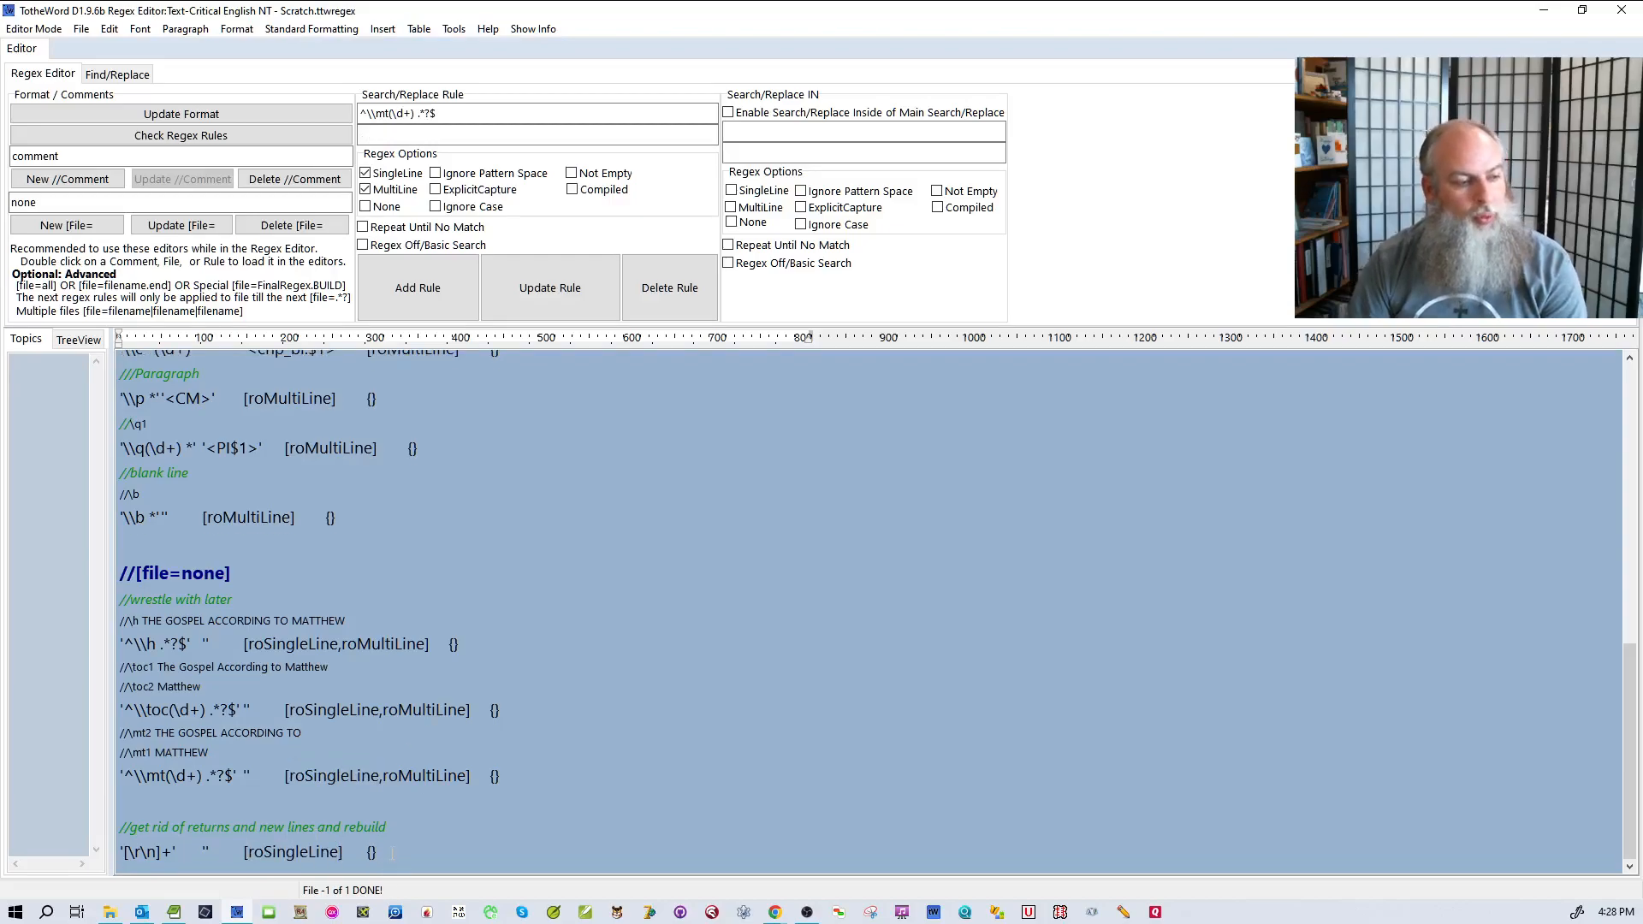
key("Return")
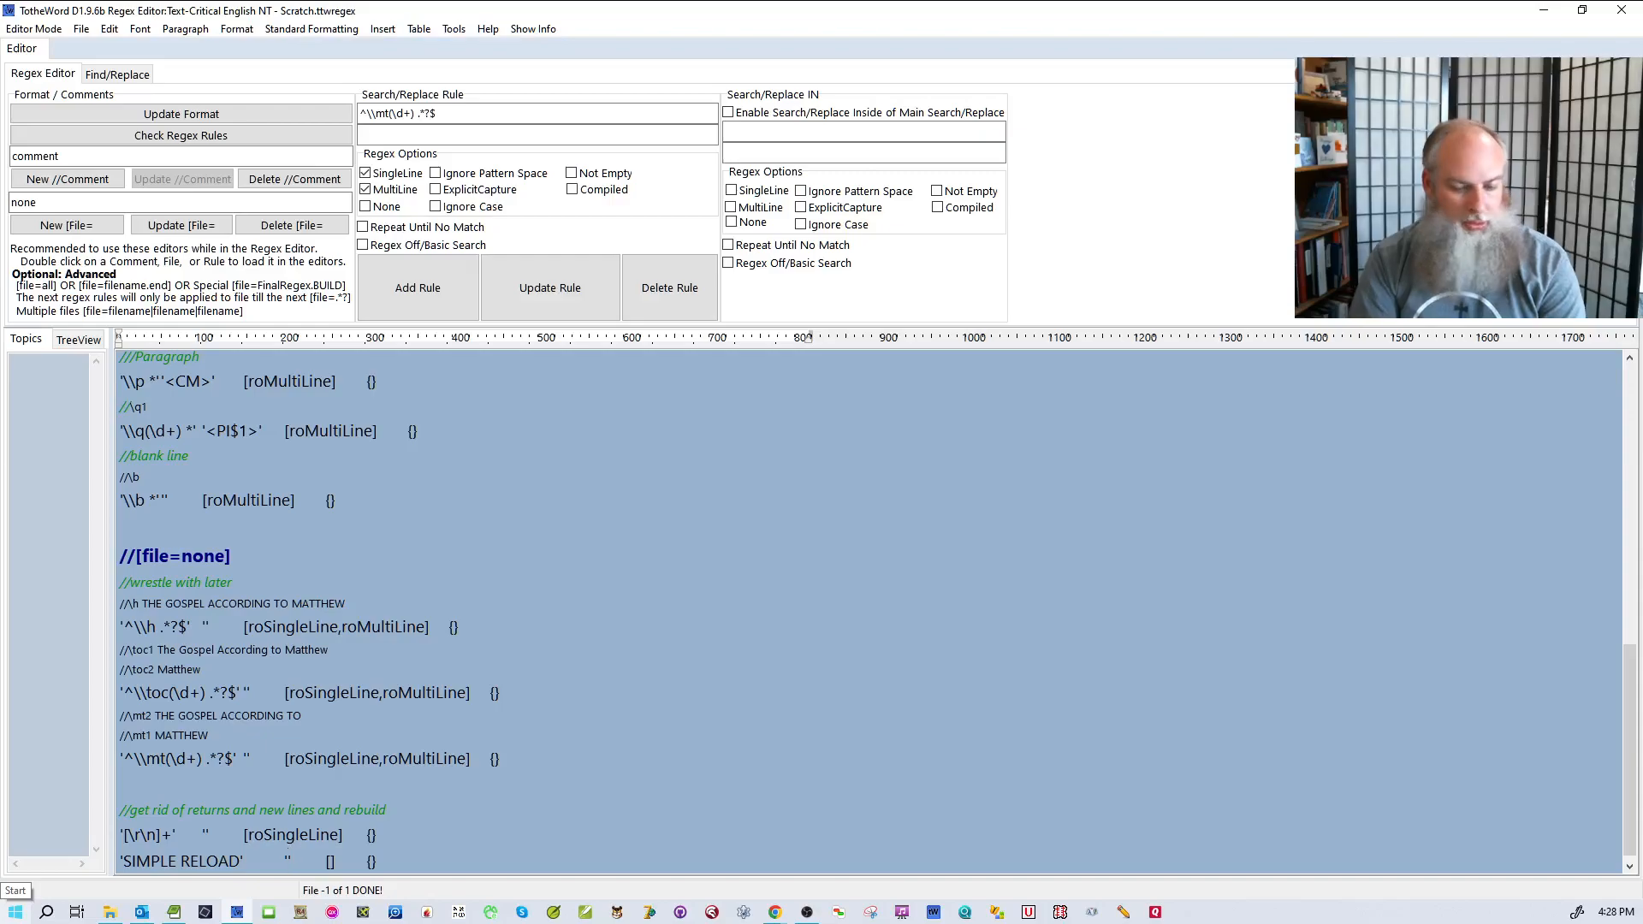
type("SIMPLE RE")
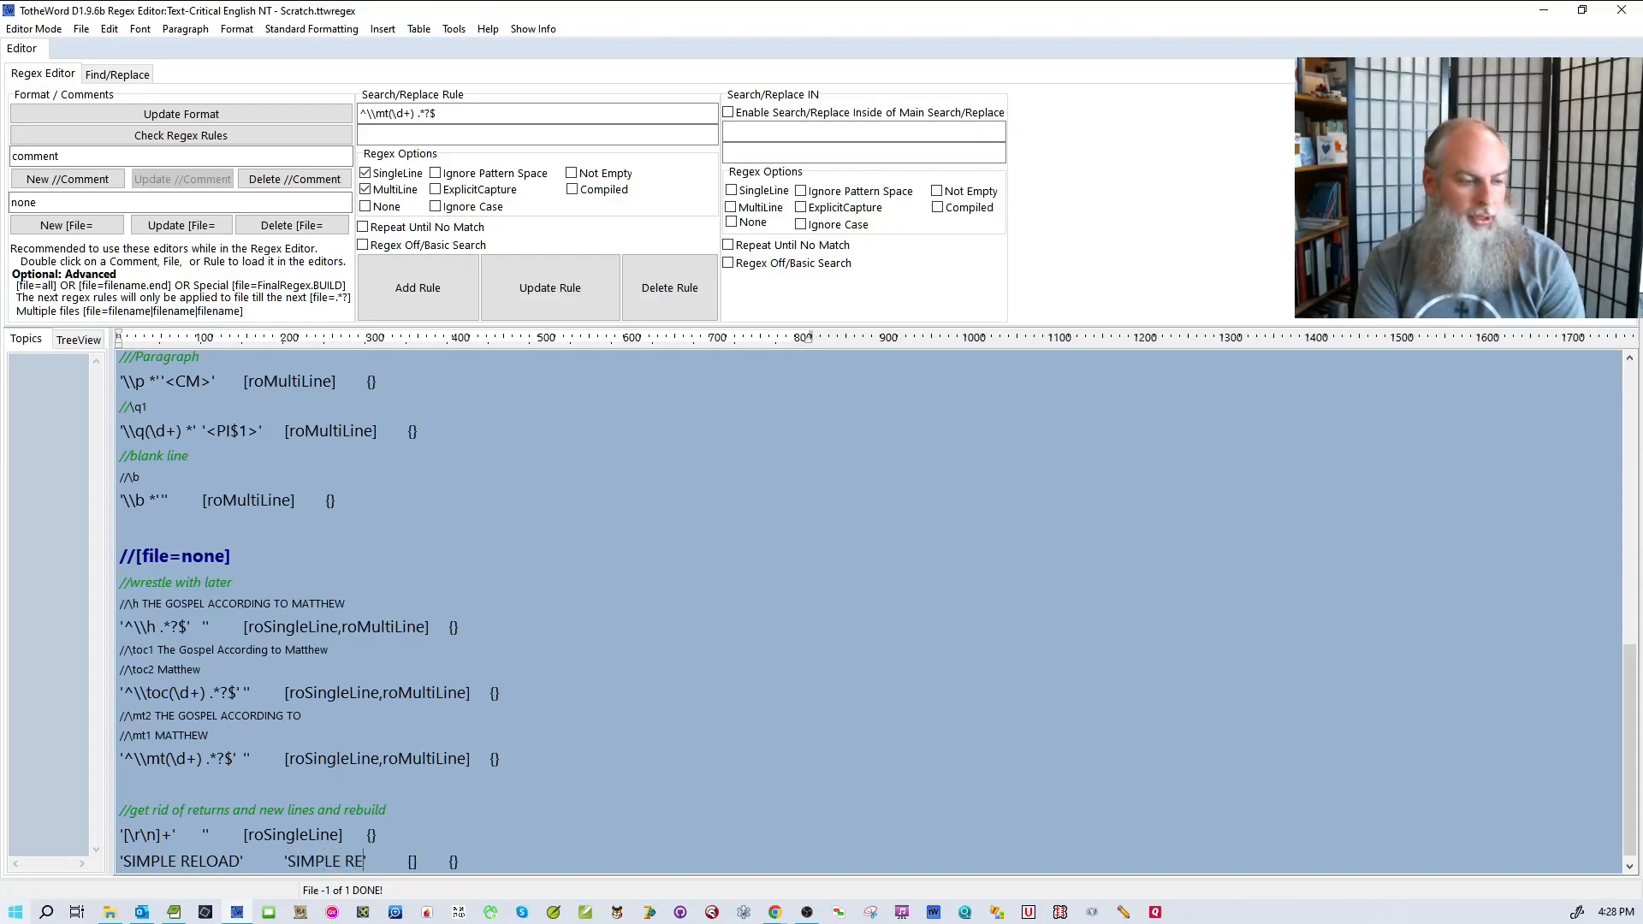
type("LOAD FILE")
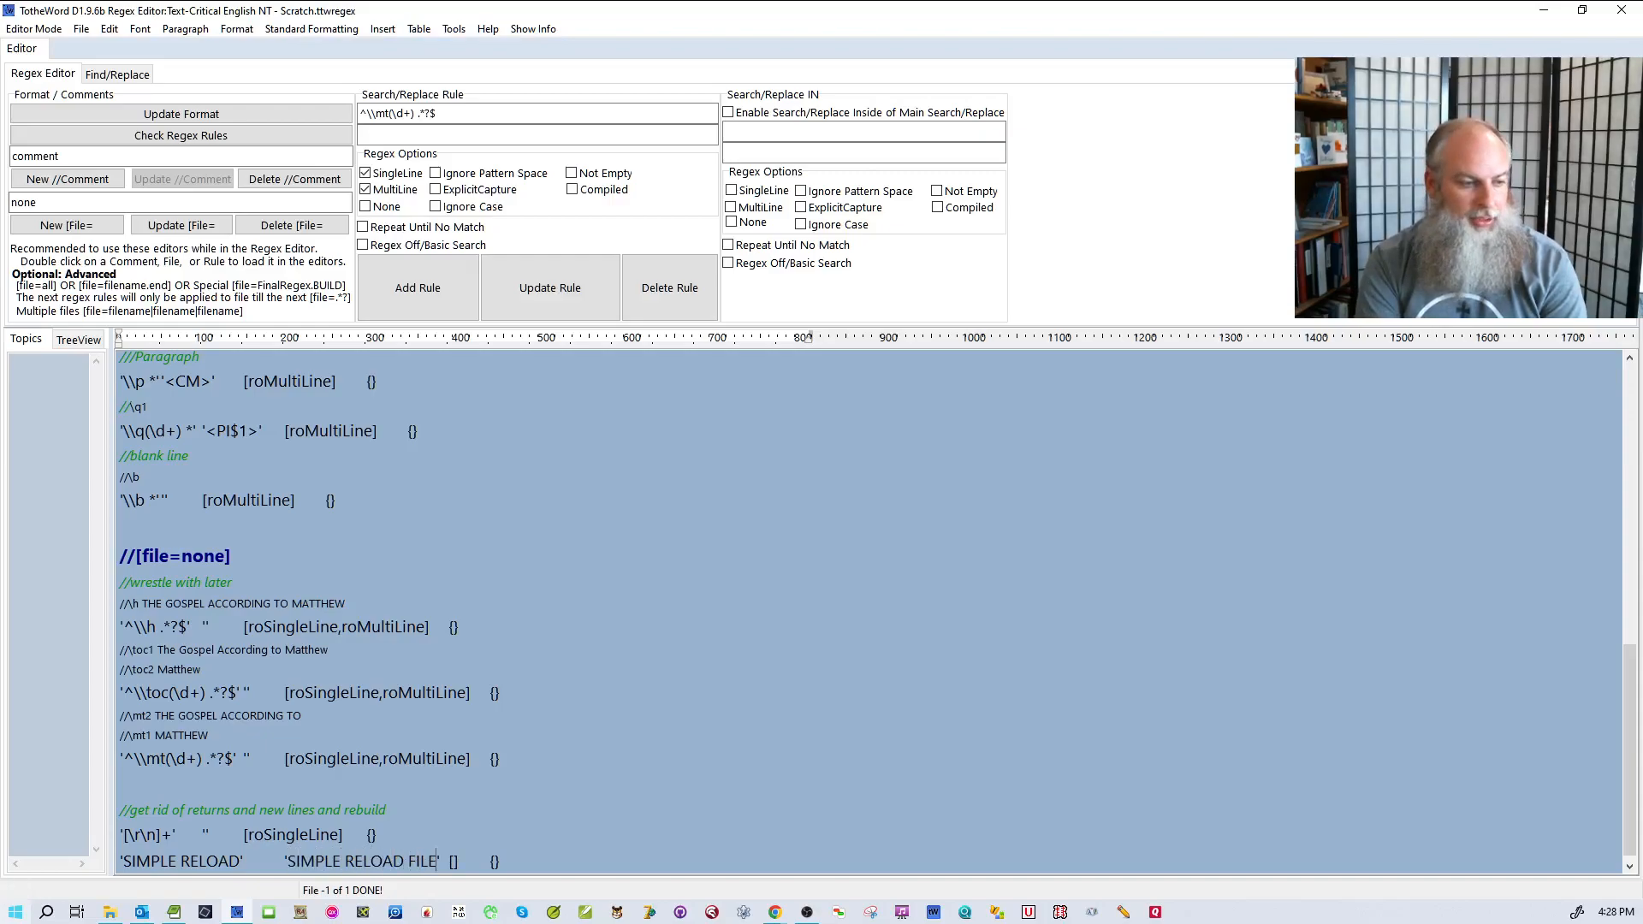
key("ctrl+Right")
key("ctrl+Right")
type("FILE")
double_click(295, 835)
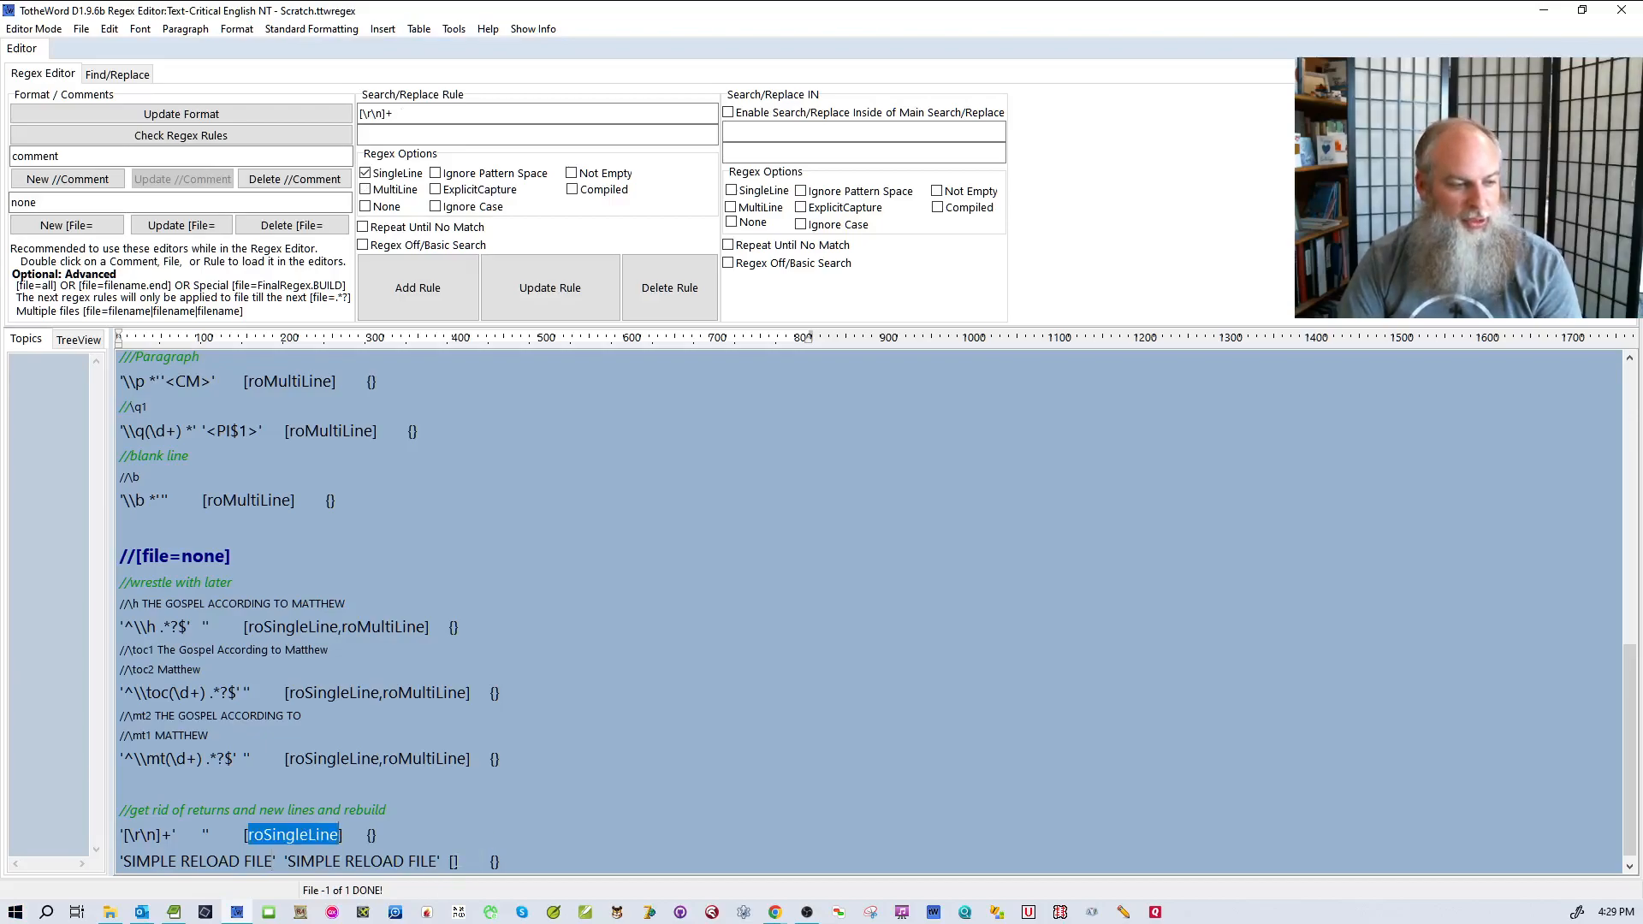
- Add the roSingleLine option to the final SIMPLE RELOAD FILE rule, copied from the [\r\n]+ rule above it
key("ctrl+c")
left_click(453, 862)
key("ctrl+v")
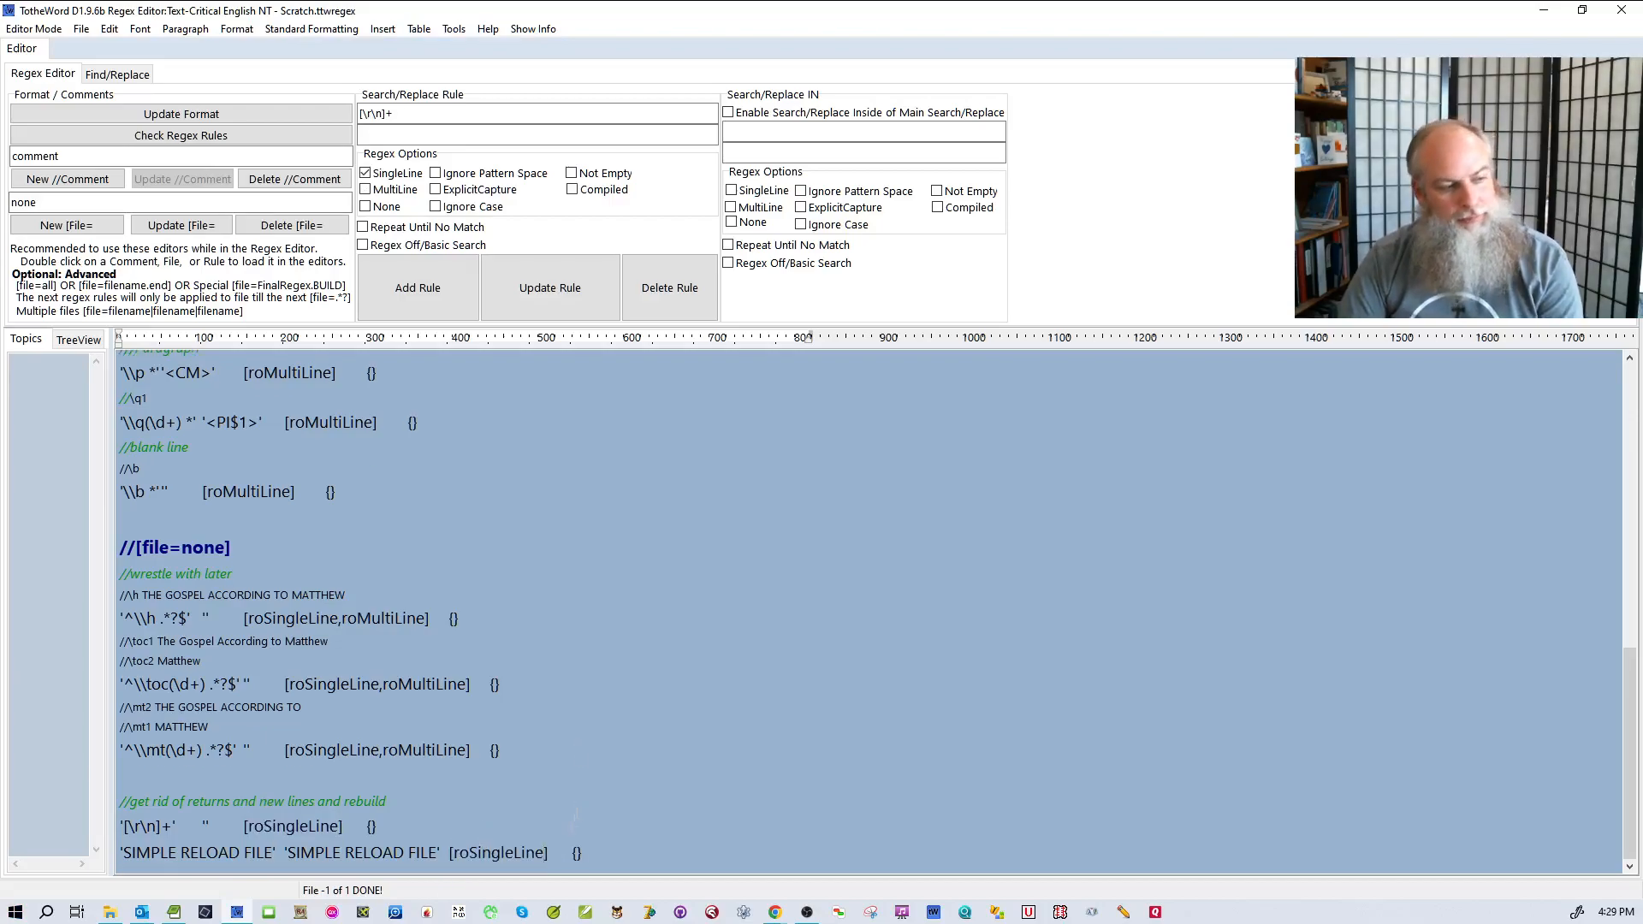
- Add a rule at the end of the rebuild section that replaces (<ver_bi) with \r\n<ver_bi
scroll(418, 735, "up", 3)
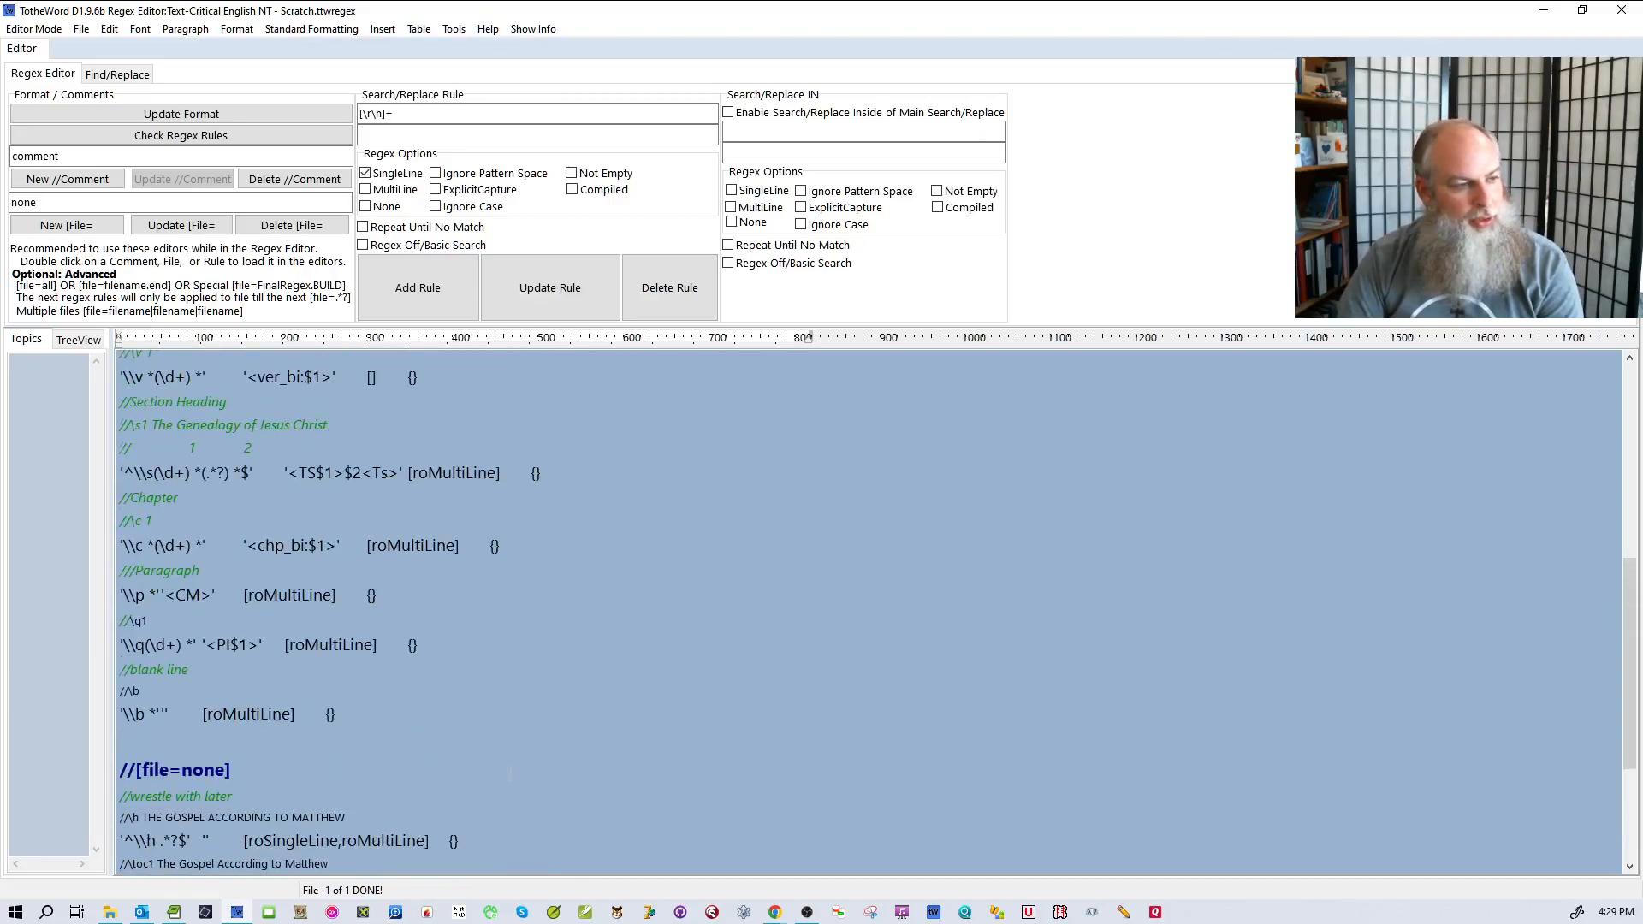
scroll(510, 774, "up", 3)
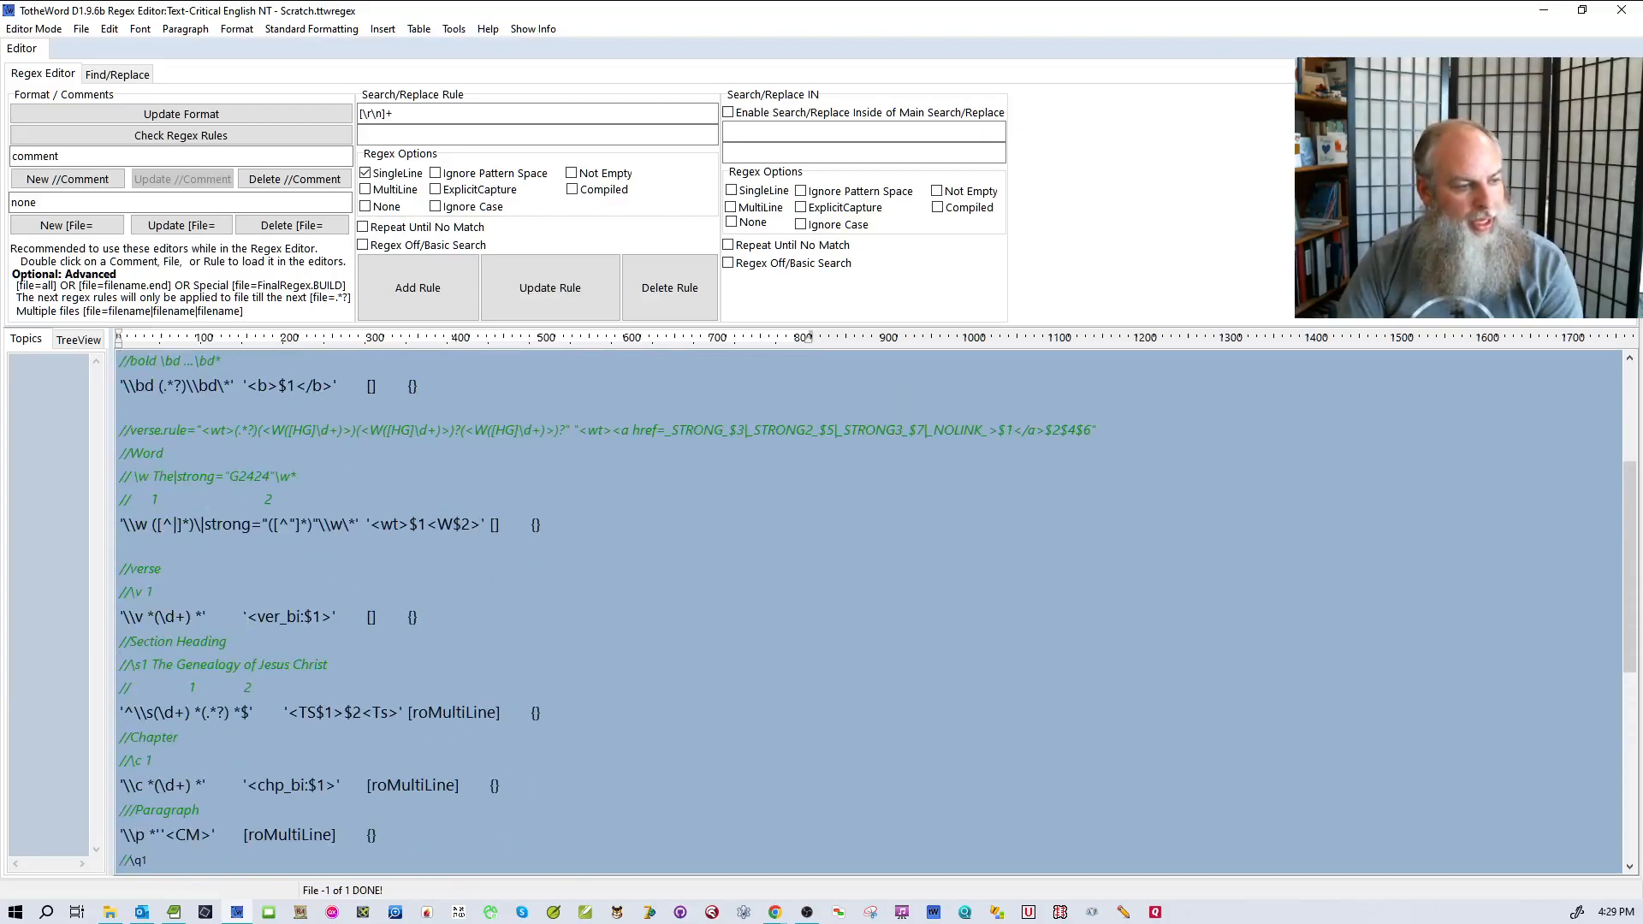
left_click_drag(246, 617, 293, 616)
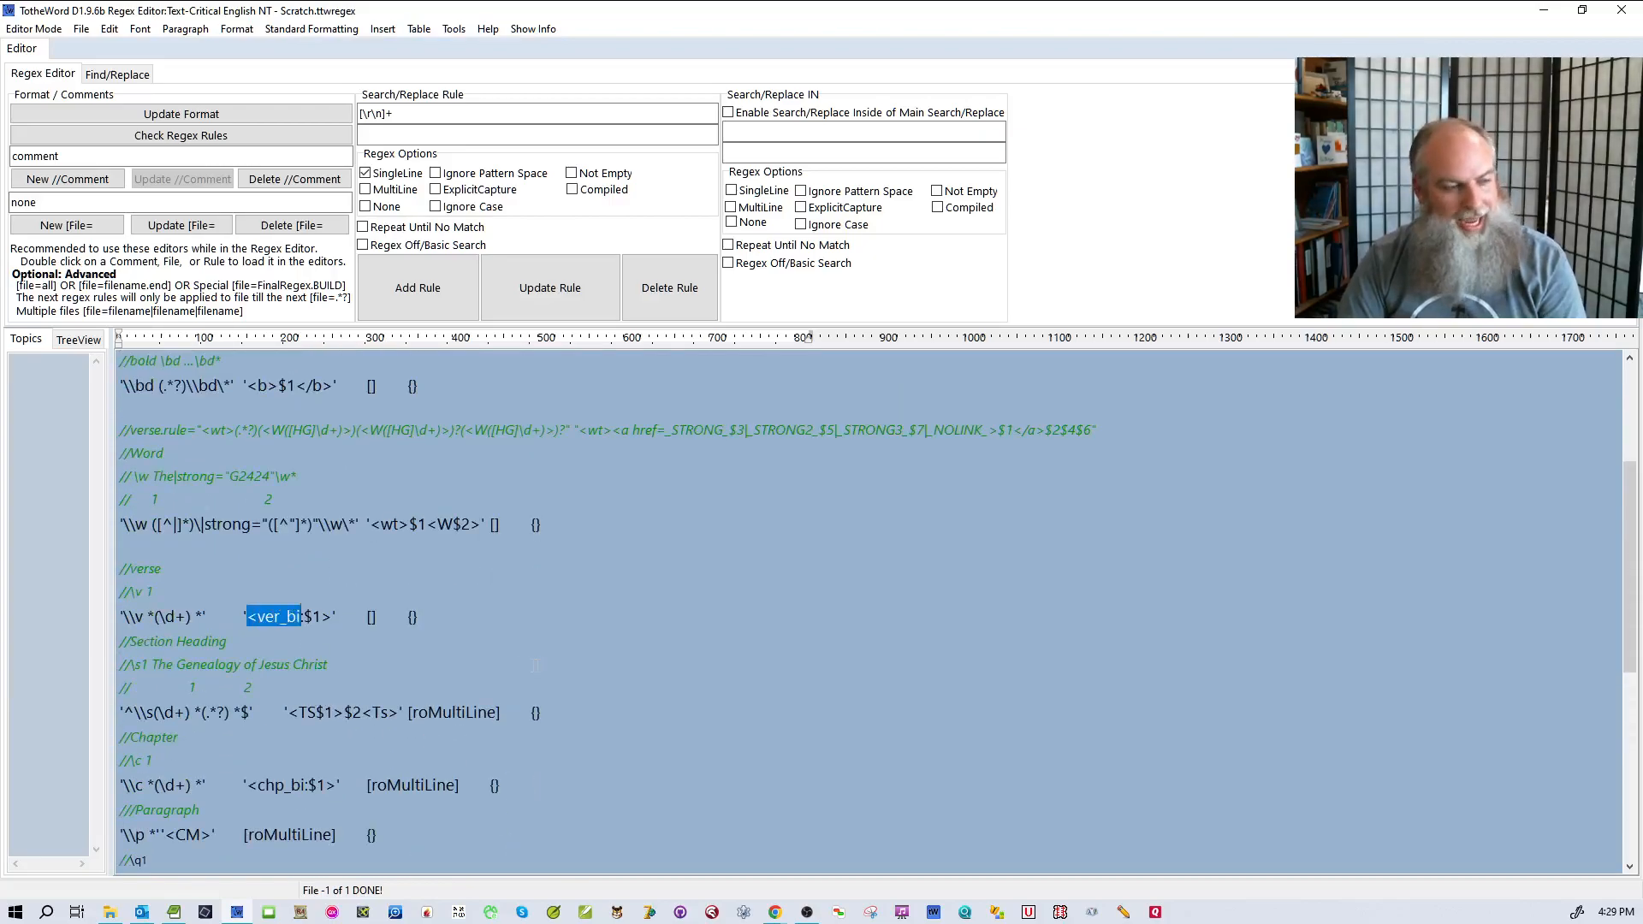
scroll(534, 665, "down", 6)
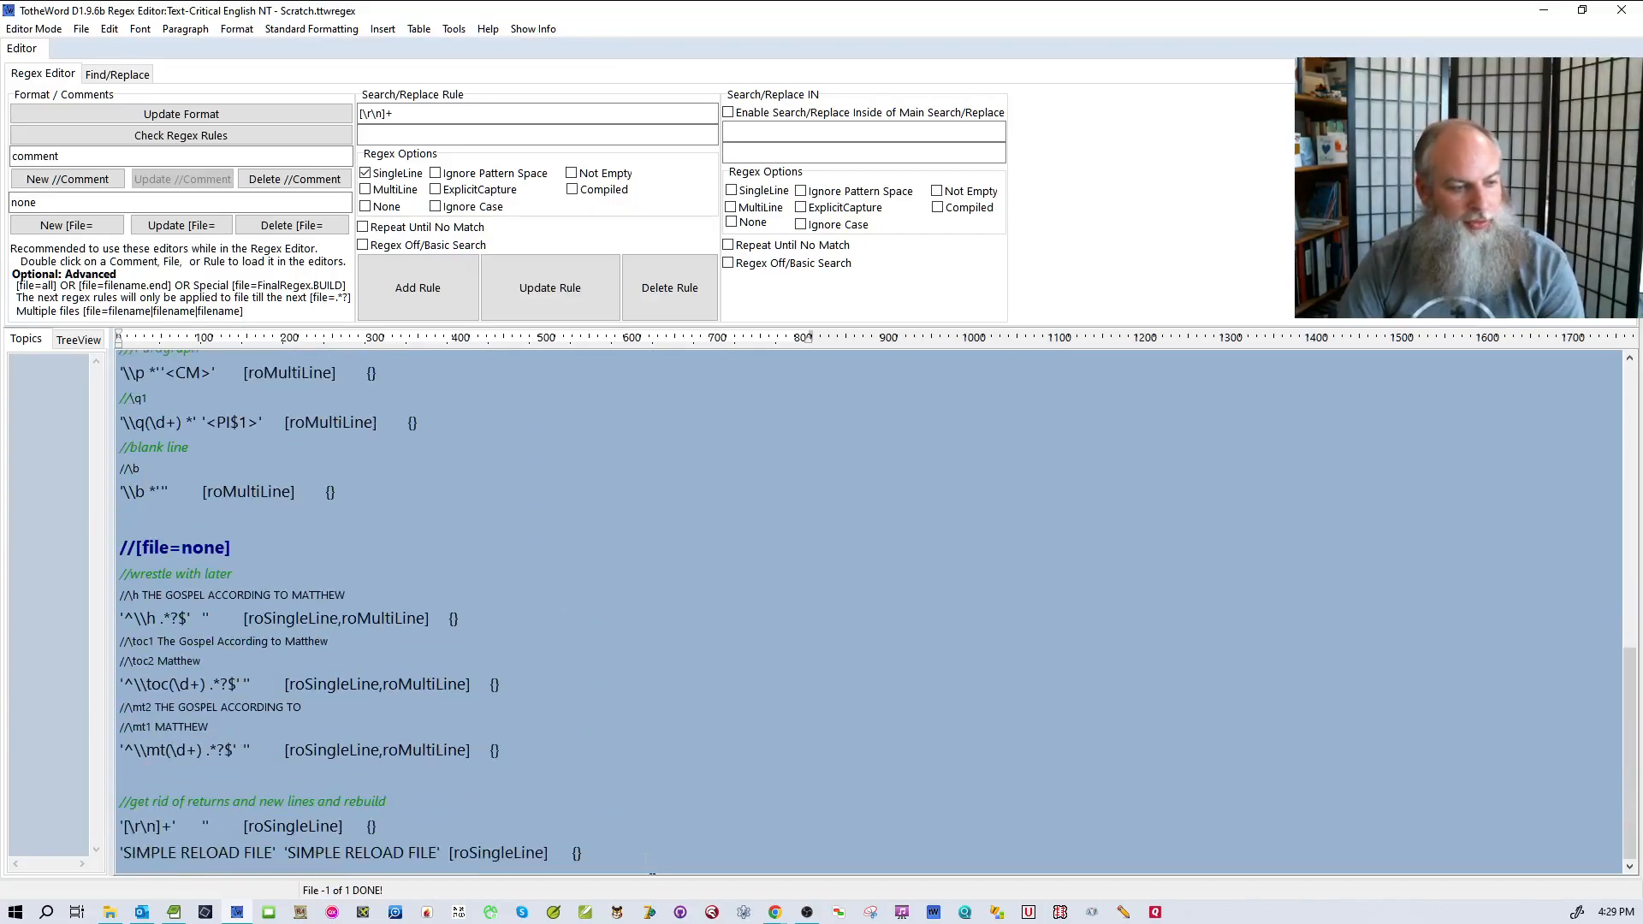
key("Return")
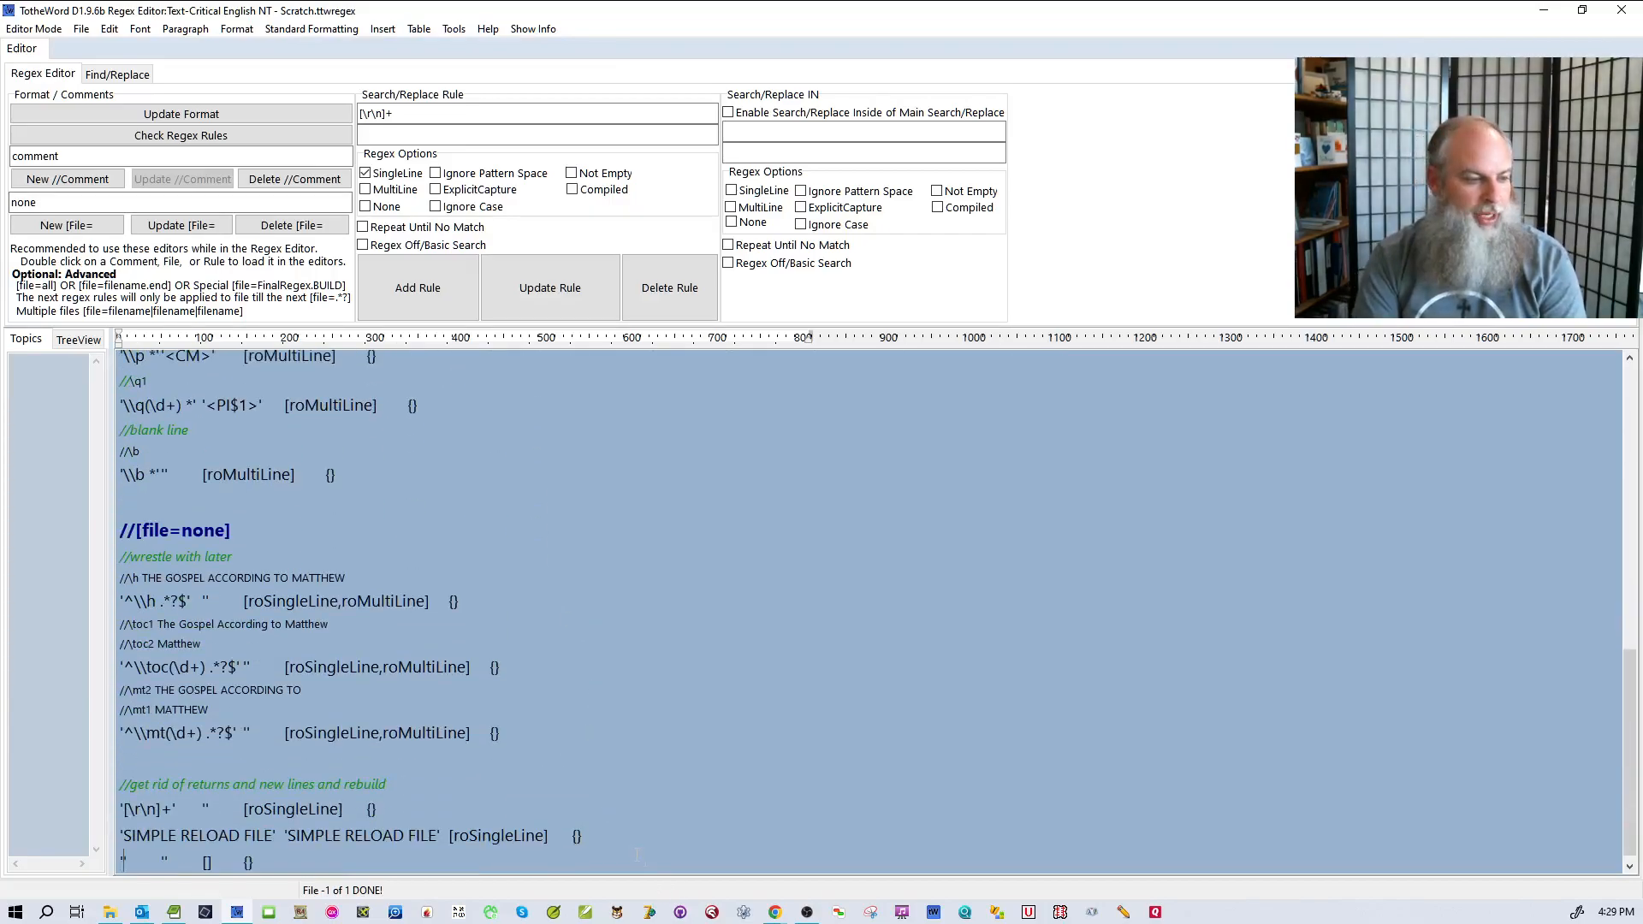
type("(<ver_bi)")
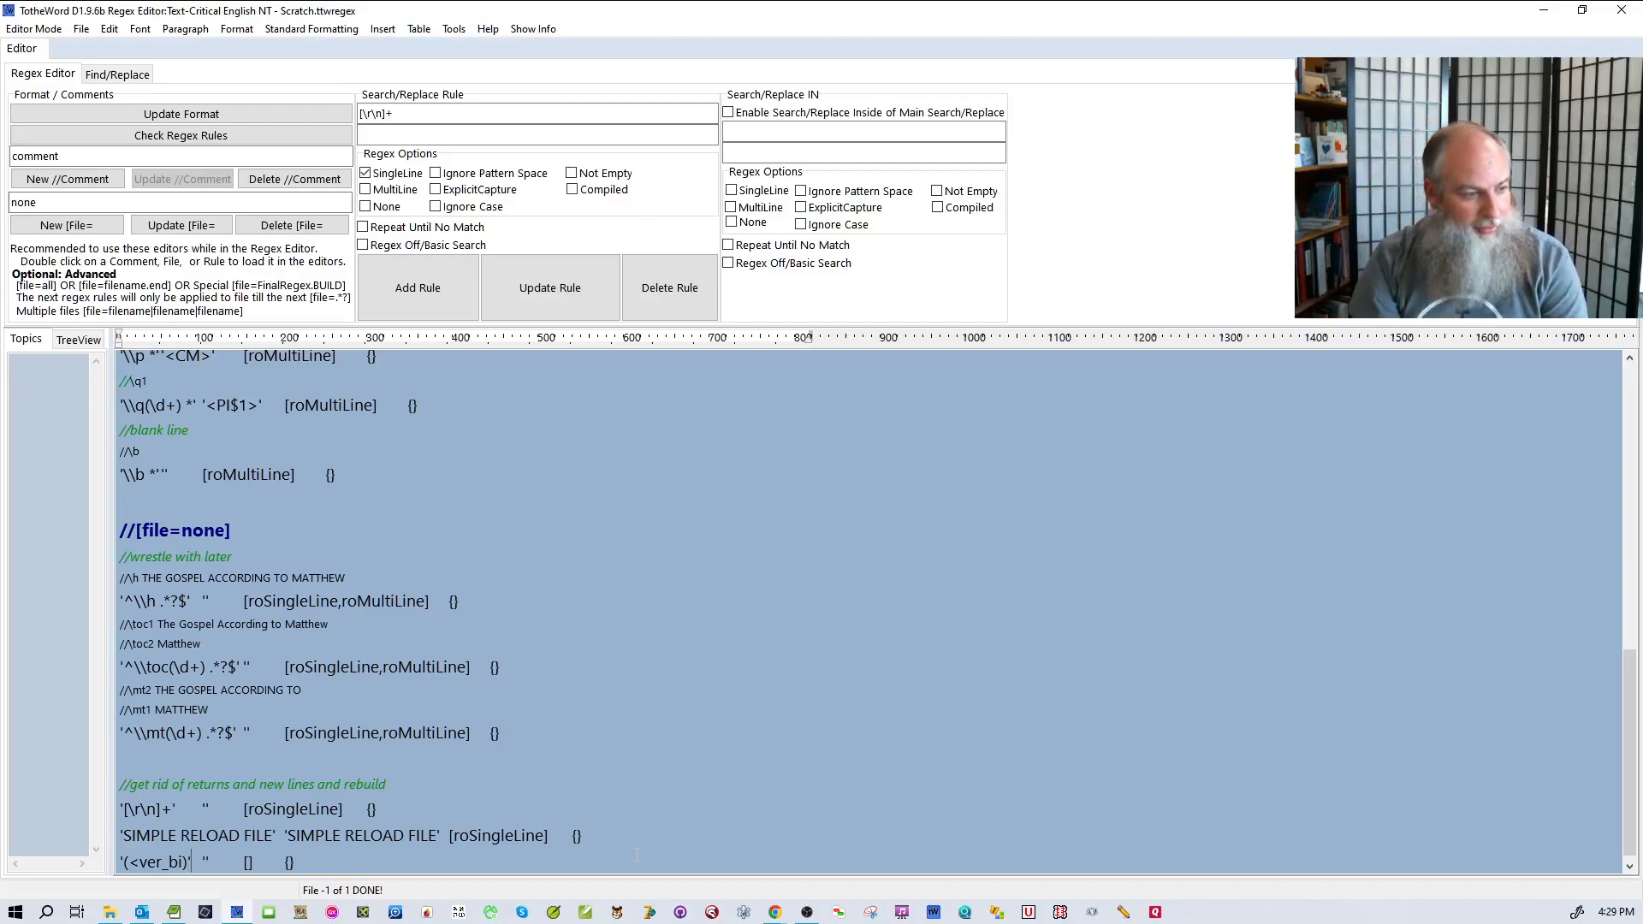
type("<ver_bi")
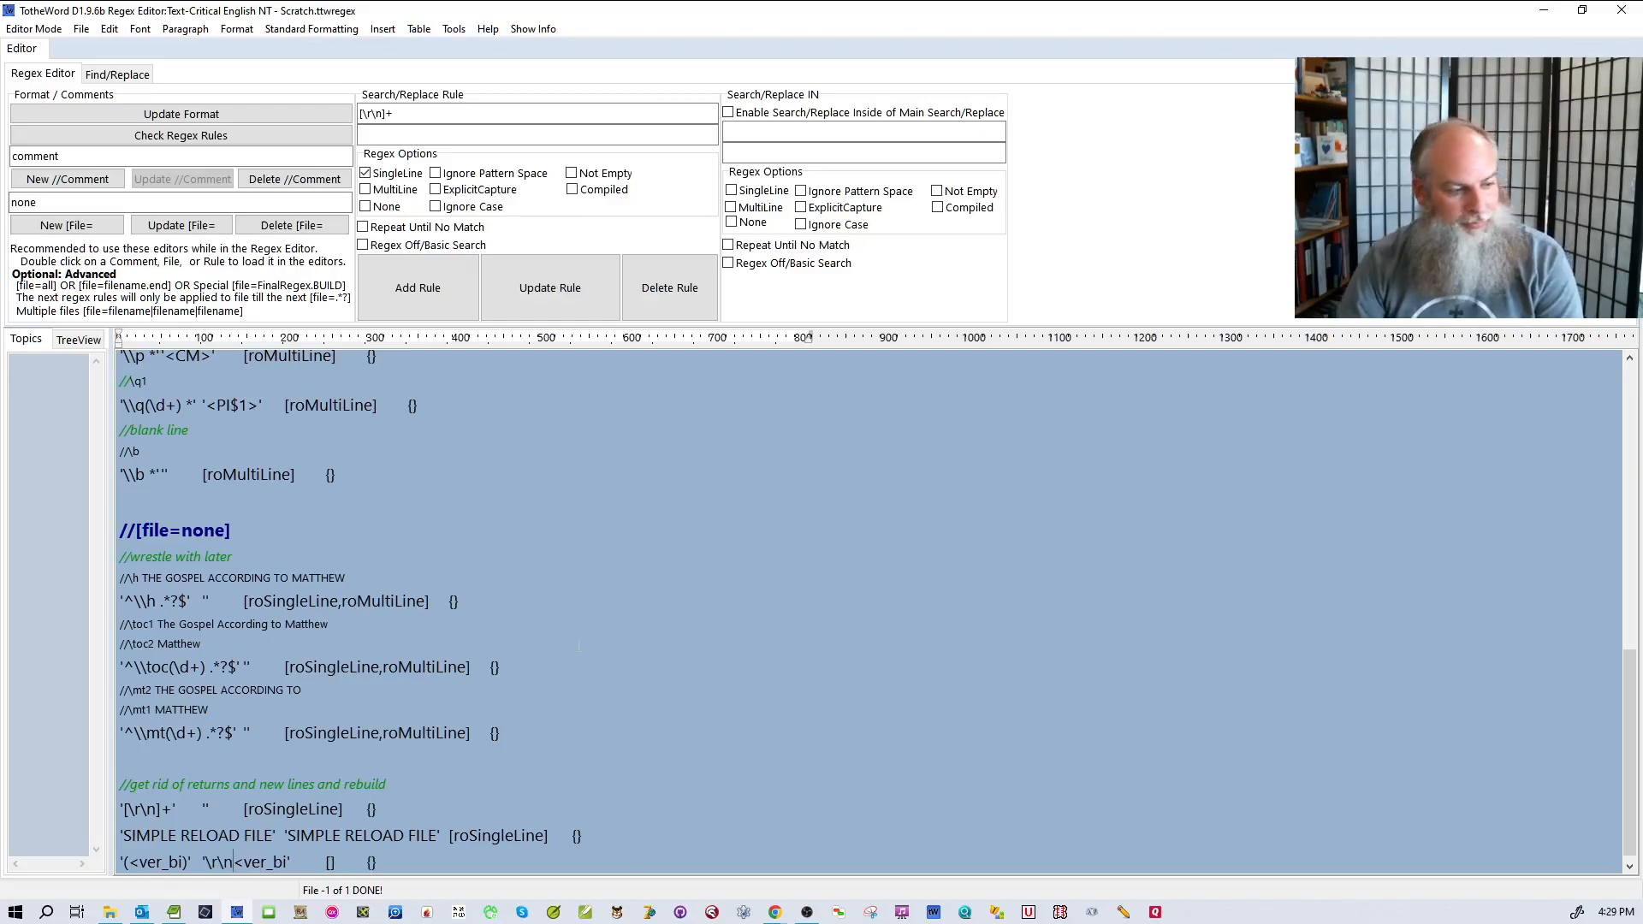
scroll(578, 646, "down", 1)
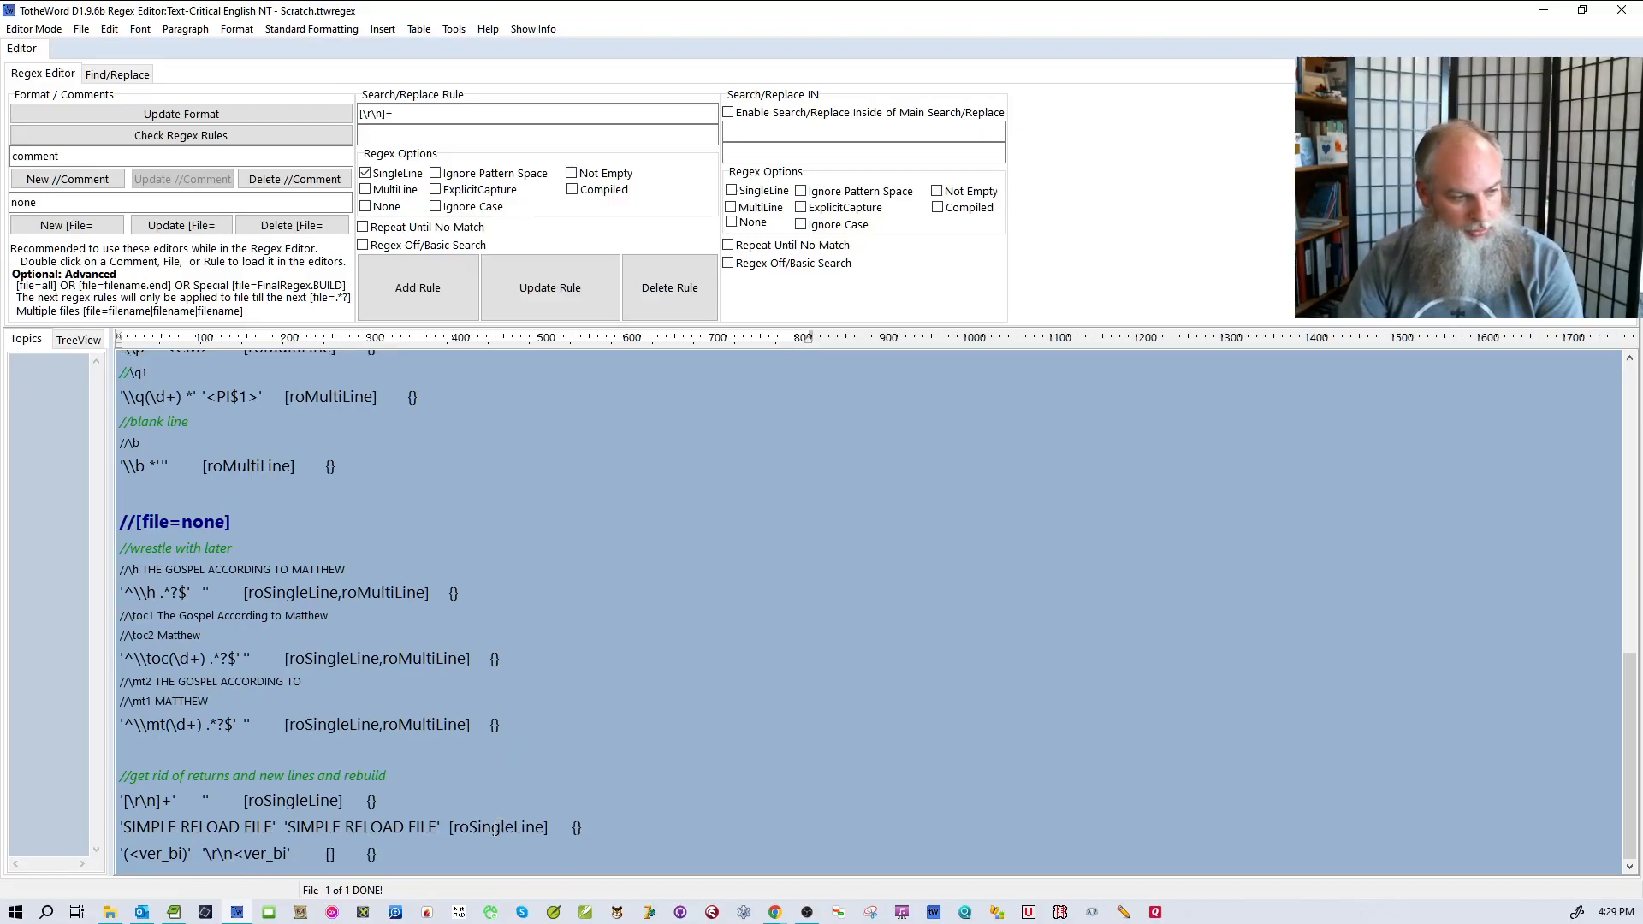
- Duplicate the SIMPLE RELOAD FILE rule with roSingleLine below the (<ver_bi) rule and save the regex file
left_click_drag(582, 826, 108, 826)
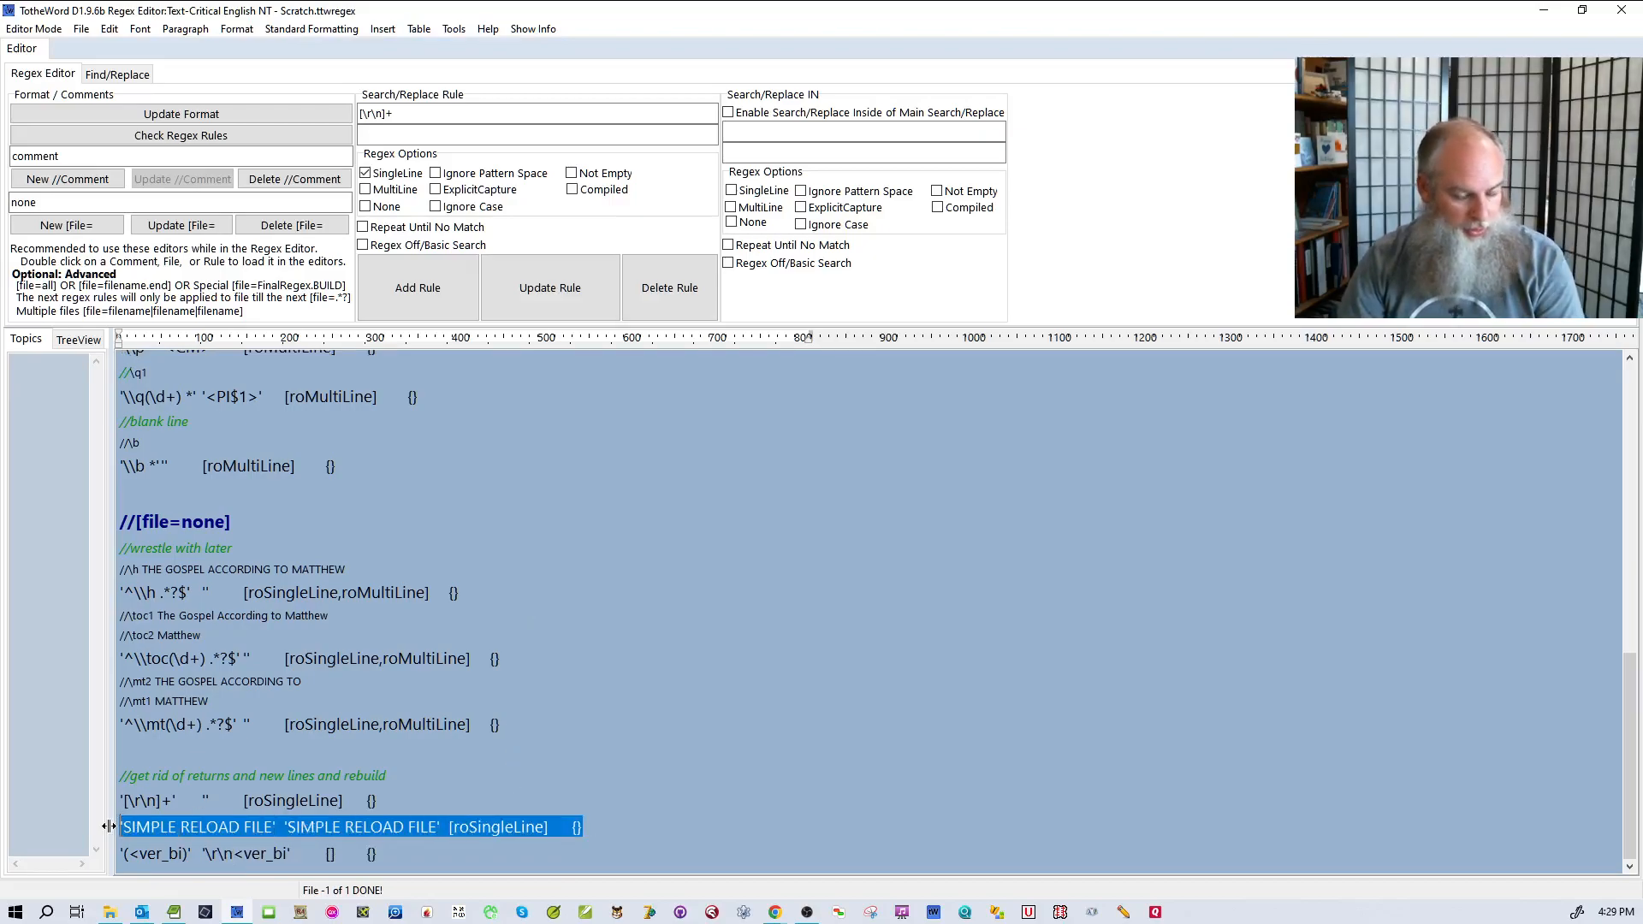
key("ctrl+c")
left_click(399, 864)
key("Return")
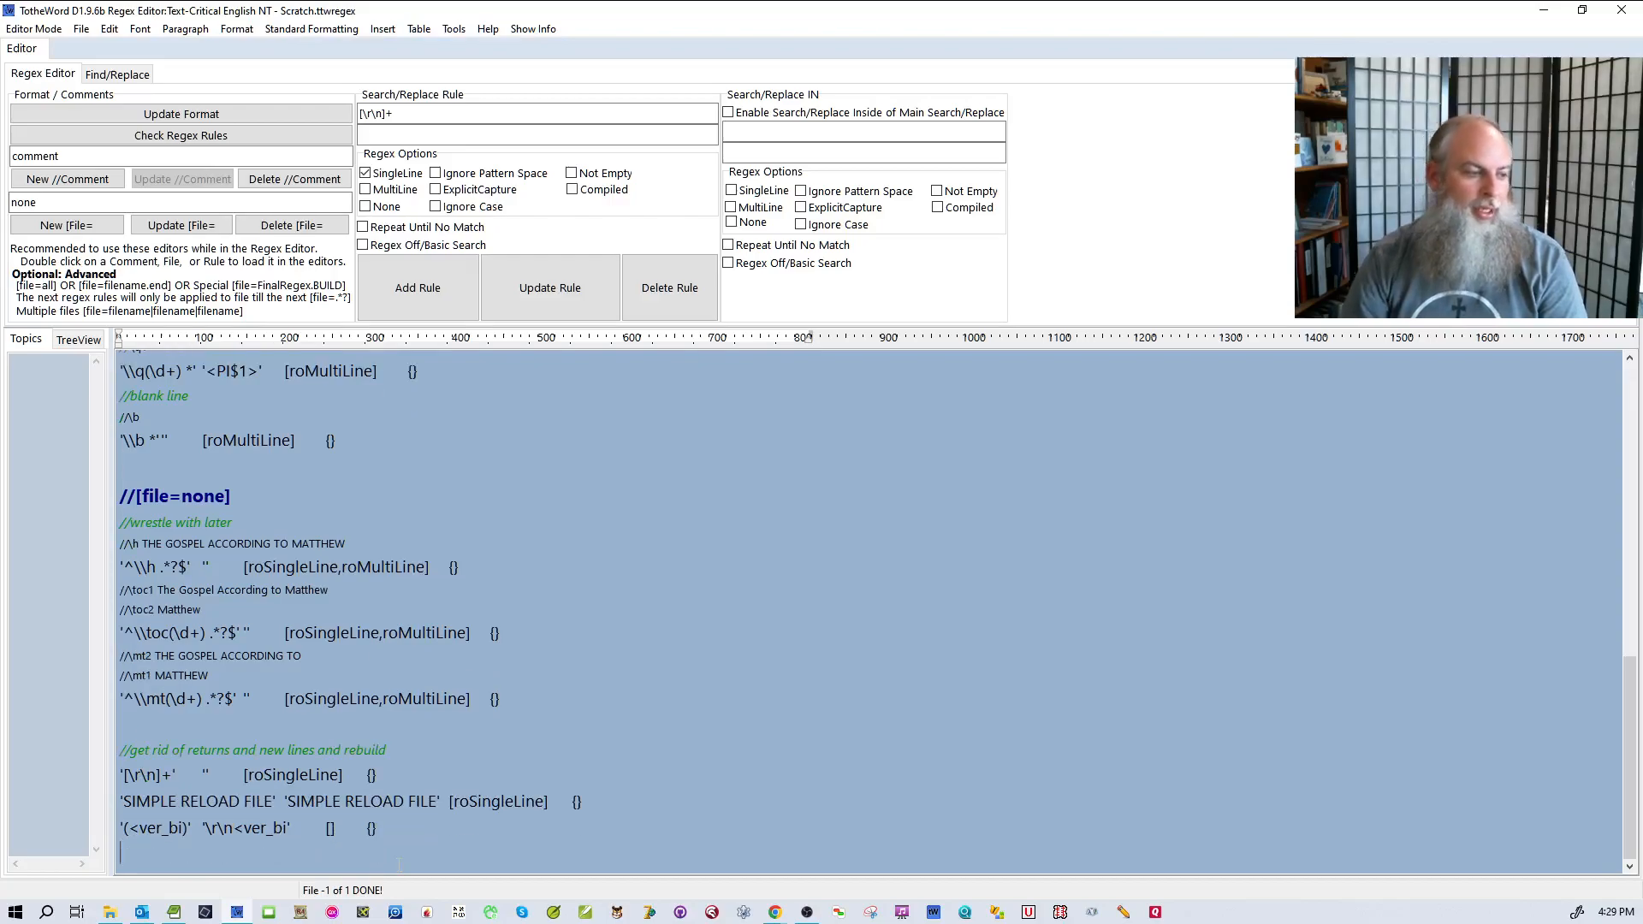
key("ctrl+v")
key("ctrl+s")
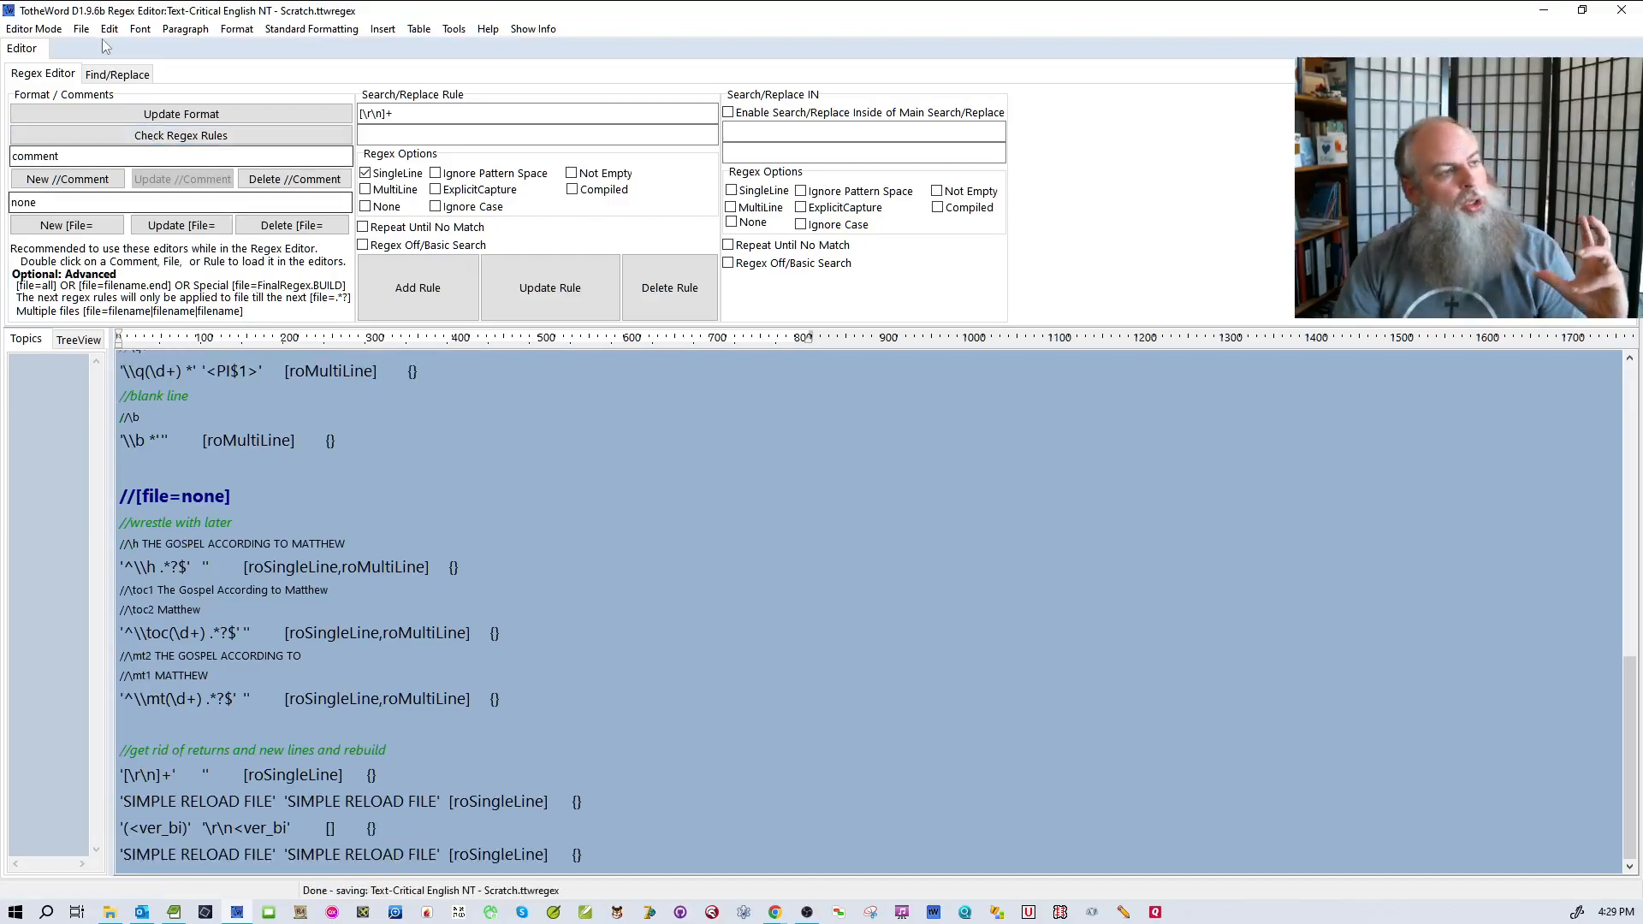
- Switch to the Bible Editor and process the Matthew USFM file again with the special Bible file open
left_click(50, 48)
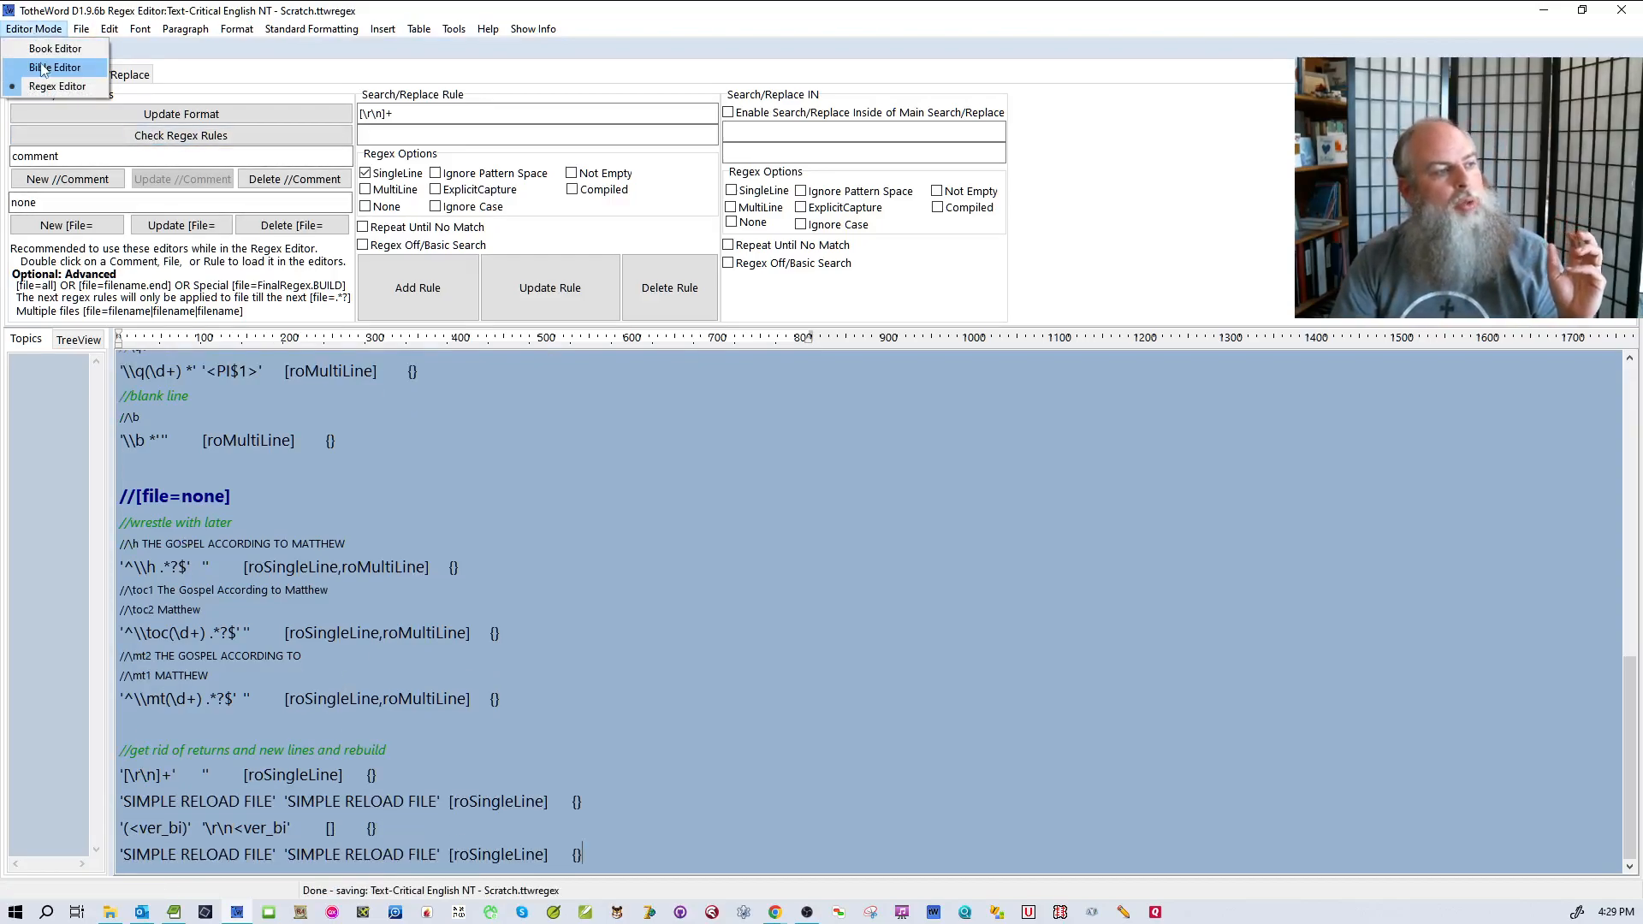
left_click(35, 67)
left_click(842, 520)
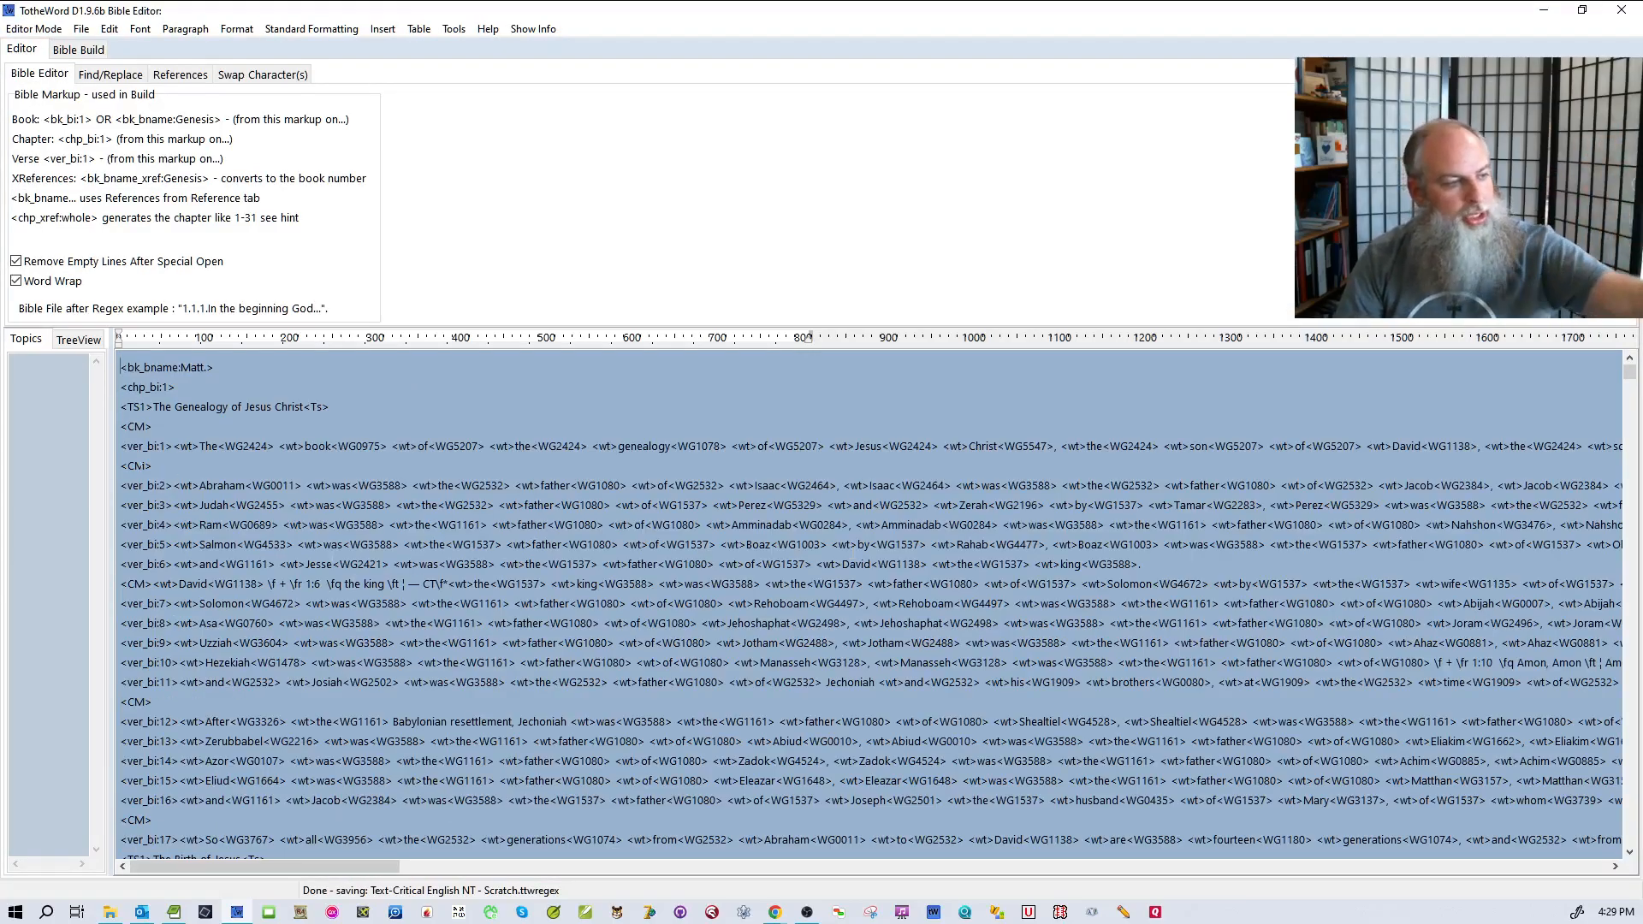
left_click(81, 28)
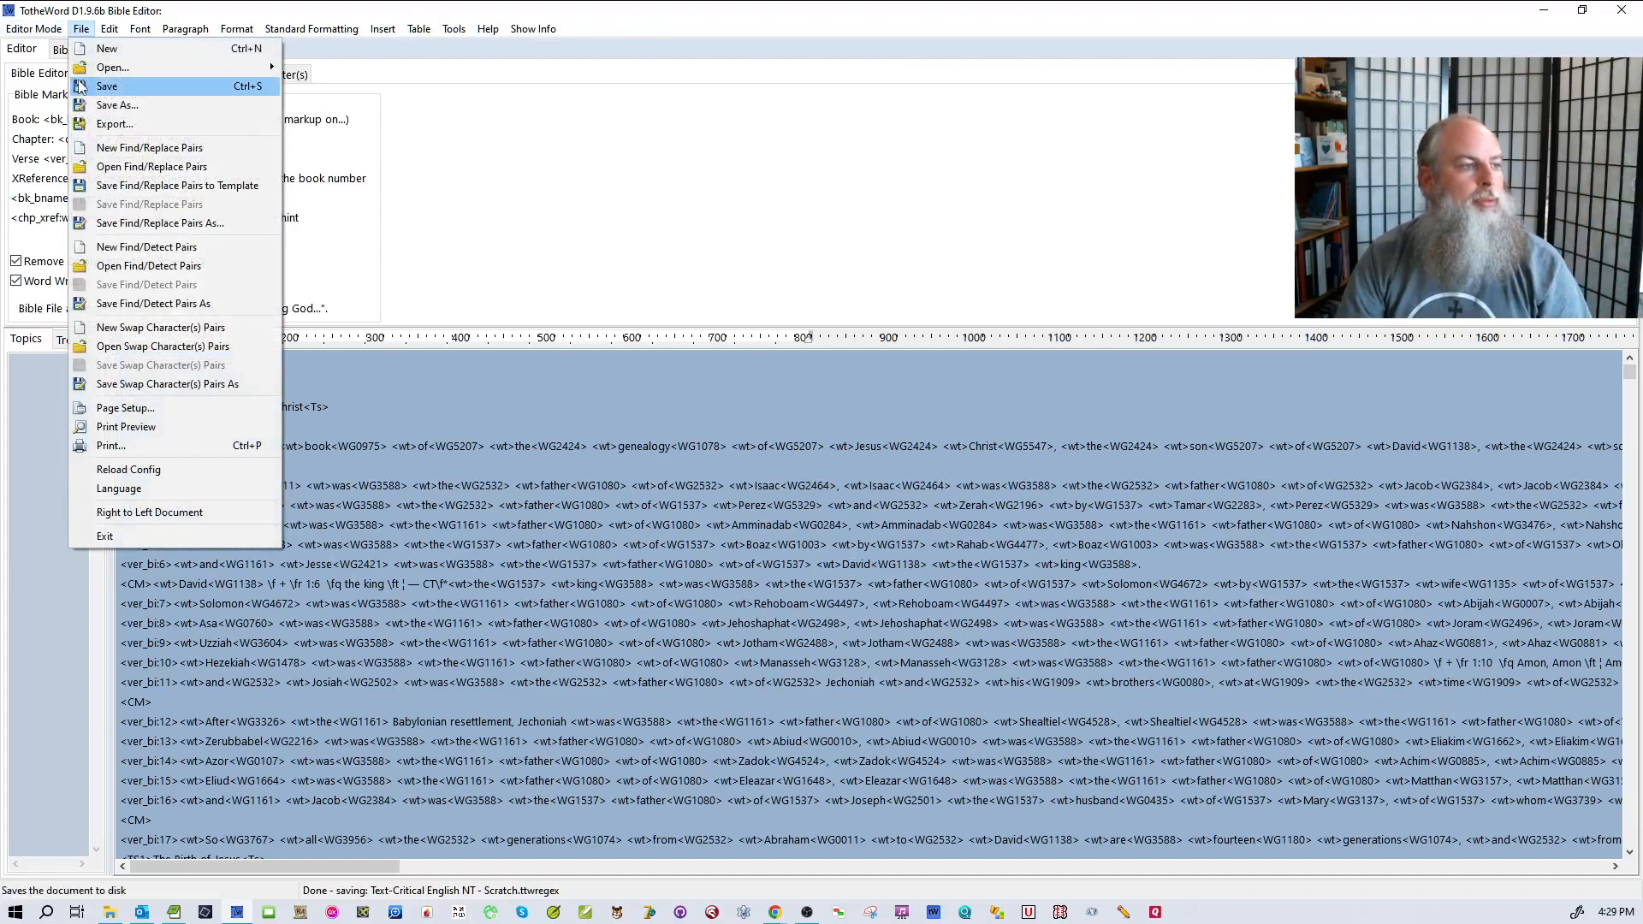
mouse_move(182, 74)
mouse_move(332, 85)
left_click(514, 224)
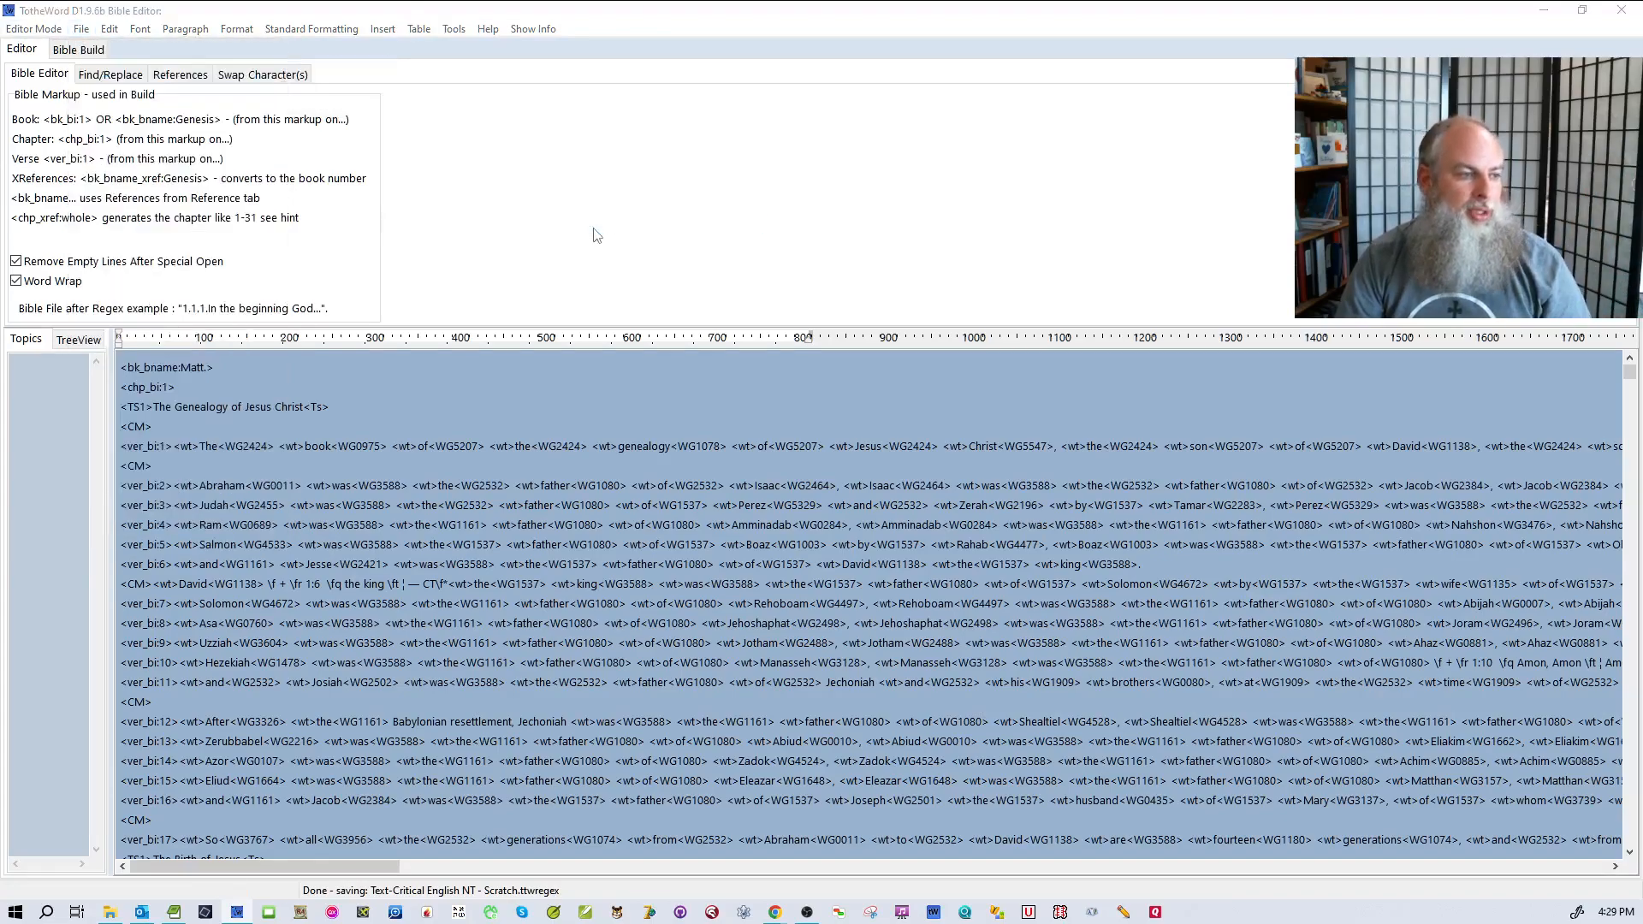
double_click(791, 367)
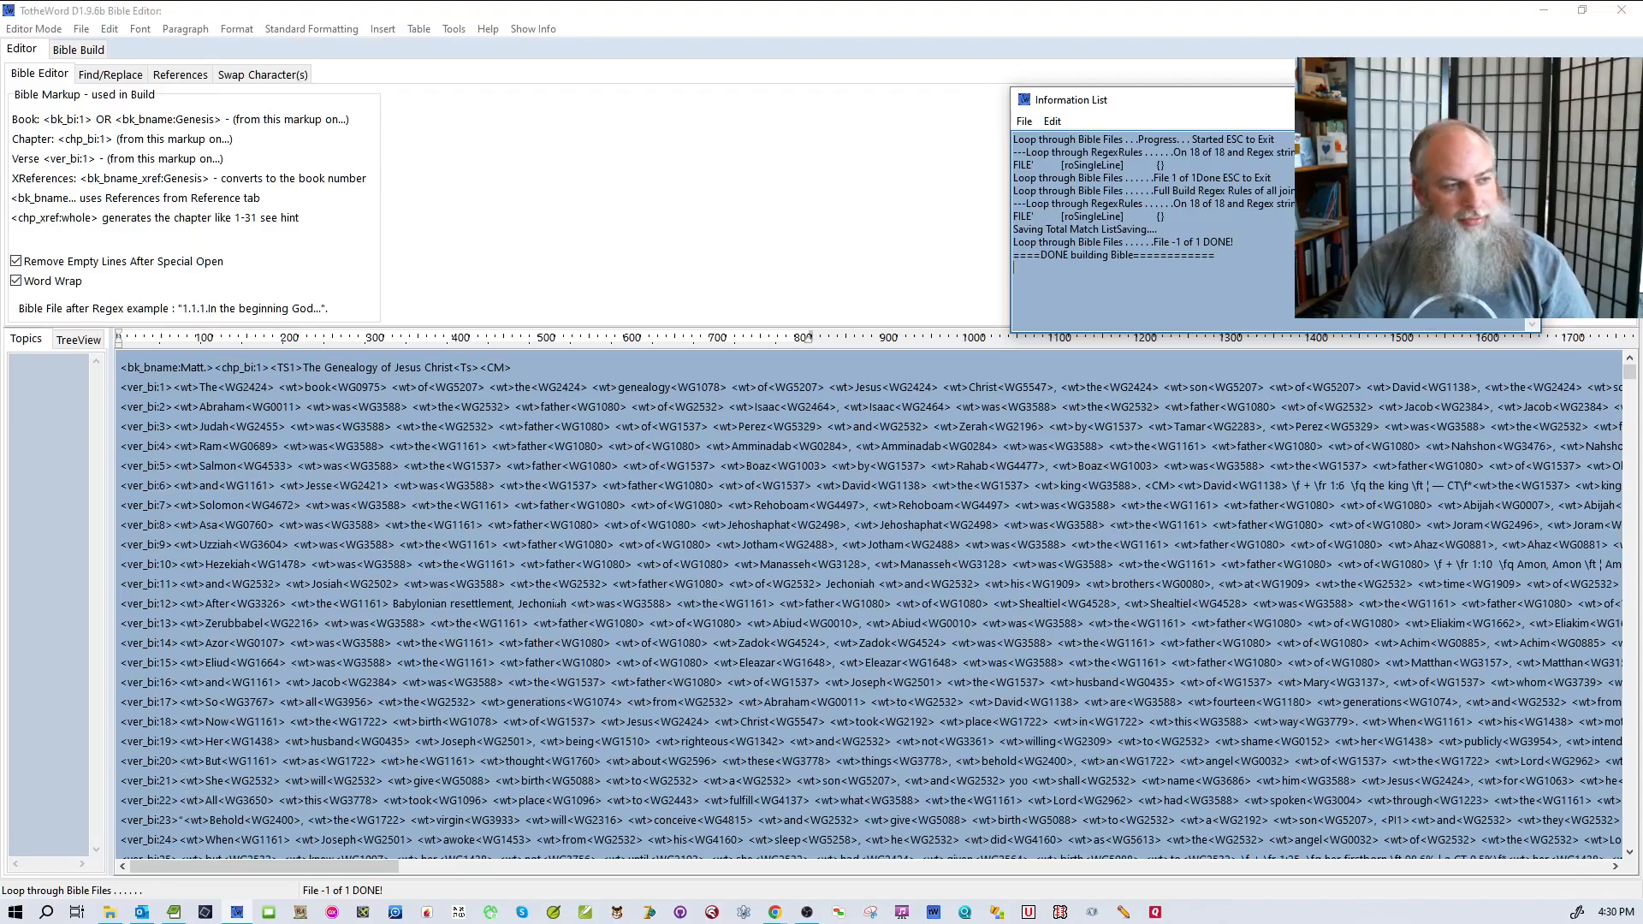
left_click(560, 524)
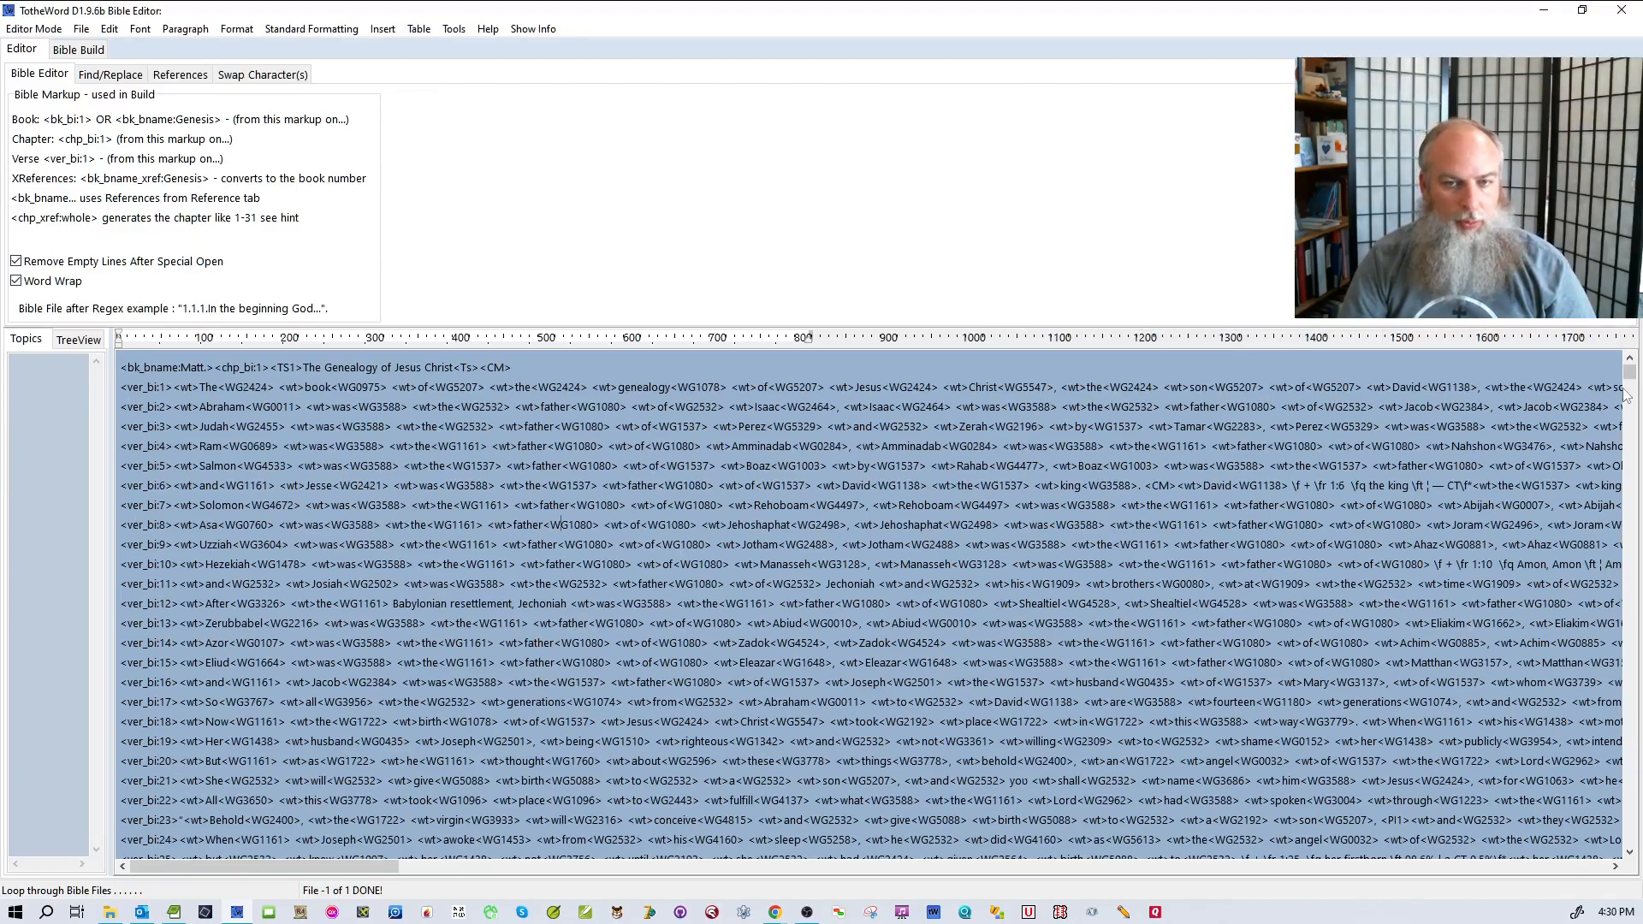
- Copy the heading line running from <bk_bname:Matt.> through <CM> above verse 1 and return to the Regex Editor
mouse_move(1629, 374)
left_mouse_down()
mouse_move(1629, 822)
mouse_move(1609, 372)
left_mouse_up()
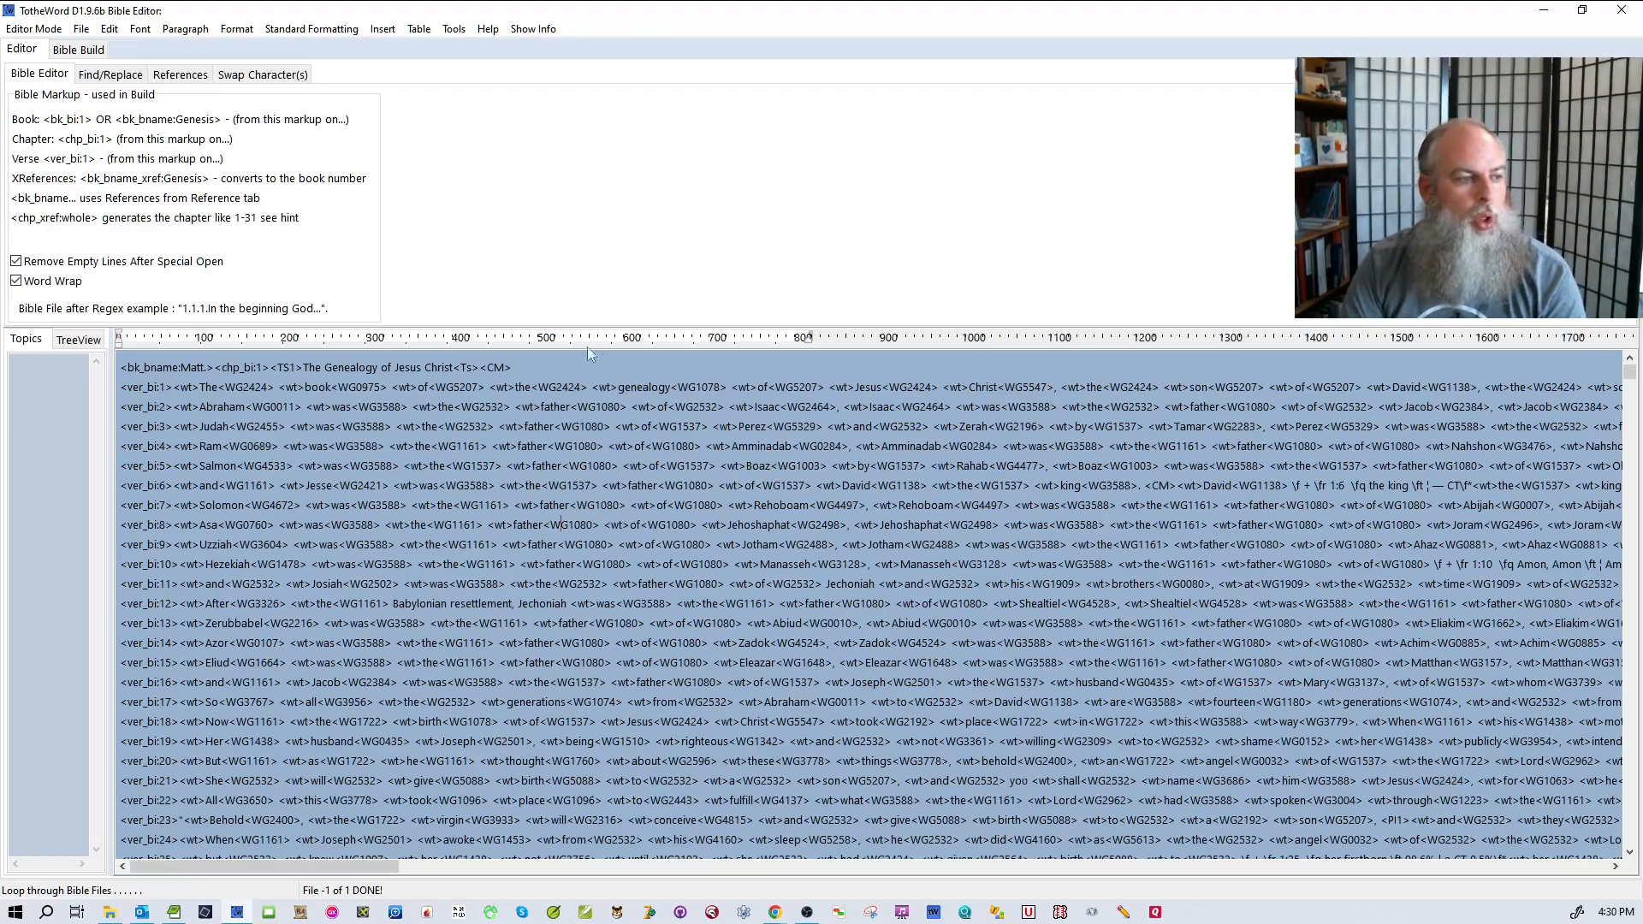
left_click_drag(524, 368, 120, 368)
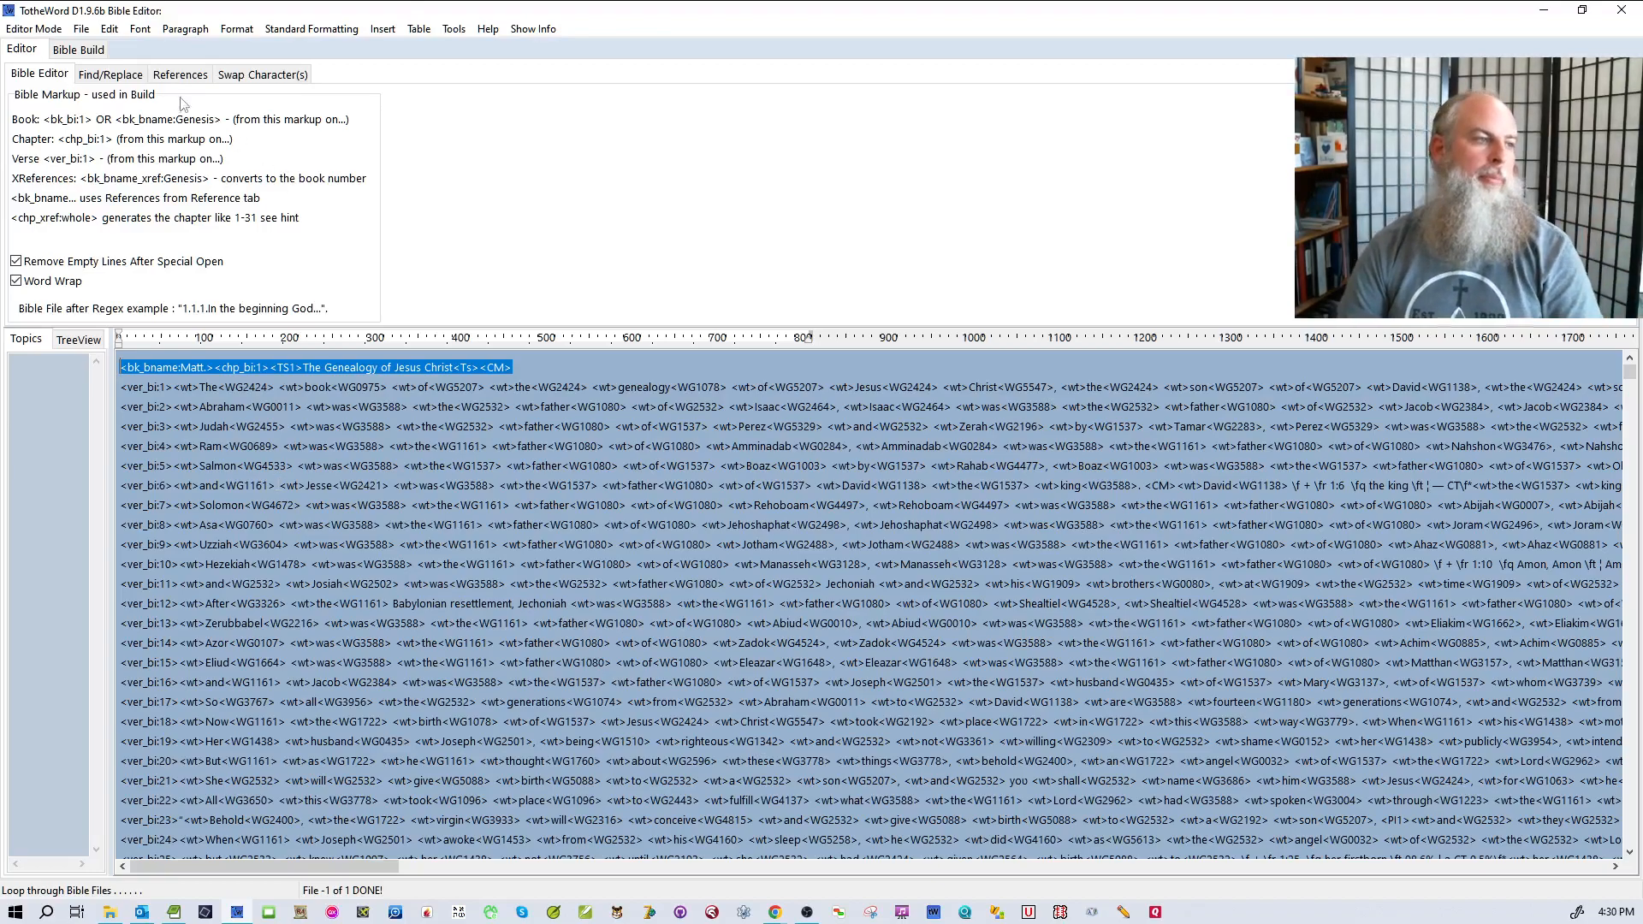
left_click(41, 29)
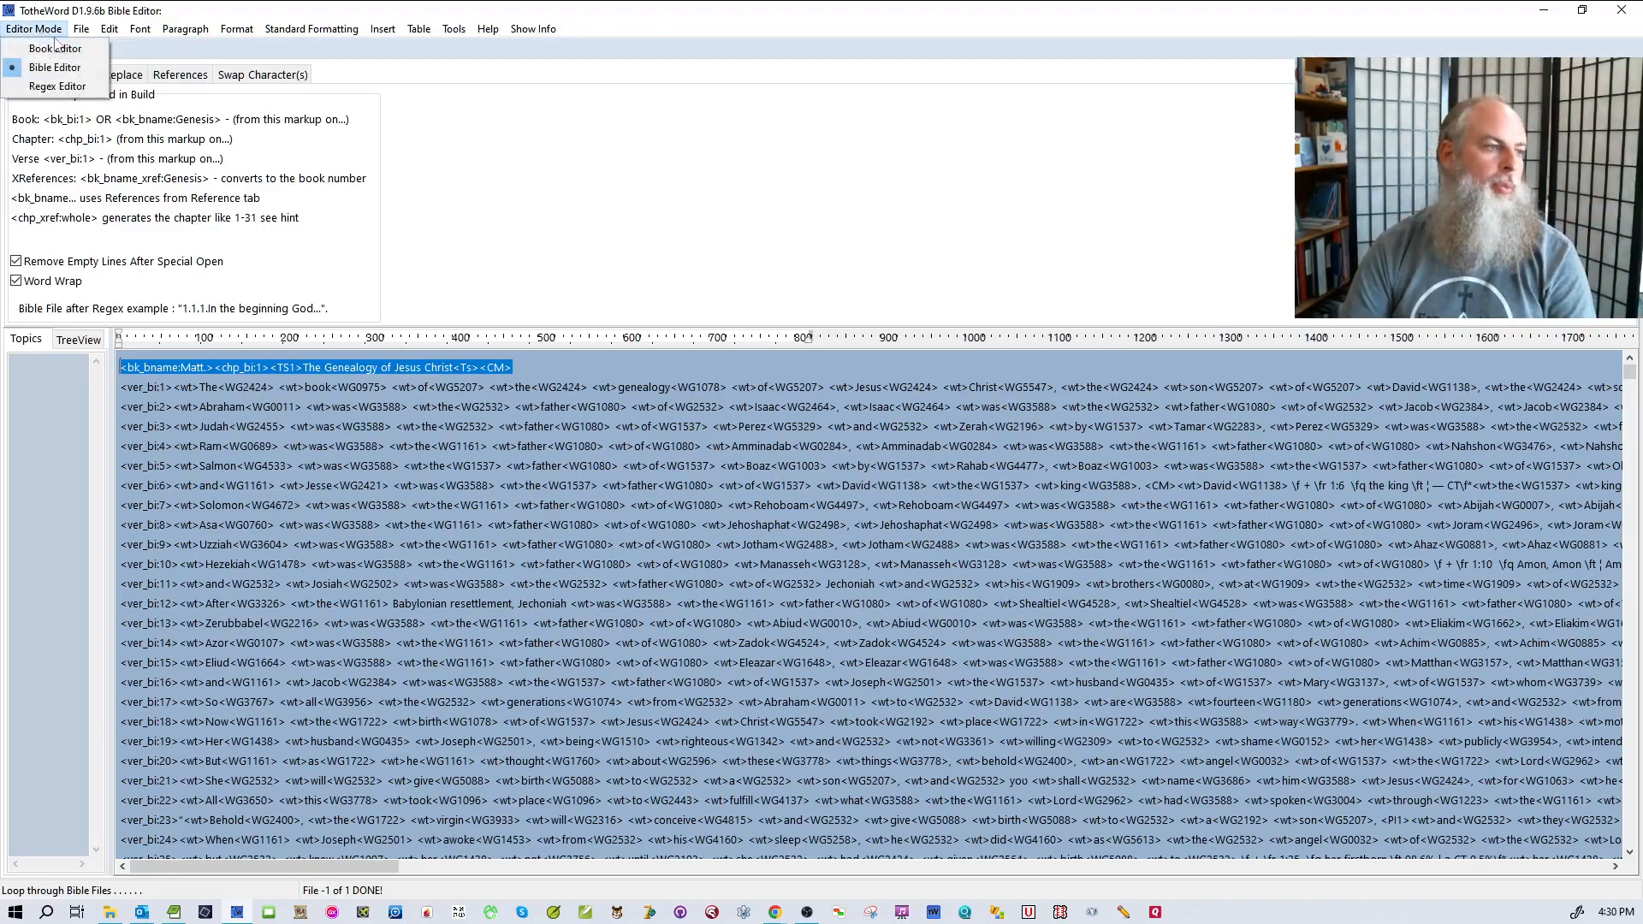
left_click(60, 86)
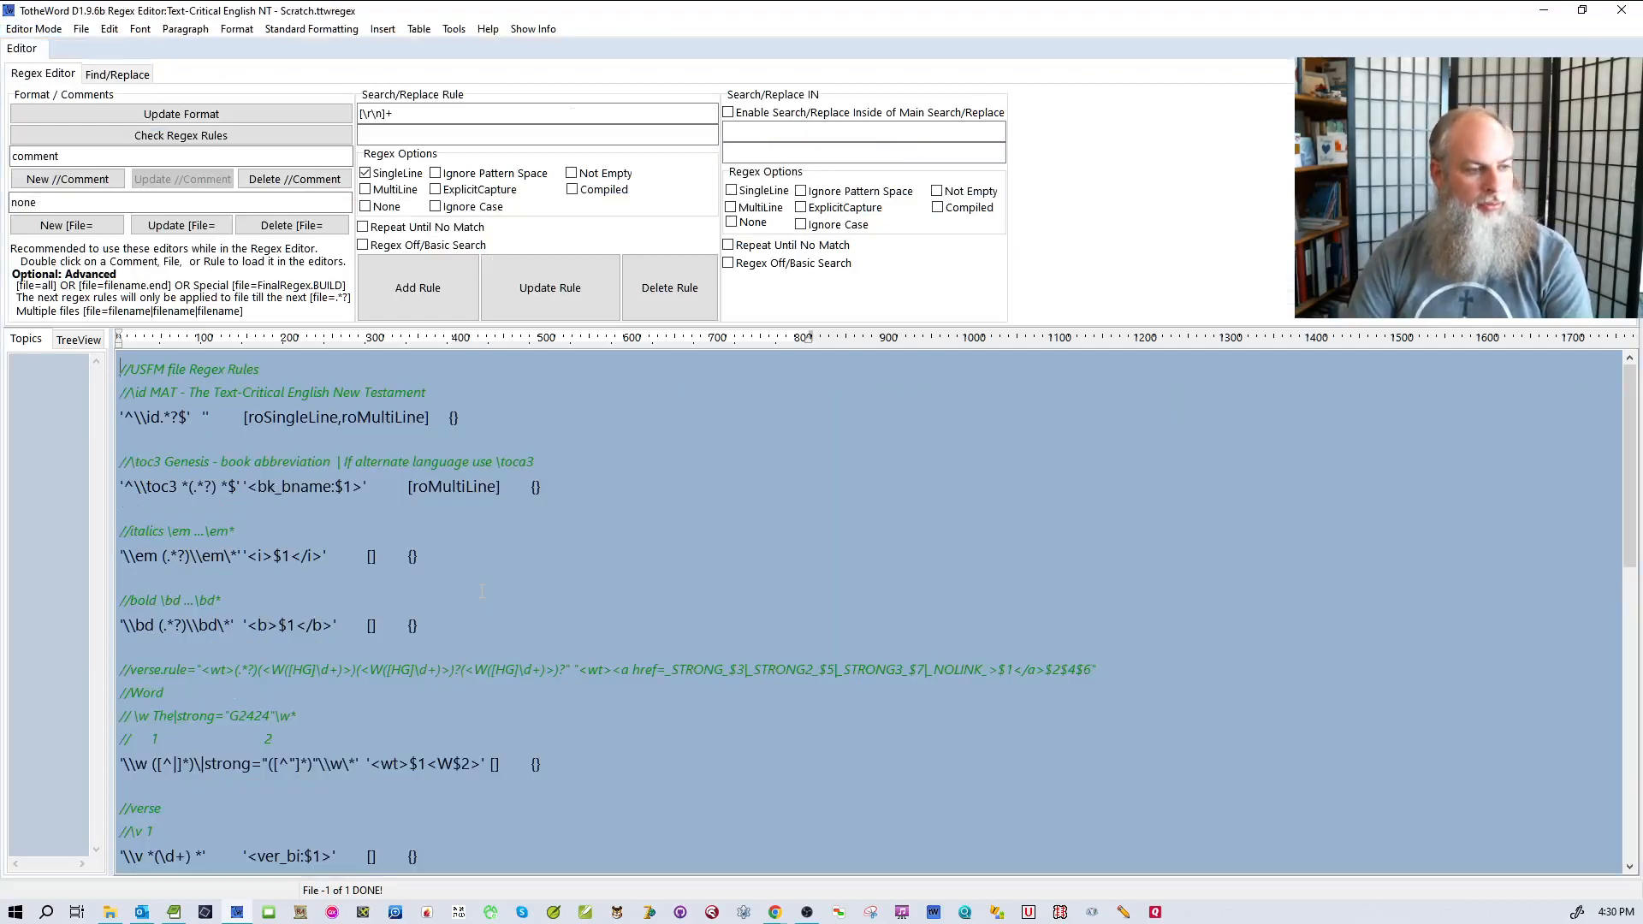
- Add the comment ///Pull in data below the last rule, followed by the copied Matthew heading line as a // comment
scroll(581, 616, "down", 10)
scroll(581, 616, "down", 5)
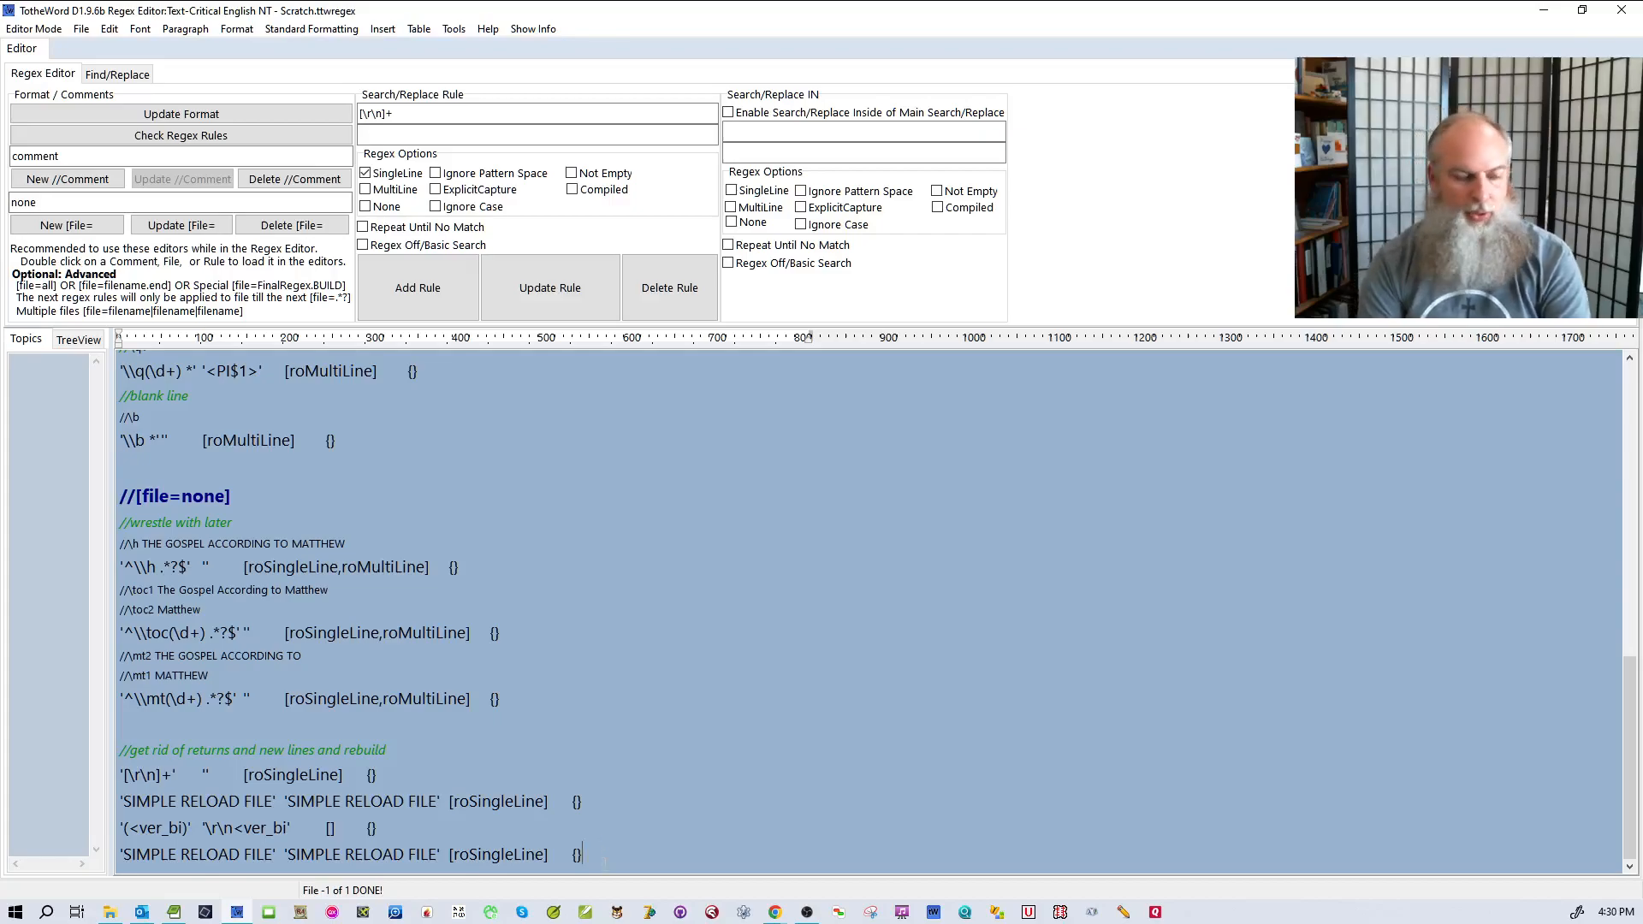
key("Return")
key("Return")
type("///")
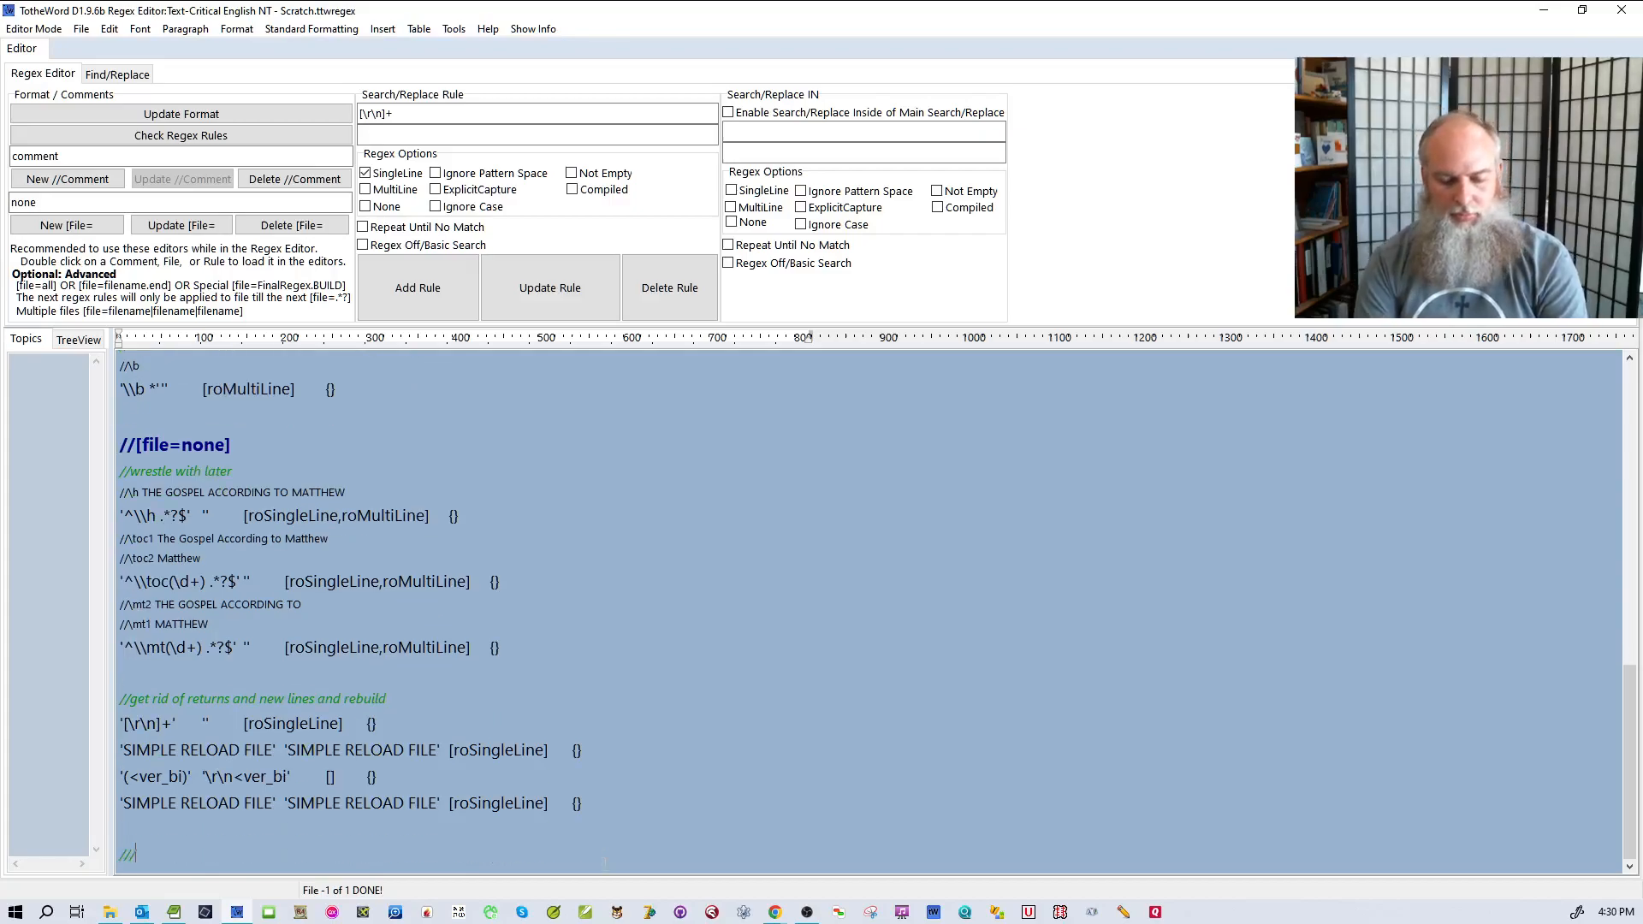
type("Pull in data")
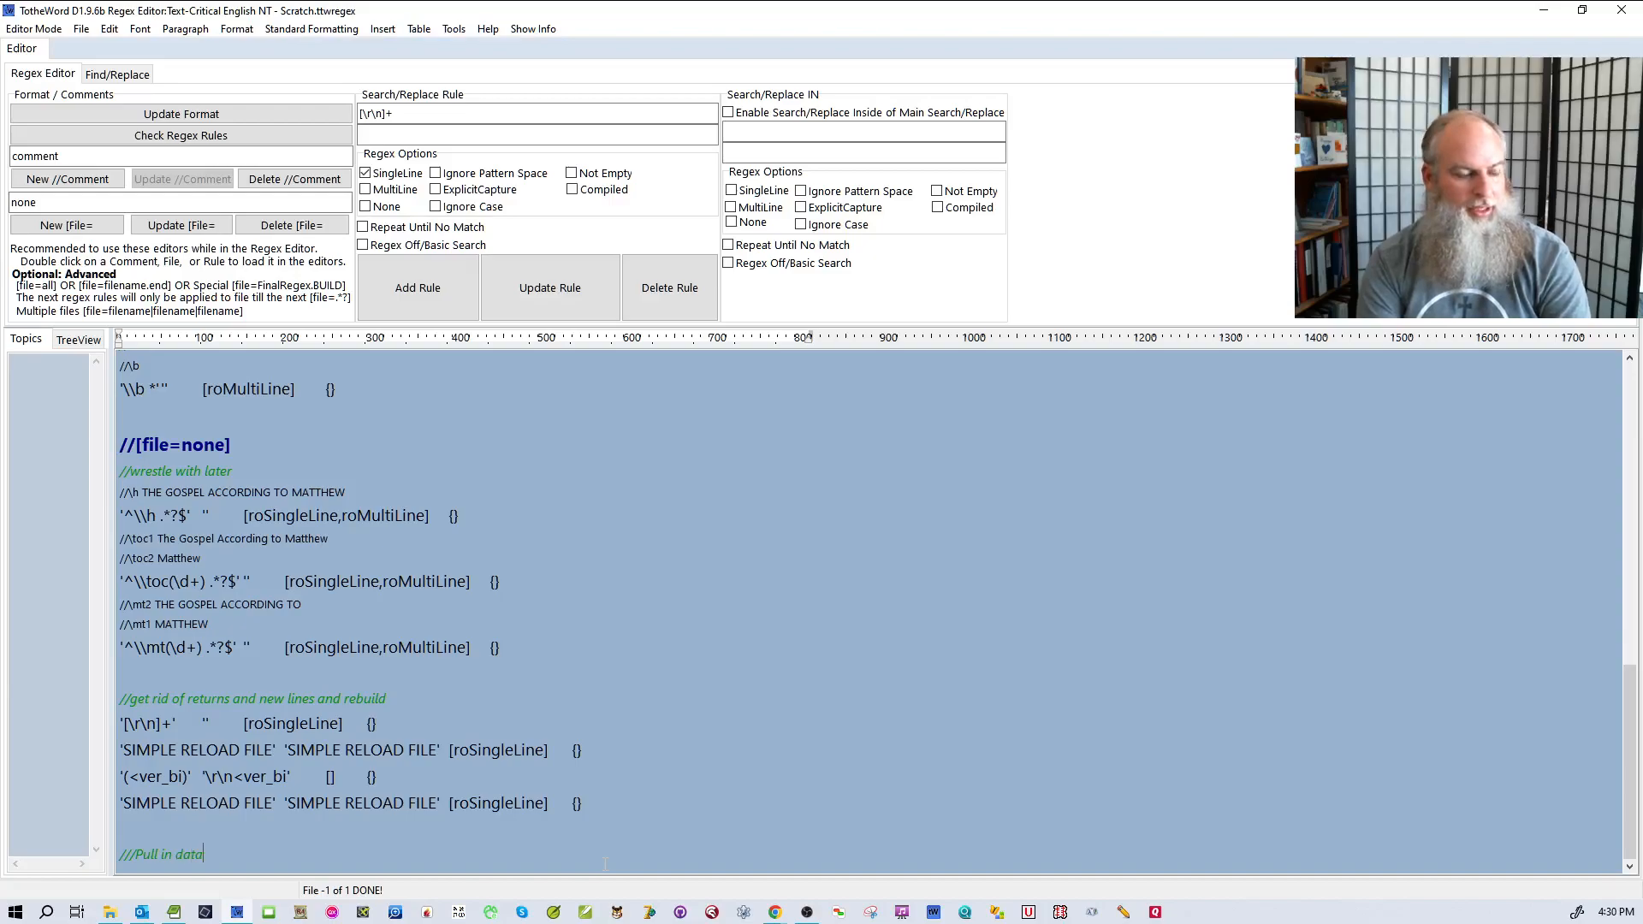
key("Return")
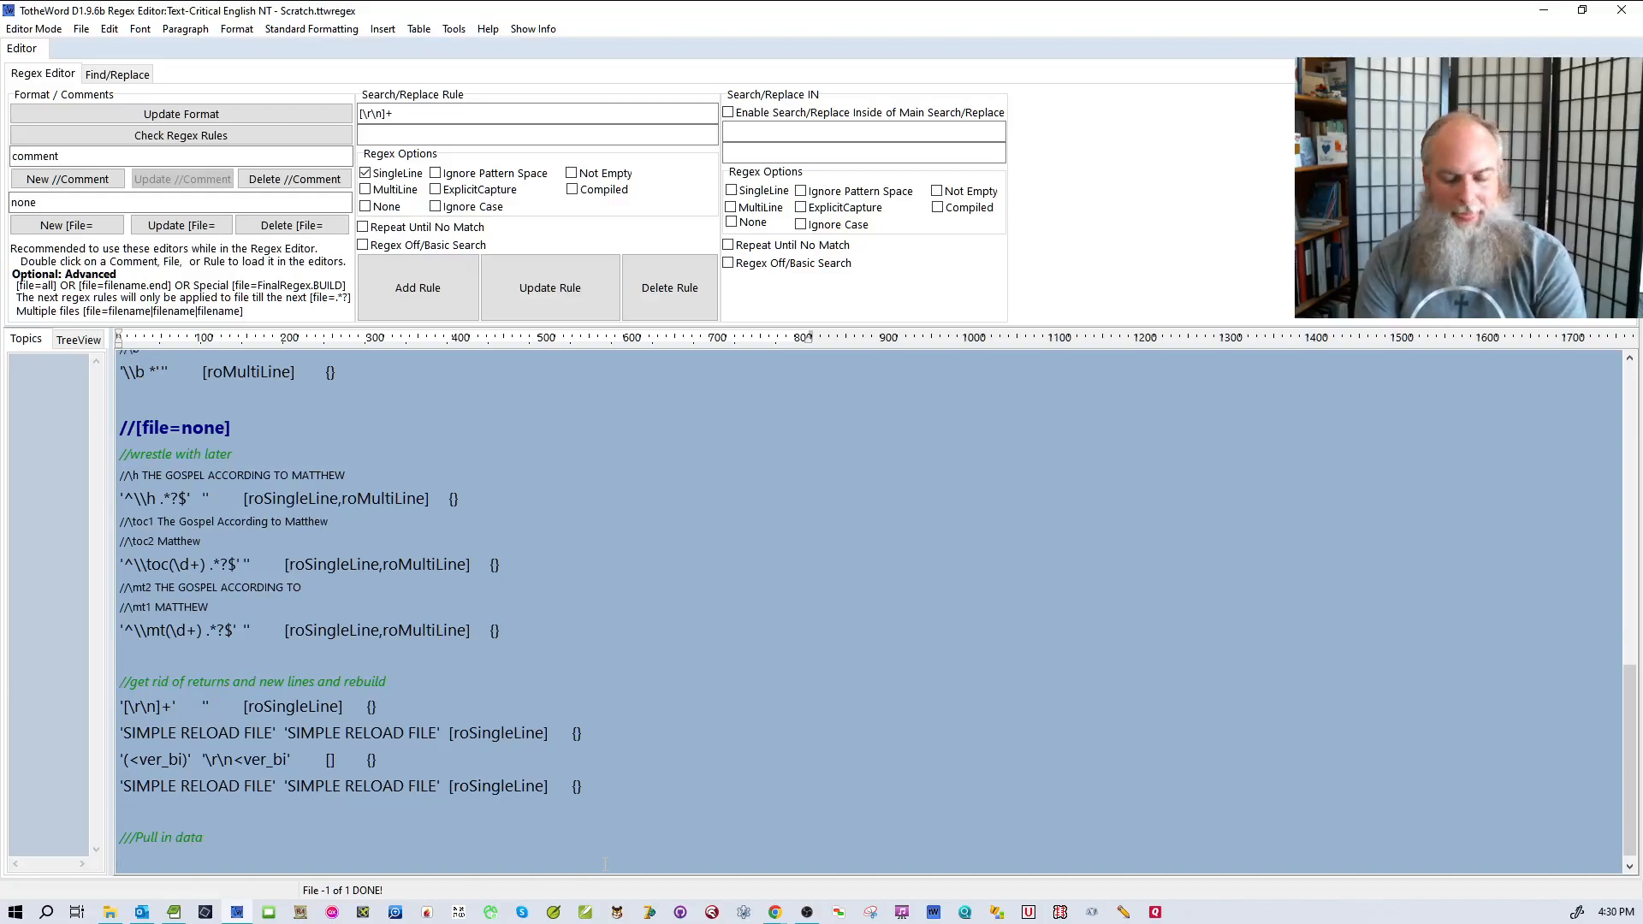
type("//")
type("<bk_bname:Matt.><chp_bi:1><TS1>The Genealogy of Jesus Christ<Ts><CM>")
key("Return")
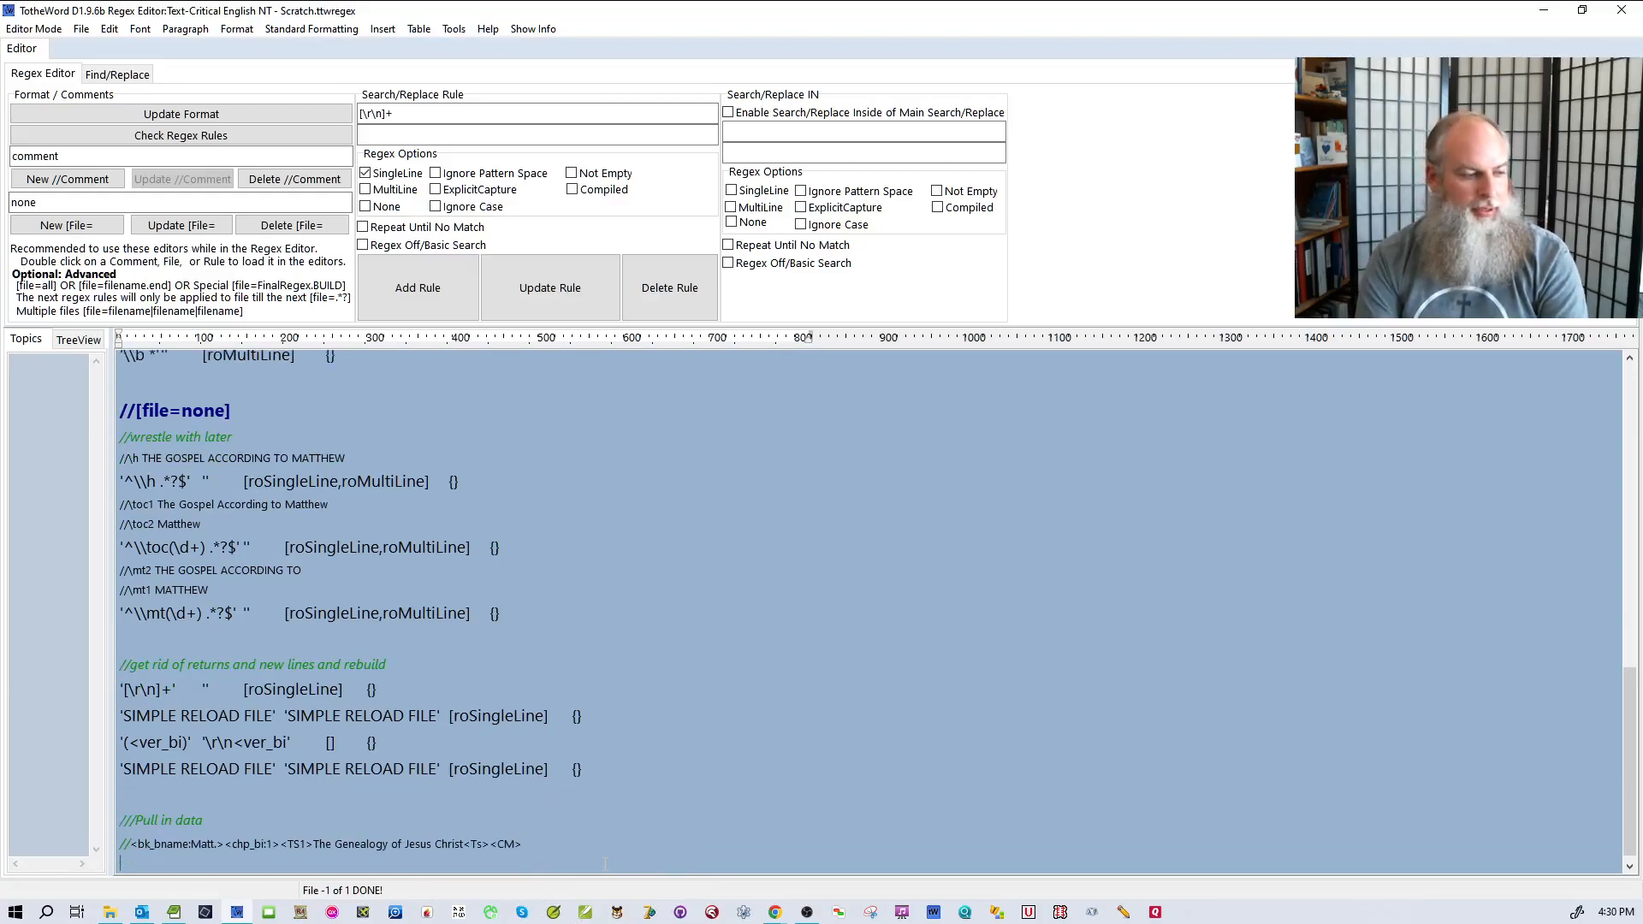
- Add a new regex rule below the Matthew heading comment with the search pattern (<CM>)(<ver_bi:\d+>)
scroll(604, 860, "down", 1)
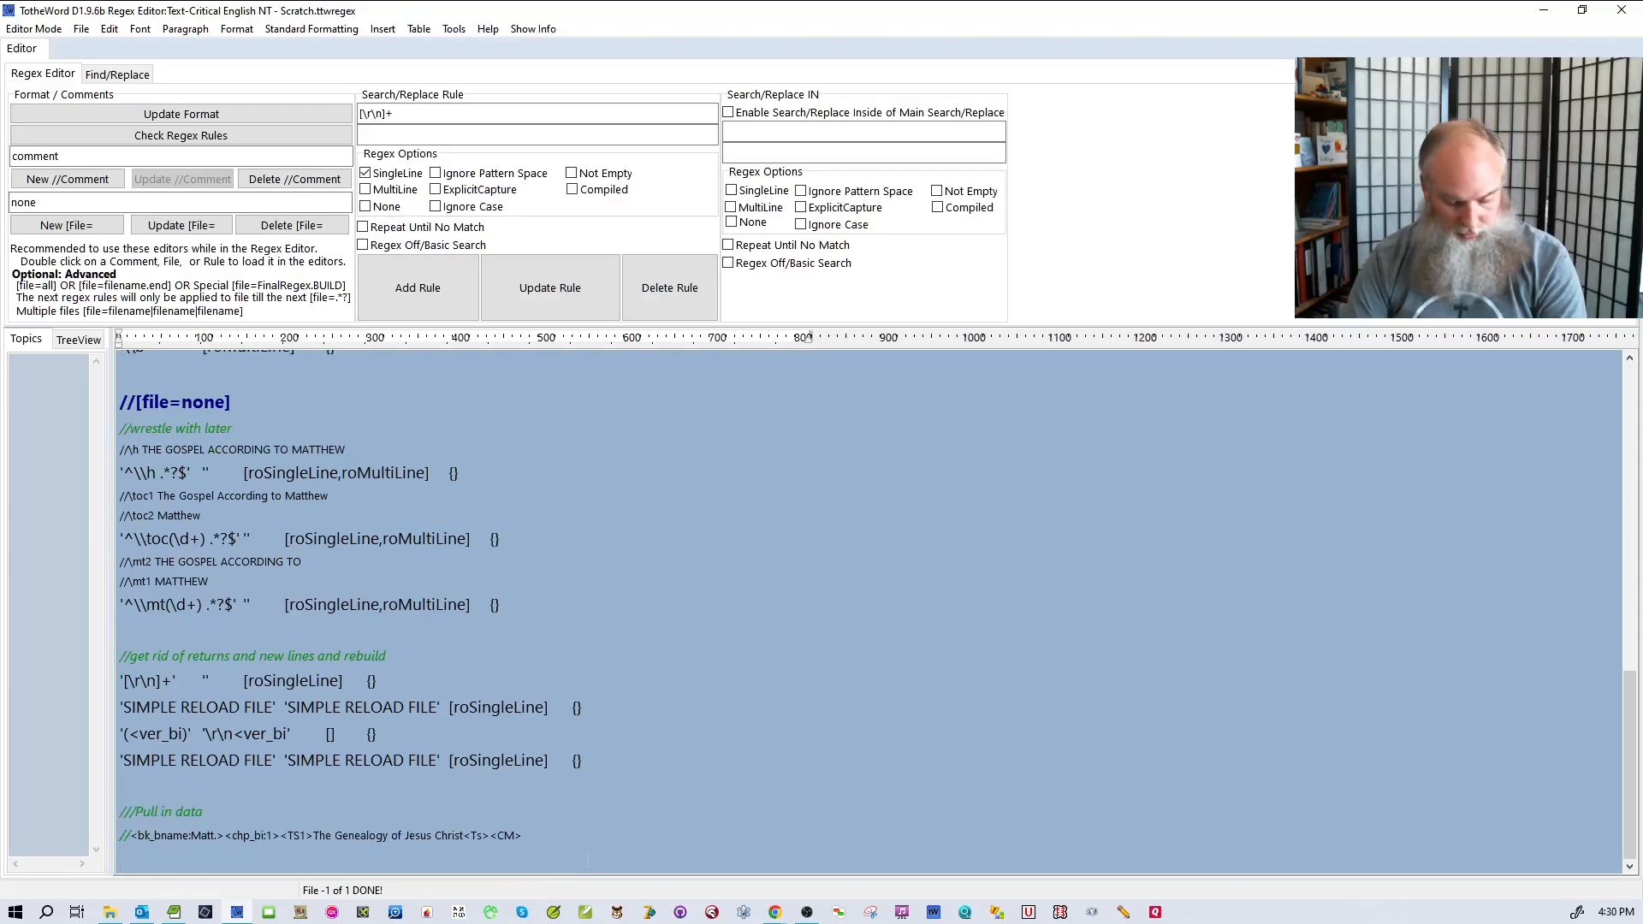
key("ctrl+r")
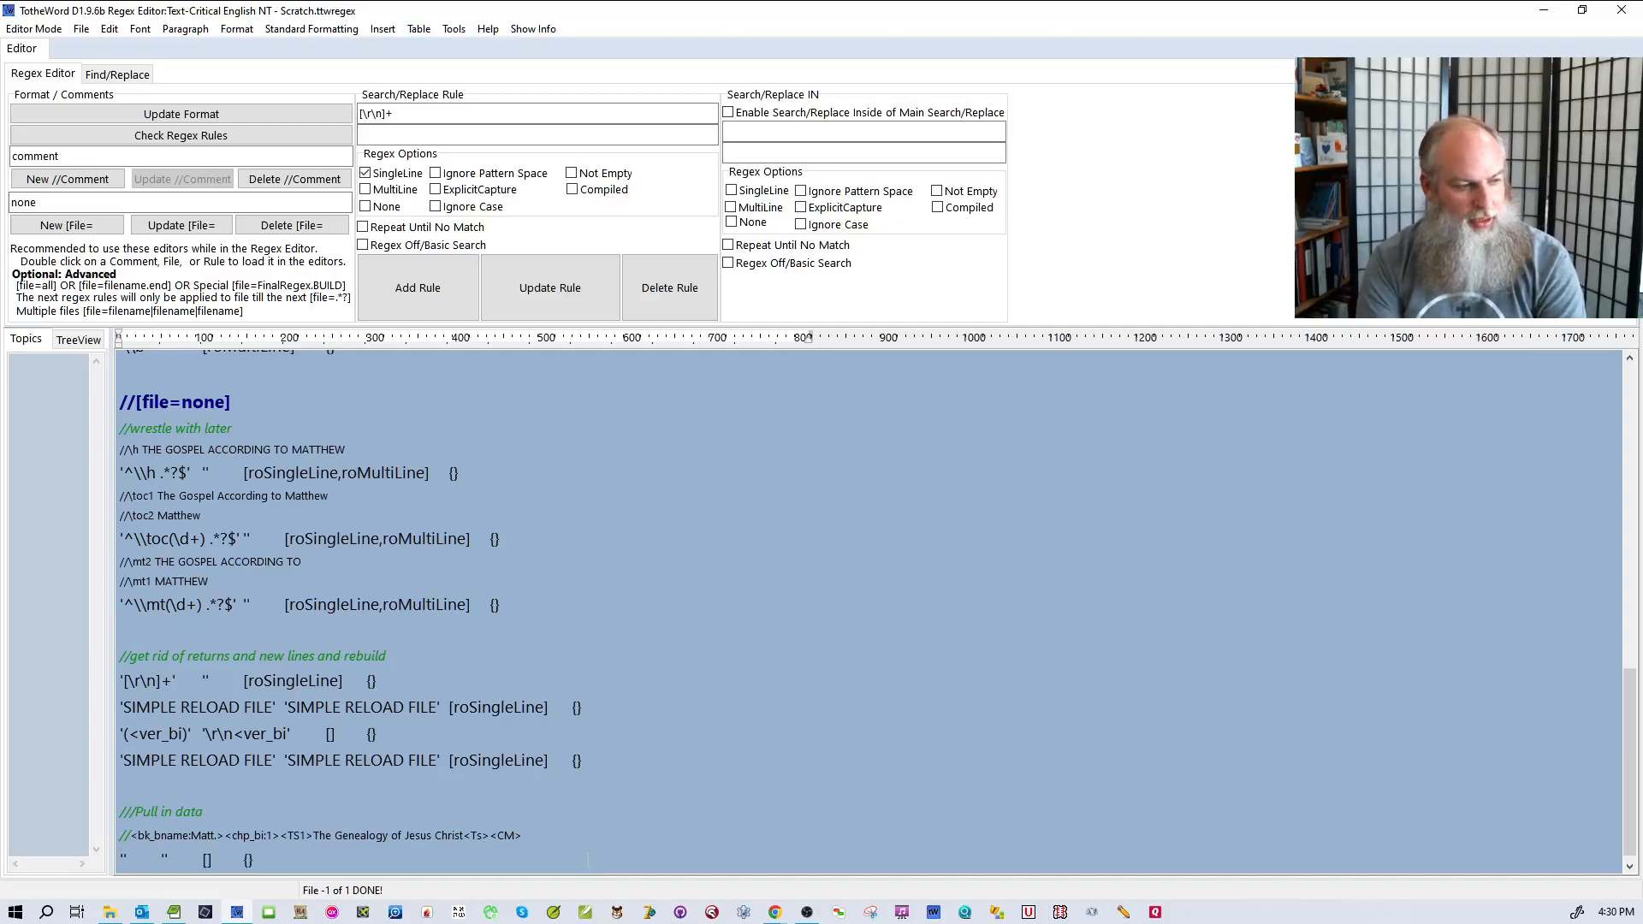
type("<CM>")
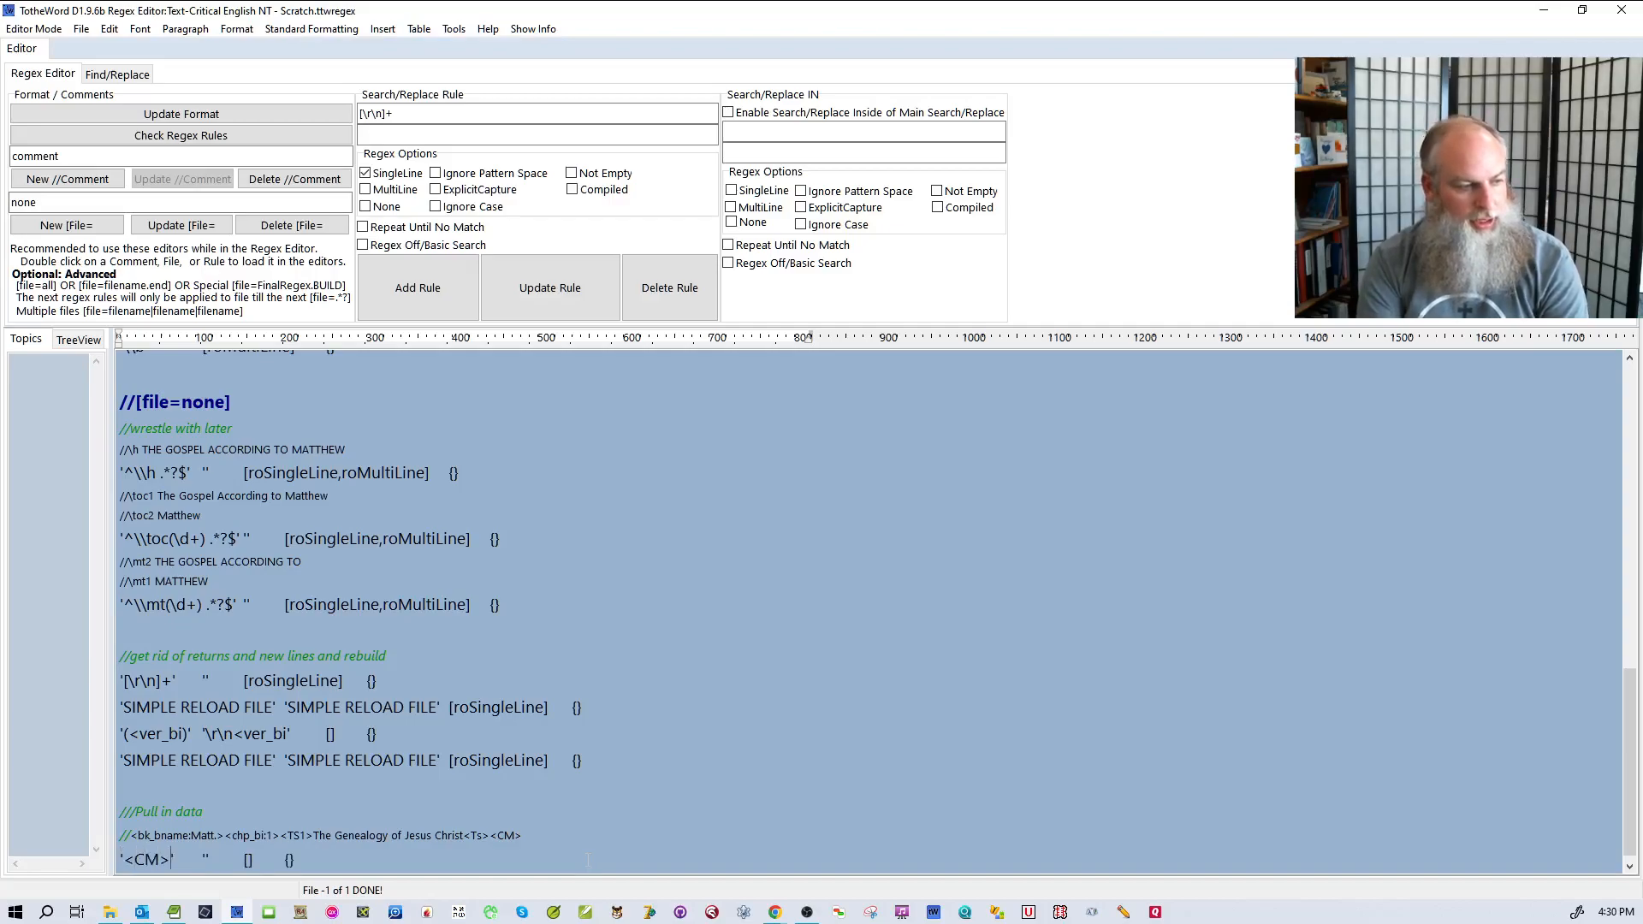
type("<ver_B")
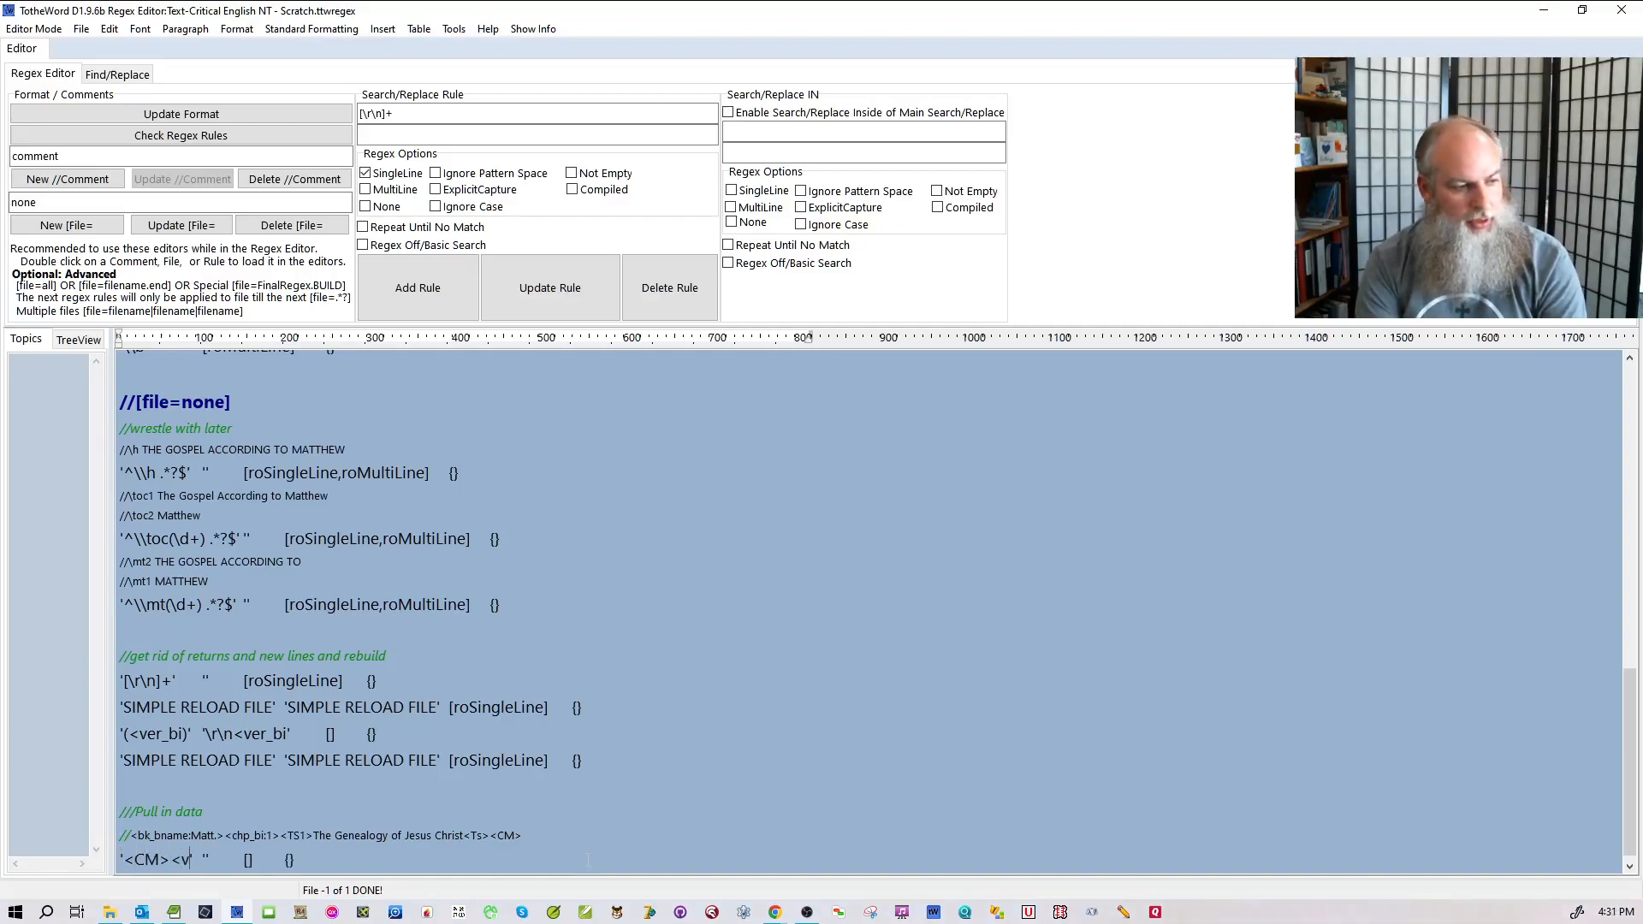
key("BackSpace")
type("bi")
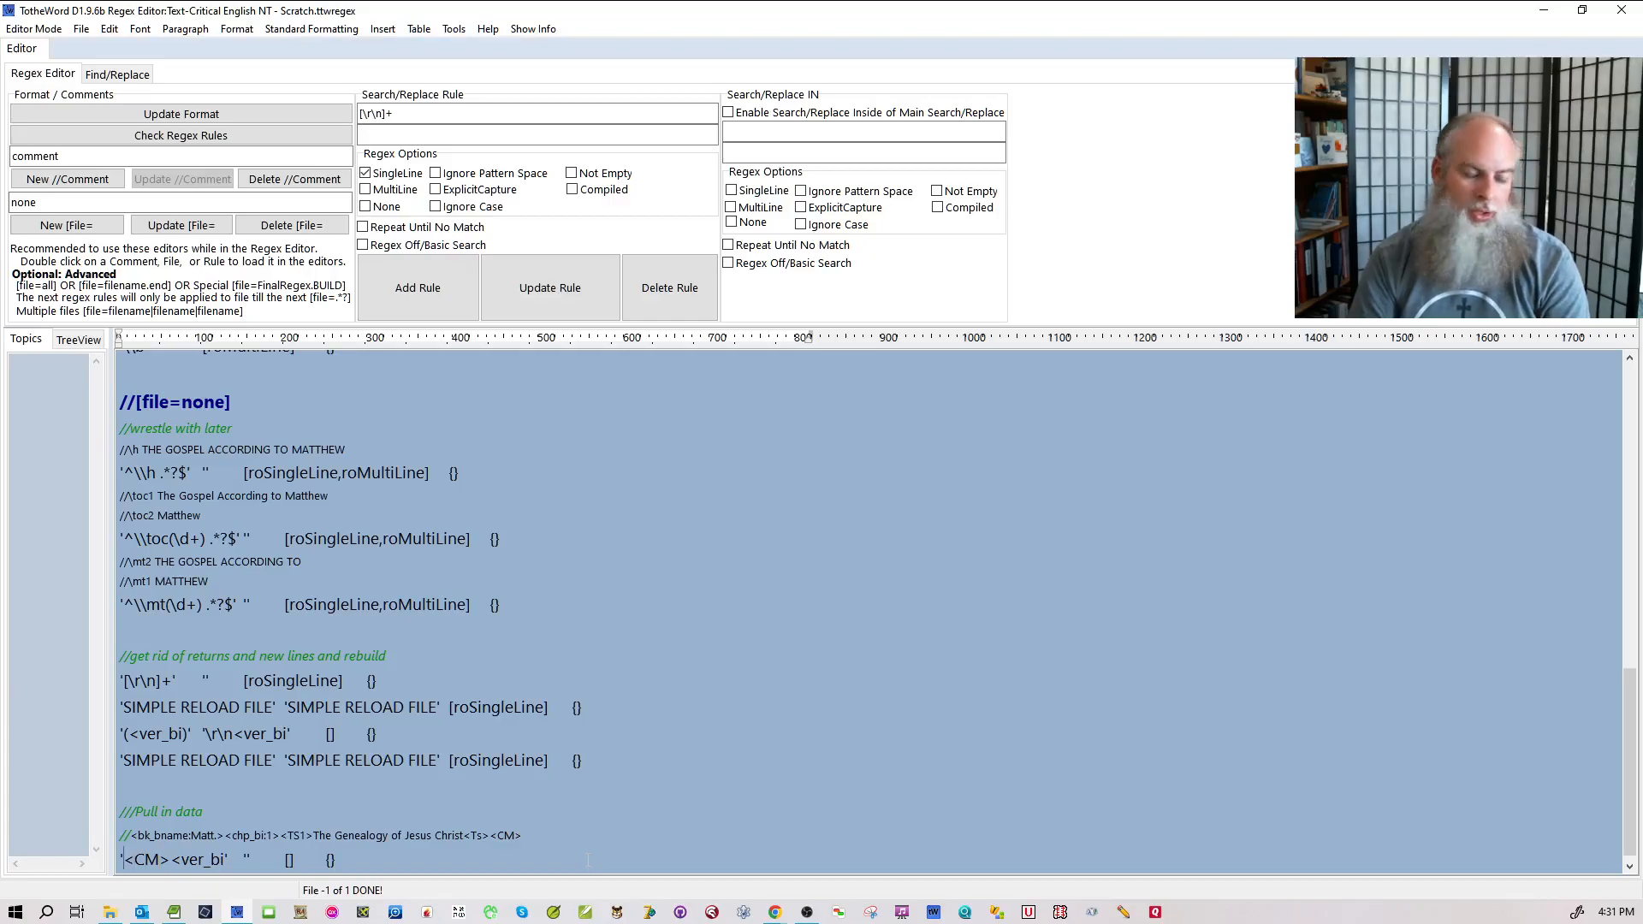
type("(")
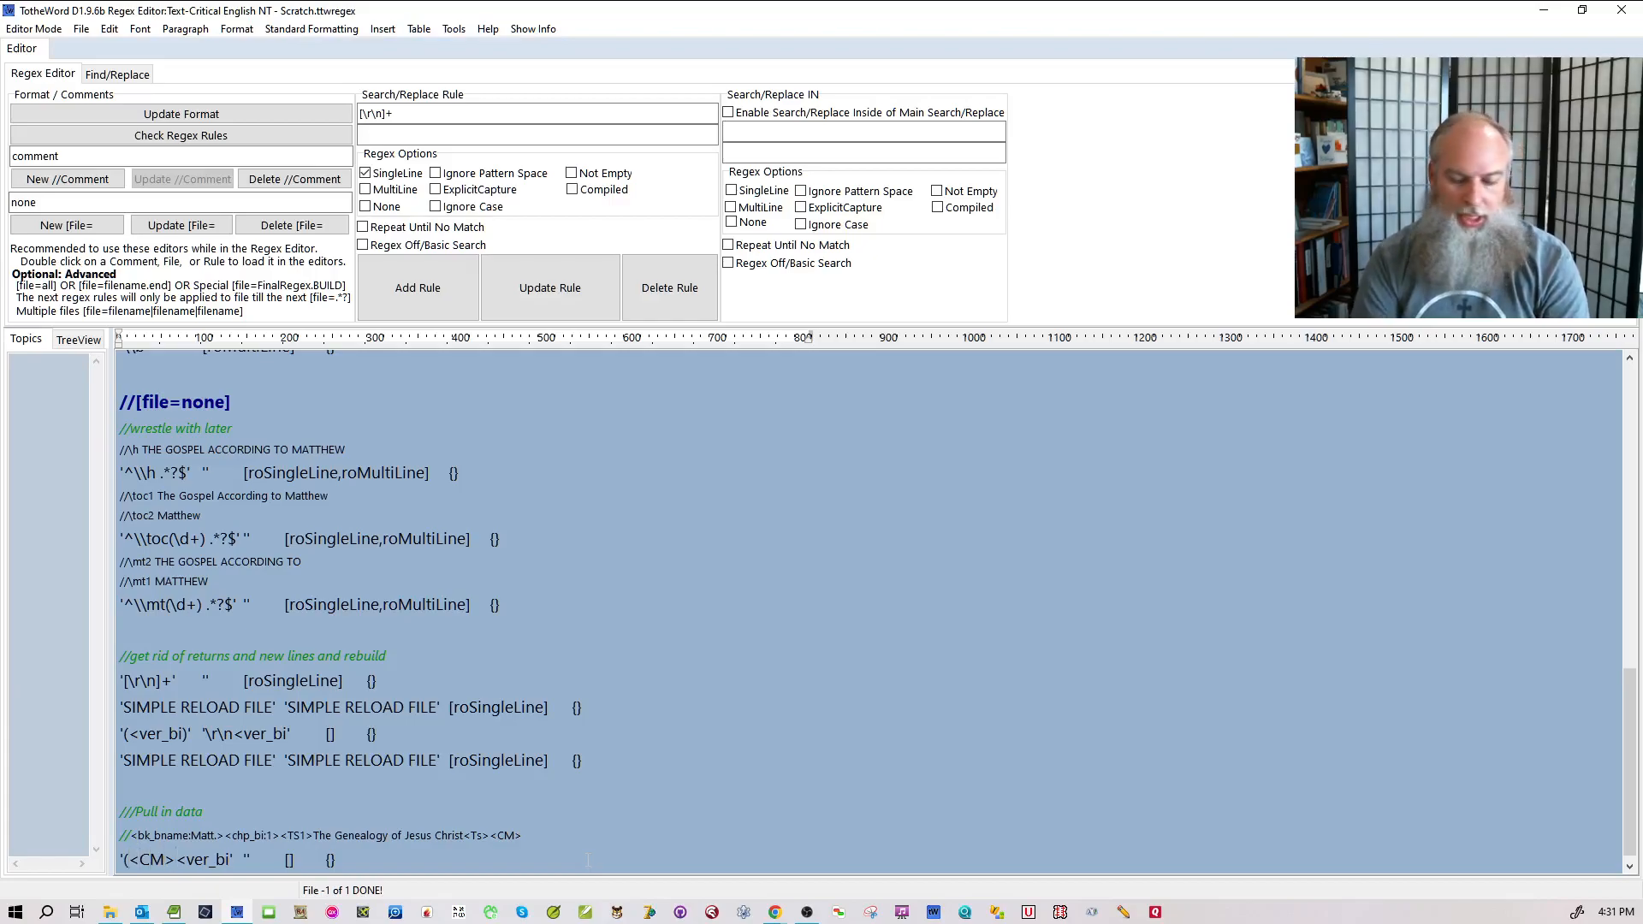
type(")(")
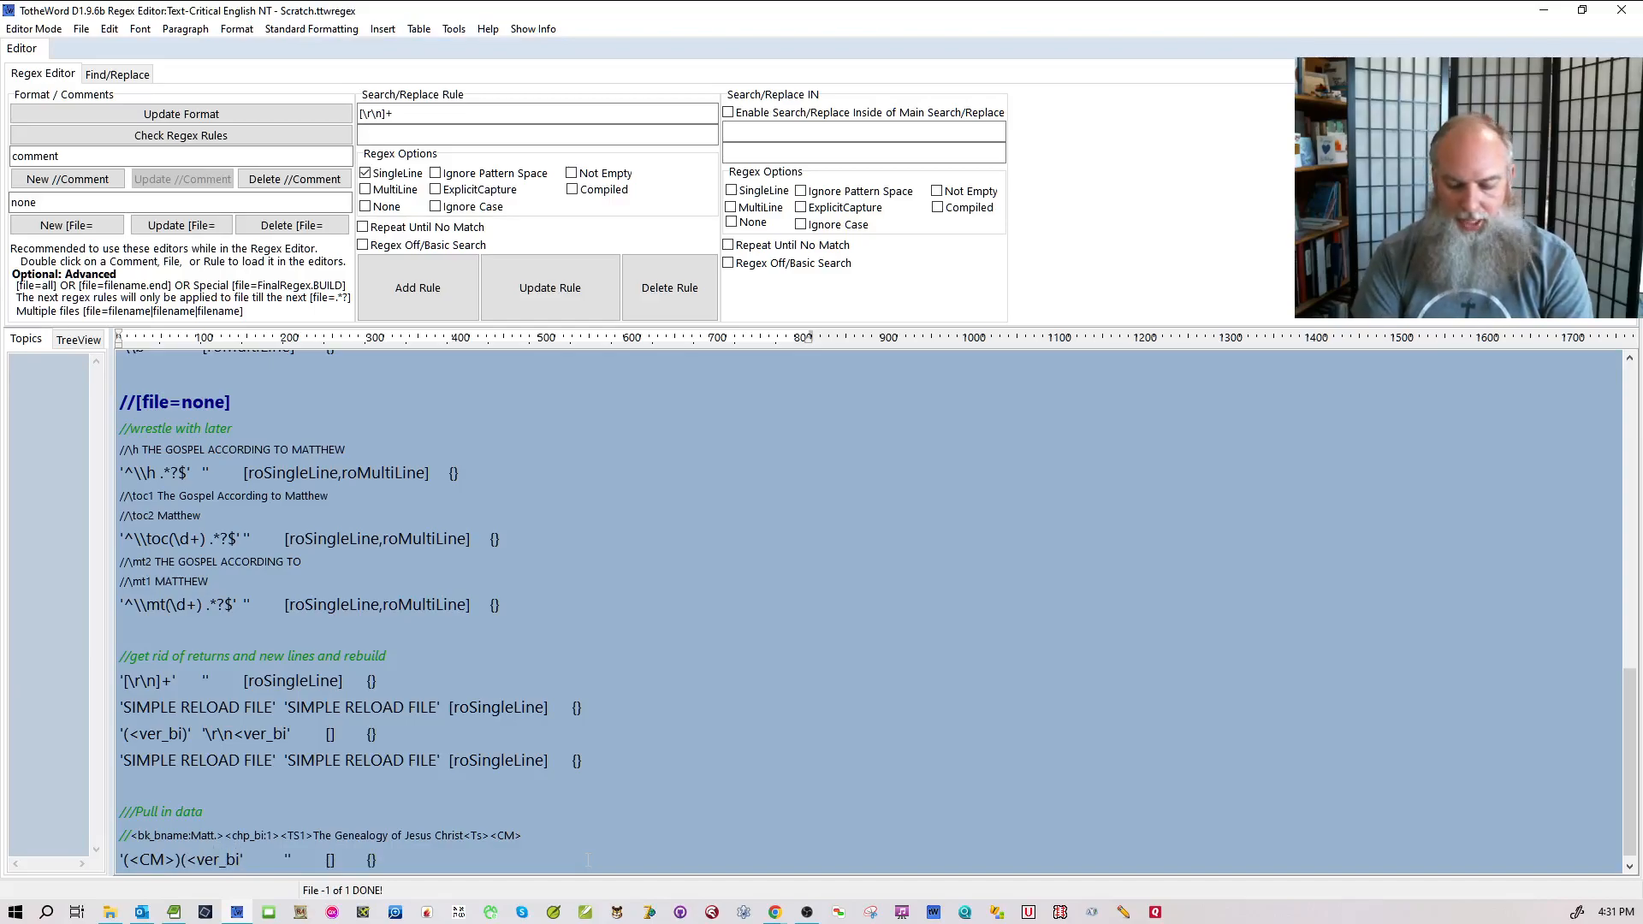
type(":\\d")
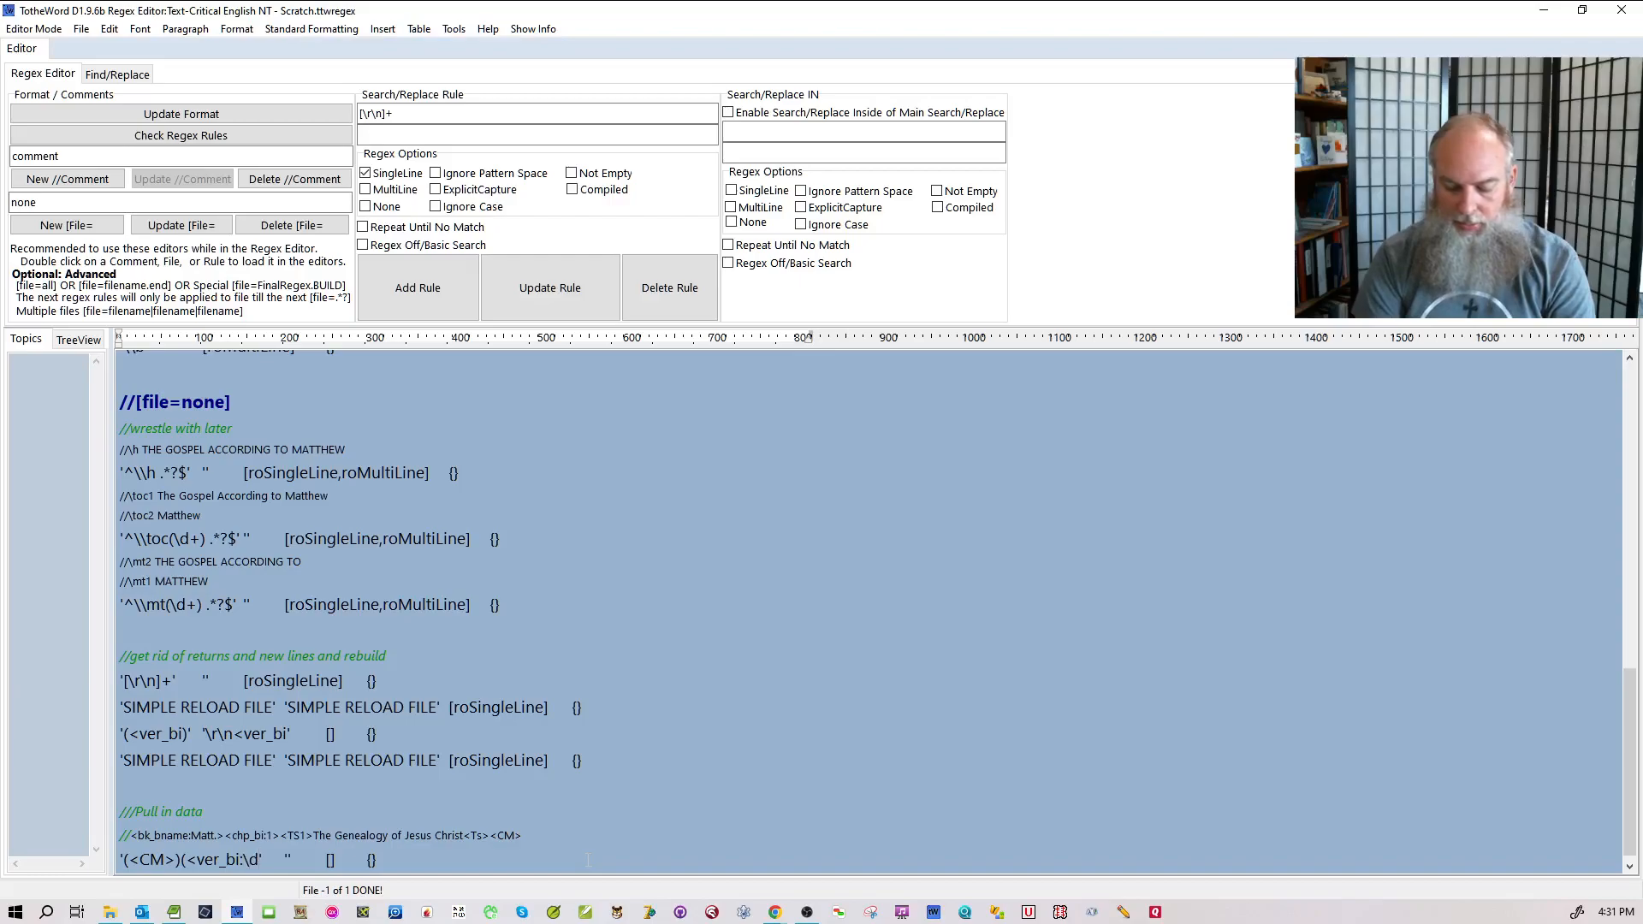
type("+>)")
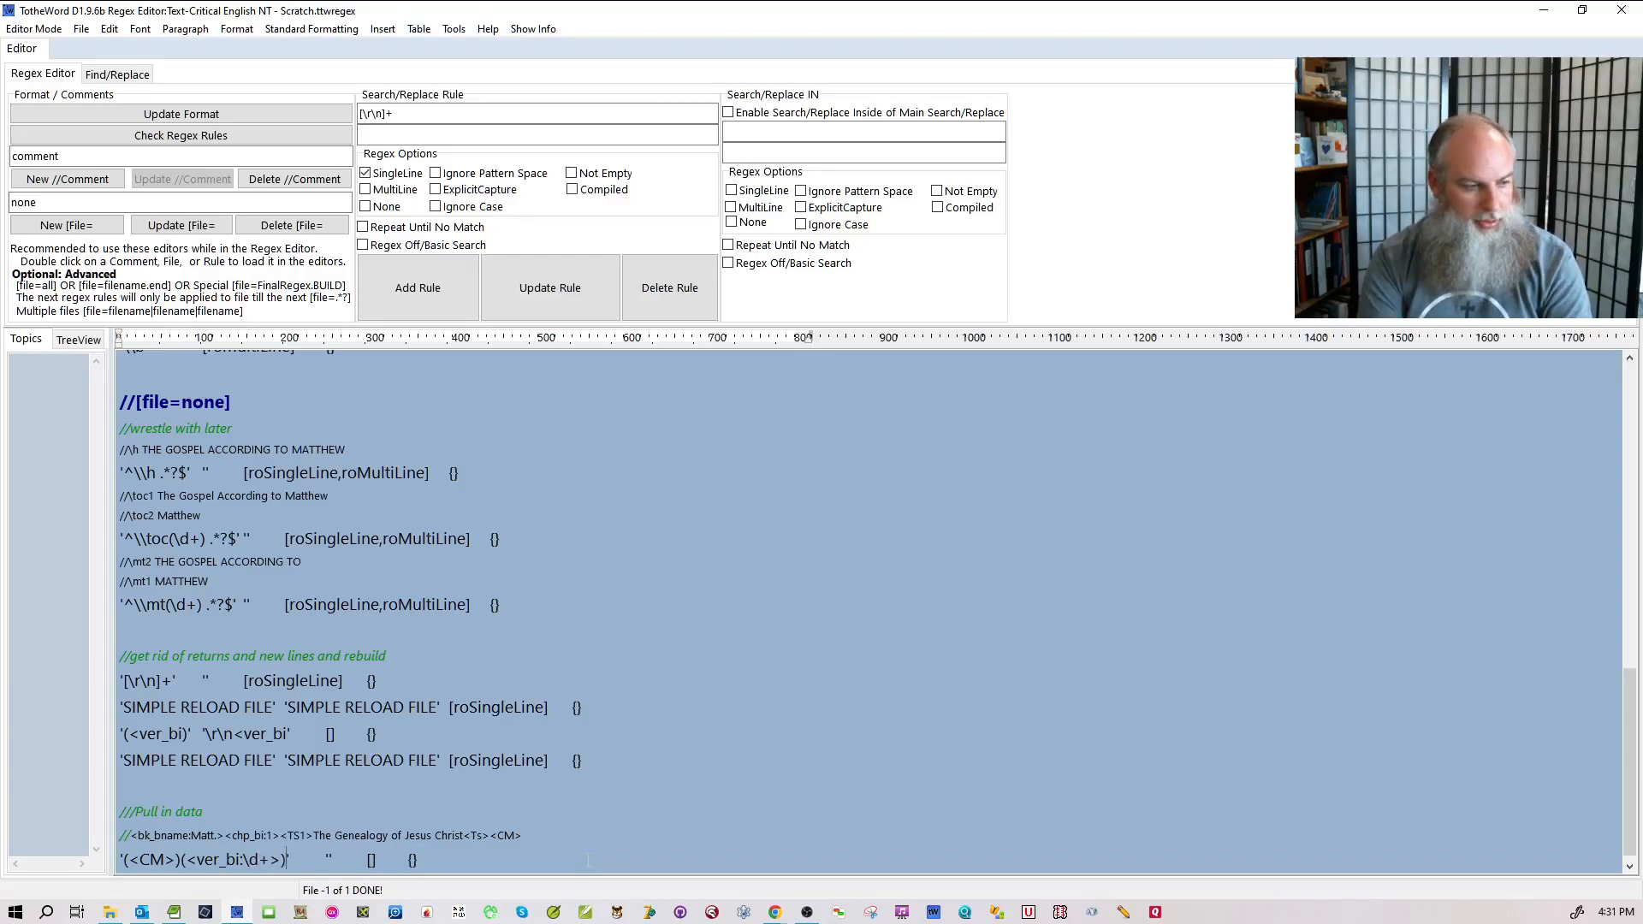
- Add <TS1>.*?<Ts> as an alternative to <CM> in the new rule's first group, reusing the title markup from the comment
scroll(589, 860, "down", 1)
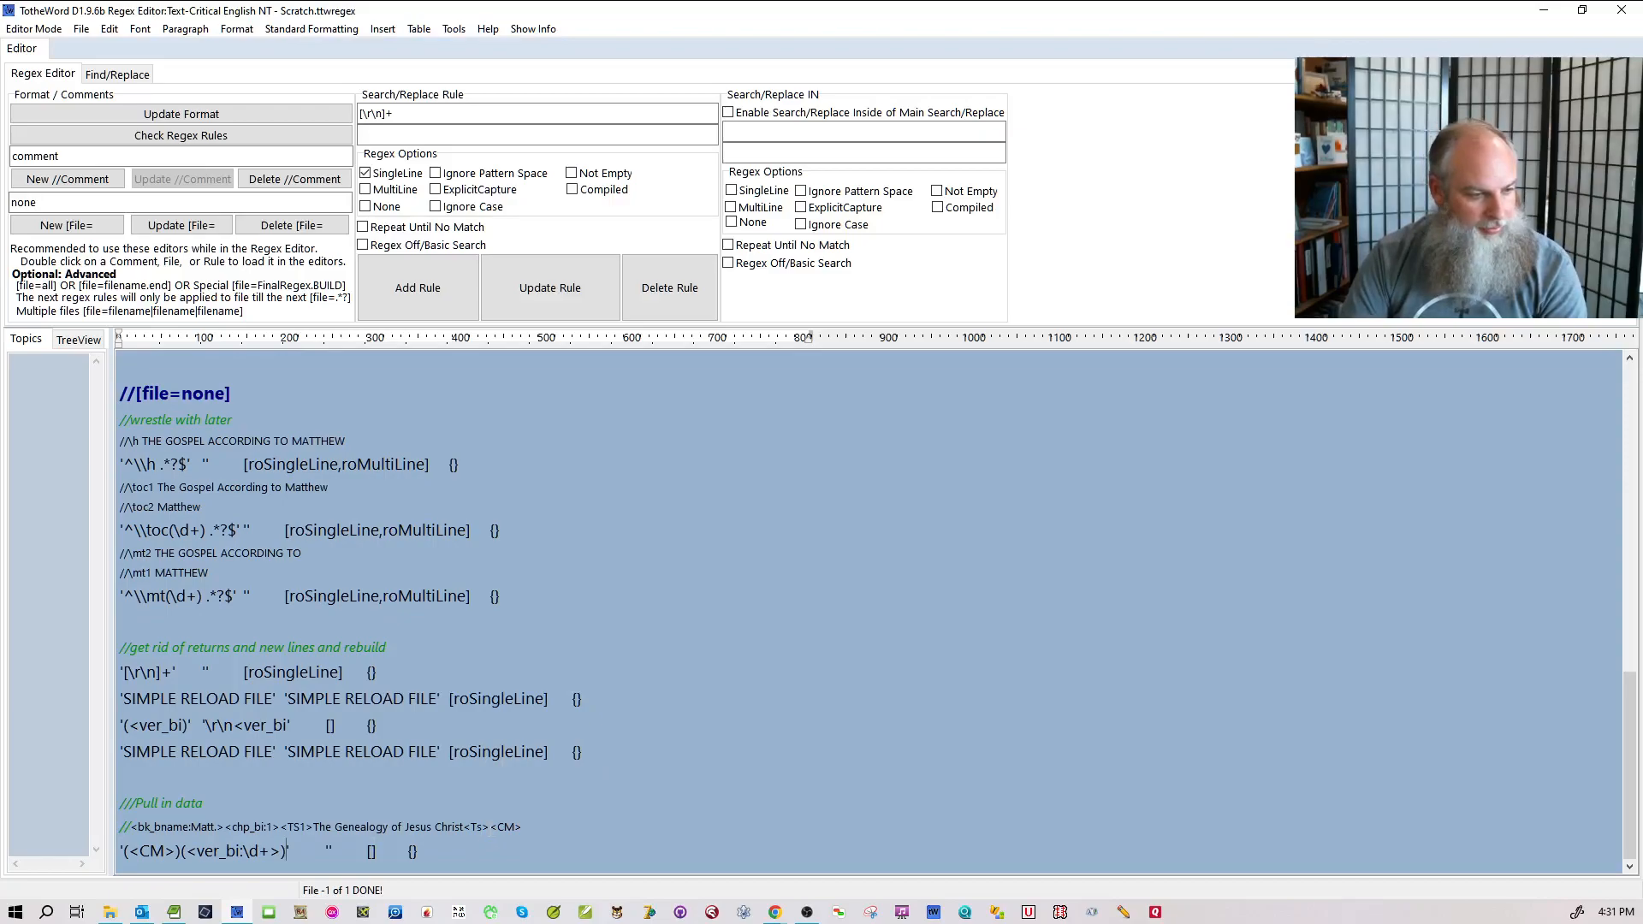
left_click_drag(489, 826, 281, 826)
key("ctrl+c")
left_click(176, 852)
type("|")
key("ctrl+v")
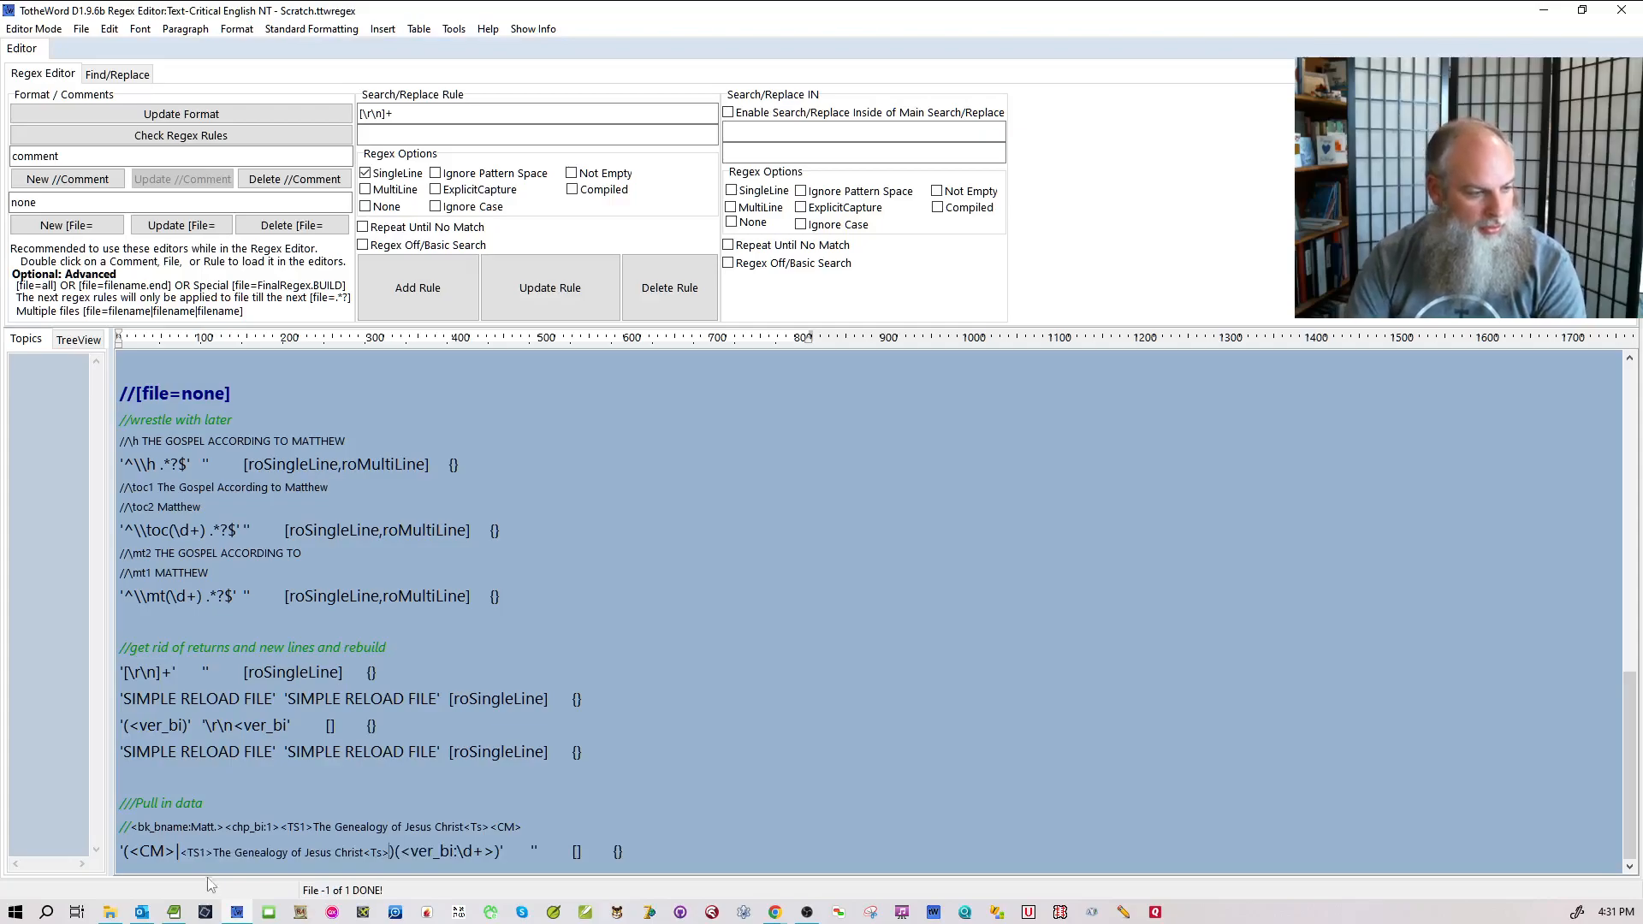
left_click_drag(214, 852, 350, 852)
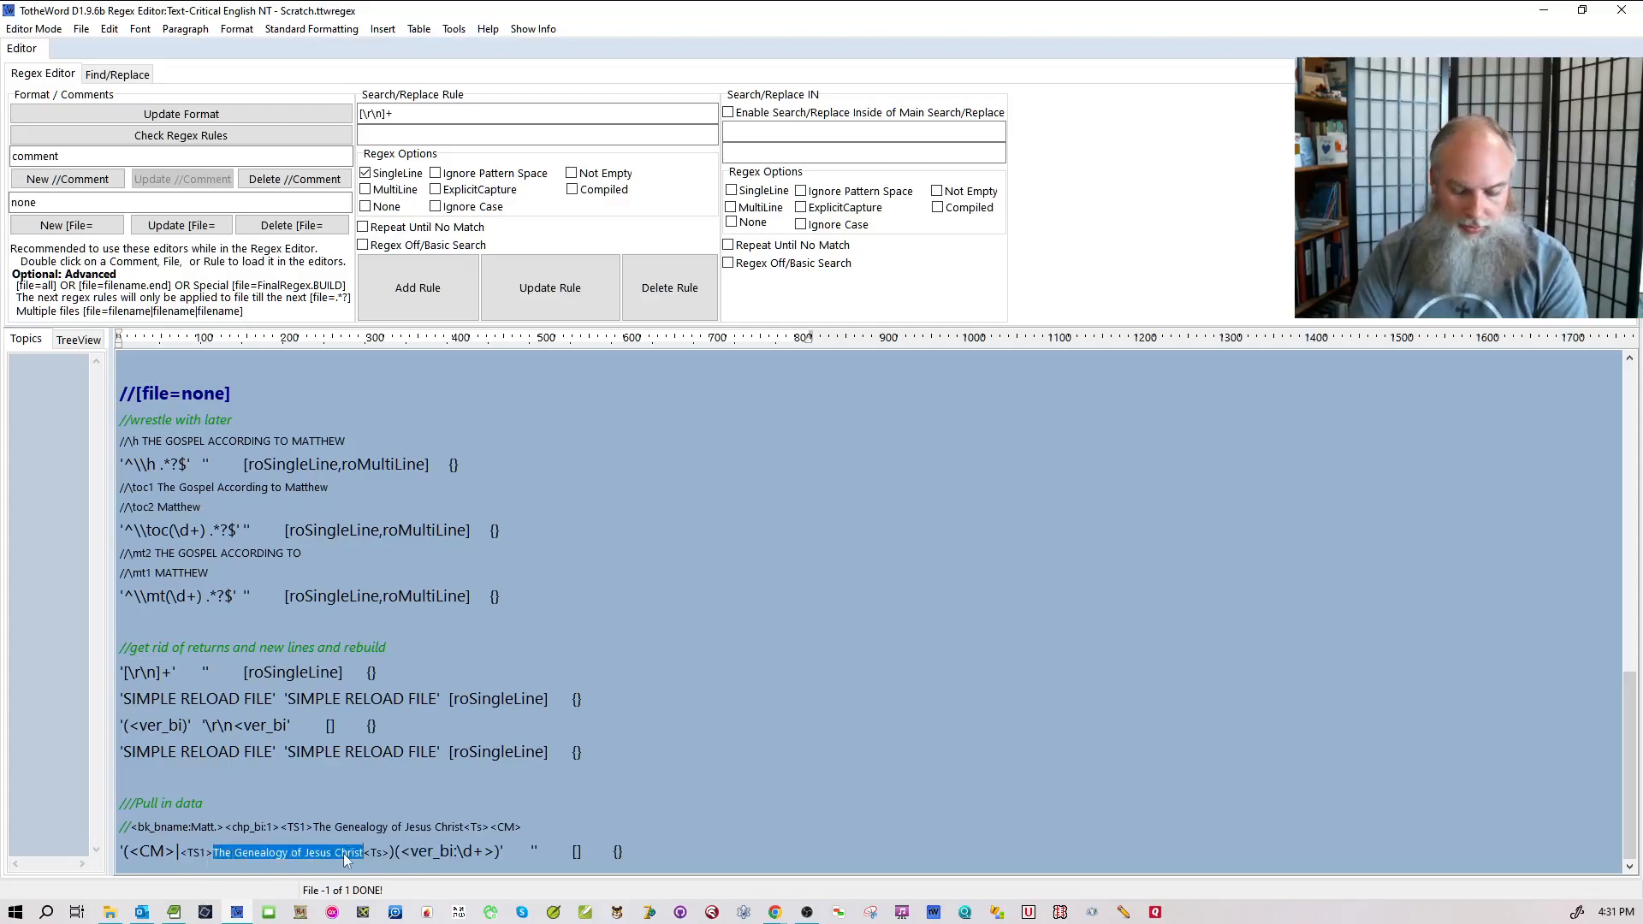
type(".*?")
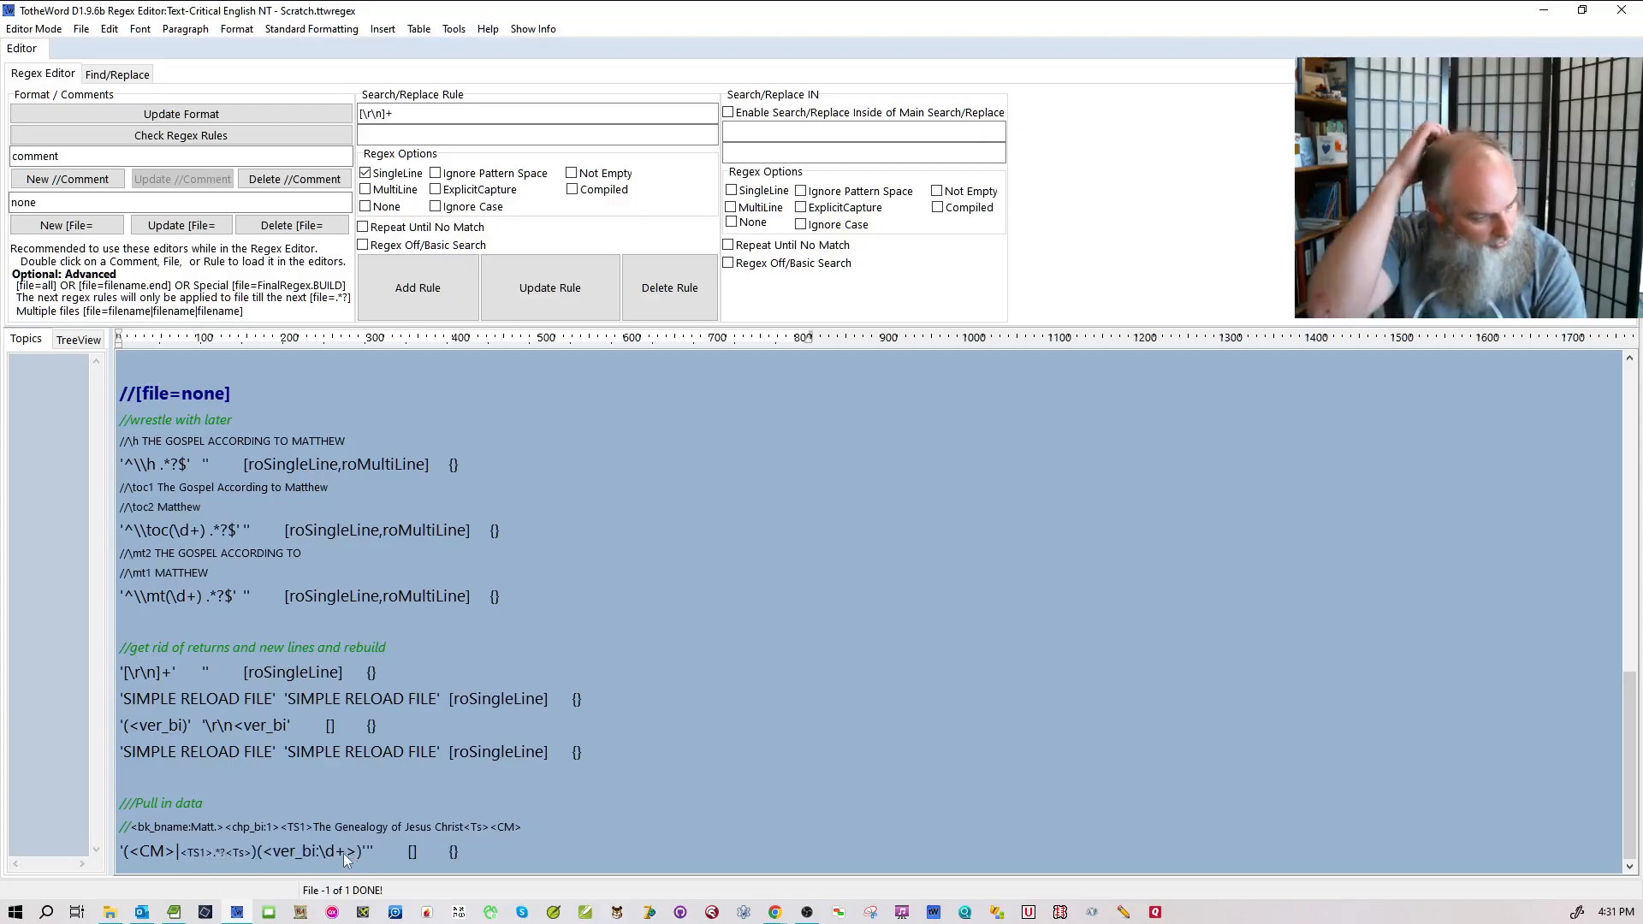
- Add the chapter tag from the comment to the rule's first group as the alternative <chp_bi:\d+>
left_click_drag(224, 828, 280, 827)
left_click(327, 727)
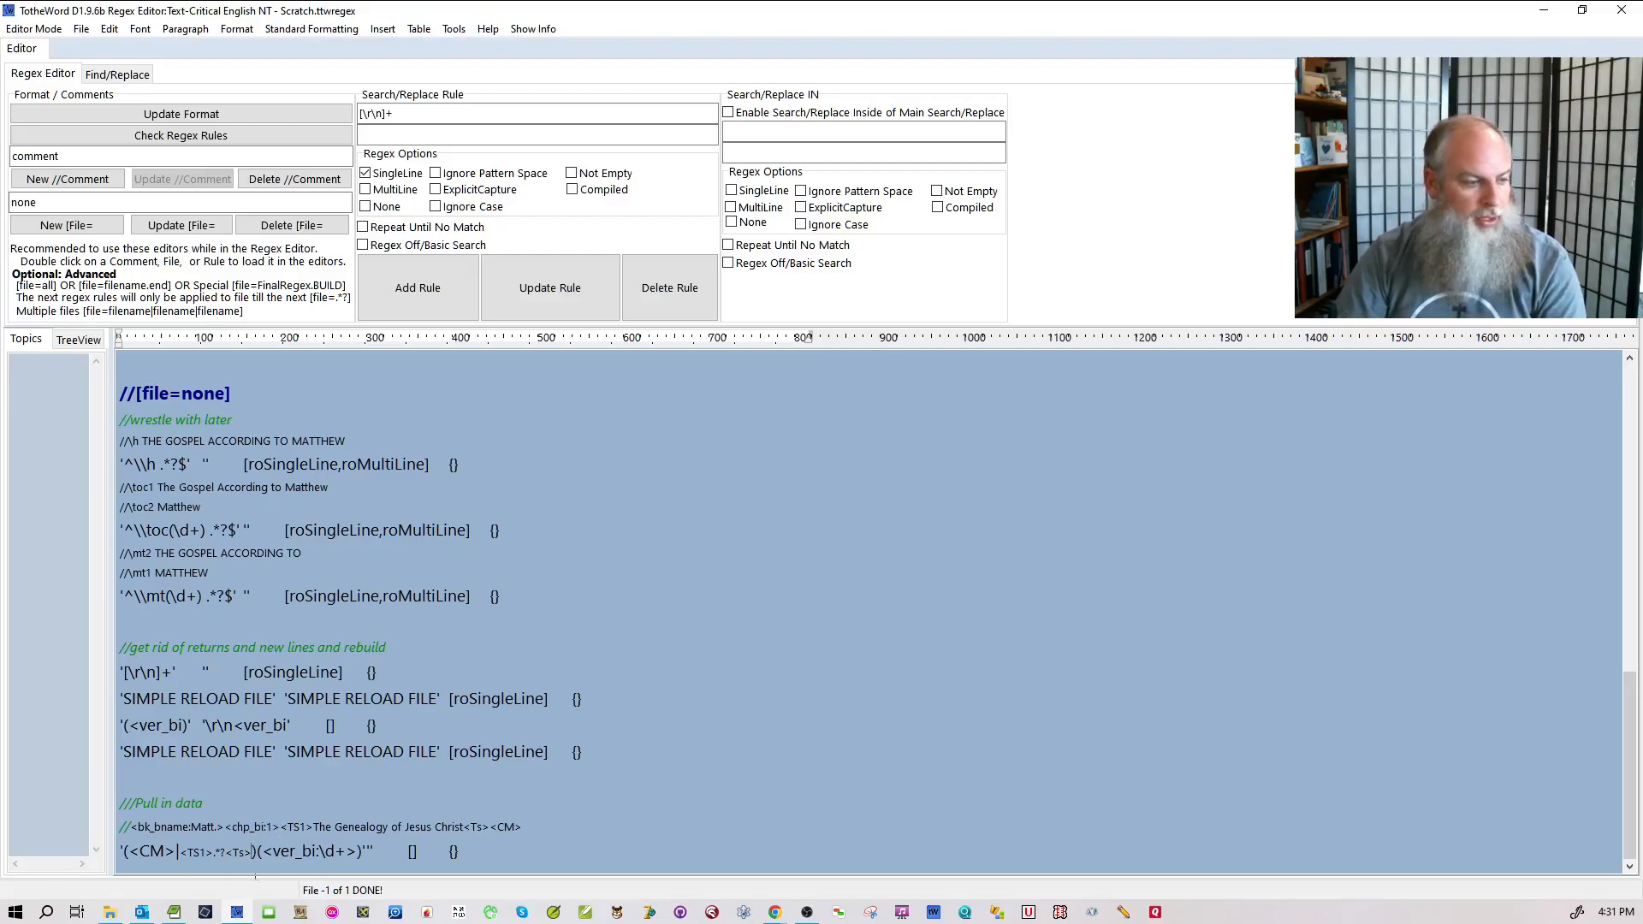
type("|")
key("ctrl+v")
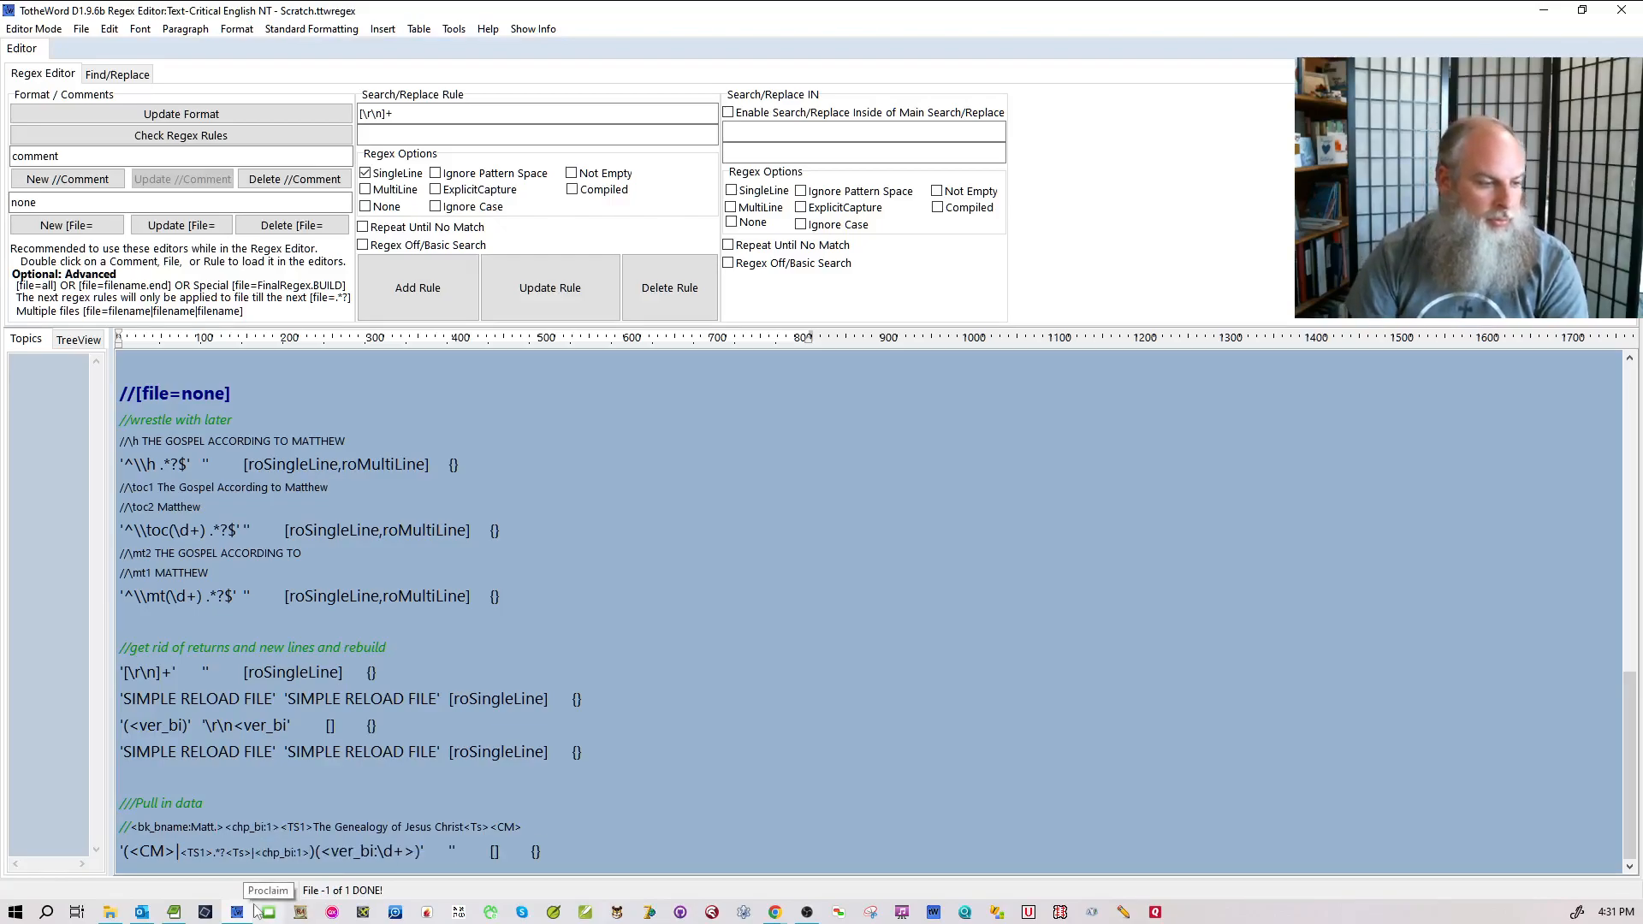
key("BackSpace")
key("BackSpace")
type("\\d+")
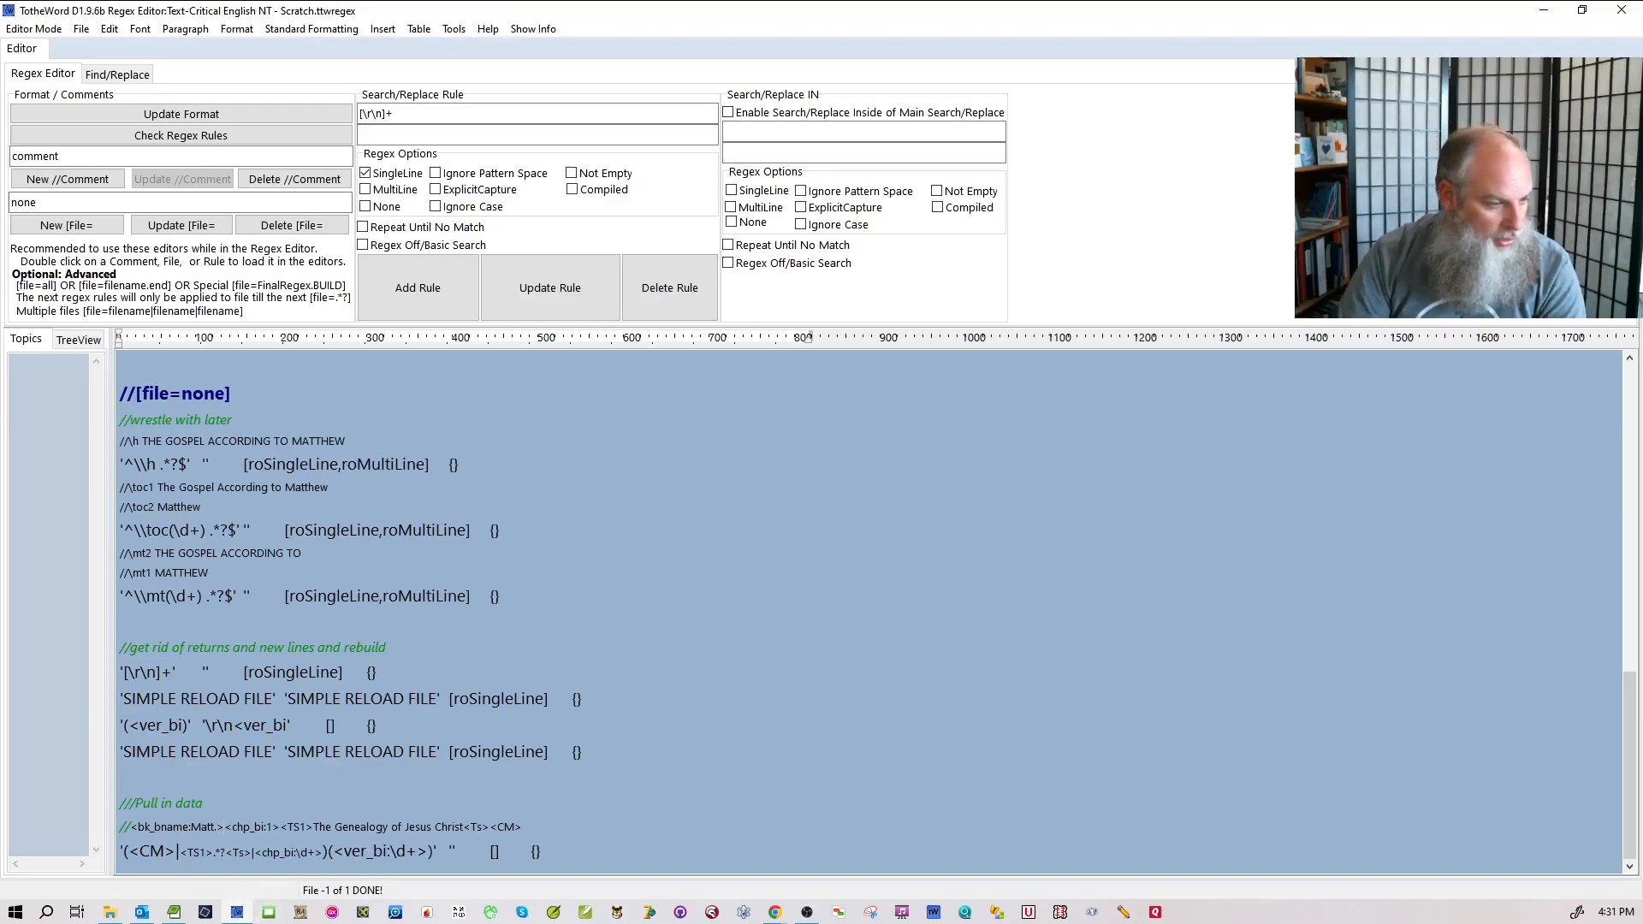
- Add the book name tag from the comment to the rule's first group as the alternative <bk_bname:[^>]+>
left_click_drag(224, 826, 132, 829)
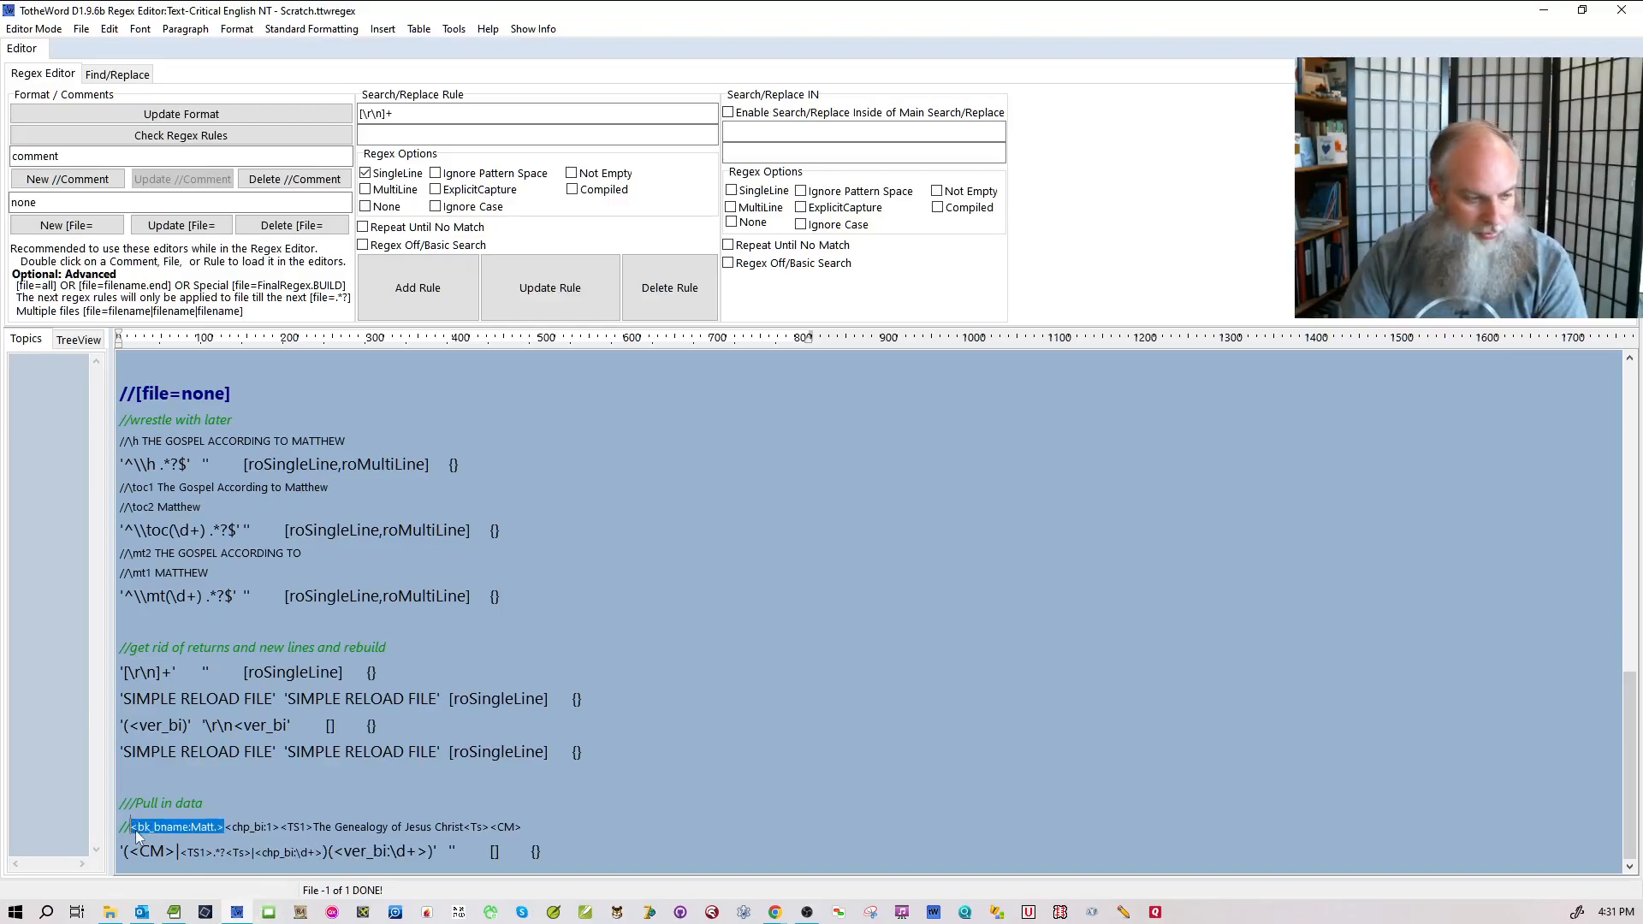
key("ctrl+c")
left_click(323, 852)
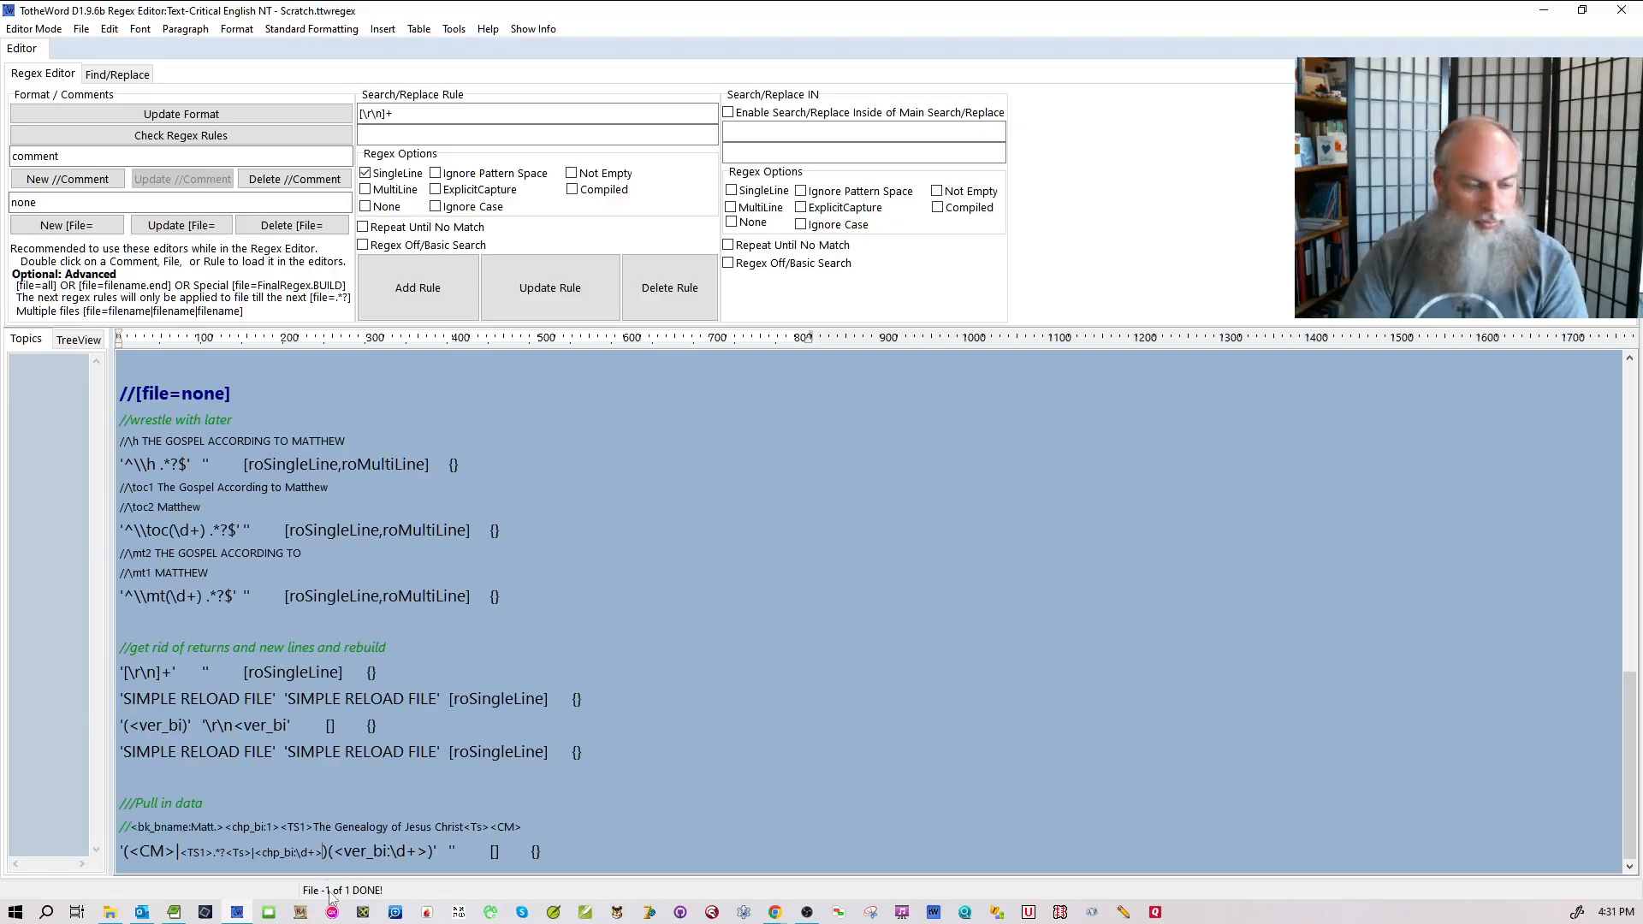
type("|")
key("ctrl+v")
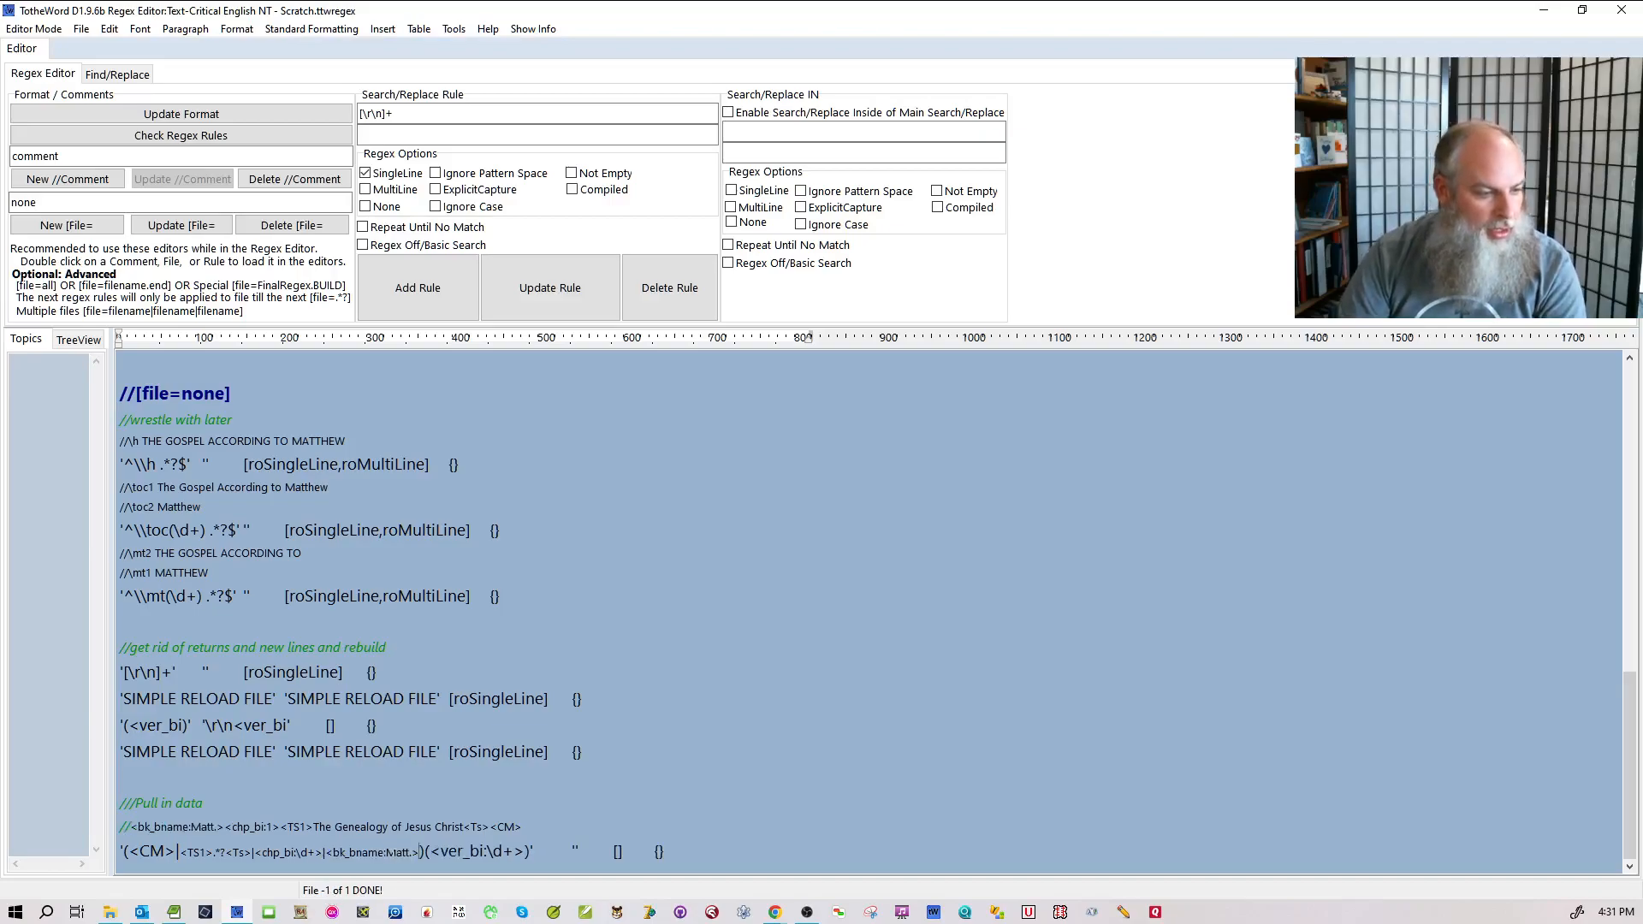
left_click_drag(386, 852, 413, 855)
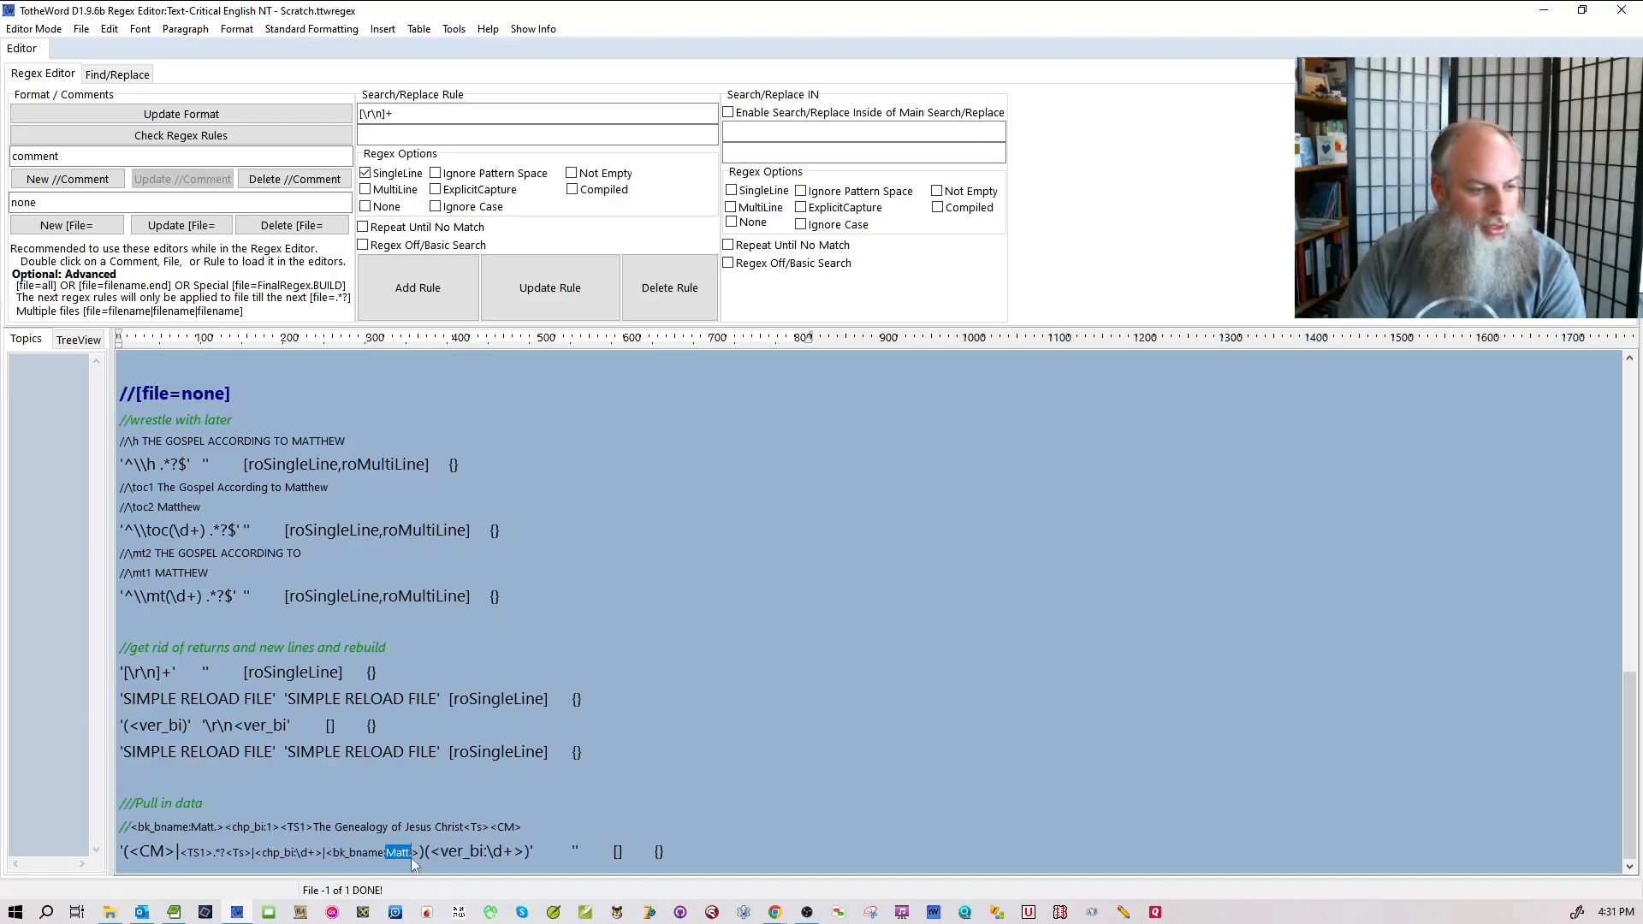
type("[^>]+")
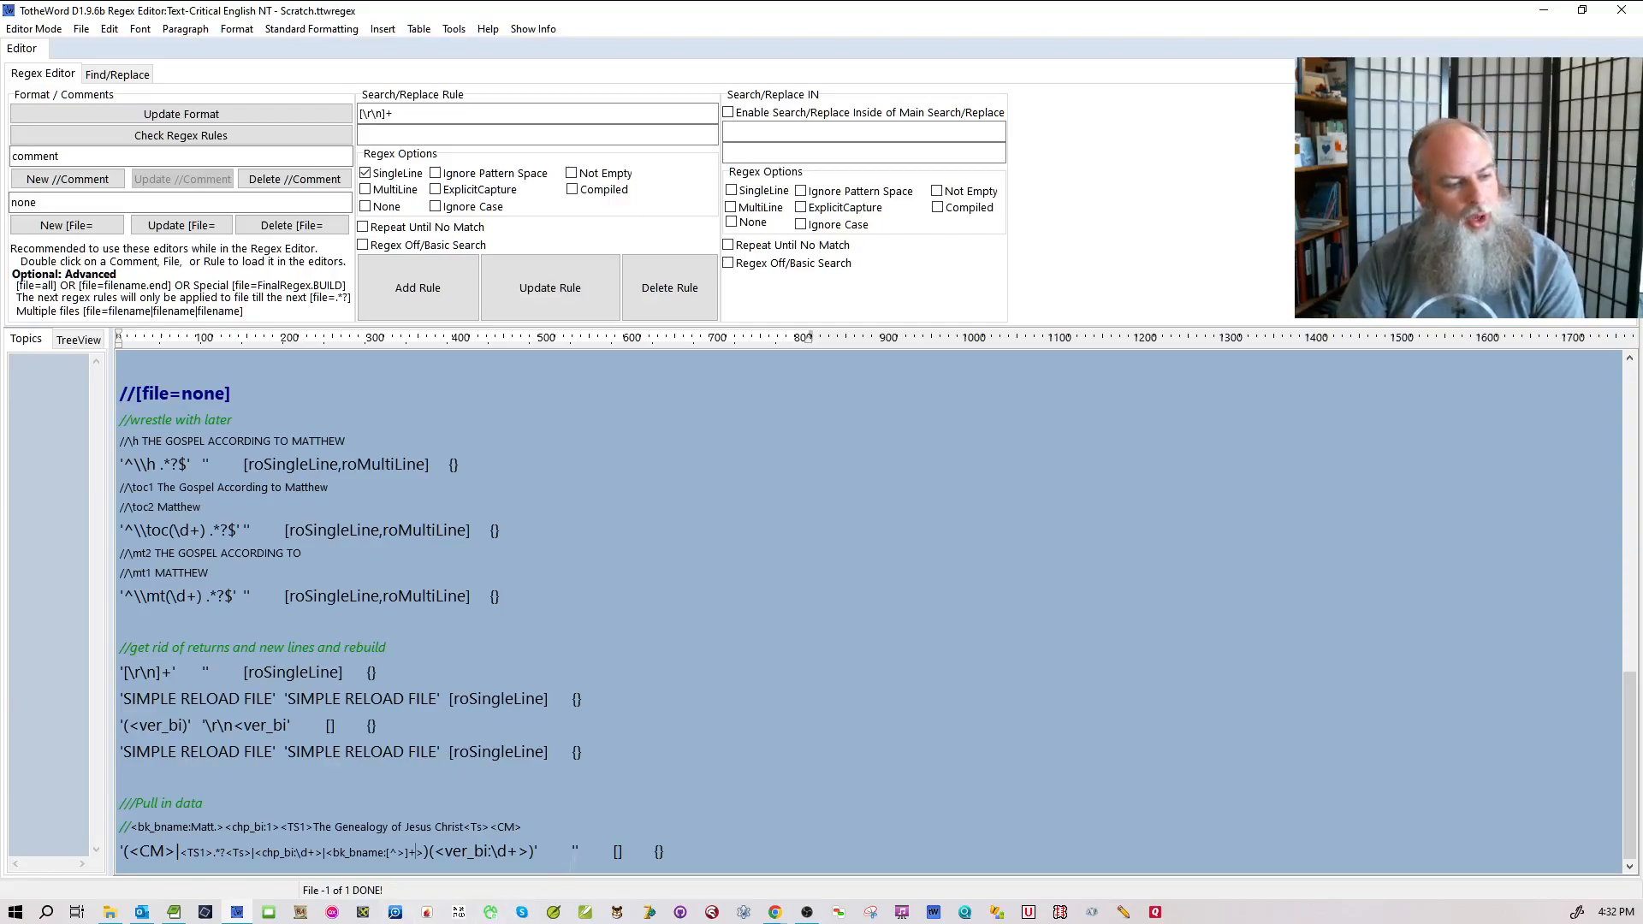
- Set the rule's replacement to $2$1 with option roSingleLine, begin its second group with [\r\n]+, and save the regex file
type("$1")
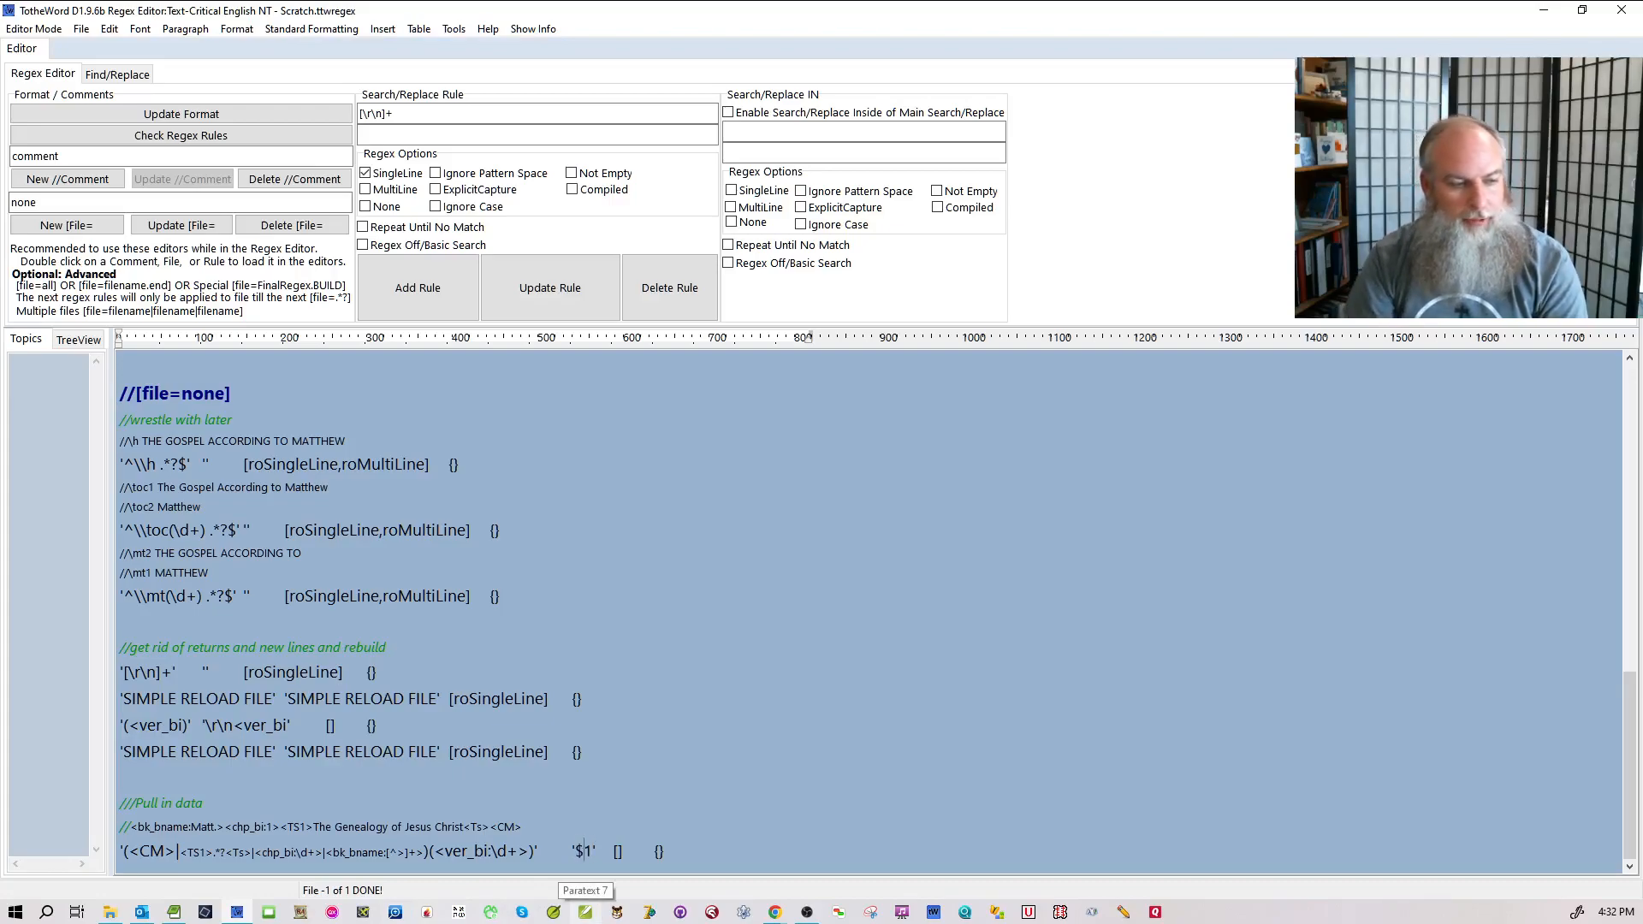
type("$2")
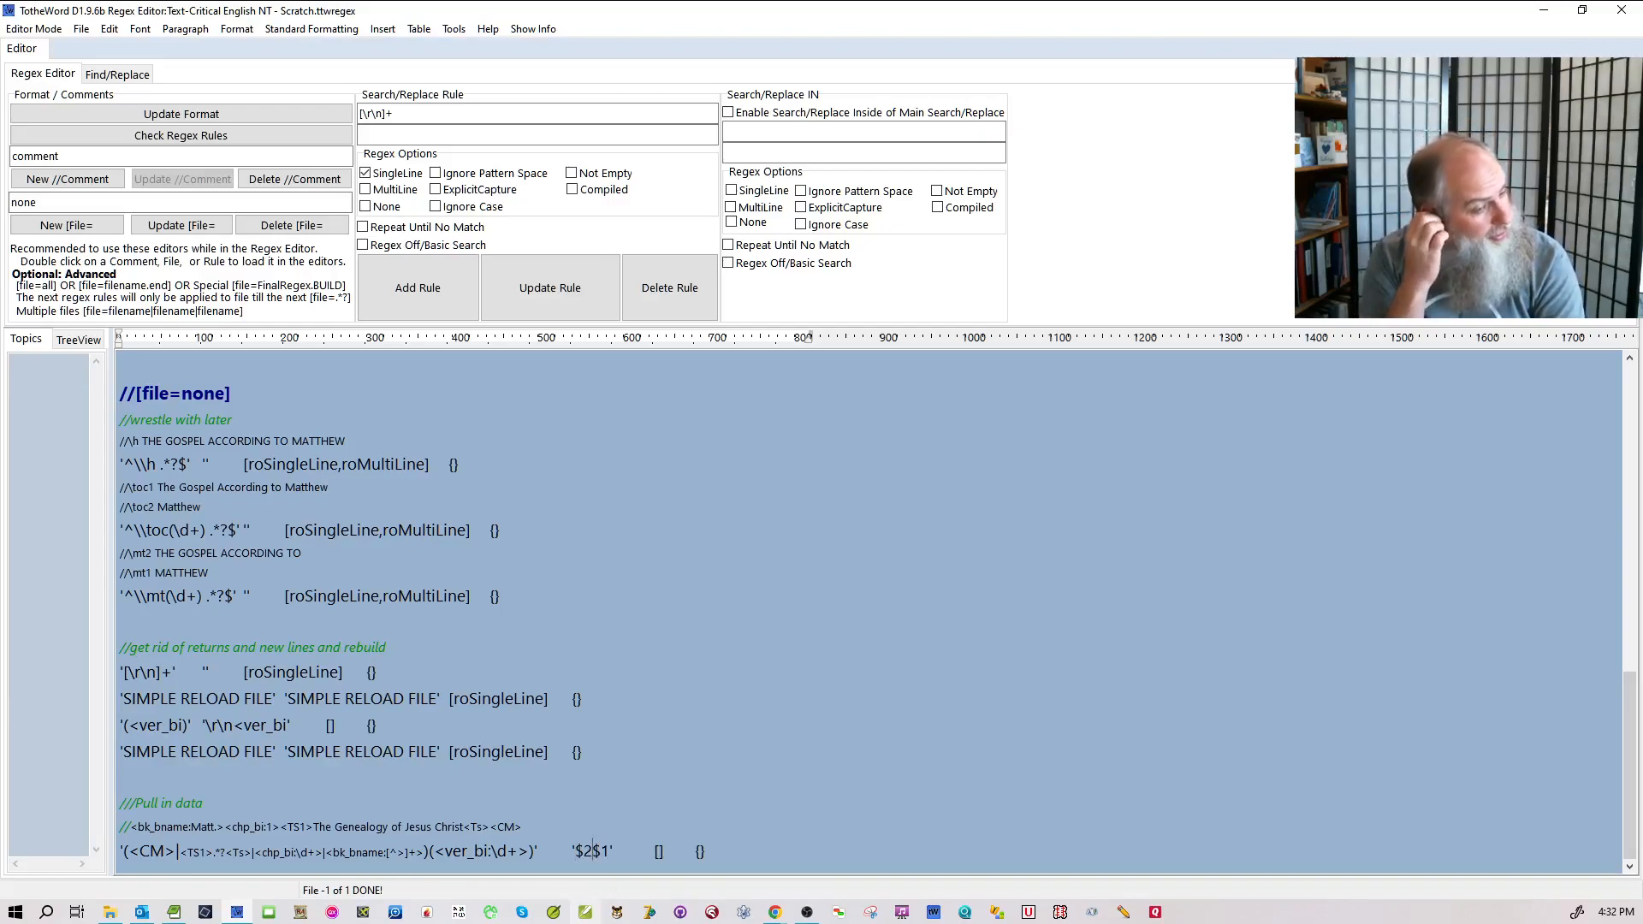
type("[\\r\\n]+")
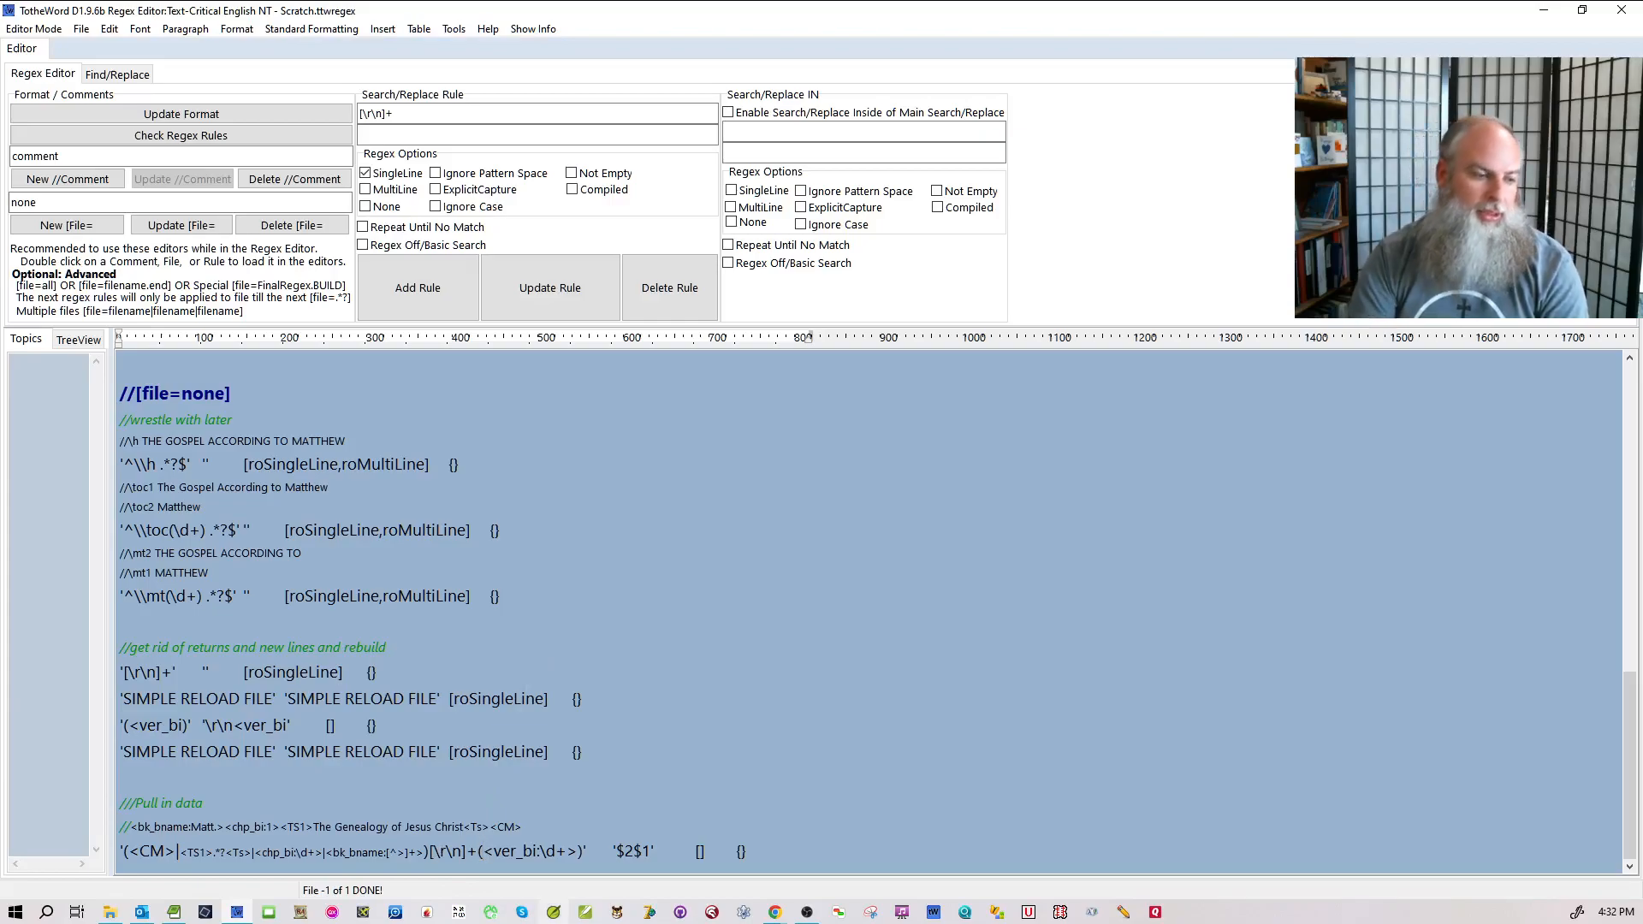
key("Delete")
key("Left")
key("Left")
type("(")
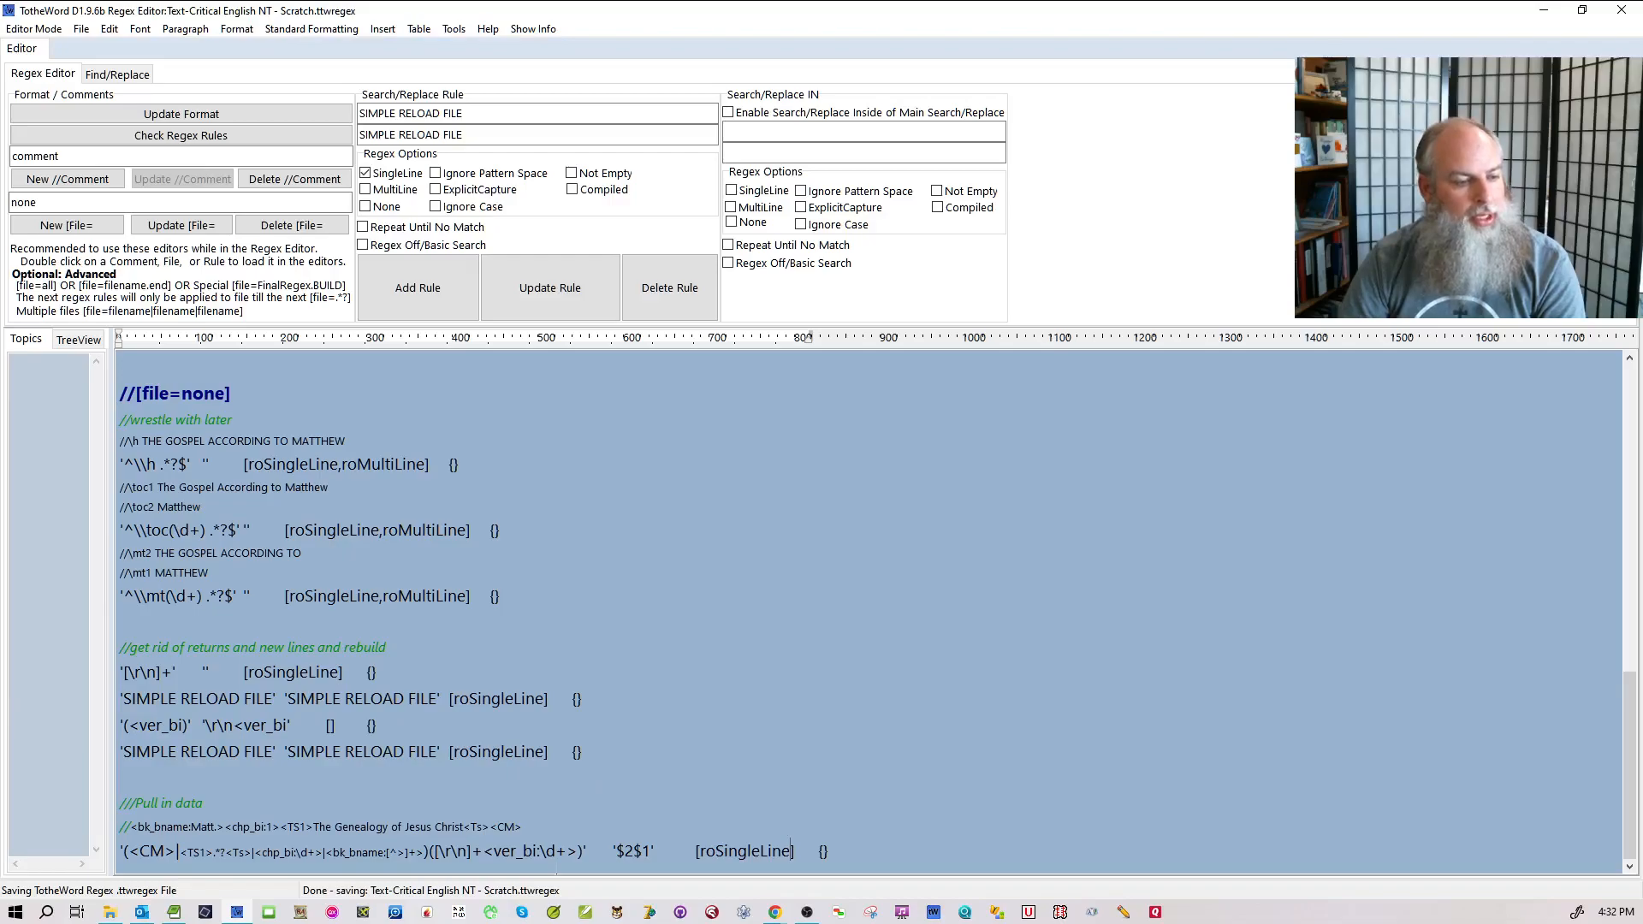
- Load the pull-in rule for editing, enable Repeat Until No Match, and update the rule
double_click(552, 851)
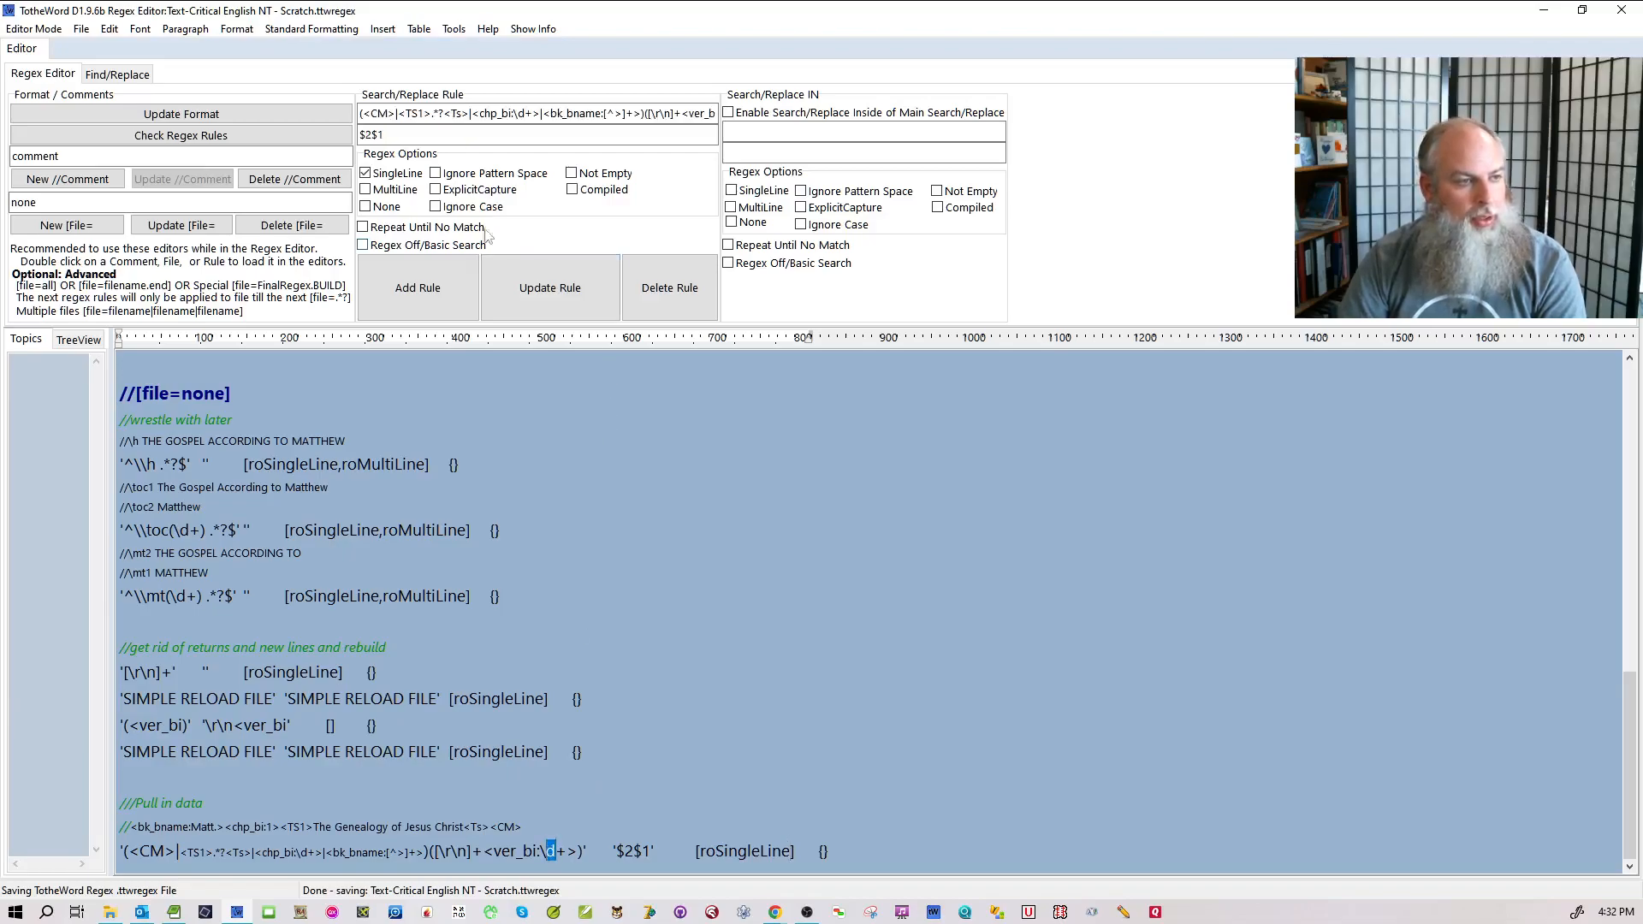
left_click(432, 227)
left_click(526, 288)
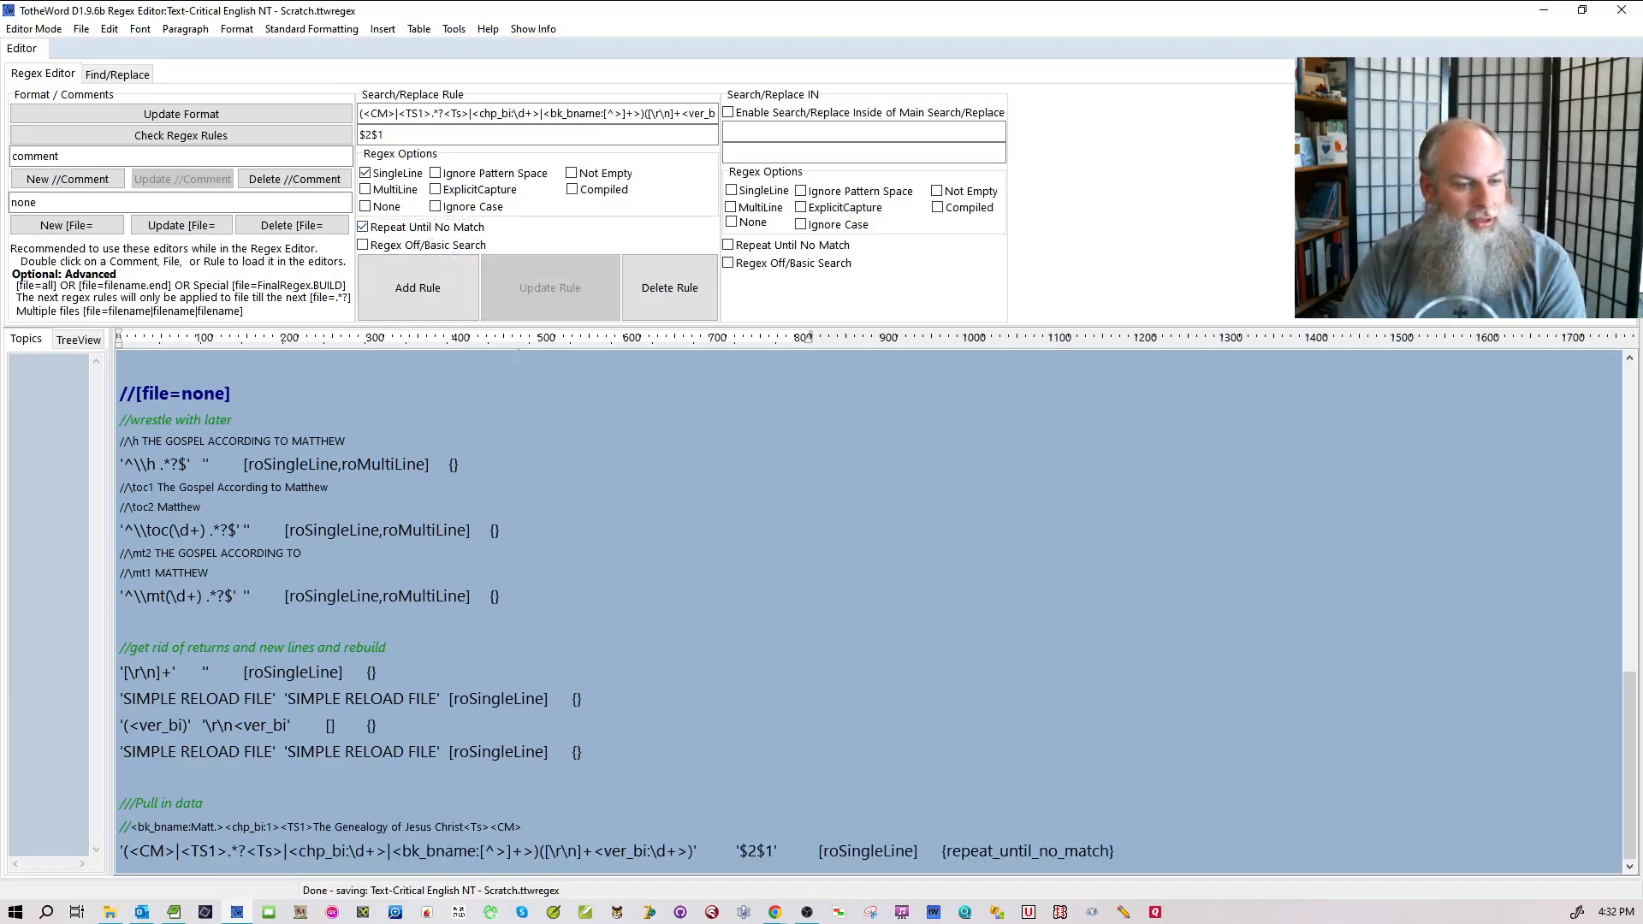
- Switch to the Bible Editor without saving Untitled.rtf and process the Matthew USFM file again with the special Bible file open
left_click(35, 29)
left_click(58, 67)
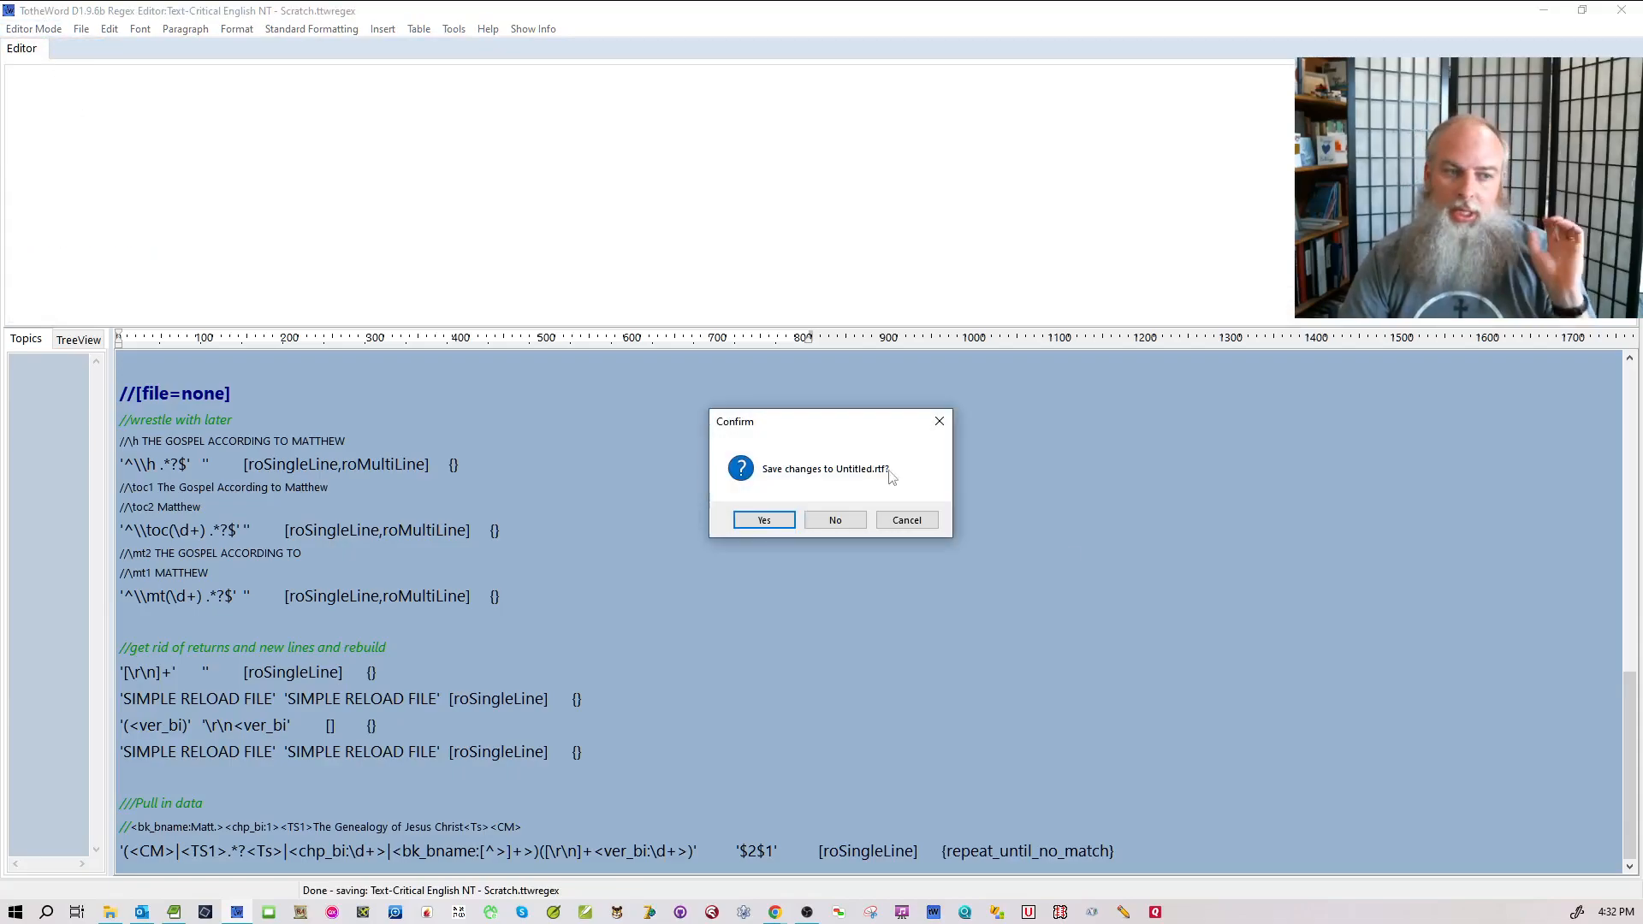
left_click(847, 520)
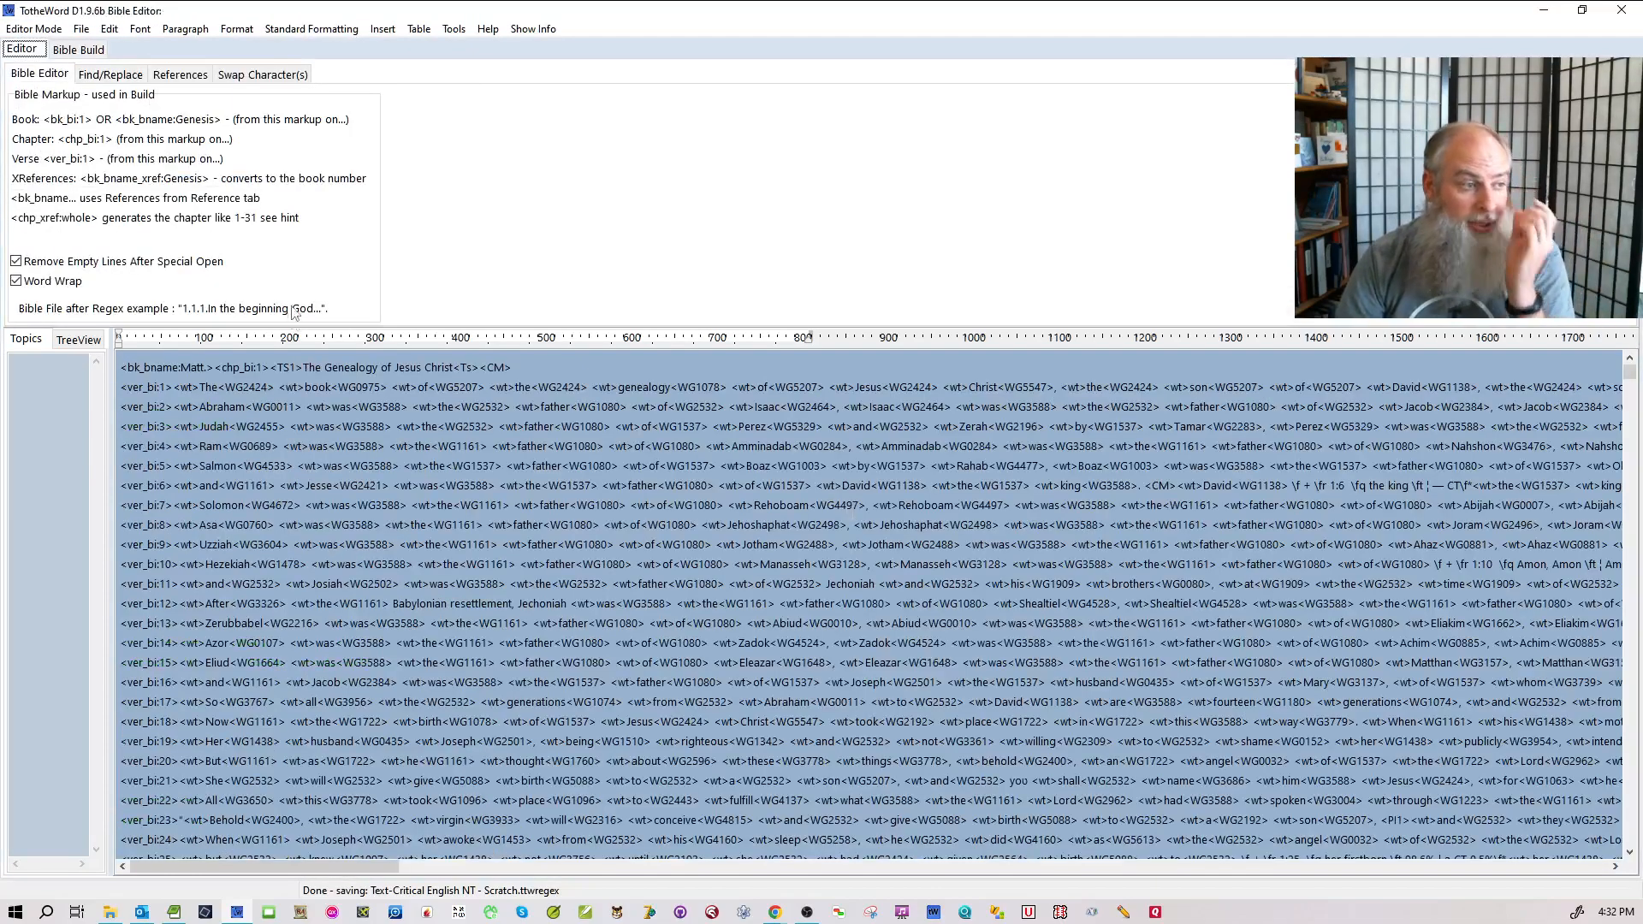
left_click(81, 29)
mouse_move(103, 68)
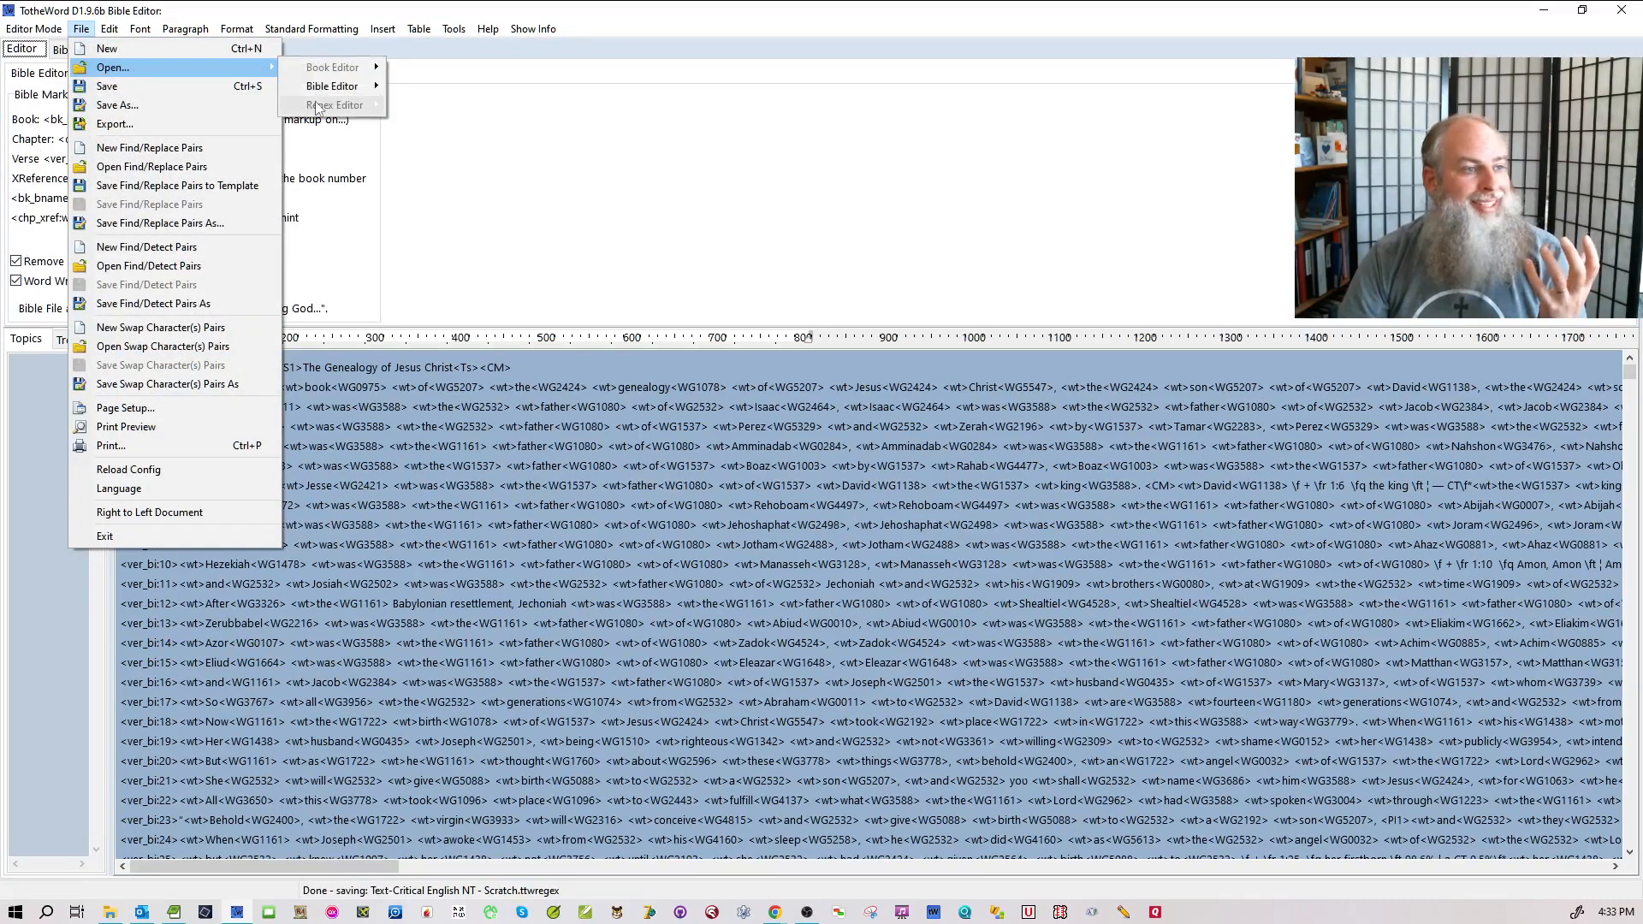
mouse_move(342, 87)
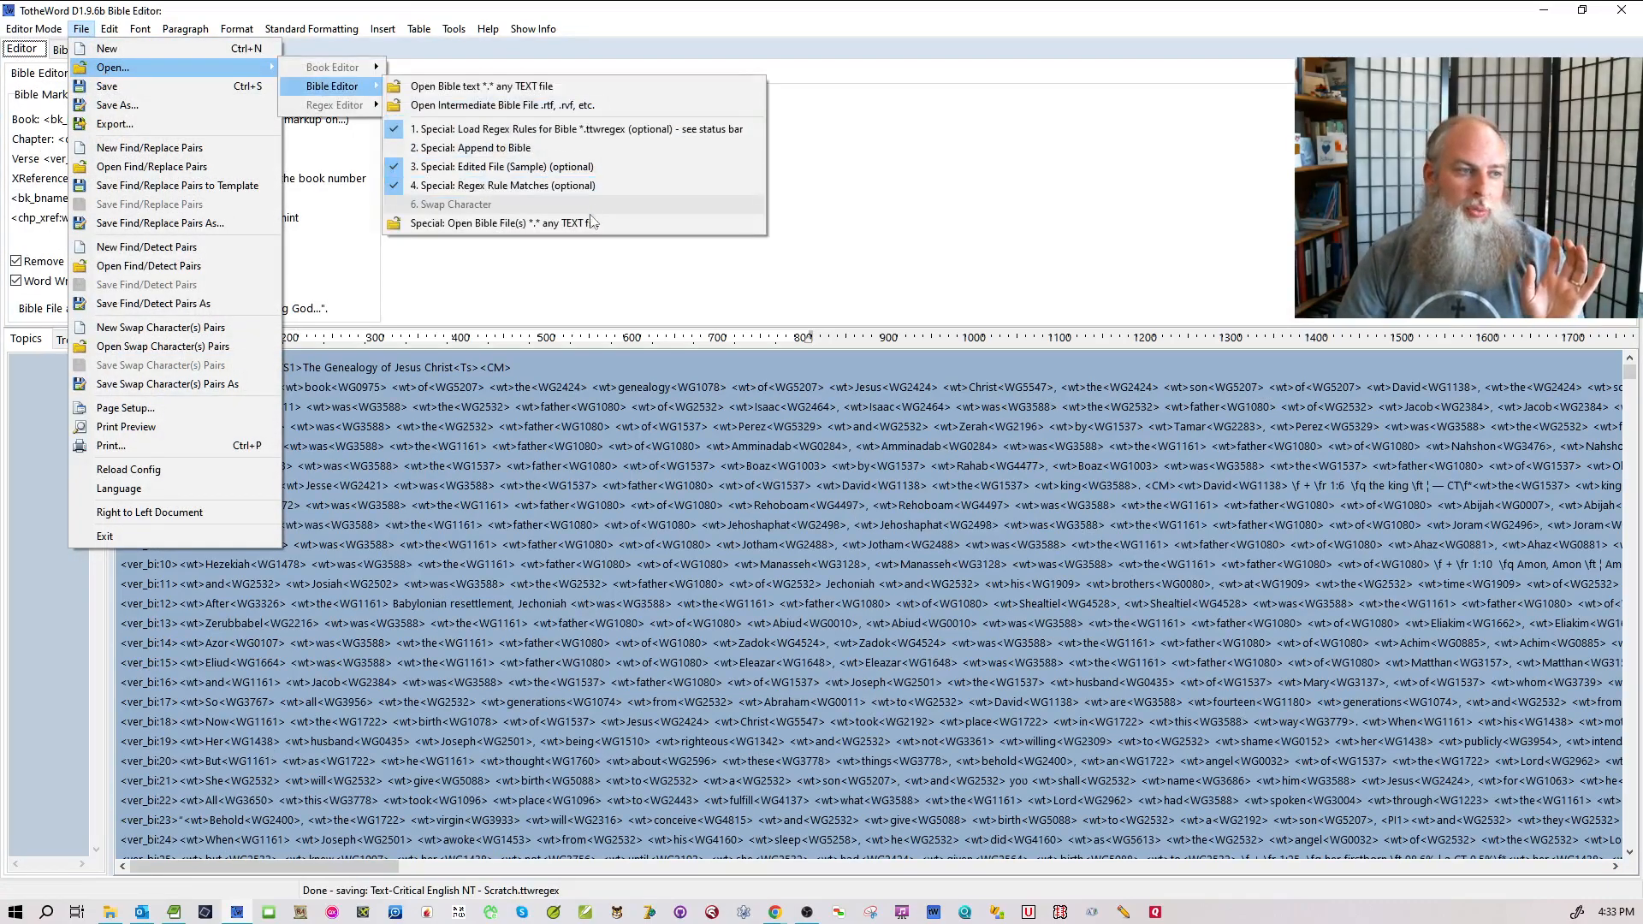
left_click(596, 222)
double_click(840, 362)
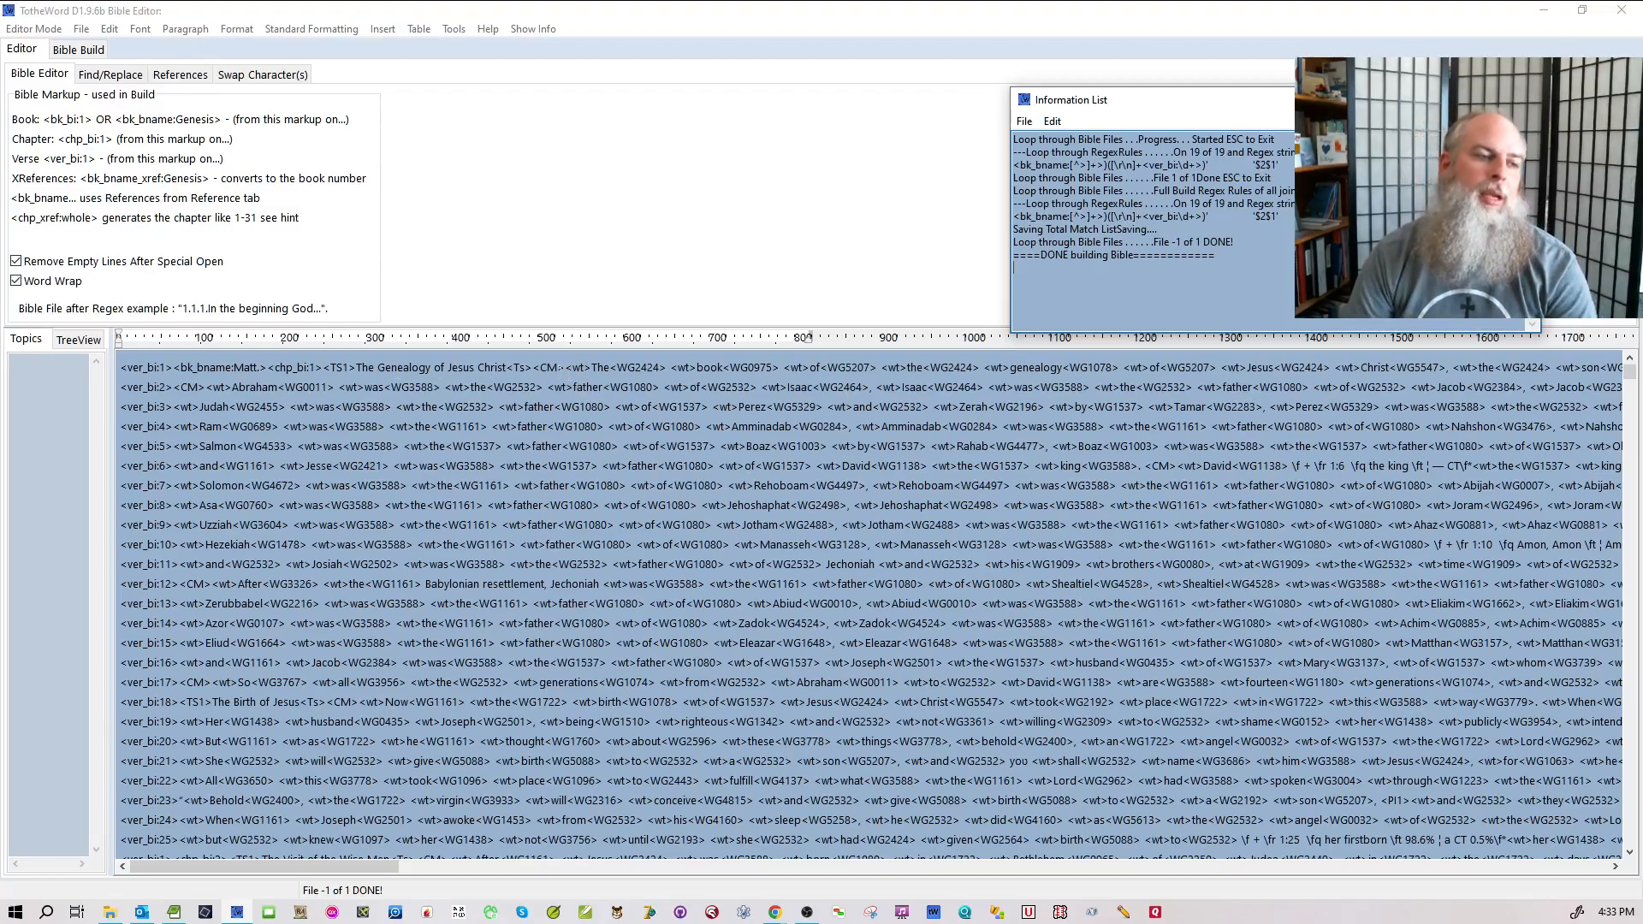
- Copy the Matthew heading markup into the Regex Editor below the pull-in rule as the comment //<TS1>The Genealogy of Jesus Christ<Ts><CM>
left_click_drag(565, 367, 463, 366)
left_click(33, 29)
left_click(53, 86)
scroll(967, 659, "down", 11)
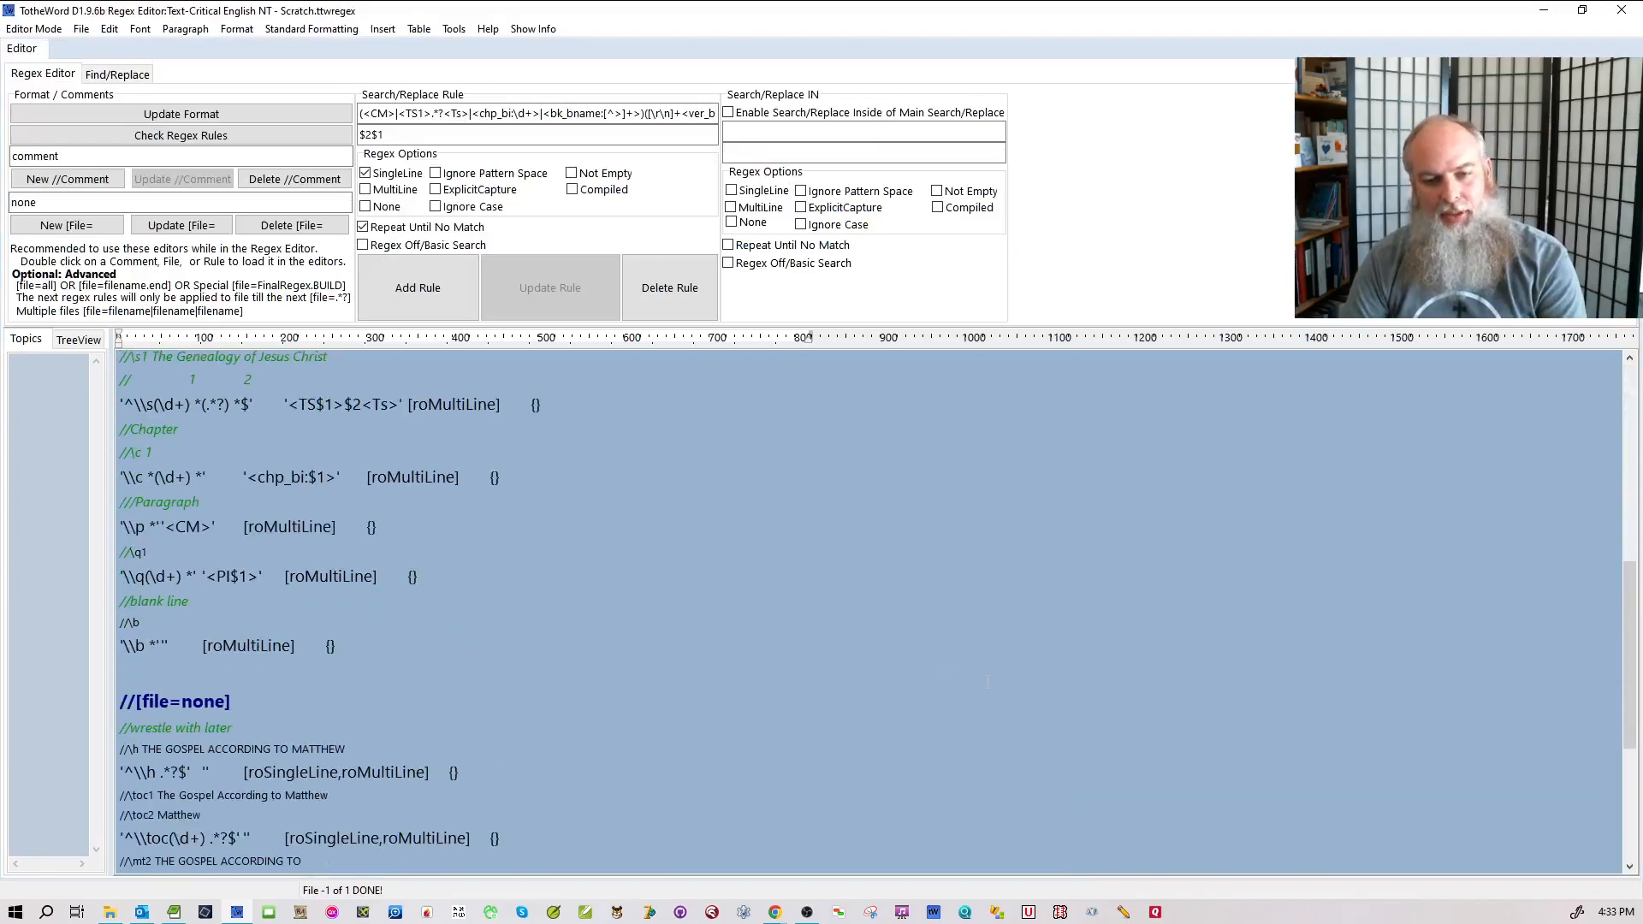
scroll(987, 682, "down", 4)
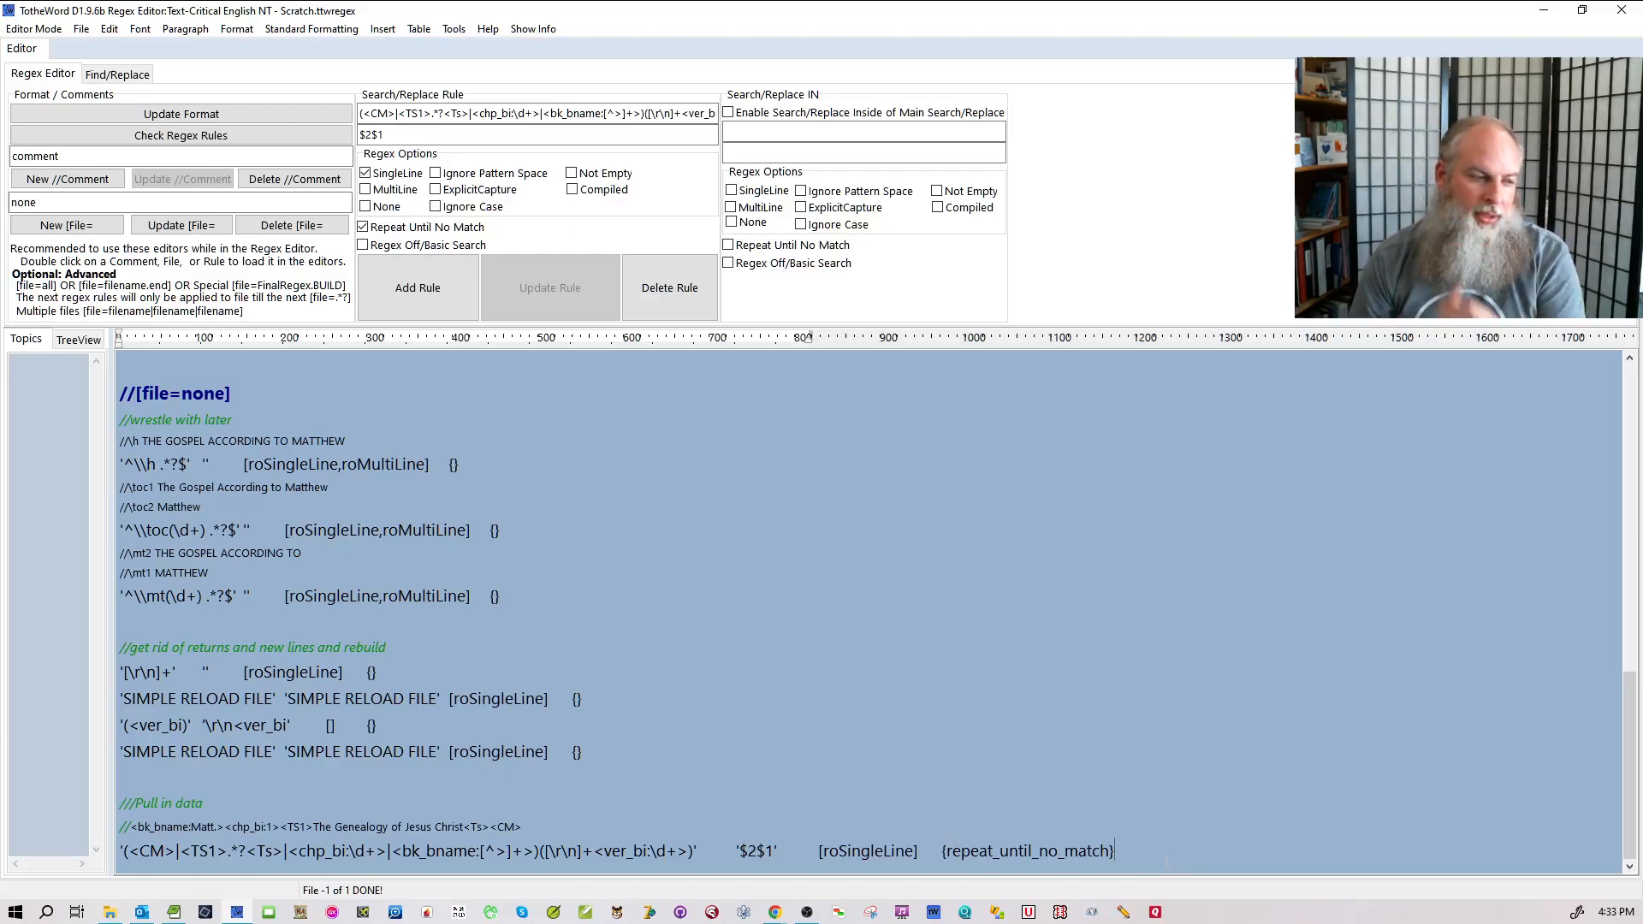
key("Return")
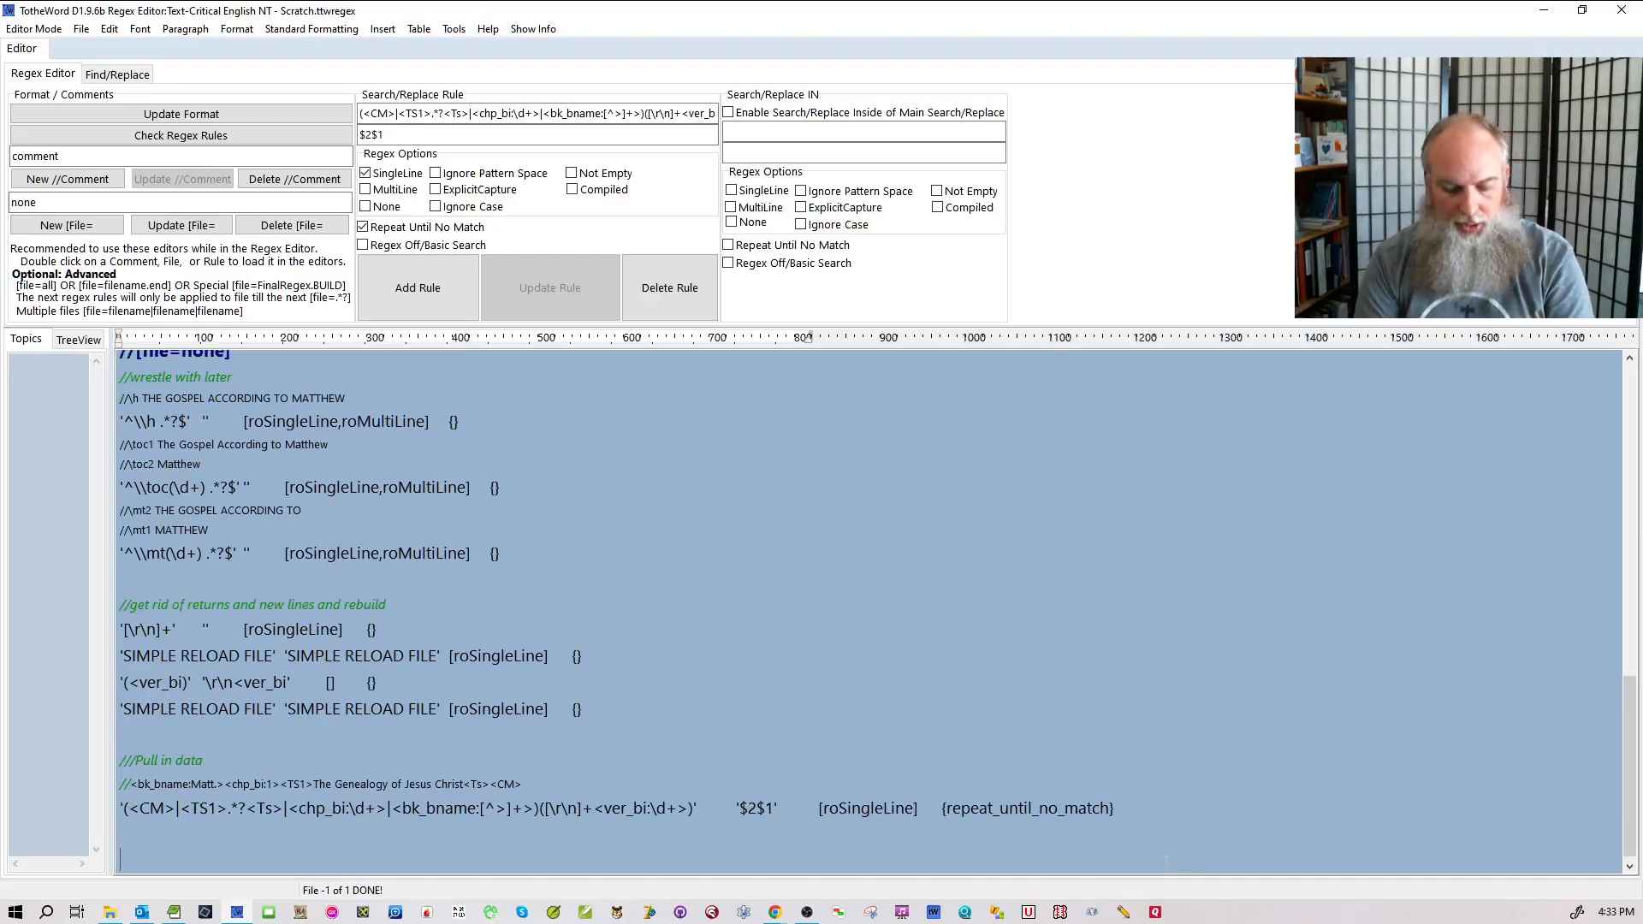
type("//")
type("<TS1>The Genealogy of Jesus Christ<Ts><CM>")
key("Return")
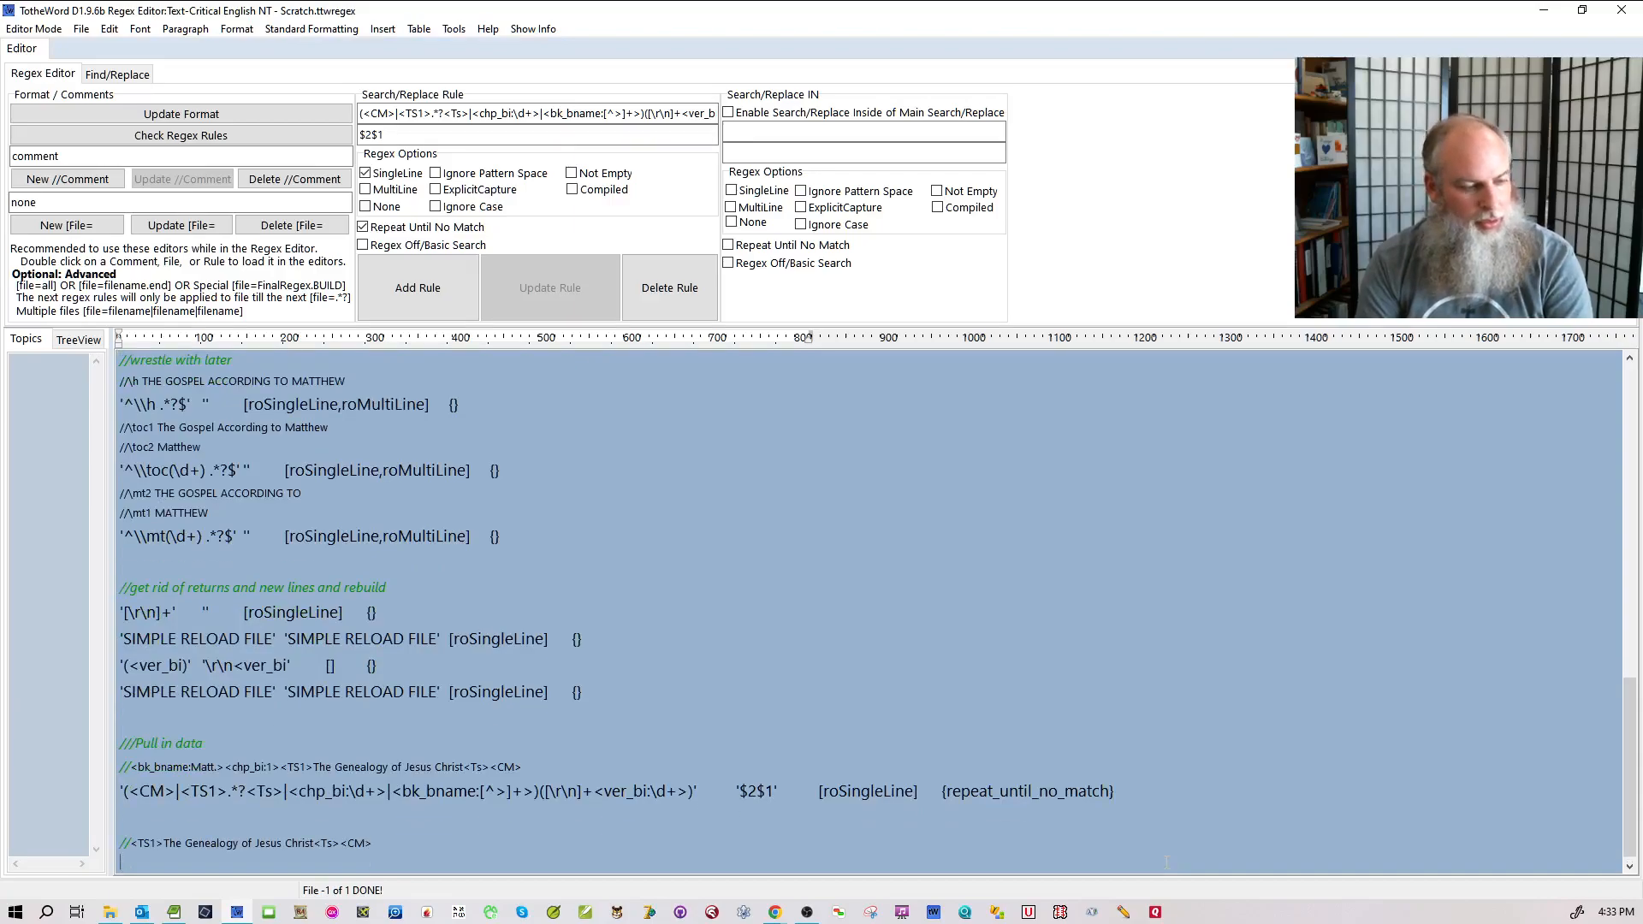
- Start a rule under the comment from the same heading markup, replacing the heading text with .*? to give <TS1>.*?<Ts><CM>
type("<TS1>The Genealogy of Jesus Christ<Ts><CM>")
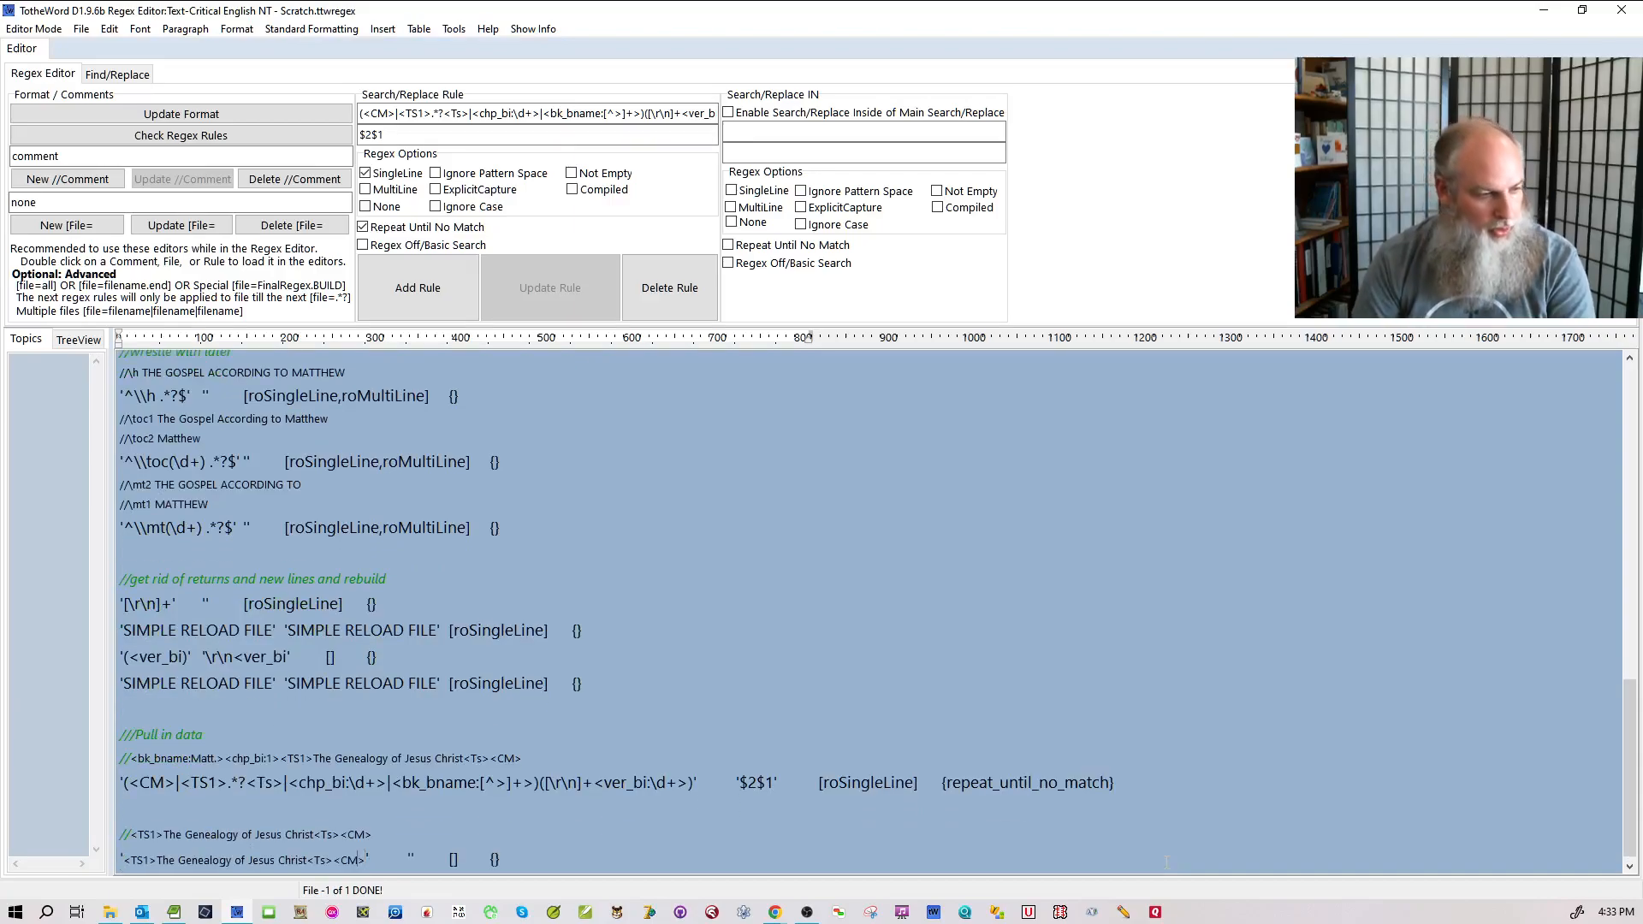
key("shift+Left")
key("shift+Left")
key("shift+Left")
key("shift+Left")
key("shift+Left")
key("shift+Left")
key("shift+Left")
key("shift+Left")
key("shift+Left")
key("shift+Left")
key("shift+Left")
key("shift+Left")
key("shift+Left")
key("shift+Left")
key("shift+Left")
key("shift+Left")
key("shift+Left")
key("shift+Left")
key("shift+Left")
key("shift+Left")
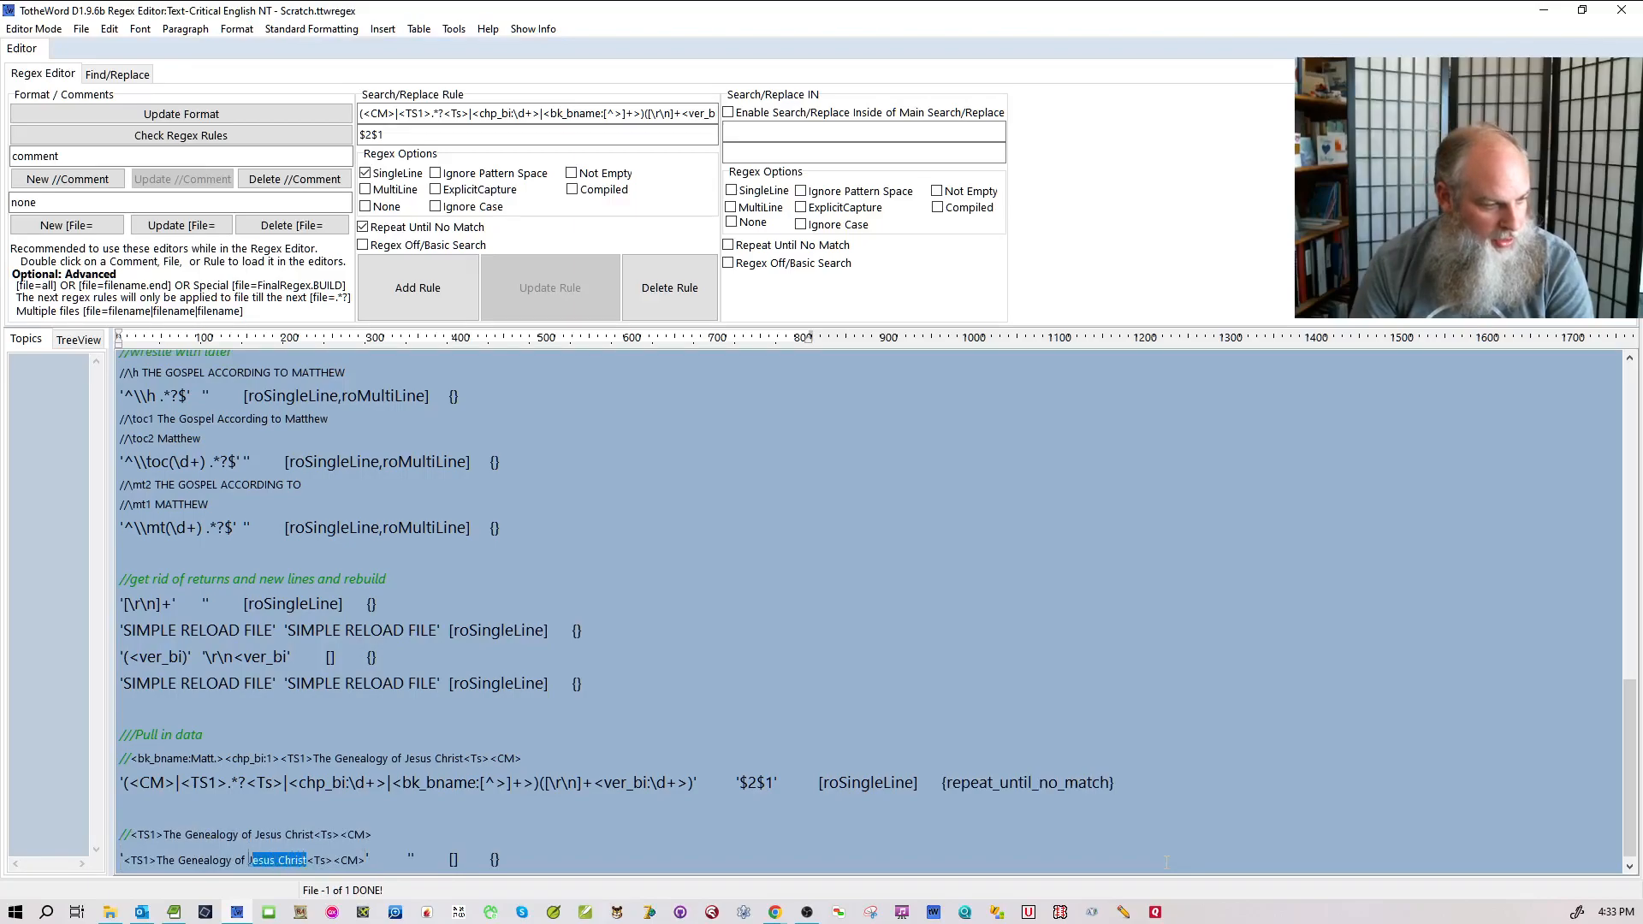
type(".*?")
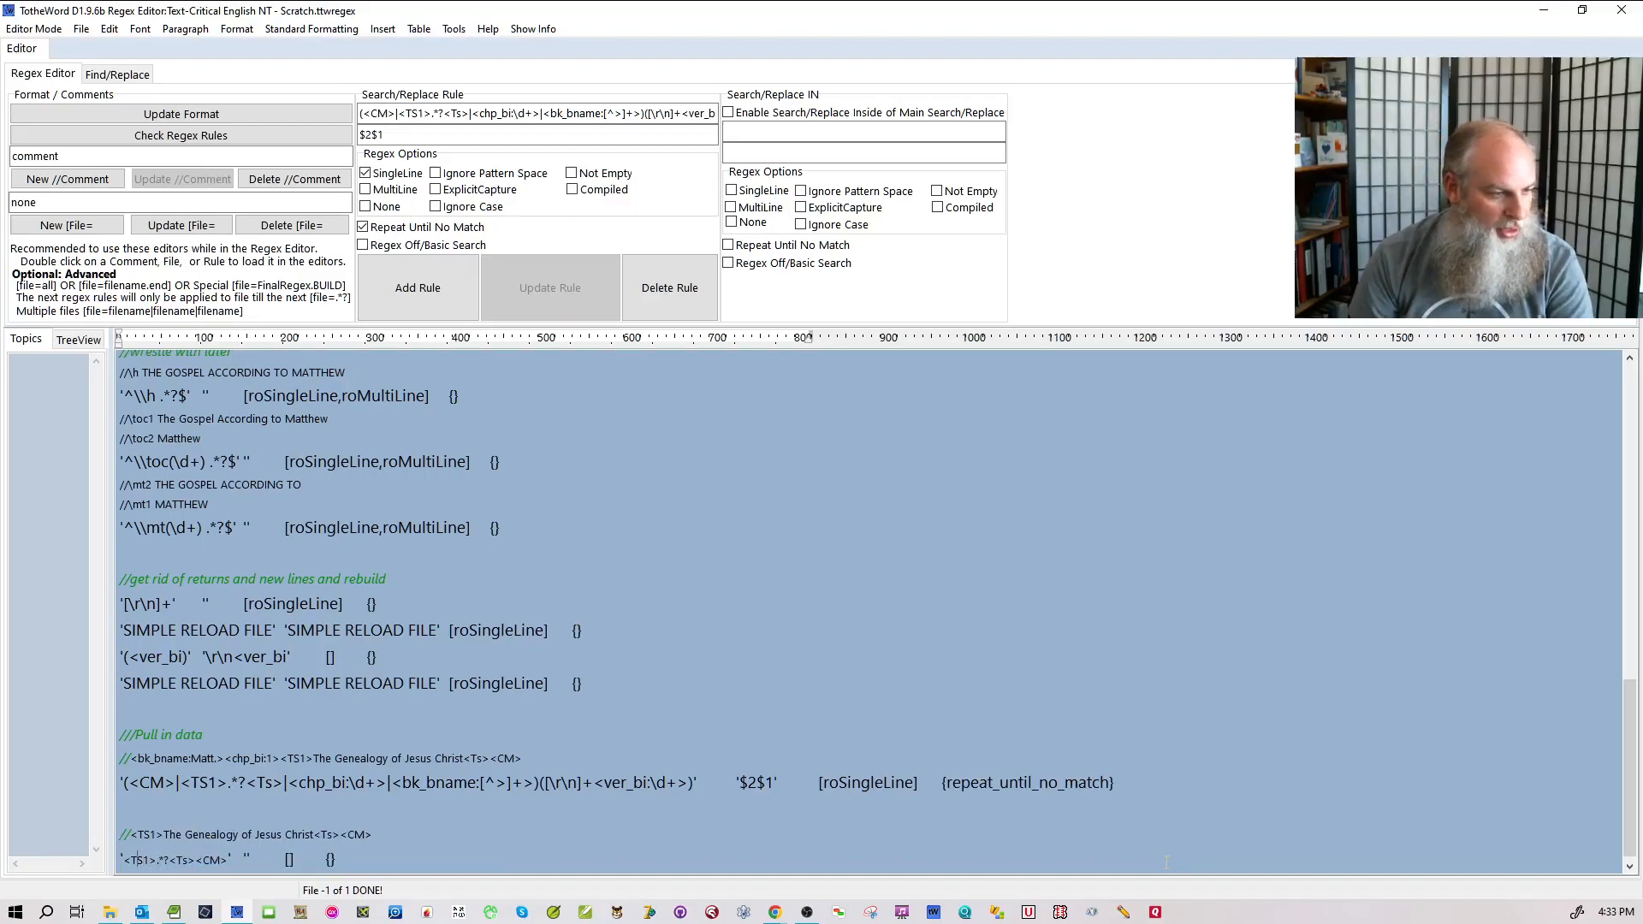
- Group the heading part as (<TS1>.*?<Ts>)<CM>, set the replacement to $1<_CM>, and save the regex file
type("(")
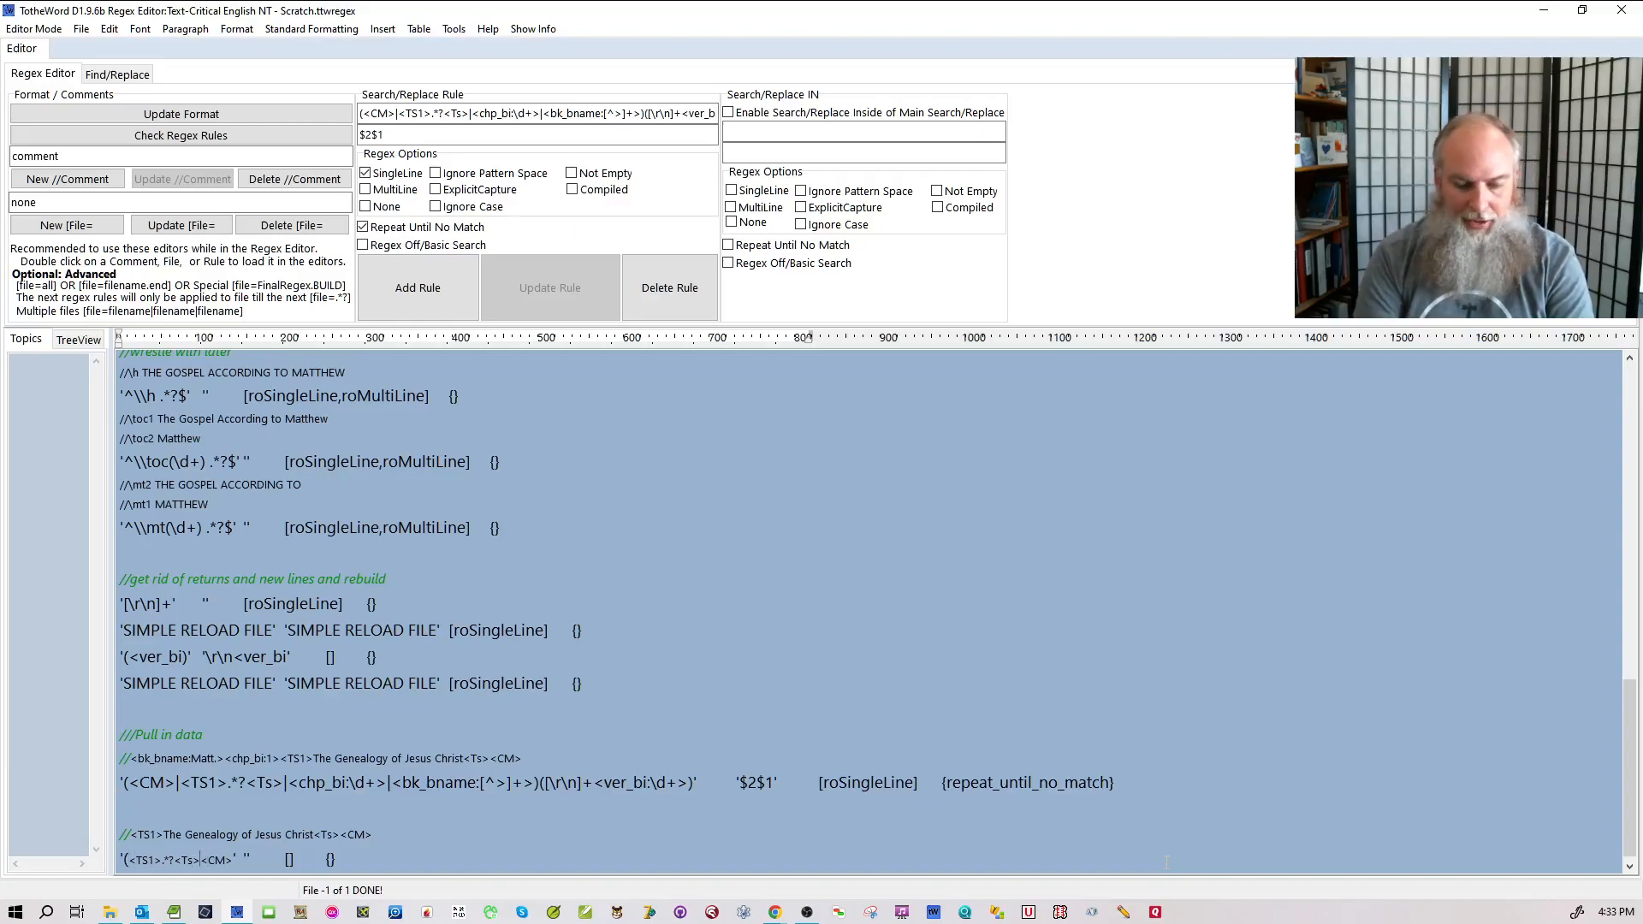
type(")")
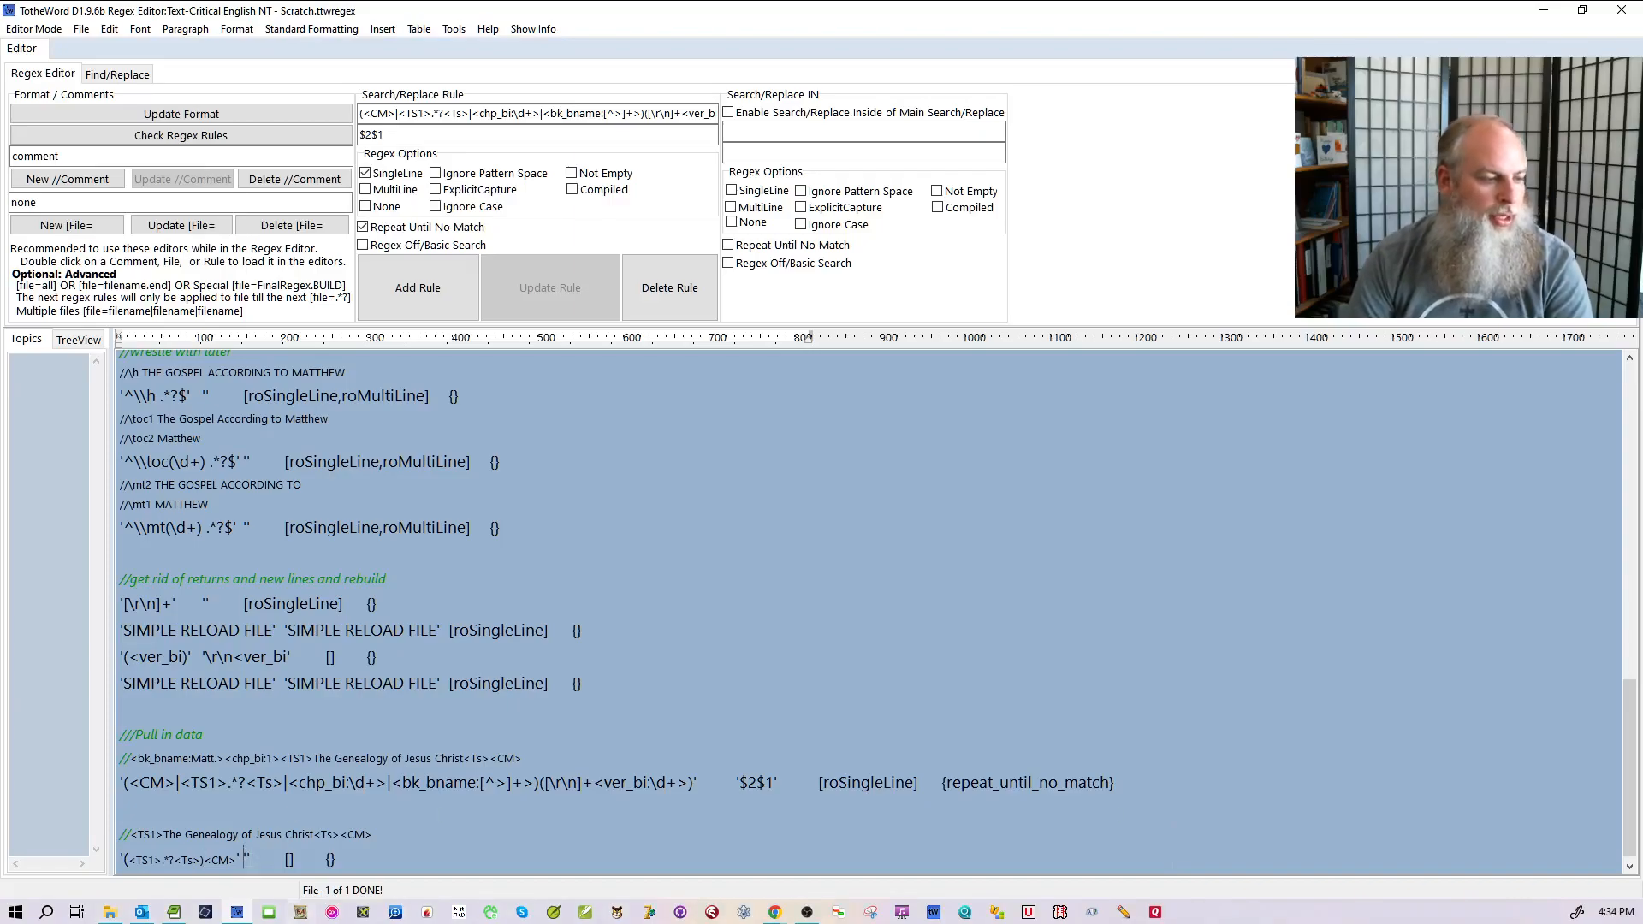
type("$1<")
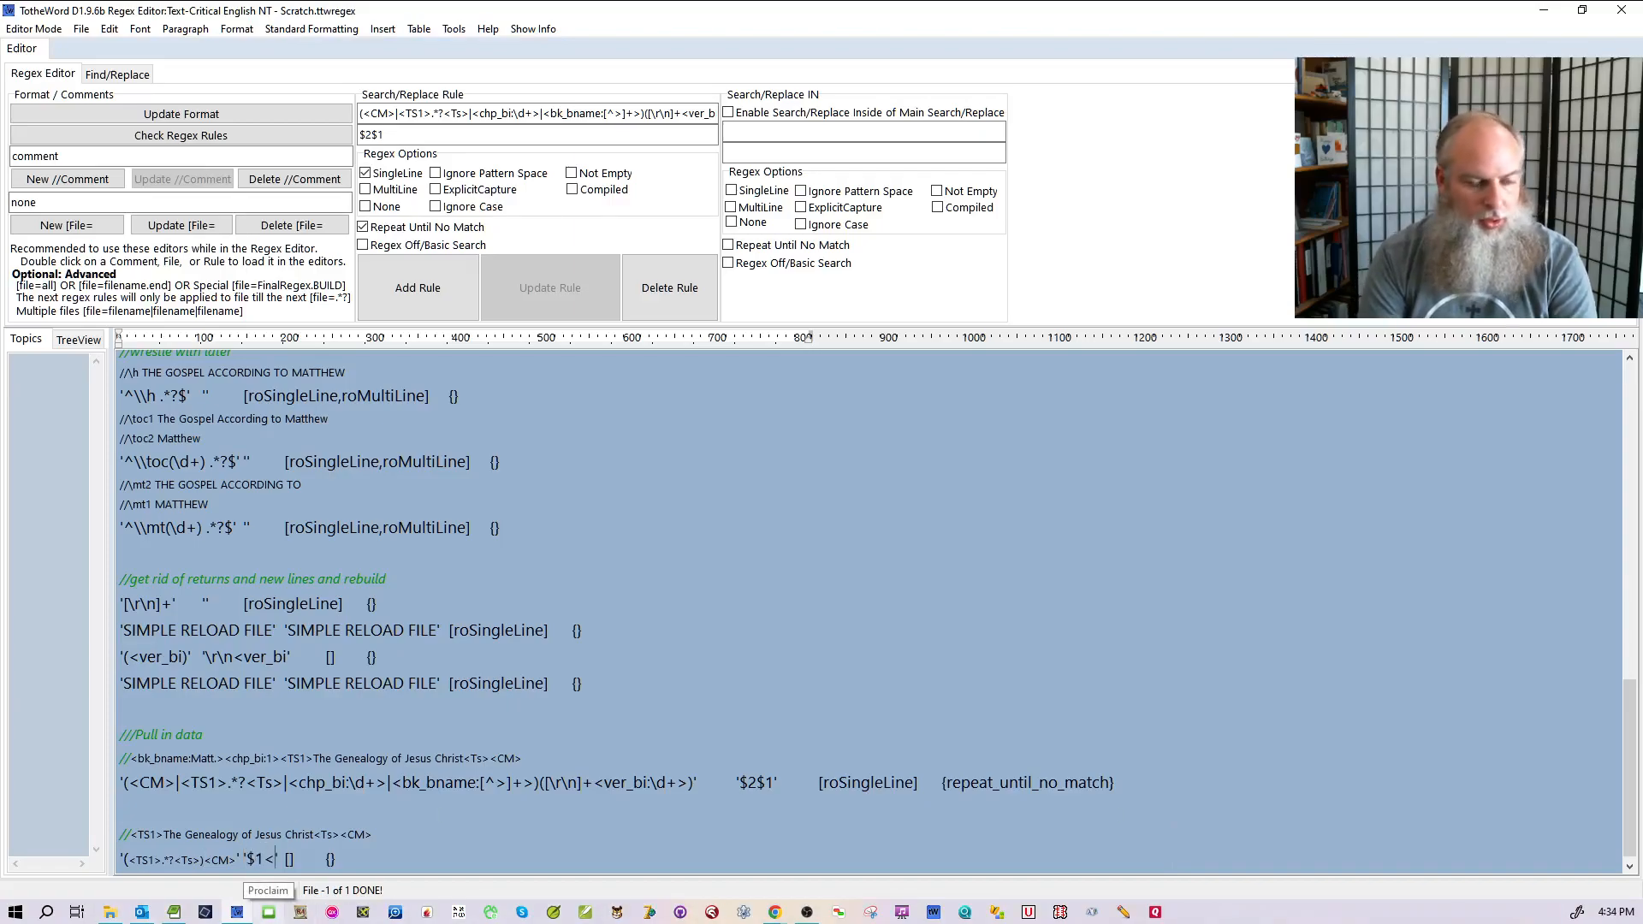
type("_CM>")
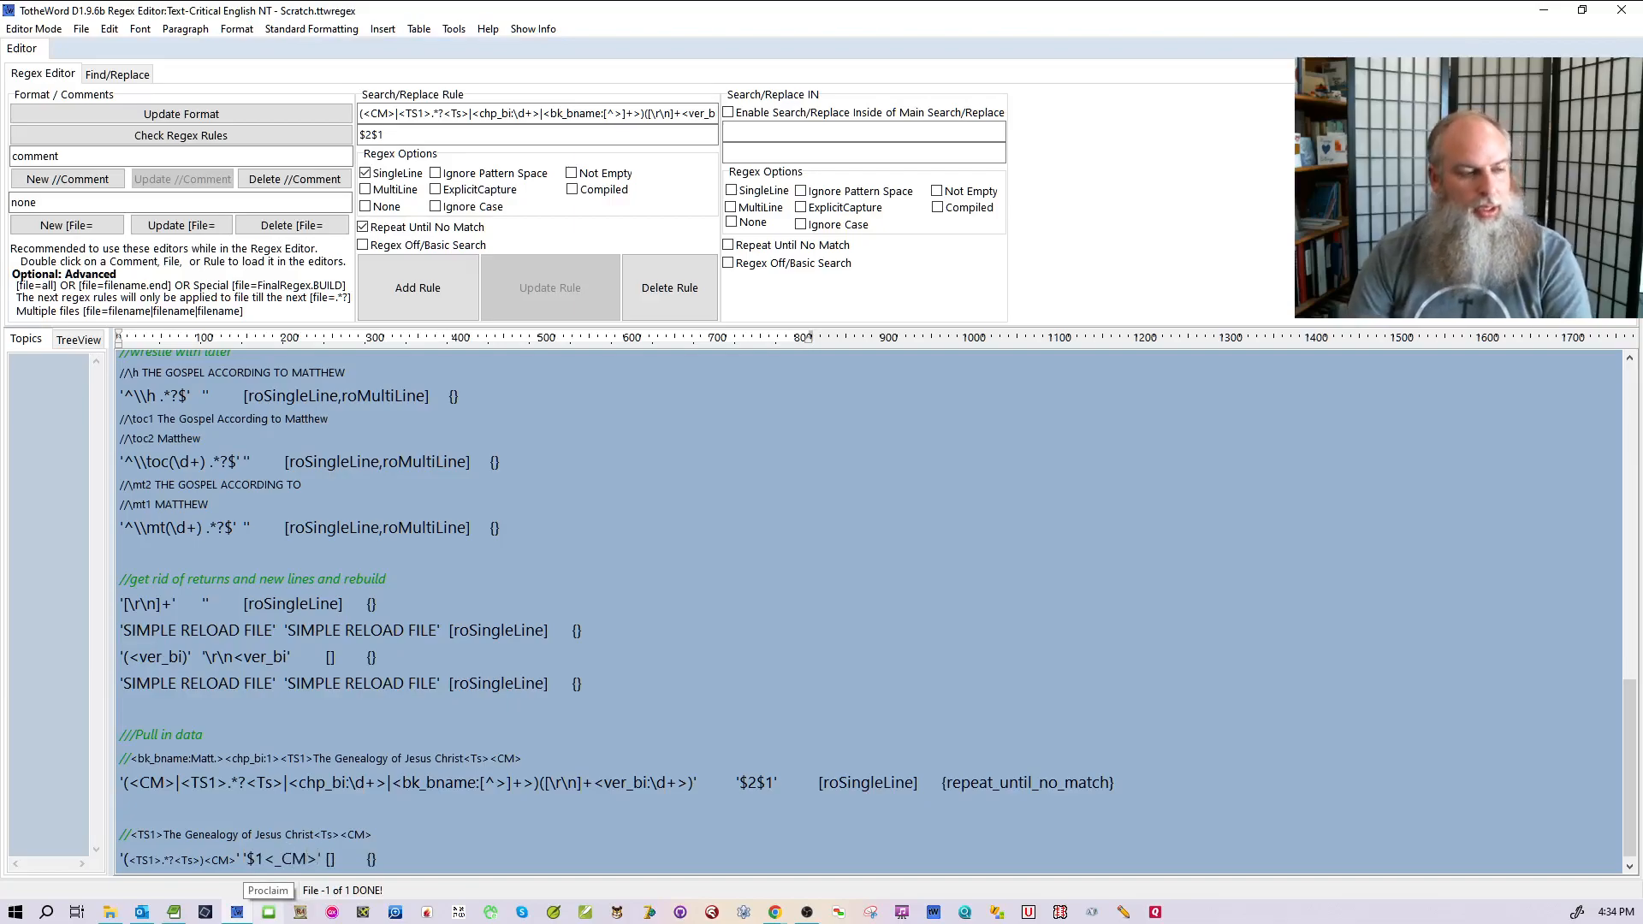
key("ctrl+s")
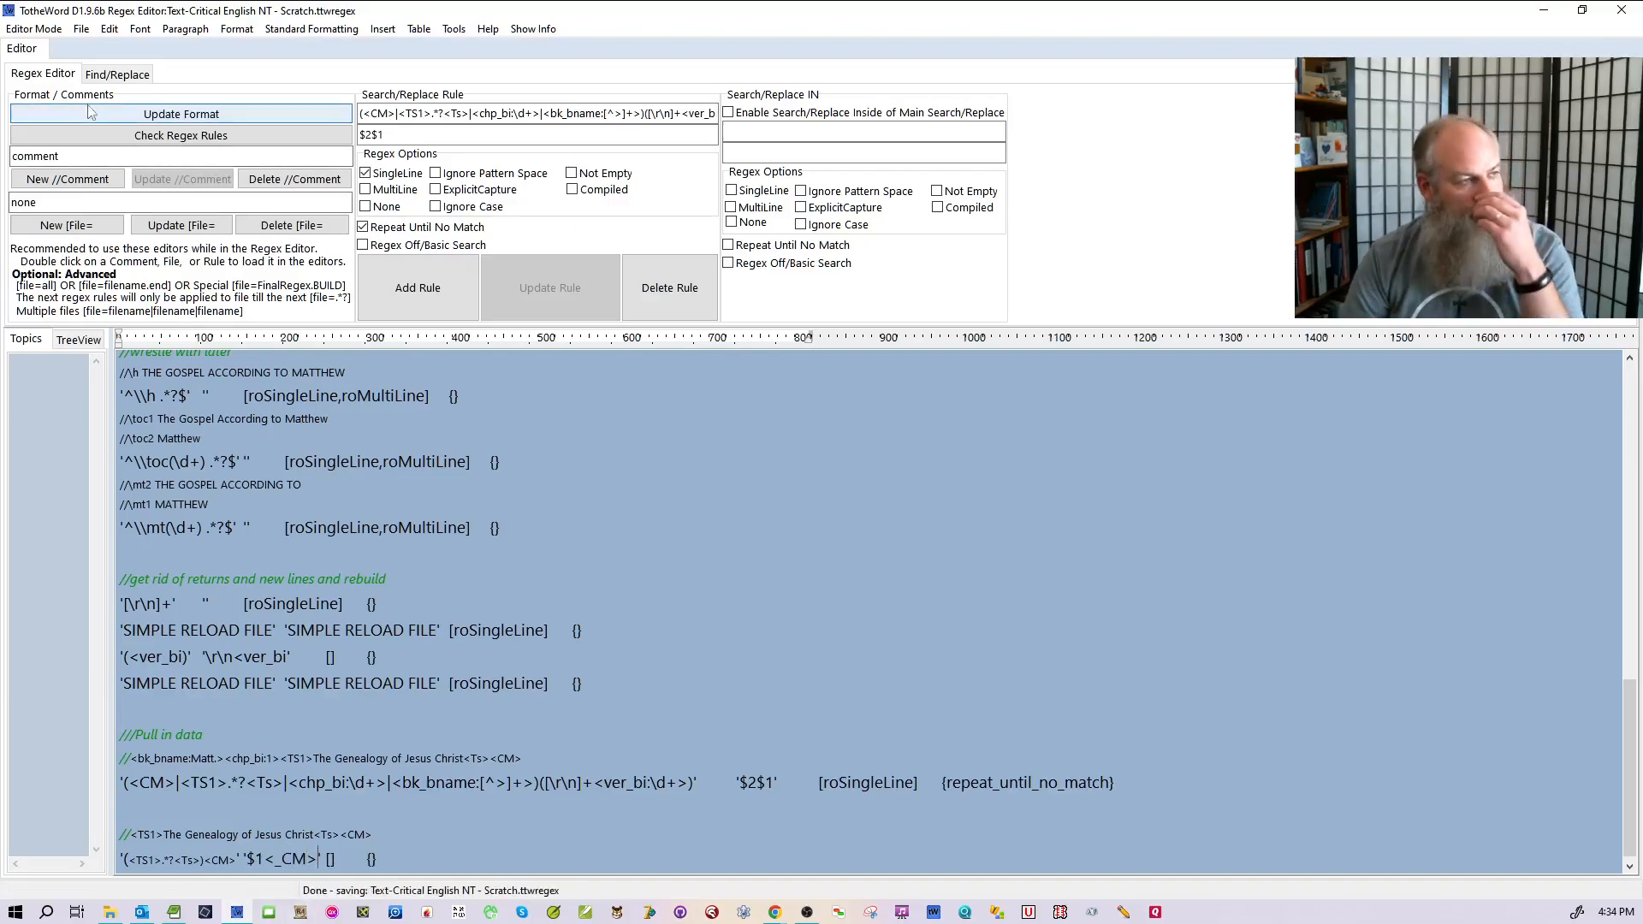
- Switch to the Bible Editor without saving changes to Untitled.rtf
left_click(81, 28)
mouse_move(38, 29)
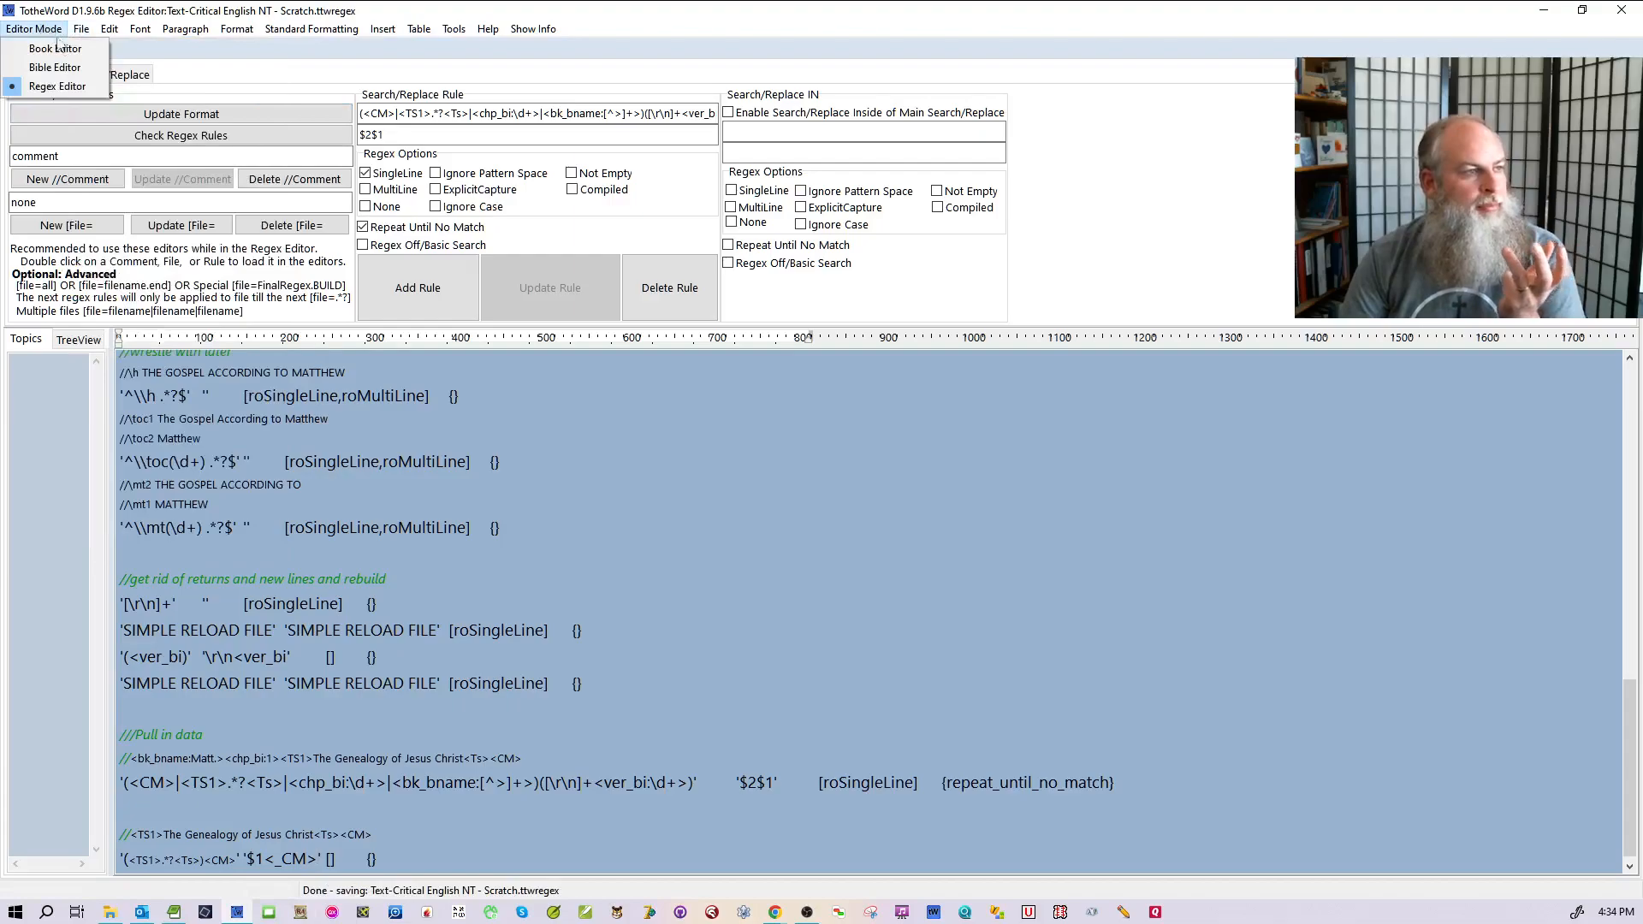
left_click(53, 86)
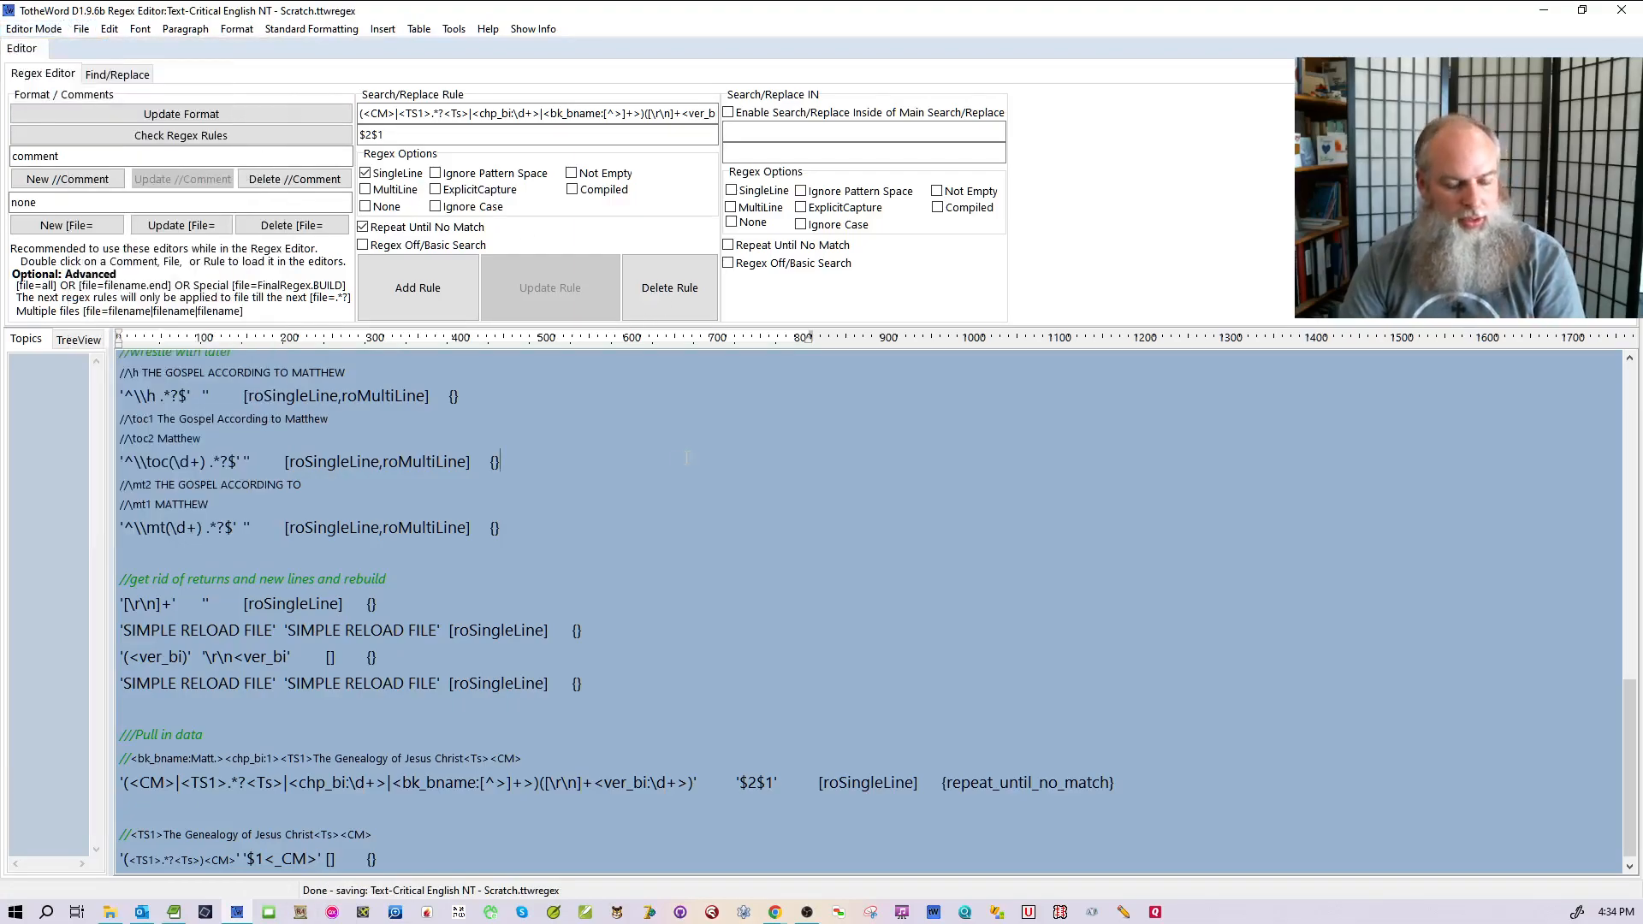
left_click(30, 29)
left_click(38, 66)
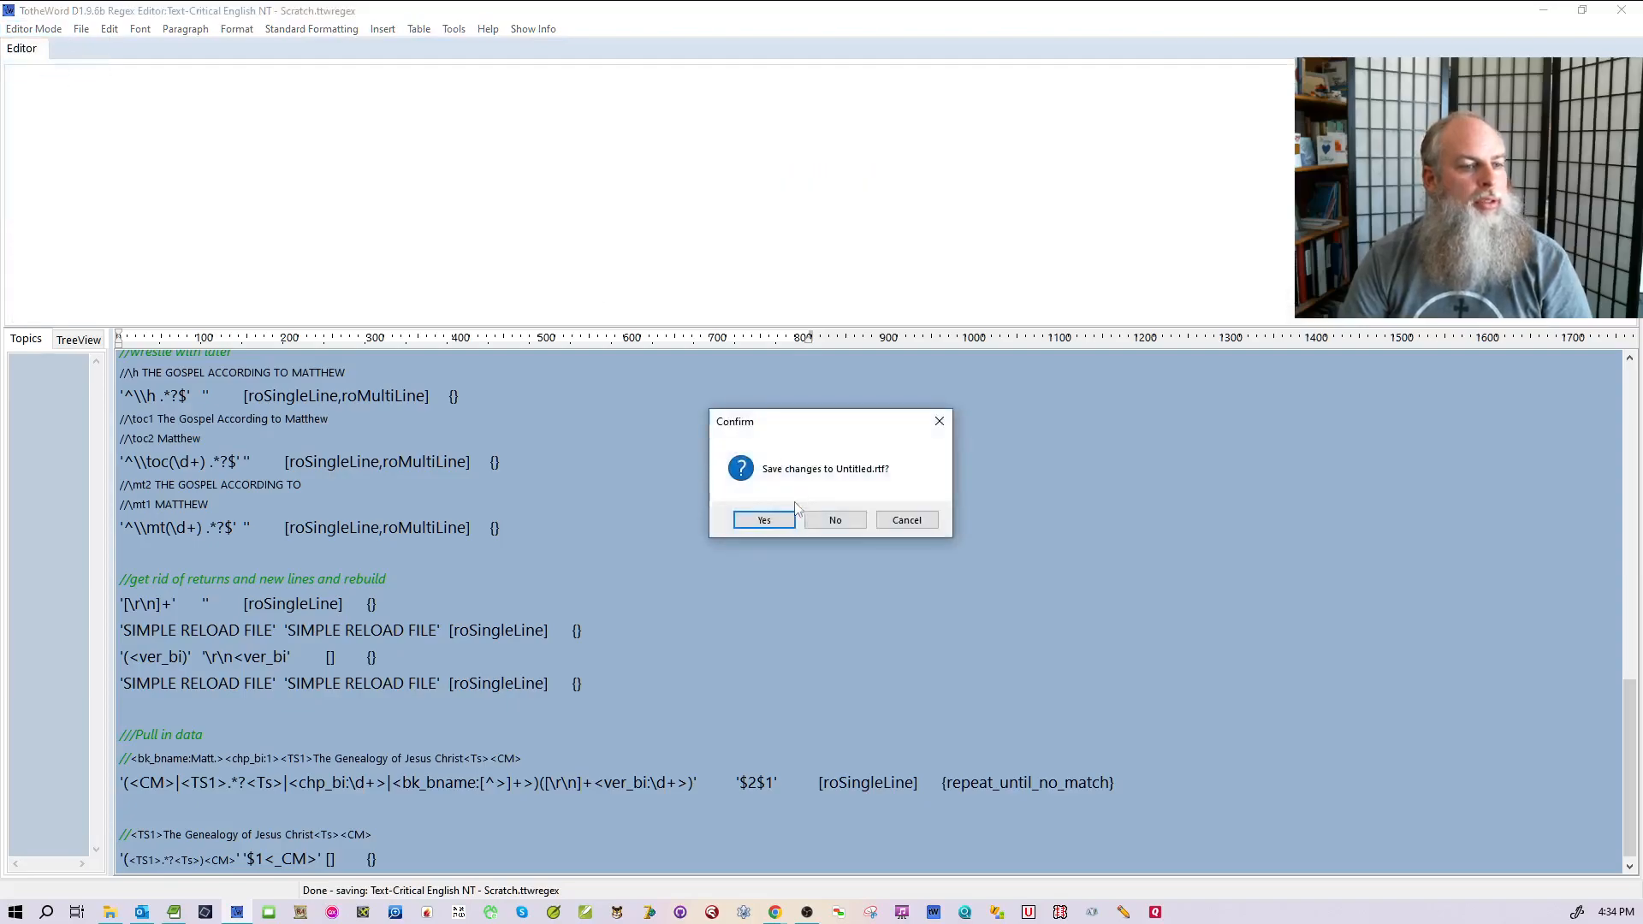
left_click(835, 520)
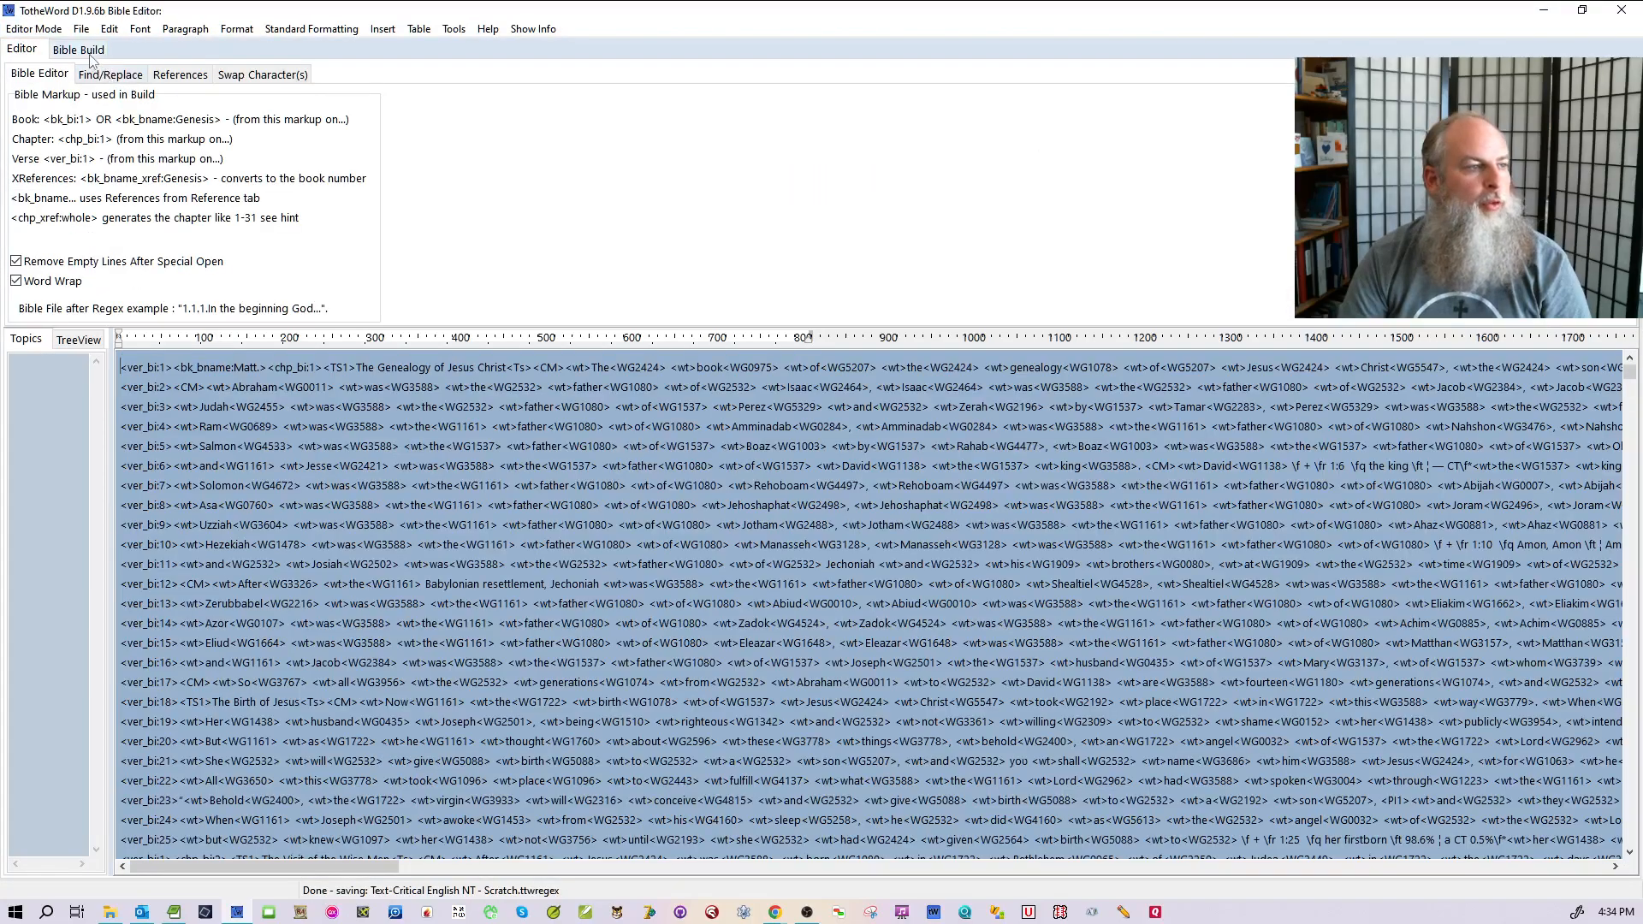
- Process 46-MATengtcent.usfm again with the special Bible file open and review the result through its last verses
left_click(79, 50)
left_click(22, 50)
left_click(81, 29)
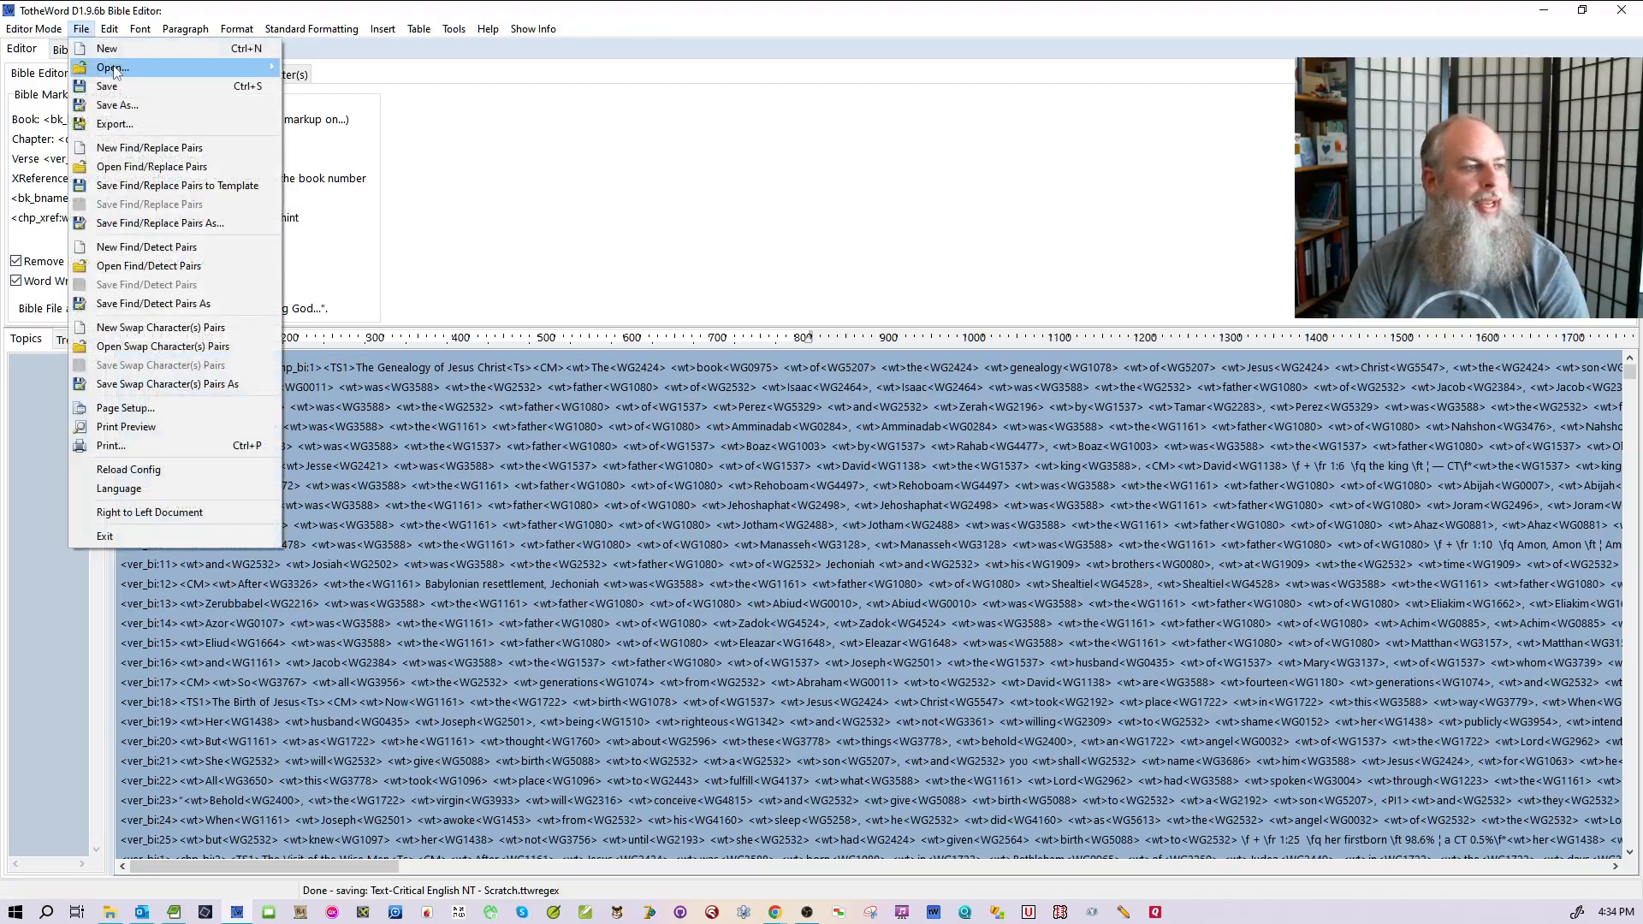
mouse_move(115, 68)
mouse_move(326, 104)
left_click(428, 220)
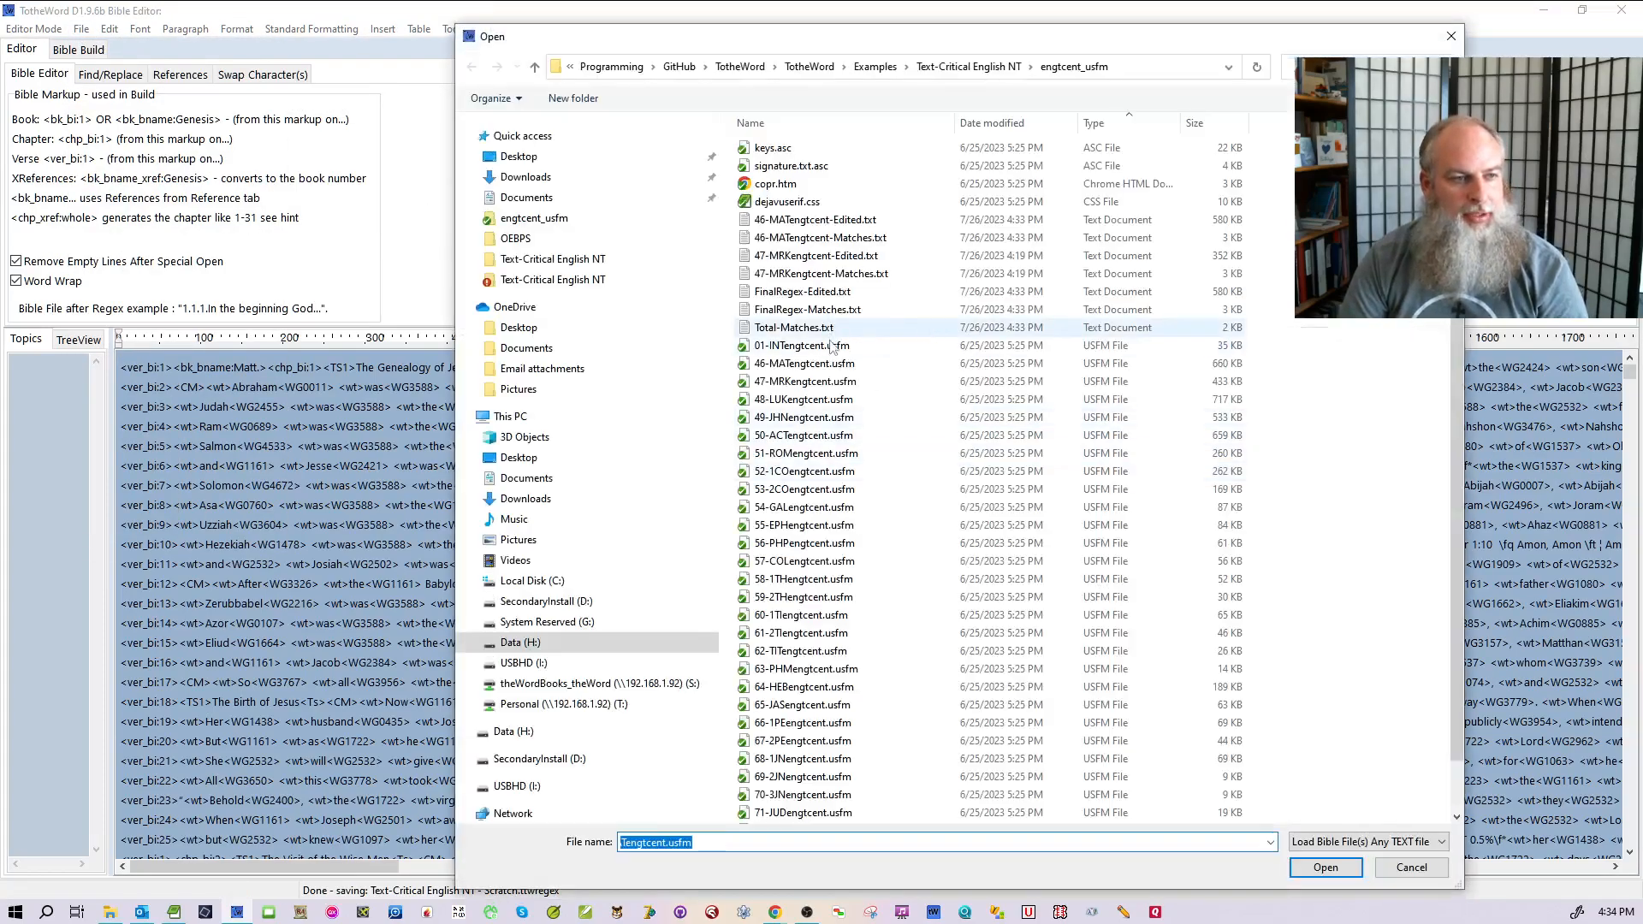
double_click(795, 385)
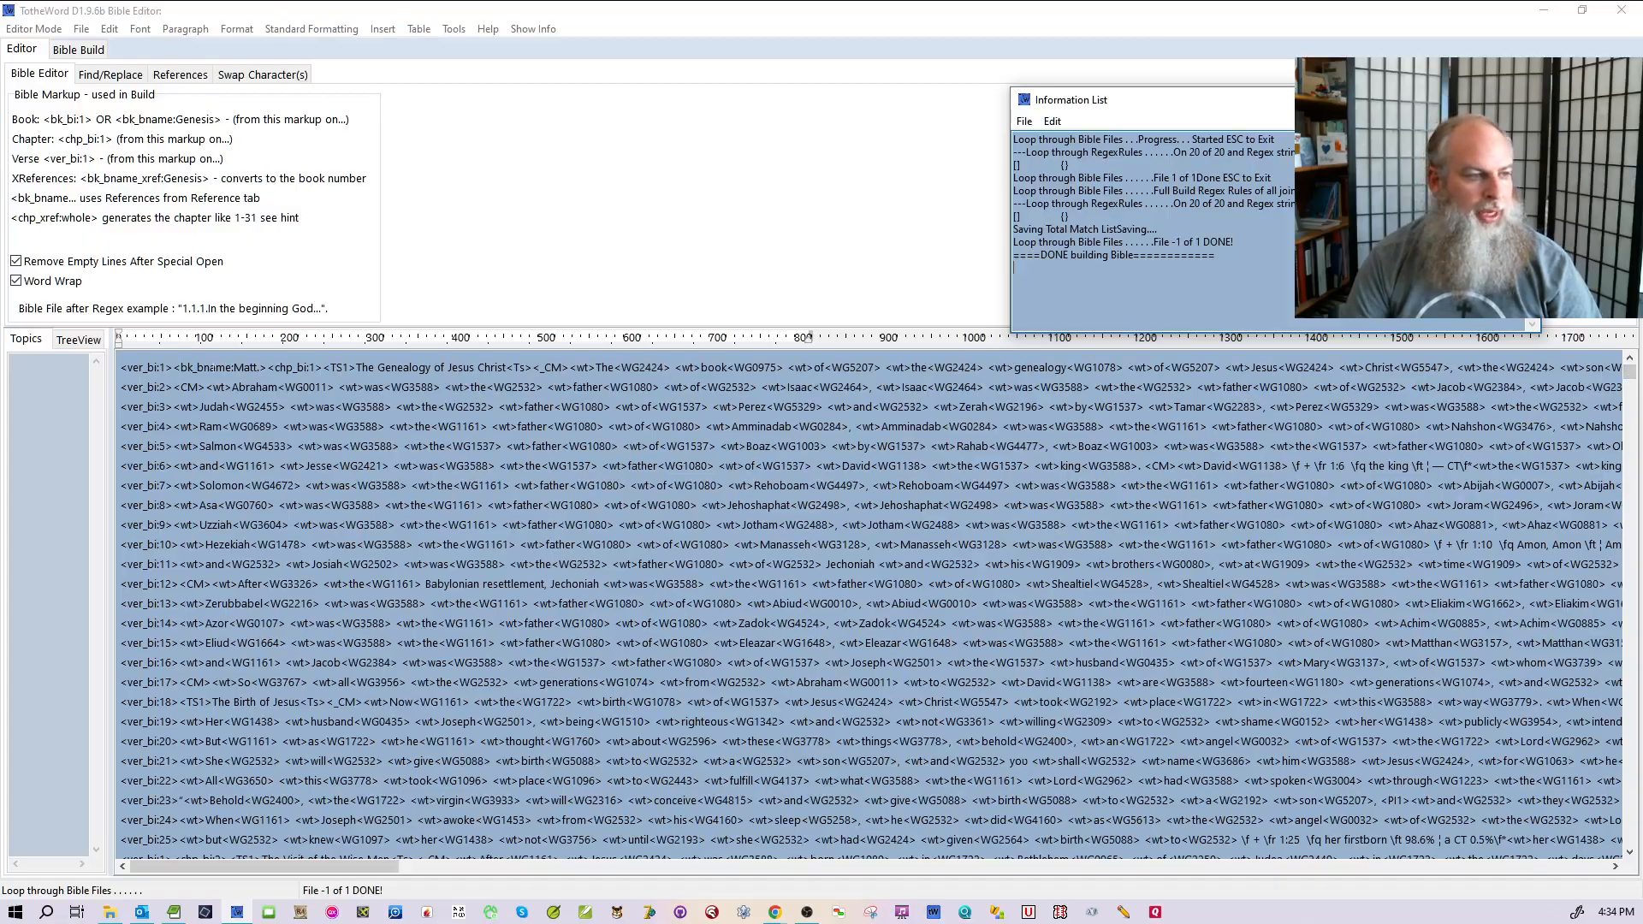
left_click_drag(1629, 373, 1629, 840)
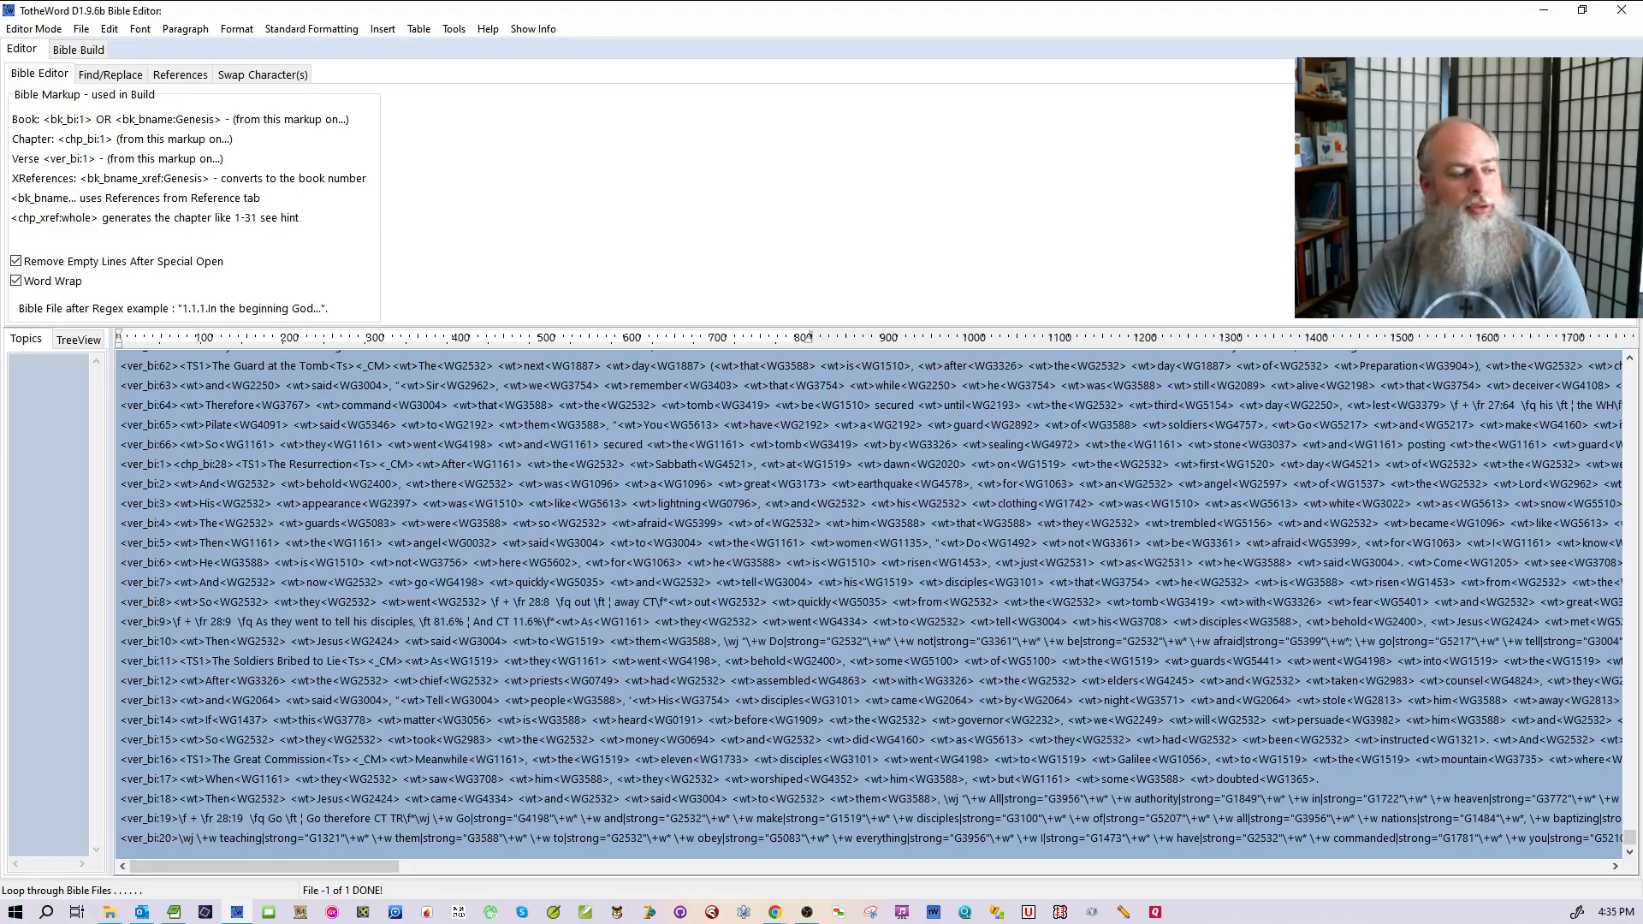
- Look over the regex files in the Text-Critical English NT folder in File Explorer, then return to TotheWord
left_click(109, 912)
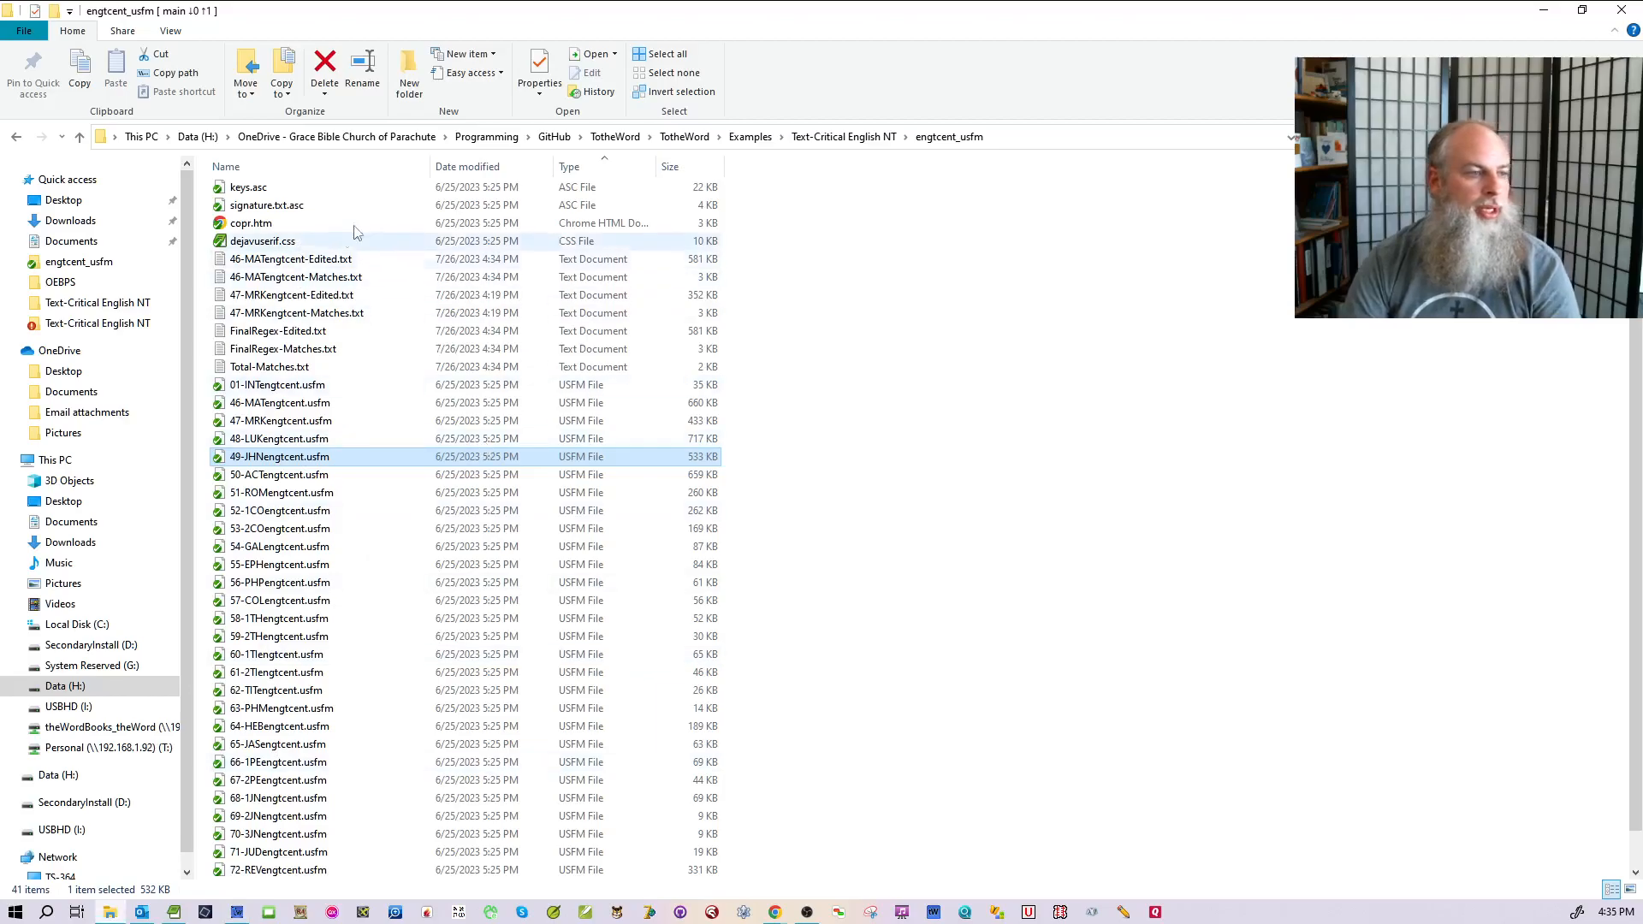
left_click(808, 145)
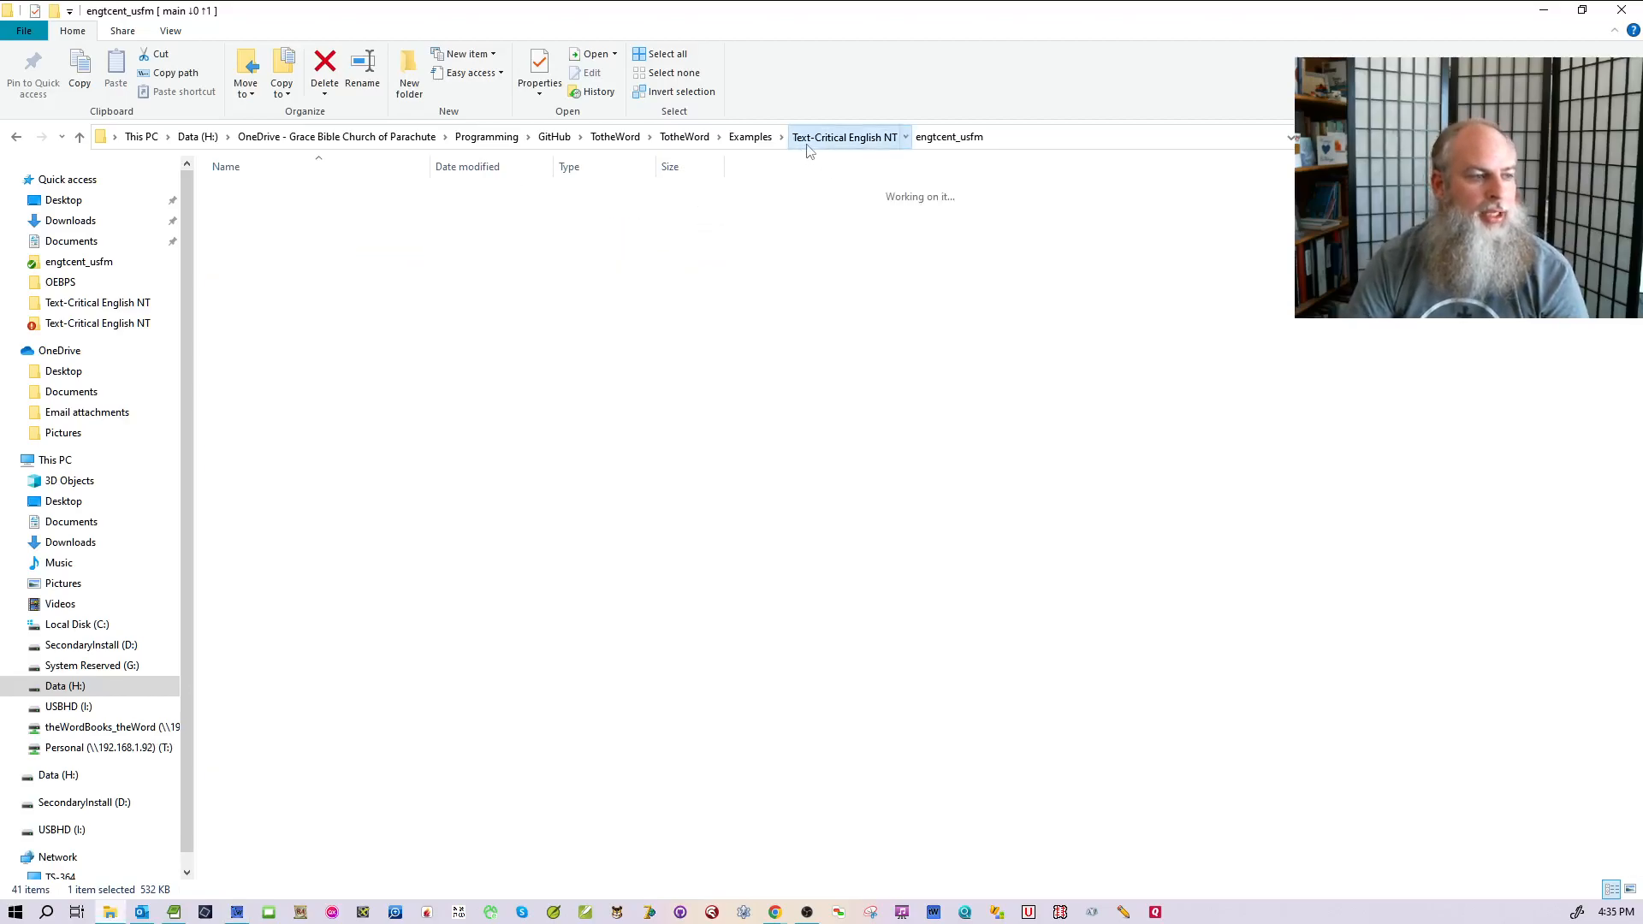
left_click(346, 307)
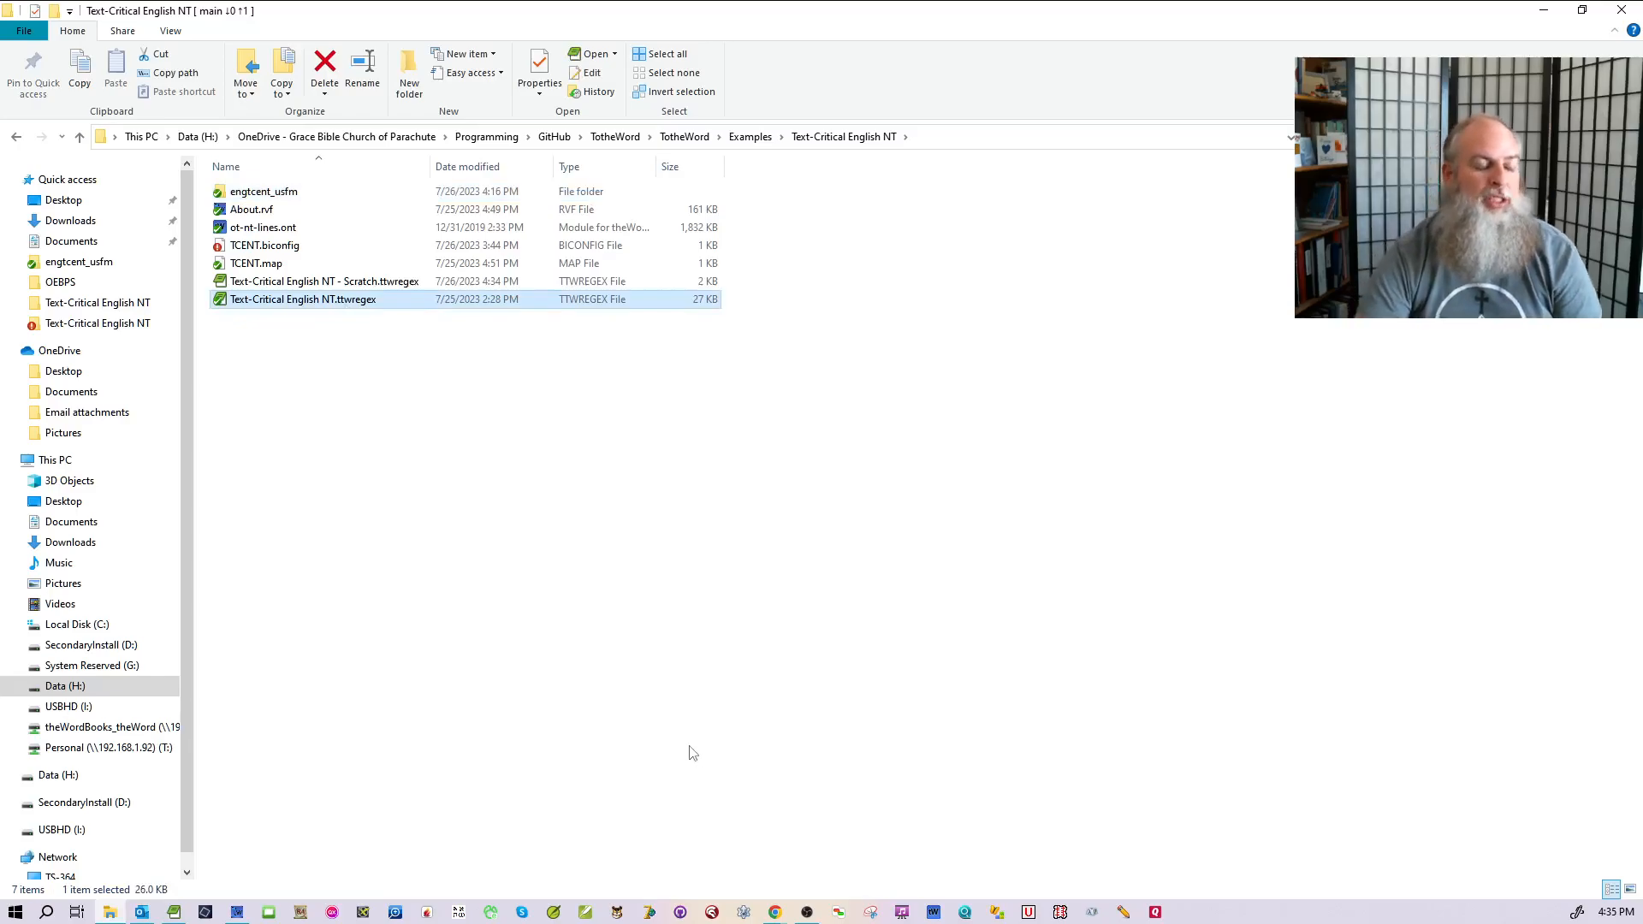
left_click(237, 912)
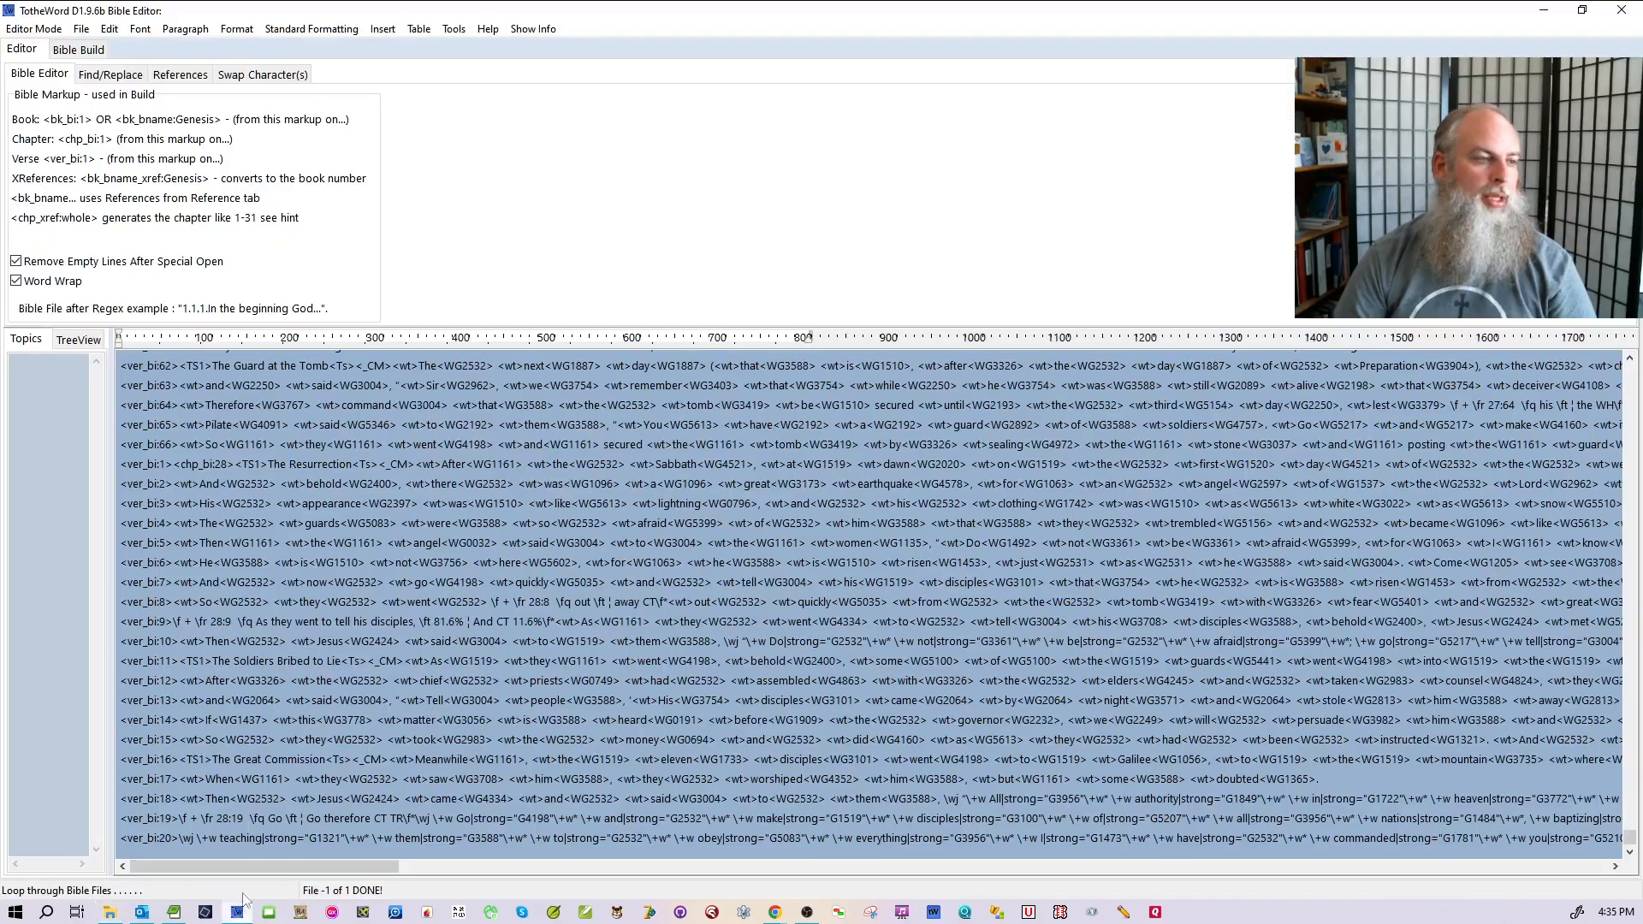
left_click(81, 29)
mouse_move(113, 68)
mouse_move(334, 91)
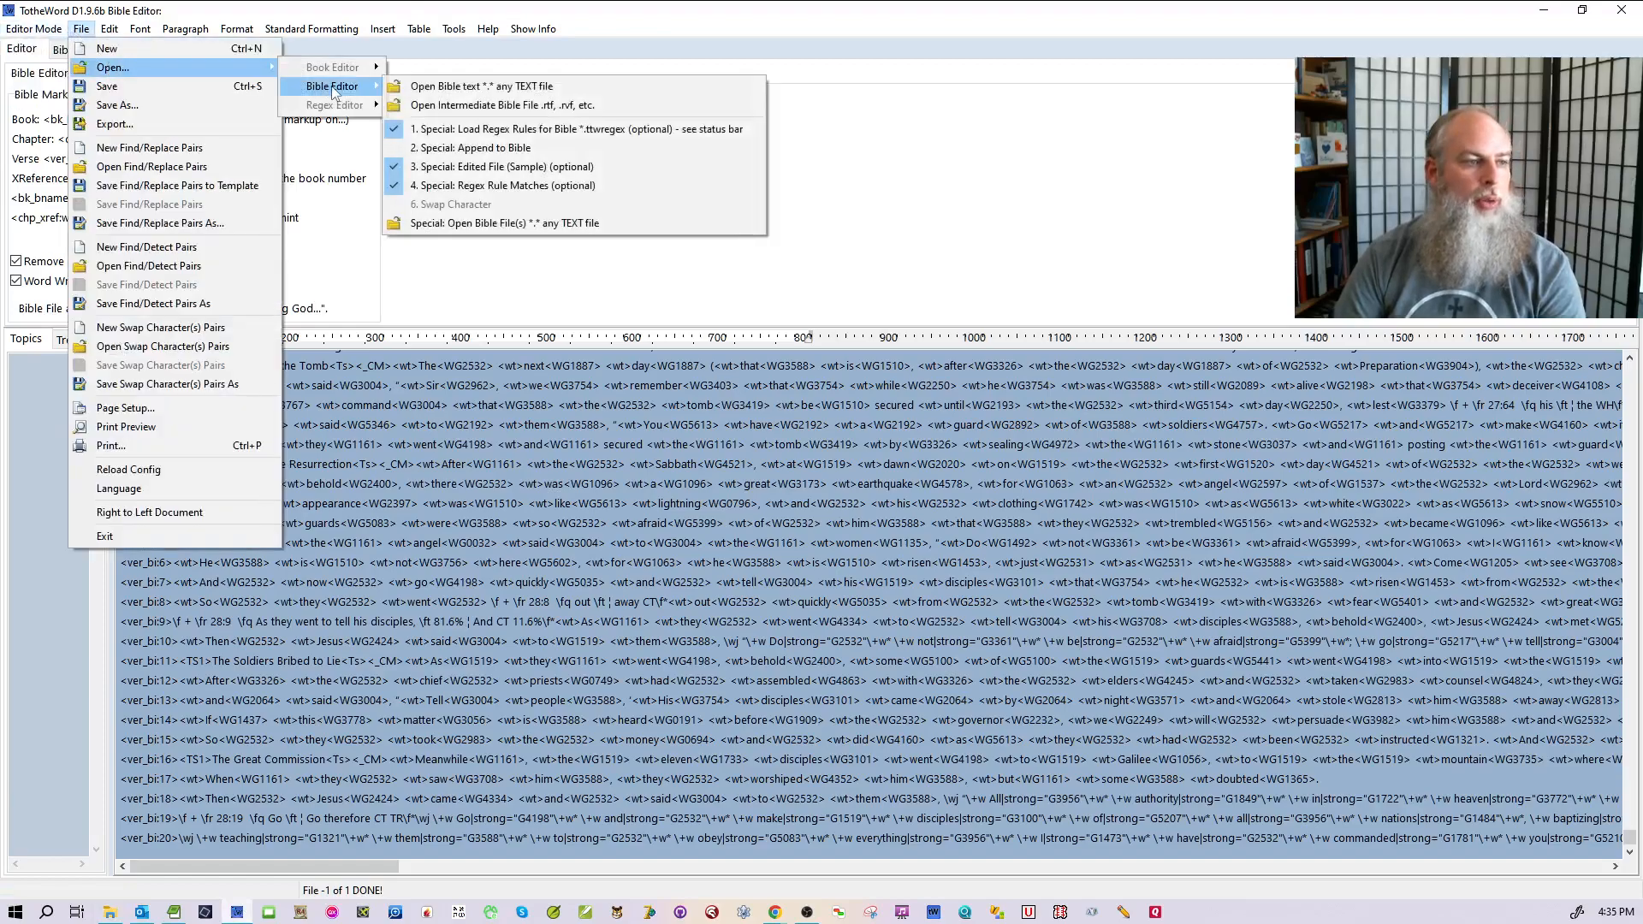
left_click(496, 221)
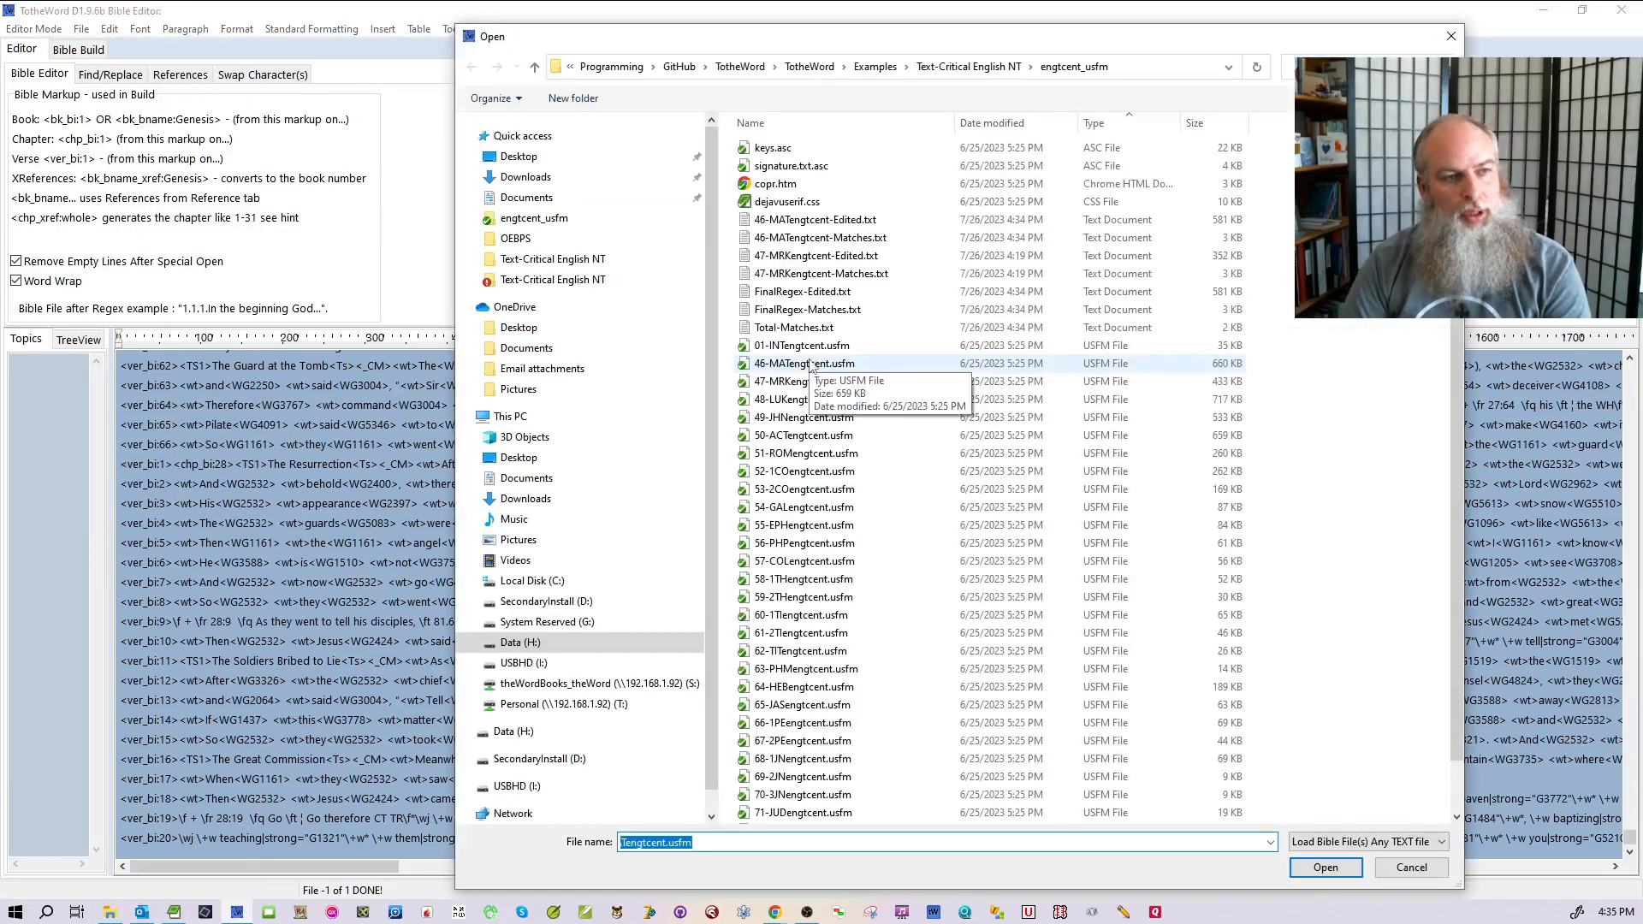
left_click(1411, 868)
- Turn off the Bible Editor's special option Edited File (Sample)
left_click(82, 28)
mouse_move(112, 68)
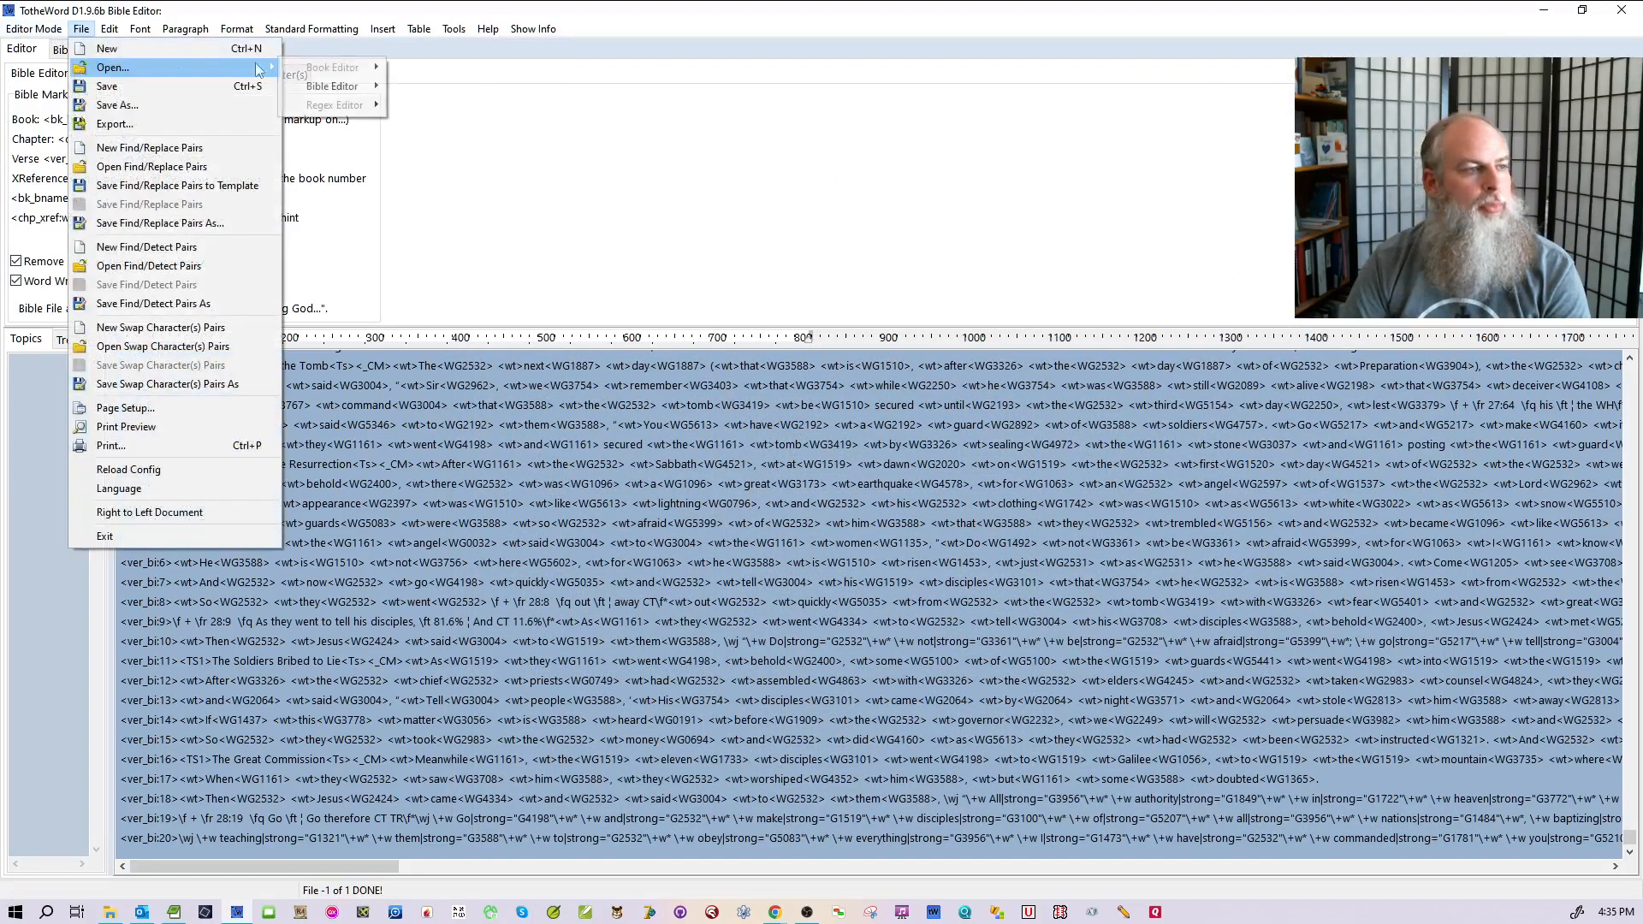
mouse_move(334, 86)
left_click(479, 166)
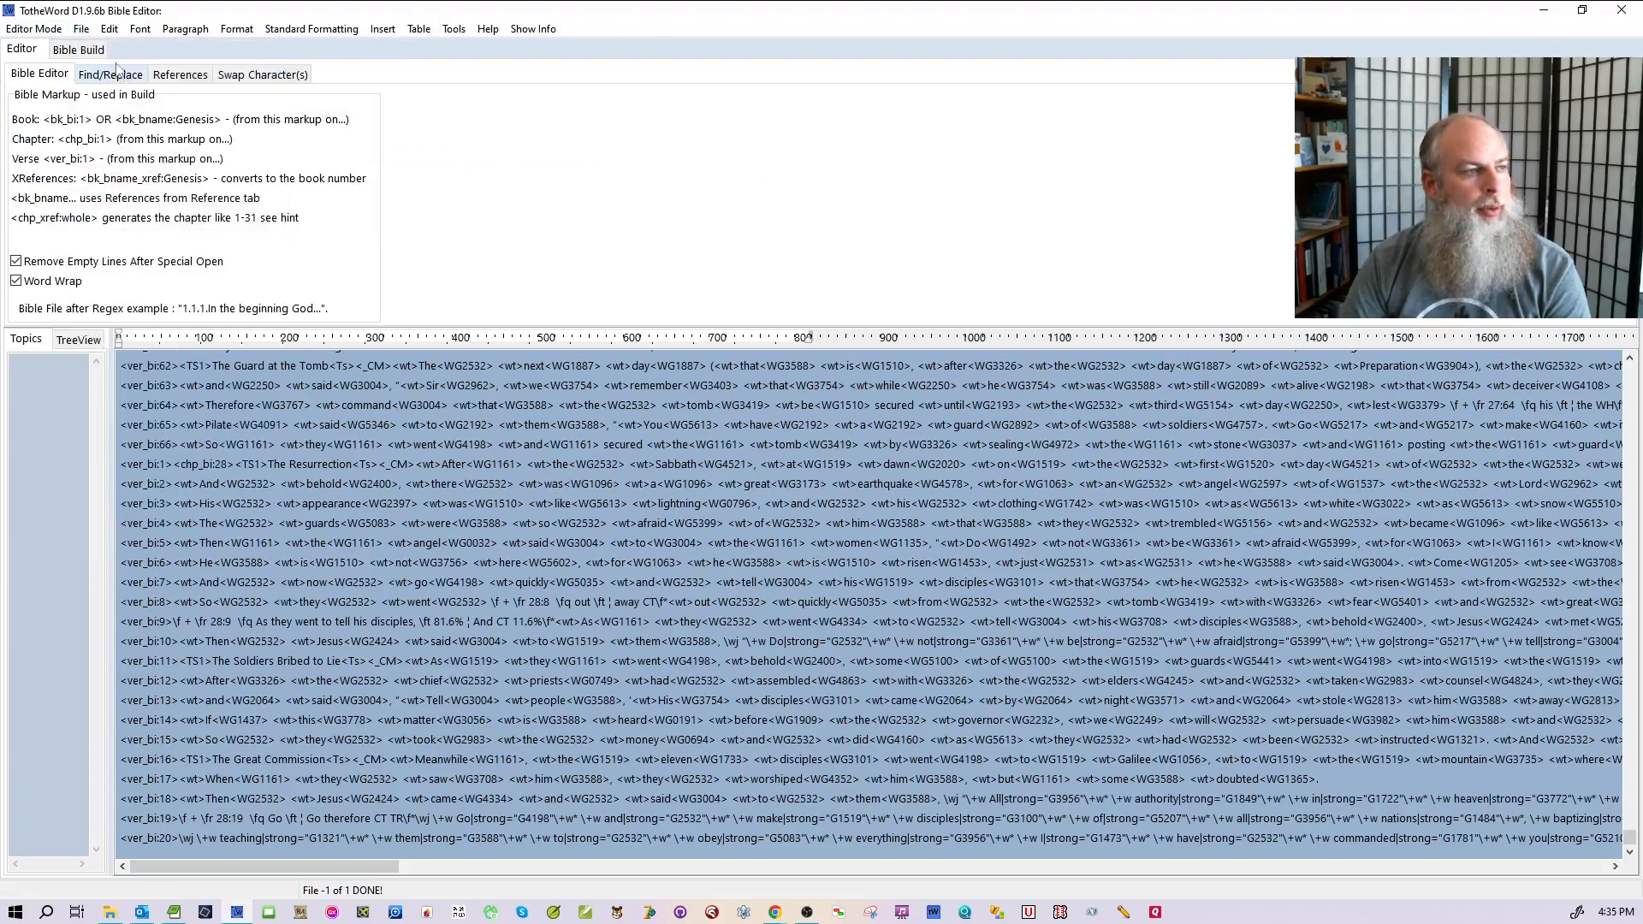
- Process all New Testament USFM files from 46-MATengtcent.usfm through 72-REVengtcent.usfm with the special Bible file open
left_click(81, 28)
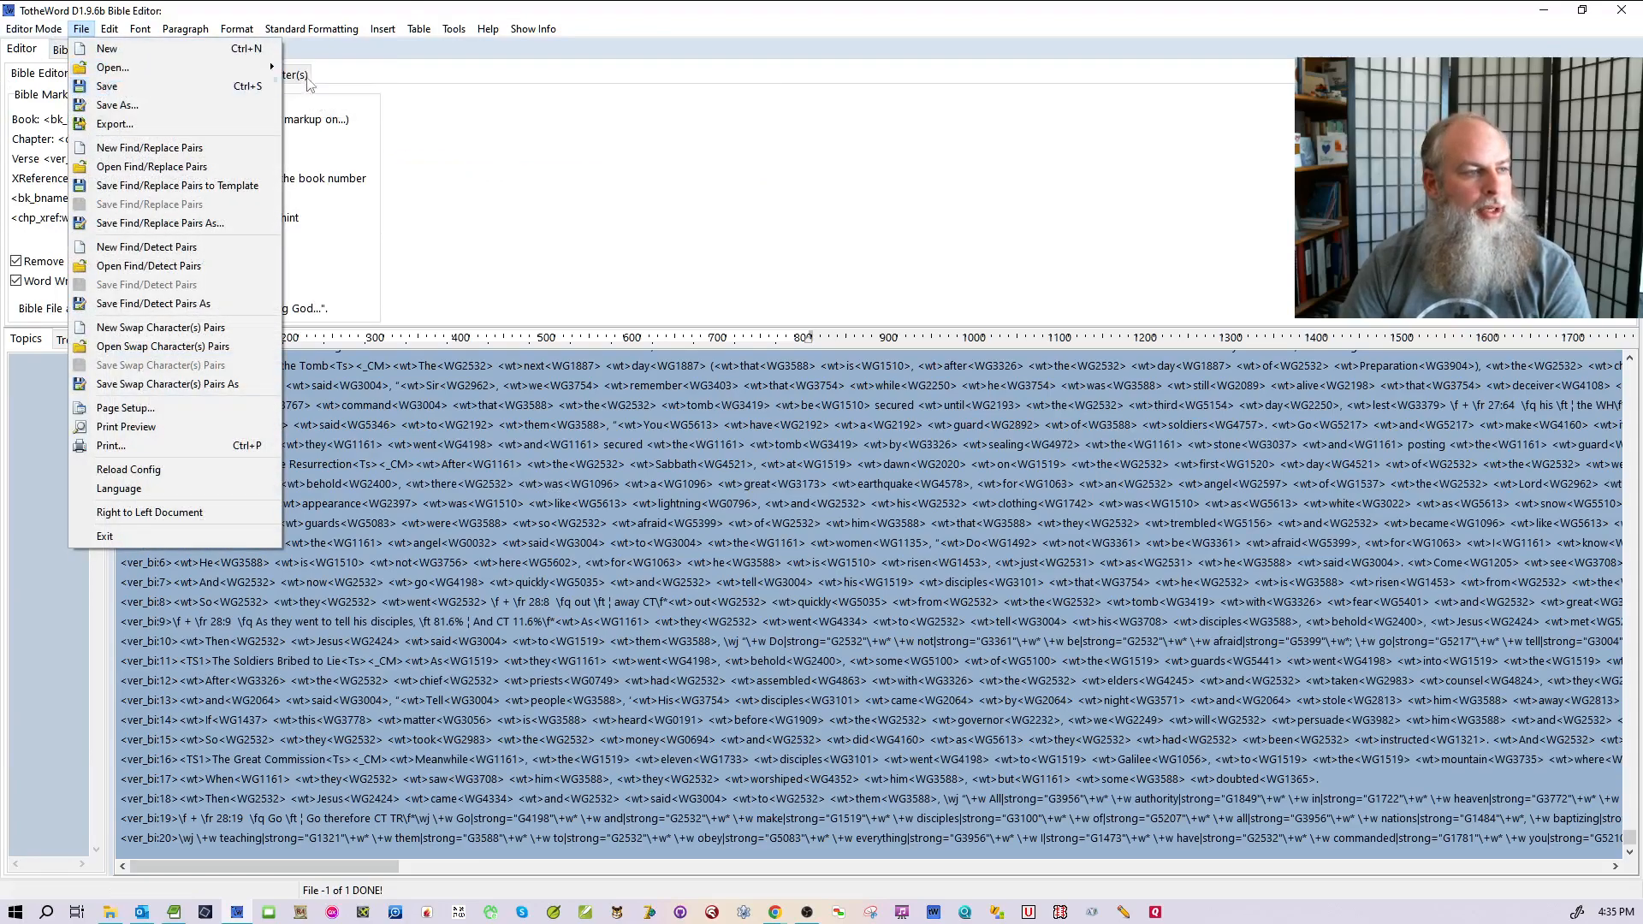
mouse_move(241, 75)
mouse_move(334, 86)
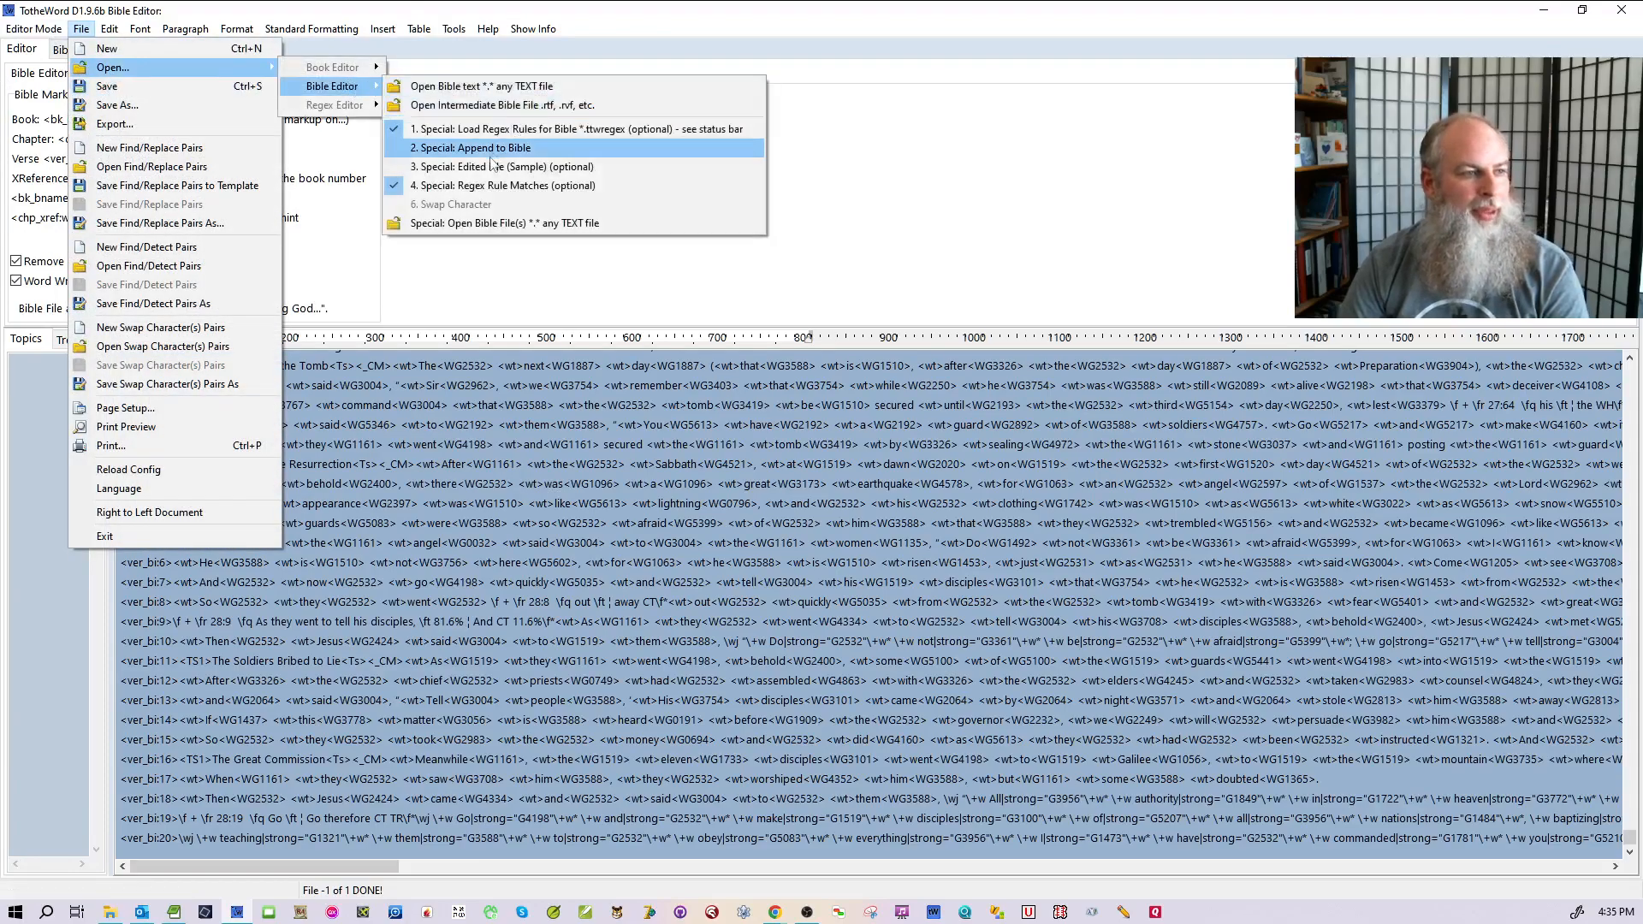
left_click(496, 223)
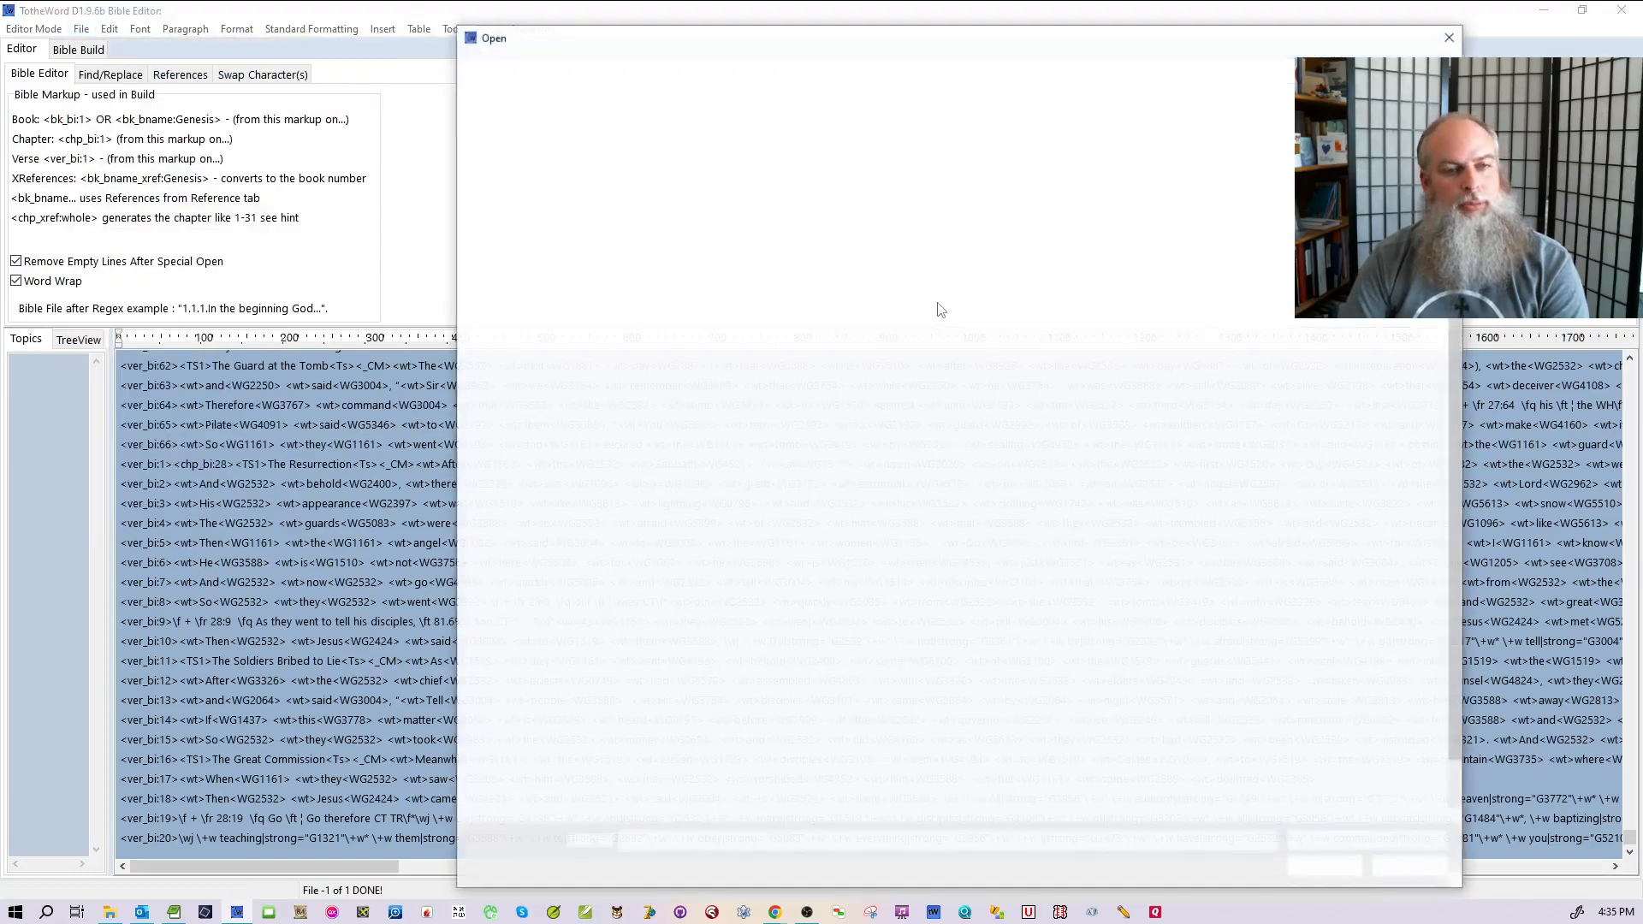
left_click(822, 363)
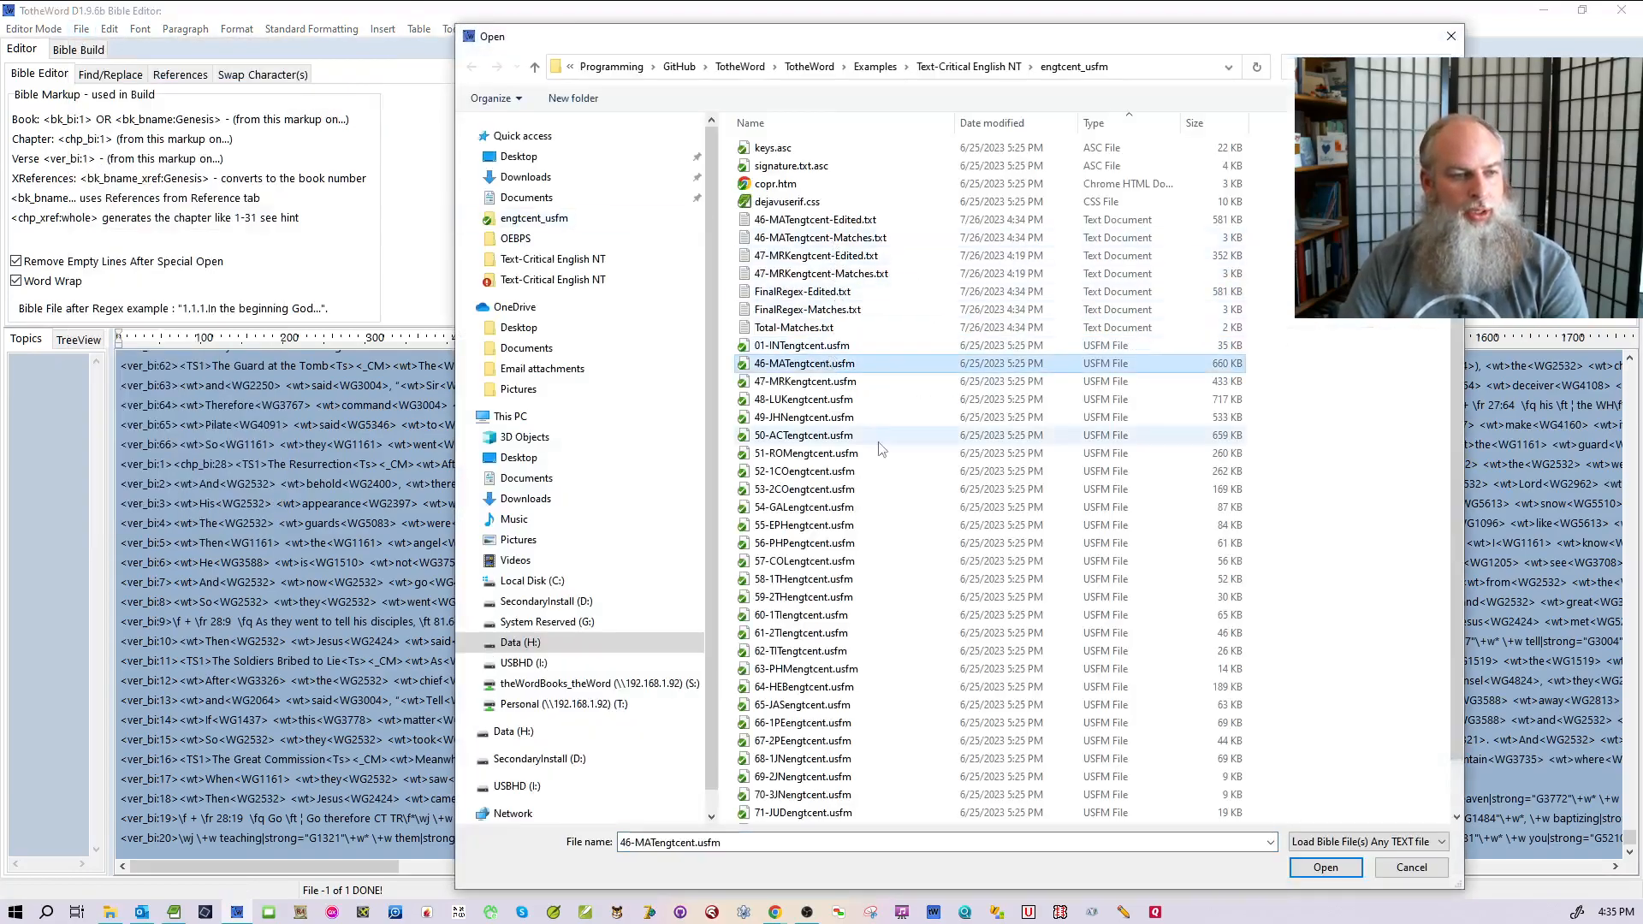
scroll(875, 475, "down", 1)
left_click(841, 778, "shift")
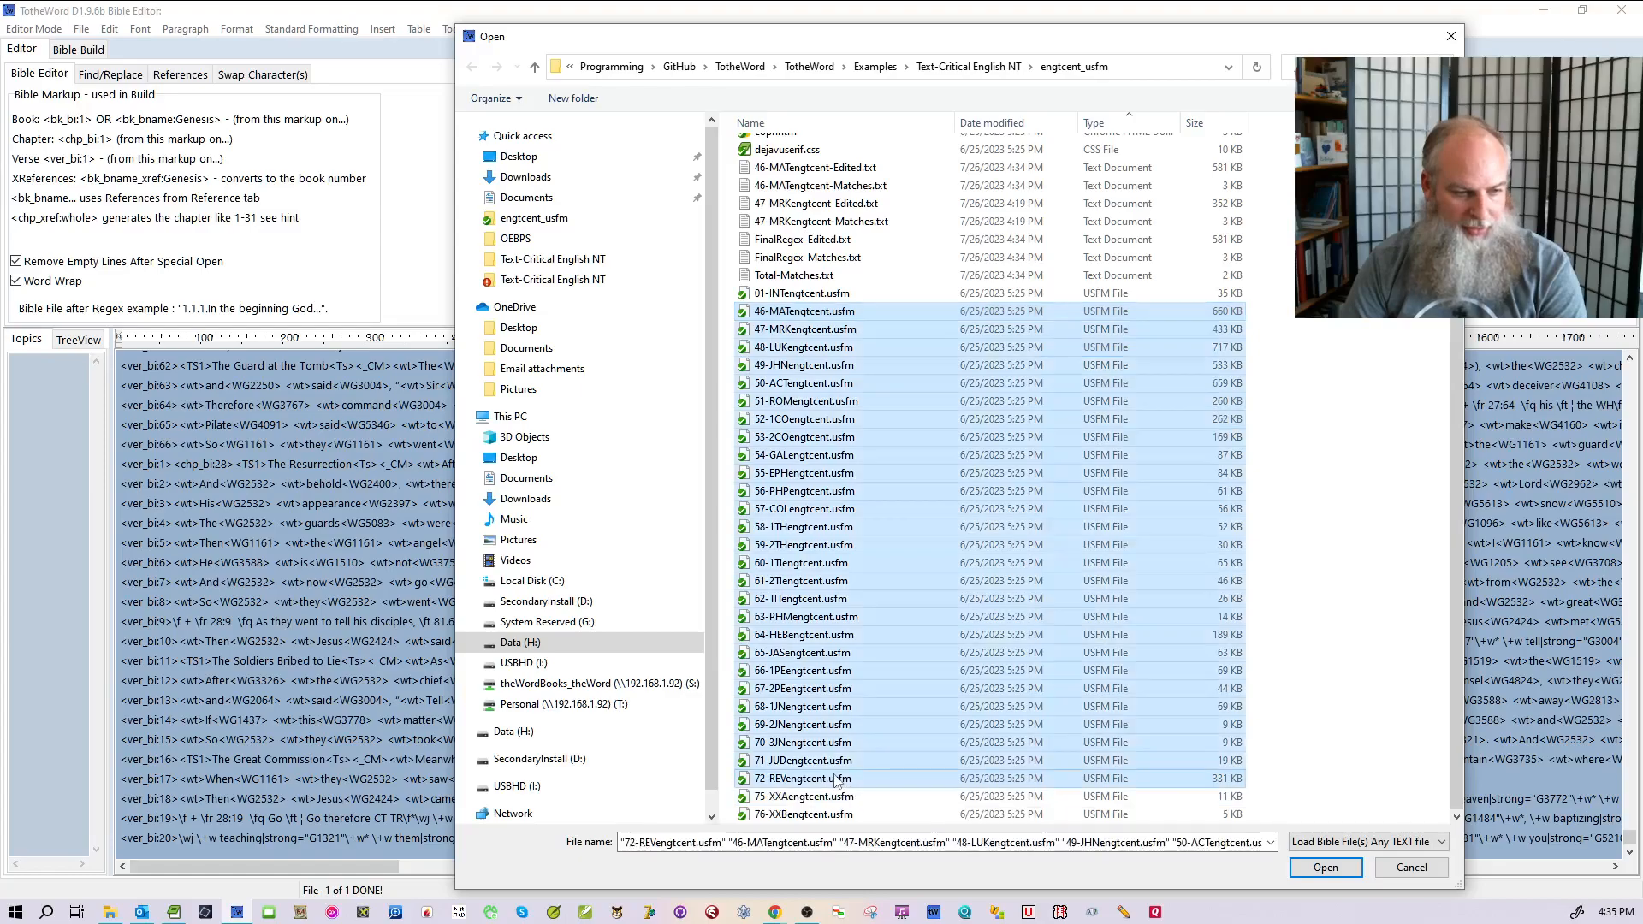
left_click(1326, 868)
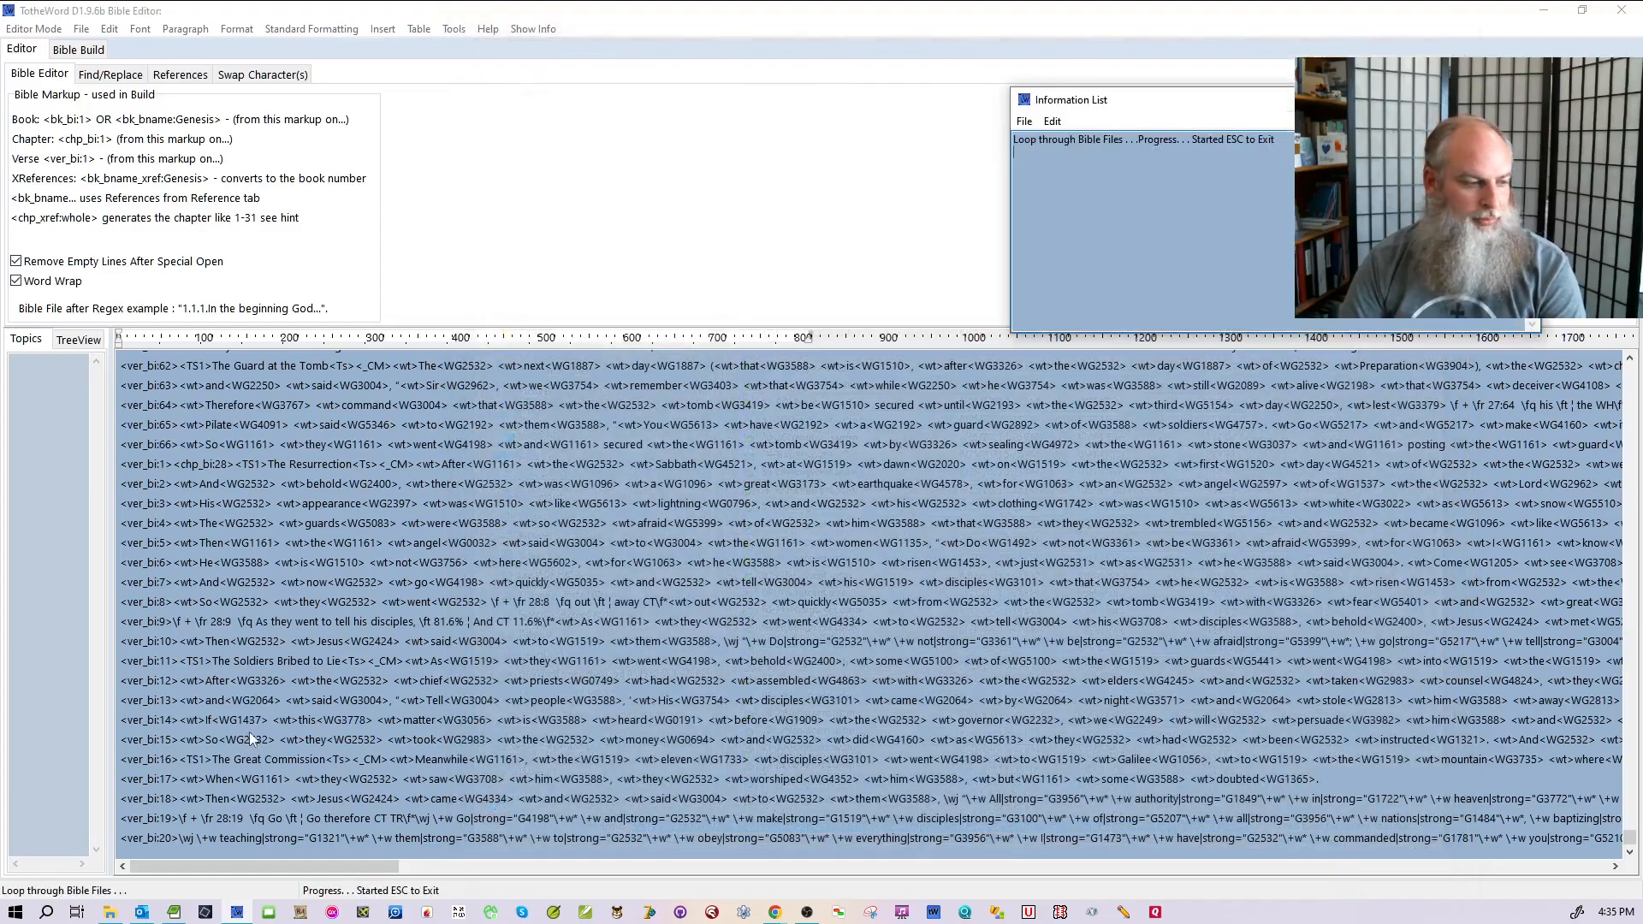
- Switch to File Explorer, open the engtcent_usfm folder and sort its files by type in ascending order
left_click(109, 913)
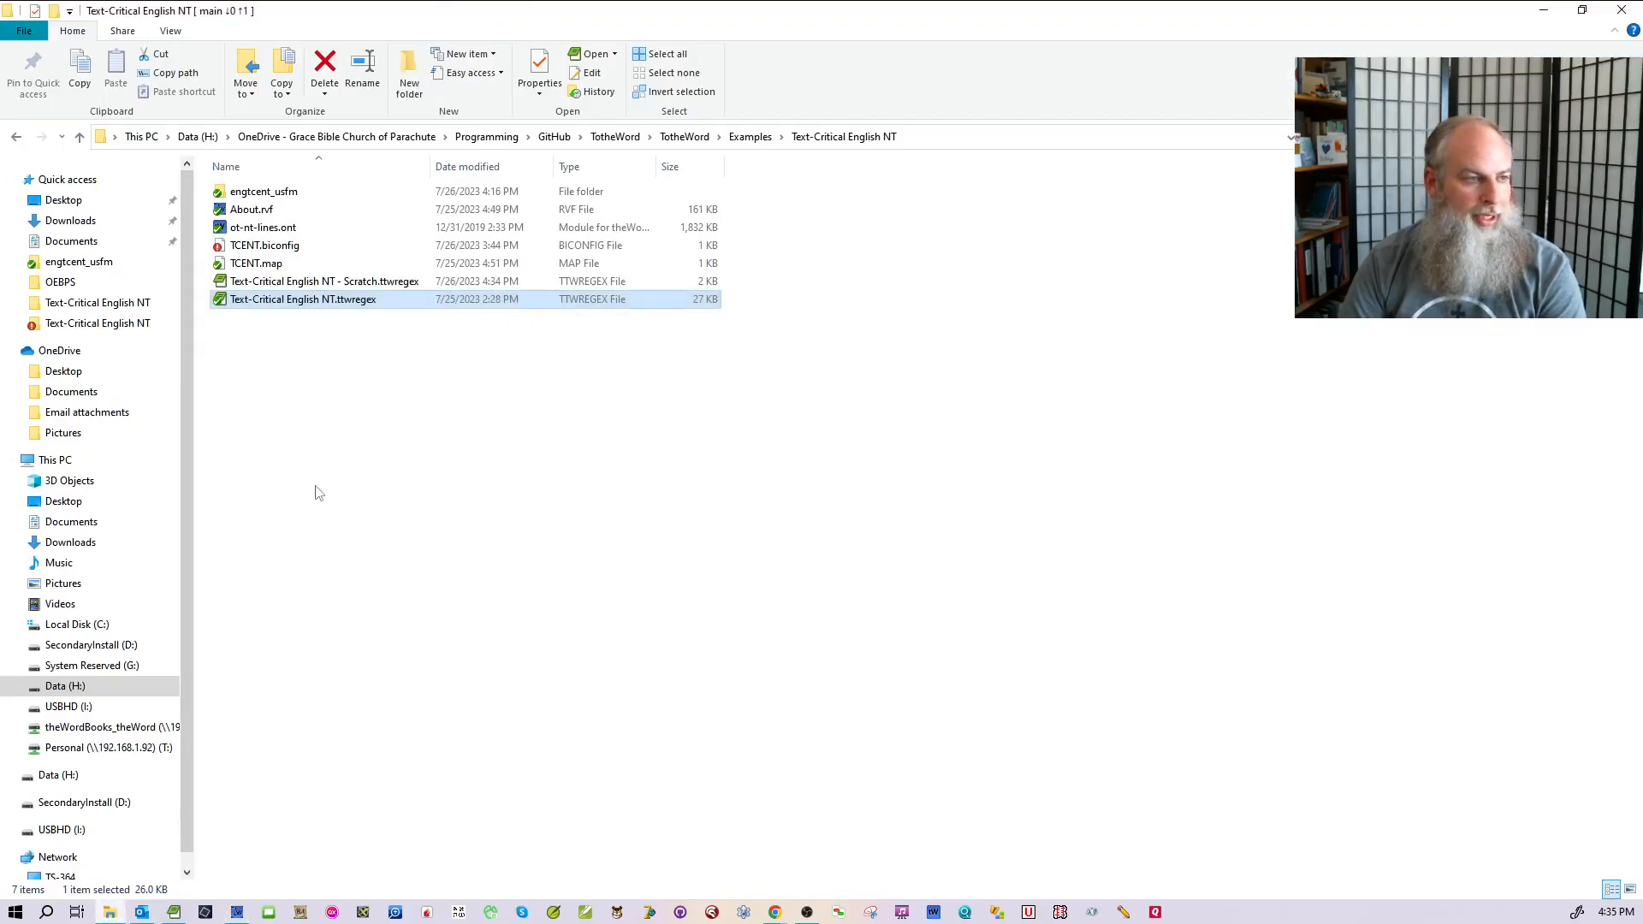
double_click(261, 192)
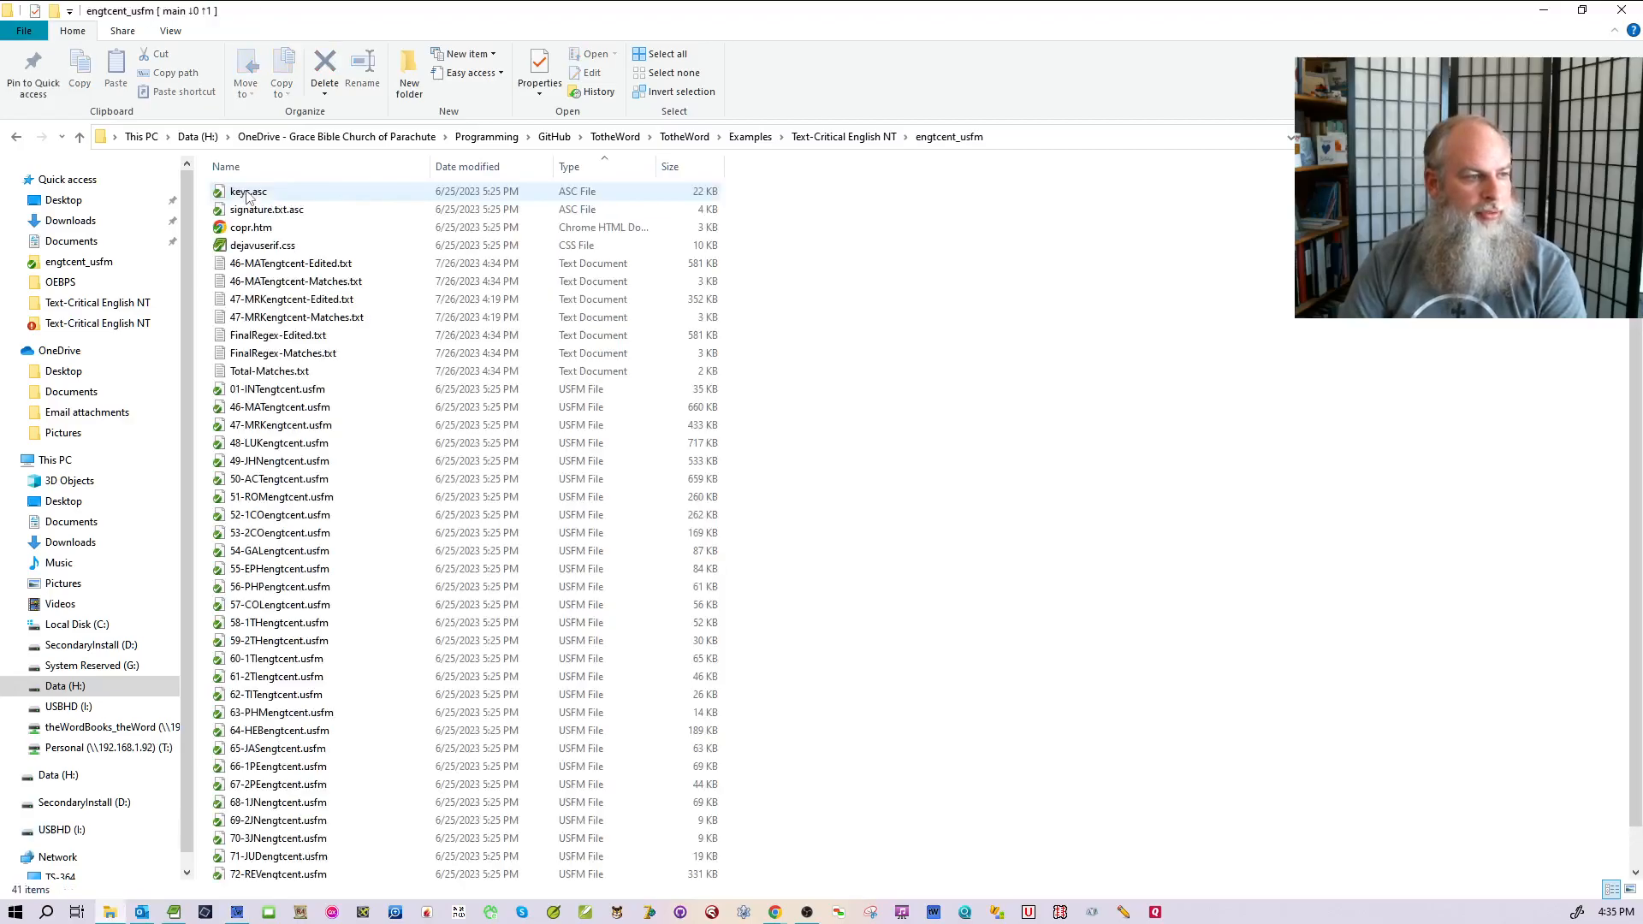
left_click(281, 271)
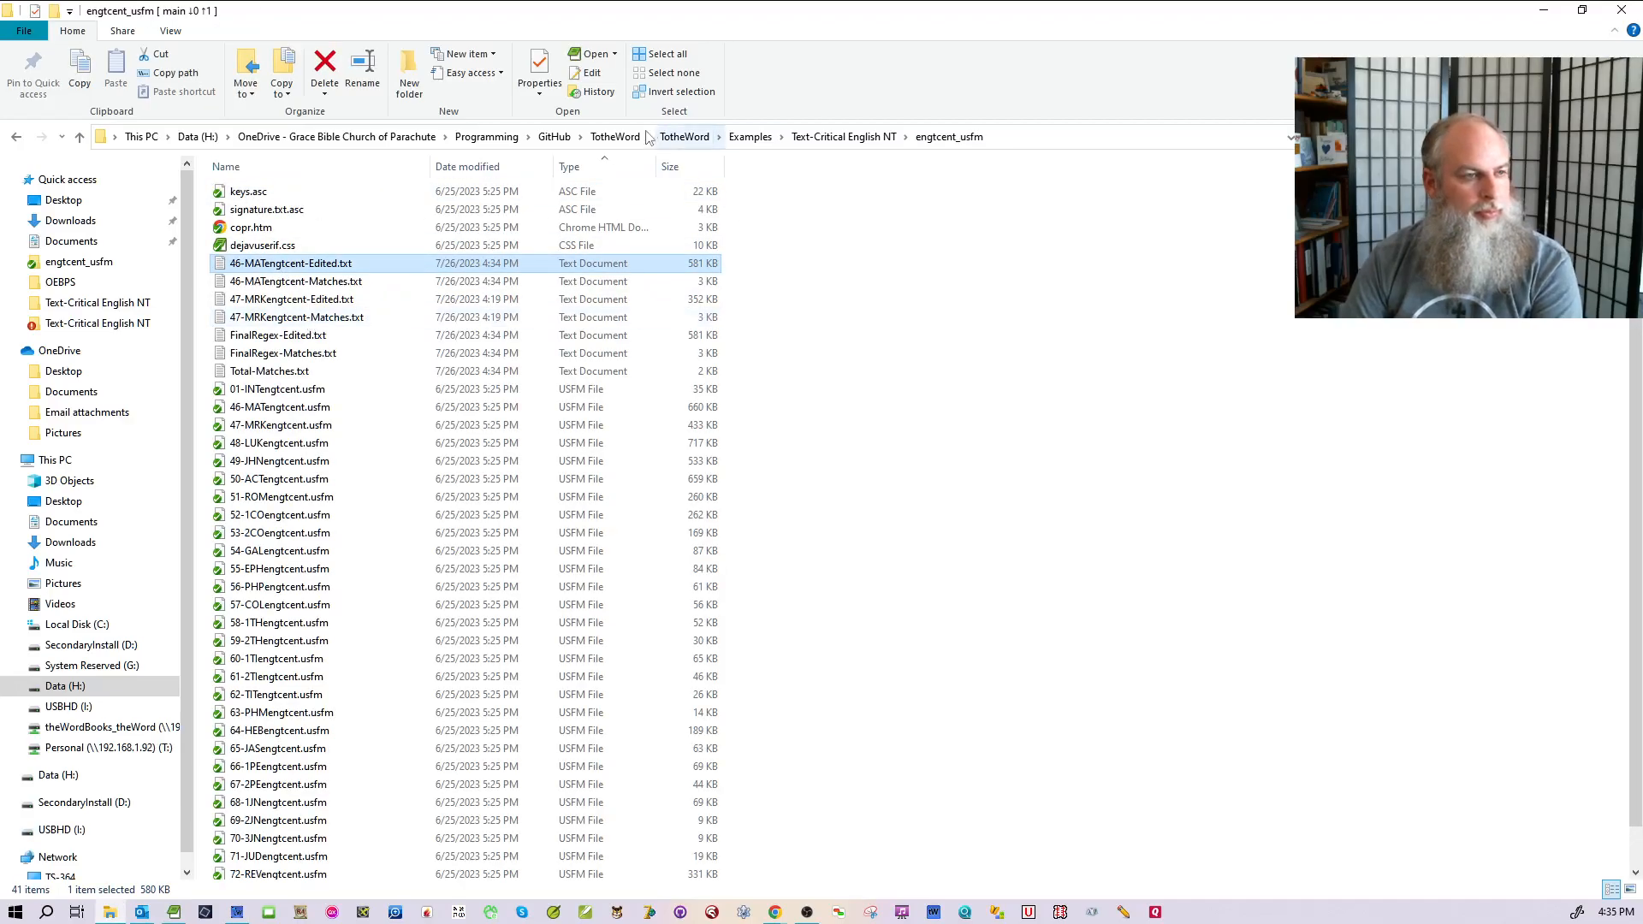
left_click(585, 168)
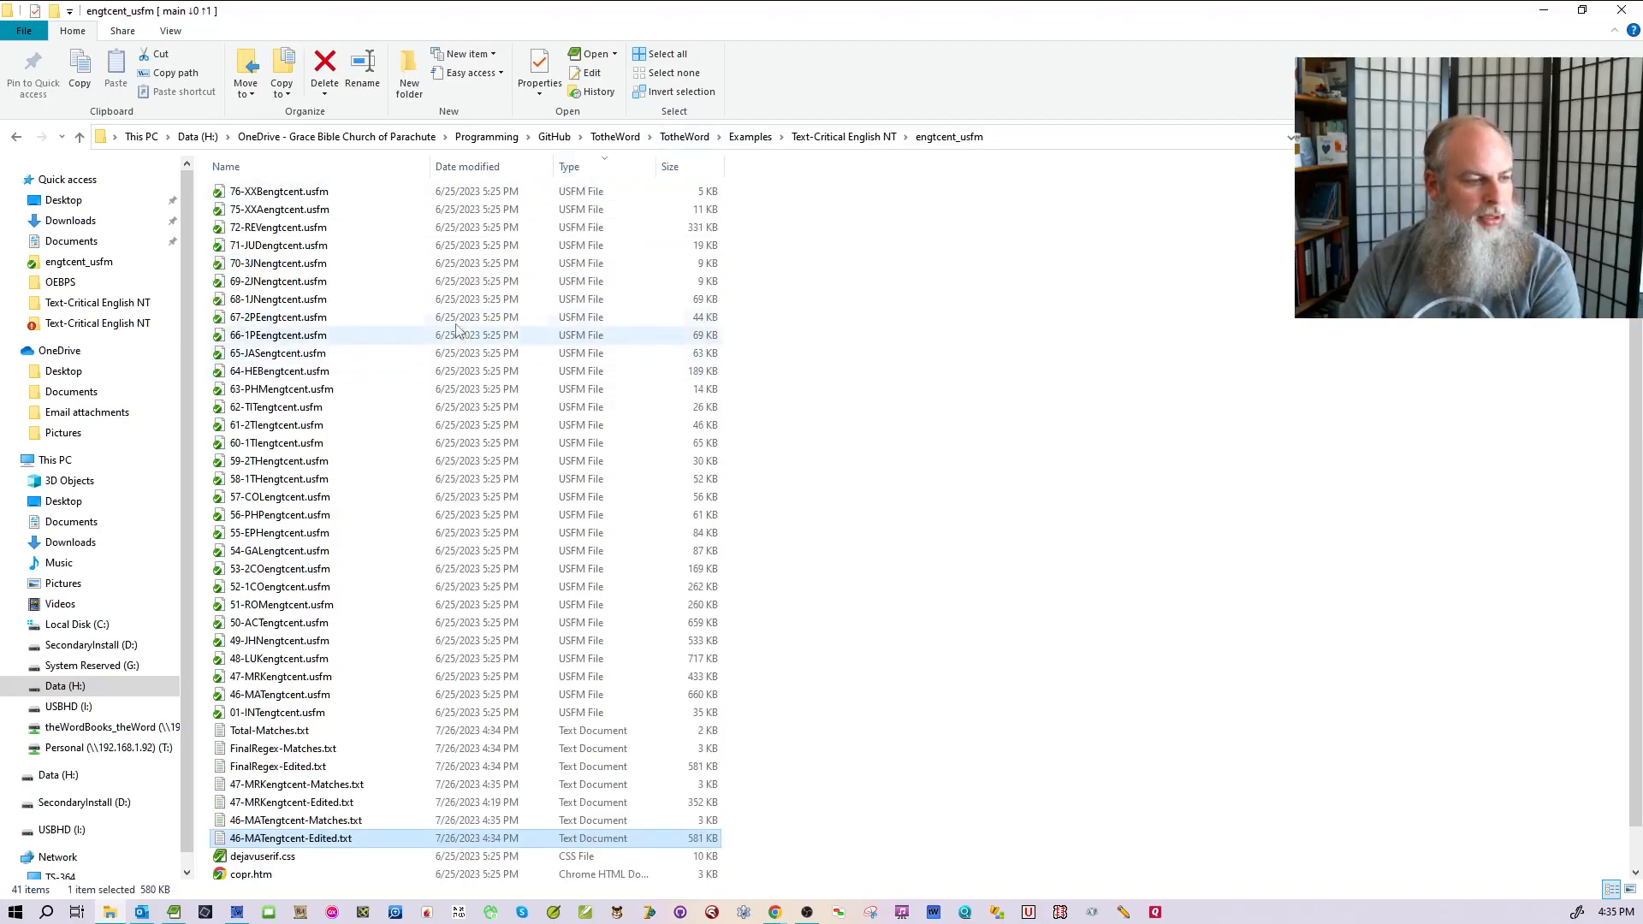
left_click(359, 175)
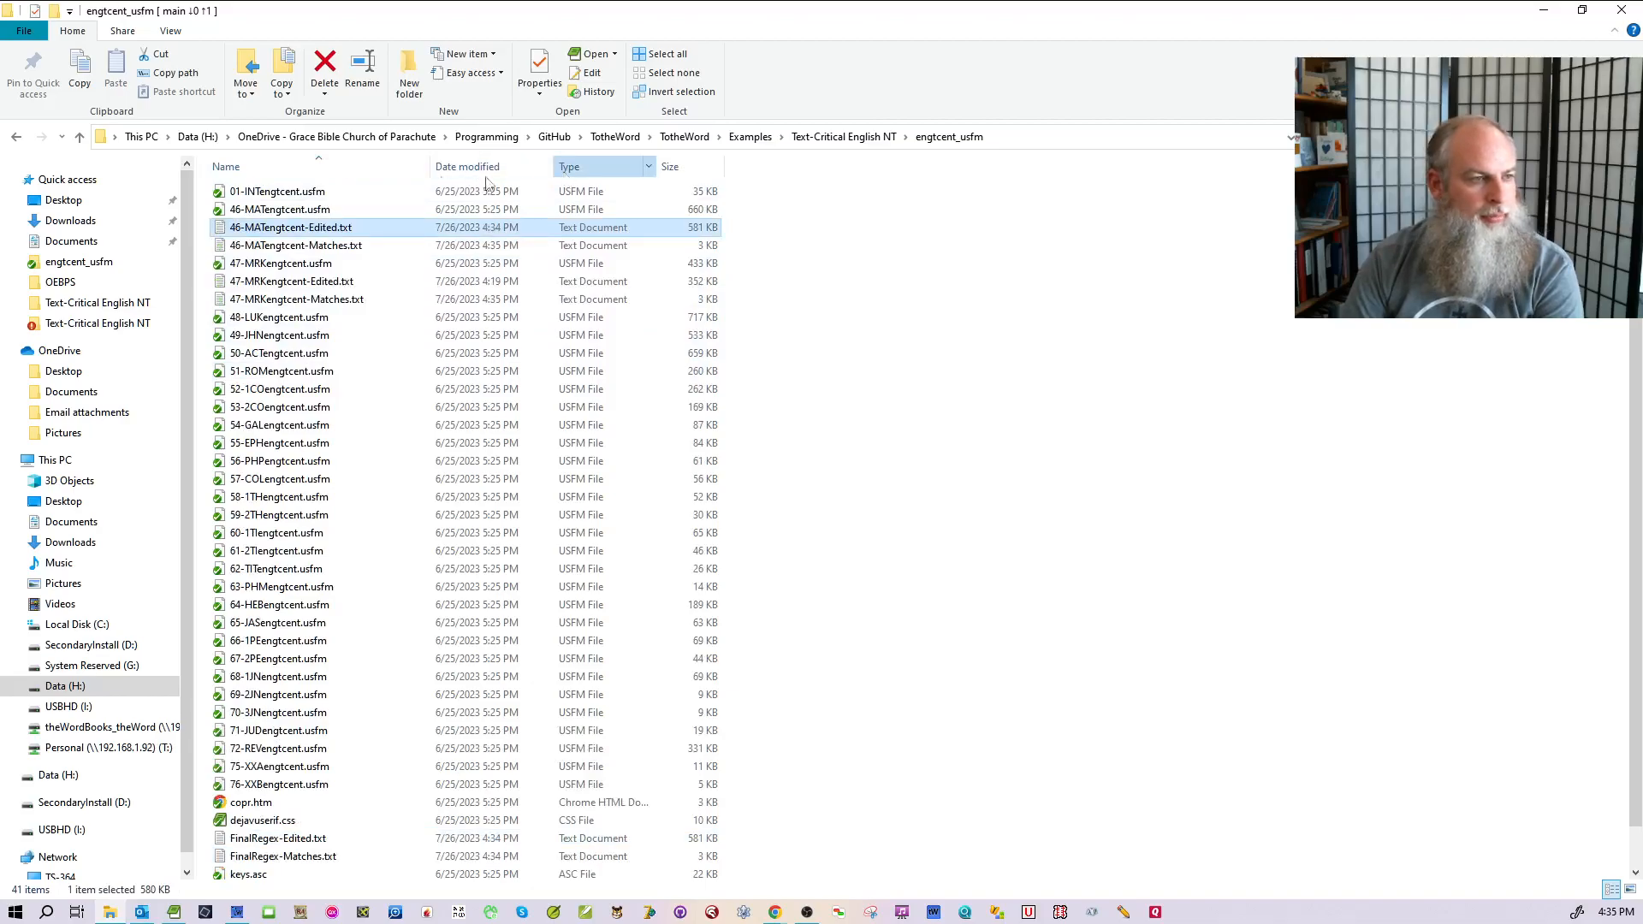
left_click(589, 168)
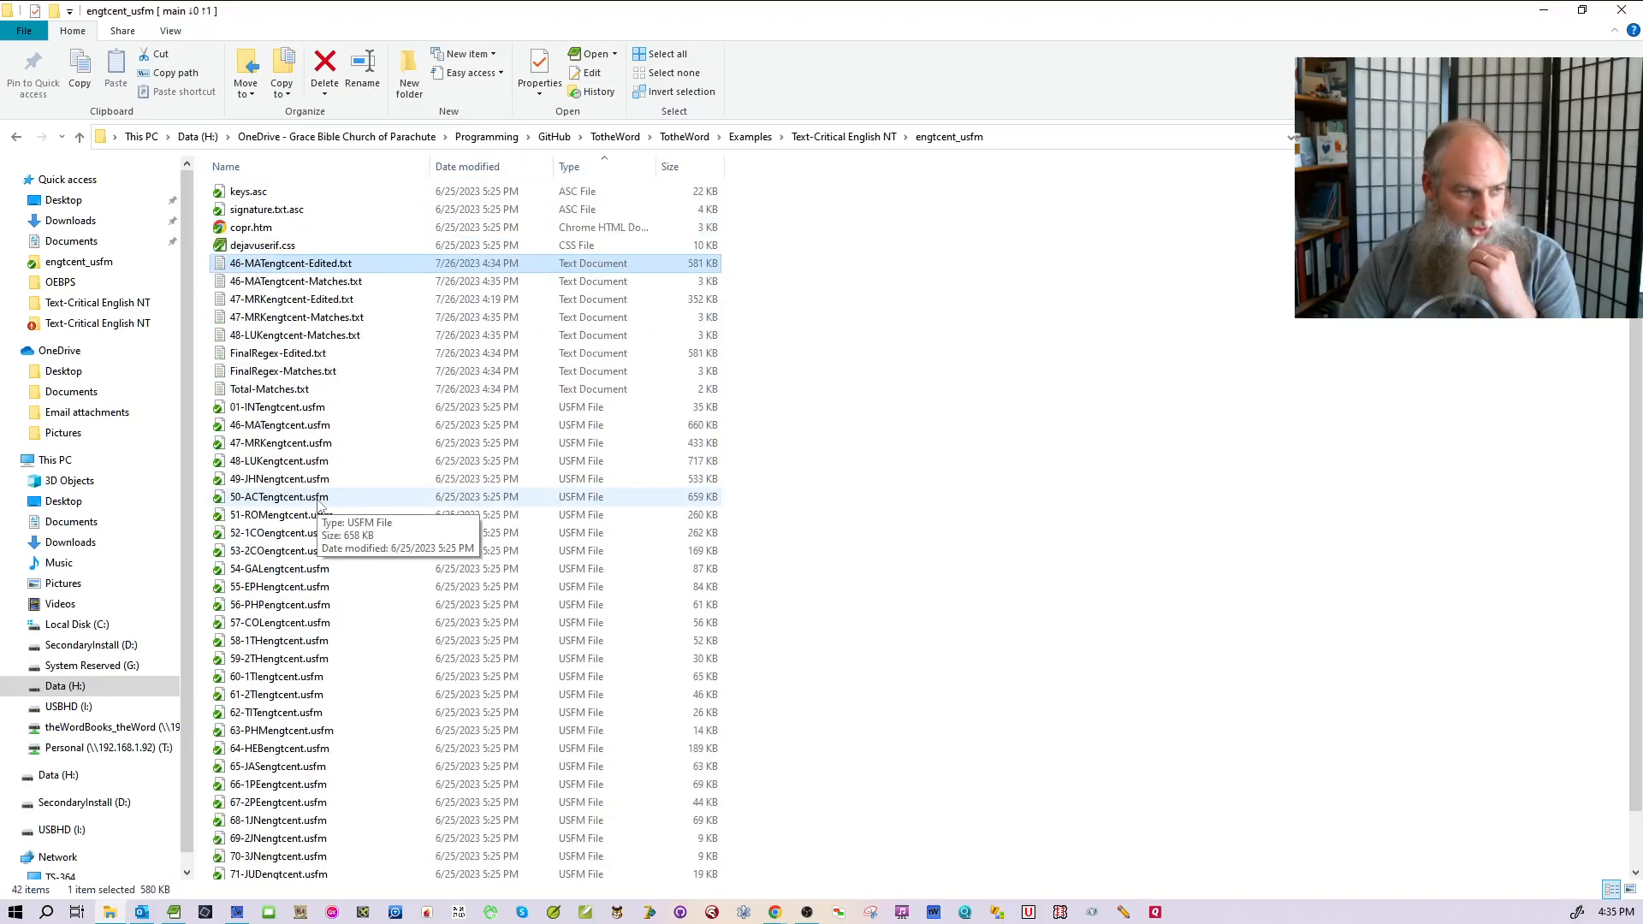
- Delete 46-MATengtcent-Edited.txt, 47-MRKengtcent-Edited.txt and FinalRegex-Edited.txt from the engtcent_usfm folder
left_click(325, 281)
left_click(325, 268)
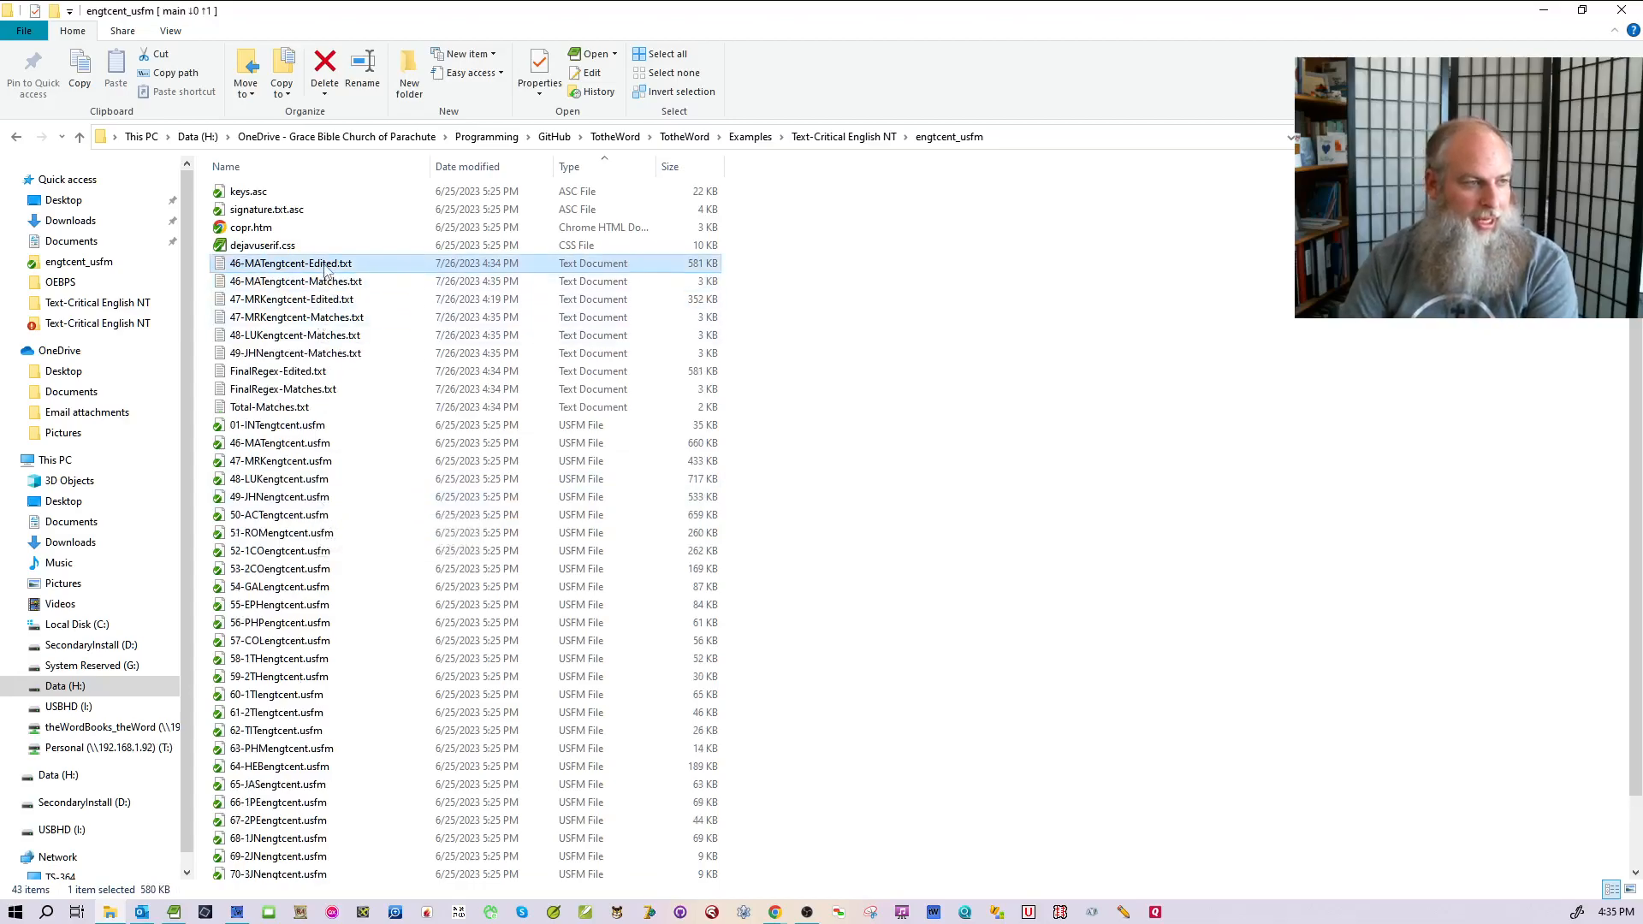
key("Delete")
left_click(321, 282)
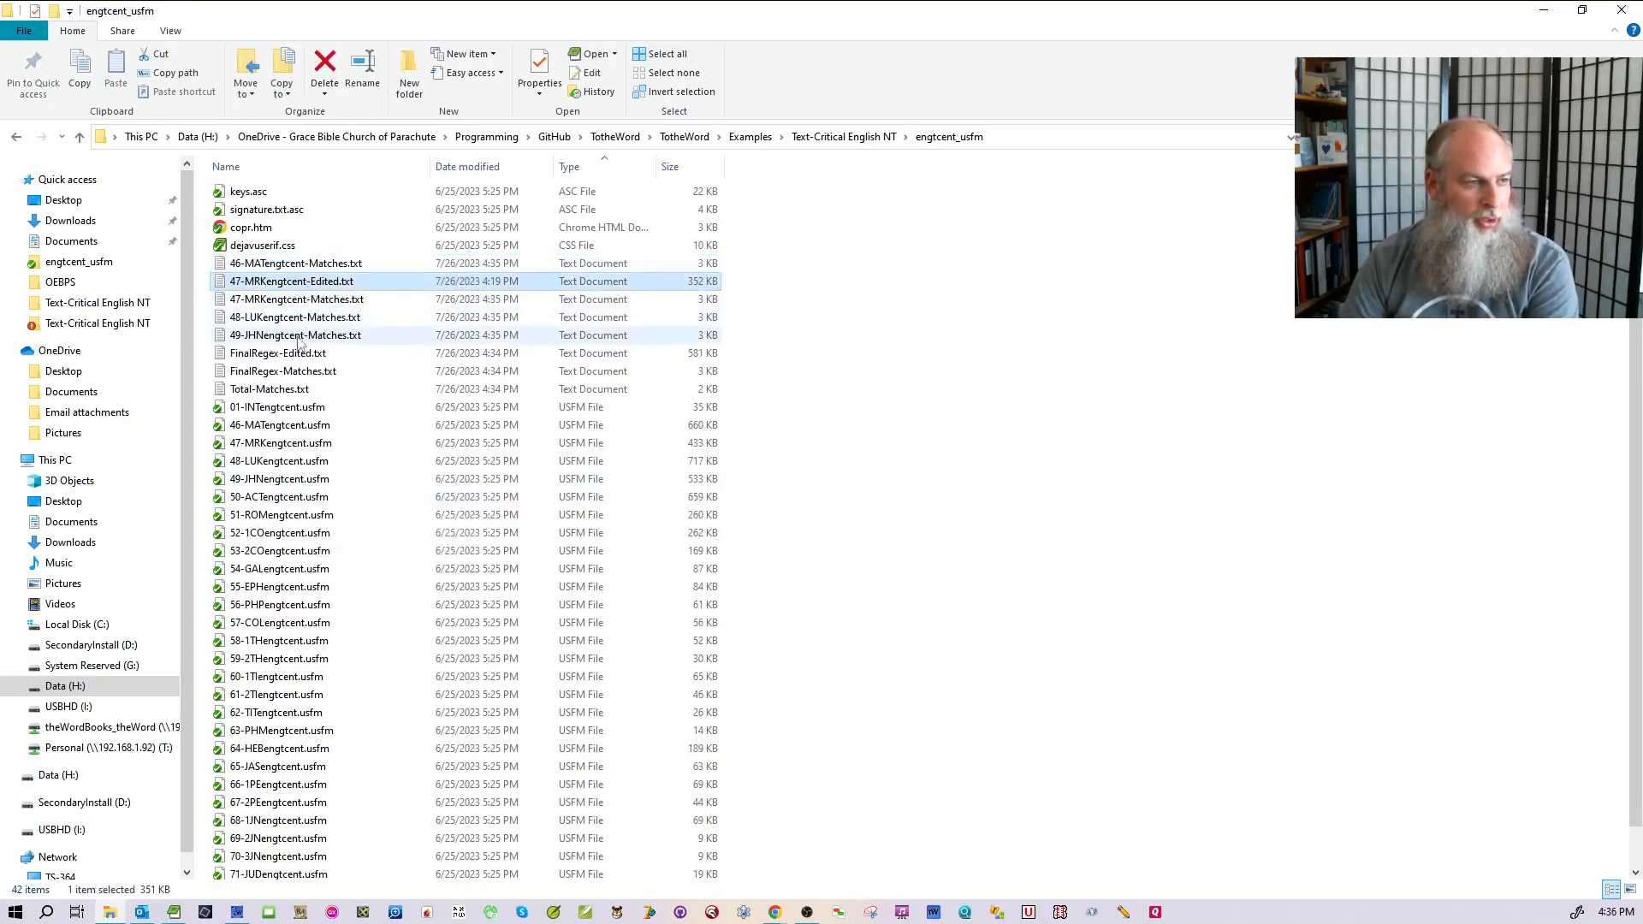
key("Delete")
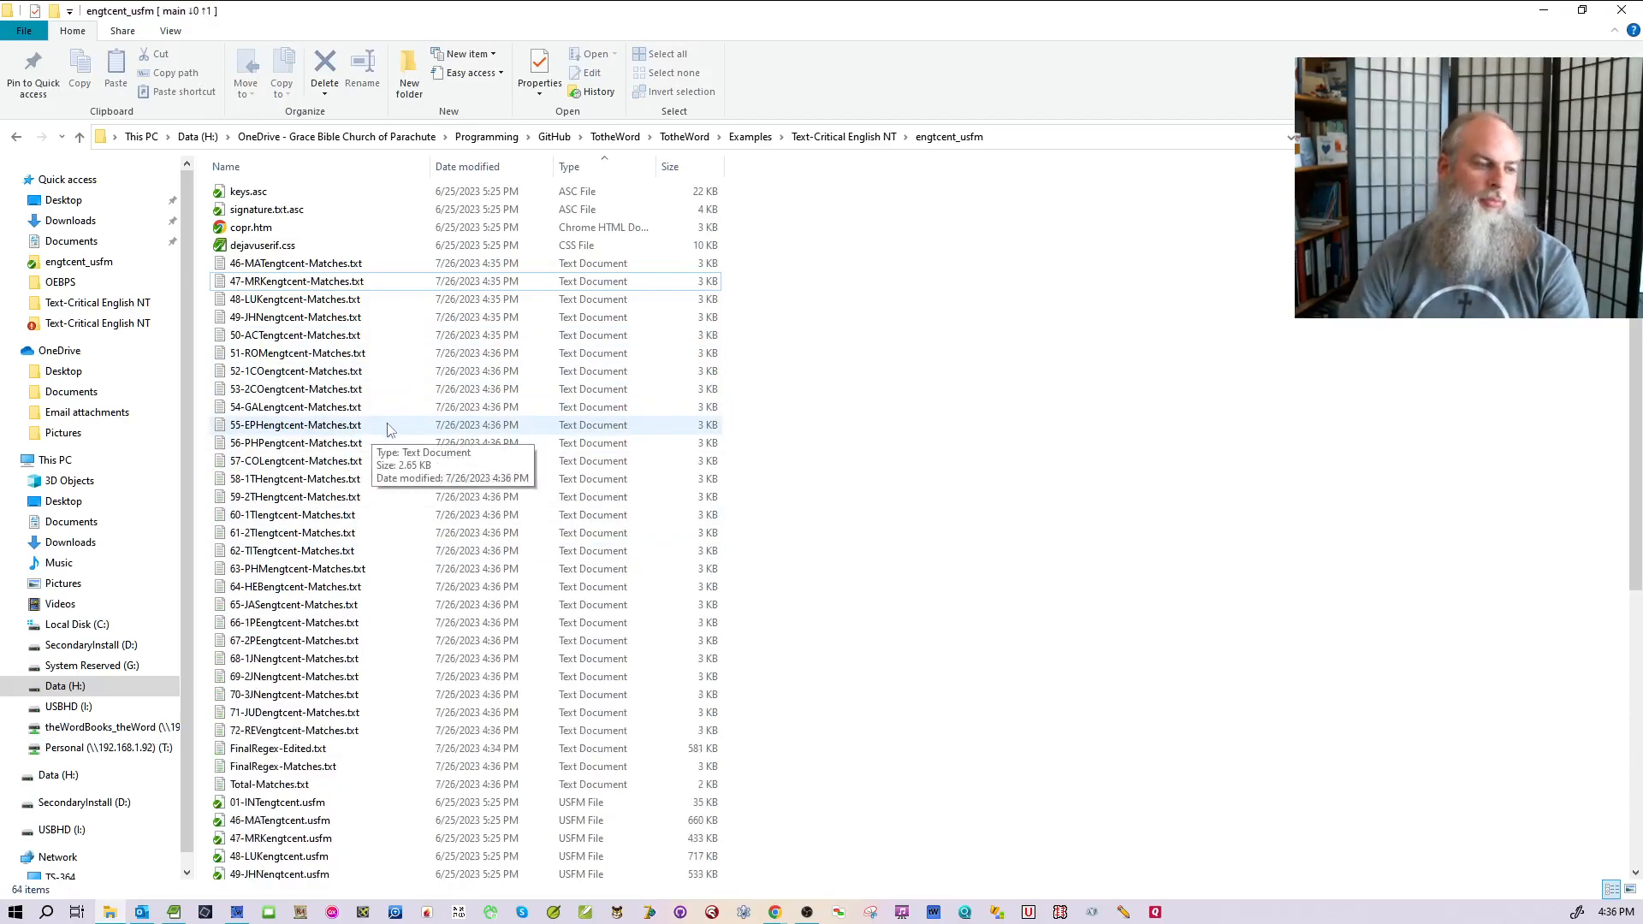
scroll(353, 470, "down", 4)
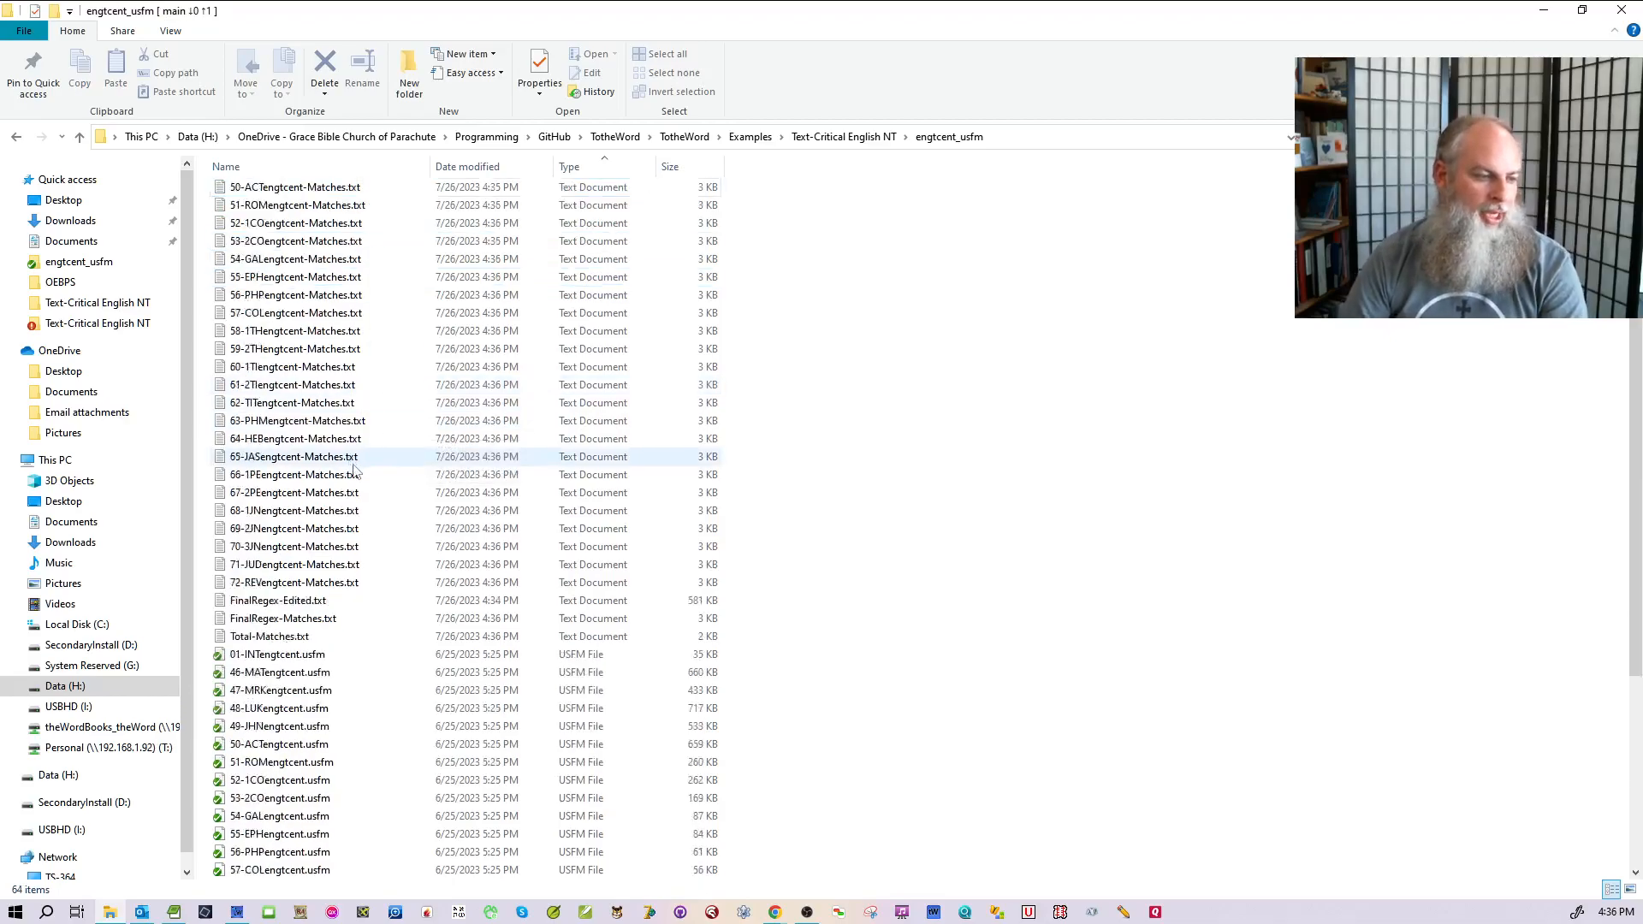
left_click(284, 552)
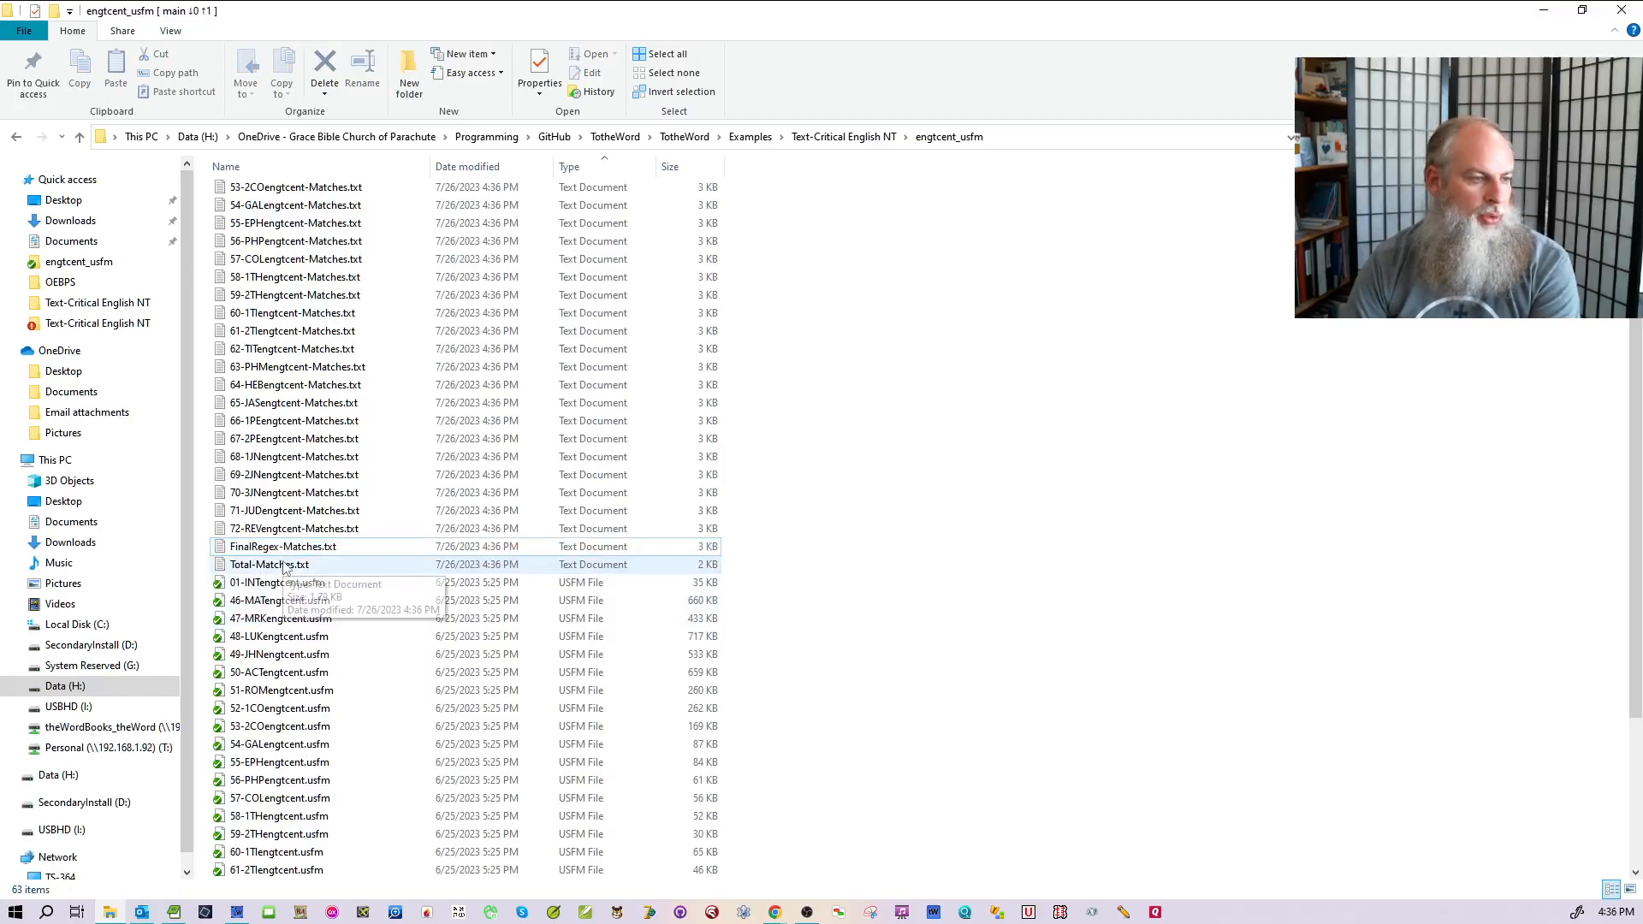
- View Total-Matches.txt in EditPad Pro, reloading the changed file from disk, and close it along with 46-MATengtcent-Matches.txt
double_click(288, 564)
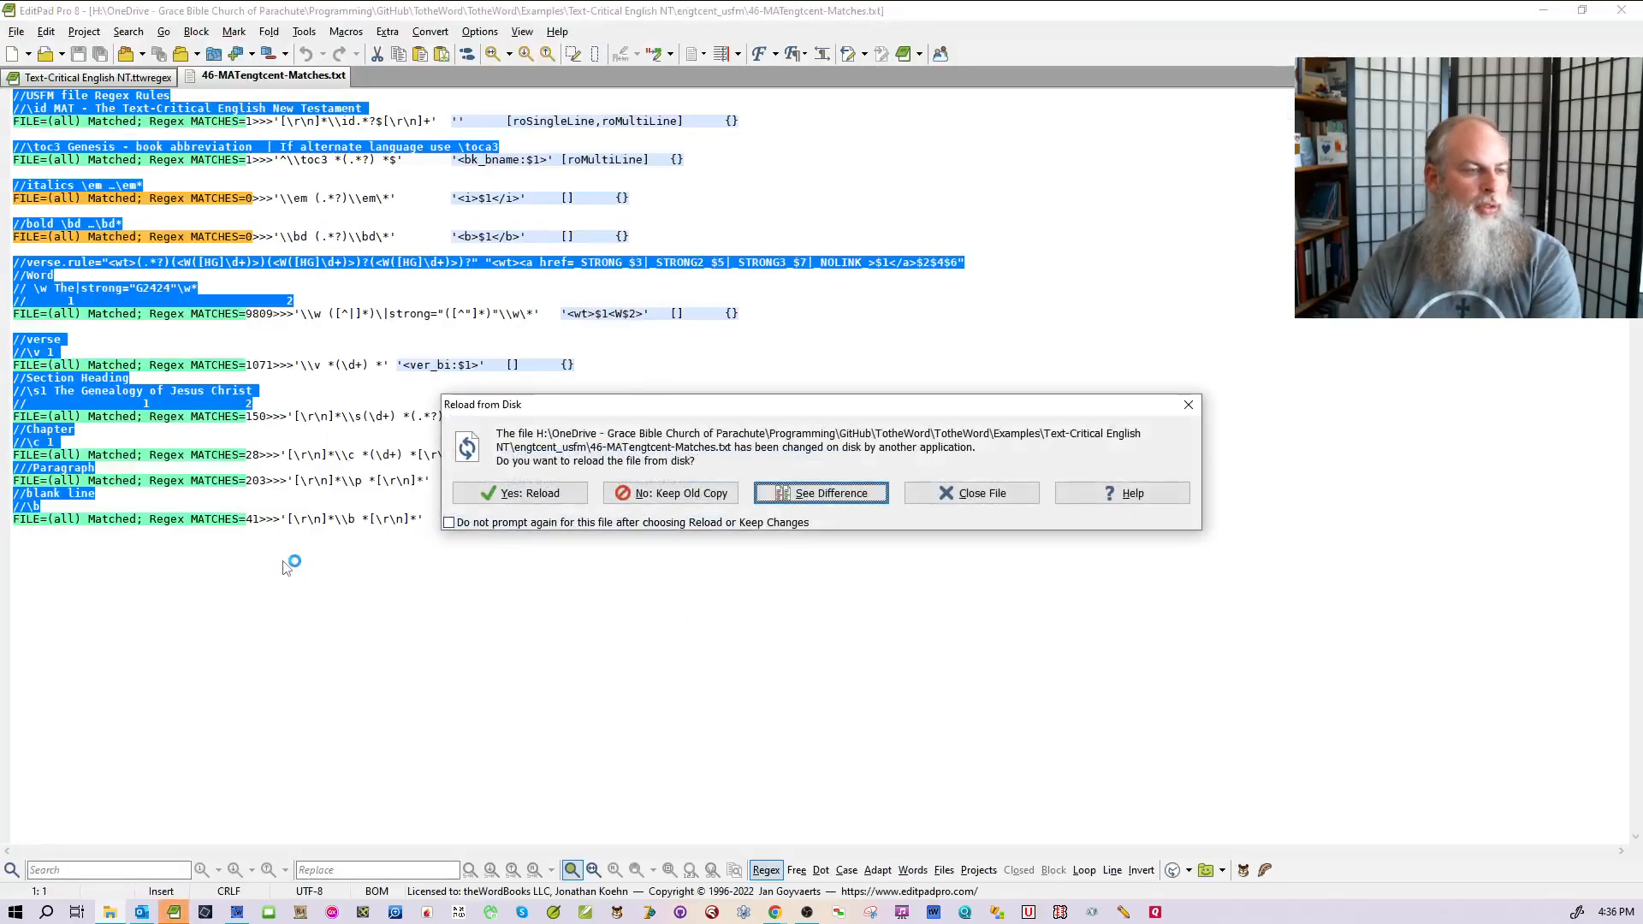
left_click(513, 492)
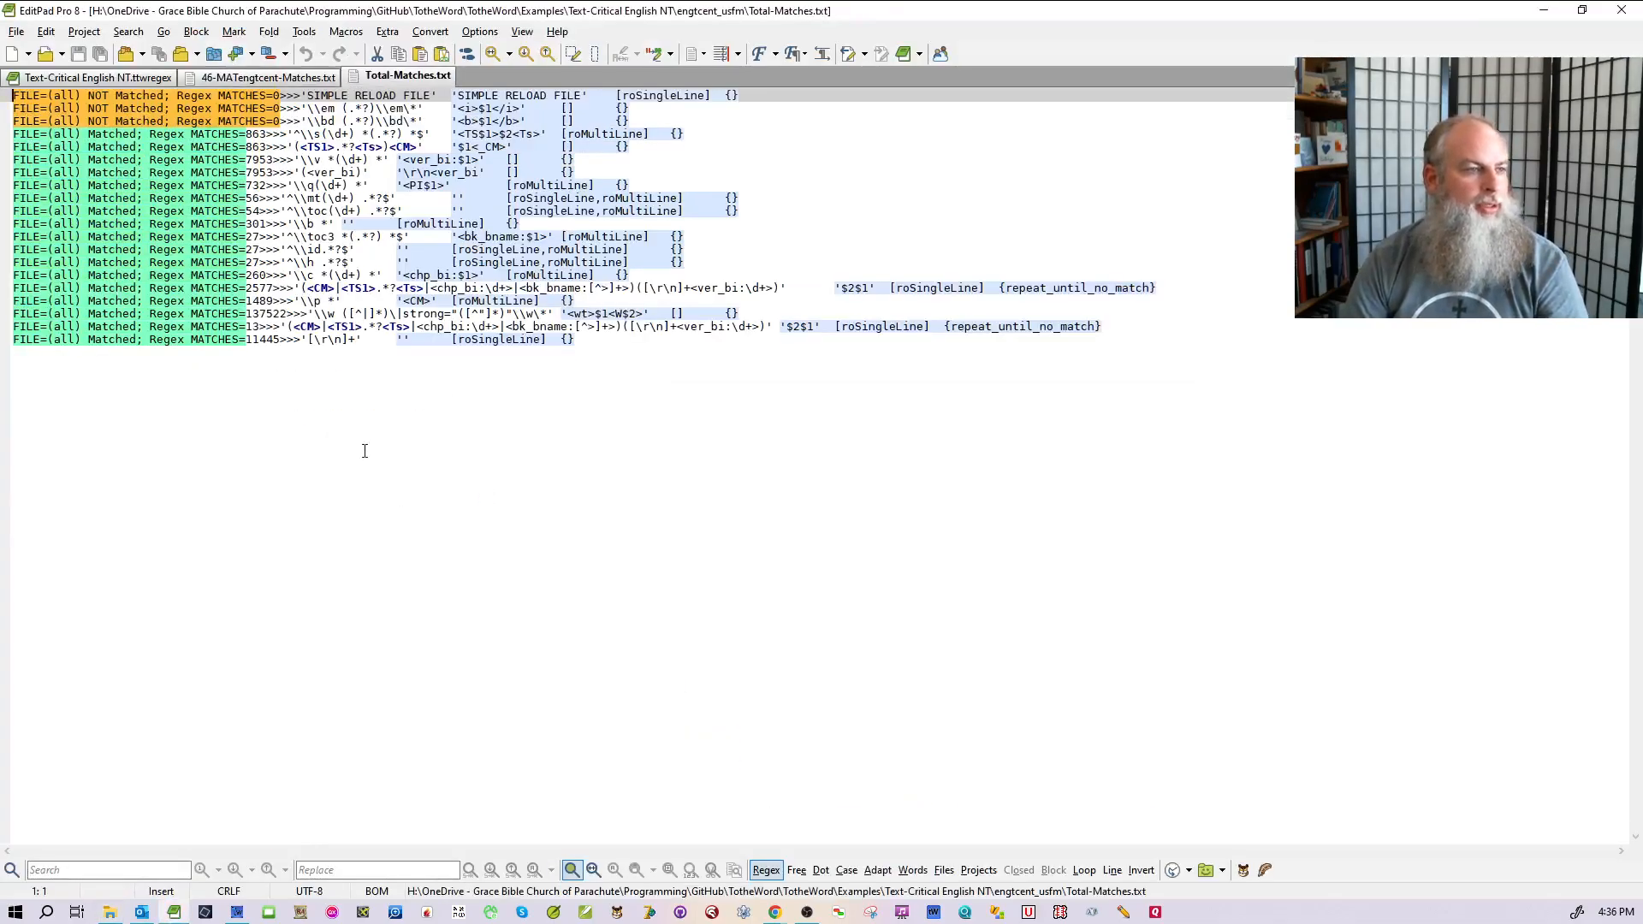
right_click(293, 77)
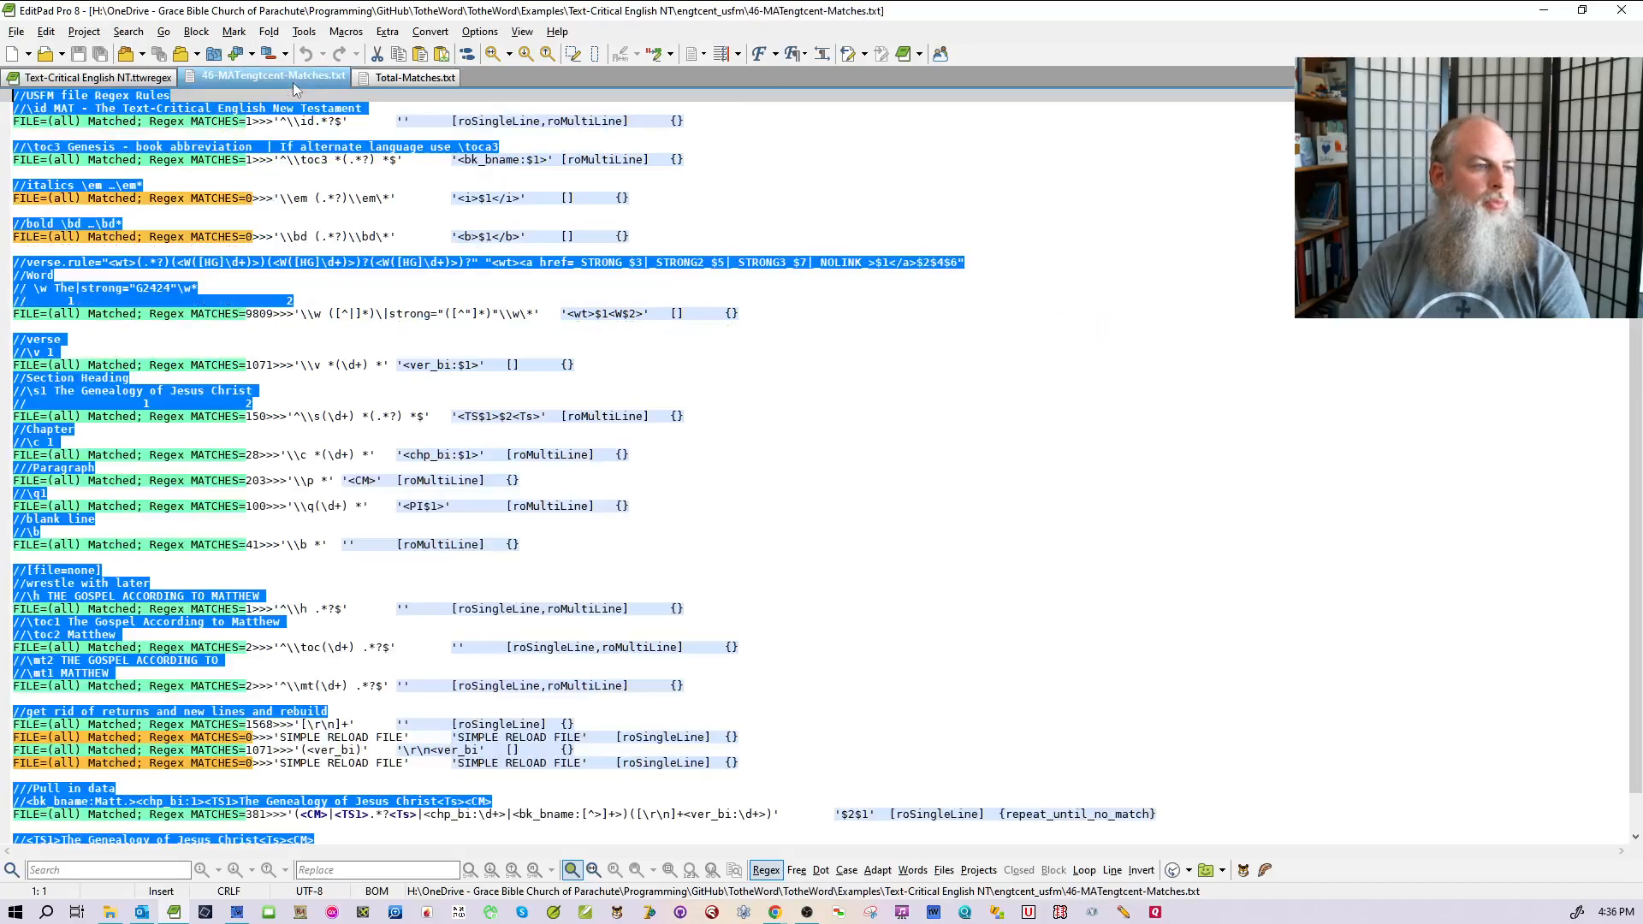
left_click(294, 98)
left_click(289, 77)
right_click(291, 77)
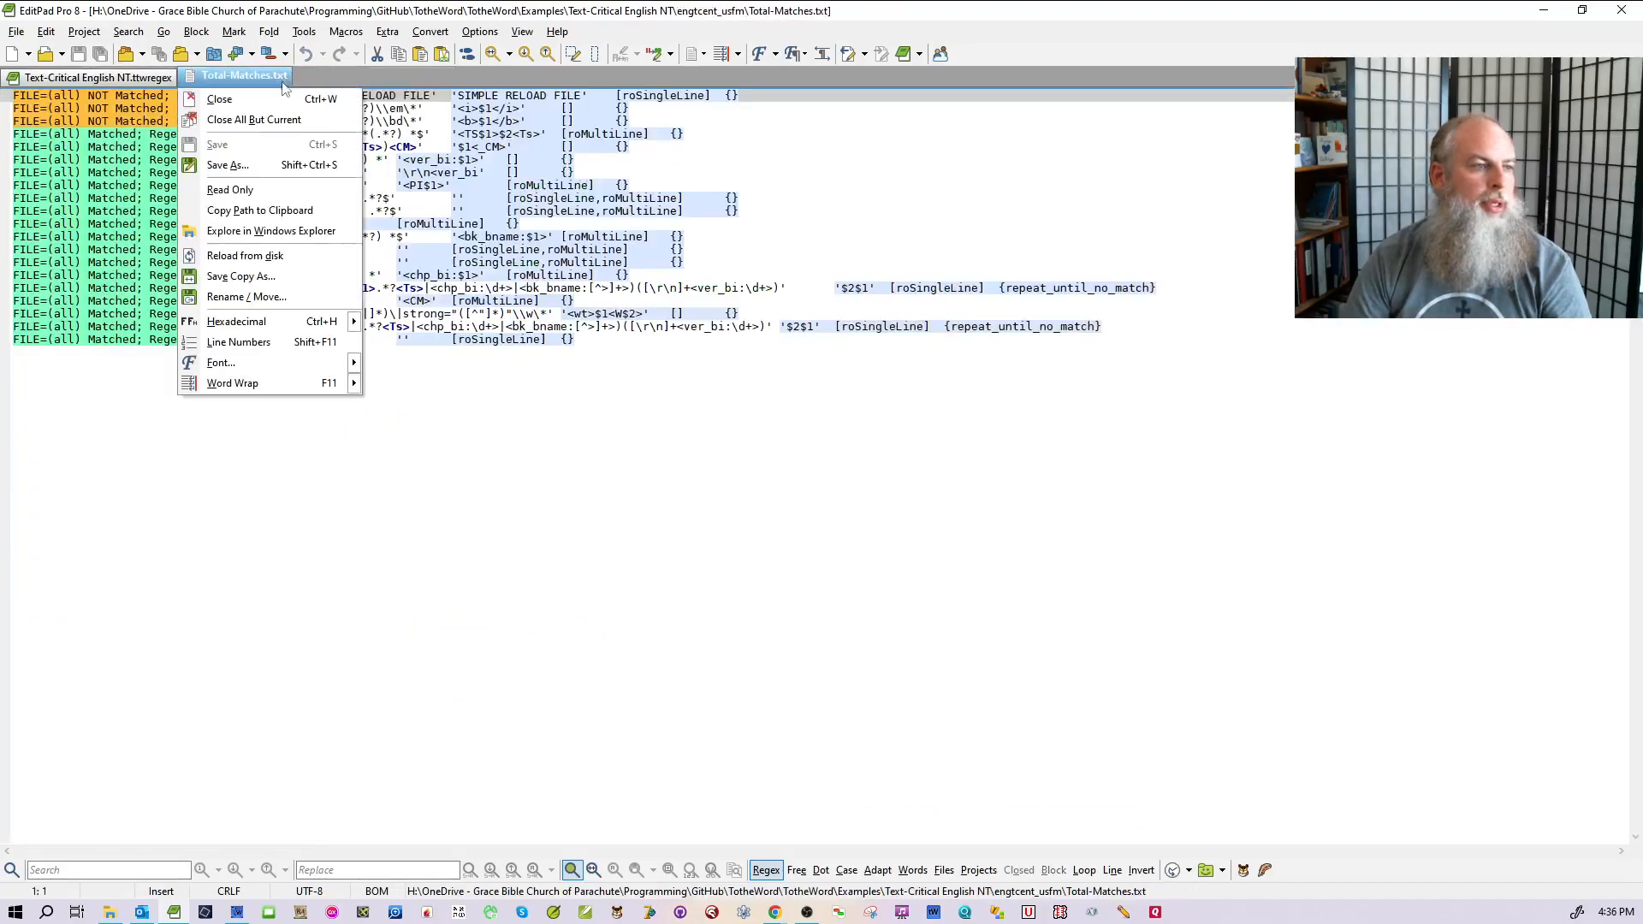
left_click(301, 96)
- Open Total-Matches.txt from File Explorer in Notepad++ and close the 01-INTengtcent.usfm file there
left_click(110, 912)
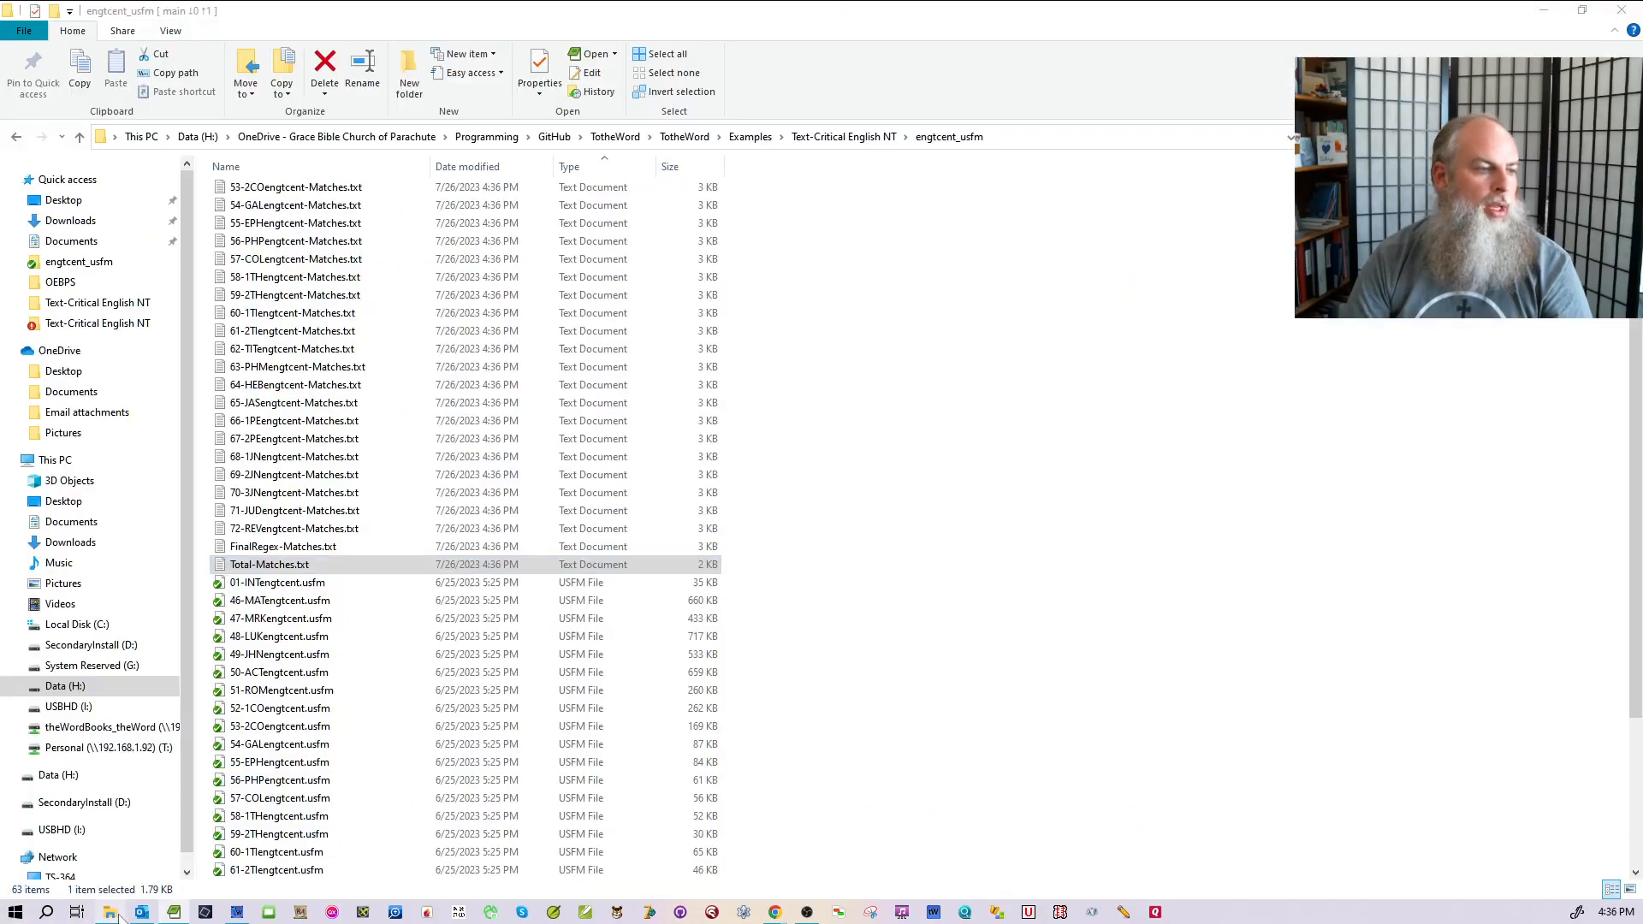
right_click(303, 566)
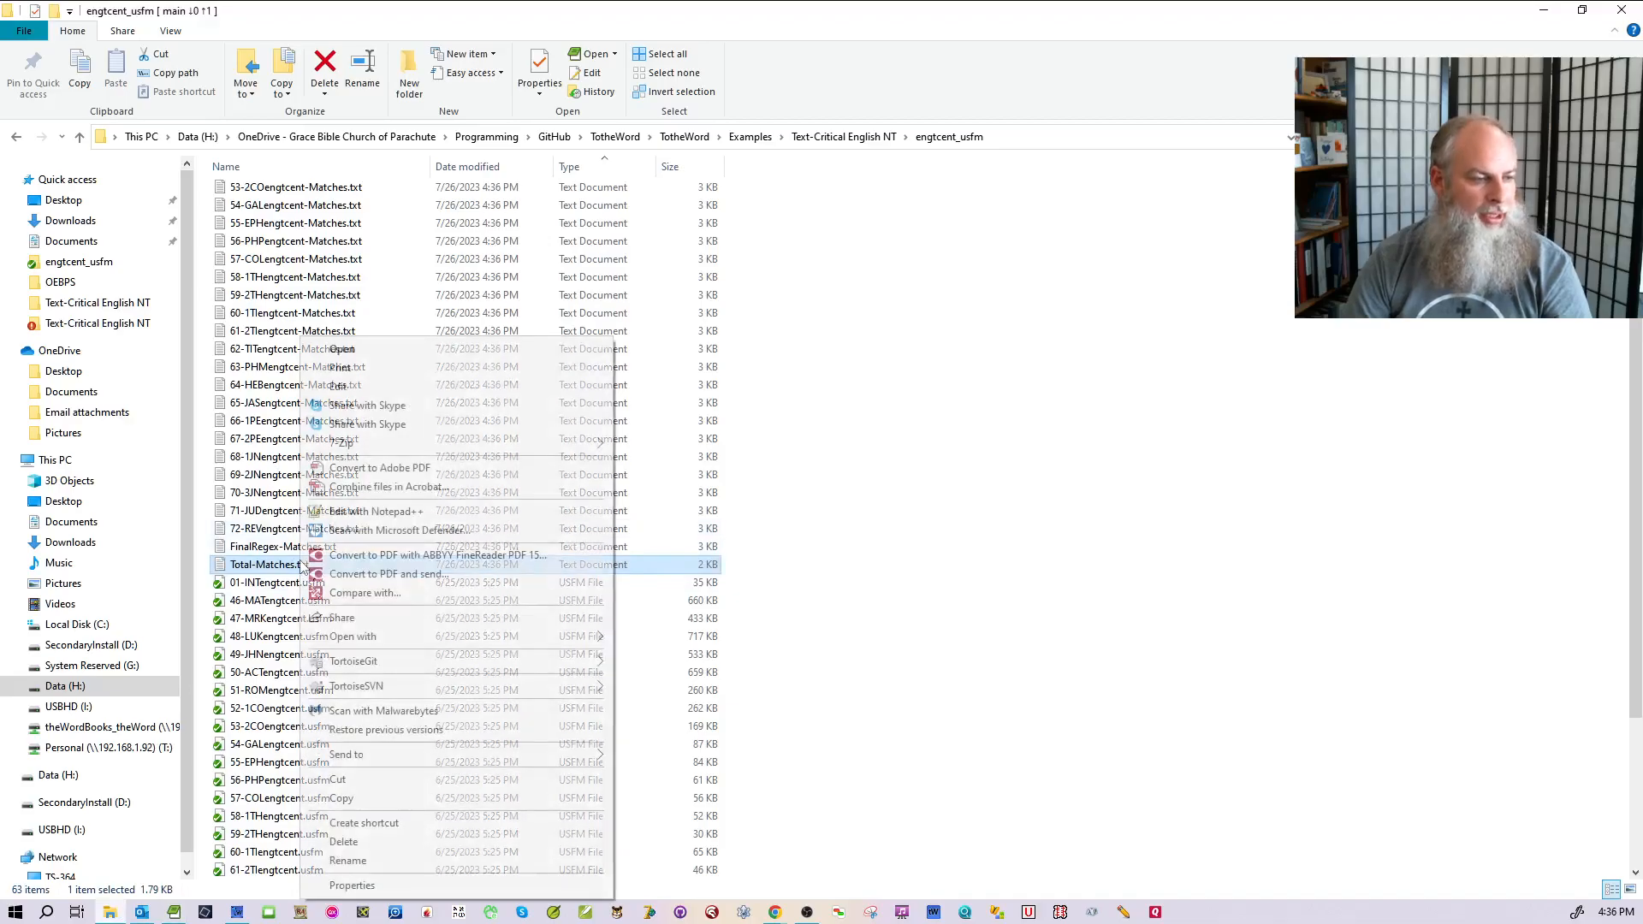
left_click(361, 513)
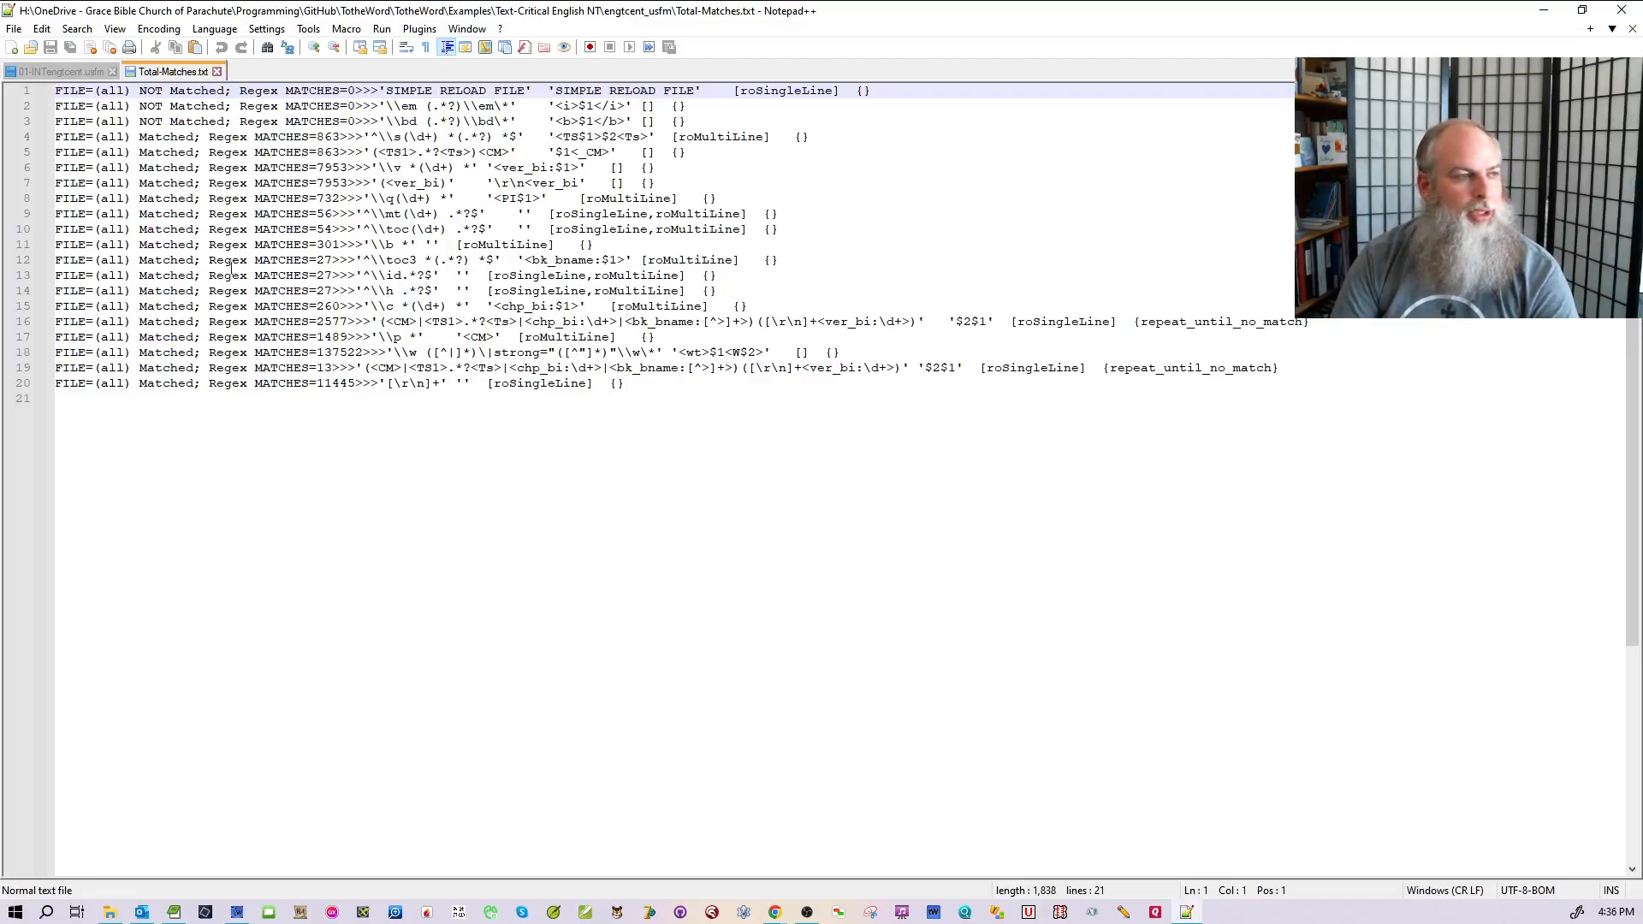
left_click(81, 72)
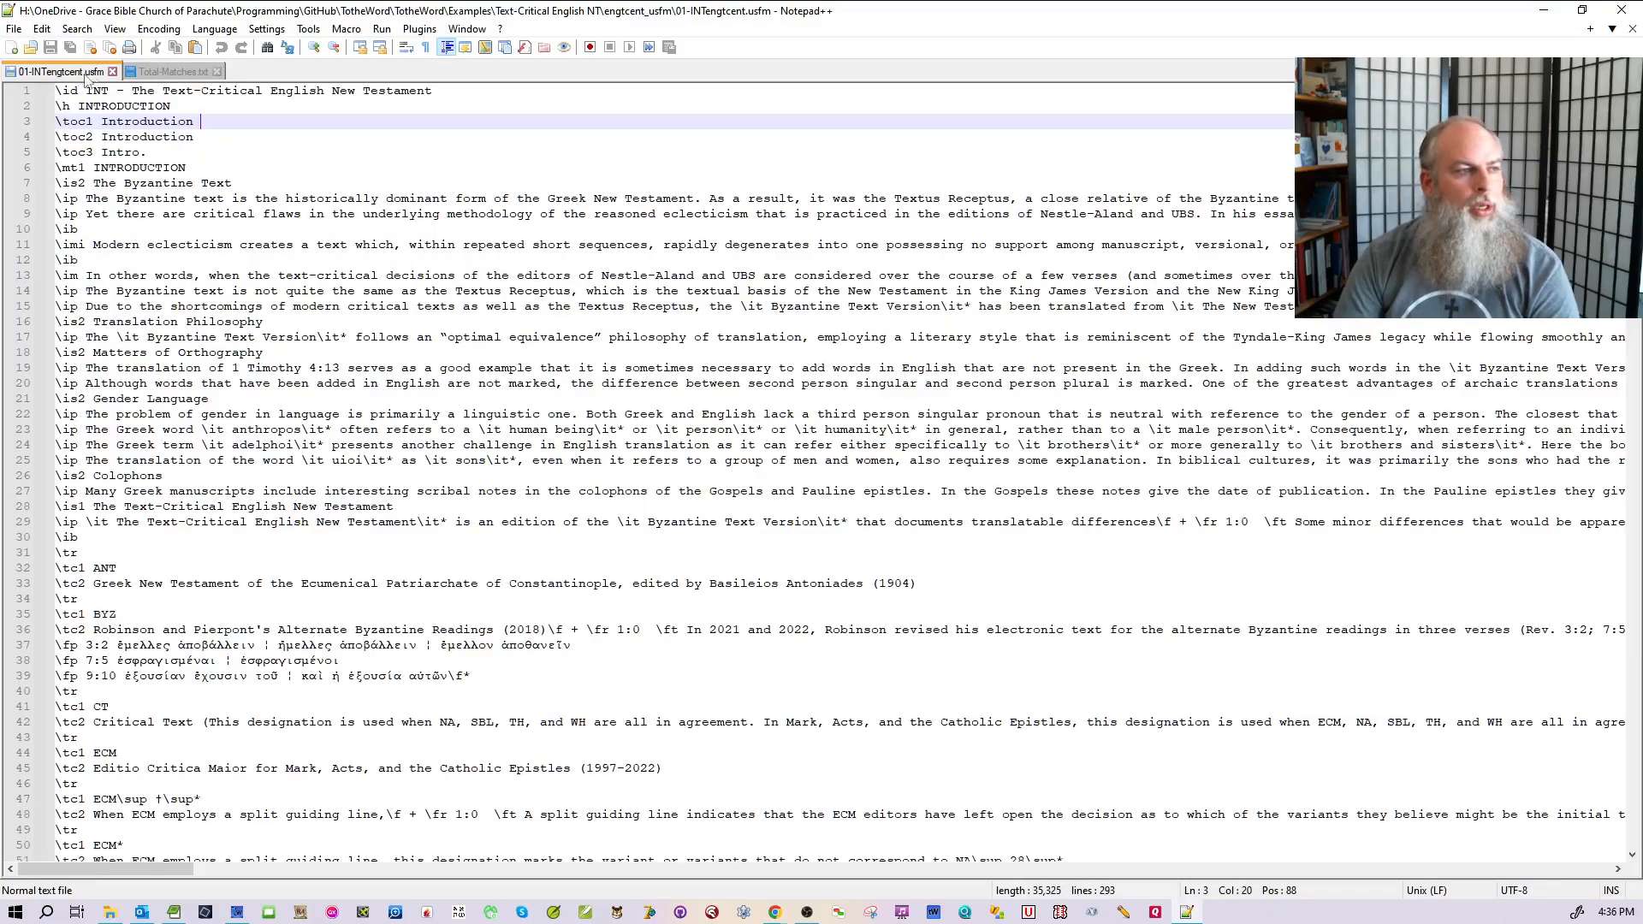
left_click(112, 71)
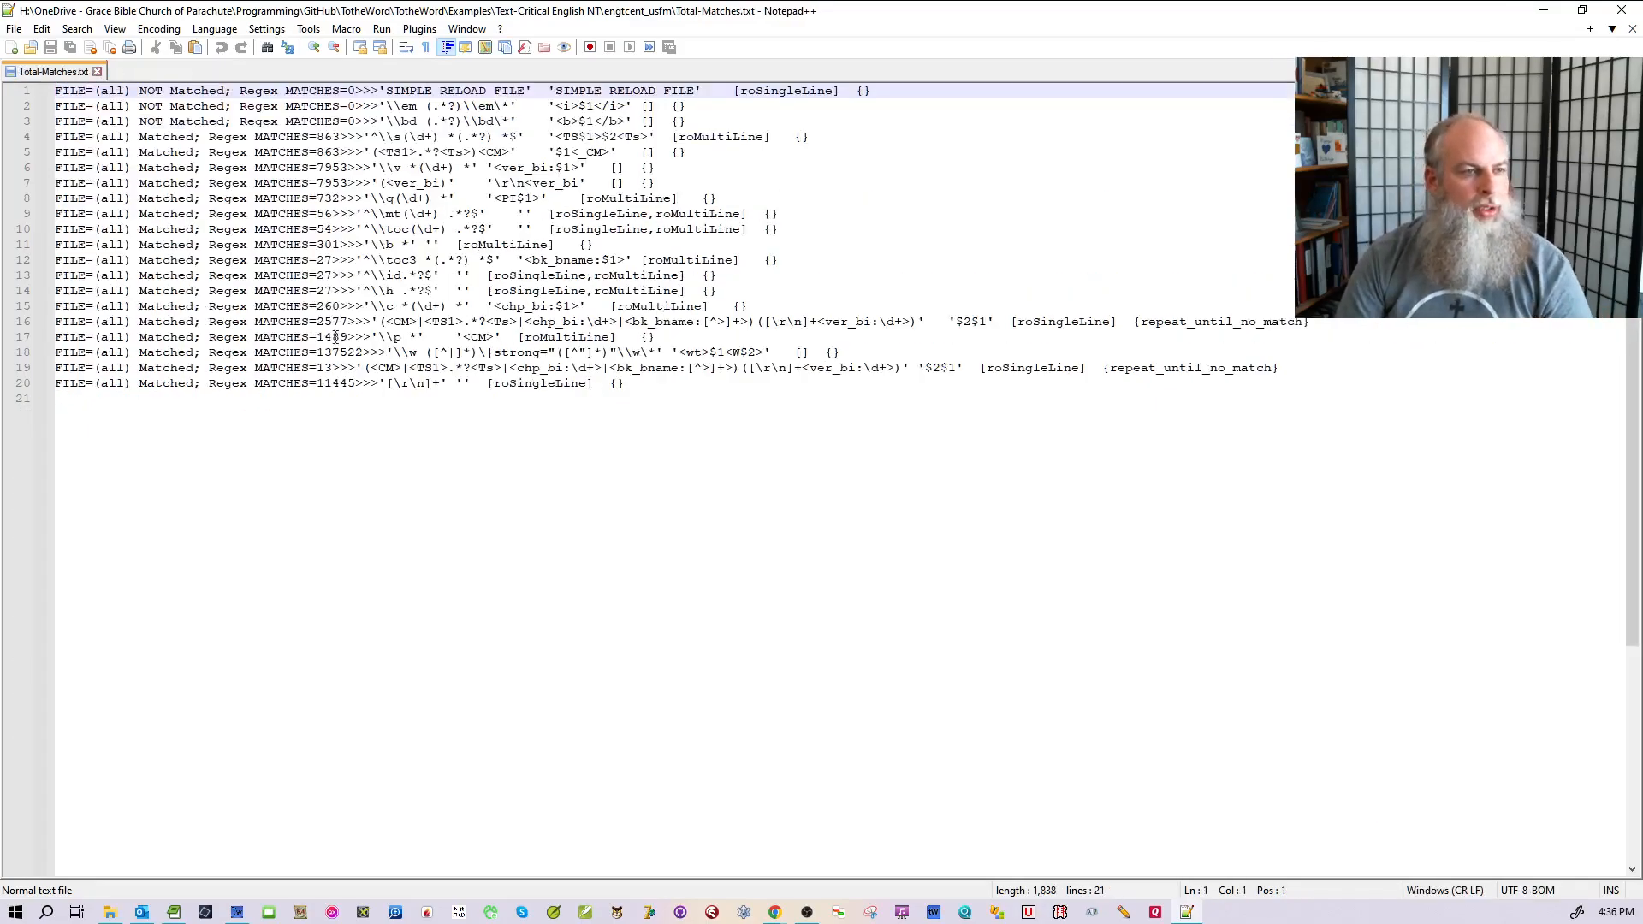